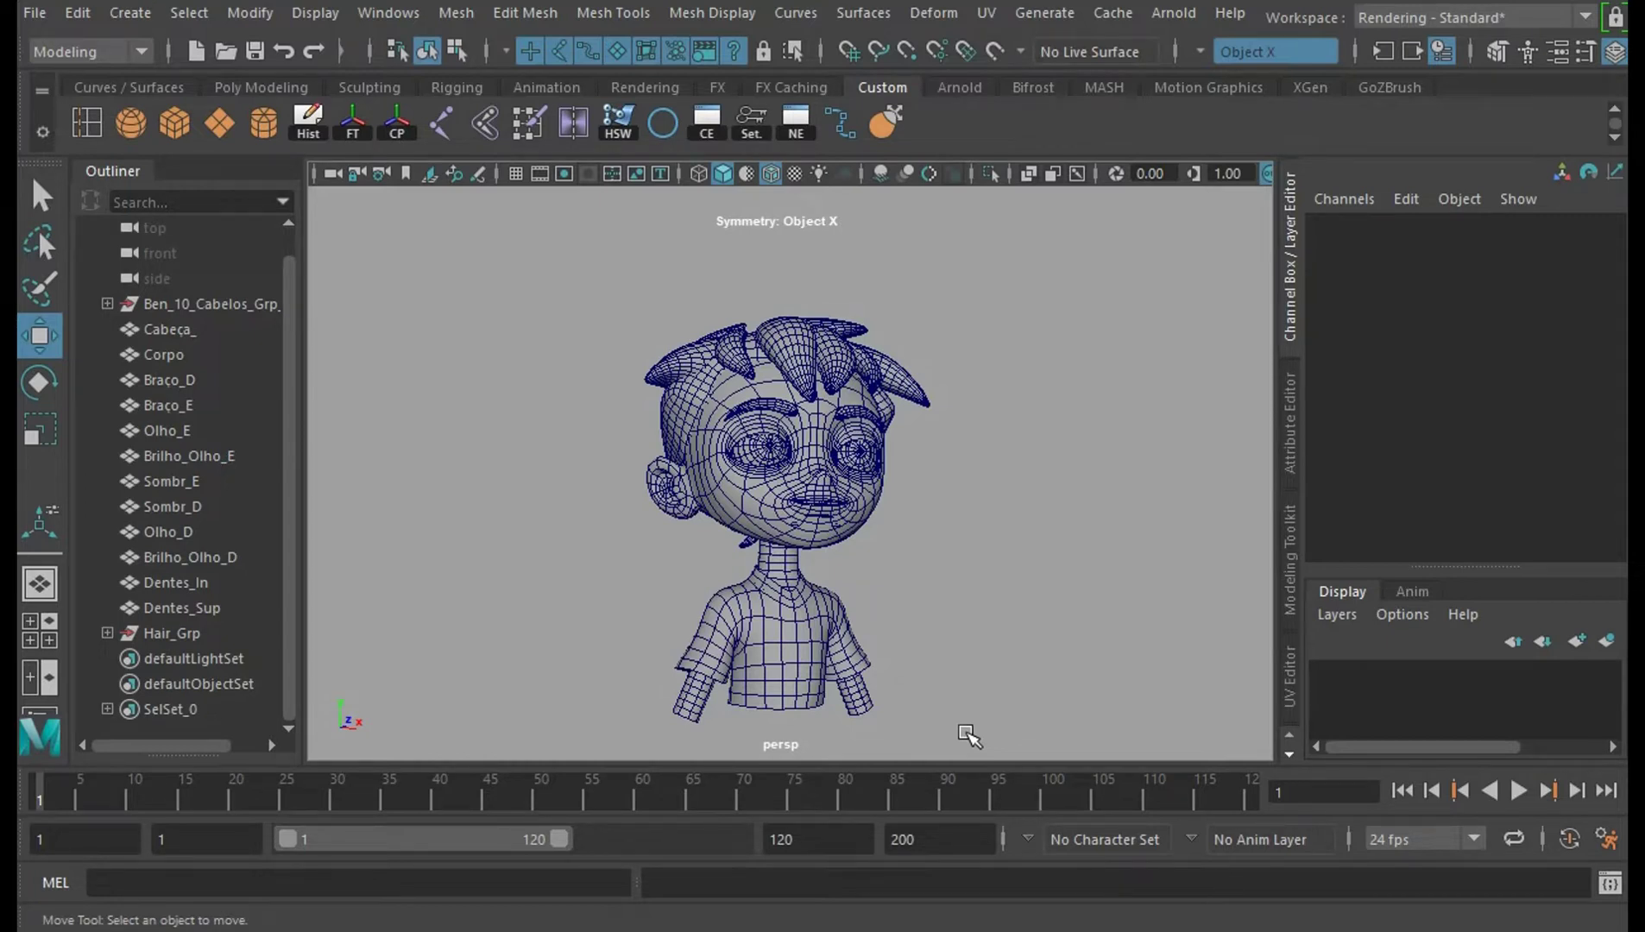
Examine the character's face, hair and side profile topology from several angles.
{"action": "left_click_drag", "start_coordinate": [1042, 507], "coordinate": [983, 451], "text": "alt"}
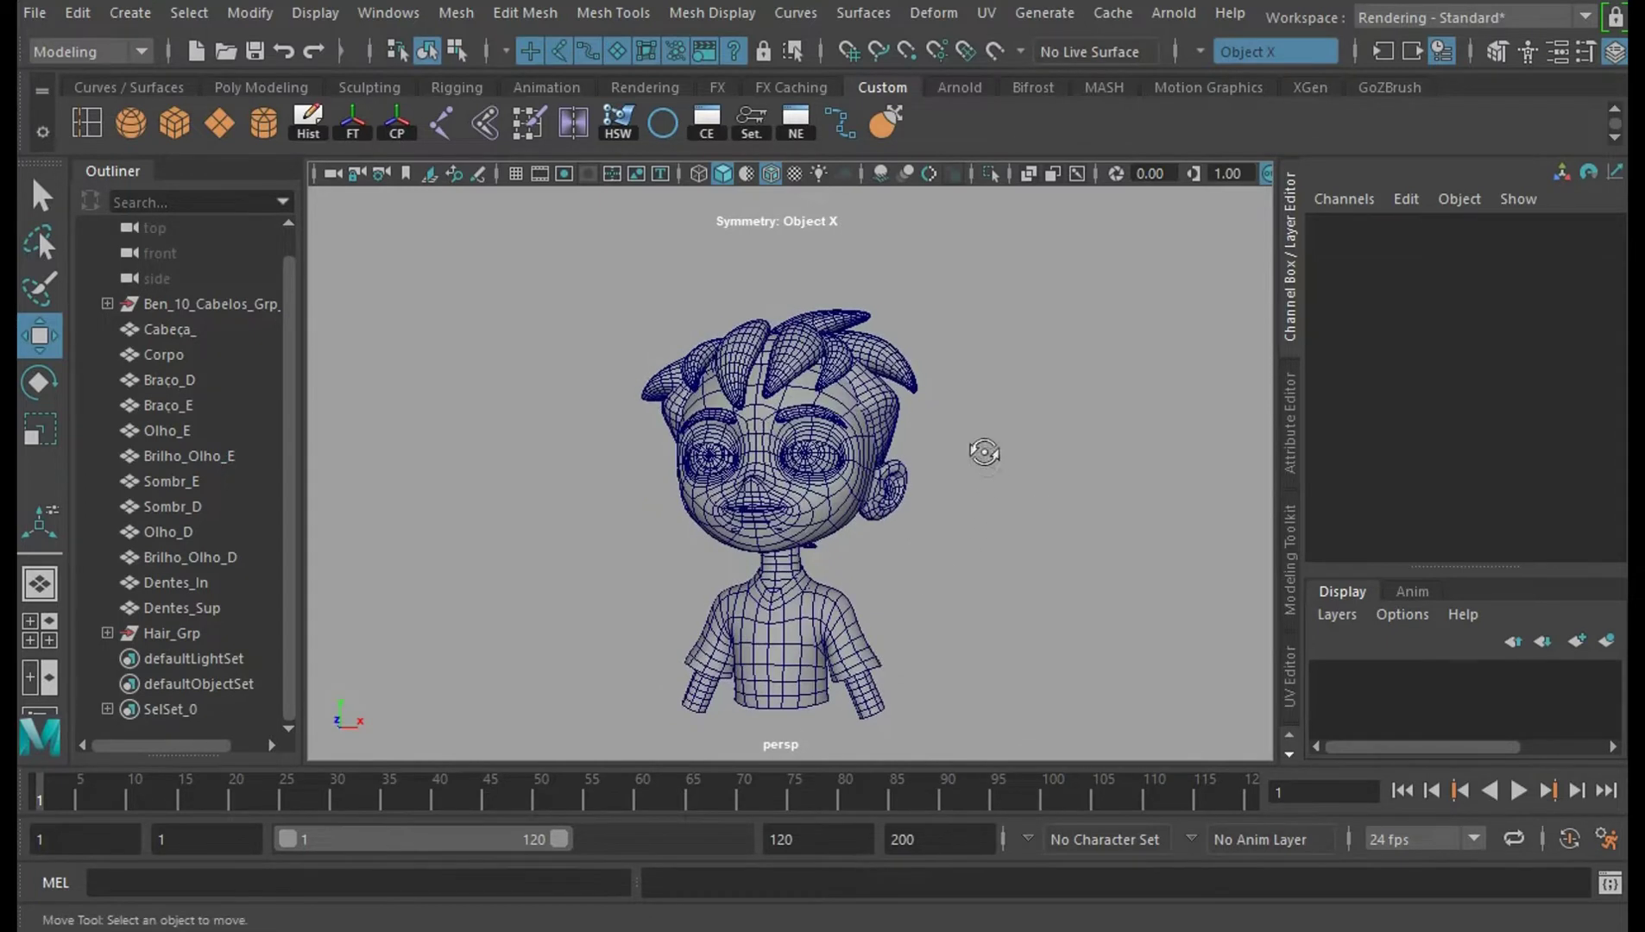
{"action": "scroll", "coordinate": [1112, 552], "scroll_direction": "up", "scroll_amount": 3}
{"action": "left_click_drag", "start_coordinate": [1106, 545], "coordinate": [1074, 535], "text": "alt"}
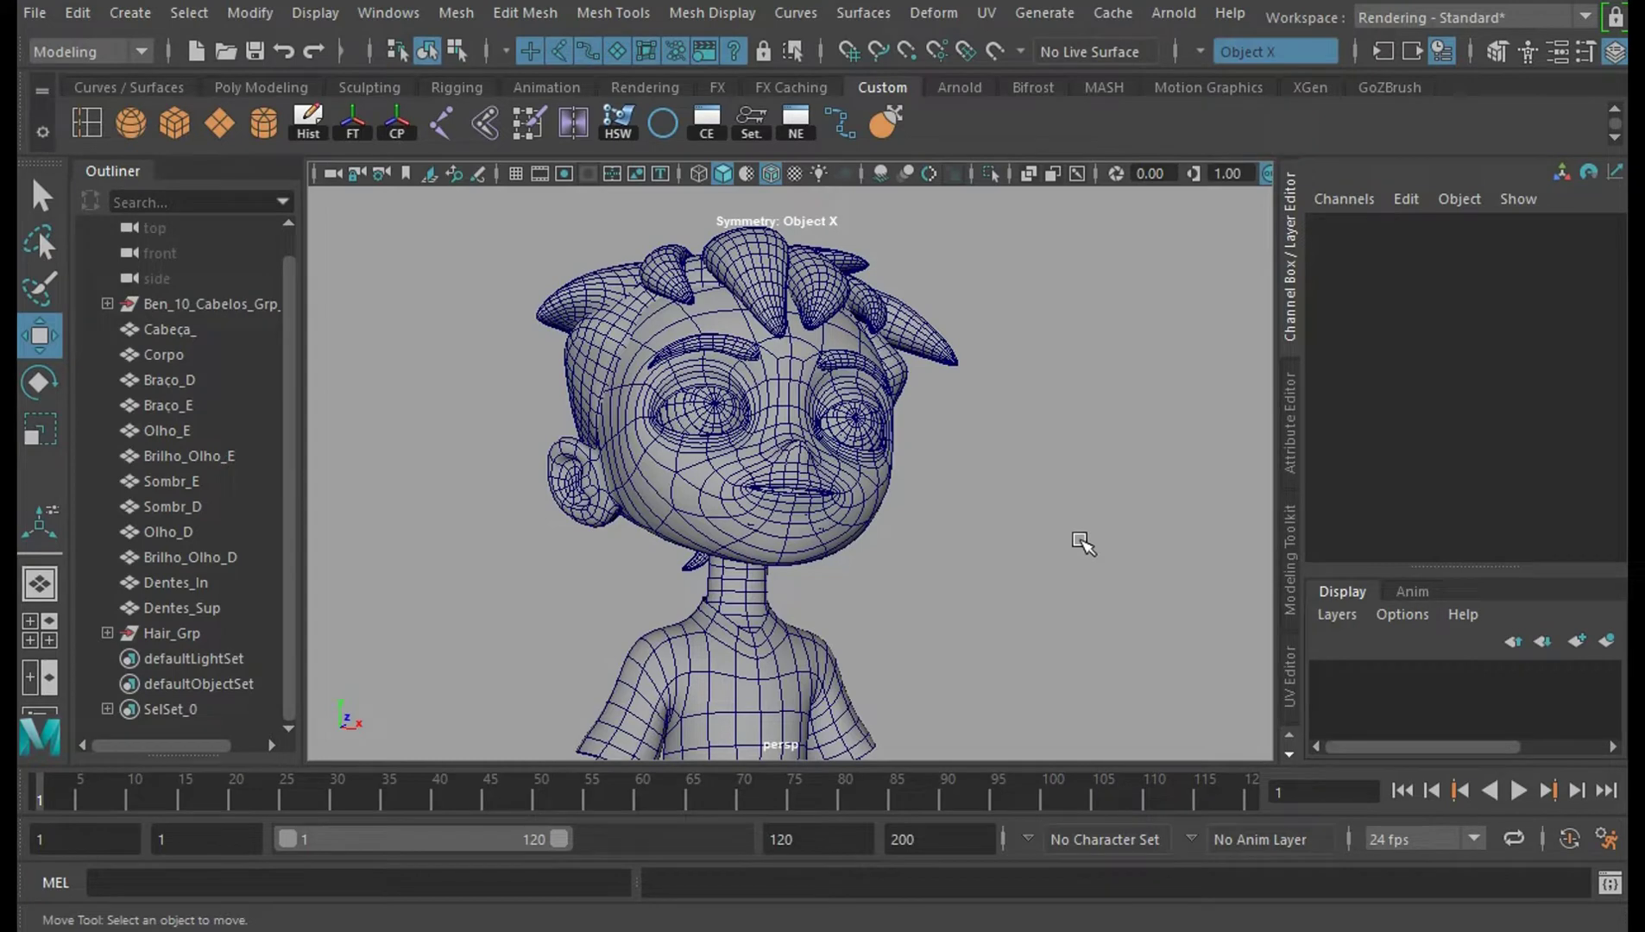
{"action": "left_click_drag", "start_coordinate": [1009, 509], "coordinate": [1057, 528], "text": "alt"}
{"action": "right_click_drag", "start_coordinate": [1057, 529], "coordinate": [1097, 624], "text": "alt"}
{"action": "left_click_drag", "start_coordinate": [1098, 624], "coordinate": [1085, 645], "text": "alt"}
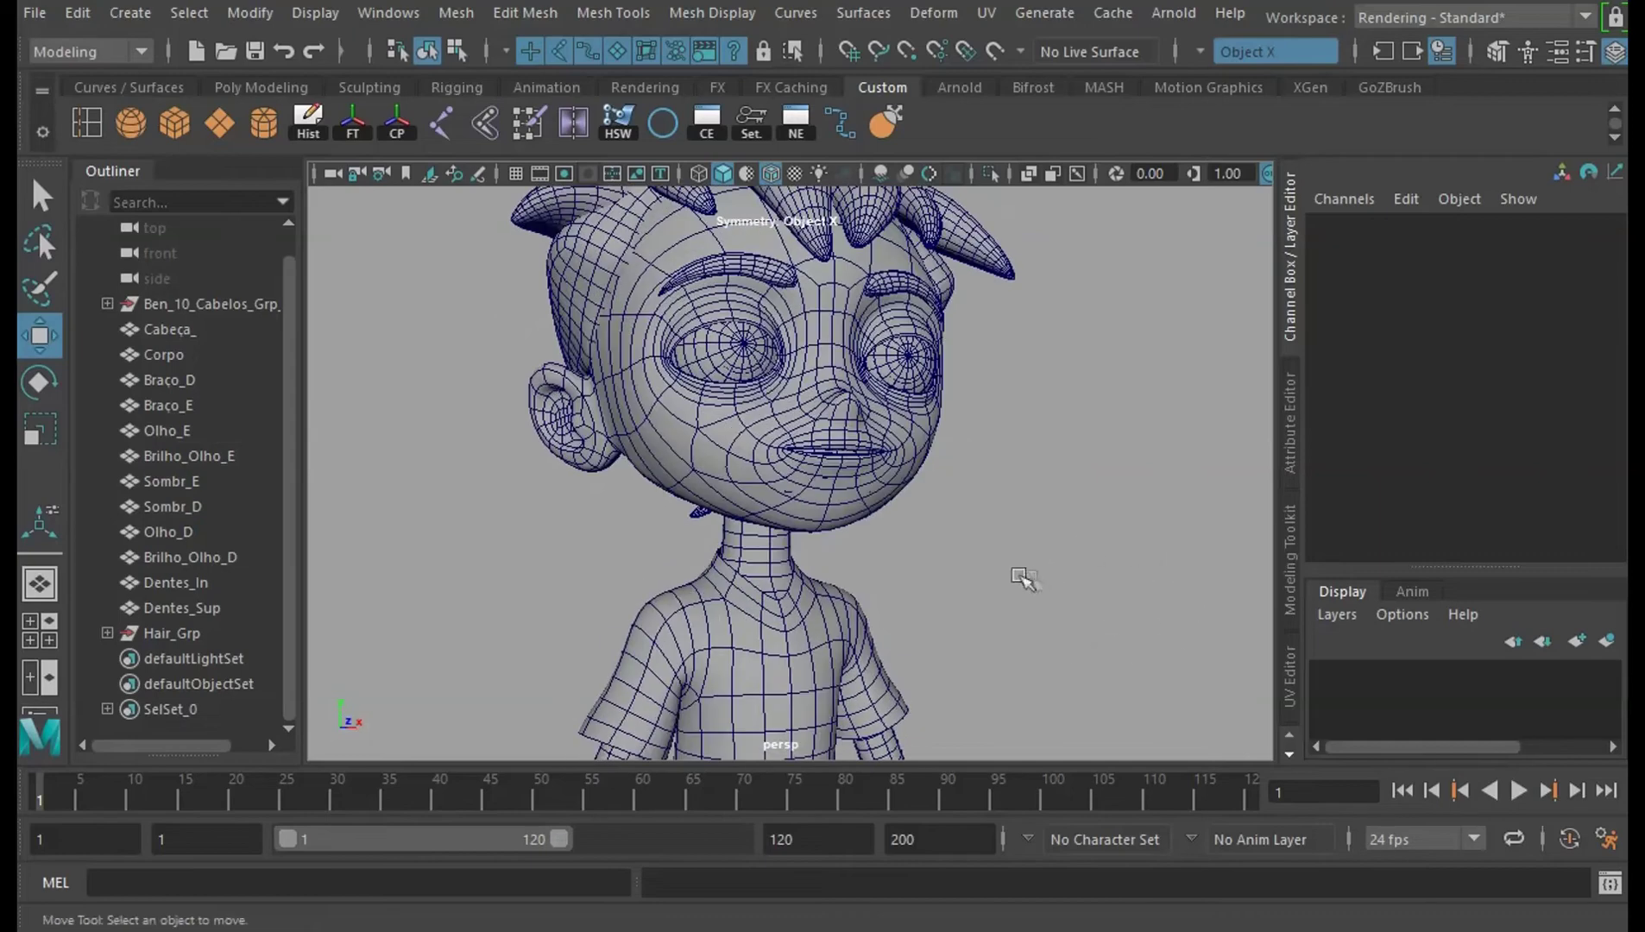
{"action": "middle_click_drag", "start_coordinate": [1021, 577], "coordinate": [1106, 620], "text": "alt"}
{"action": "left_click_drag", "start_coordinate": [1106, 620], "coordinate": [992, 556], "text": "alt"}
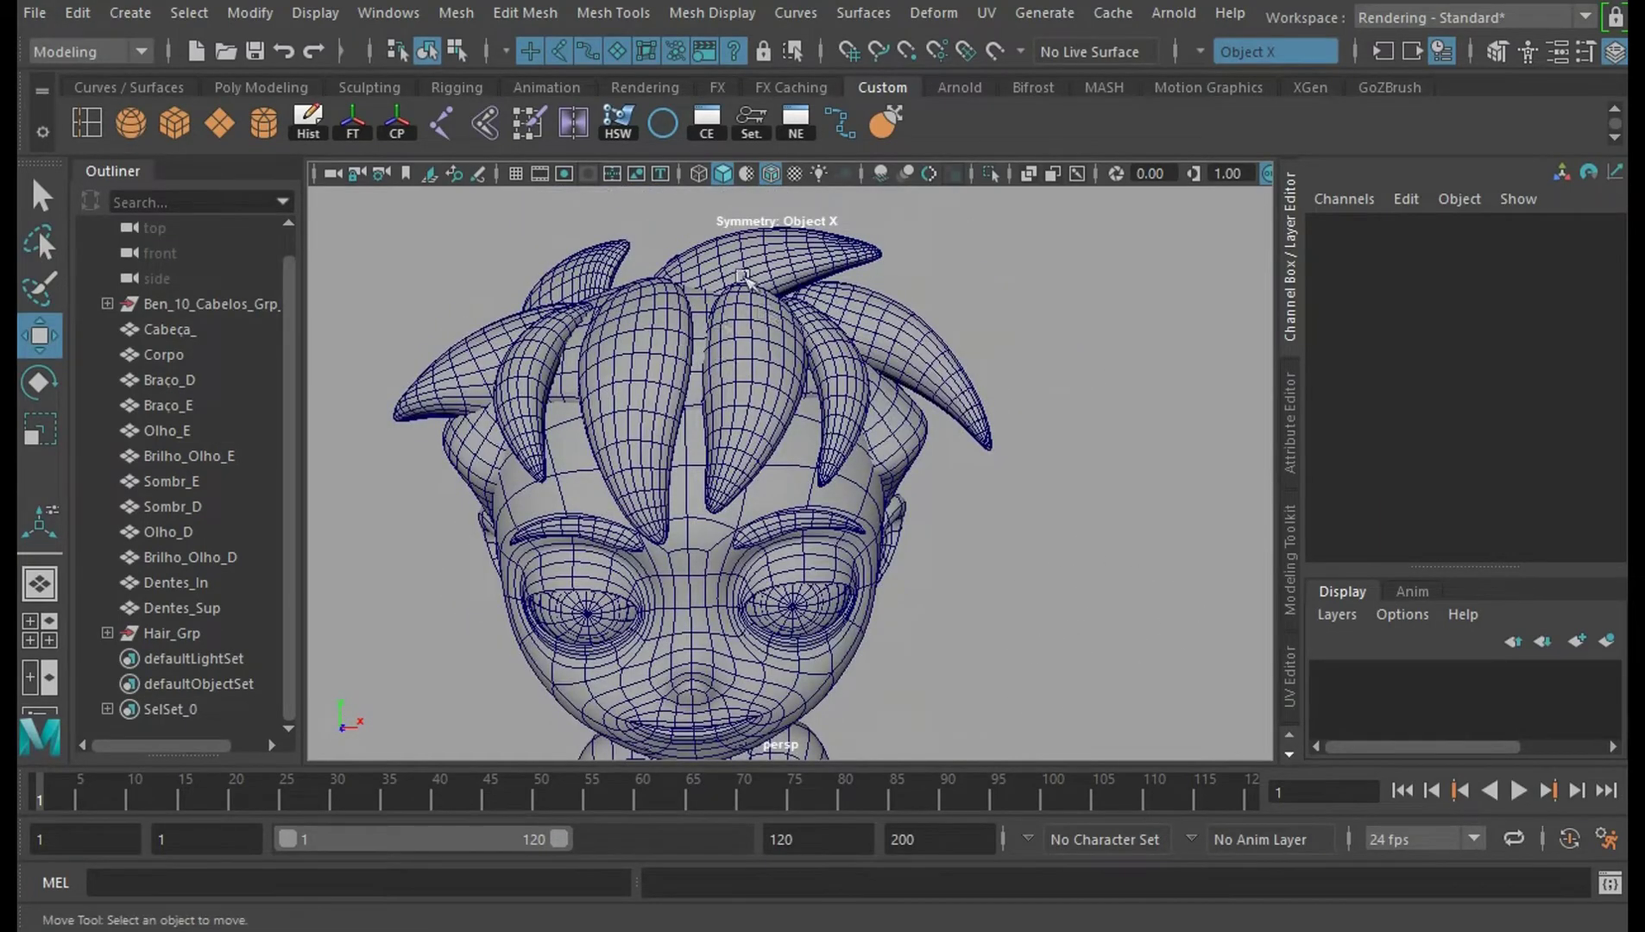
{"action": "left_click_drag", "start_coordinate": [742, 278], "coordinate": [667, 287], "text": "alt"}
{"action": "left_click_drag", "start_coordinate": [1084, 521], "coordinate": [884, 354], "text": "alt"}
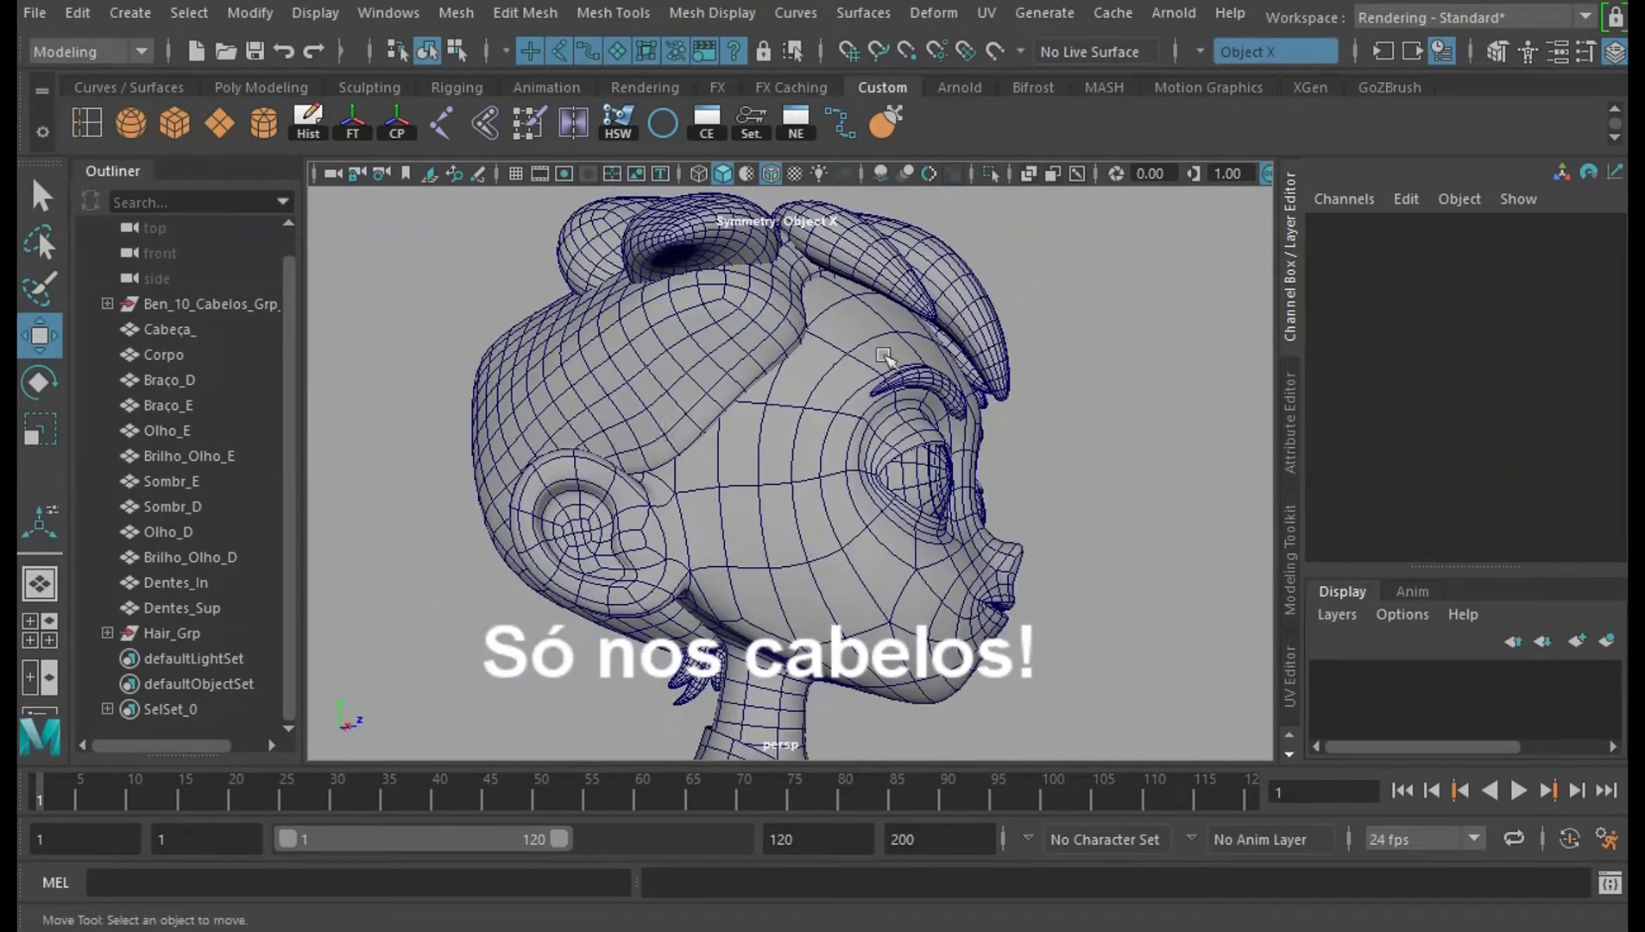
{"action": "left_click_drag", "start_coordinate": [1090, 464], "coordinate": [767, 529], "text": "alt"}
{"action": "left_click_drag", "start_coordinate": [841, 461], "coordinate": [1016, 557], "text": "alt"}
{"action": "left_click_drag", "start_coordinate": [779, 399], "coordinate": [1100, 621], "text": "alt"}
Select the head mesh Cabeça_.
{"action": "left_click", "coordinate": [928, 556]}
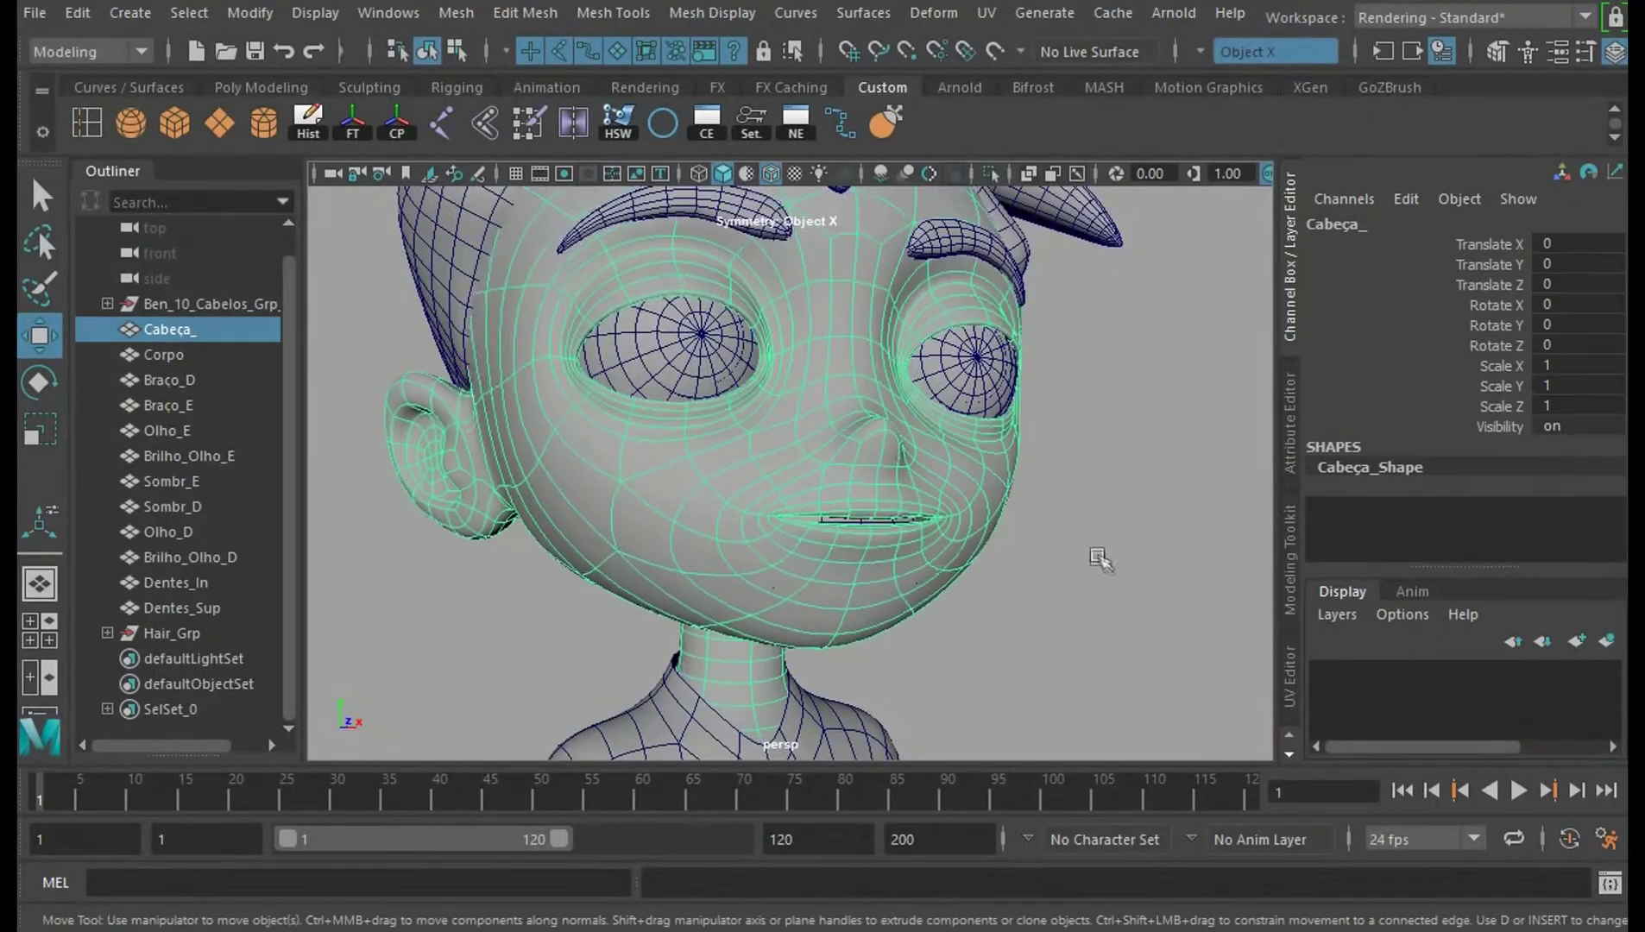
{"action": "left_click_drag", "start_coordinate": [1101, 559], "coordinate": [1161, 335], "text": "alt"}
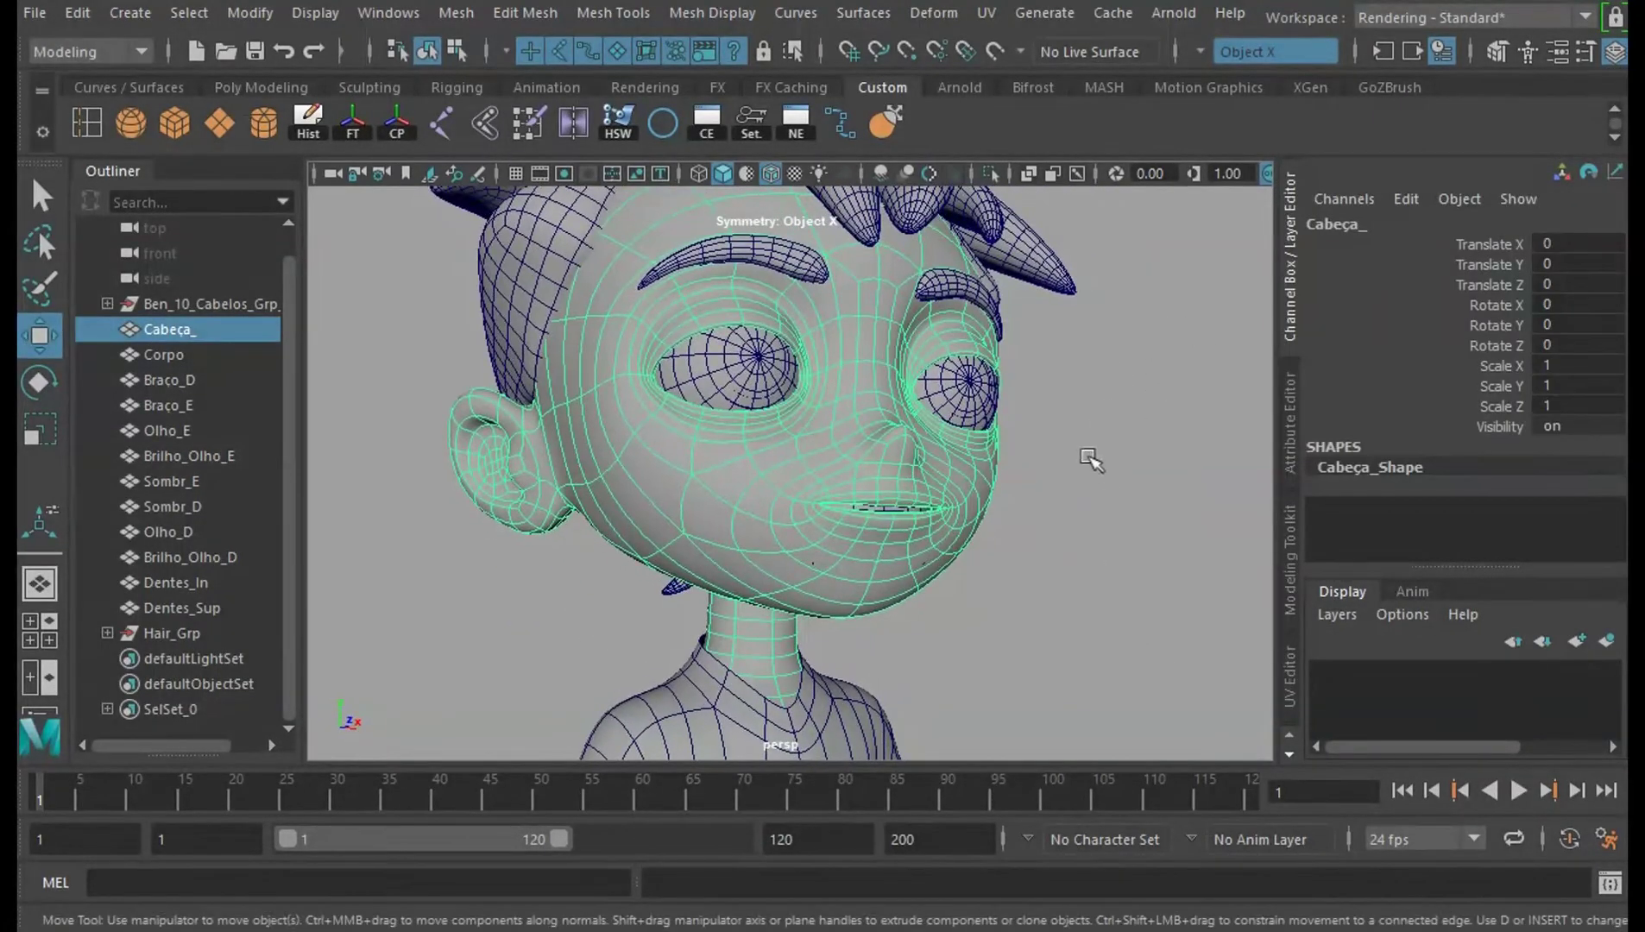
{"action": "key", "text": "ctrl+h"}
{"action": "left_click_drag", "start_coordinate": [1090, 474], "coordinate": [1071, 580], "text": "alt"}
{"action": "key", "text": "ctrl+z"}
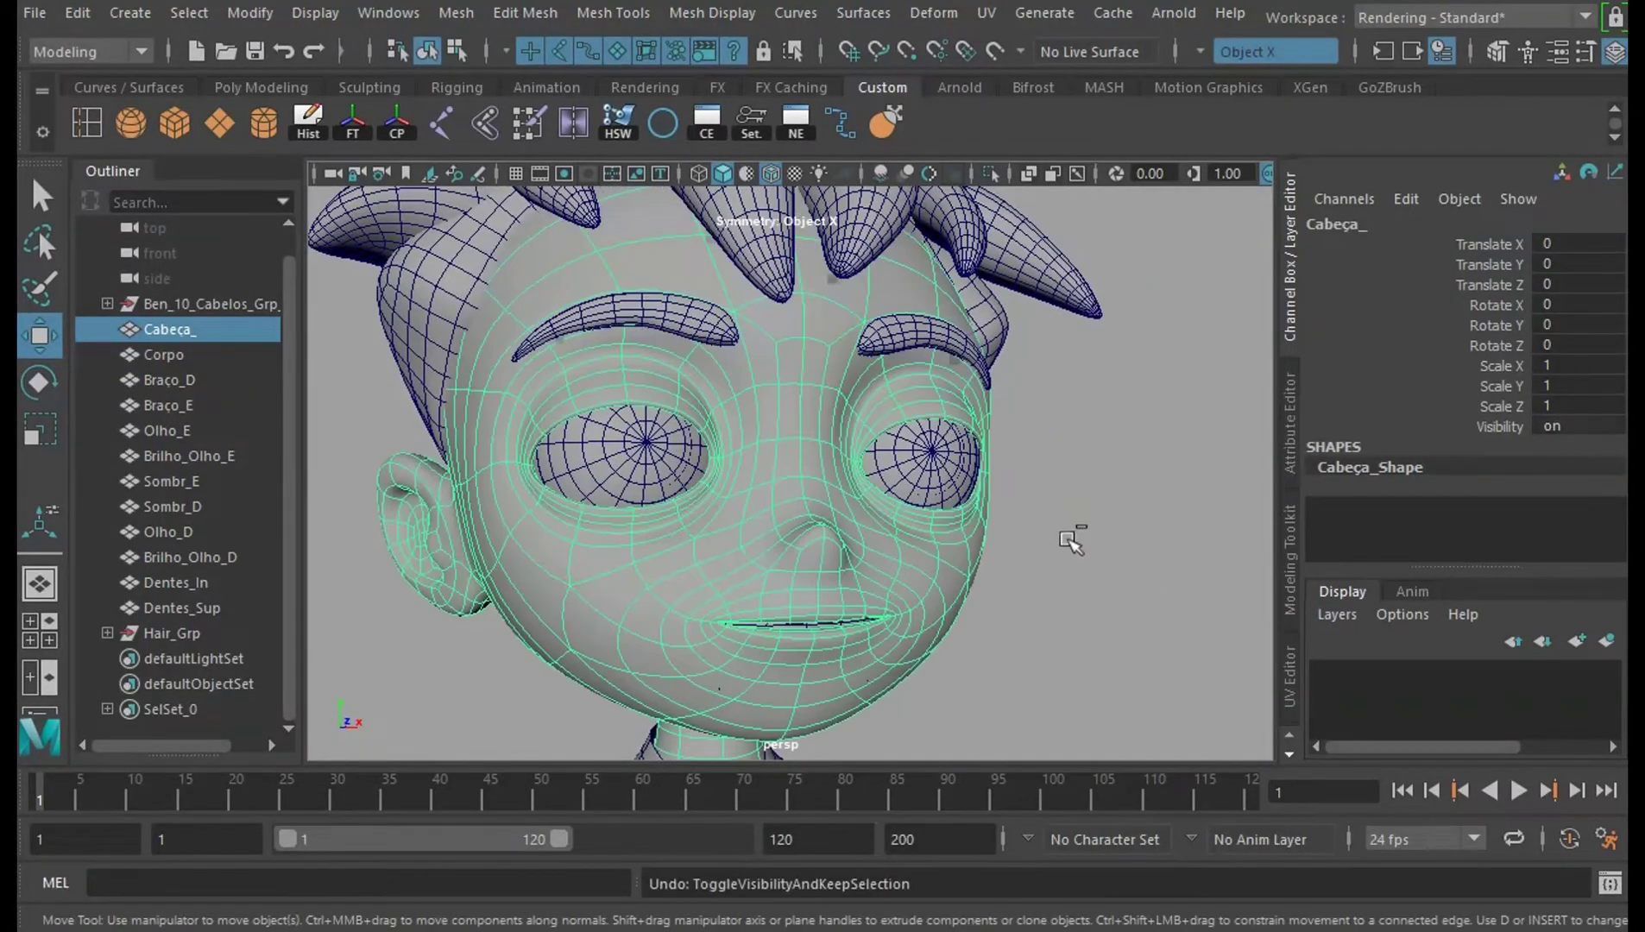
Isolate the head mesh and select the open border edge loop at the back of the inner mouth.
{"action": "key", "text": "ctrl+1"}
{"action": "right_click_drag", "start_coordinate": [1042, 229], "coordinate": [1041, 183]}
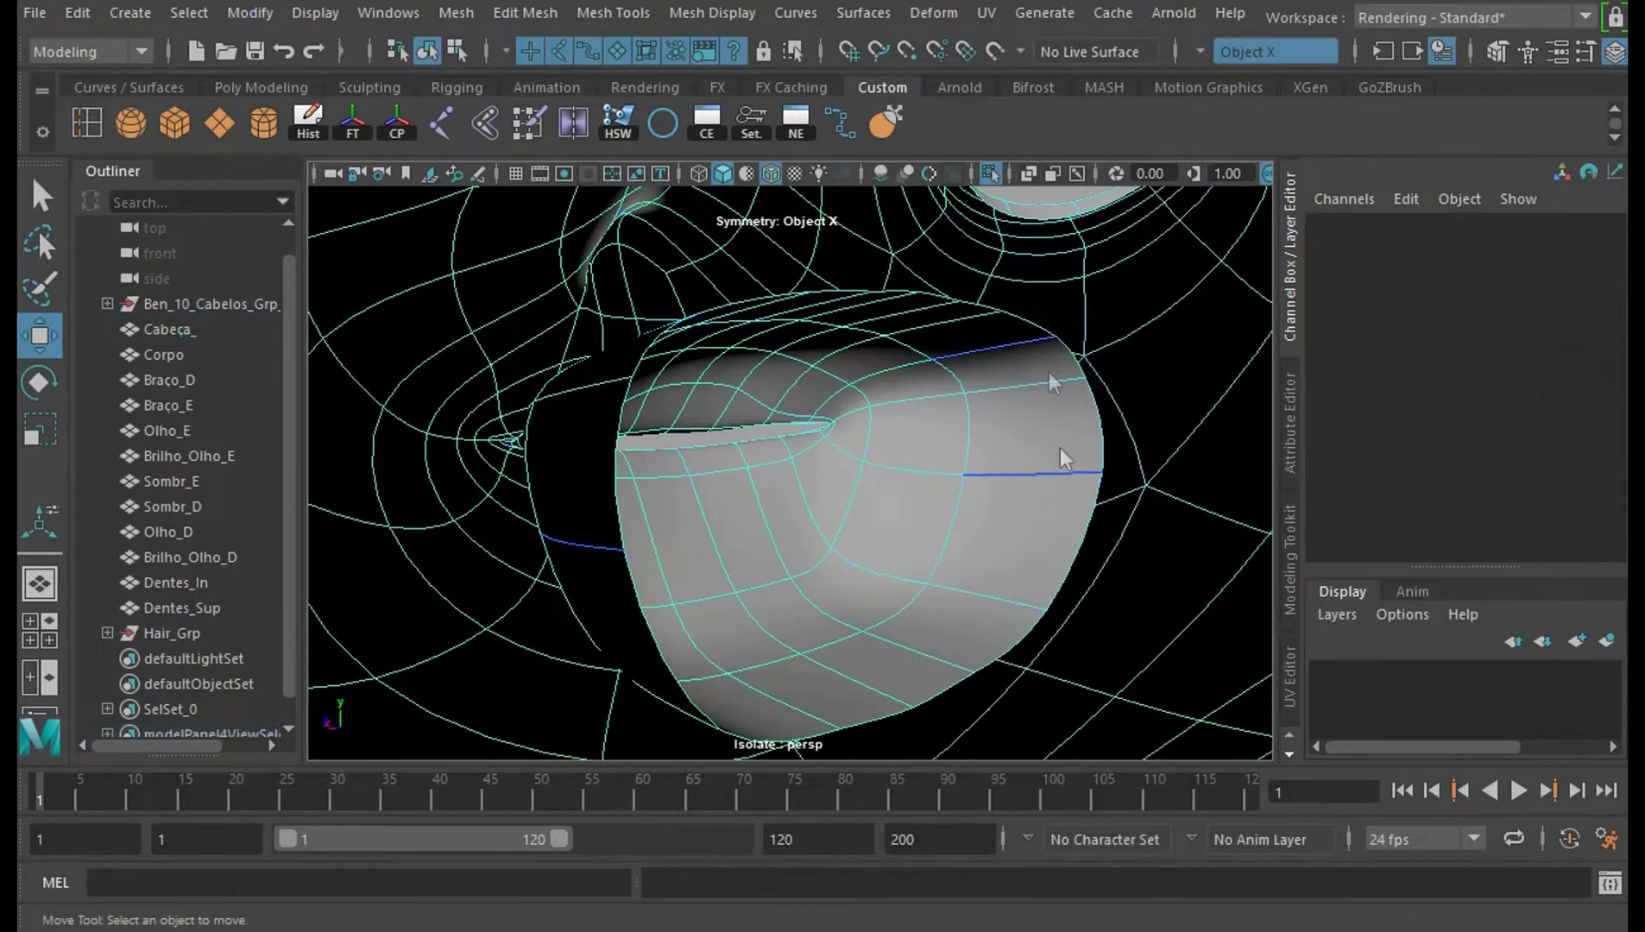
{"action": "left_click", "coordinate": [1040, 633]}
{"action": "double_click", "coordinate": [1073, 568]}
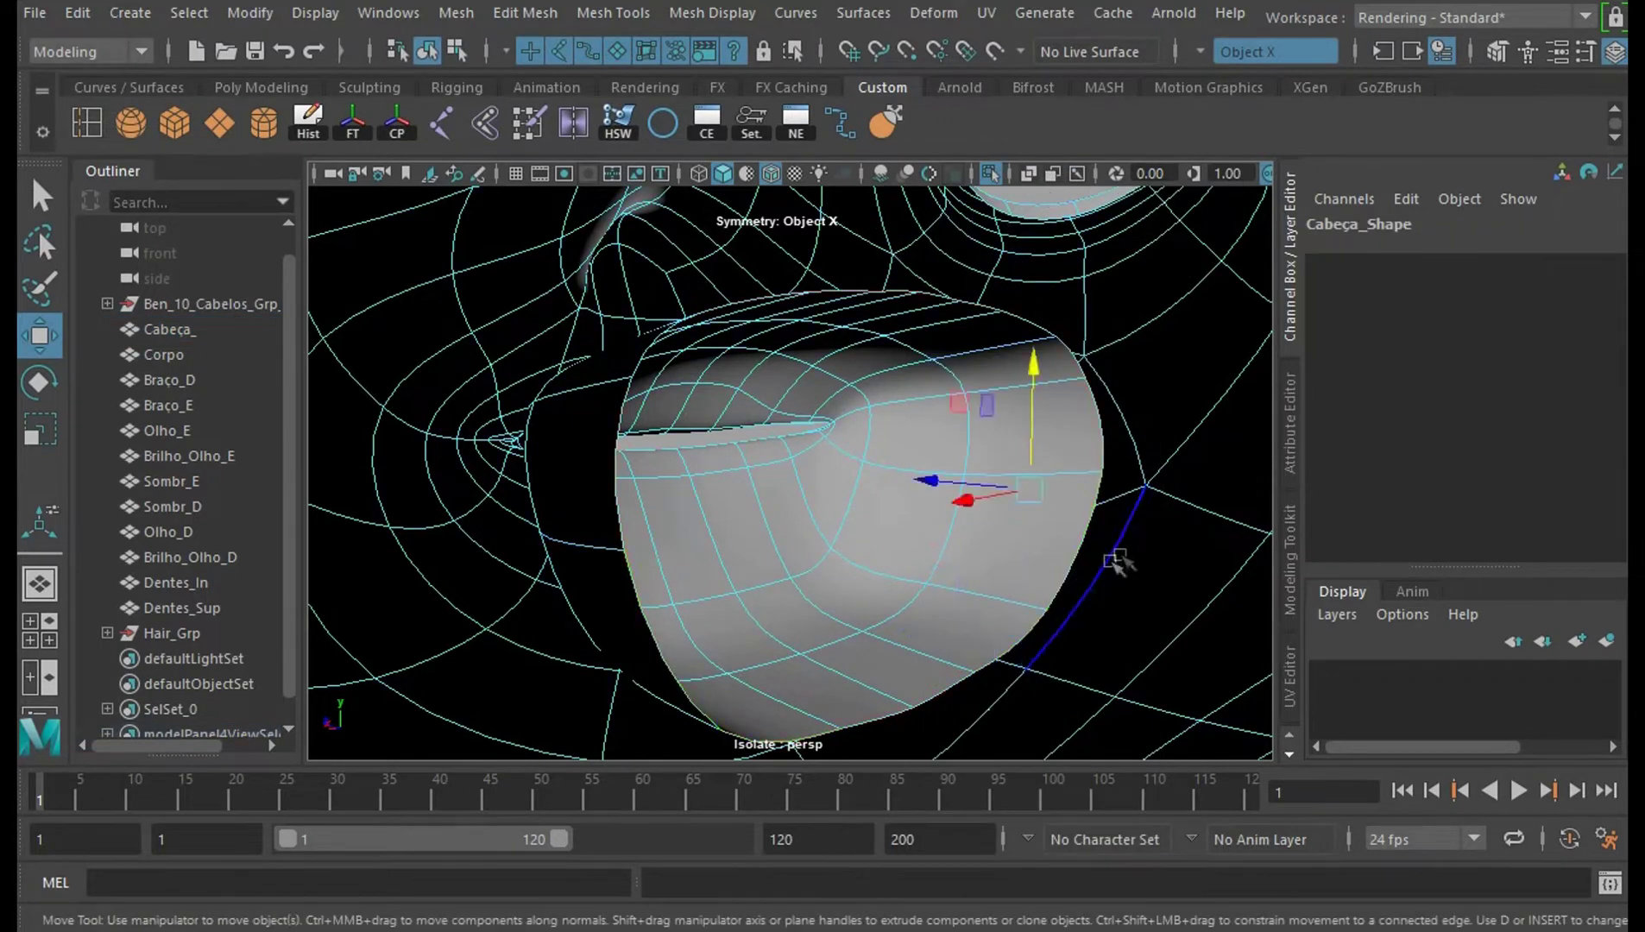
Turn off Object X symmetry for the selected mouth border loop.
{"action": "left_click_drag", "start_coordinate": [1130, 540], "coordinate": [1057, 536], "text": "alt"}
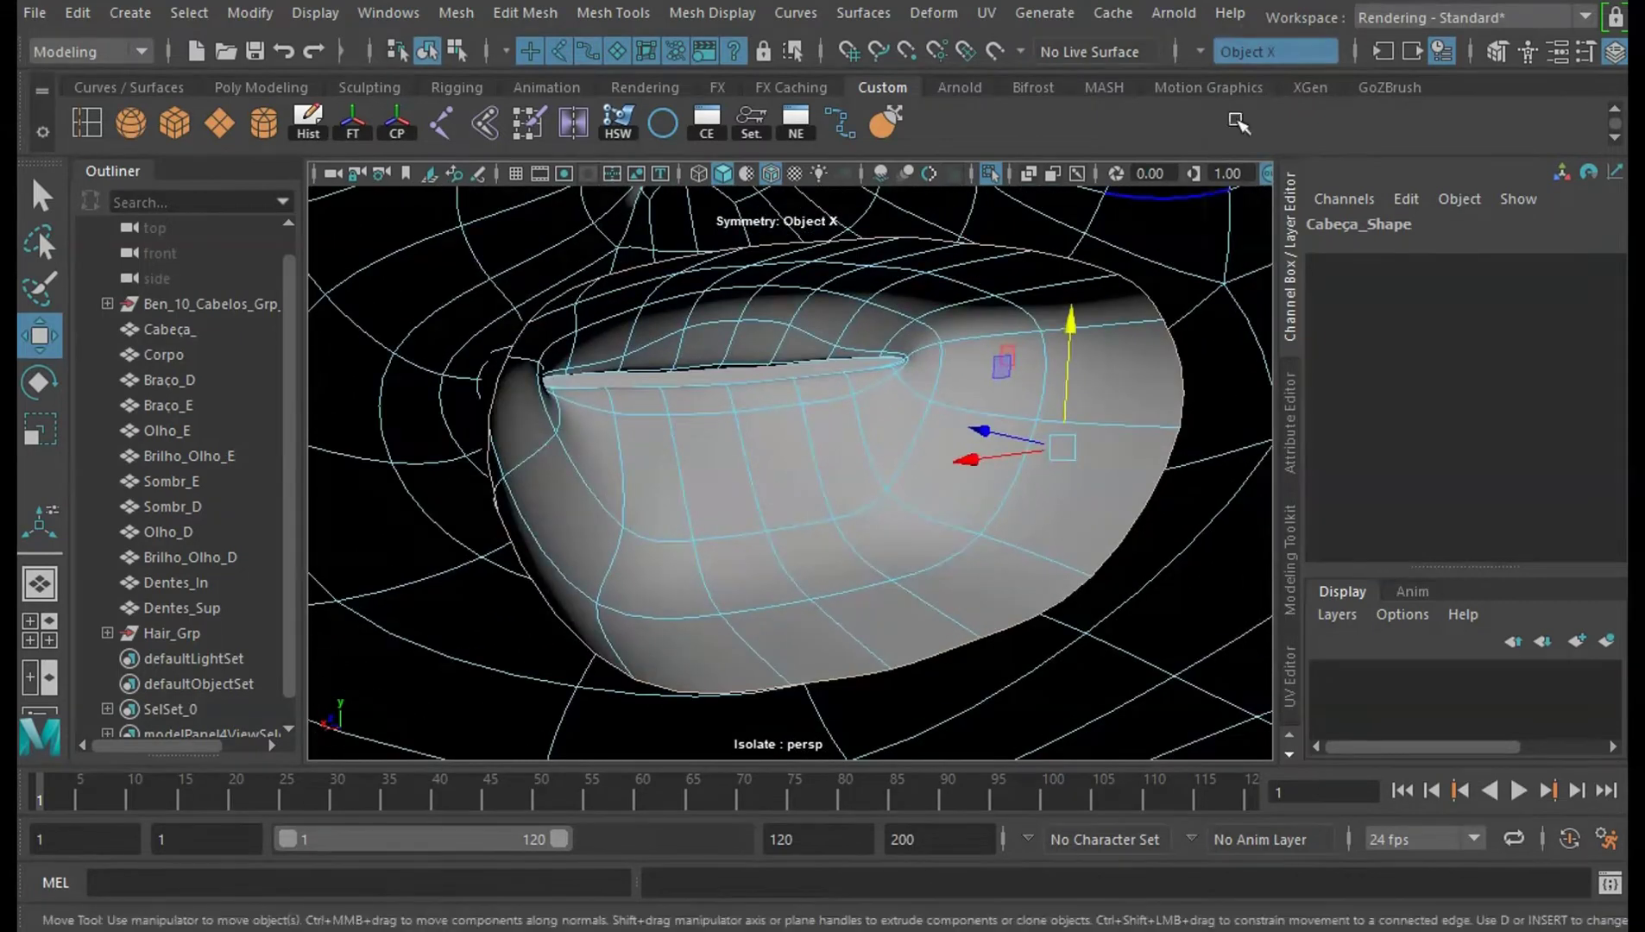
{"action": "left_click", "coordinate": [1294, 52]}
{"action": "left_click", "coordinate": [1301, 60]}
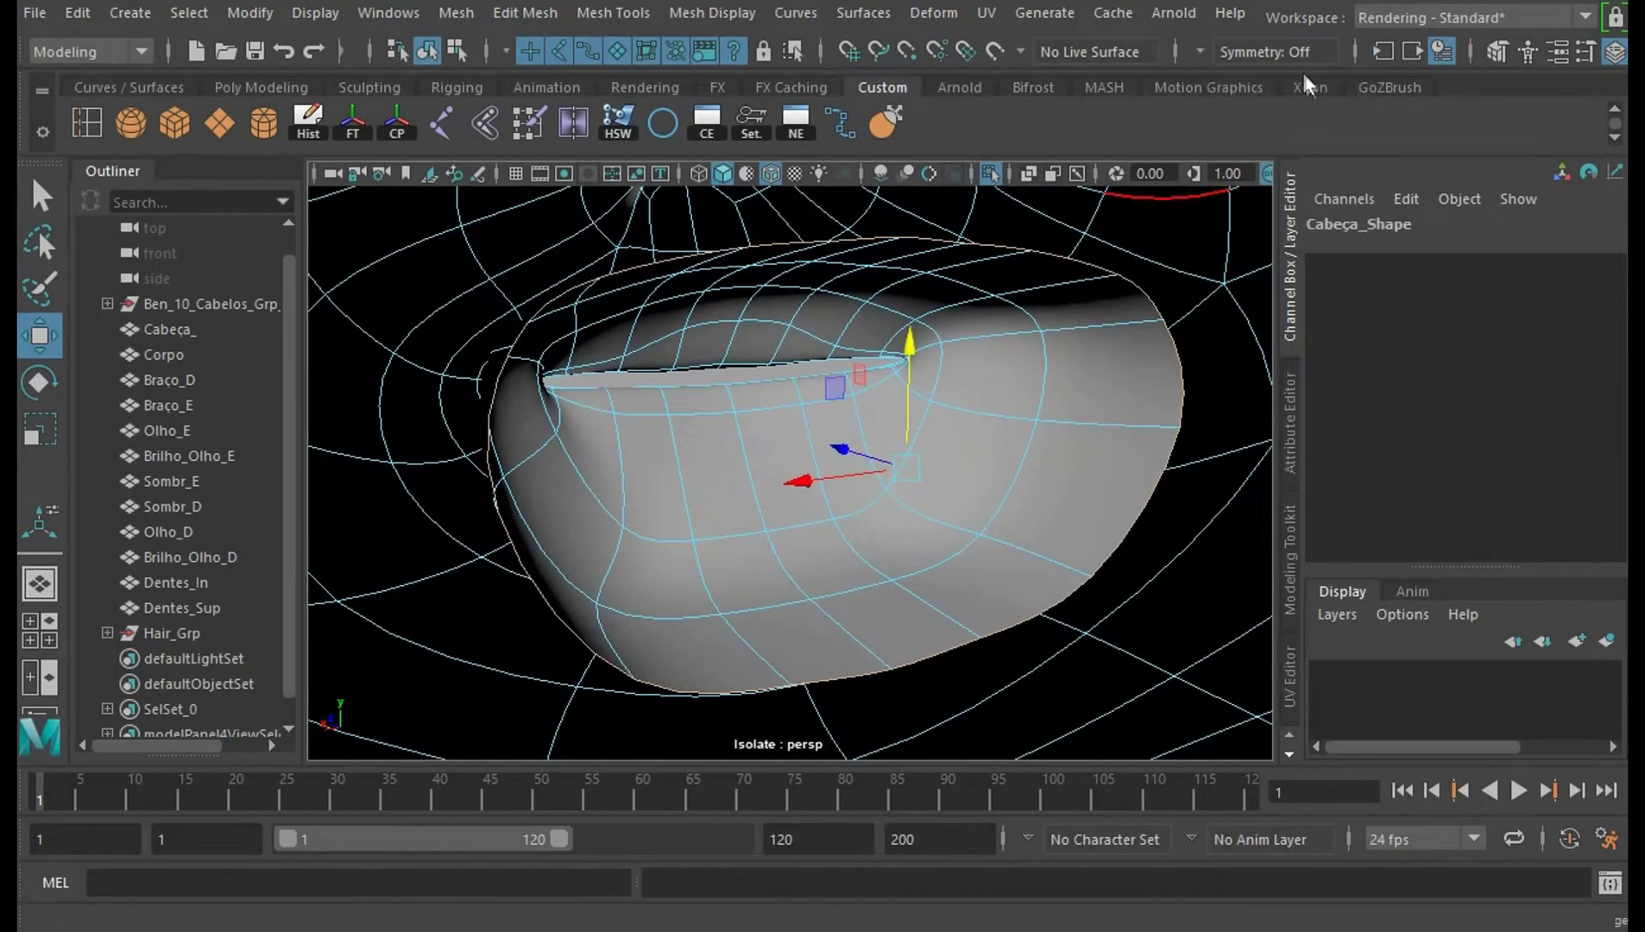
Extrude the mouth's open border loop deeper into the head and scale it slightly narrower and shorter.
{"action": "left_click_drag", "start_coordinate": [973, 550], "coordinate": [1083, 578], "text": "alt"}
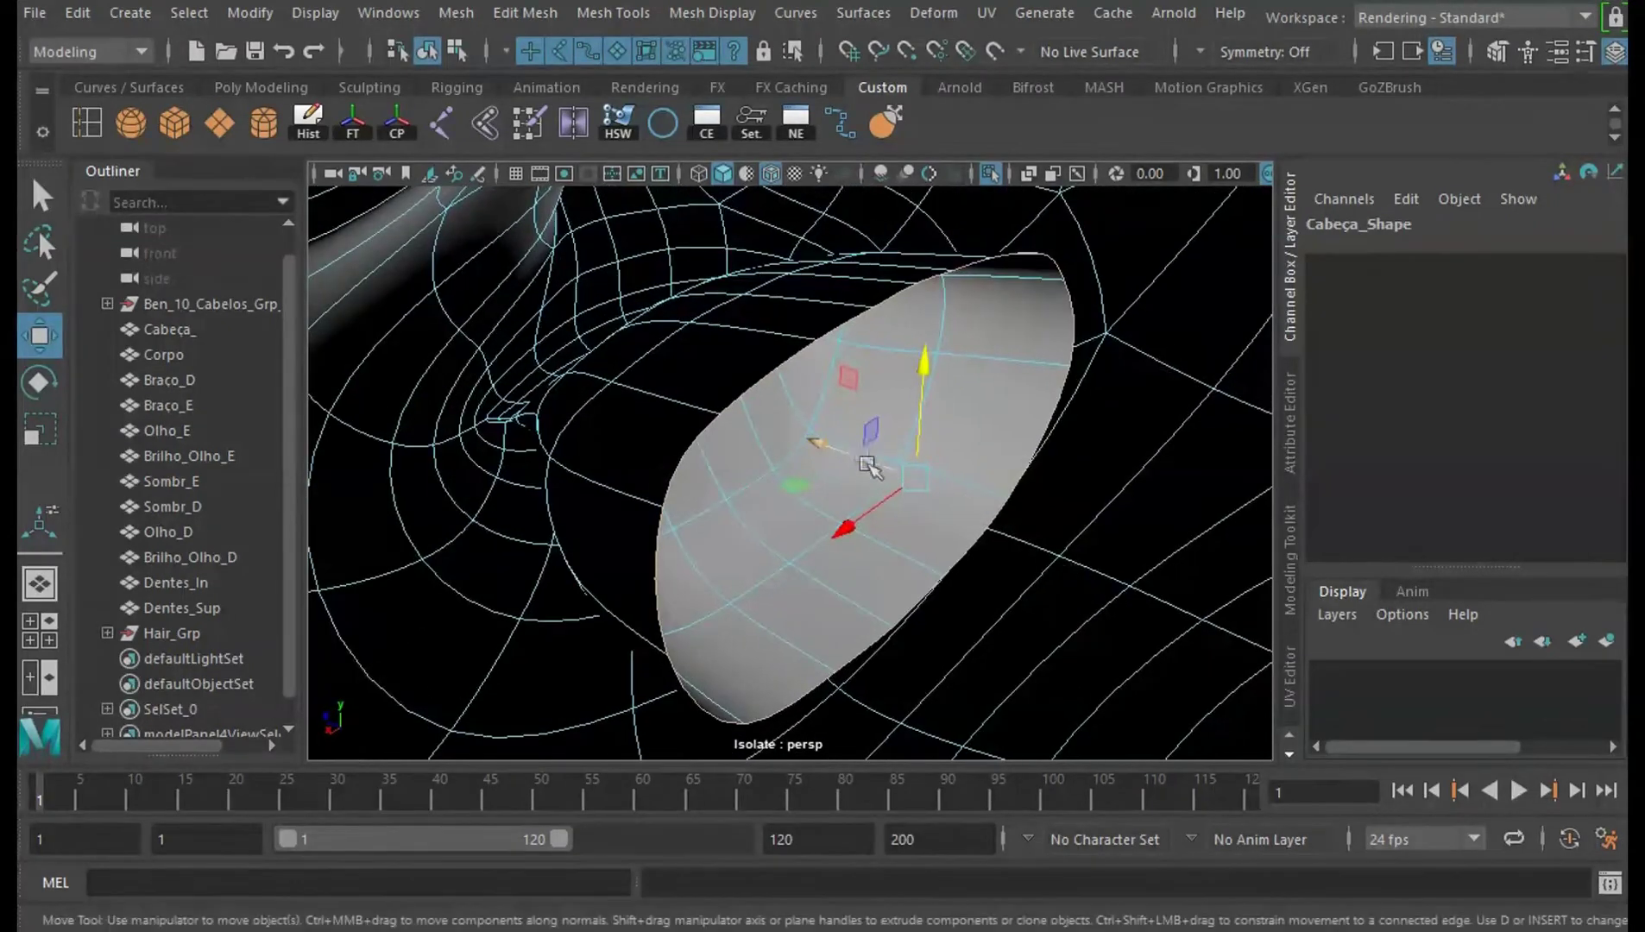
{"action": "key", "text": "ctrl+e"}
{"action": "left_click_drag", "start_coordinate": [859, 459], "coordinate": [1006, 466]}
{"action": "key", "text": "e"}
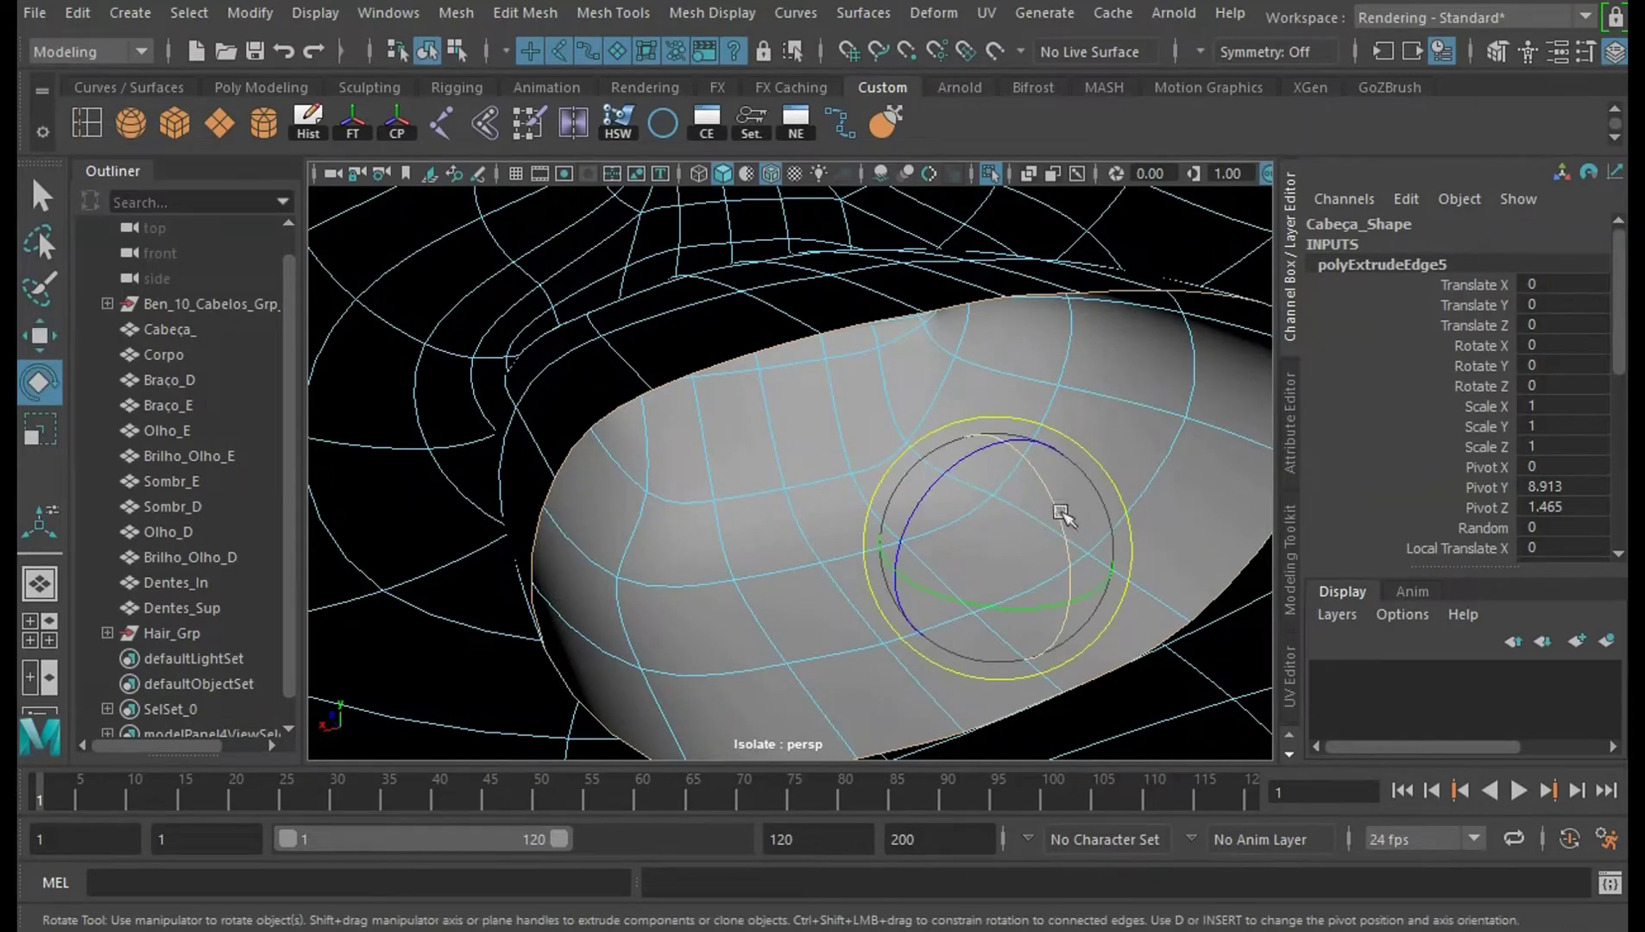
{"action": "key", "text": "r"}
{"action": "left_click_drag", "start_coordinate": [908, 569], "coordinate": [1004, 470], "text": "alt"}
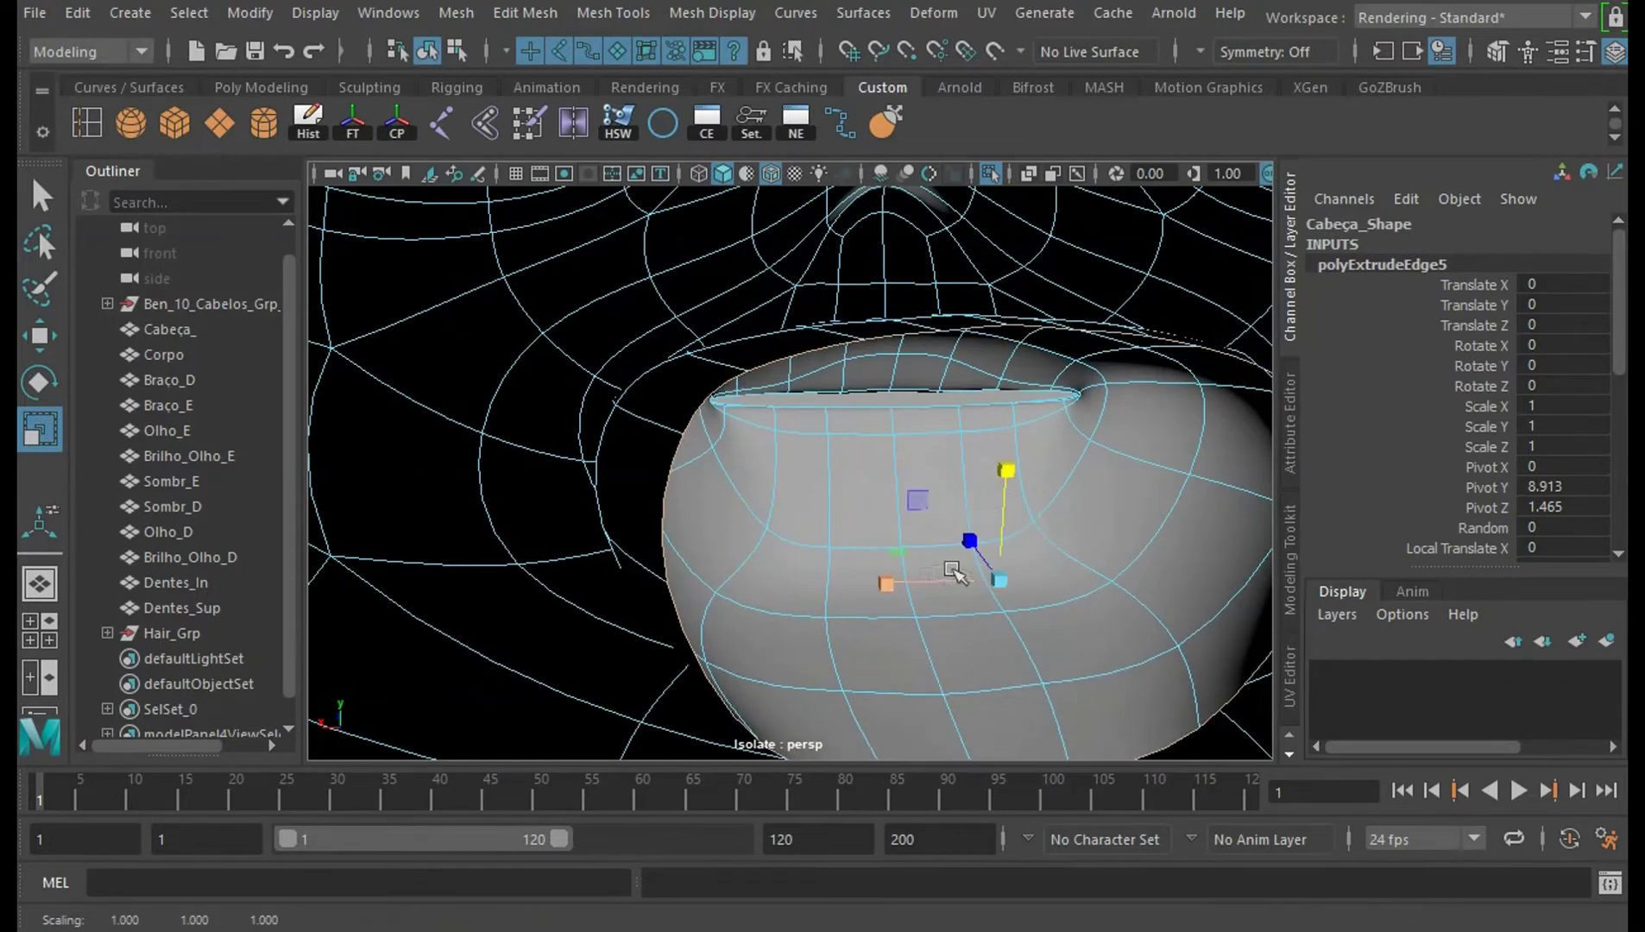
{"action": "left_click_drag", "start_coordinate": [886, 582], "coordinate": [909, 583]}
{"action": "left_click", "coordinate": [1000, 582]}
{"action": "left_click_drag", "start_coordinate": [1060, 561], "coordinate": [977, 477], "text": "alt"}
{"action": "left_click_drag", "start_coordinate": [918, 418], "coordinate": [921, 431]}
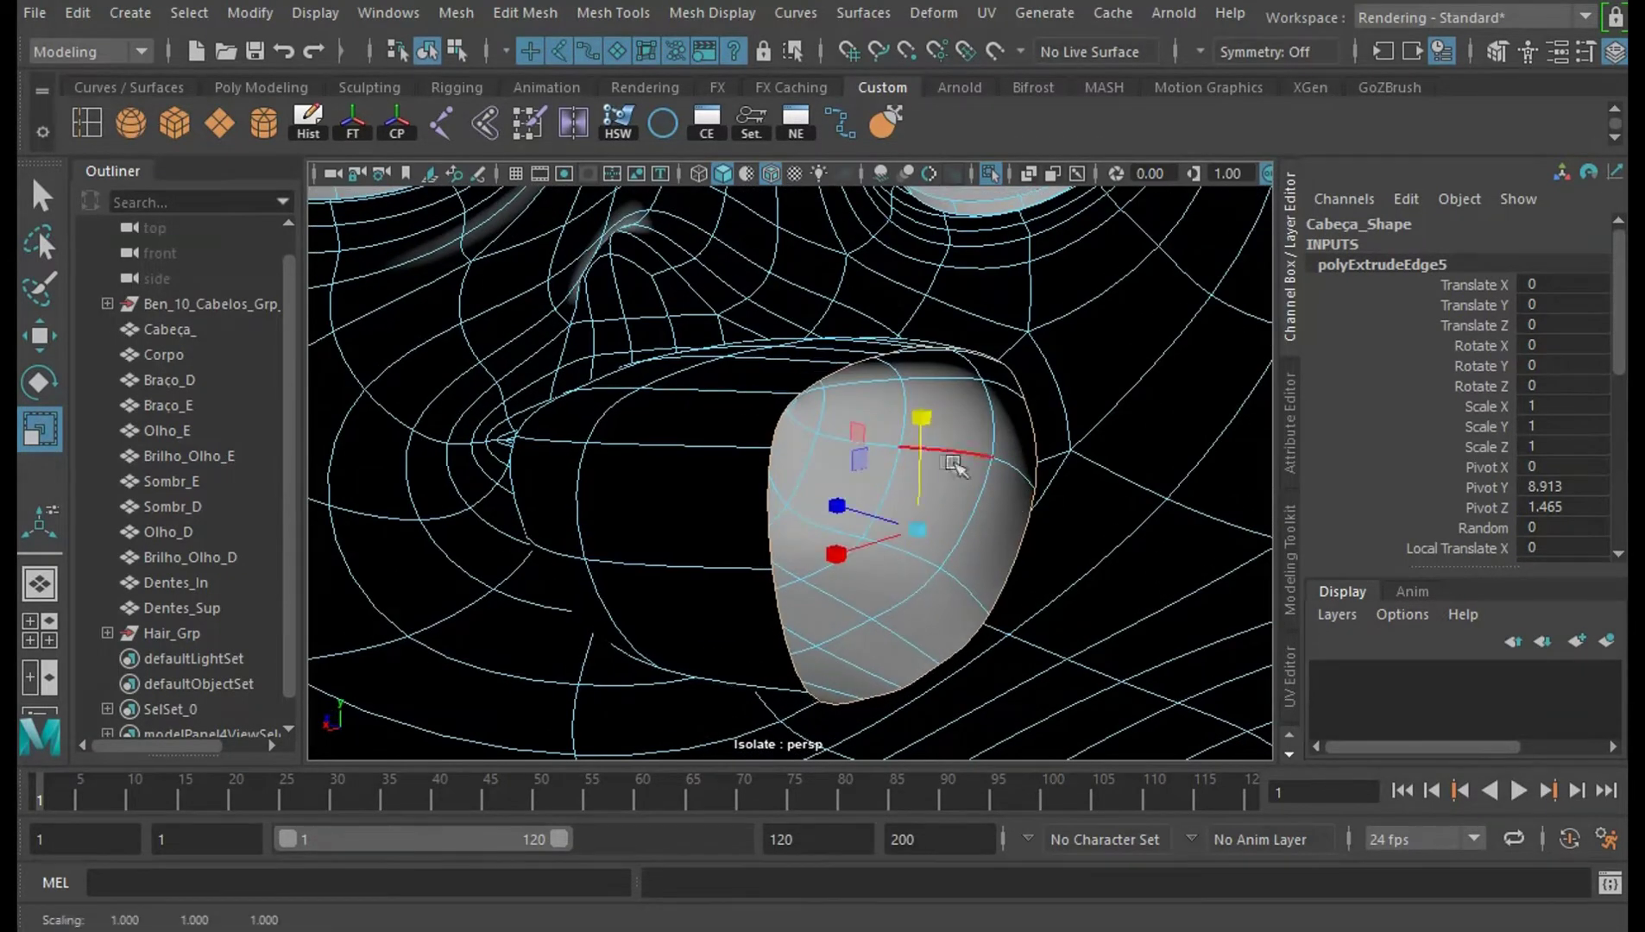
Extrude the mouth cavity's border loop further back and scale it uniformly to about 0.77.
{"action": "key", "text": "ctrl+e"}
{"action": "left_click_drag", "start_coordinate": [851, 503], "coordinate": [910, 518]}
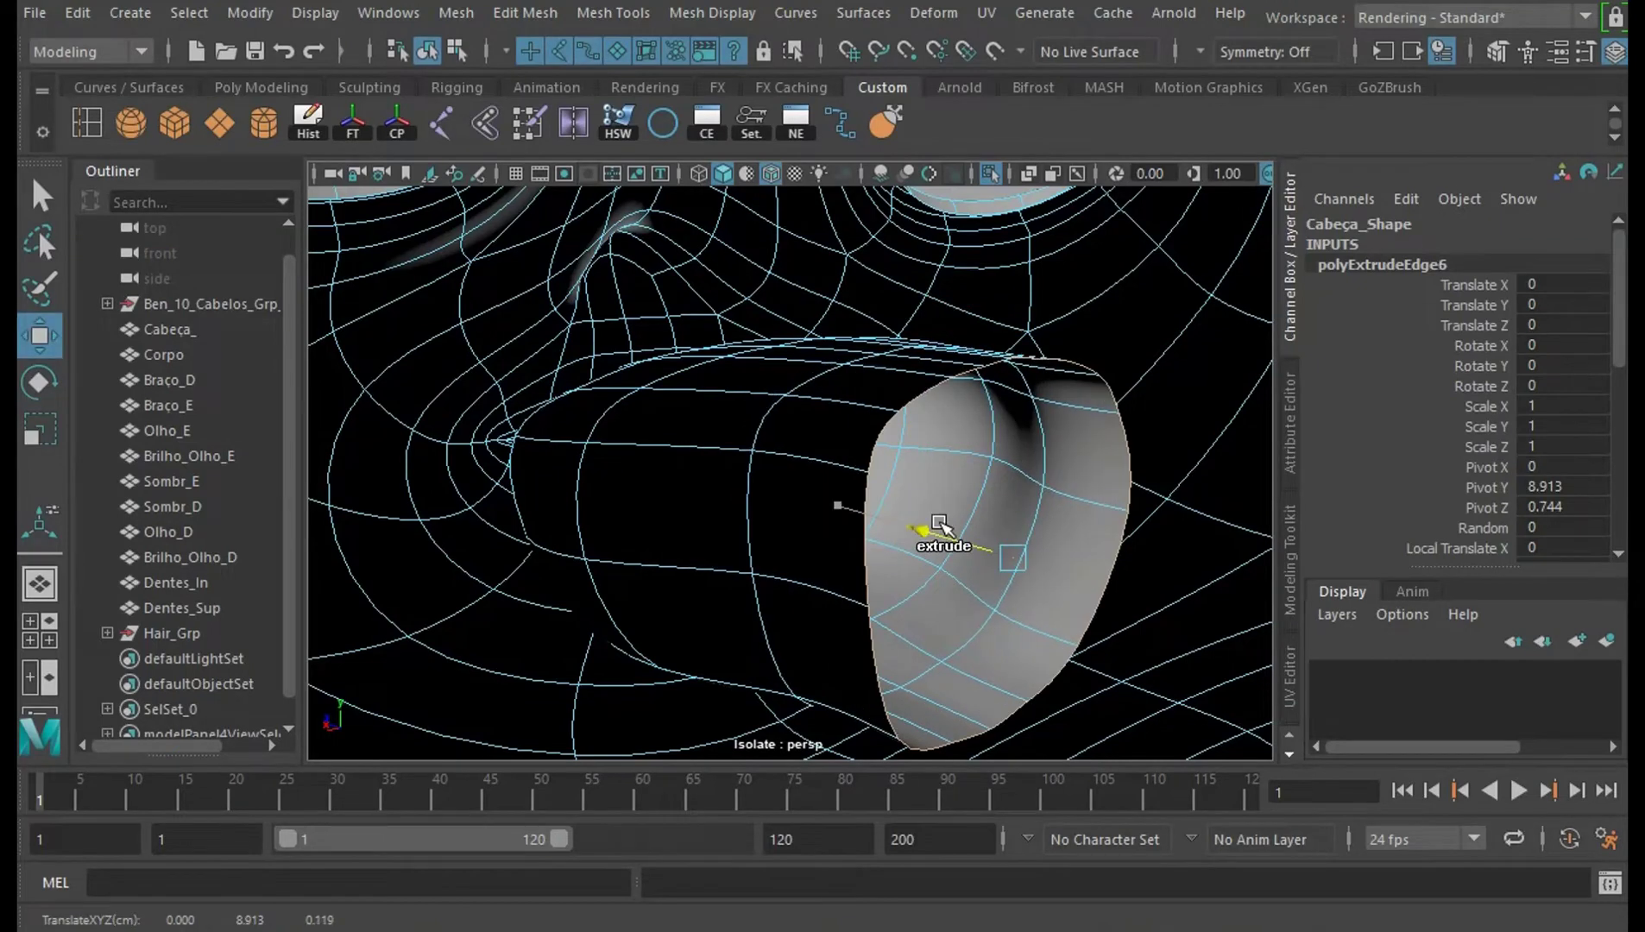
{"action": "left_click_drag", "start_coordinate": [1113, 505], "coordinate": [1010, 518], "text": "alt"}
{"action": "middle_click_drag", "start_coordinate": [1009, 518], "coordinate": [1060, 509], "text": "alt"}
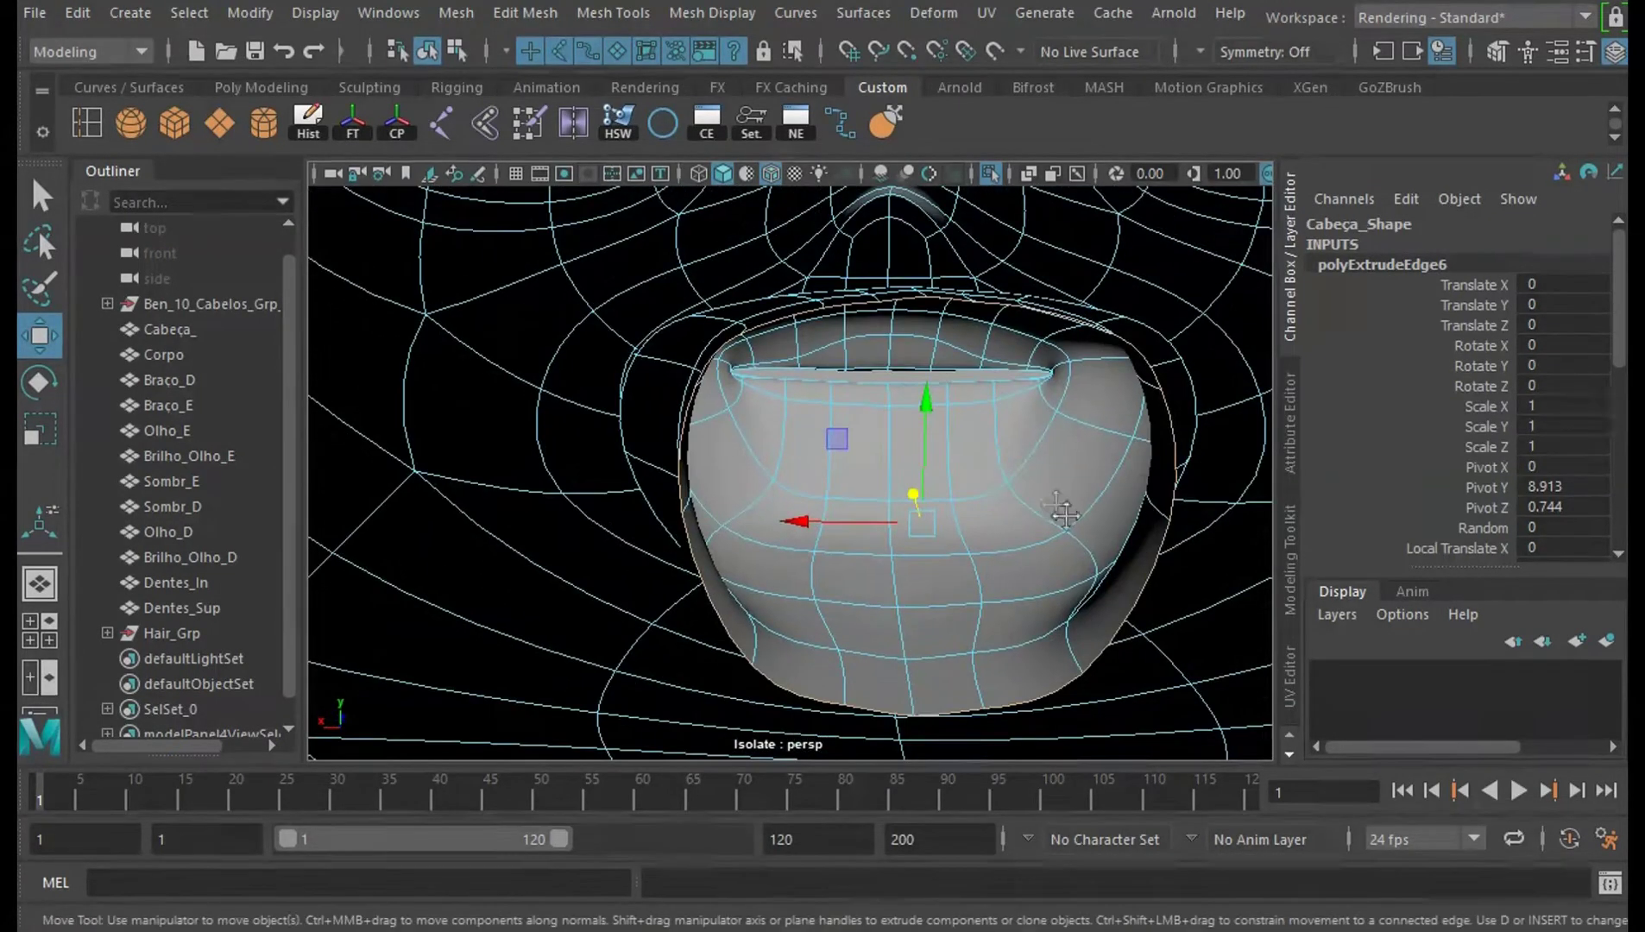
{"action": "key", "text": "r"}
{"action": "left_click_drag", "start_coordinate": [921, 523], "coordinate": [886, 516]}
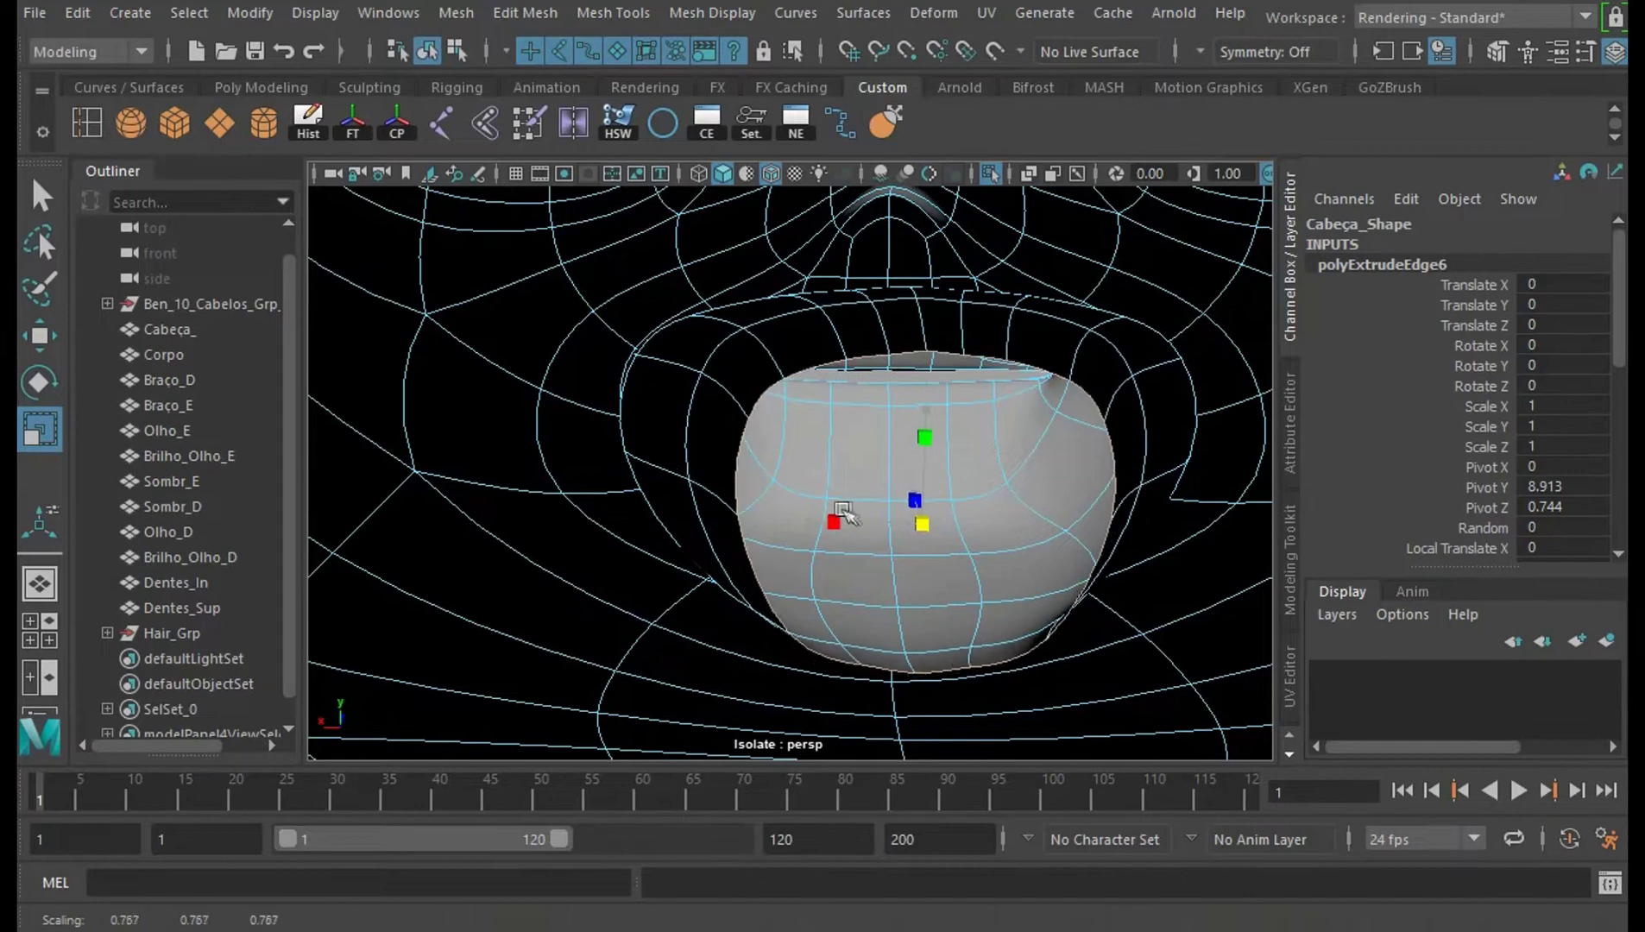
{"action": "left_click_drag", "start_coordinate": [1011, 508], "coordinate": [938, 527], "text": "alt"}
{"action": "right_click_drag", "start_coordinate": [934, 522], "coordinate": [969, 576], "text": "alt"}
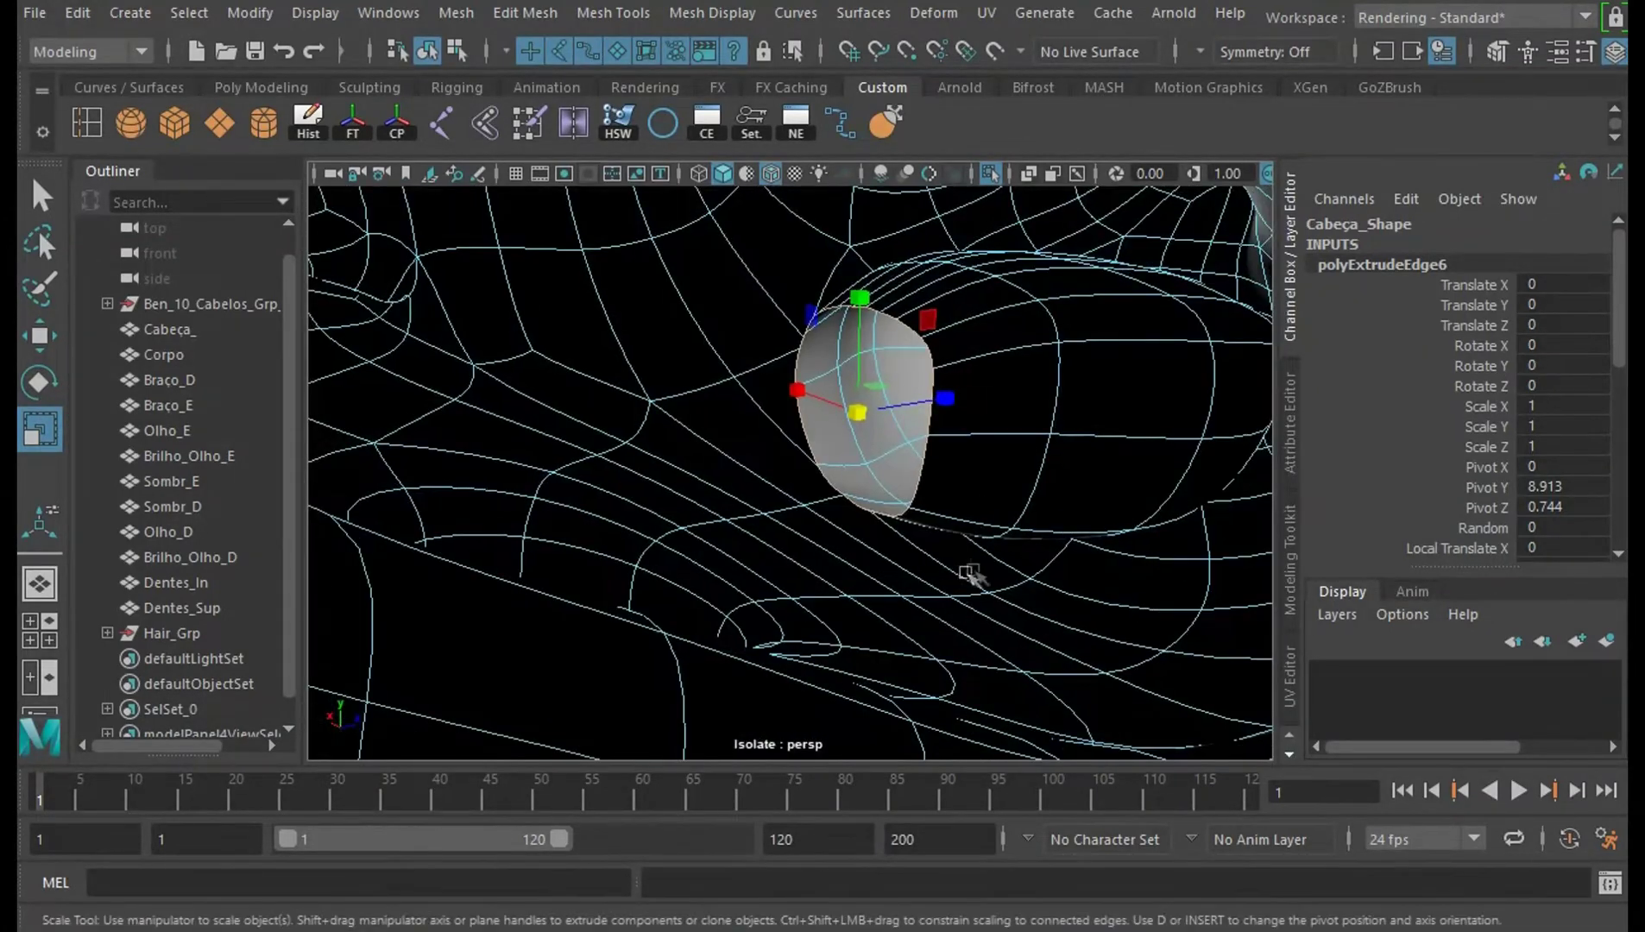
Extrude the border loop toward the throat, tilting and lowering the new end to about Y 8.646, Z -1.12.
{"action": "left_click_drag", "start_coordinate": [969, 576], "coordinate": [1027, 580], "text": "alt"}
{"action": "left_click_drag", "start_coordinate": [1009, 513], "coordinate": [1053, 563]}
{"action": "key", "text": "w"}
{"action": "left_click_drag", "start_coordinate": [651, 367], "coordinate": [812, 365]}
{"action": "key", "text": "e"}
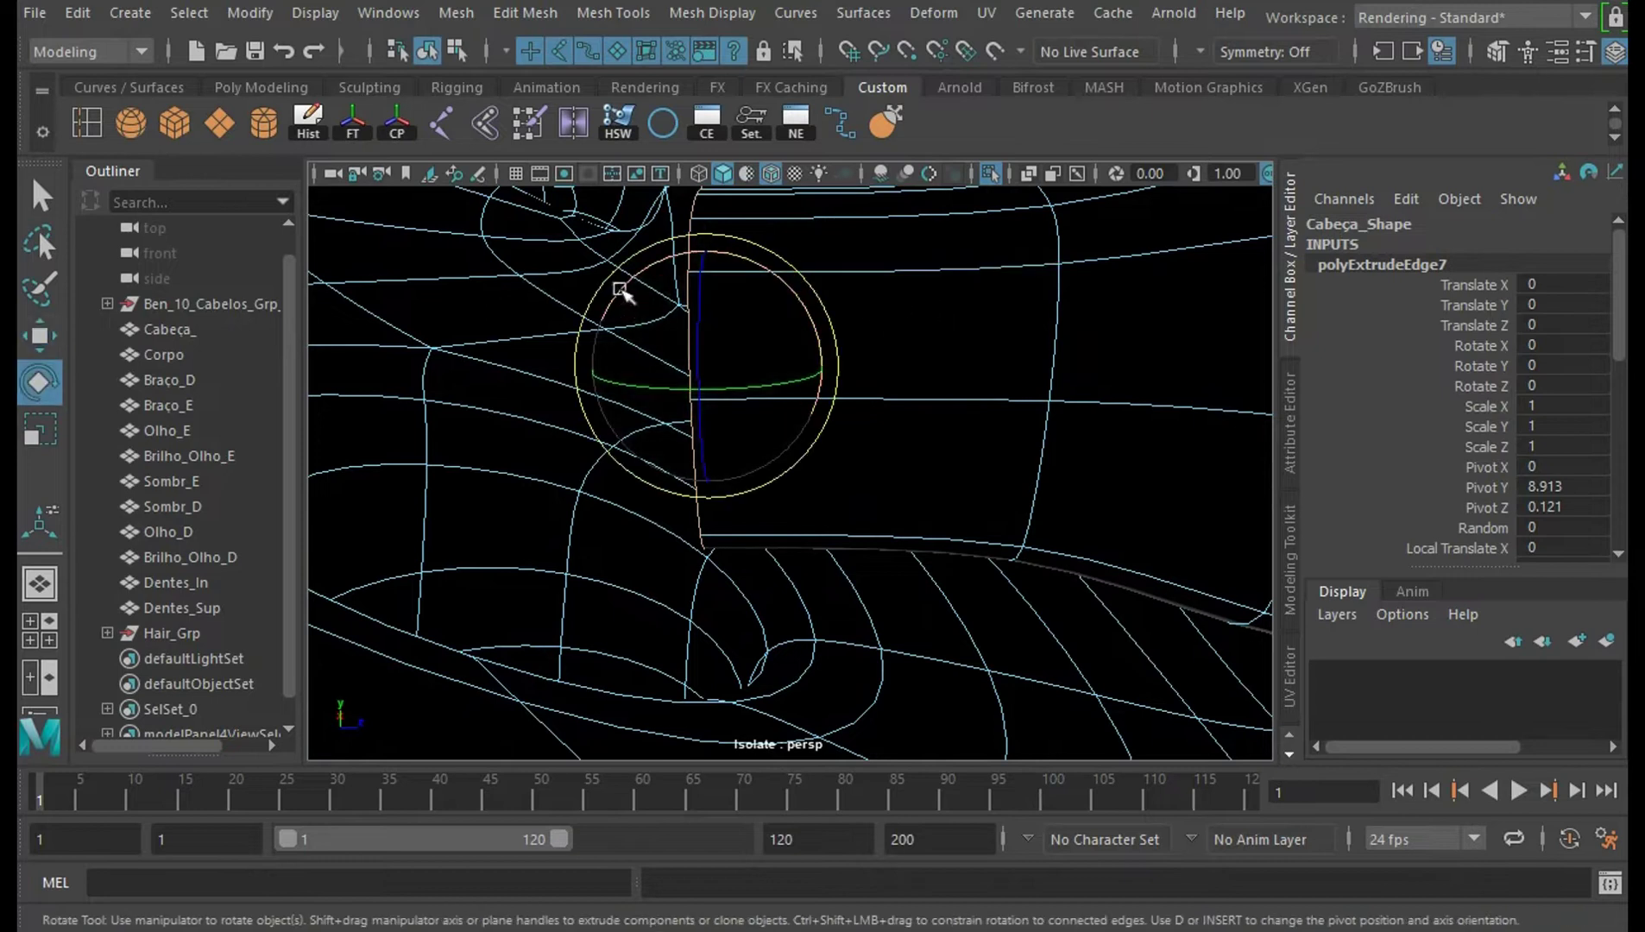
{"action": "left_click_drag", "start_coordinate": [624, 287], "coordinate": [594, 312]}
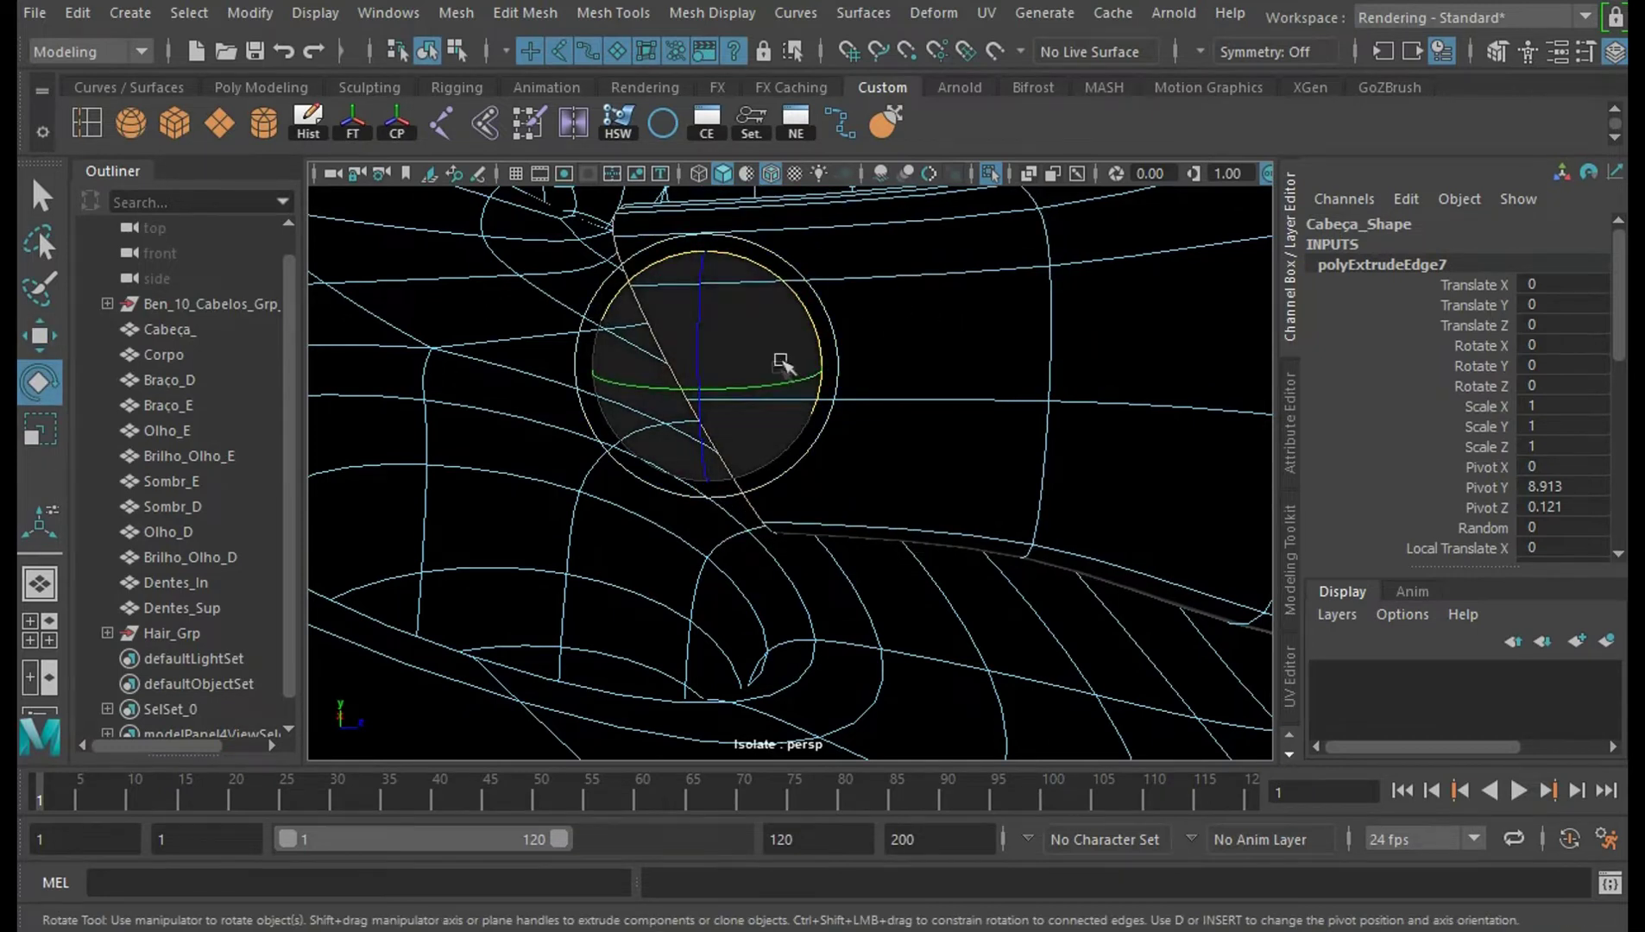
{"action": "key", "text": "w"}
{"action": "left_click_drag", "start_coordinate": [708, 281], "coordinate": [715, 355]}
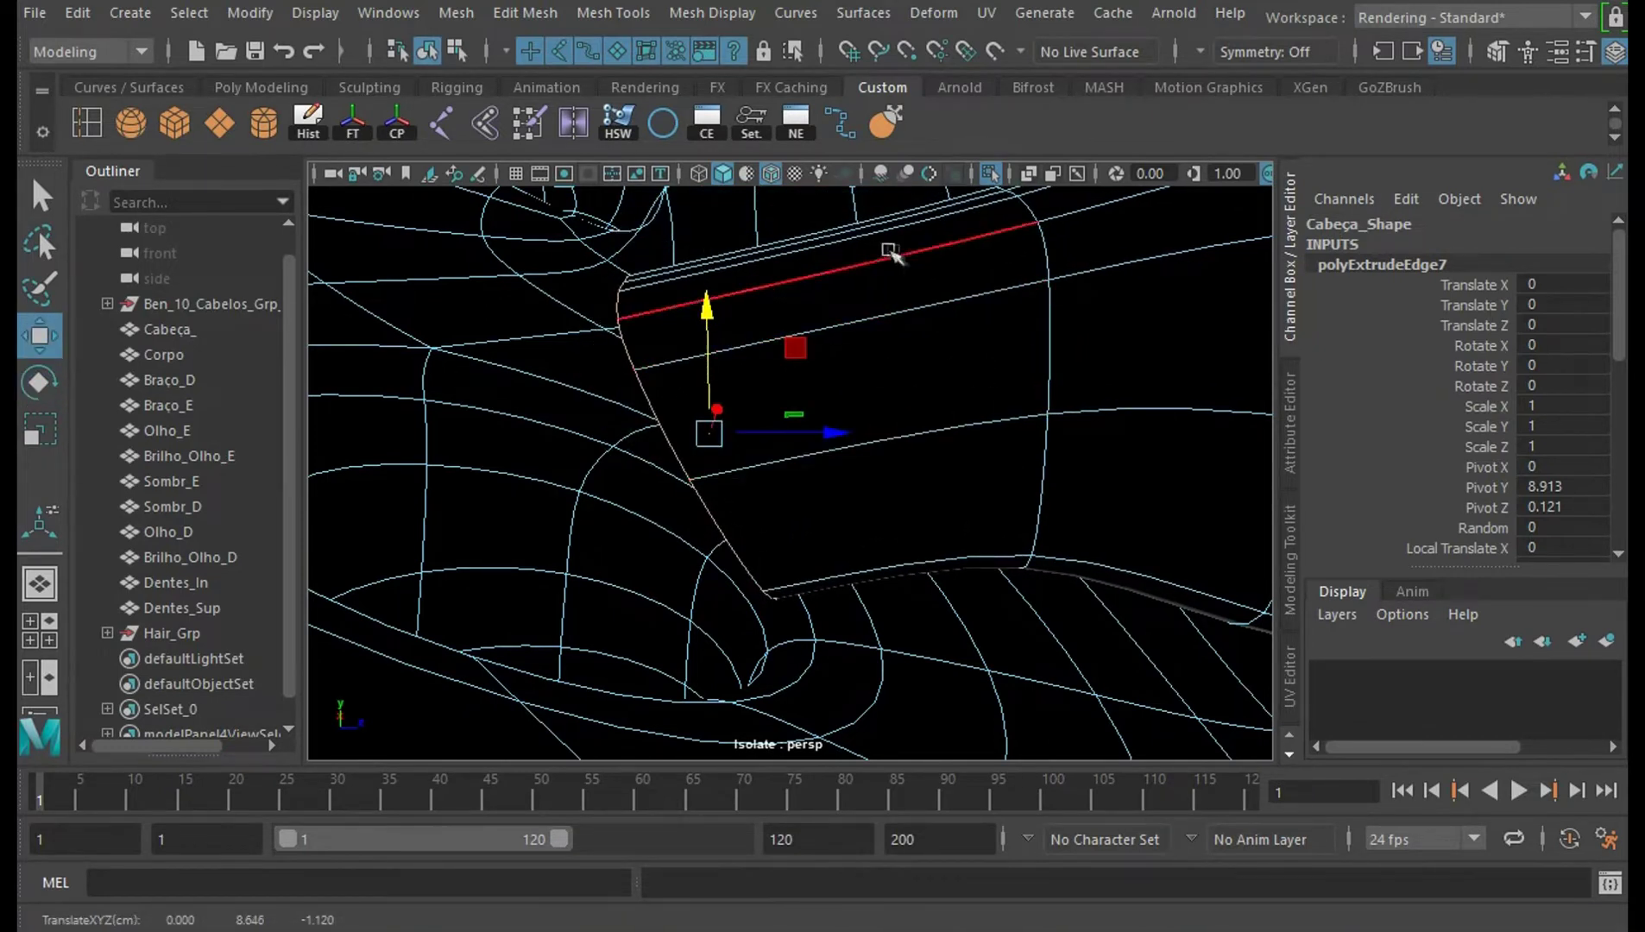
Extrude the border loop backward once more and rotate and lower it so the cavity bends down into the throat.
{"action": "left_click_drag", "start_coordinate": [828, 440], "coordinate": [664, 444], "text": "shift"}
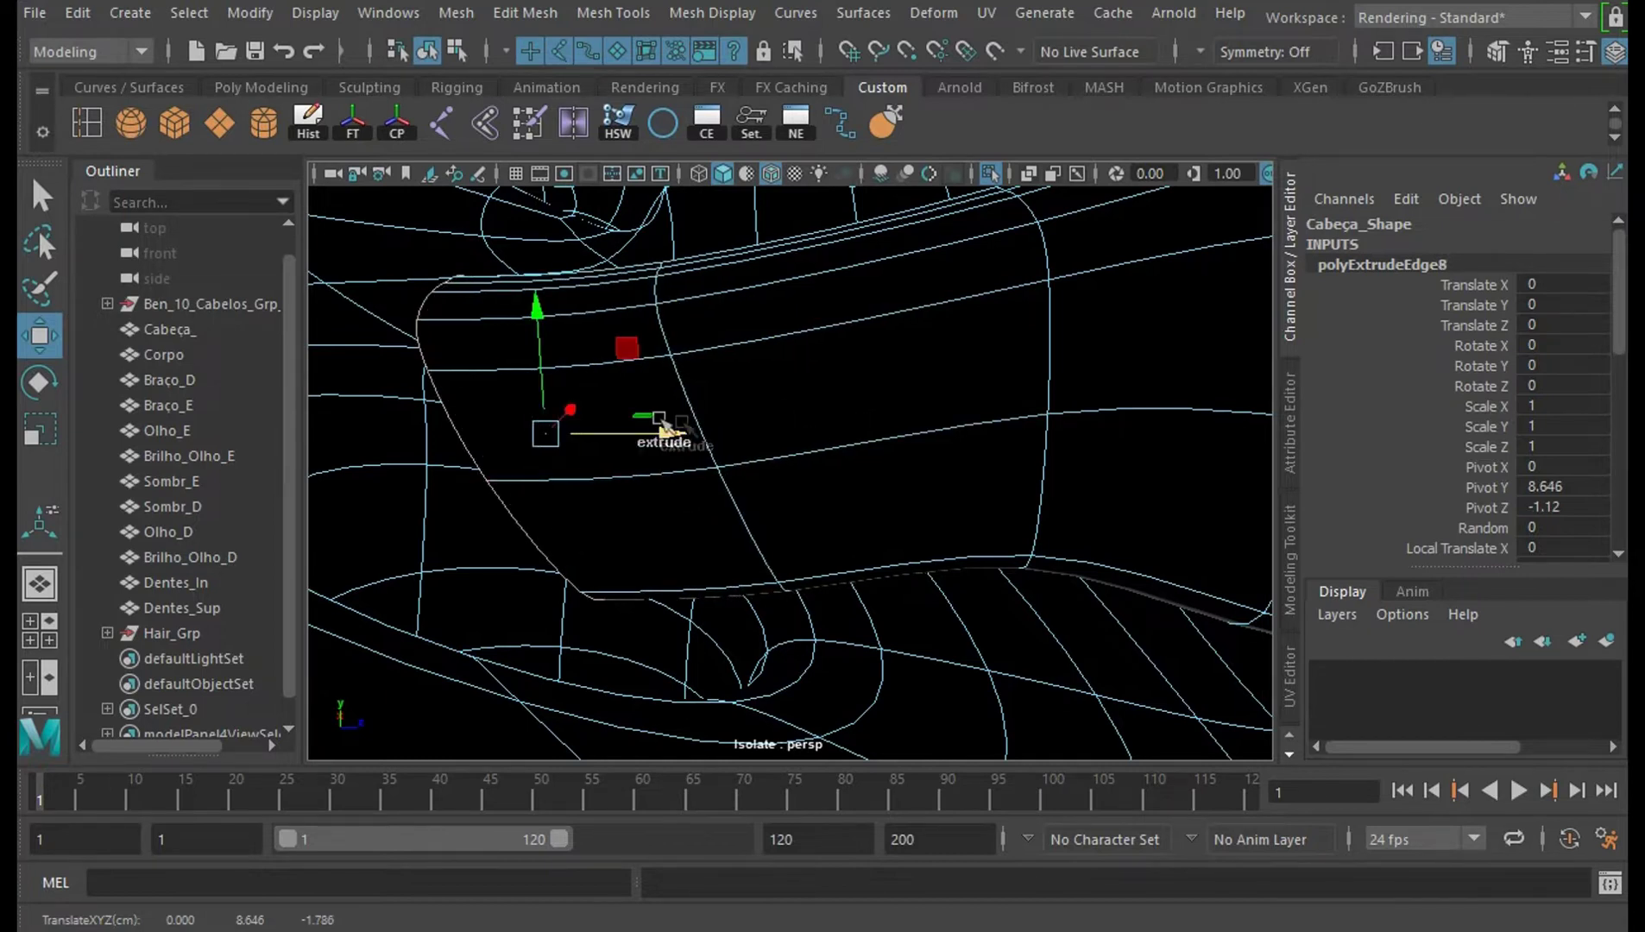
{"action": "left_click", "coordinate": [550, 358]}
{"action": "key", "text": "ctrl+z"}
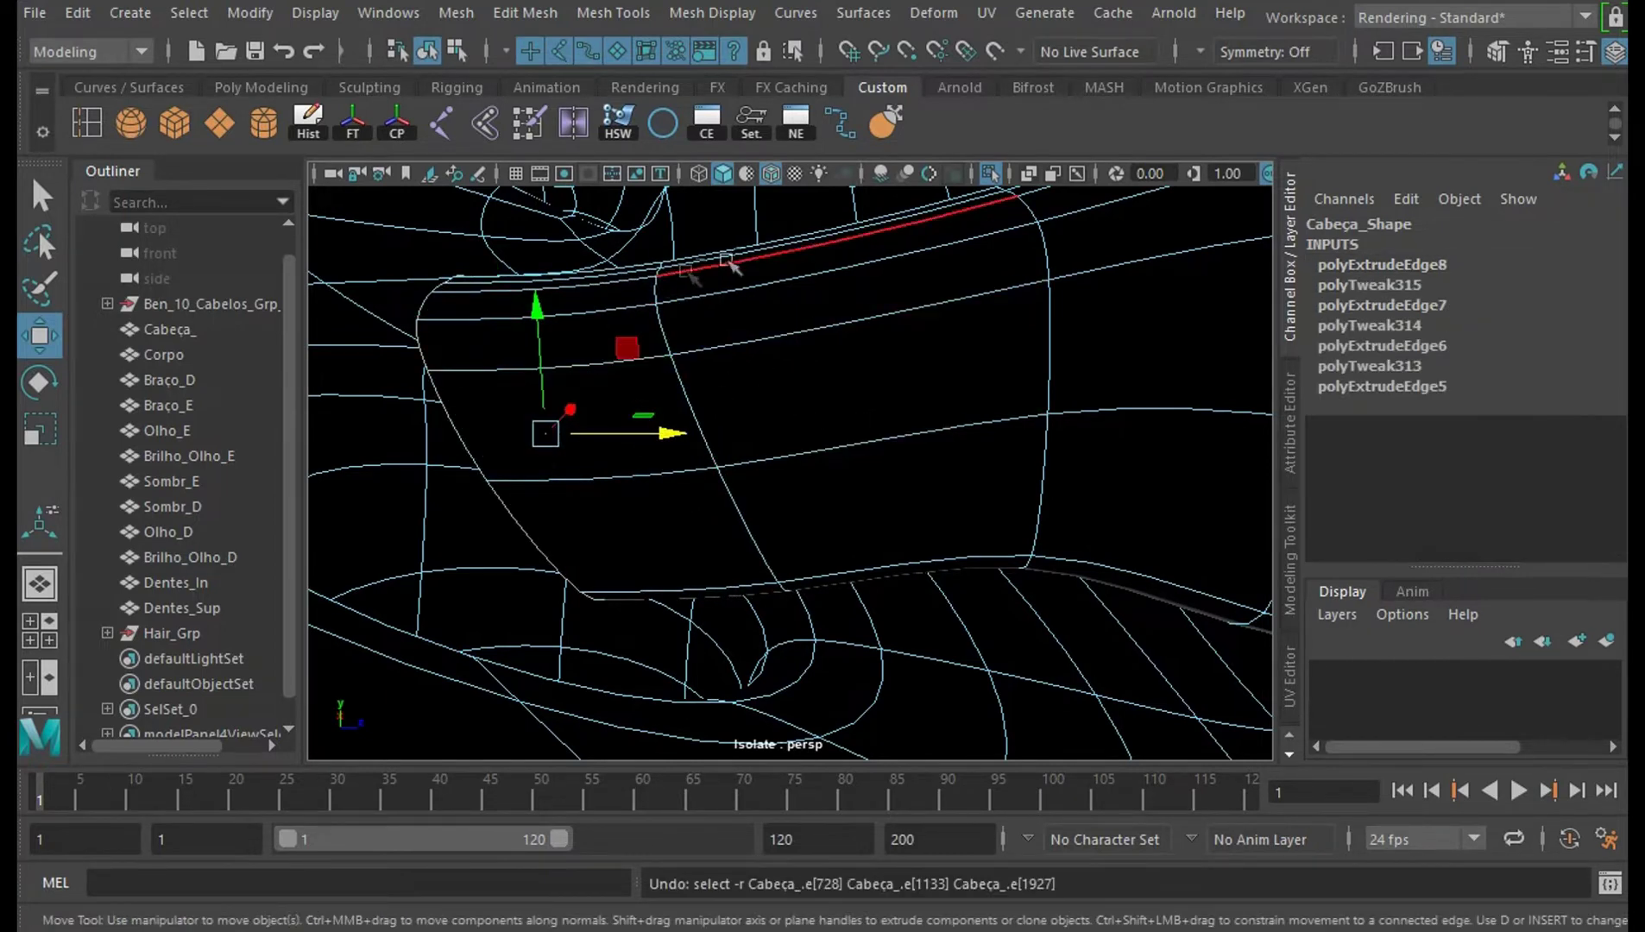
{"action": "left_click_drag", "start_coordinate": [539, 335], "coordinate": [545, 428]}
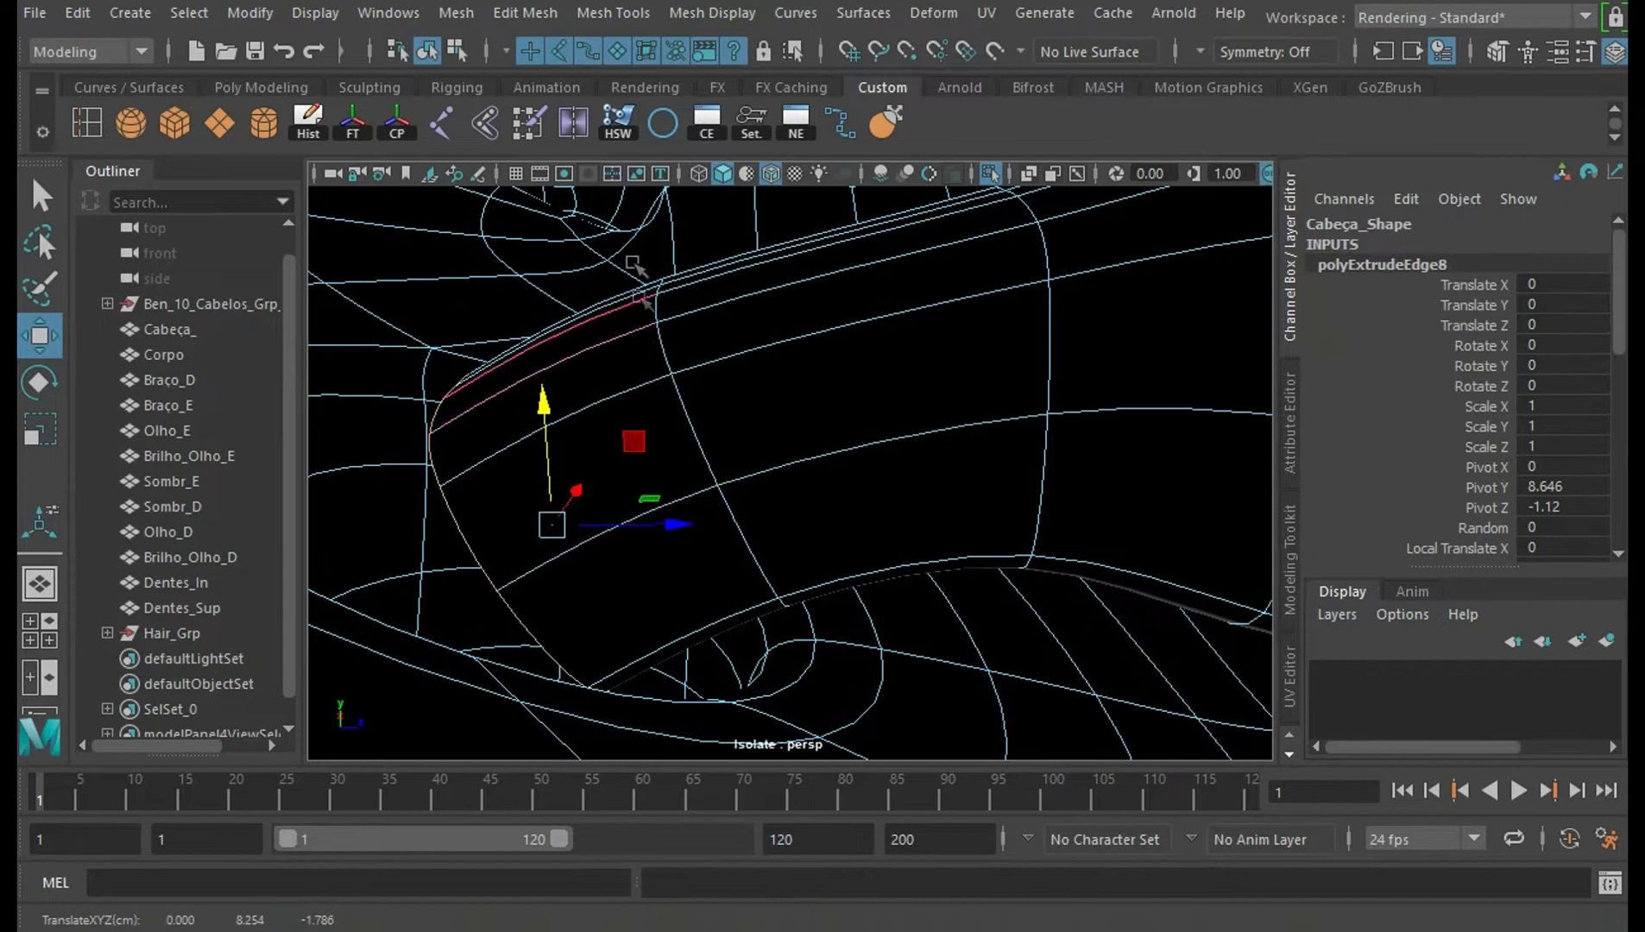
{"action": "key", "text": "e"}
{"action": "left_click_drag", "start_coordinate": [654, 484], "coordinate": [565, 528]}
{"action": "key", "text": "w"}
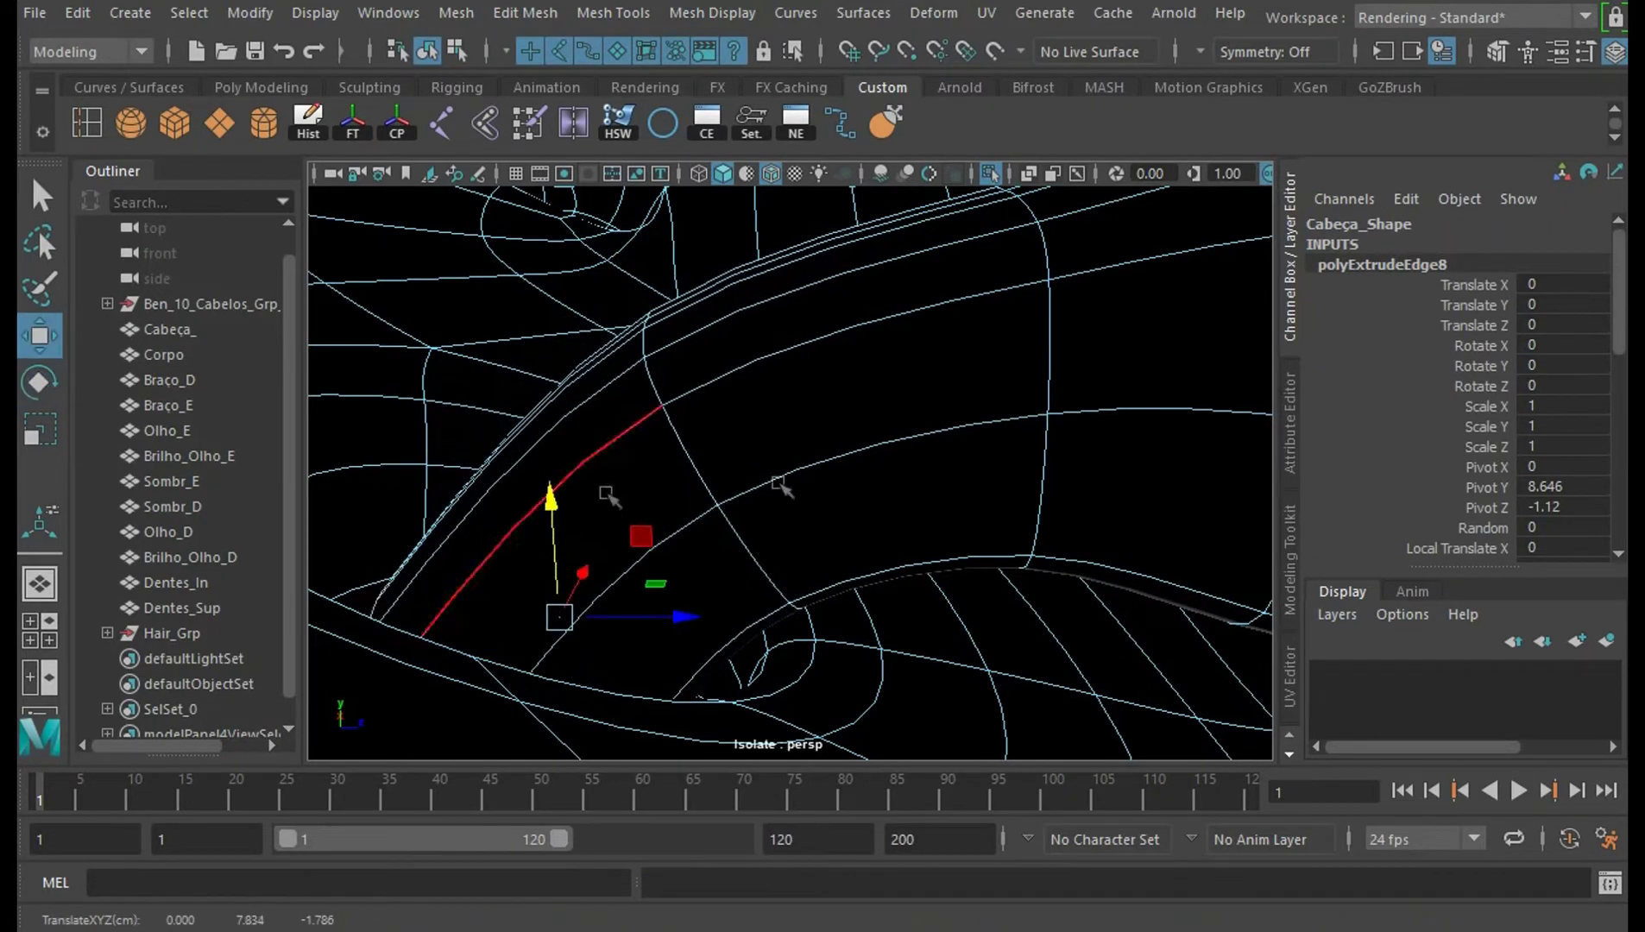
{"action": "left_click_drag", "start_coordinate": [688, 620], "coordinate": [705, 620]}
{"action": "scroll", "coordinate": [1005, 587], "scroll_direction": "down", "scroll_amount": 2}
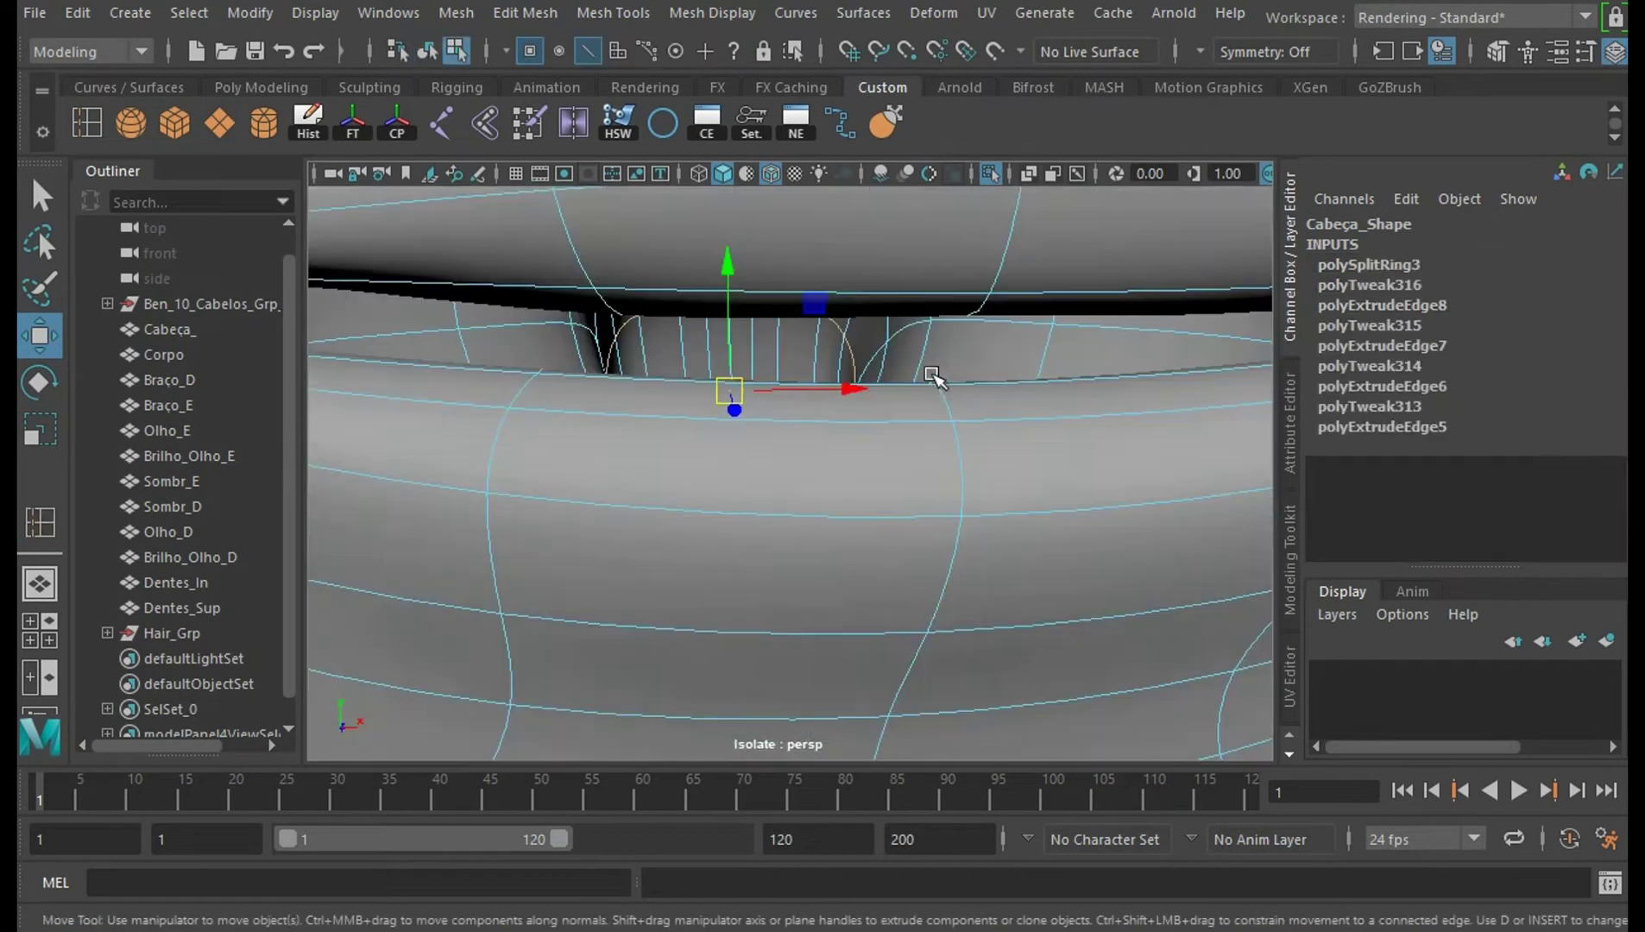
Widen and heighten the edge loop around the inner mouth cavity by scaling it with Soft Select on.
{"action": "scroll", "coordinate": [936, 376], "scroll_direction": "up", "scroll_amount": 3}
{"action": "middle_click_drag", "start_coordinate": [966, 367], "coordinate": [949, 514], "text": "alt"}
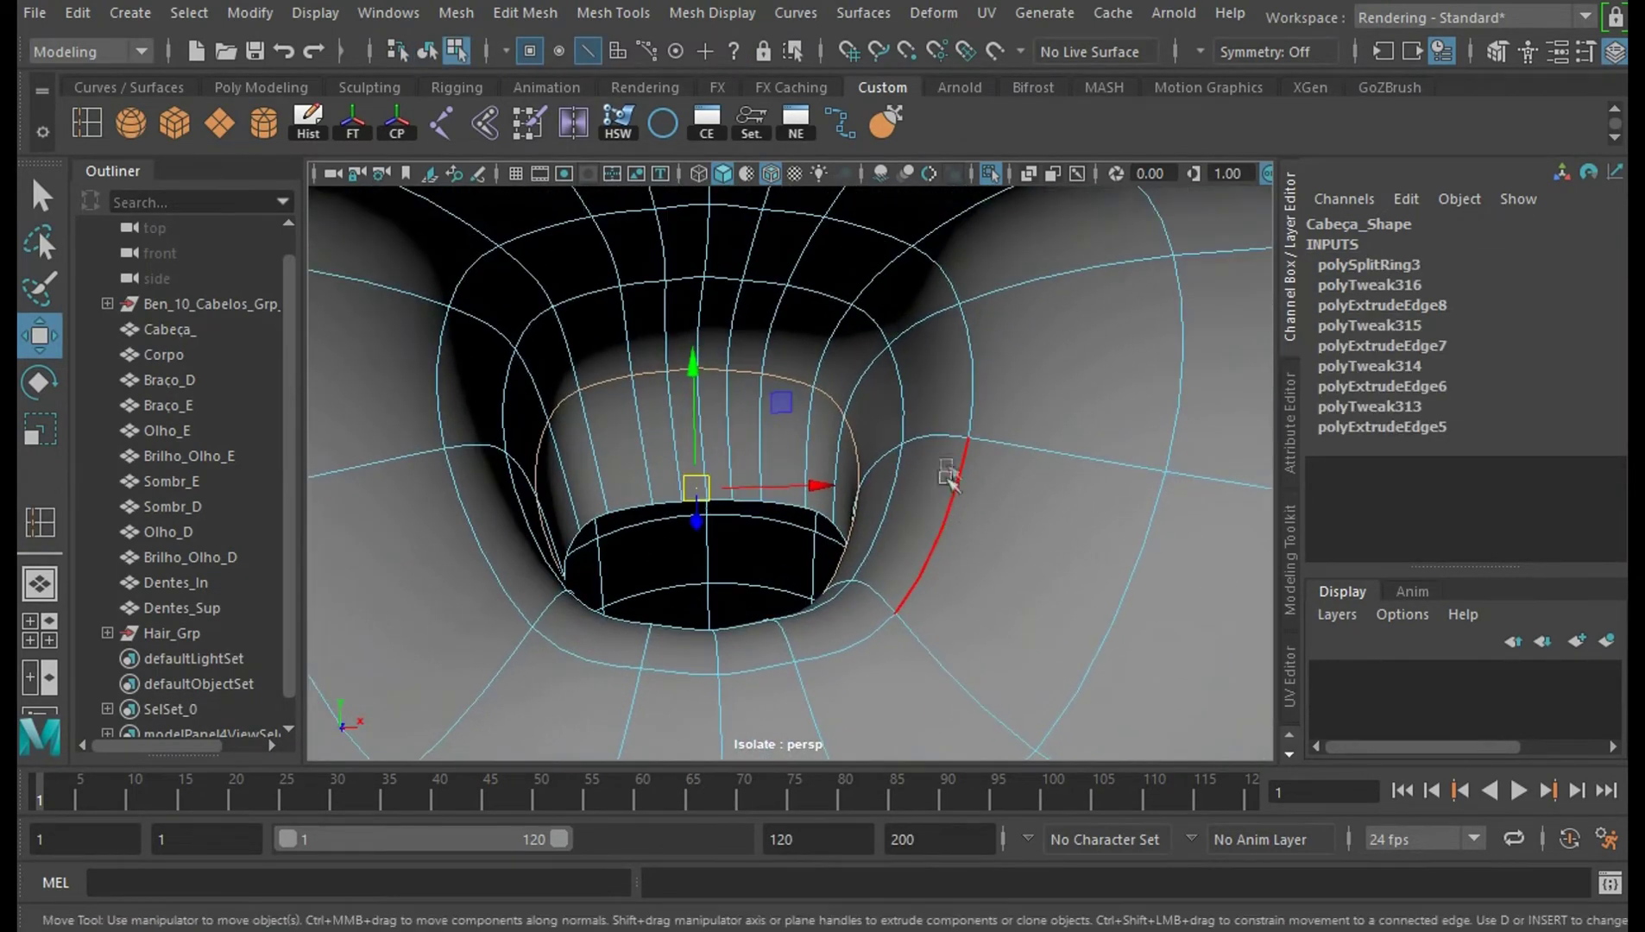
{"action": "double_click", "coordinate": [967, 405]}
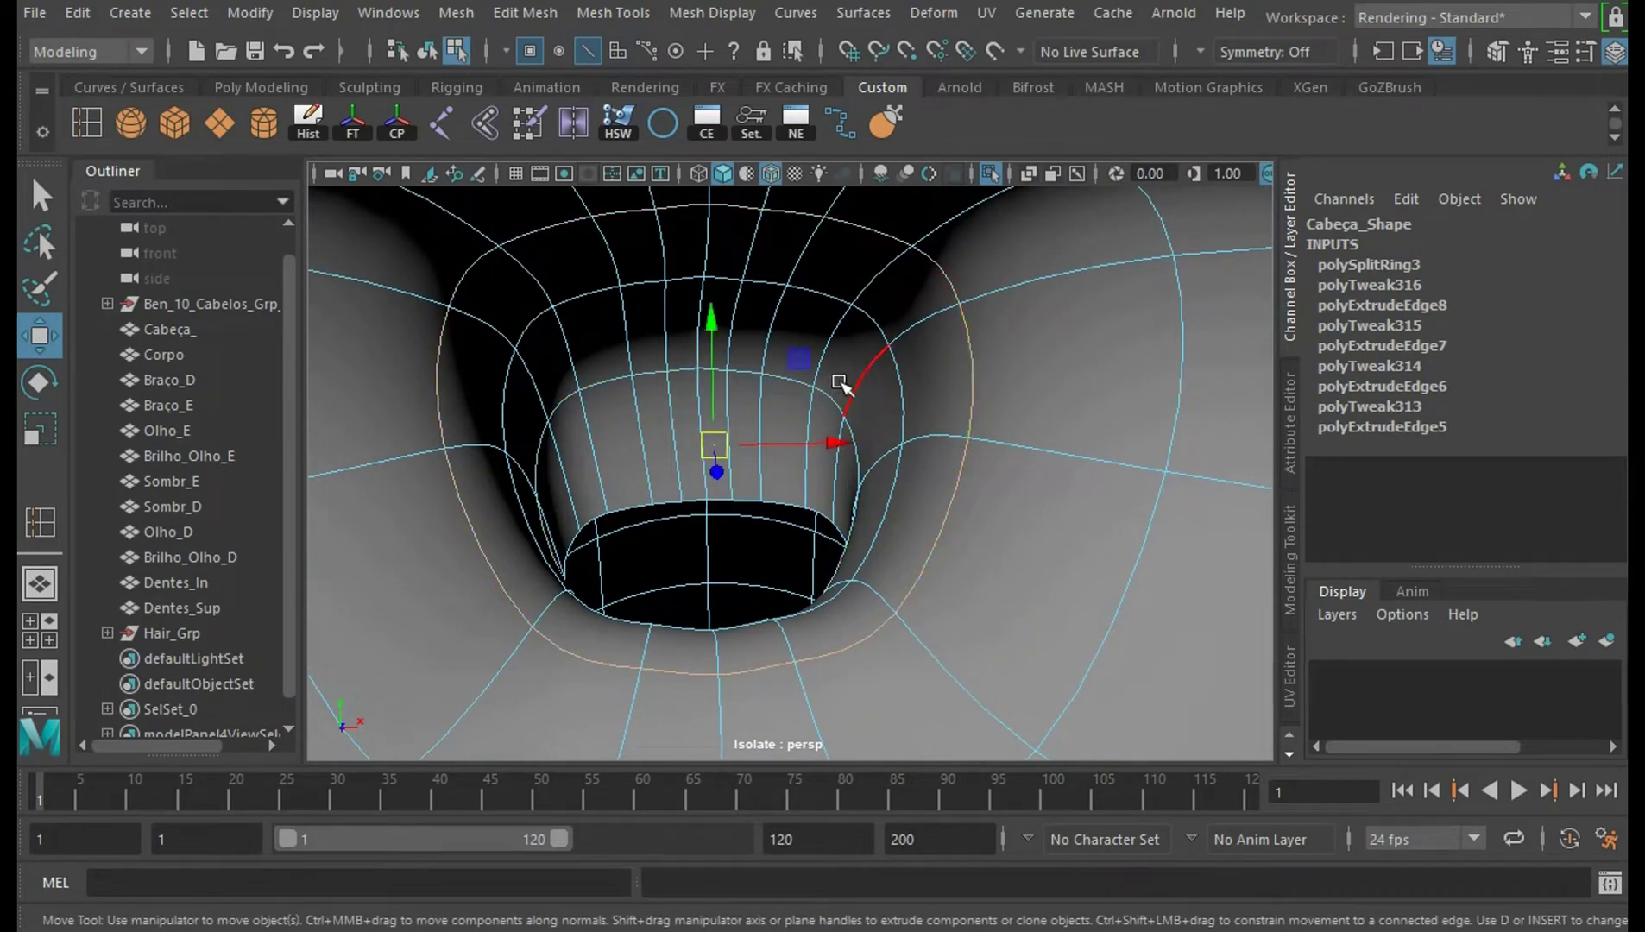
{"action": "key", "text": "b"}
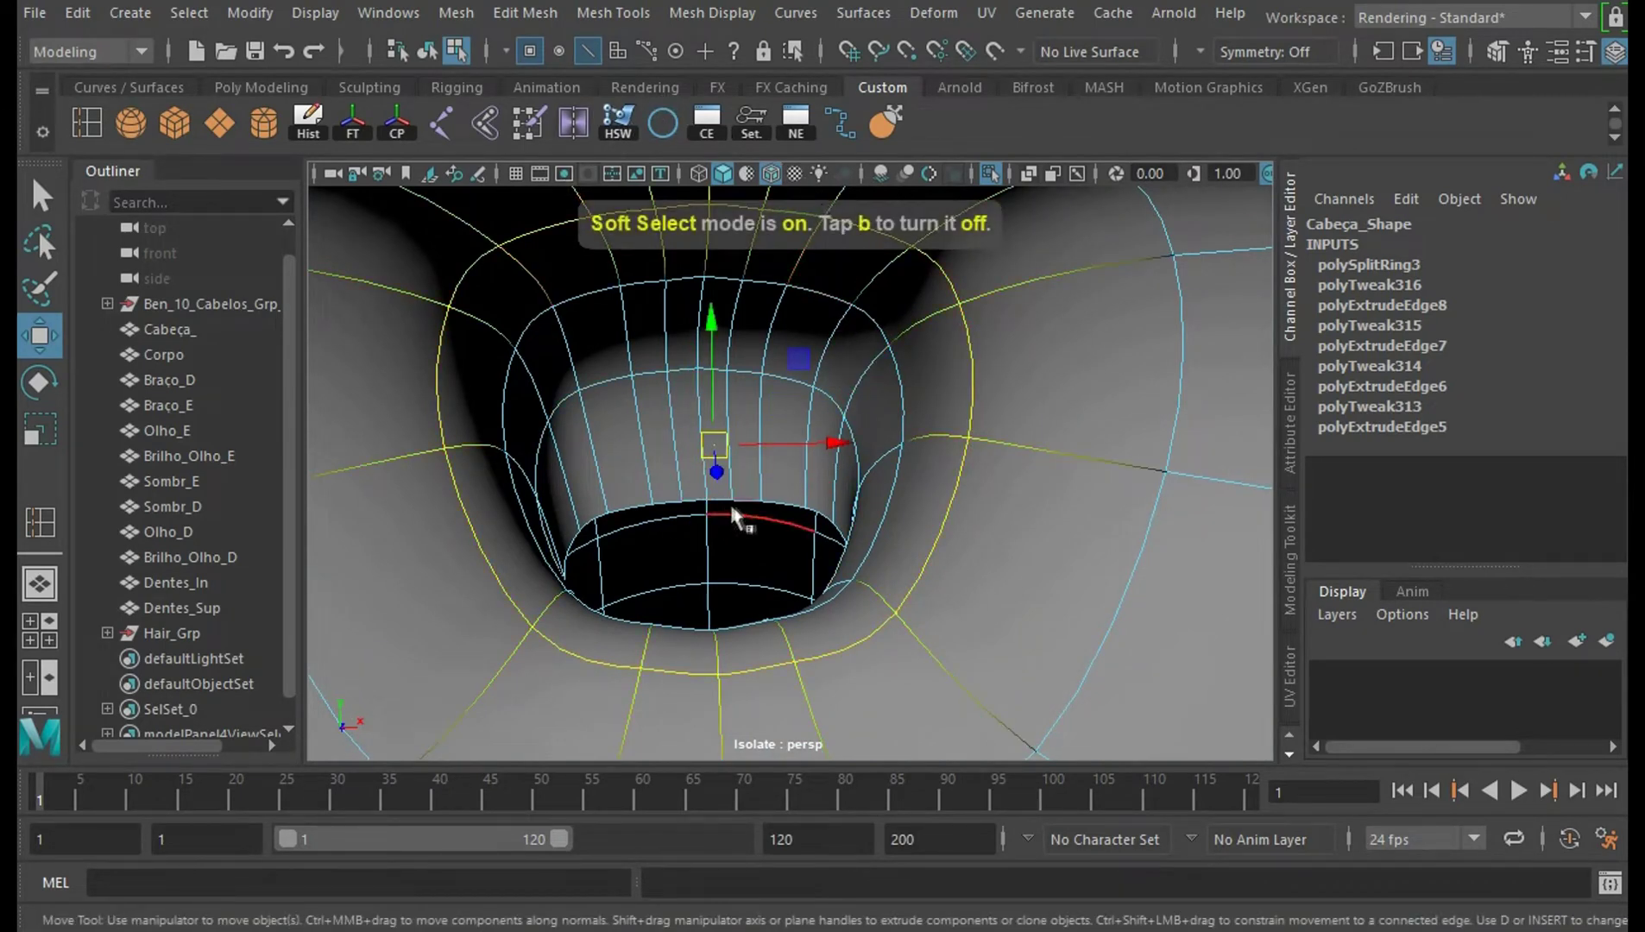
{"action": "key", "text": "r"}
{"action": "left_click_drag", "start_coordinate": [830, 445], "coordinate": [854, 457]}
{"action": "left_click_drag", "start_coordinate": [712, 332], "coordinate": [711, 313]}
Return to object mode with the Move tool active and frame the whole head mesh.
{"action": "scroll", "coordinate": [771, 382], "scroll_direction": "down", "scroll_amount": 6}
{"action": "mouse_move", "coordinate": [866, 454]}
{"action": "left_mouse_down", "text": "alt"}
{"action": "mouse_move", "coordinate": [920, 418]}
{"action": "mouse_move", "coordinate": [855, 404]}
{"action": "mouse_move", "coordinate": [797, 429]}
{"action": "mouse_move", "coordinate": [867, 426]}
{"action": "left_mouse_up", "text": "alt"}
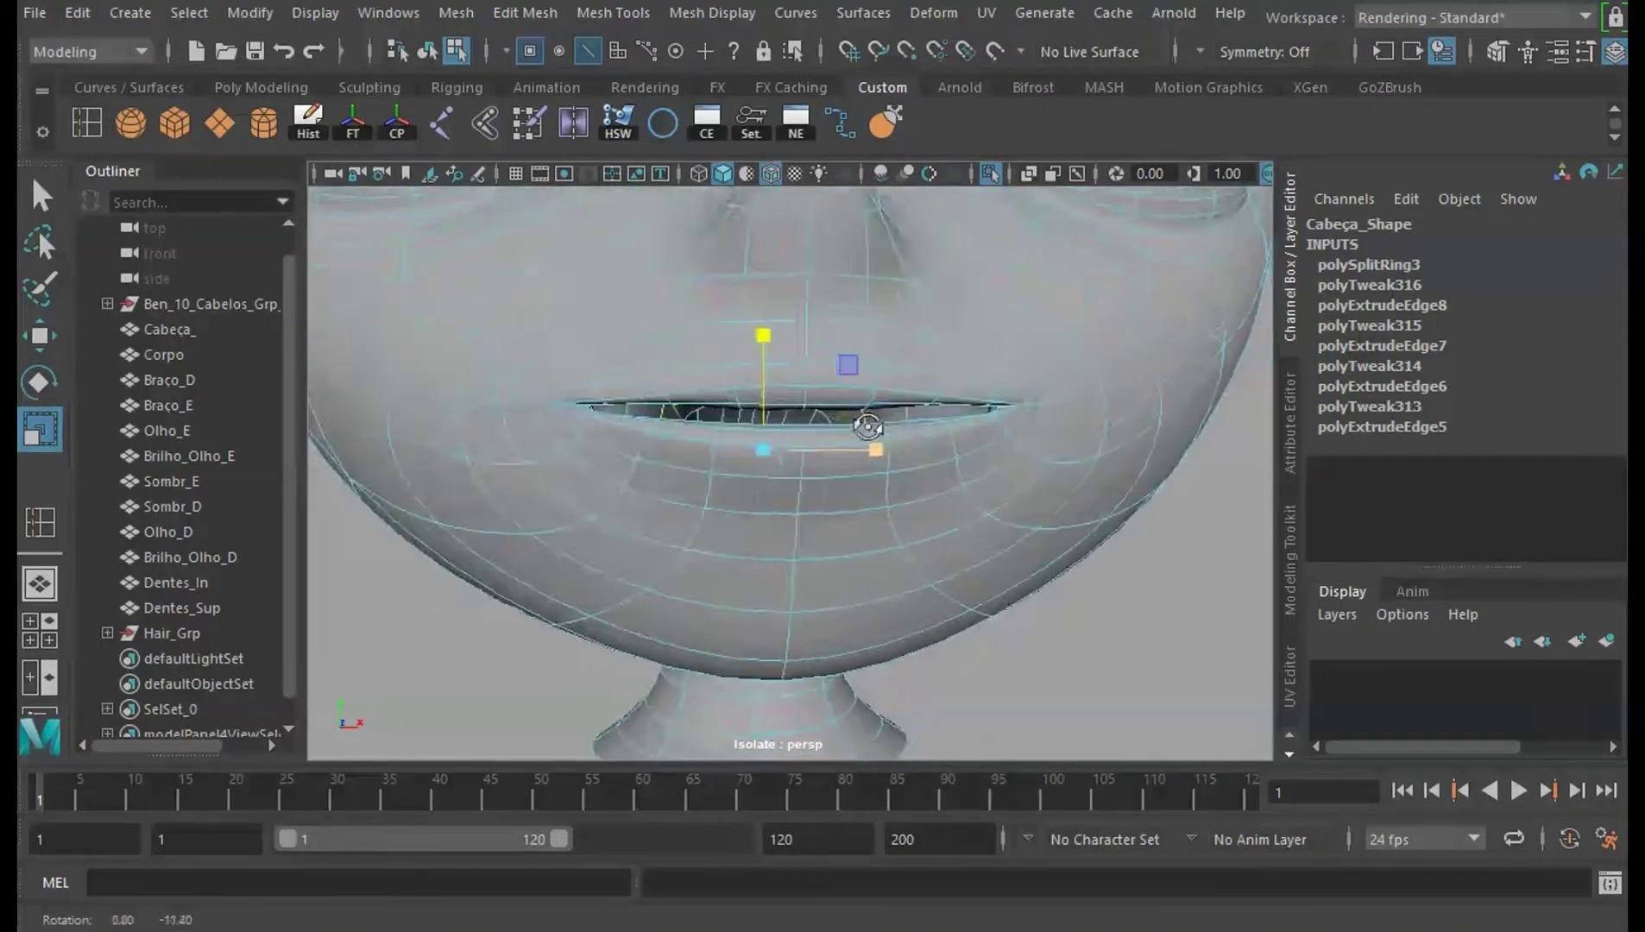
{"action": "scroll", "coordinate": [867, 426], "scroll_direction": "down", "scroll_amount": 5}
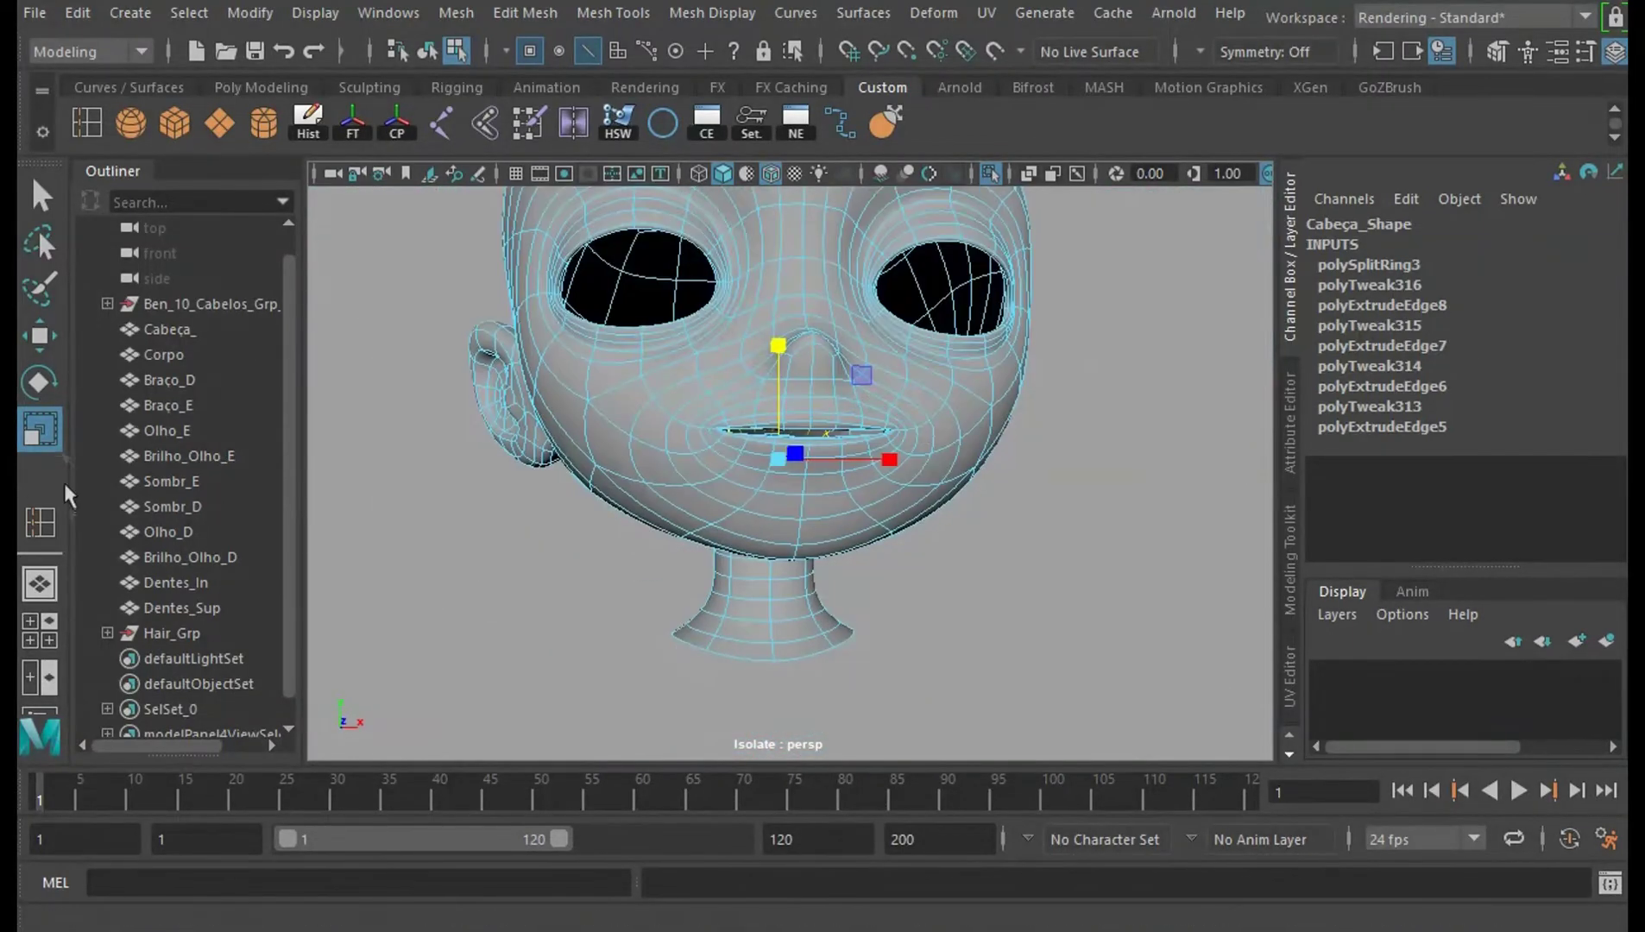
{"action": "left_click", "coordinate": [40, 335]}
{"action": "right_click_drag", "start_coordinate": [970, 228], "coordinate": [1040, 184]}
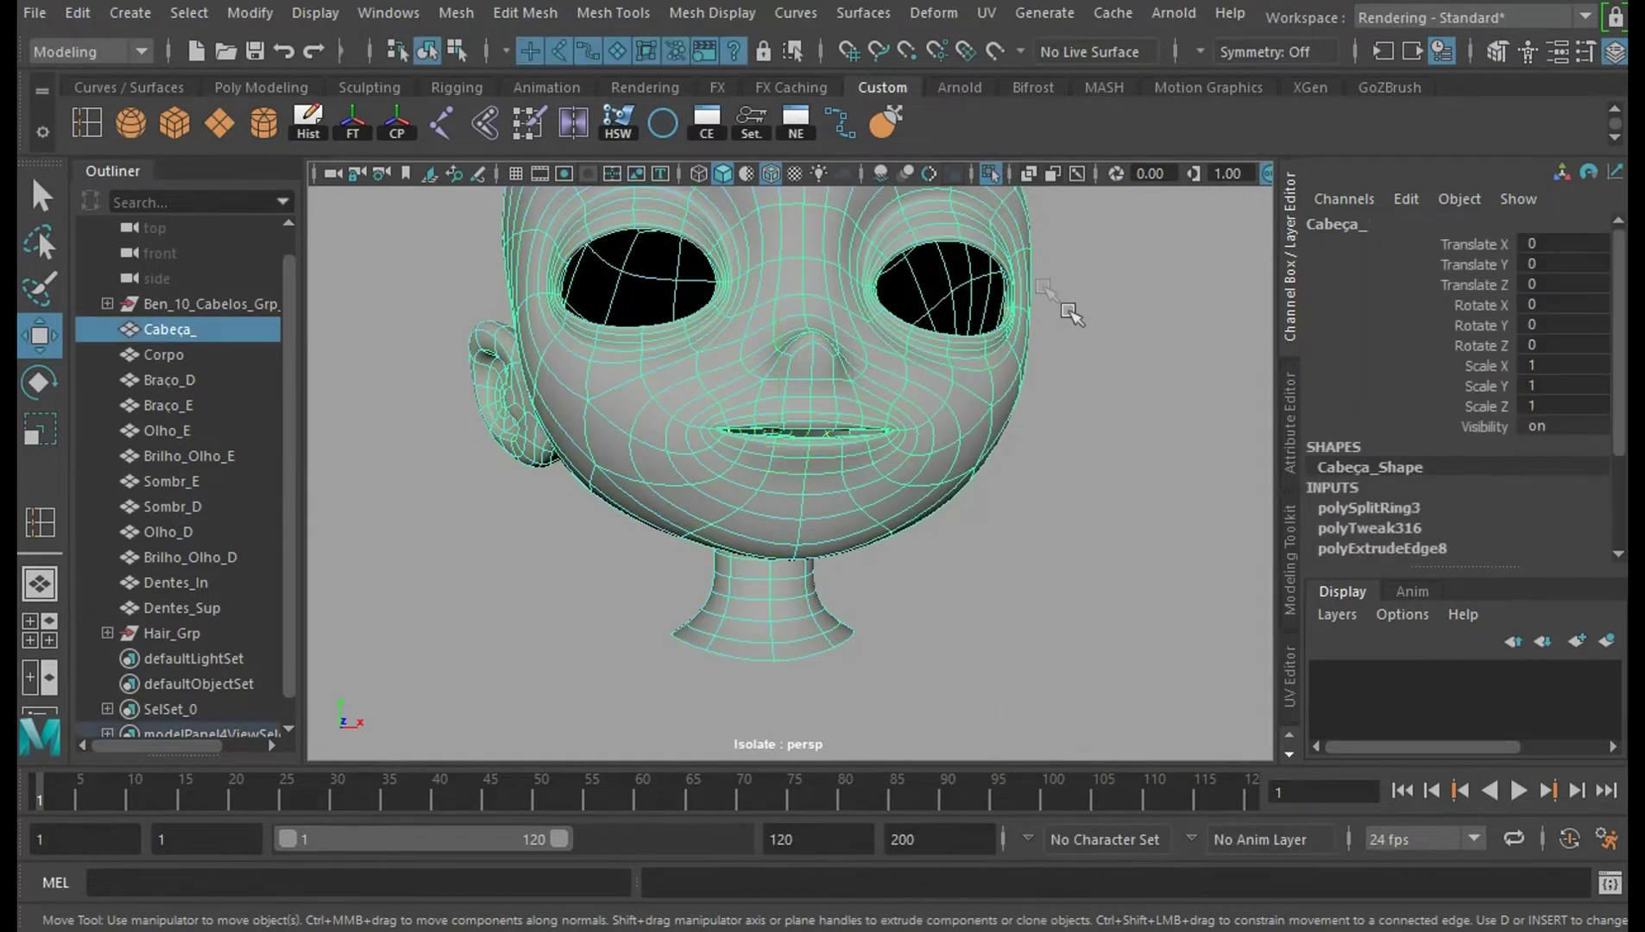
{"action": "key", "text": "f"}
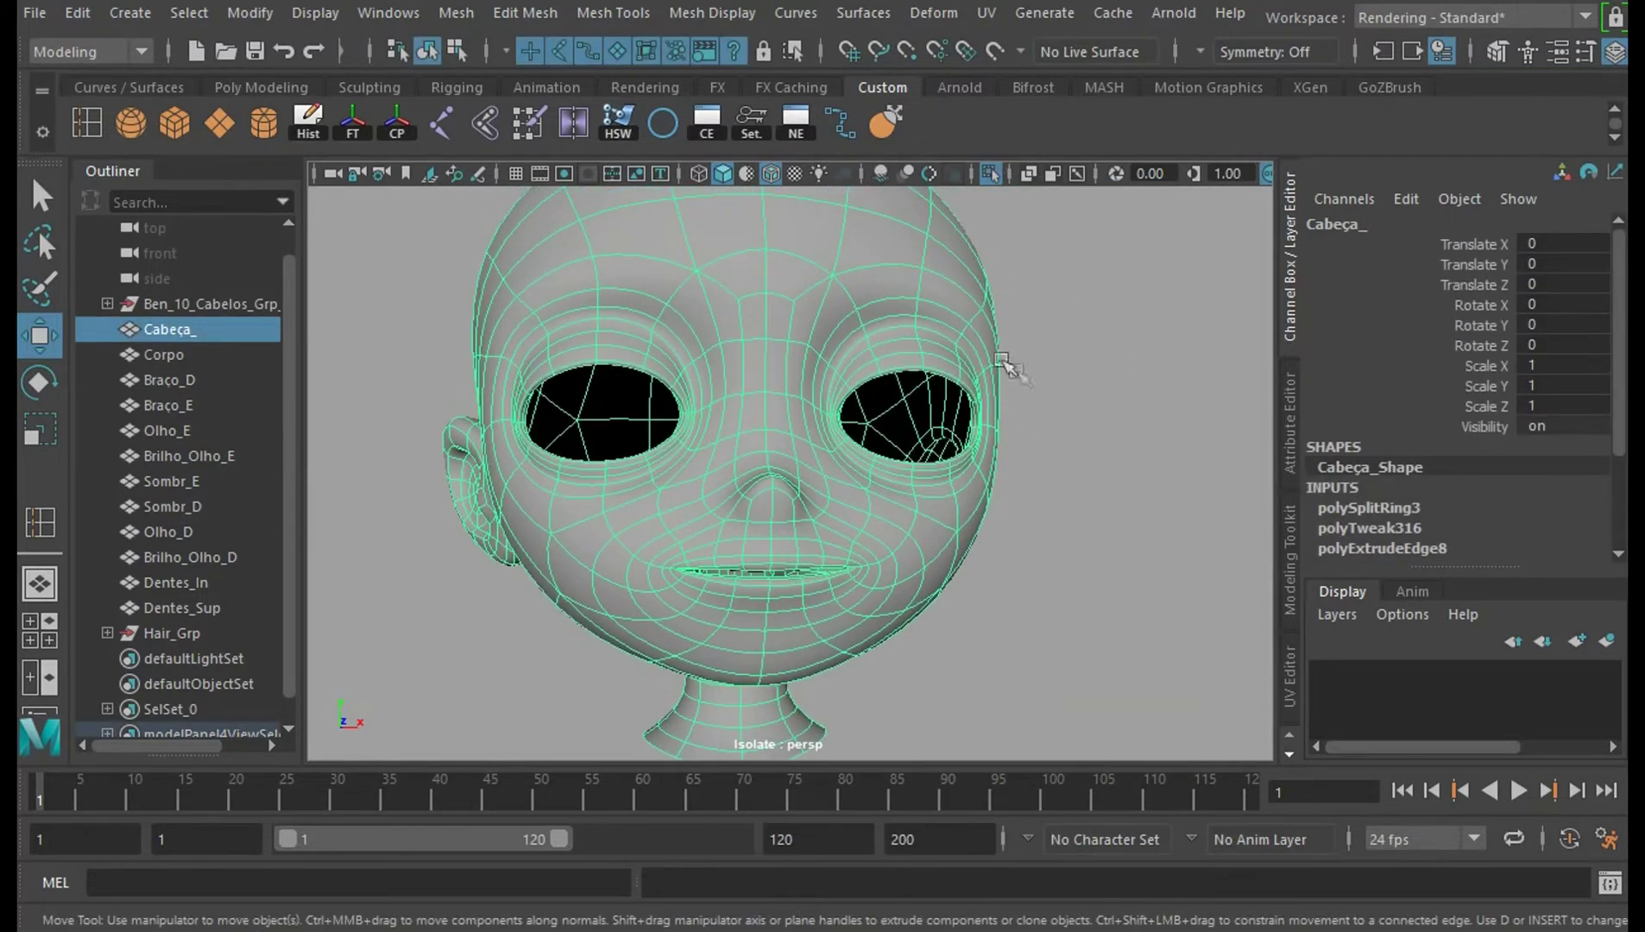
Turn off isolation so the full character is displayed, clear the head selection and save the scene.
{"action": "left_click", "coordinate": [991, 175]}
{"action": "left_click_drag", "start_coordinate": [1042, 357], "coordinate": [1174, 466], "text": "alt"}
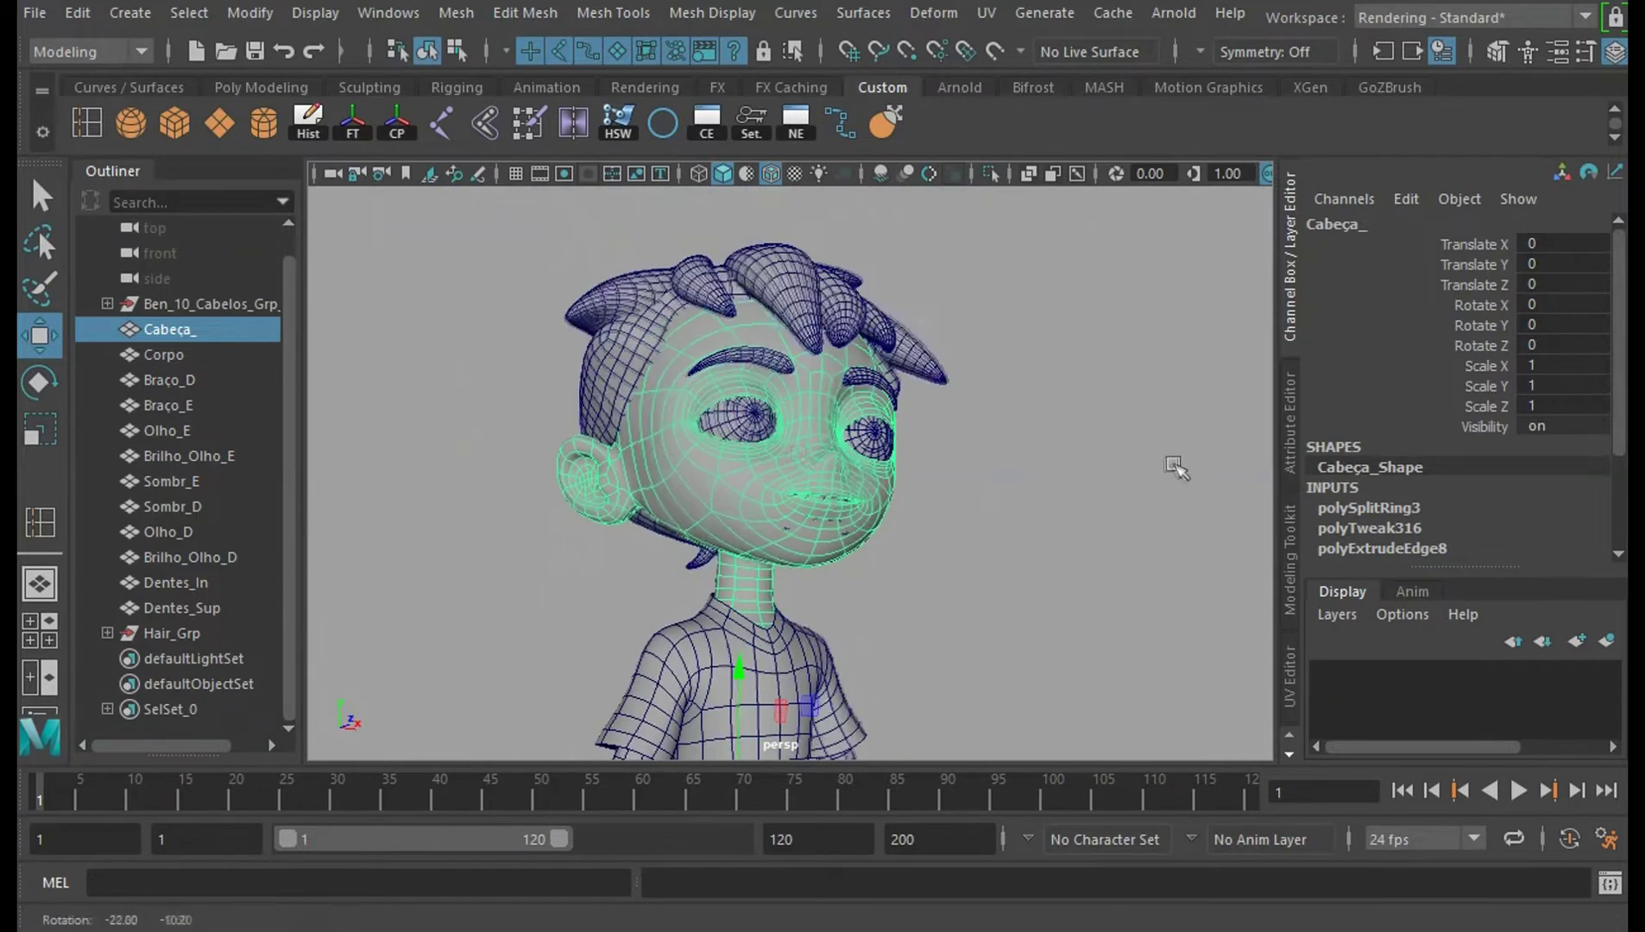
{"action": "right_click", "coordinate": [765, 440]}
{"action": "left_click", "coordinate": [765, 440]}
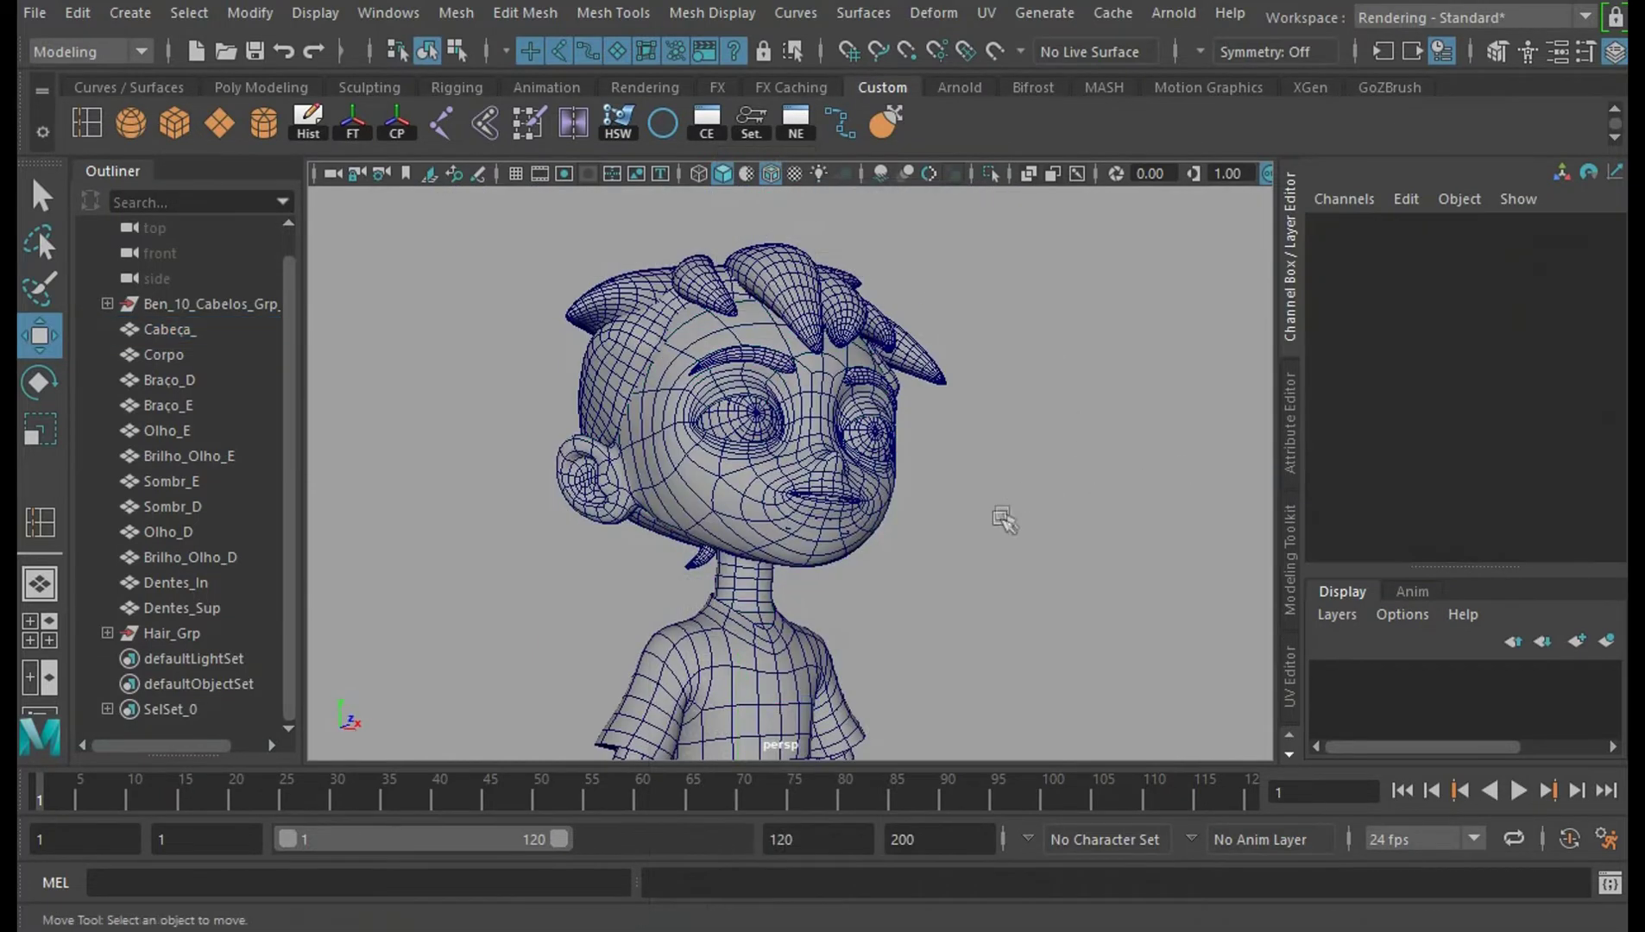
{"action": "mouse_move", "coordinate": [1002, 517]}
{"action": "left_mouse_down", "text": "alt"}
{"action": "mouse_move", "coordinate": [1057, 518]}
{"action": "mouse_move", "coordinate": [1018, 535]}
{"action": "left_mouse_up", "text": "alt"}
{"action": "key", "text": "ctrl+s"}
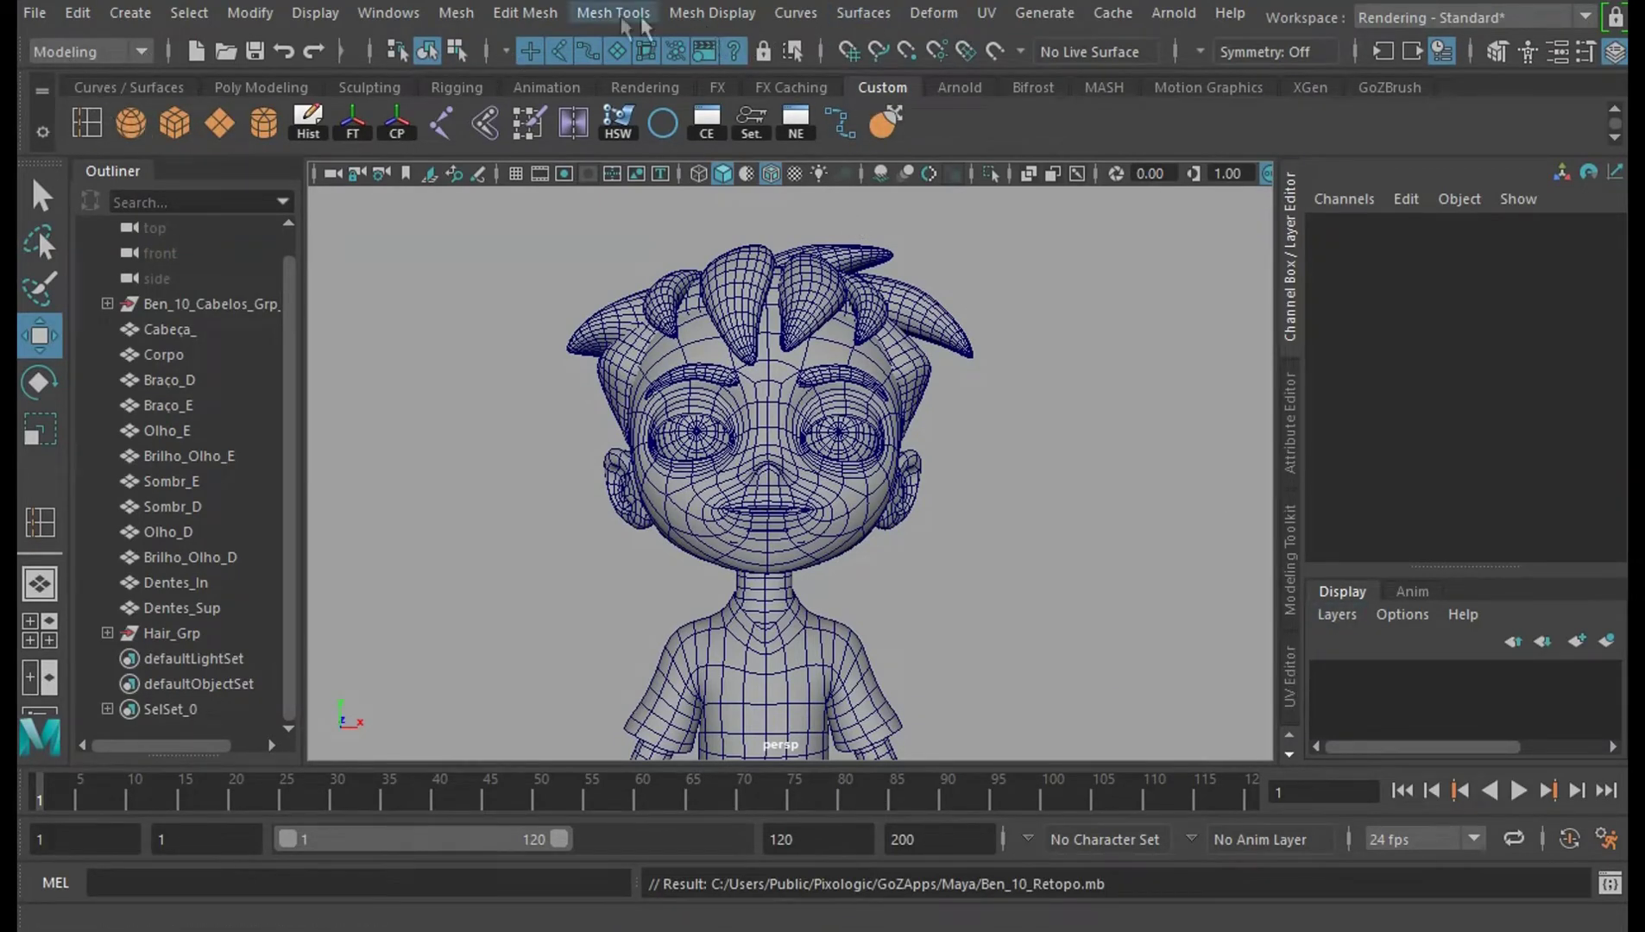
Open the UV Editor docked beside the perspective view.
{"action": "left_click", "coordinate": [986, 12]}
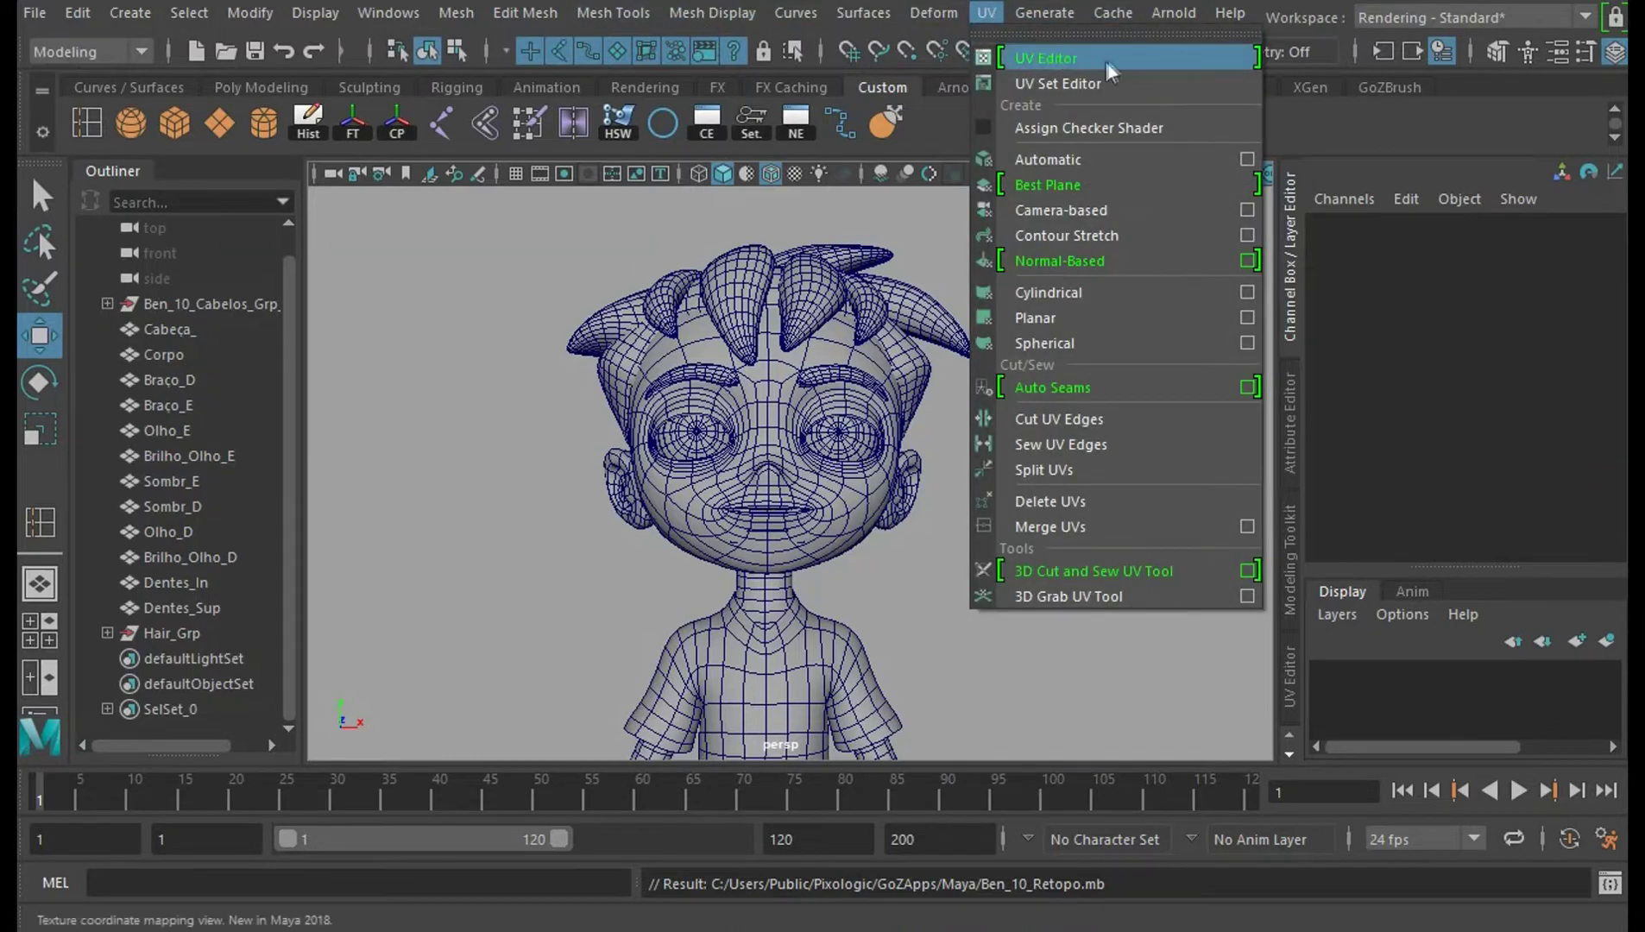
{"action": "left_click", "coordinate": [1454, 98]}
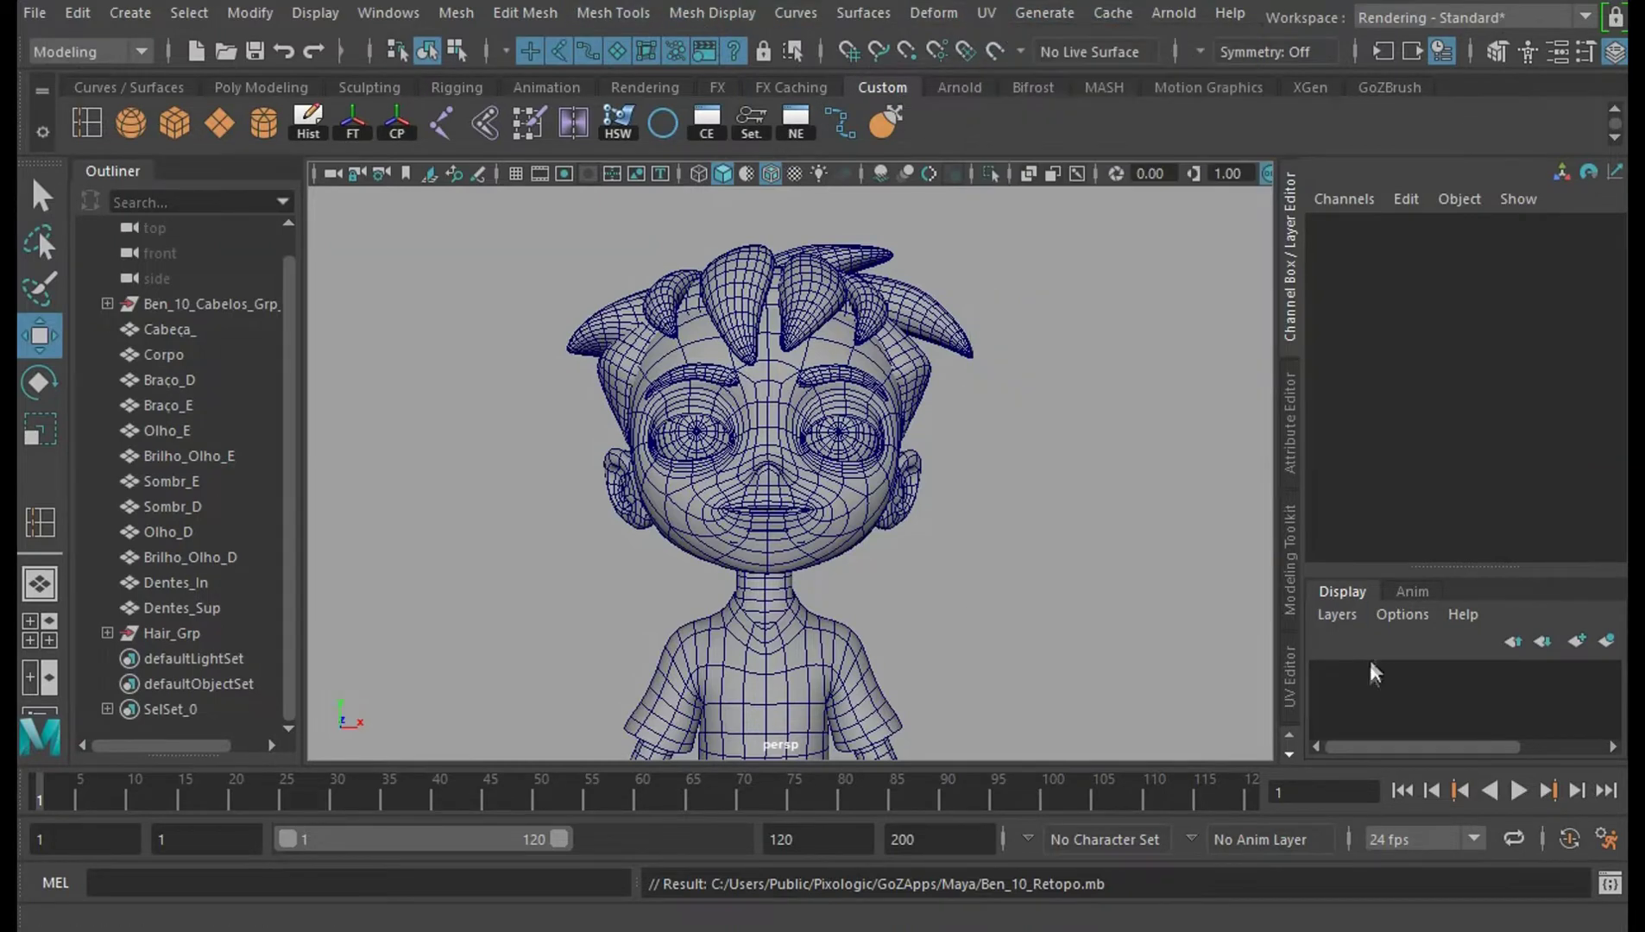
{"action": "scroll", "coordinate": [1066, 550], "scroll_direction": "down", "scroll_amount": 3}
{"action": "left_click", "coordinate": [1286, 691]}
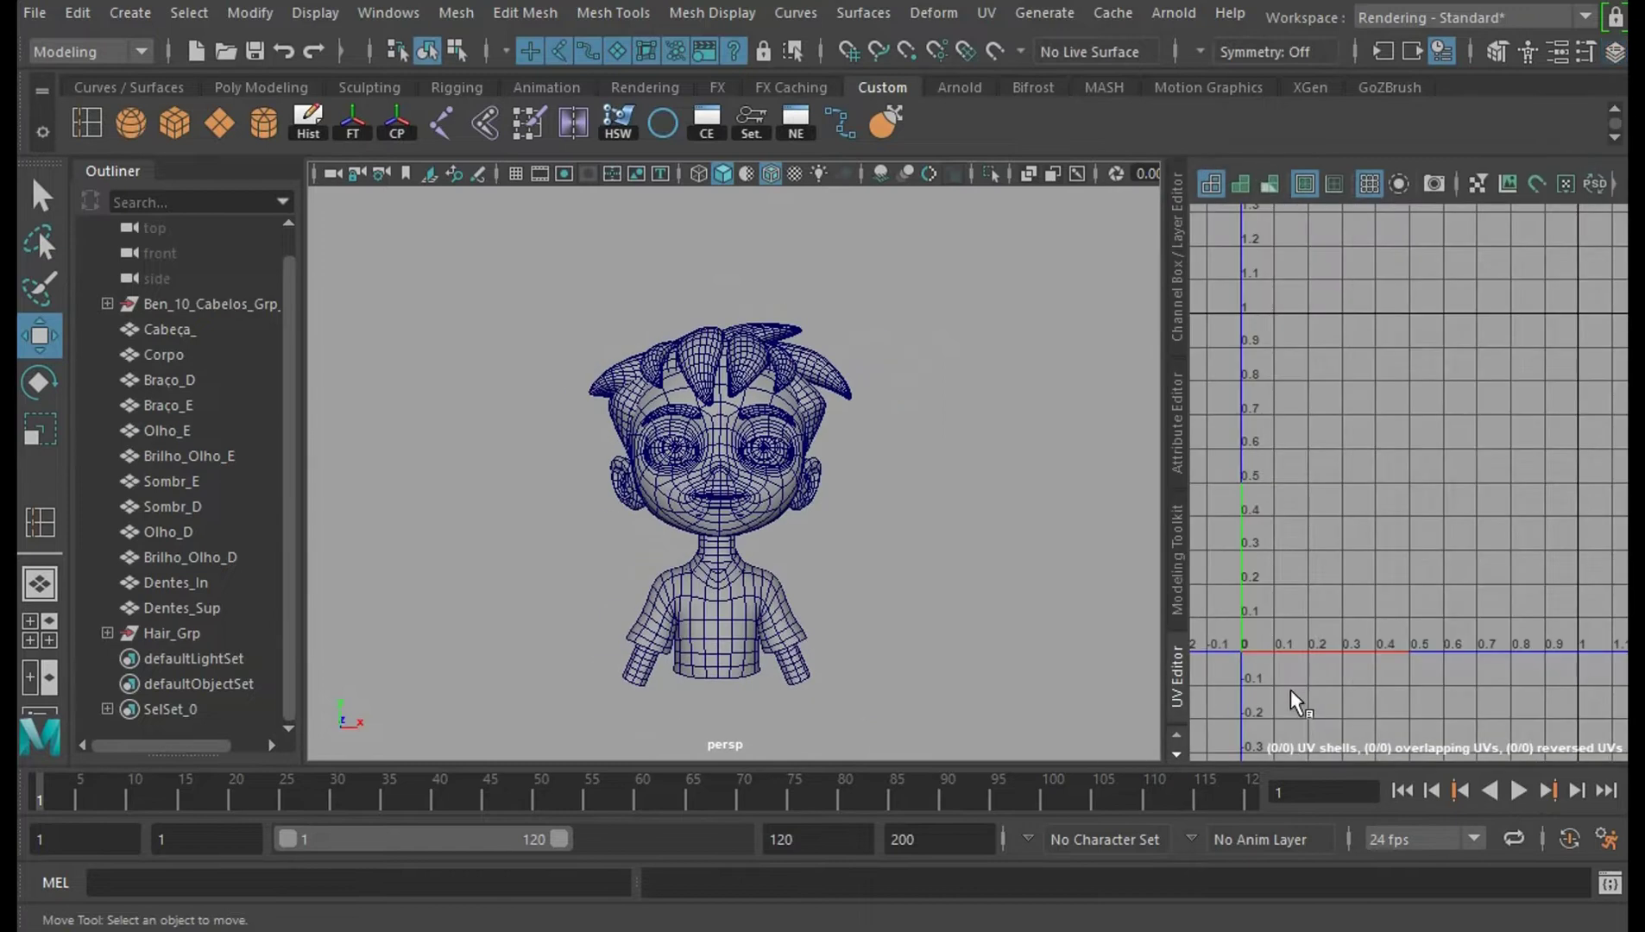
Select the head mesh Cabeça_ and isolate it in the perspective view.
{"action": "scroll", "coordinate": [811, 520], "scroll_direction": "up", "scroll_amount": 3}
{"action": "left_click", "coordinate": [829, 523]}
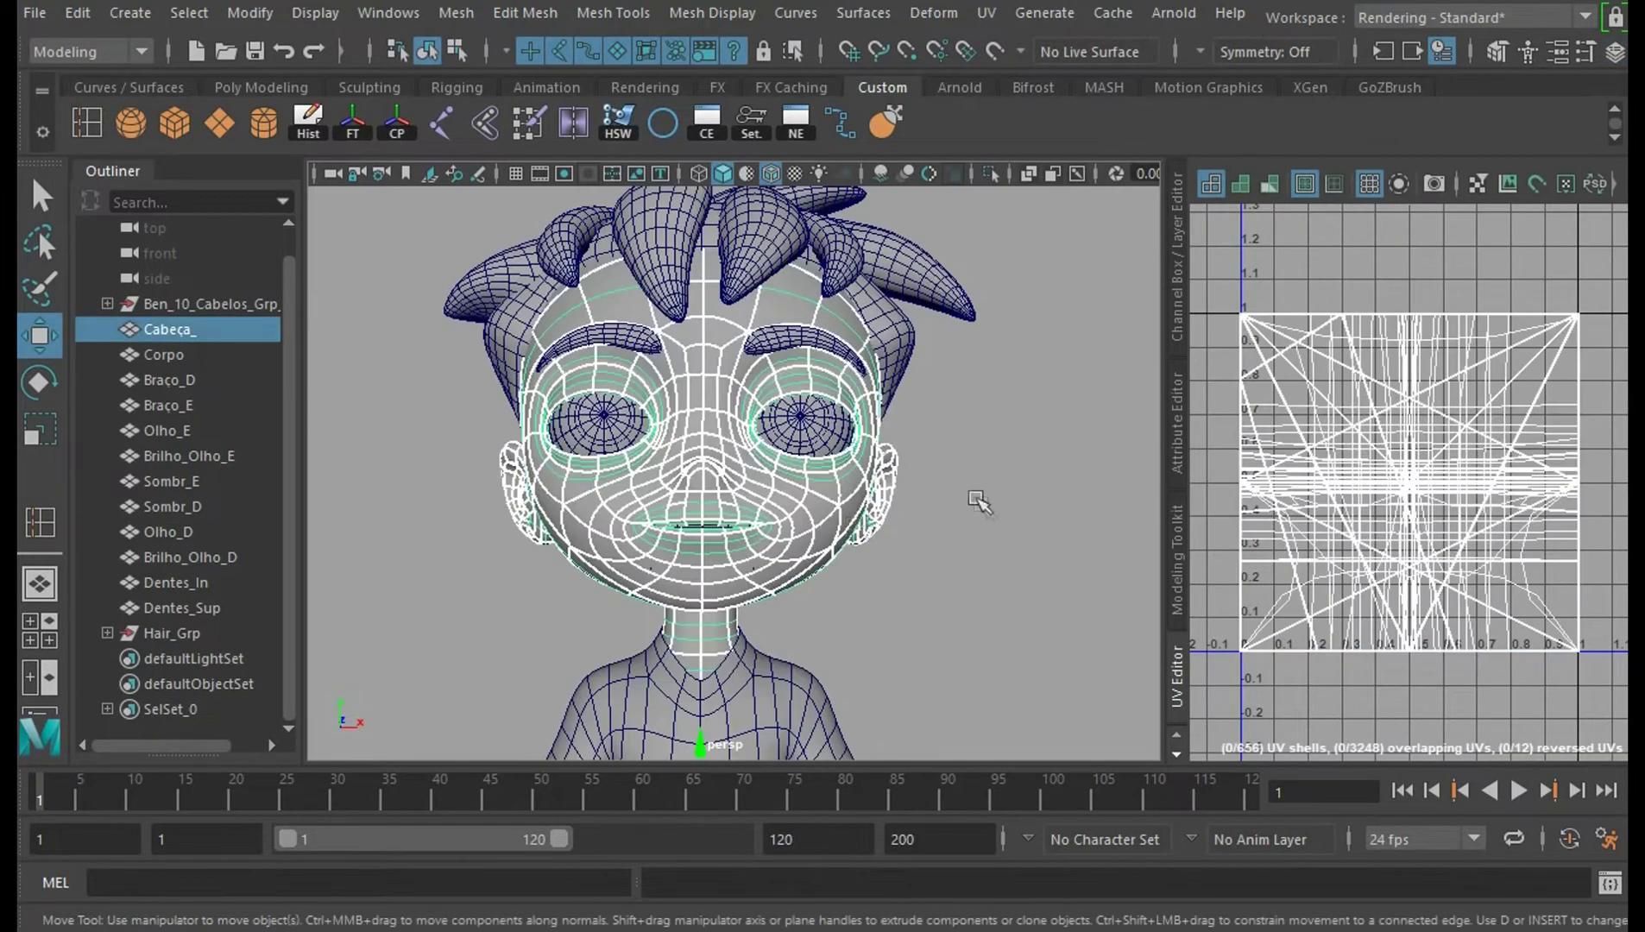
{"action": "scroll", "coordinate": [1027, 528], "scroll_direction": "down", "scroll_amount": 3}
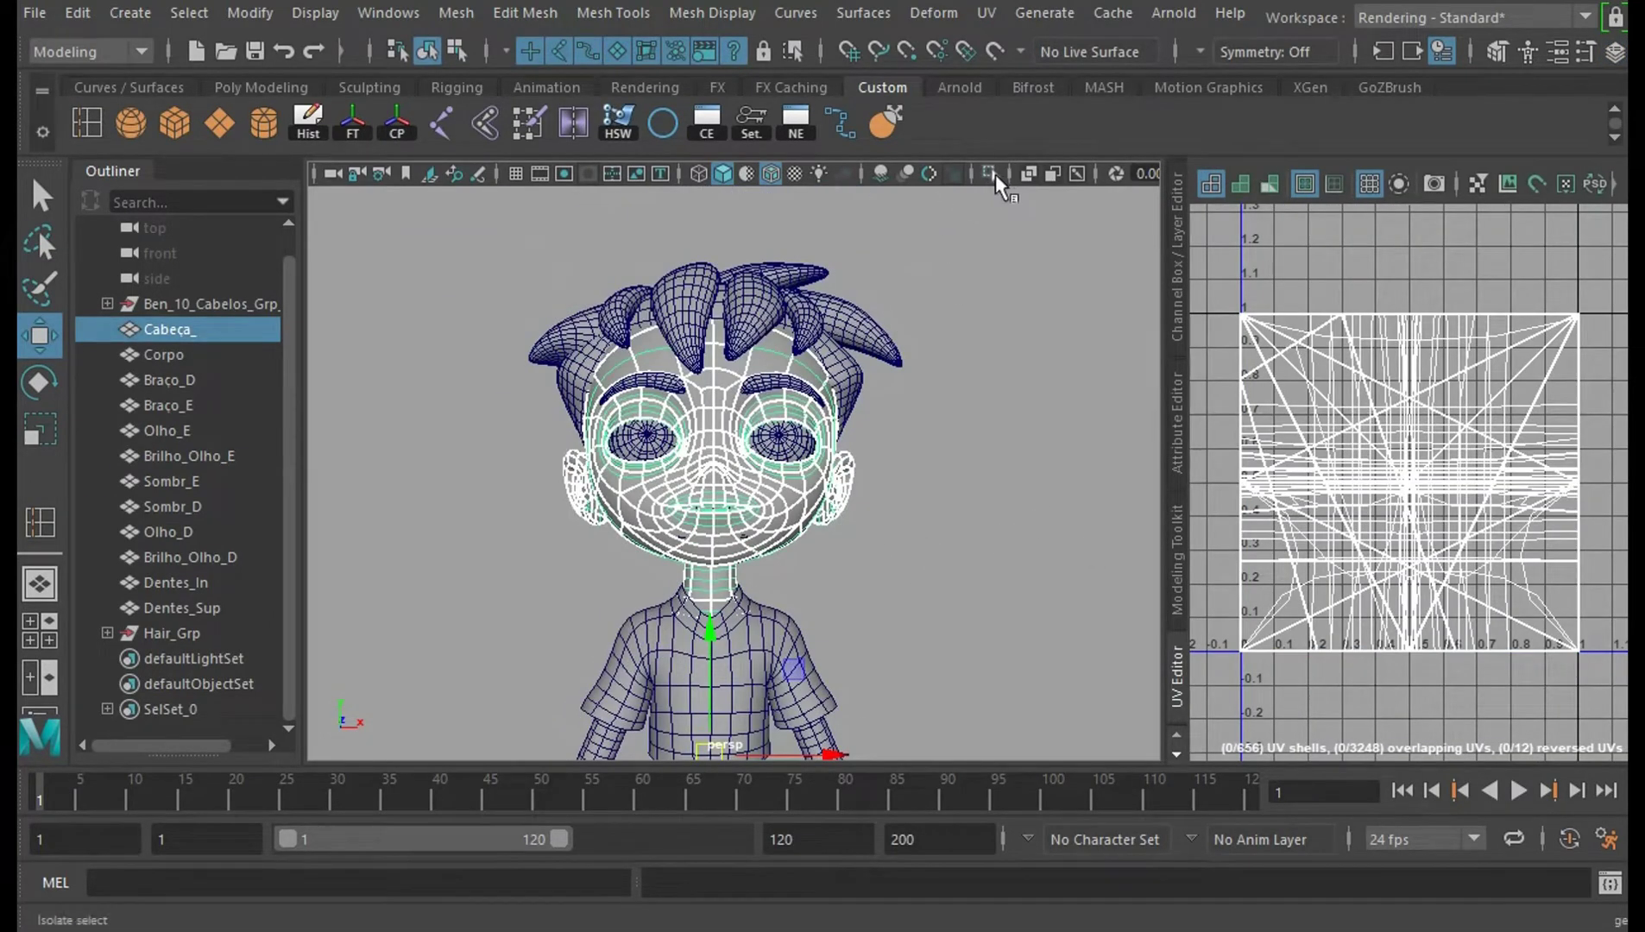
{"action": "left_click", "coordinate": [993, 183]}
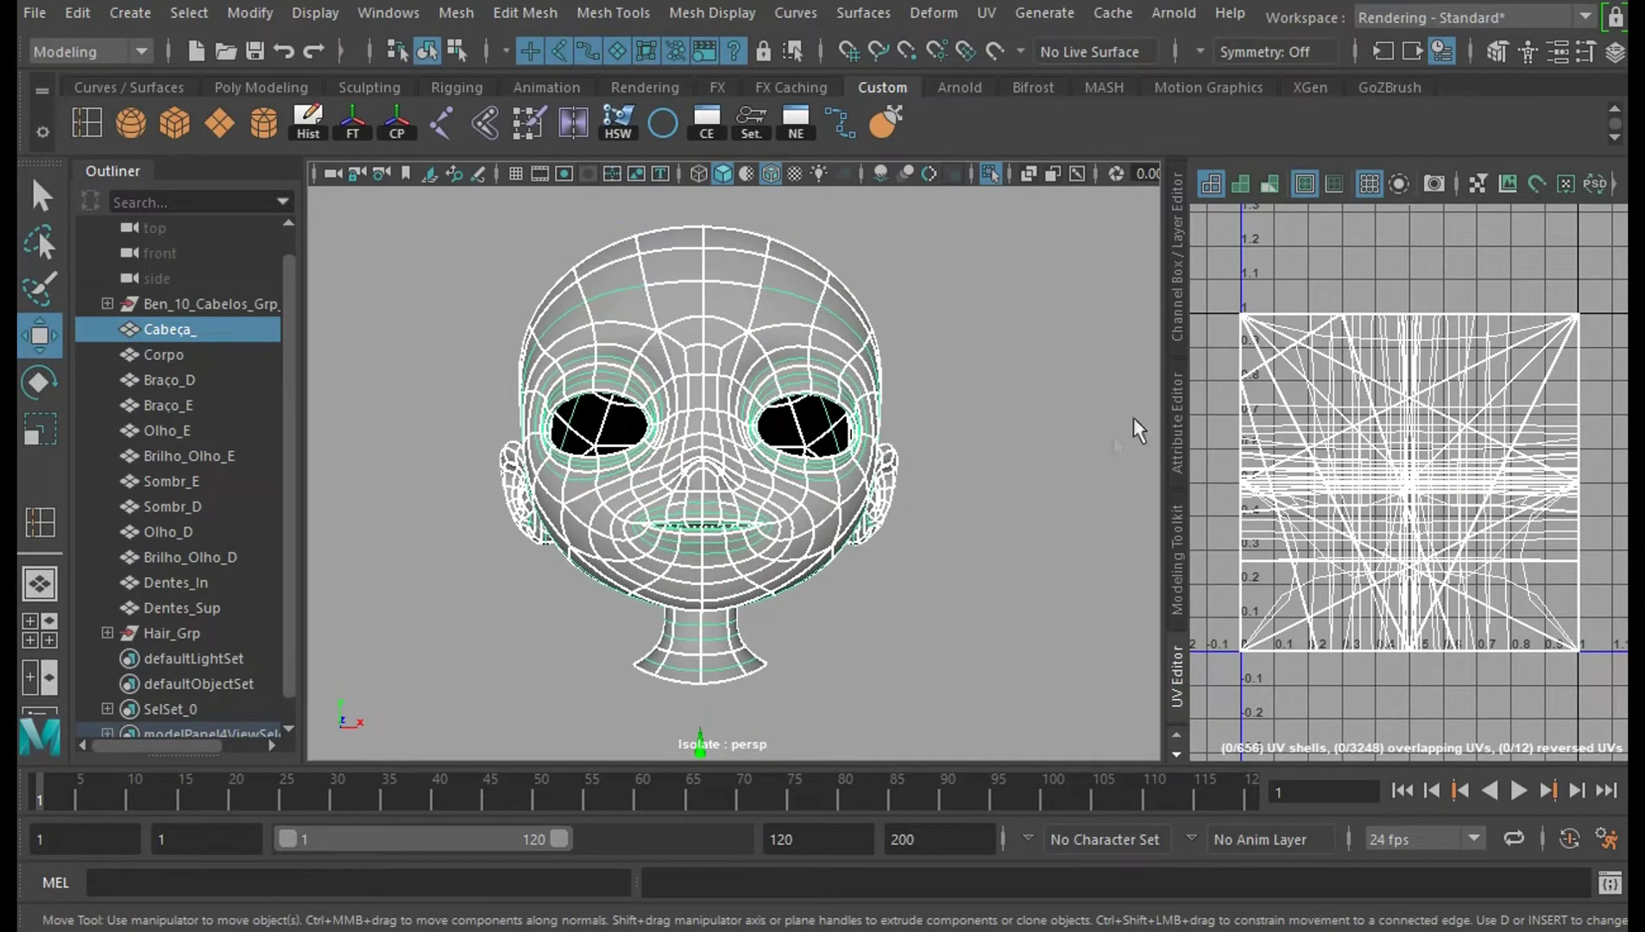
{"action": "left_click_drag", "start_coordinate": [889, 476], "coordinate": [966, 327], "text": "alt"}
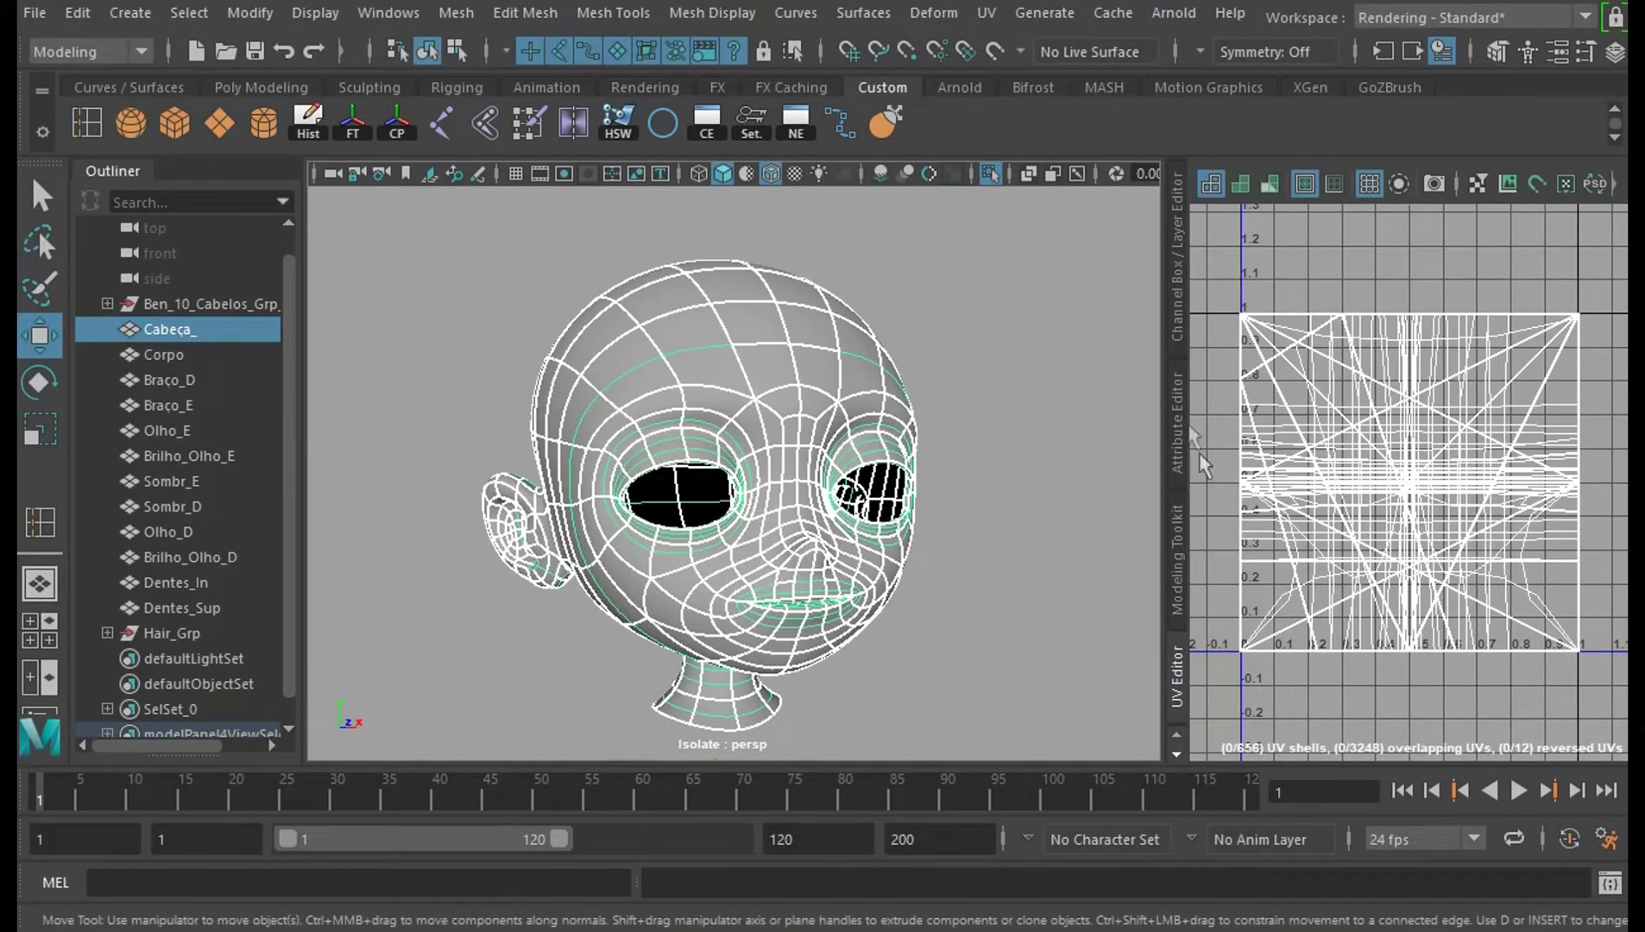
Apply a planar UV projection to the head from the Z axis, fitted to the bounding box.
{"action": "left_click", "coordinate": [985, 13]}
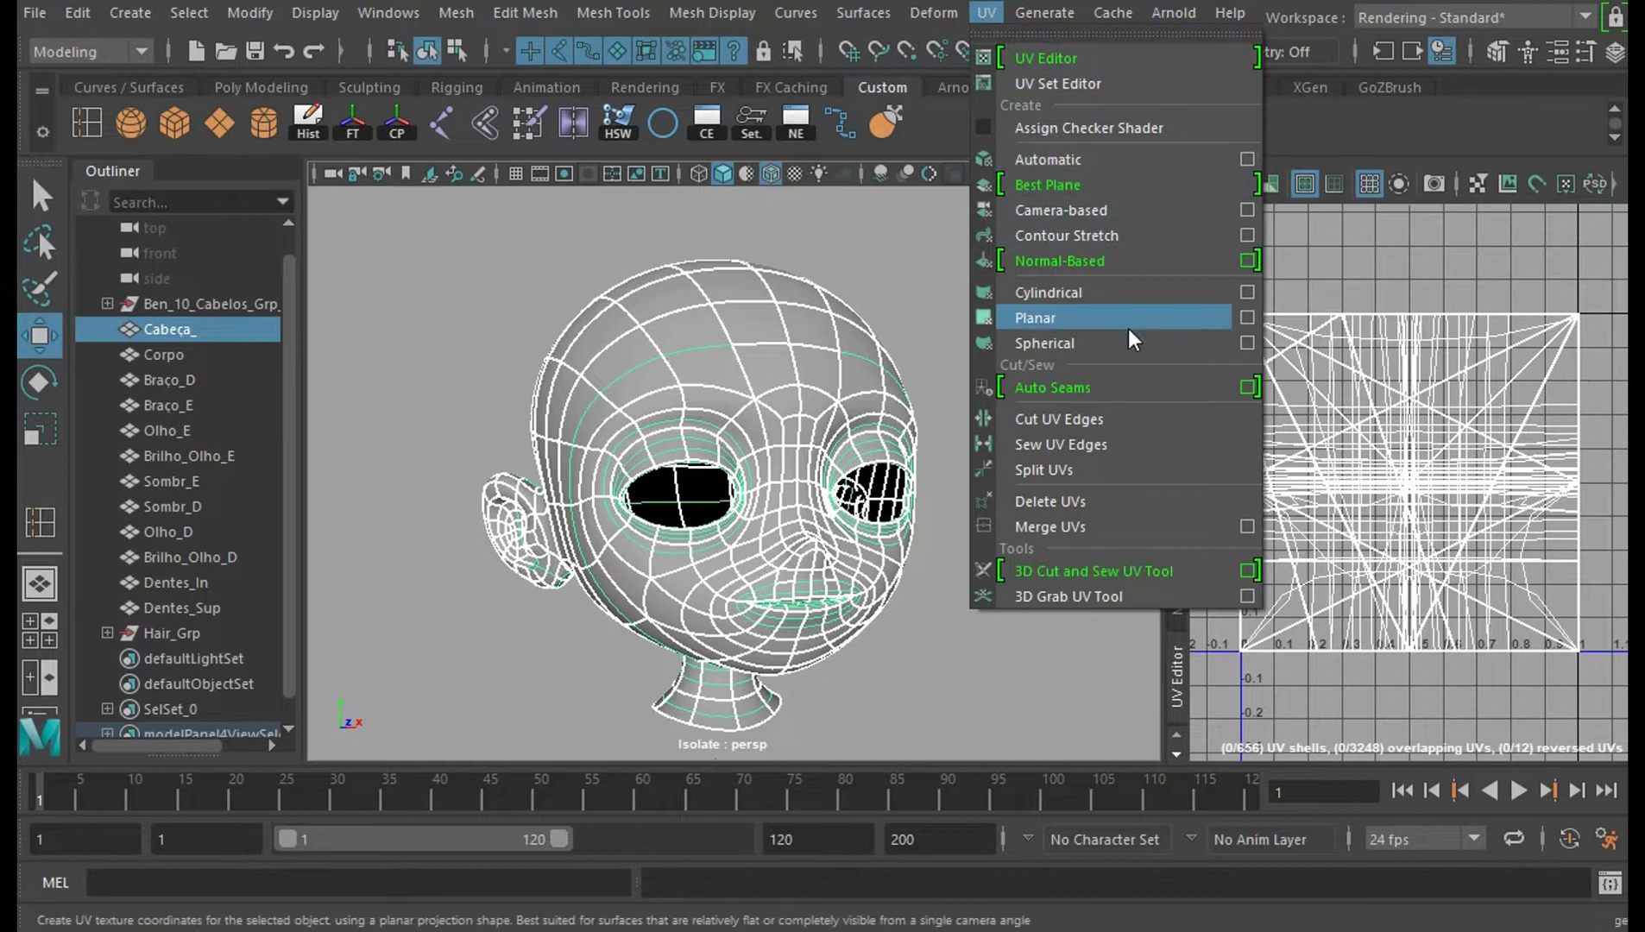
{"action": "left_click", "coordinate": [1248, 318]}
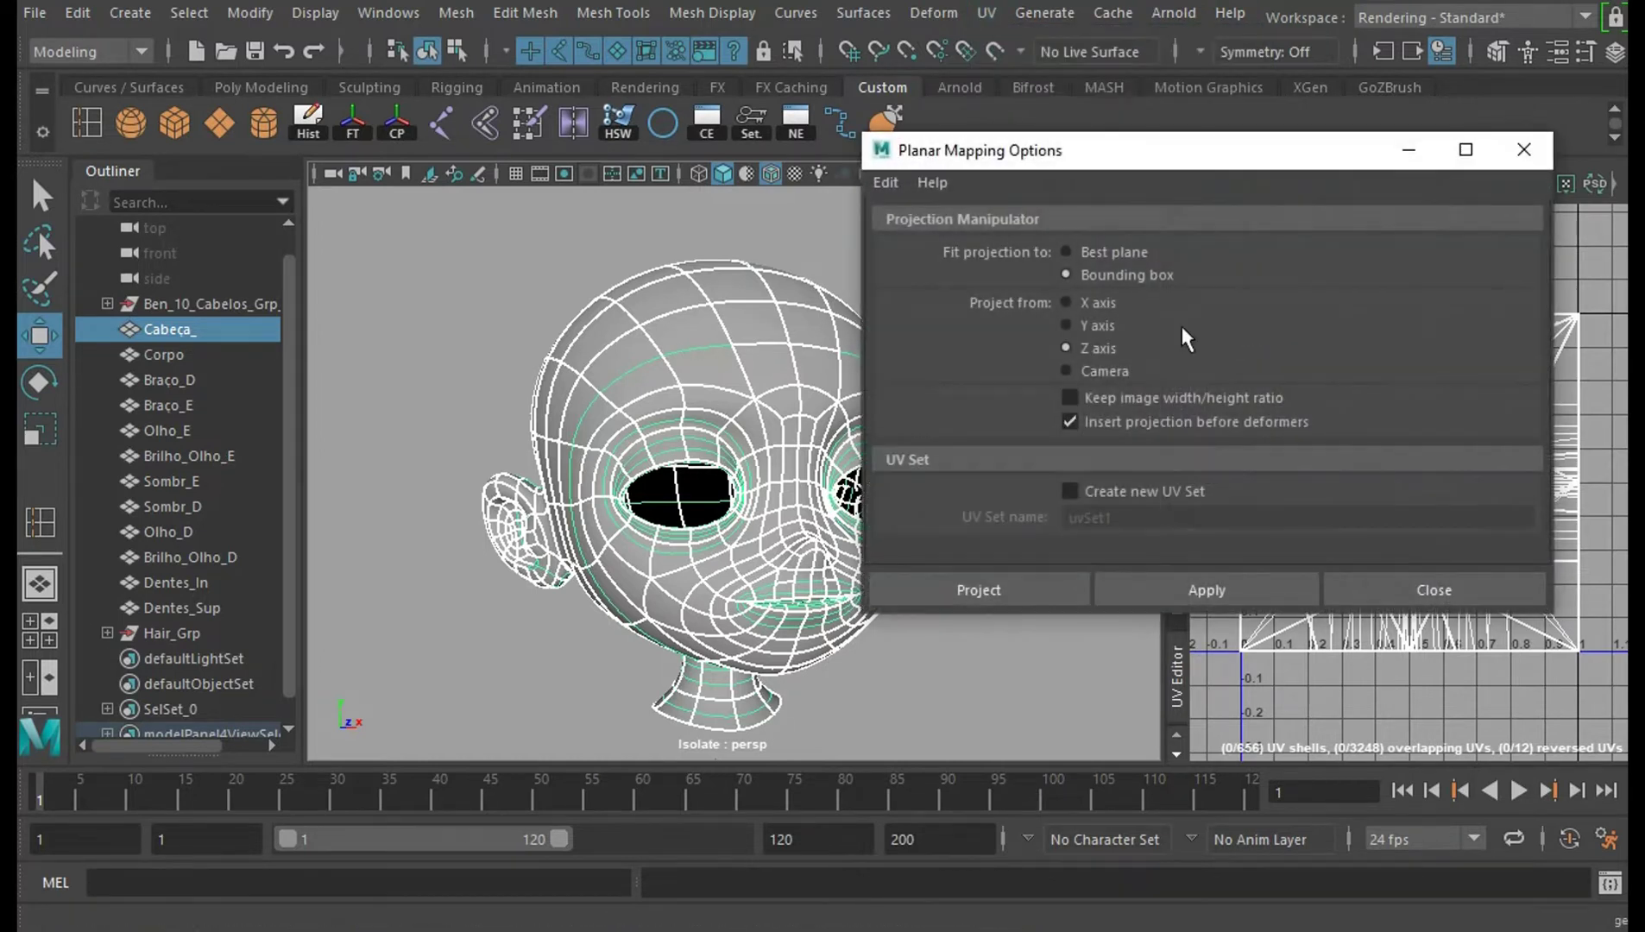
{"action": "left_click", "coordinate": [1238, 580]}
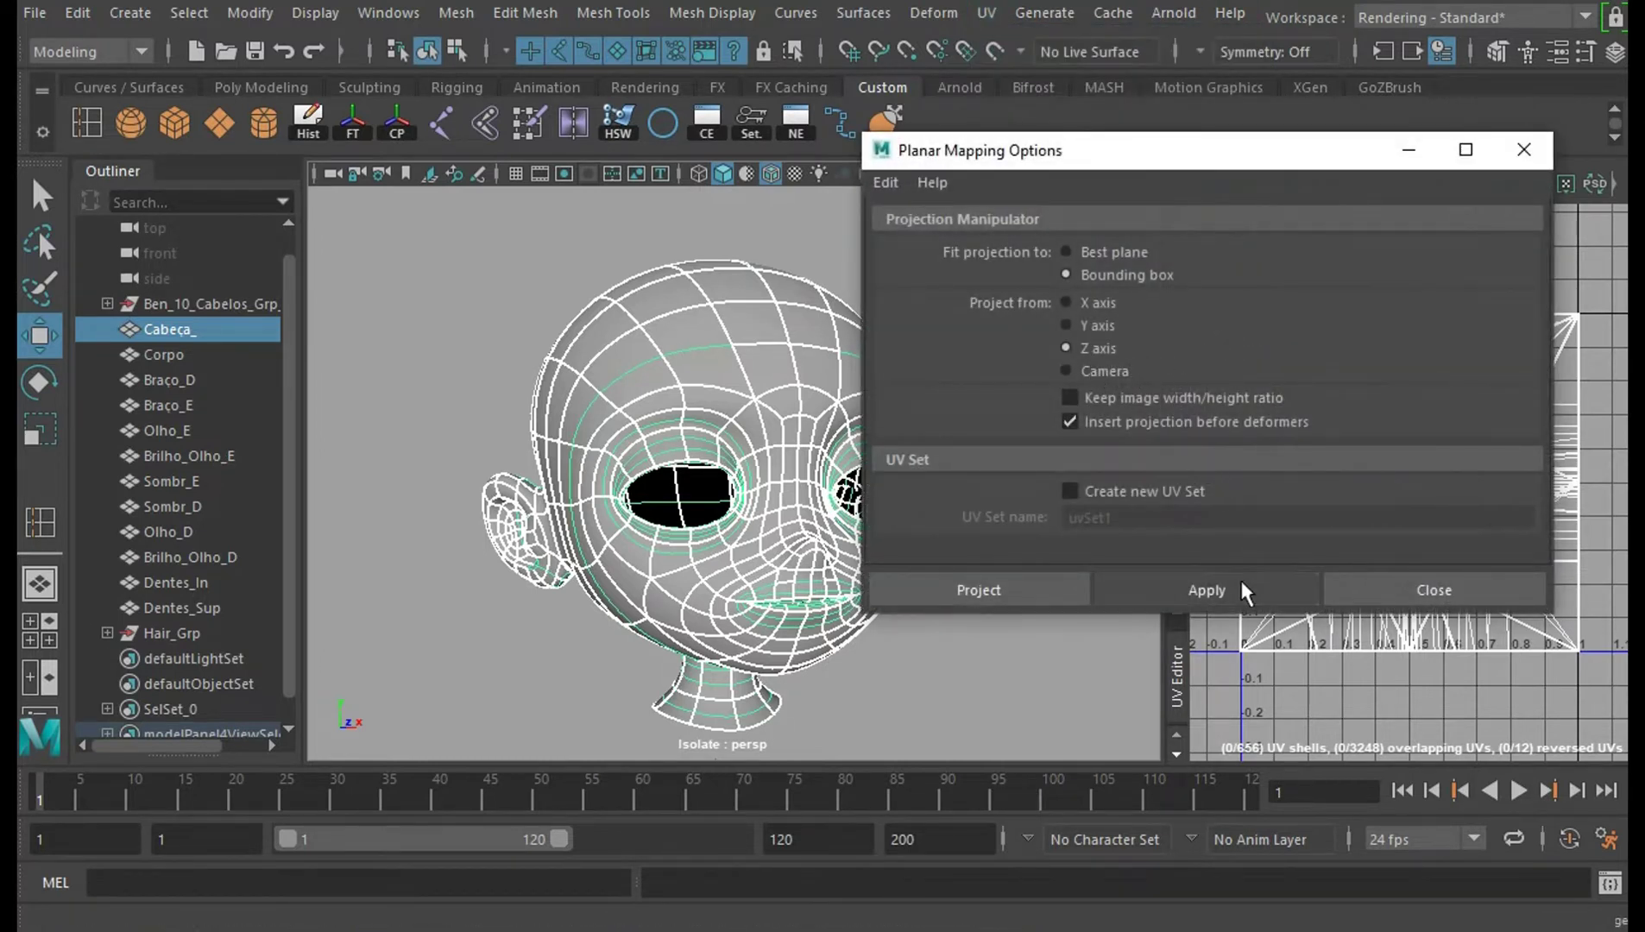
{"action": "left_click", "coordinate": [1467, 587]}
{"action": "left_click_drag", "start_coordinate": [877, 526], "coordinate": [811, 505], "text": "alt"}
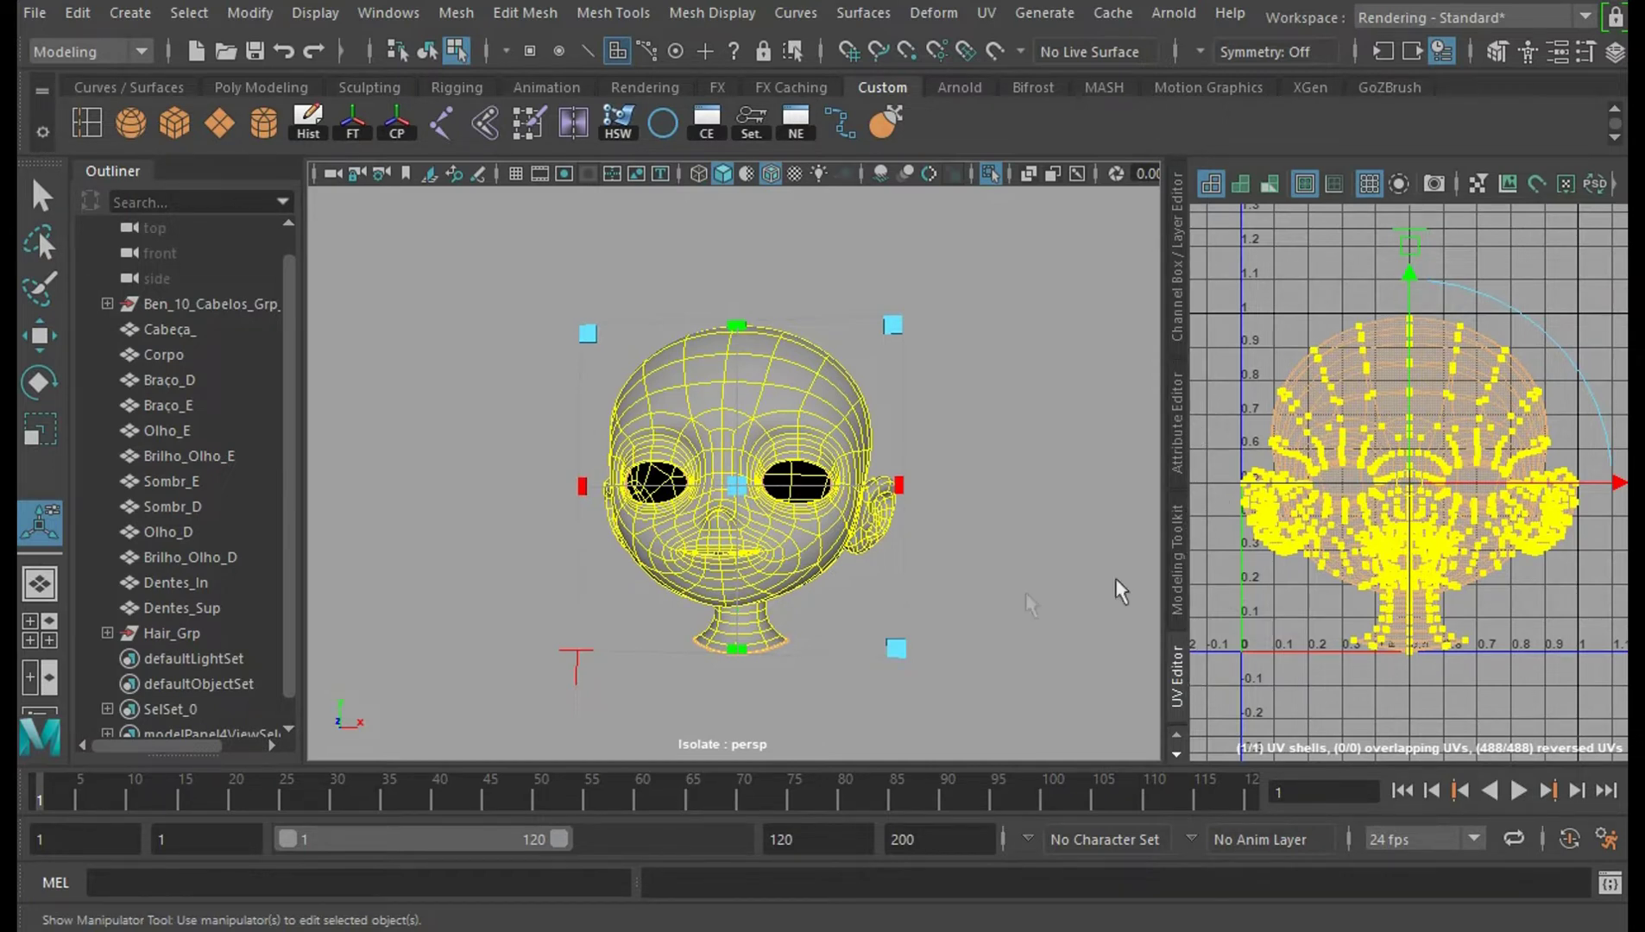
Dismiss the planar projection manipulator on the head and activate the Move tool.
{"action": "scroll", "coordinate": [983, 604], "scroll_direction": "up", "scroll_amount": 5}
{"action": "scroll", "coordinate": [984, 604], "scroll_direction": "down", "scroll_amount": 5}
{"action": "left_click_drag", "start_coordinate": [987, 602], "coordinate": [1162, 596], "text": "alt"}
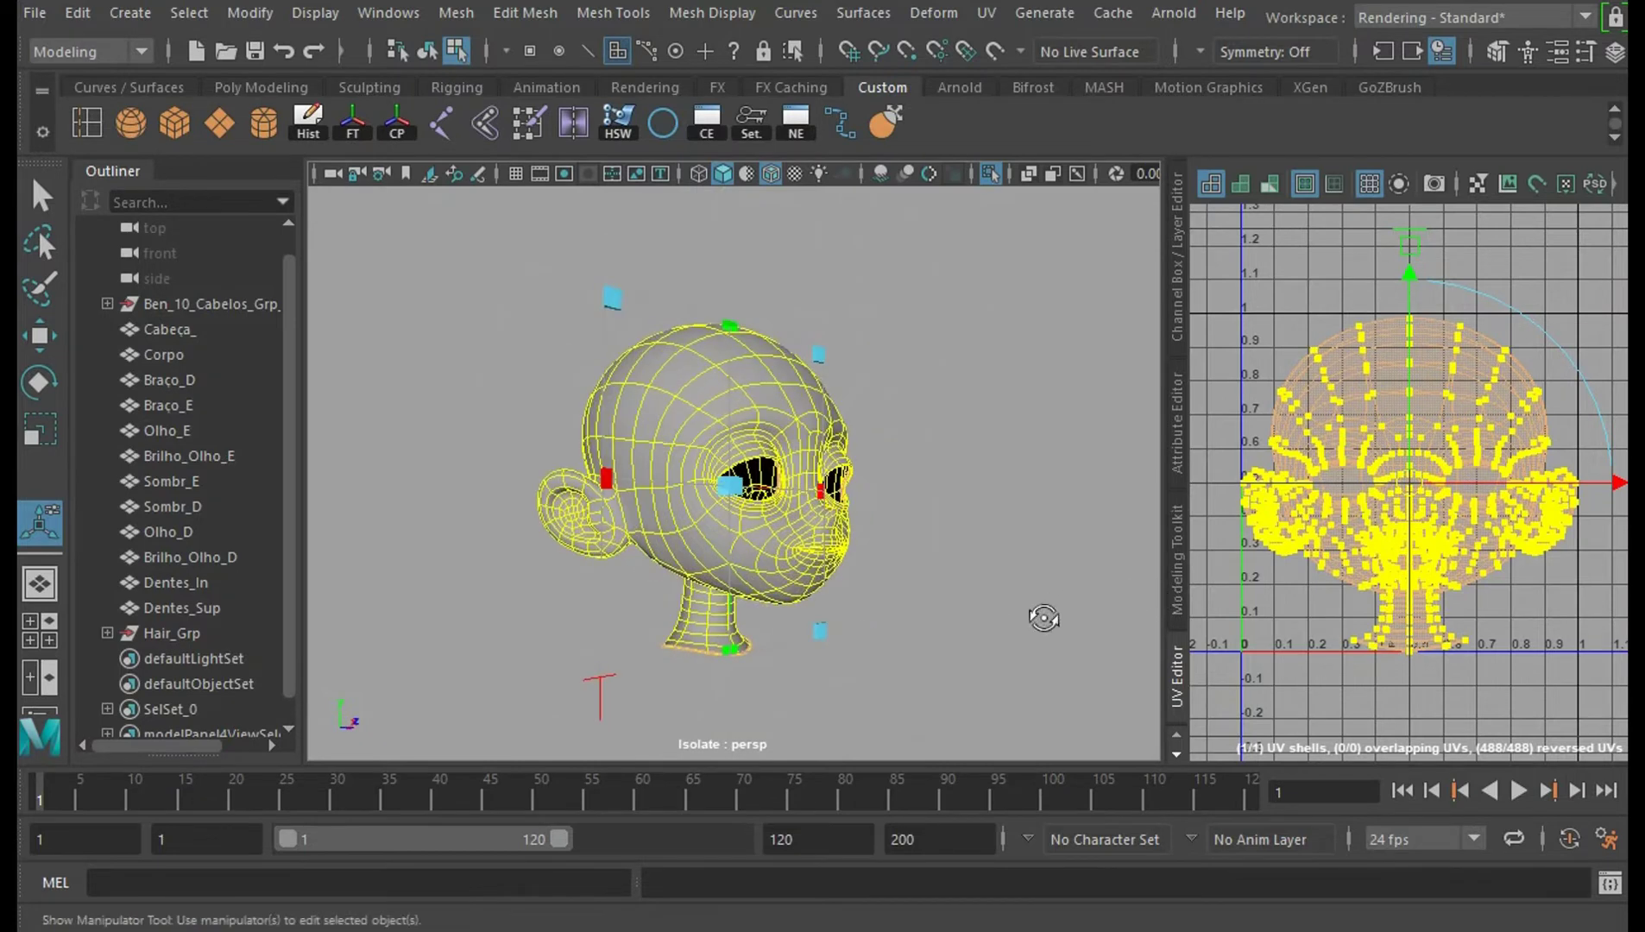
{"action": "left_click", "coordinate": [907, 569]}
{"action": "left_click_drag", "start_coordinate": [907, 568], "coordinate": [961, 444], "text": "alt"}
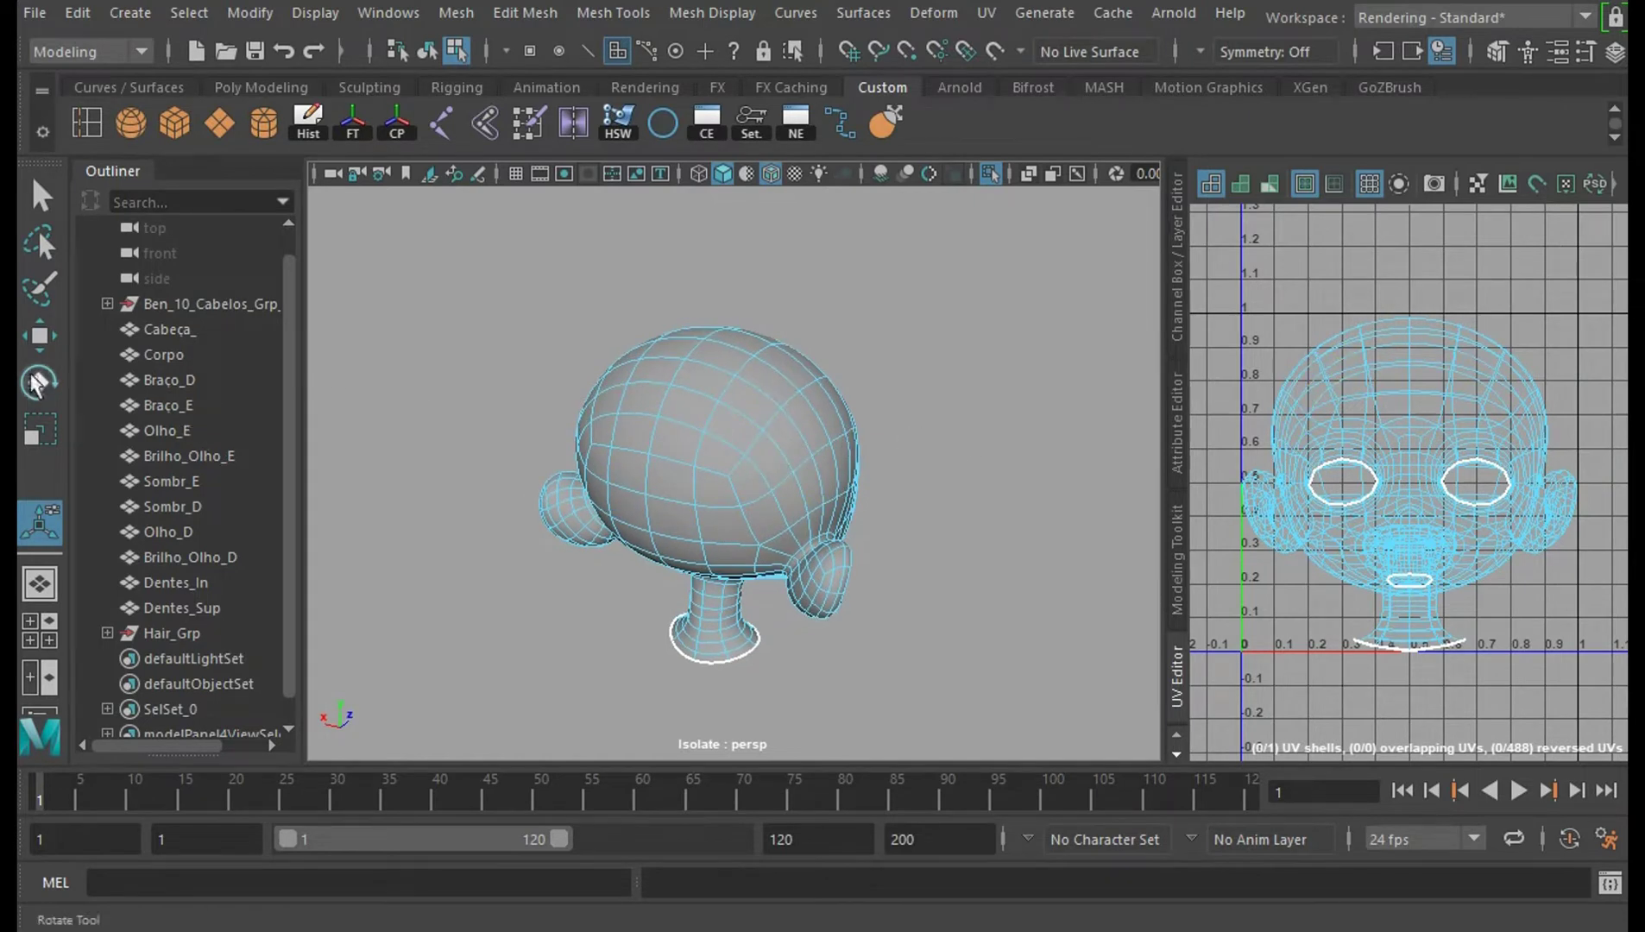
{"action": "left_click", "coordinate": [39, 335]}
Select the head's entire UV shell in the UV Editor.
{"action": "right_click_drag", "start_coordinate": [733, 324], "coordinate": [736, 326]}
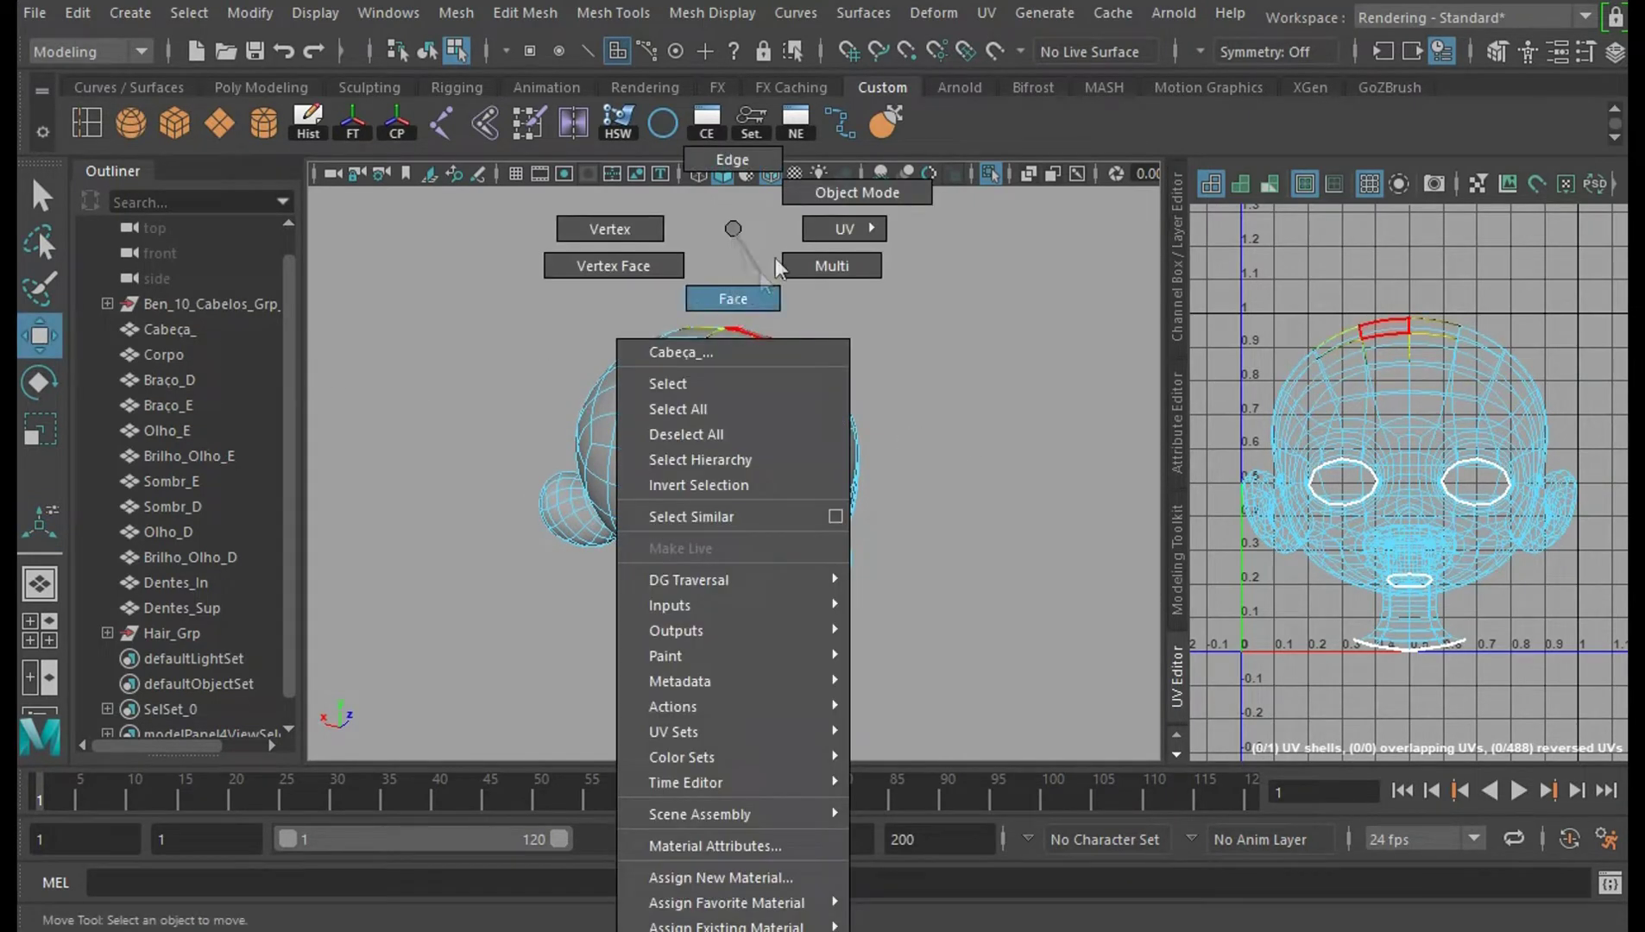
{"action": "right_click_drag", "start_coordinate": [841, 200], "coordinate": [1501, 332]}
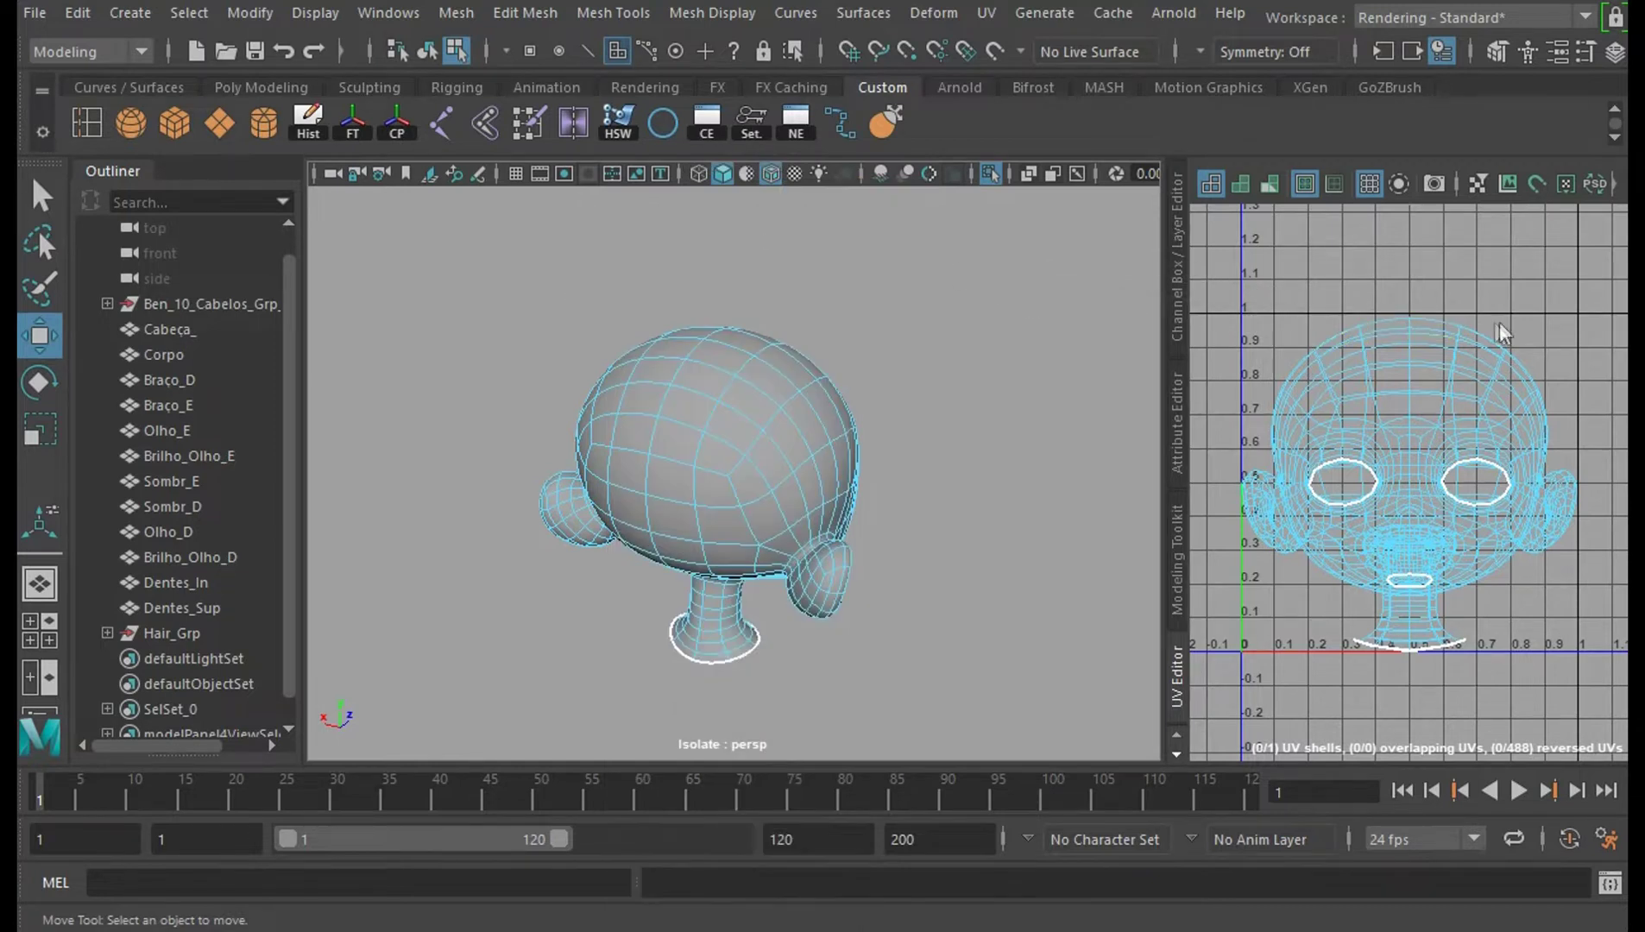
{"action": "right_click_drag", "start_coordinate": [1407, 416], "coordinate": [1402, 384]}
{"action": "left_click", "coordinate": [1468, 396]}
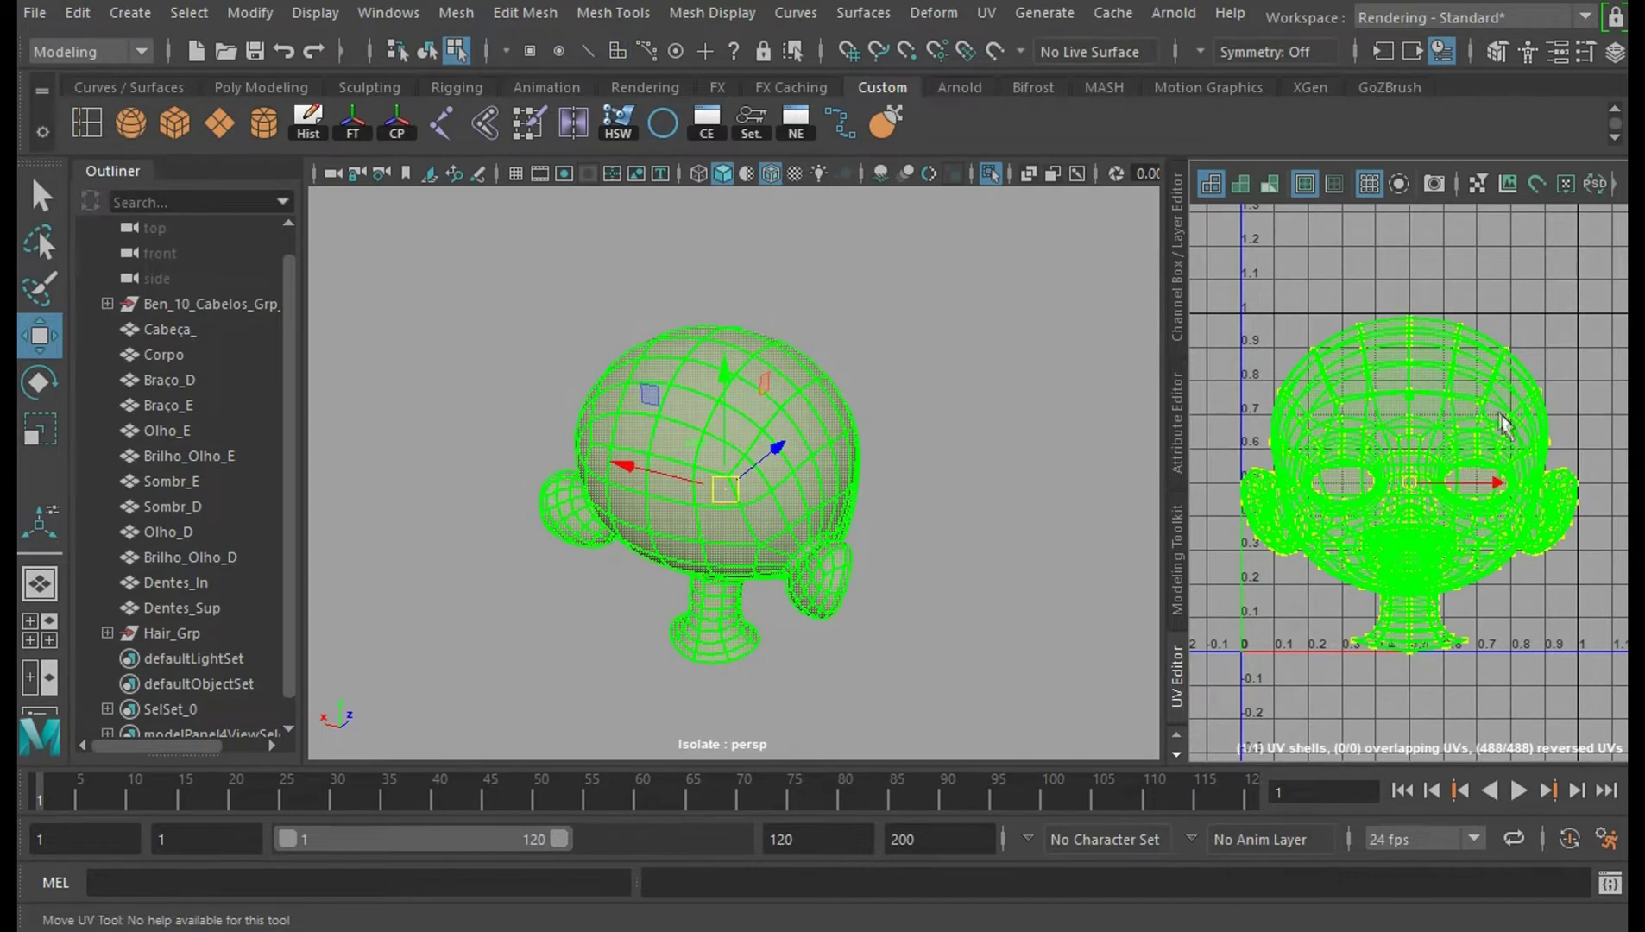
{"action": "scroll", "coordinate": [1482, 533], "scroll_direction": "up", "scroll_amount": 3}
{"action": "right_click", "coordinate": [1430, 389]}
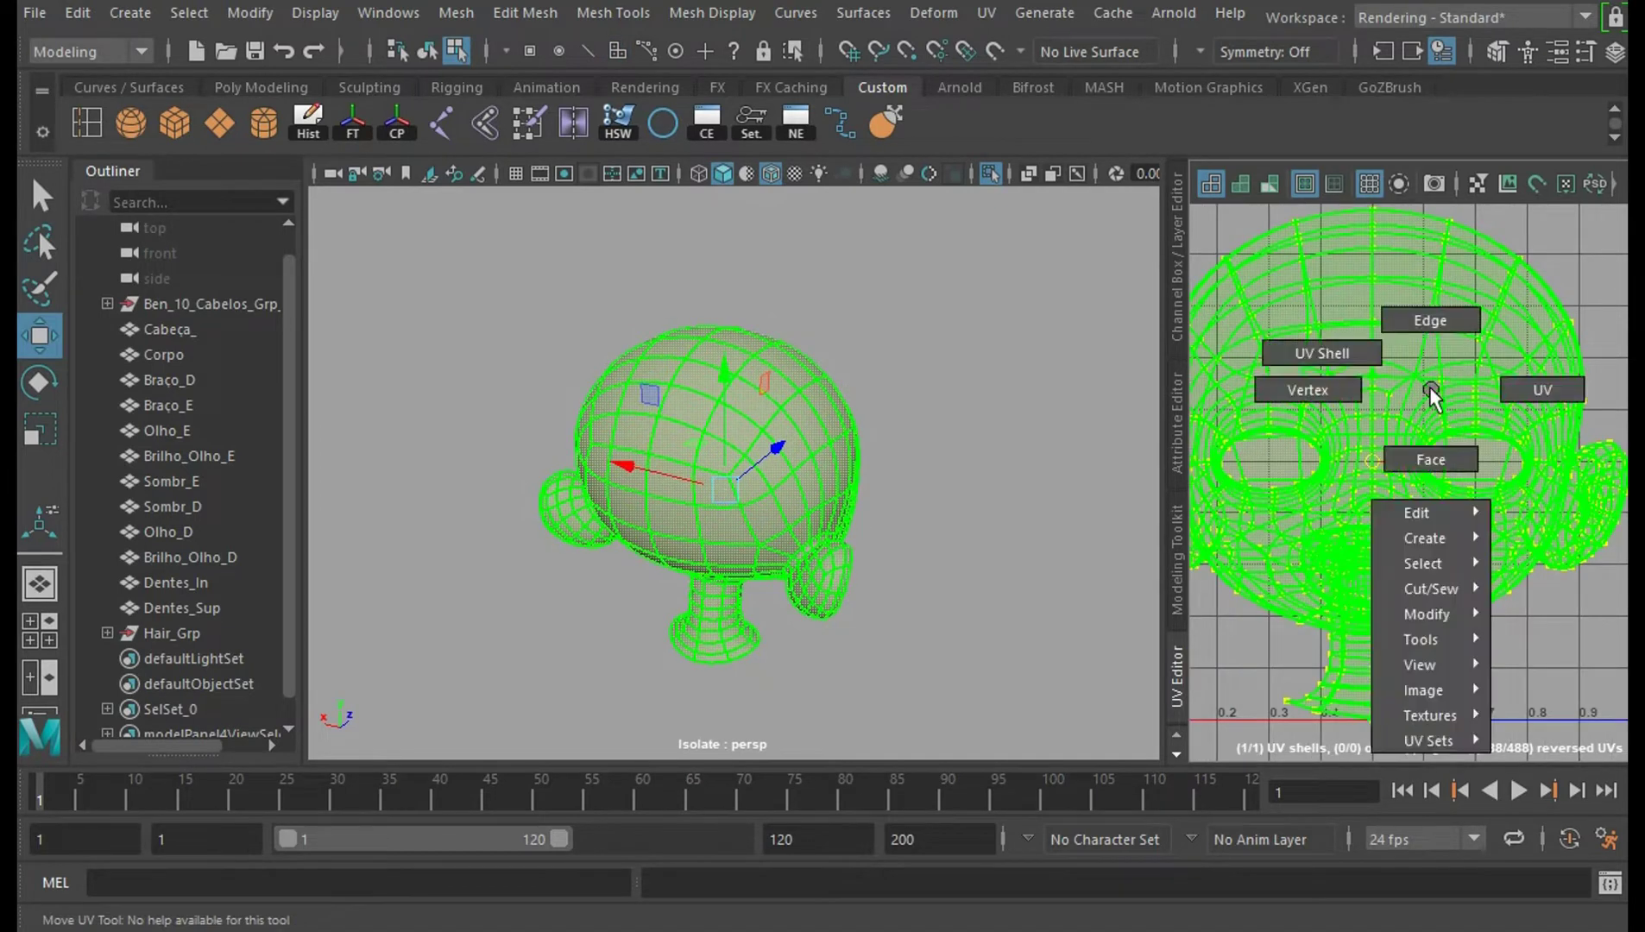
{"action": "right_click_drag", "start_coordinate": [745, 228], "coordinate": [628, 232]}
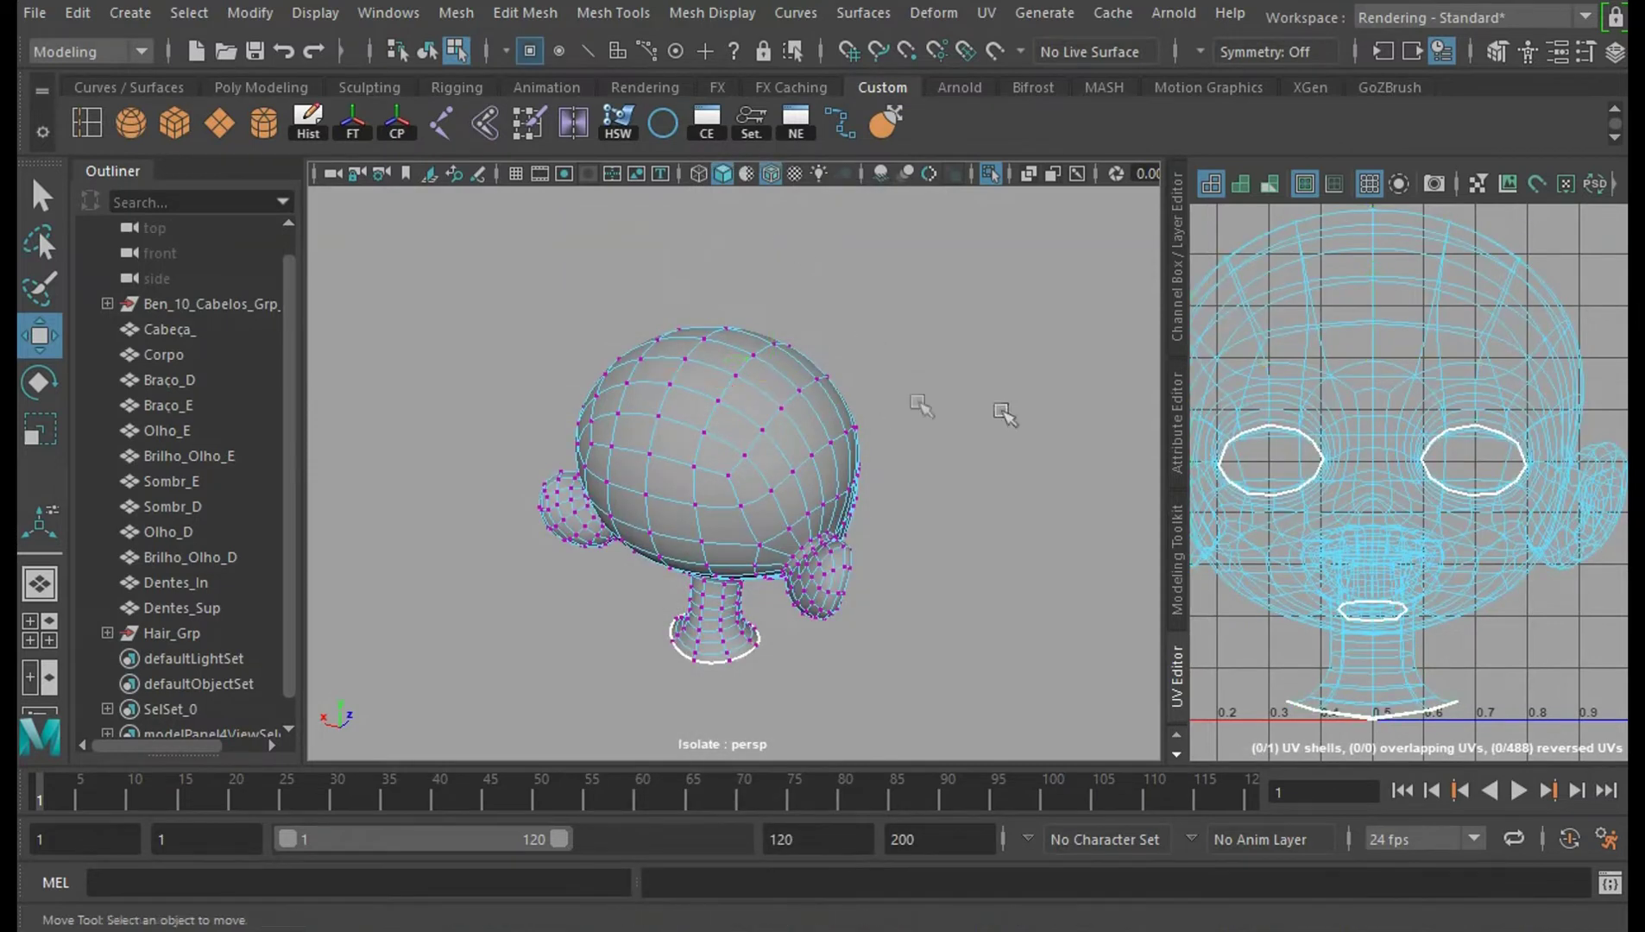
{"action": "right_click_drag", "start_coordinate": [747, 237], "coordinate": [877, 194]}
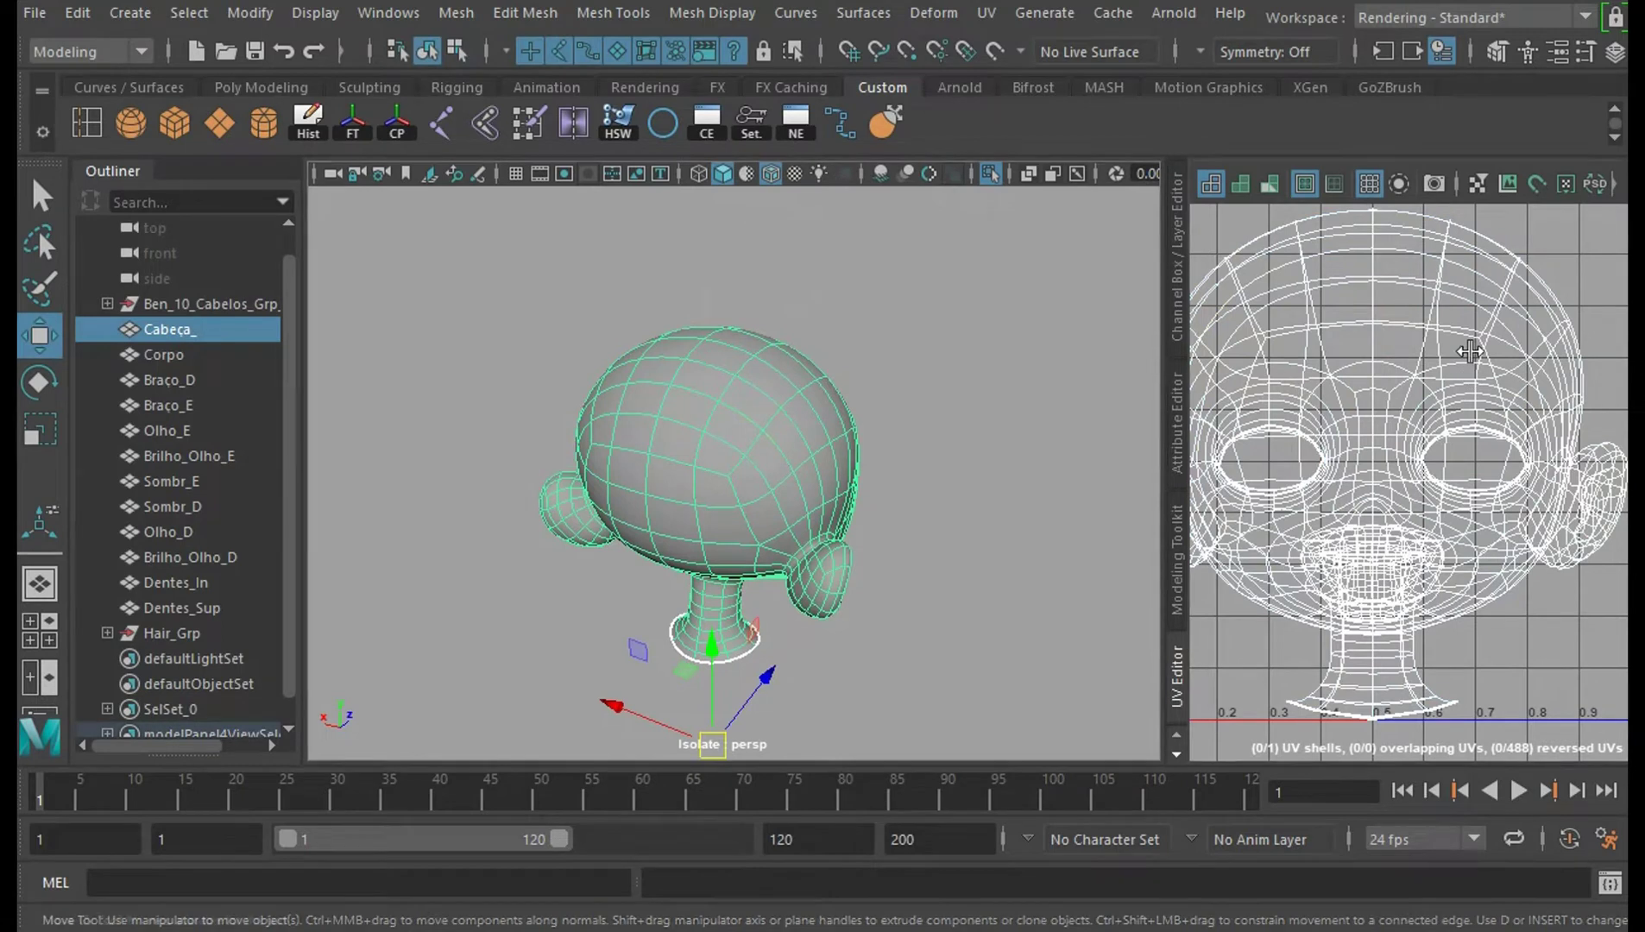
{"action": "right_click_drag", "start_coordinate": [1455, 375], "coordinate": [1411, 378]}
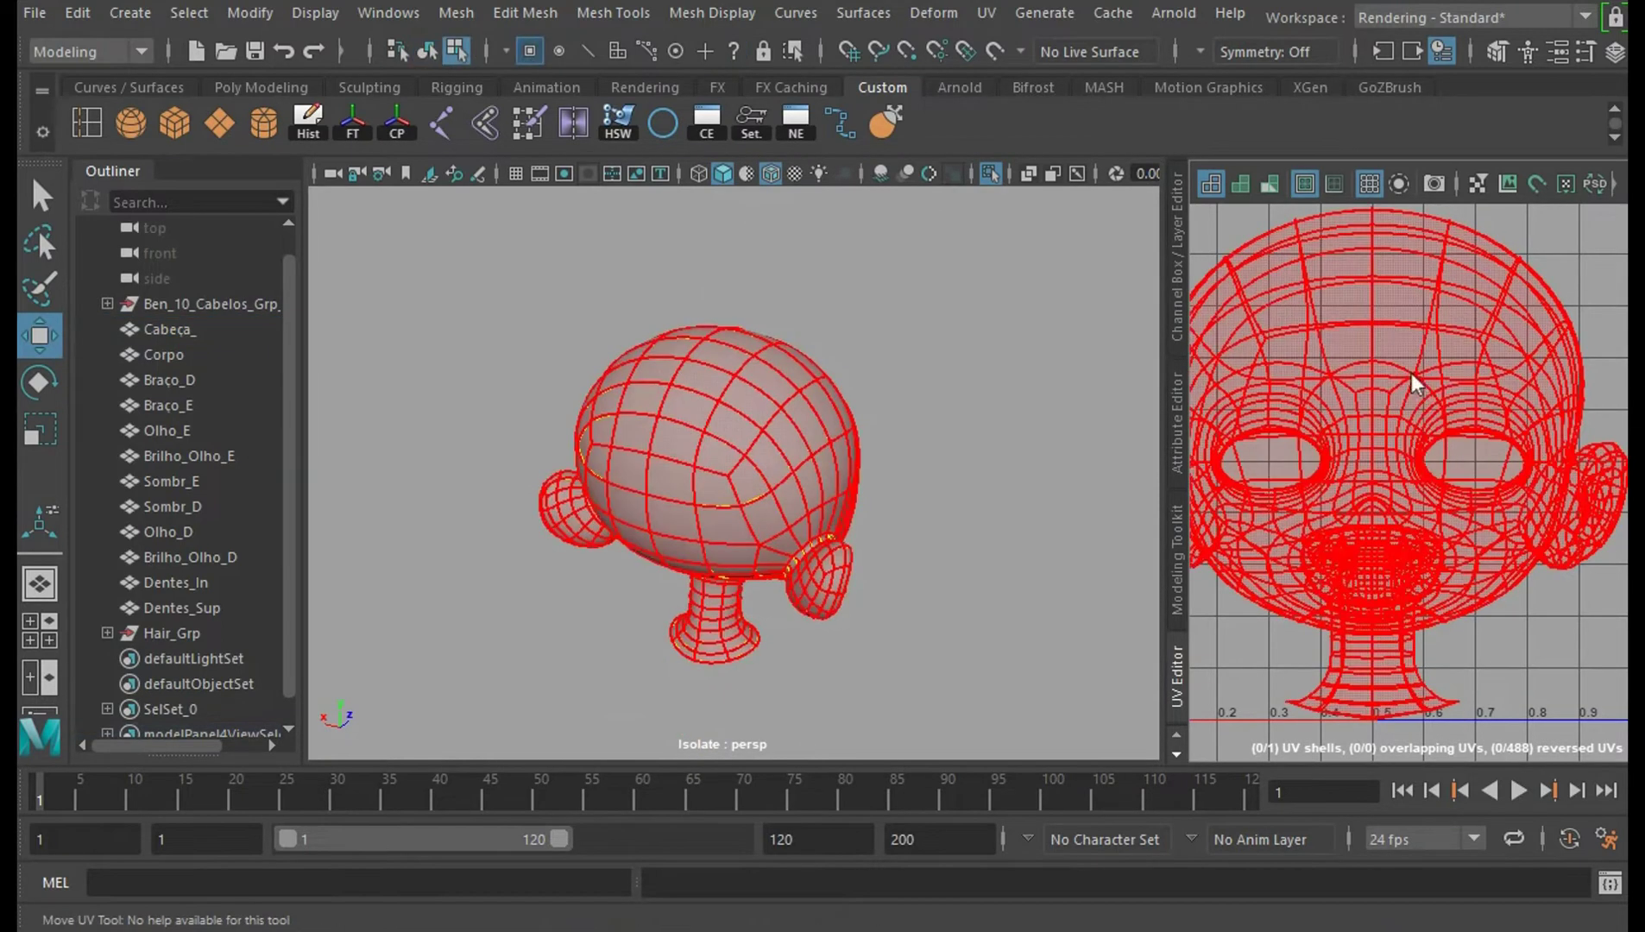
{"action": "left_click", "coordinate": [1414, 375]}
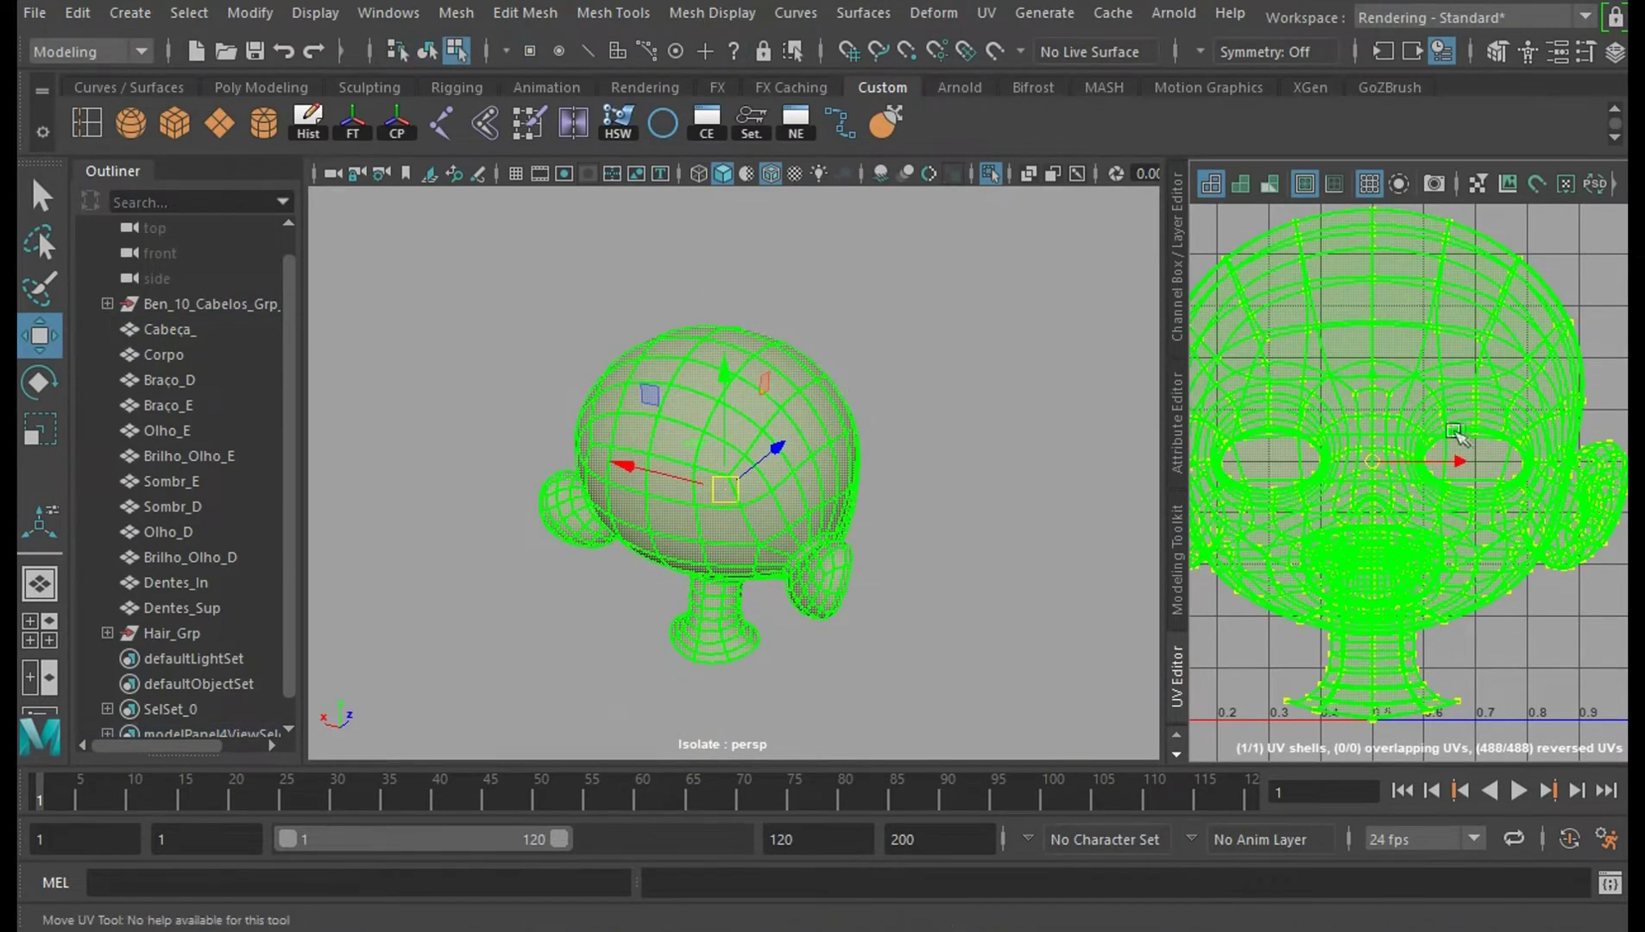
{"action": "scroll", "coordinate": [1457, 429], "scroll_direction": "up", "scroll_amount": 3}
{"action": "scroll", "coordinate": [1457, 429], "scroll_direction": "down", "scroll_amount": 2}
{"action": "left_click_drag", "start_coordinate": [1012, 507], "coordinate": [952, 465], "text": "alt"}
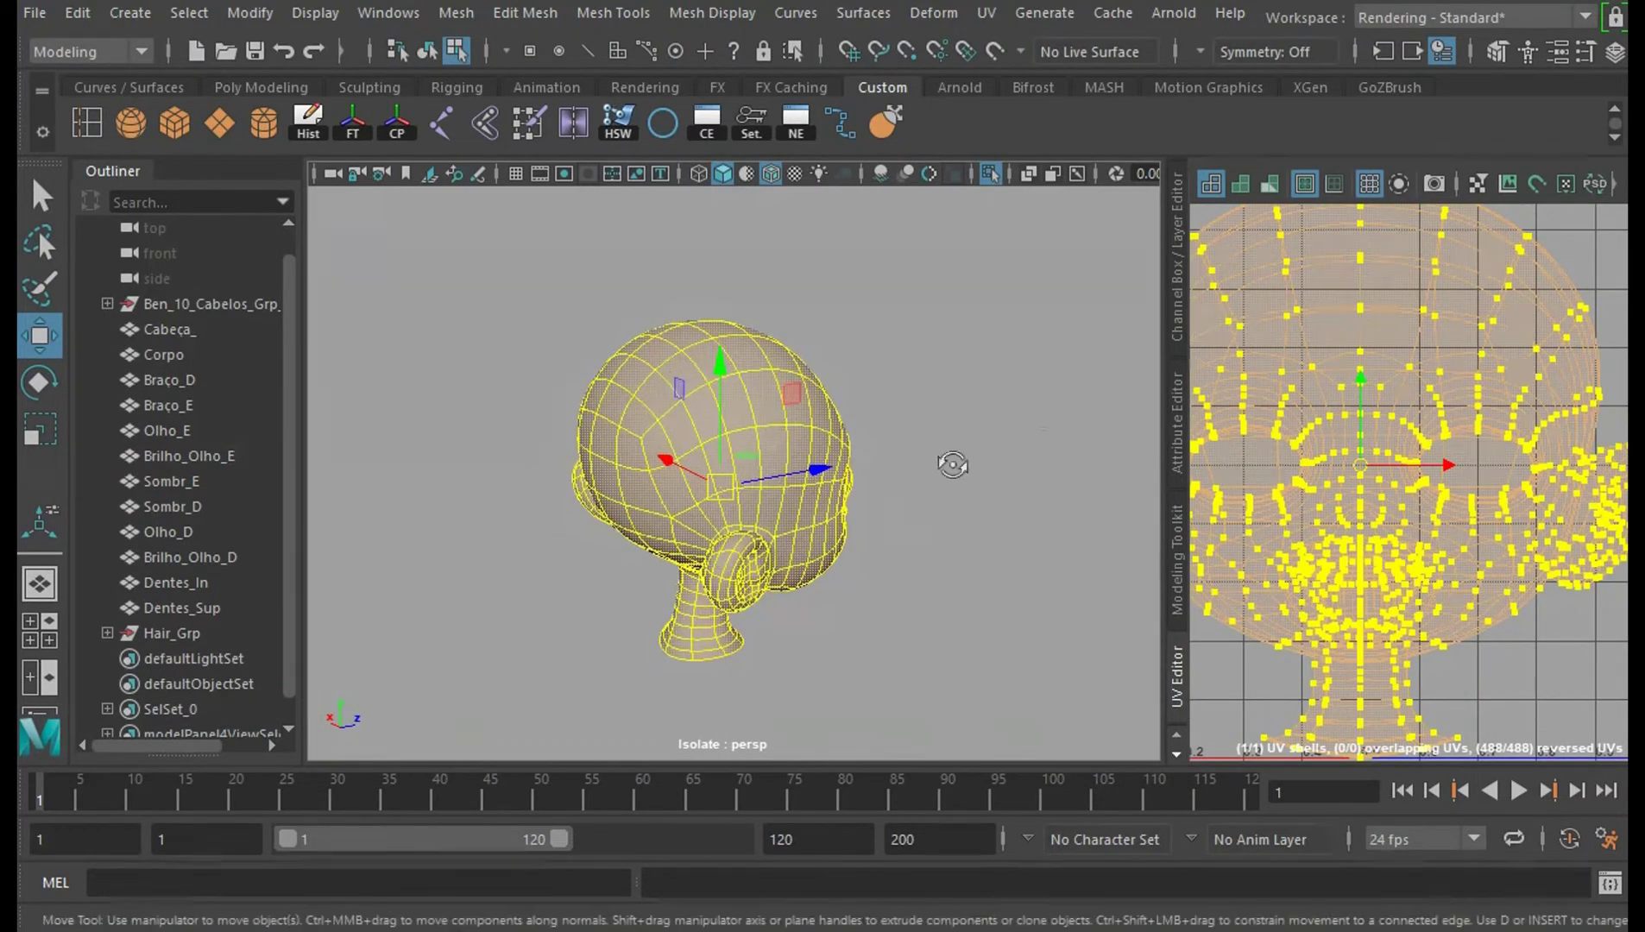
Toggle the UV Editor's grid and texture border display off and back on.
{"action": "left_click", "coordinate": [1378, 183]}
{"action": "left_click", "coordinate": [1378, 194]}
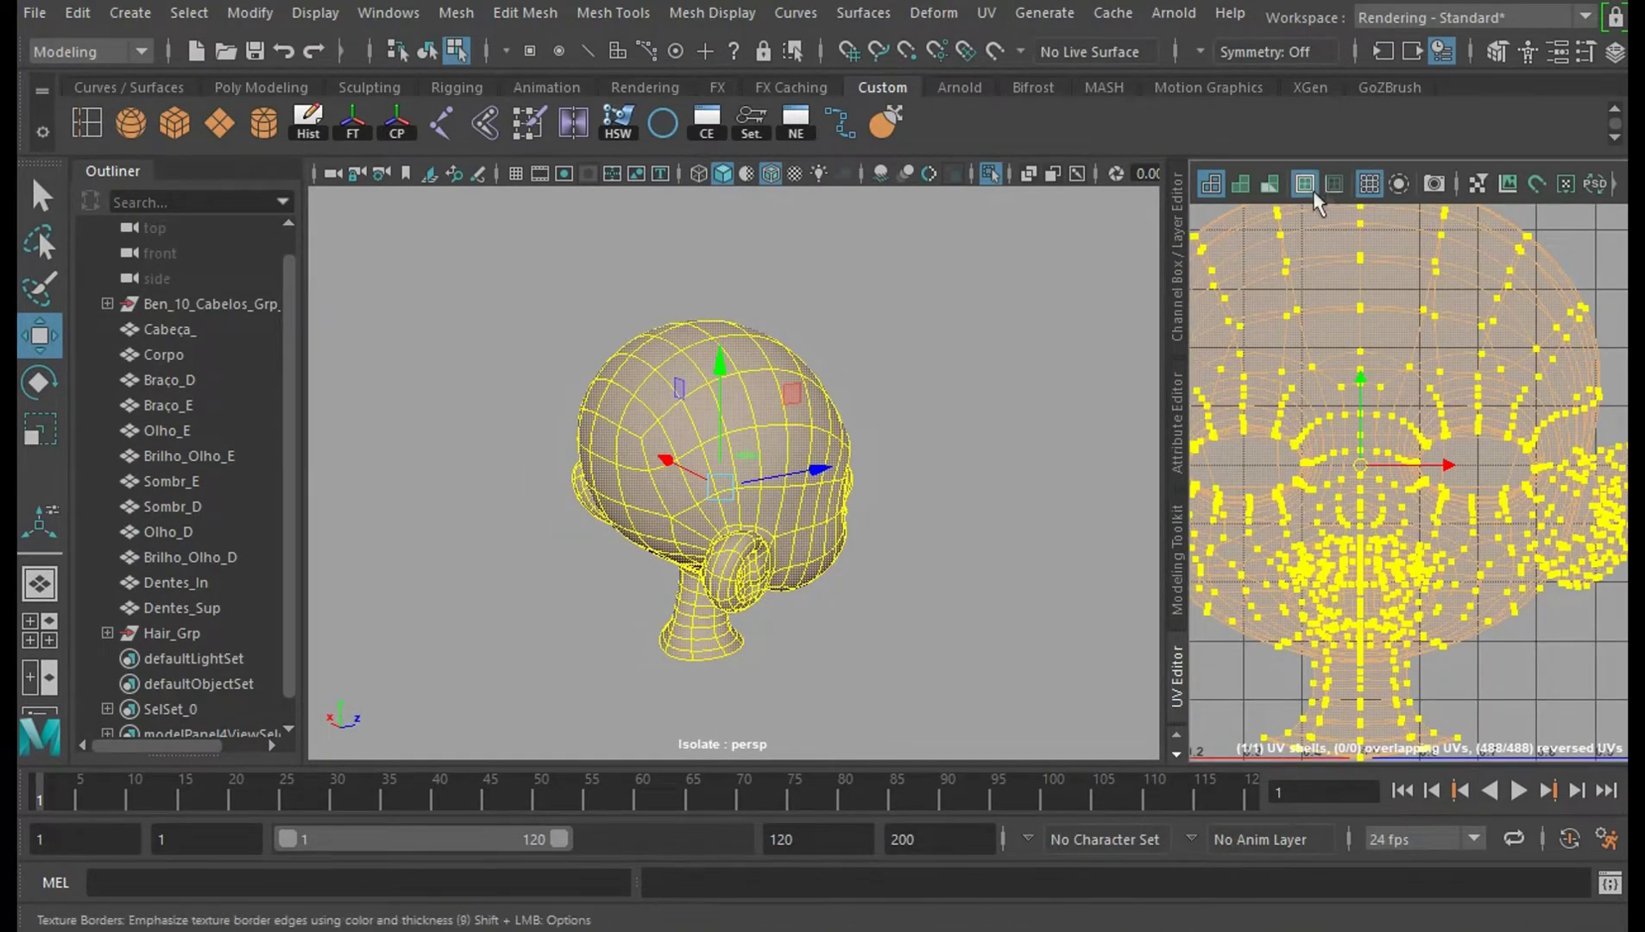
{"action": "left_click", "coordinate": [1313, 193]}
{"action": "left_click", "coordinate": [1312, 194]}
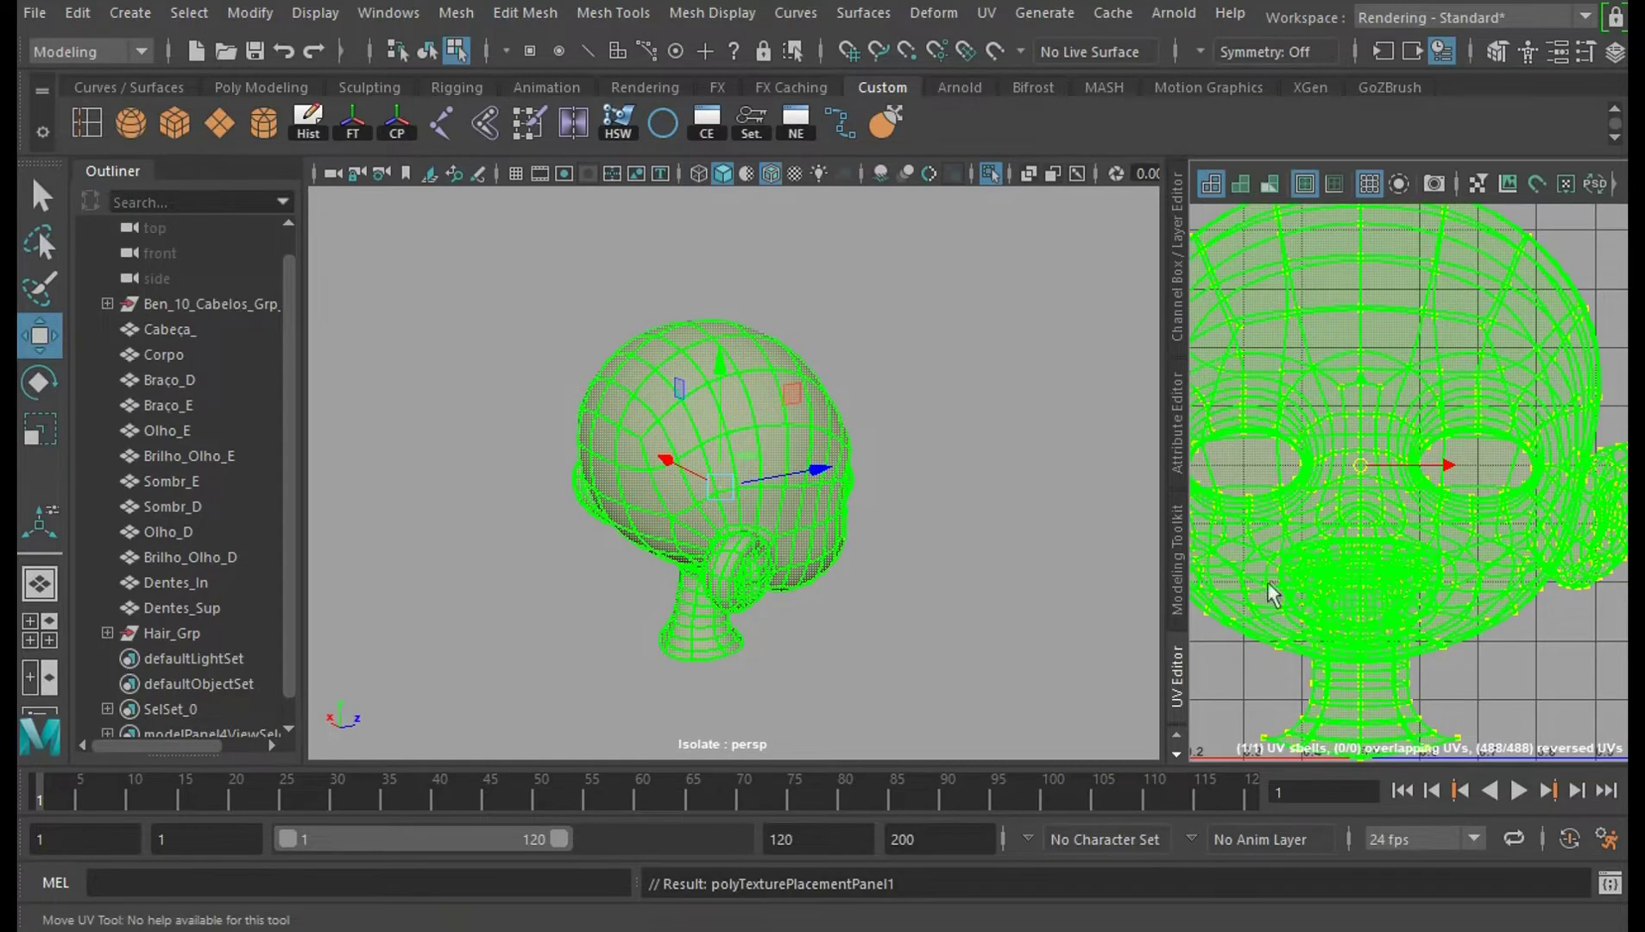
{"action": "key", "text": "F8"}
Activate the 3D Cut and Sew UV Tool on the head mesh and bring the back of the head into view.
{"action": "left_click_drag", "start_coordinate": [925, 505], "coordinate": [990, 488], "text": "alt"}
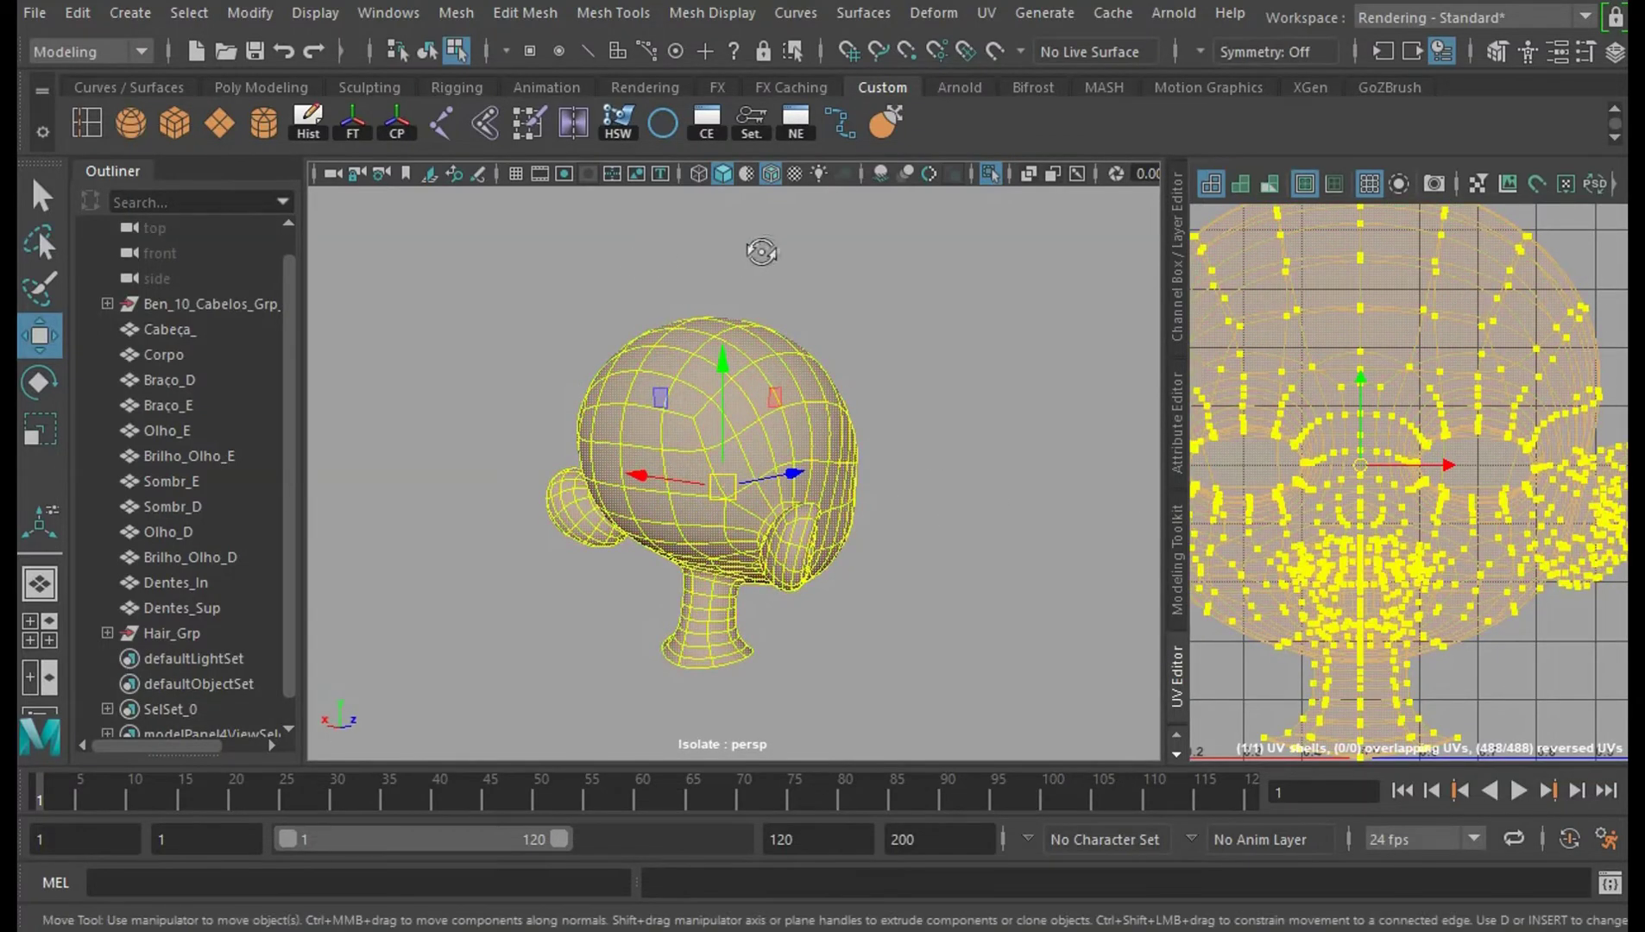
{"action": "left_click", "coordinate": [986, 13]}
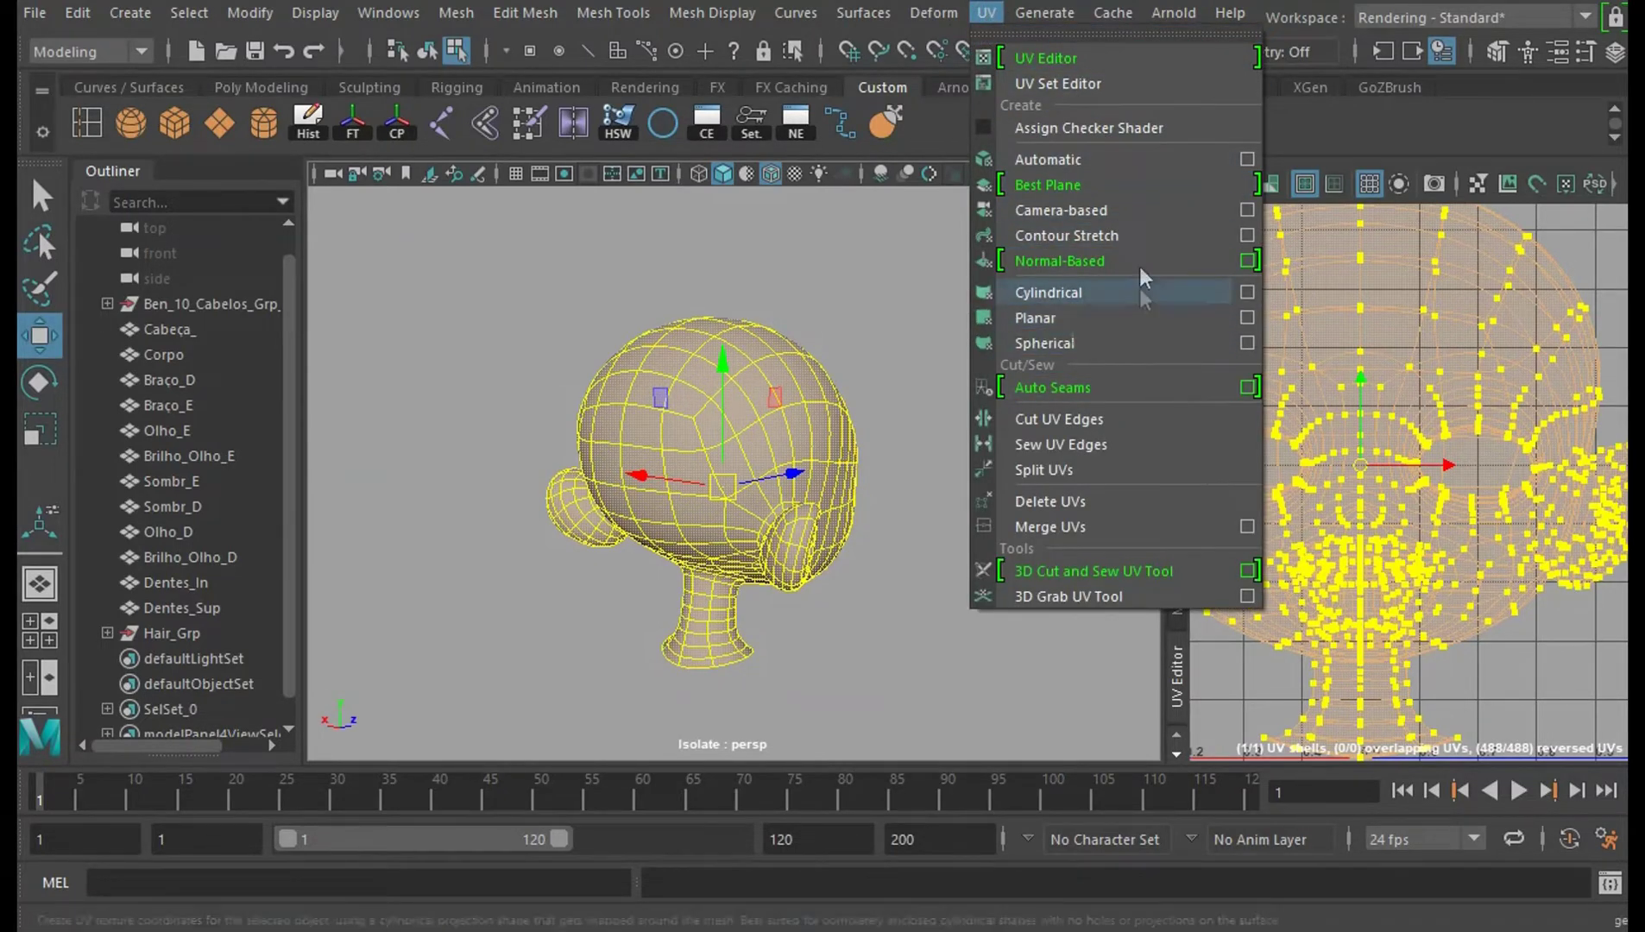
{"action": "left_click", "coordinate": [1171, 577]}
{"action": "left_click_drag", "start_coordinate": [949, 440], "coordinate": [561, 433], "text": "alt"}
{"action": "scroll", "coordinate": [911, 433], "scroll_direction": "up", "scroll_amount": 5}
{"action": "left_click_drag", "start_coordinate": [910, 433], "coordinate": [668, 433], "text": "alt"}
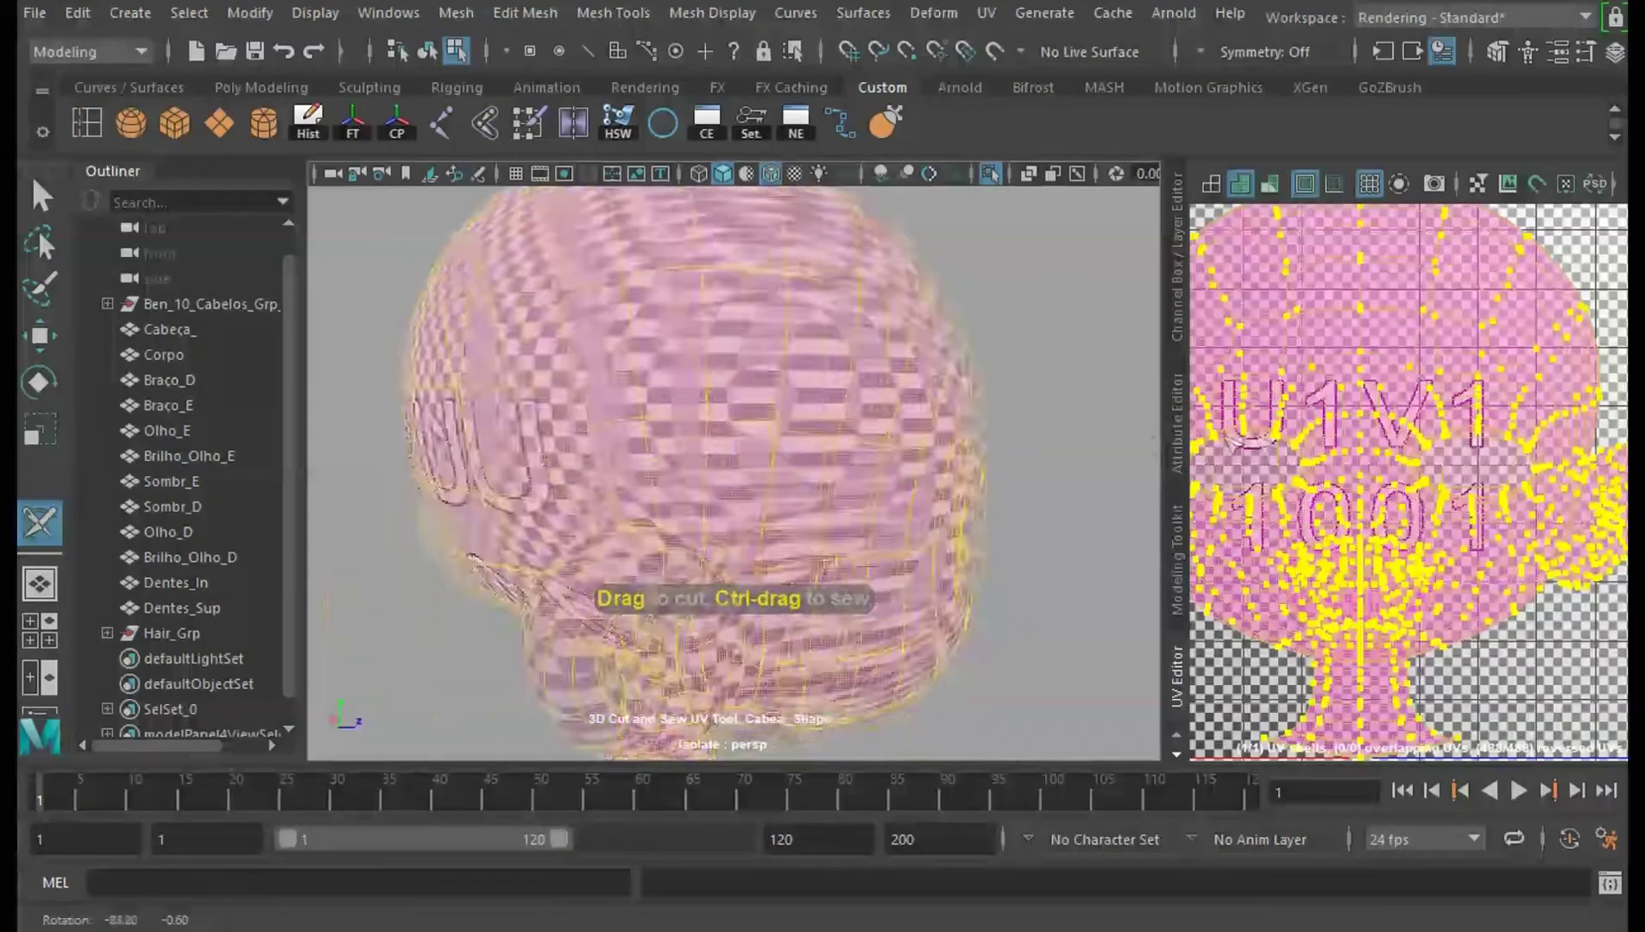
{"action": "left_click_drag", "start_coordinate": [975, 440], "coordinate": [1034, 440], "text": "alt"}
{"action": "left_click_drag", "start_coordinate": [671, 434], "coordinate": [853, 436], "text": "alt"}
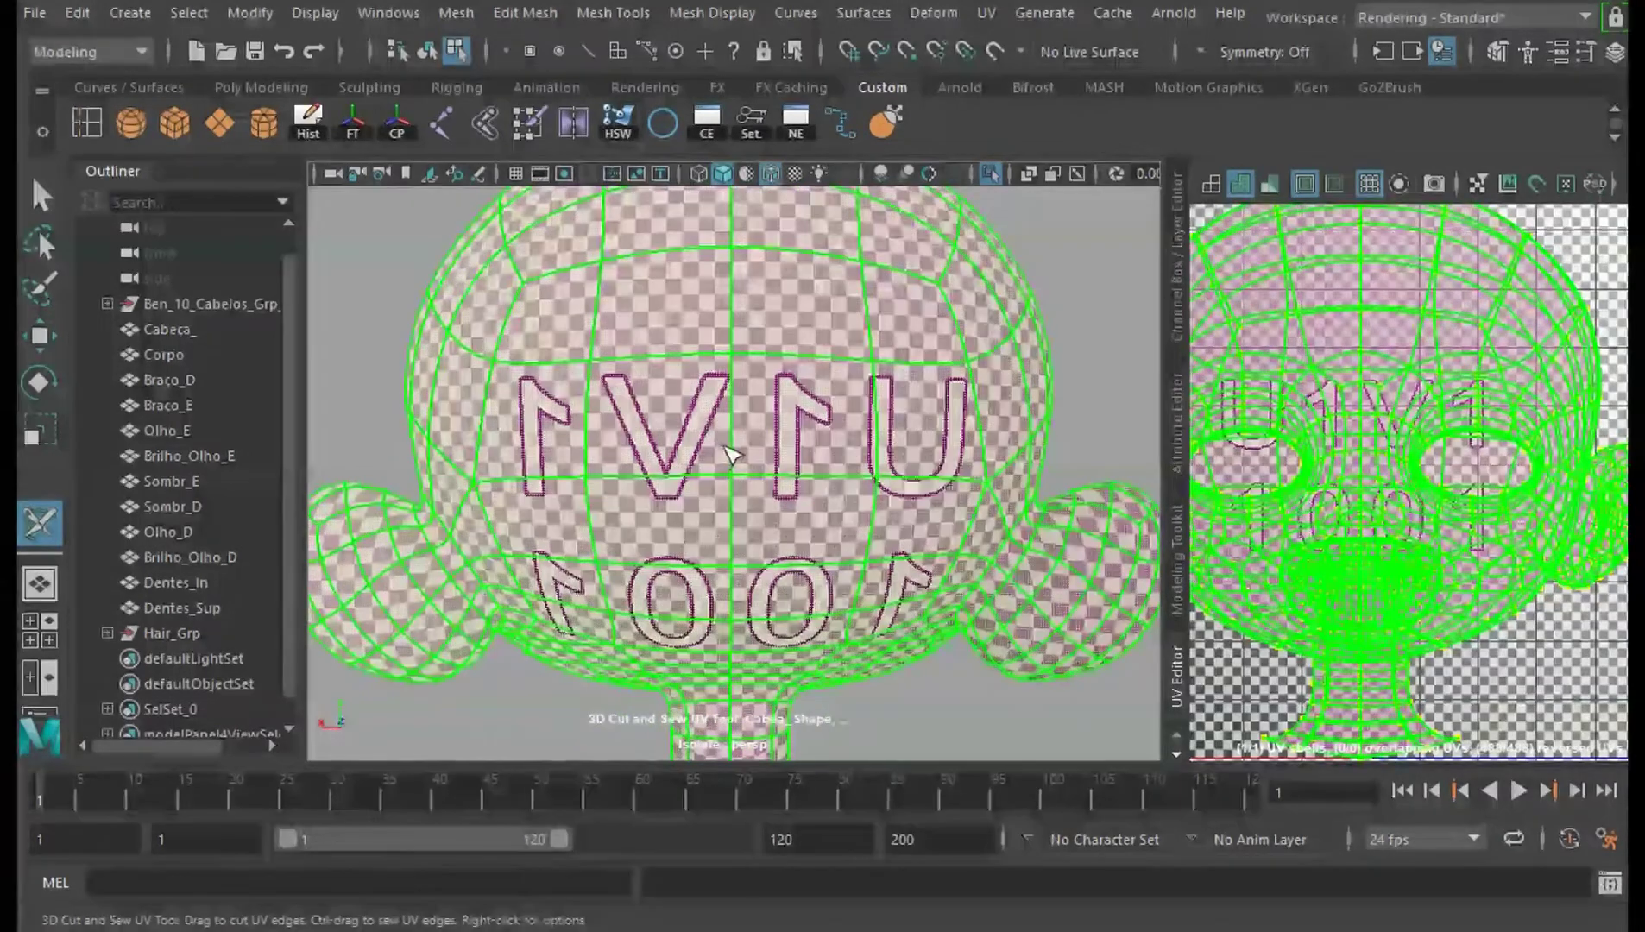
Cut the first UV seam edges along the head's centre line at the crown.
{"action": "right_click_drag", "start_coordinate": [734, 453], "coordinate": [783, 330]}
{"action": "scroll", "coordinate": [781, 535], "scroll_direction": "down", "scroll_amount": 4}
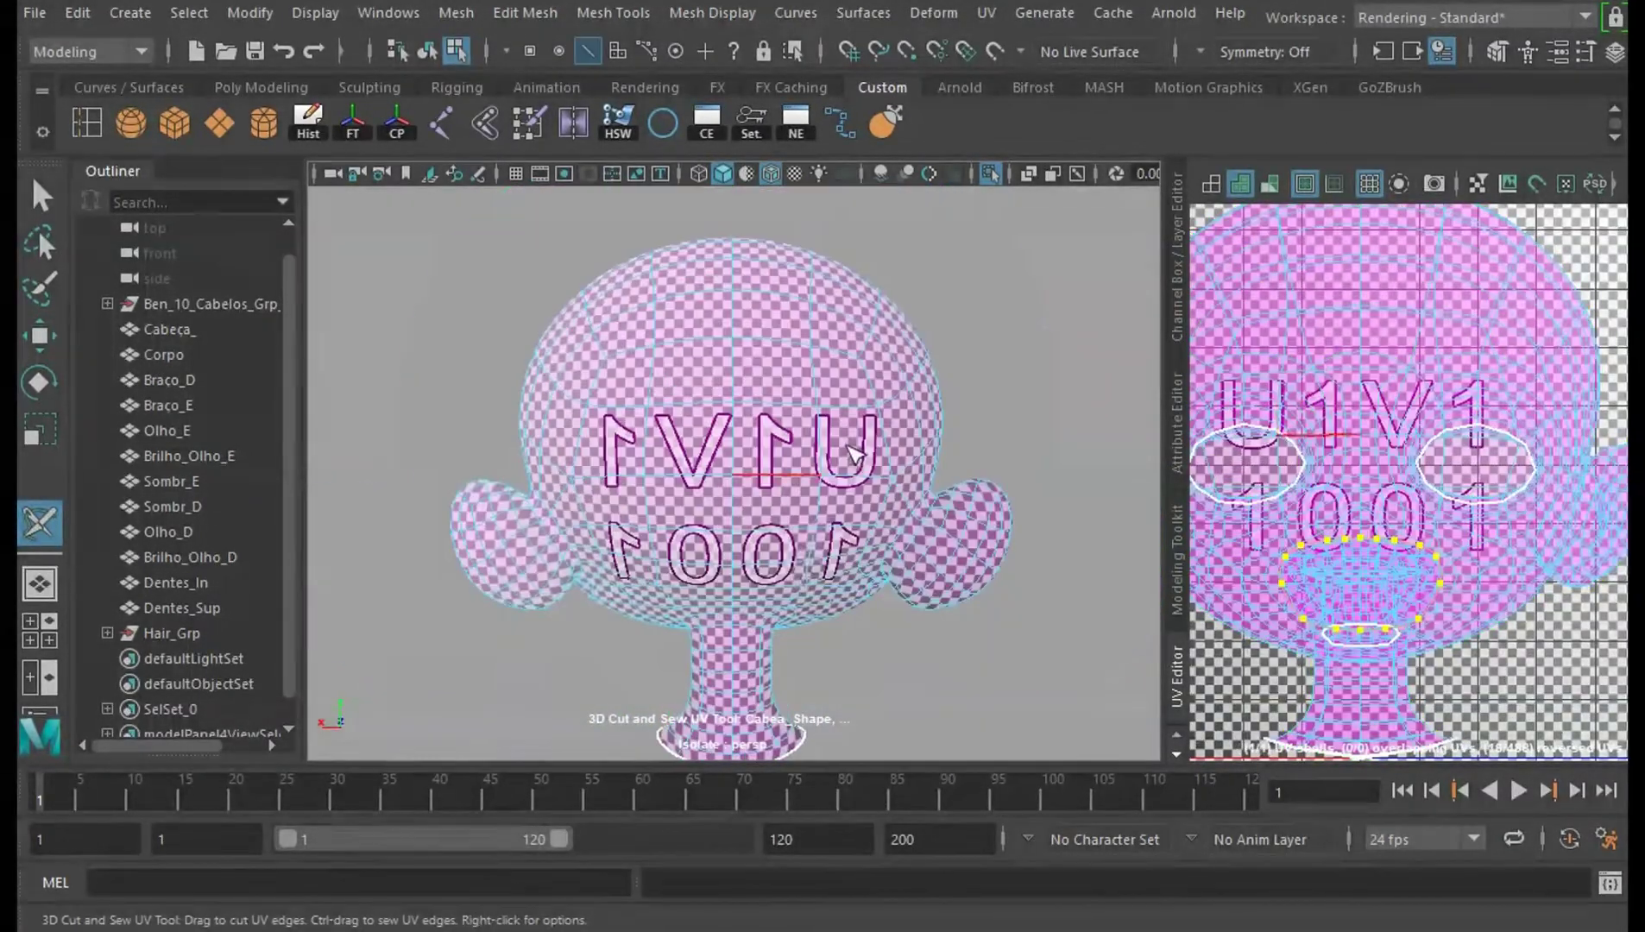
{"action": "left_click_drag", "start_coordinate": [808, 561], "coordinate": [745, 385], "text": "alt"}
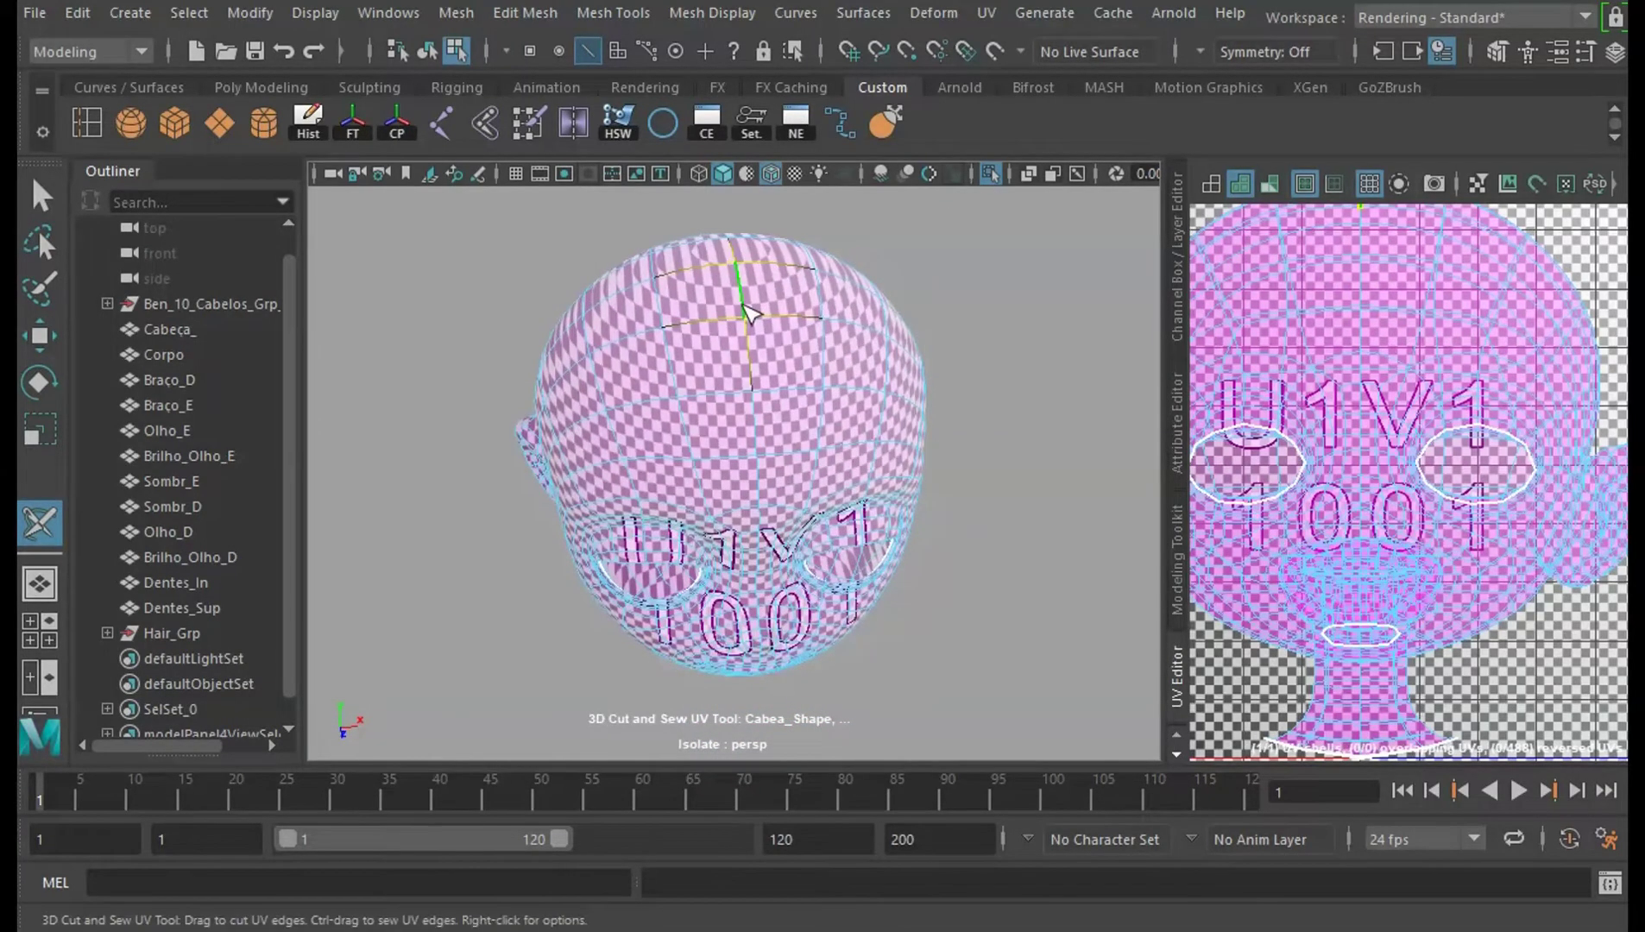
{"action": "left_click_drag", "start_coordinate": [745, 308], "coordinate": [740, 377], "text": "alt"}
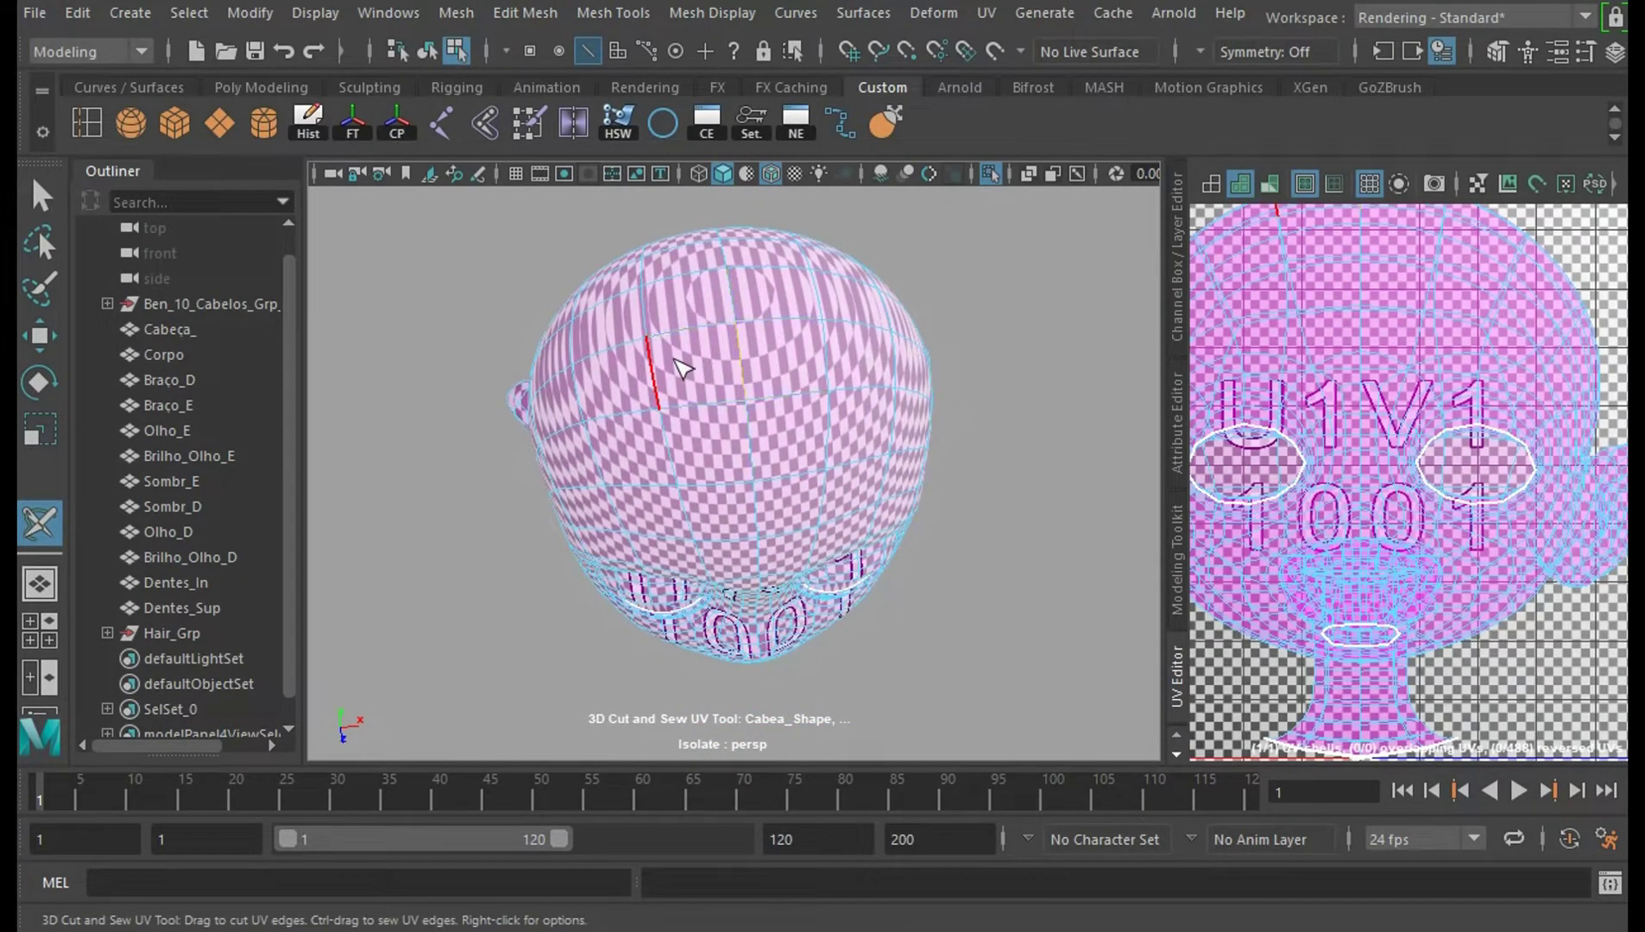
{"action": "left_click_drag", "start_coordinate": [1060, 459], "coordinate": [1025, 459], "text": "alt"}
{"action": "middle_click_drag", "start_coordinate": [1024, 458], "coordinate": [1032, 567], "text": "alt"}
{"action": "scroll", "coordinate": [1036, 567], "scroll_direction": "up", "scroll_amount": 2}
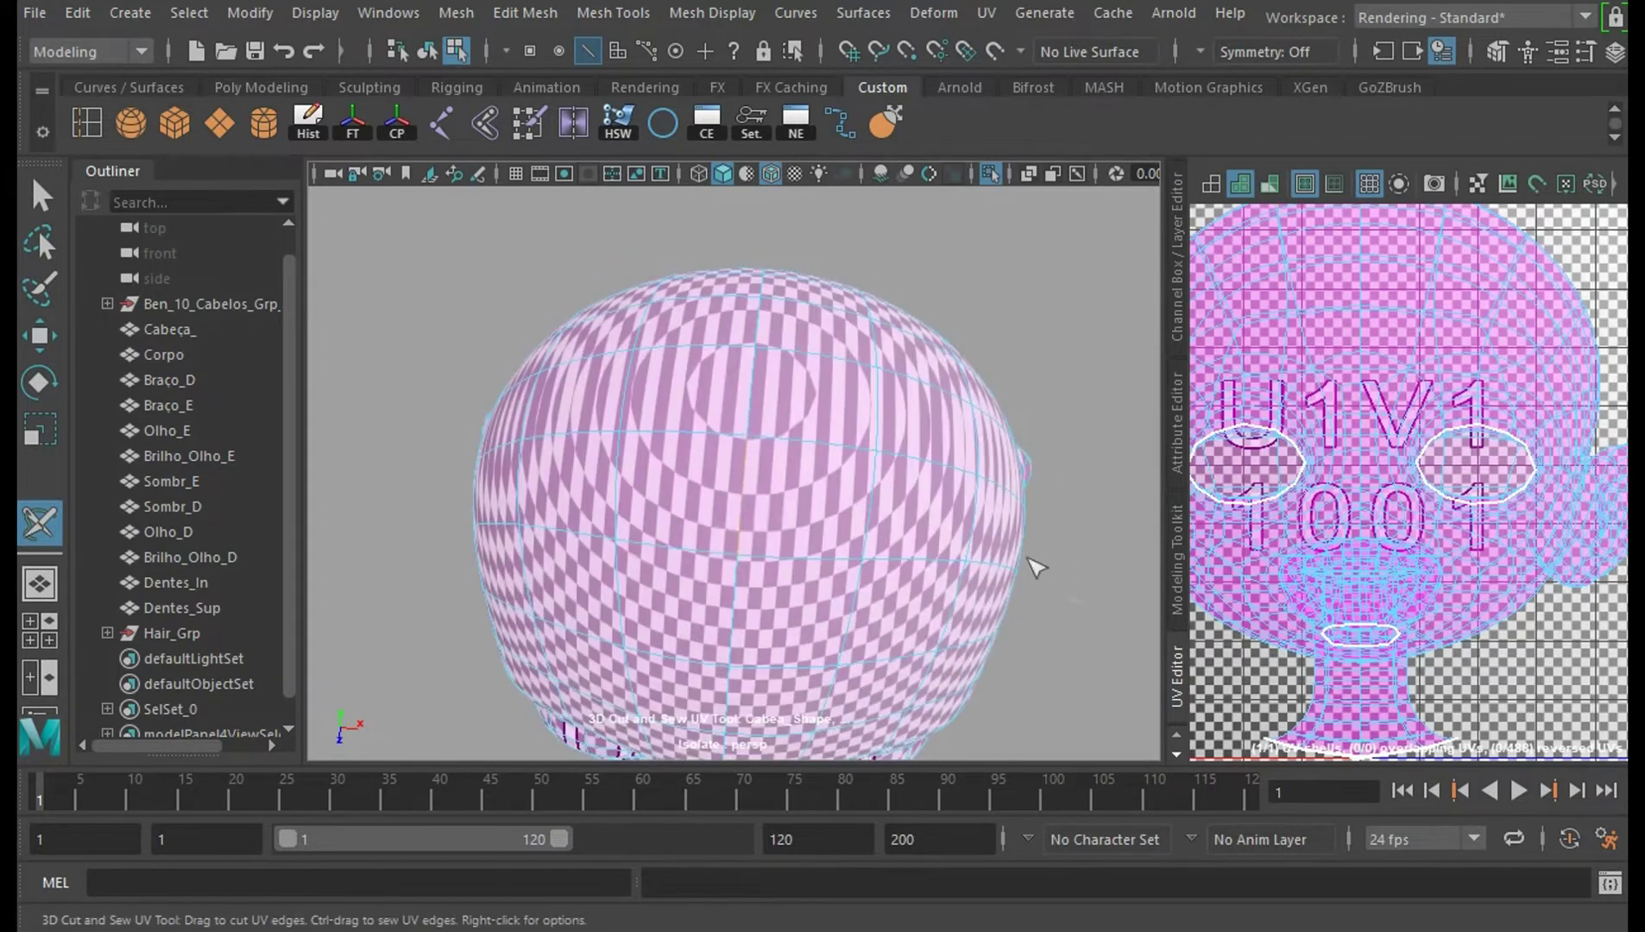
{"action": "left_click_drag", "start_coordinate": [748, 451], "coordinate": [761, 351]}
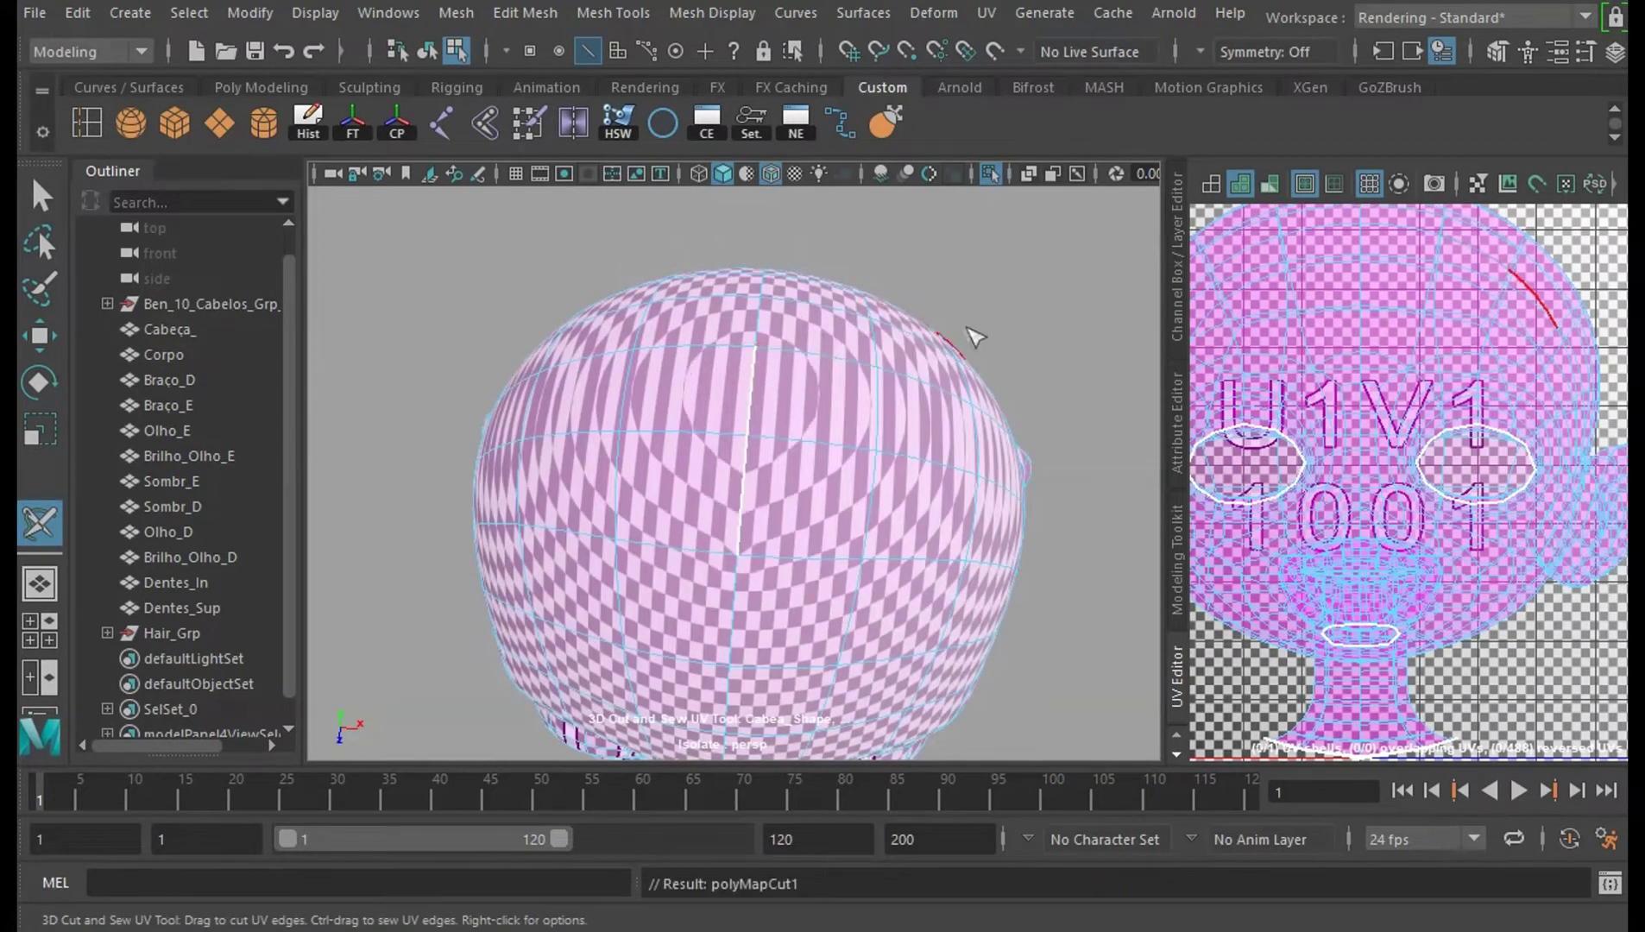
Extend the UV seam along the centre line down the back of the head to the neck opening.
{"action": "left_click_drag", "start_coordinate": [1025, 314], "coordinate": [822, 459], "text": "alt"}
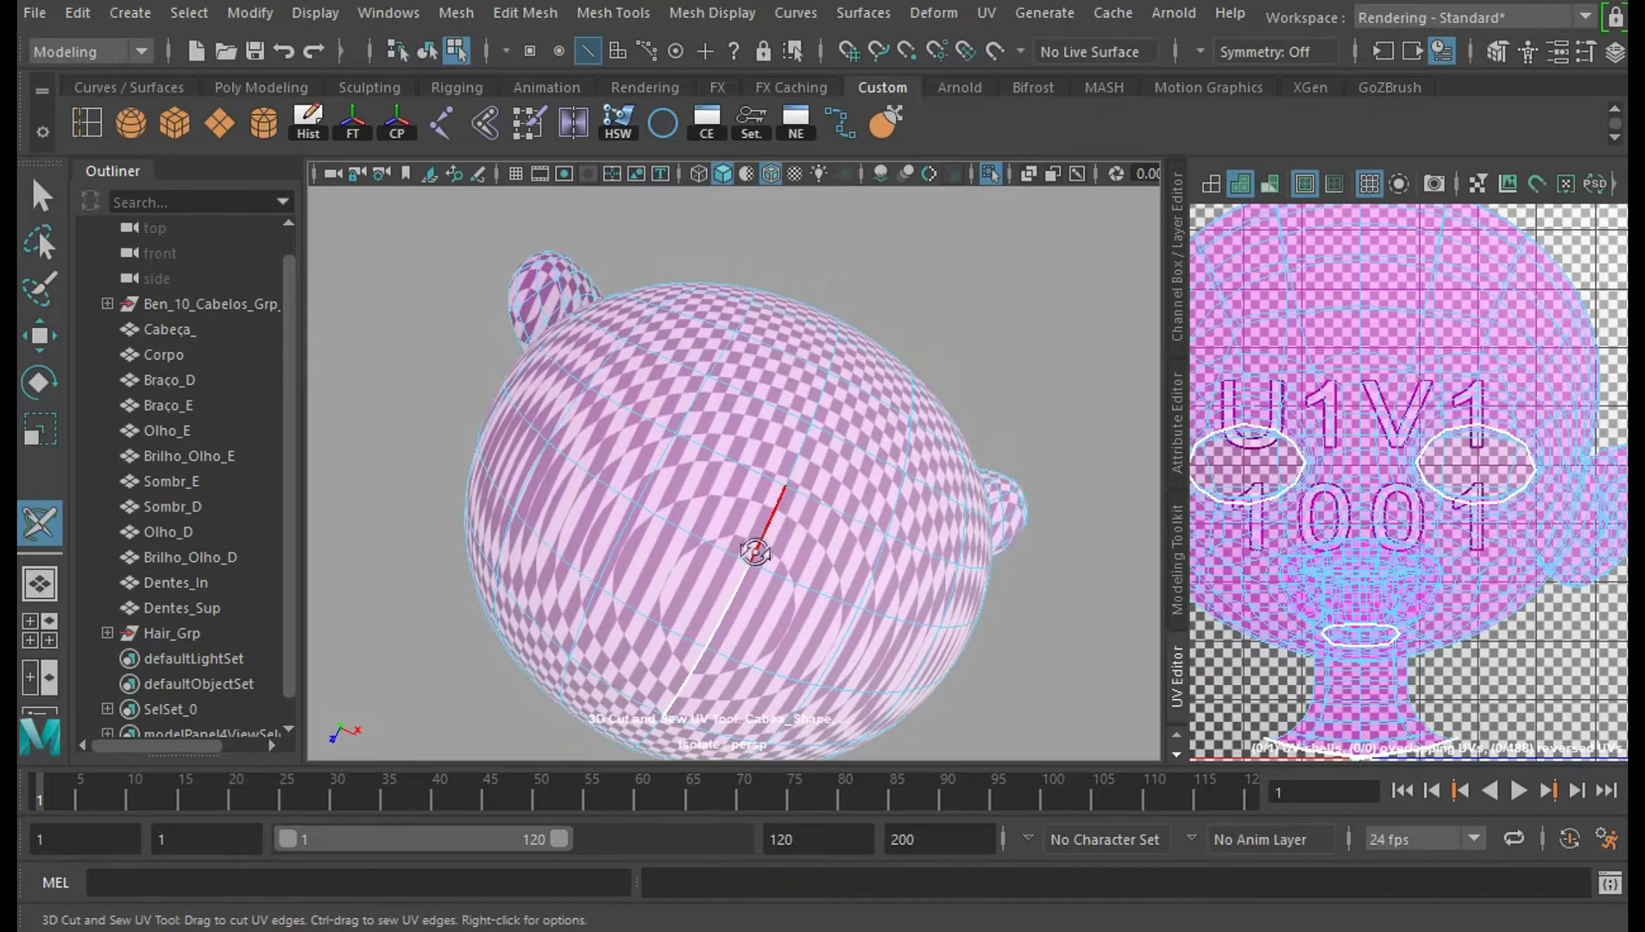
{"action": "left_click", "coordinate": [811, 457]}
{"action": "left_click_drag", "start_coordinate": [940, 357], "coordinate": [921, 450], "text": "alt"}
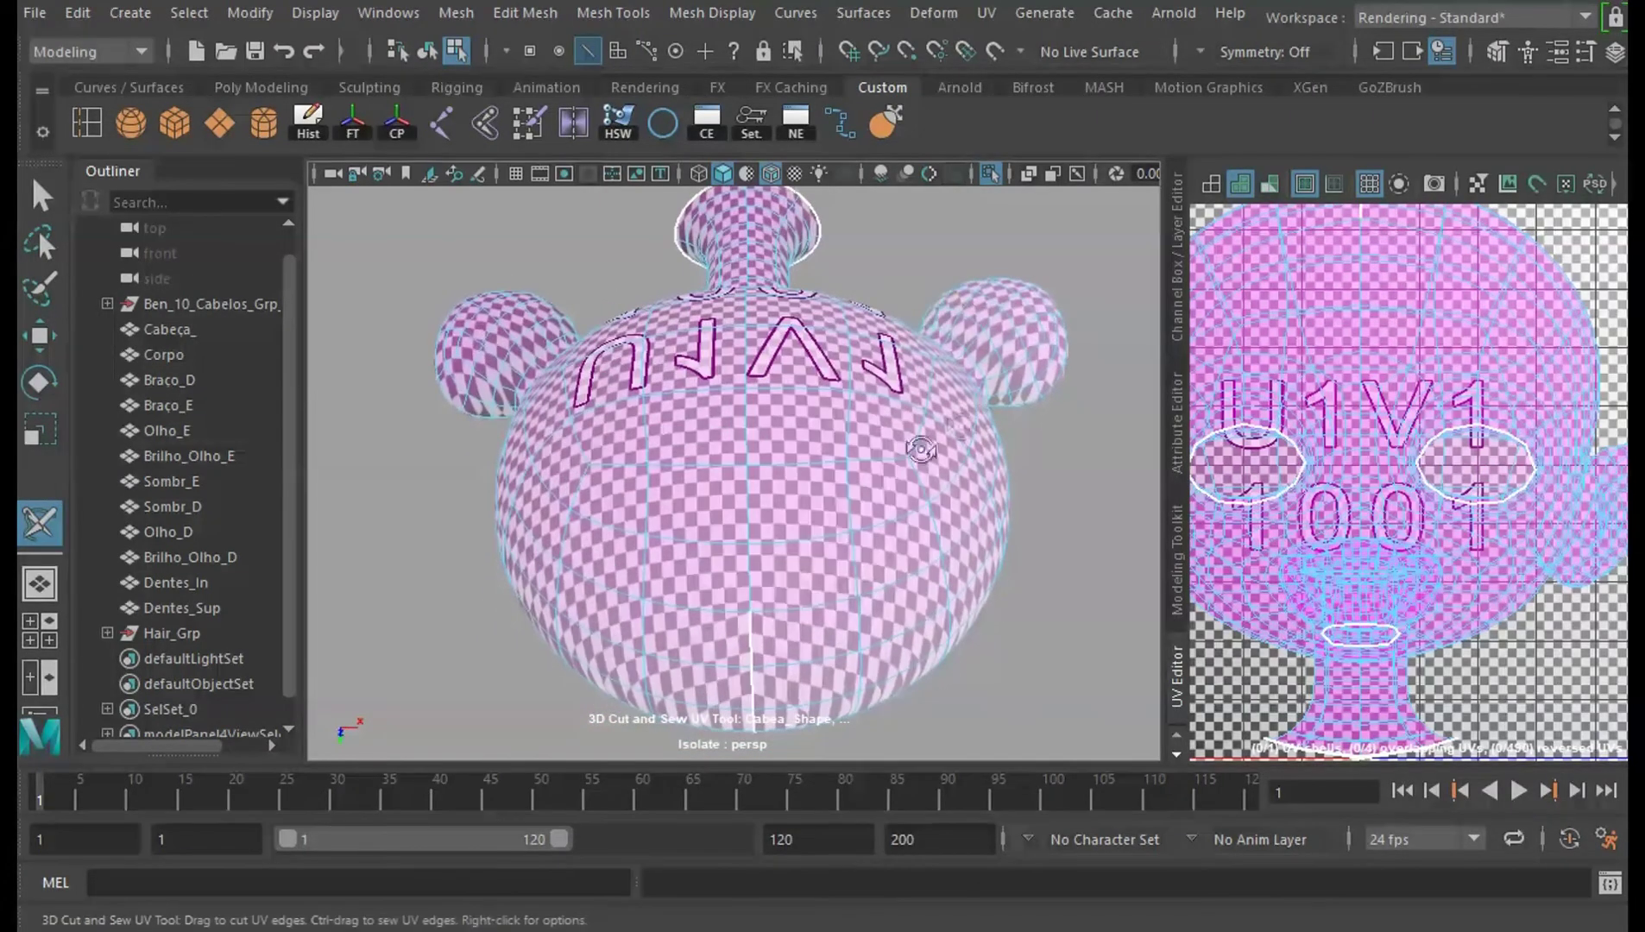
{"action": "left_click_drag", "start_coordinate": [752, 615], "coordinate": [758, 591]}
{"action": "left_click_drag", "start_coordinate": [747, 471], "coordinate": [788, 499]}
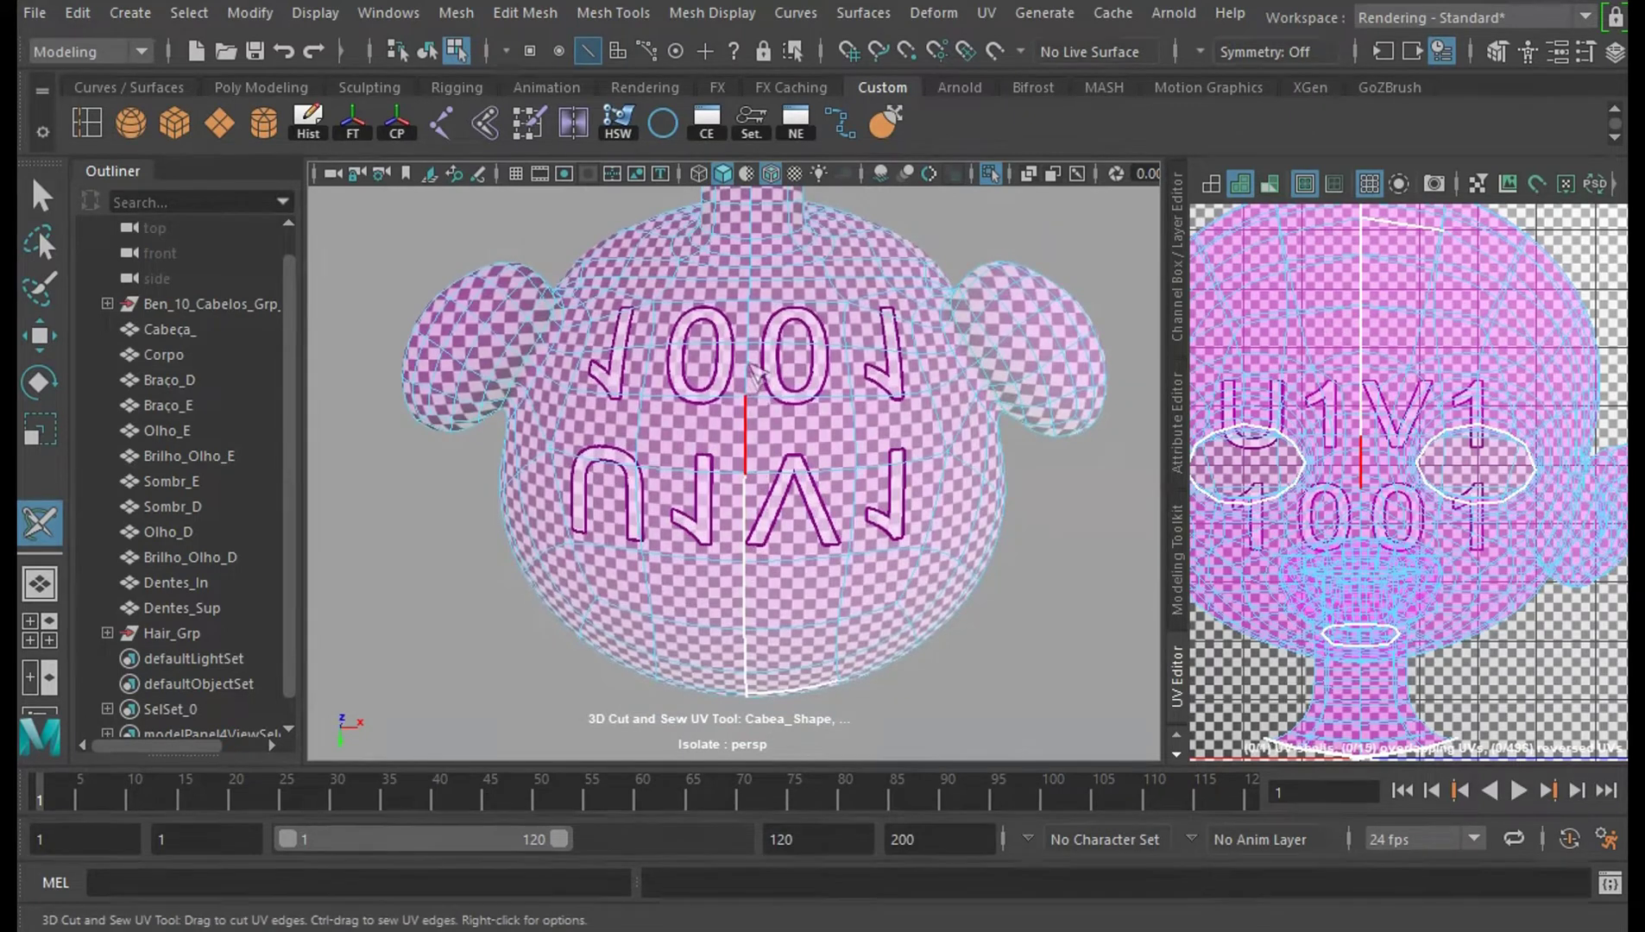
{"action": "left_click", "coordinate": [751, 263]}
{"action": "left_click_drag", "start_coordinate": [1137, 257], "coordinate": [1094, 372], "text": "alt"}
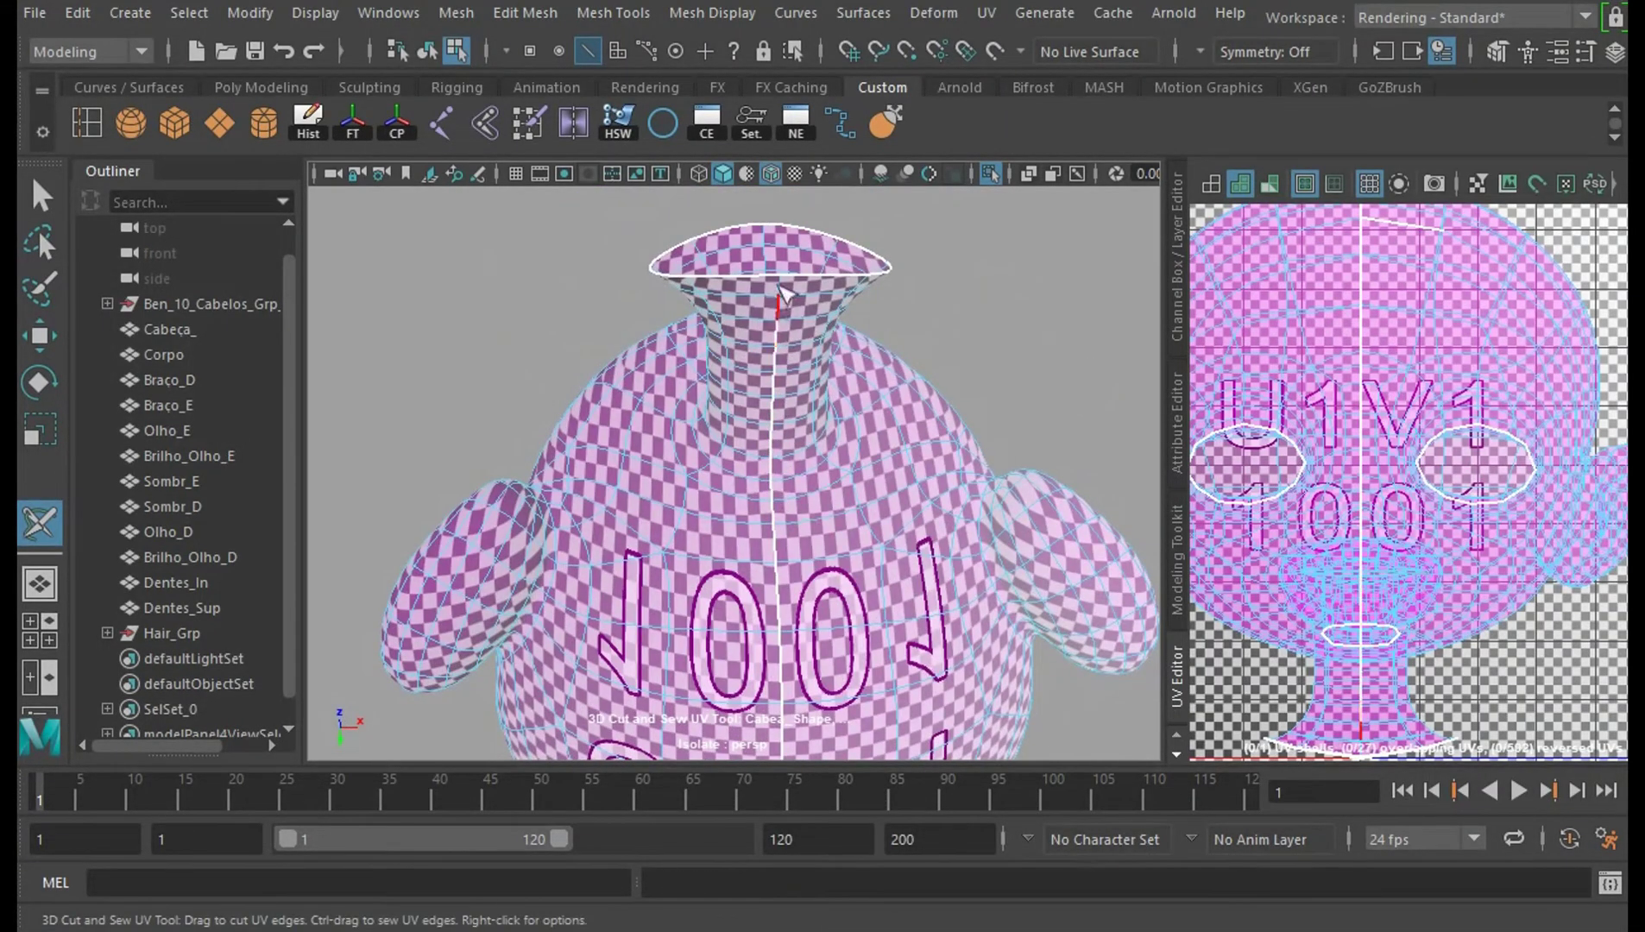
Cut a closed UV seam around the base of the character's left ear, sewing back any stray cuts.
{"action": "left_click_drag", "start_coordinate": [1094, 364], "coordinate": [876, 500], "text": "alt"}
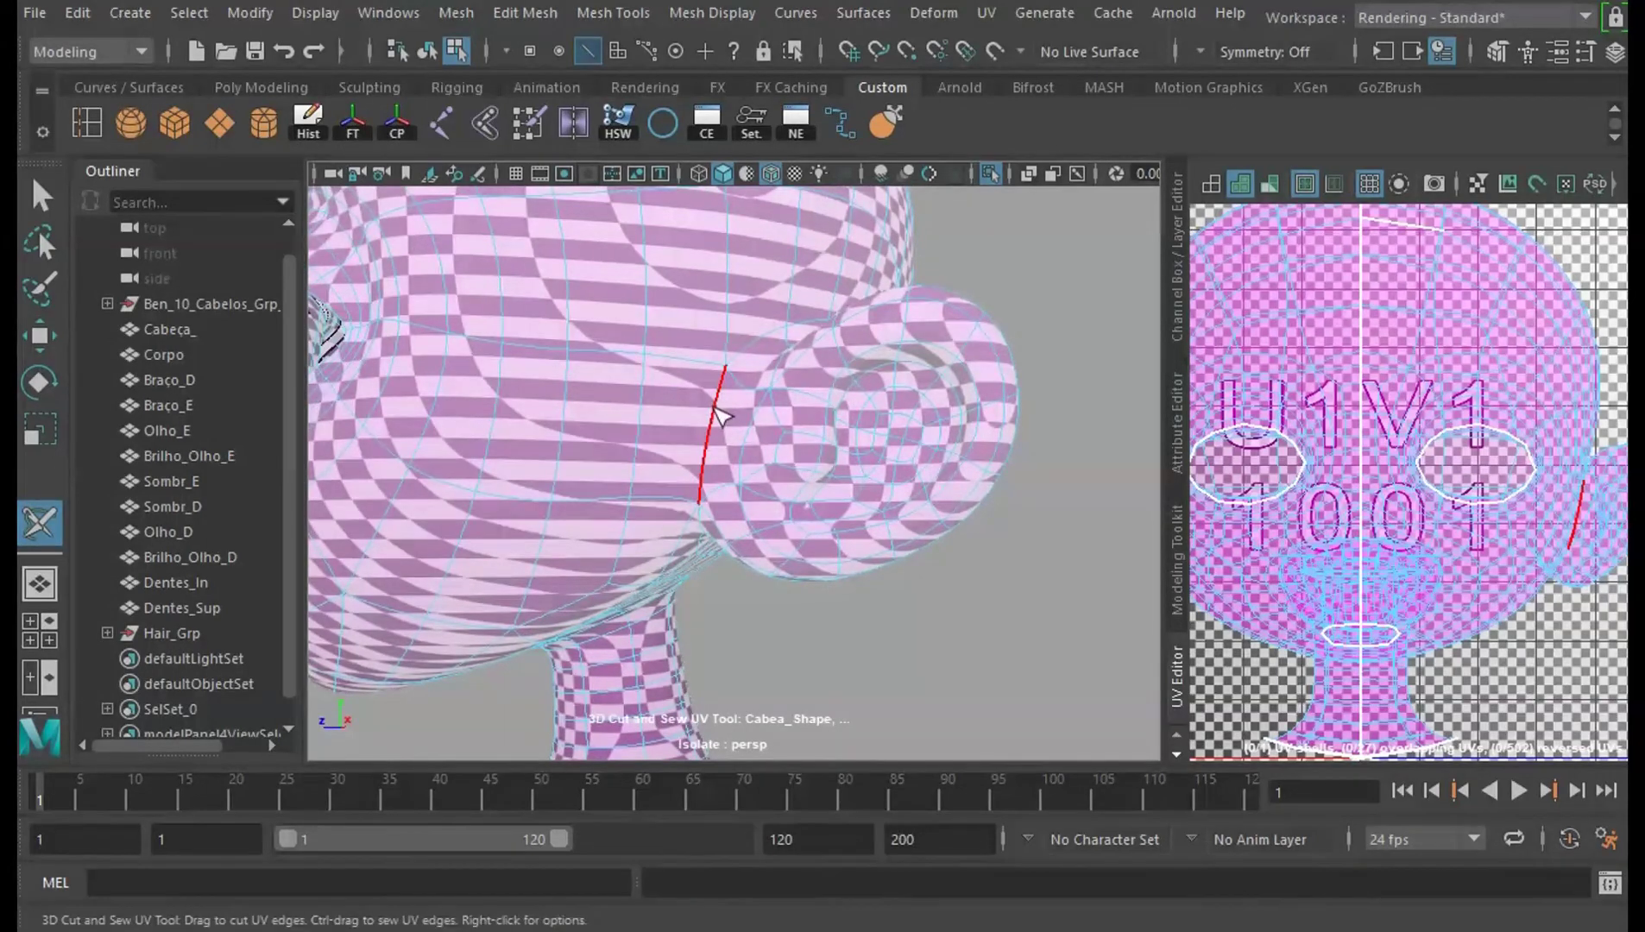
{"action": "left_click_drag", "start_coordinate": [719, 417], "coordinate": [757, 342]}
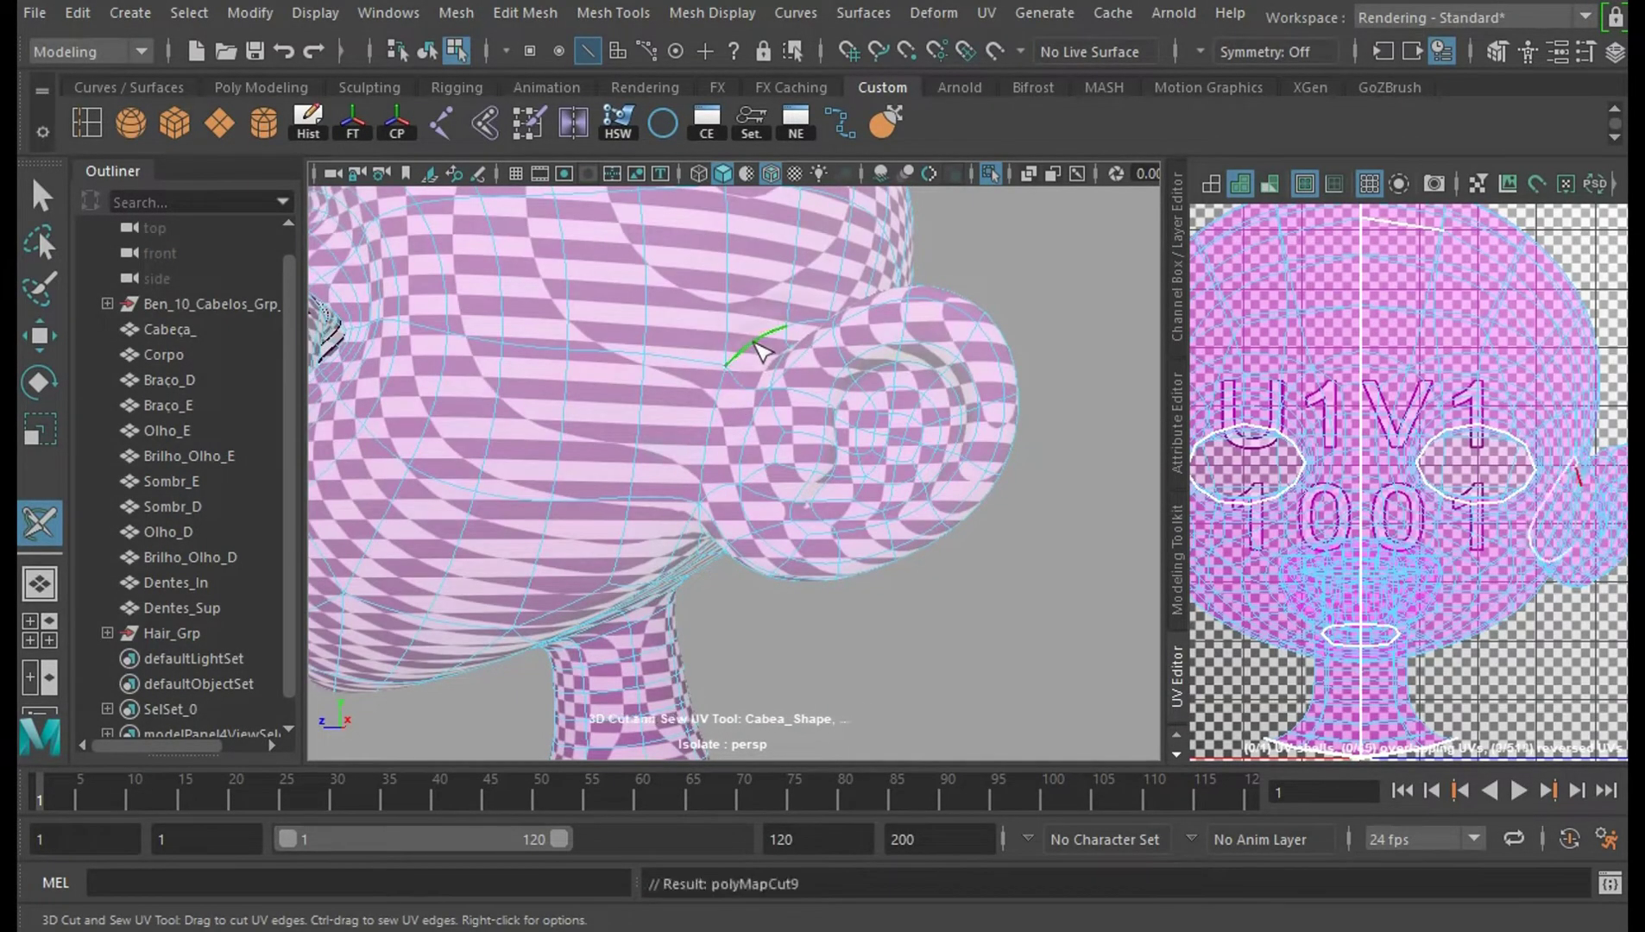
{"action": "left_click_drag", "start_coordinate": [936, 448], "coordinate": [1021, 423], "text": "alt"}
{"action": "left_click_drag", "start_coordinate": [1031, 360], "coordinate": [1061, 385], "text": "alt"}
{"action": "right_click_drag", "start_coordinate": [1060, 385], "coordinate": [895, 336], "text": "alt"}
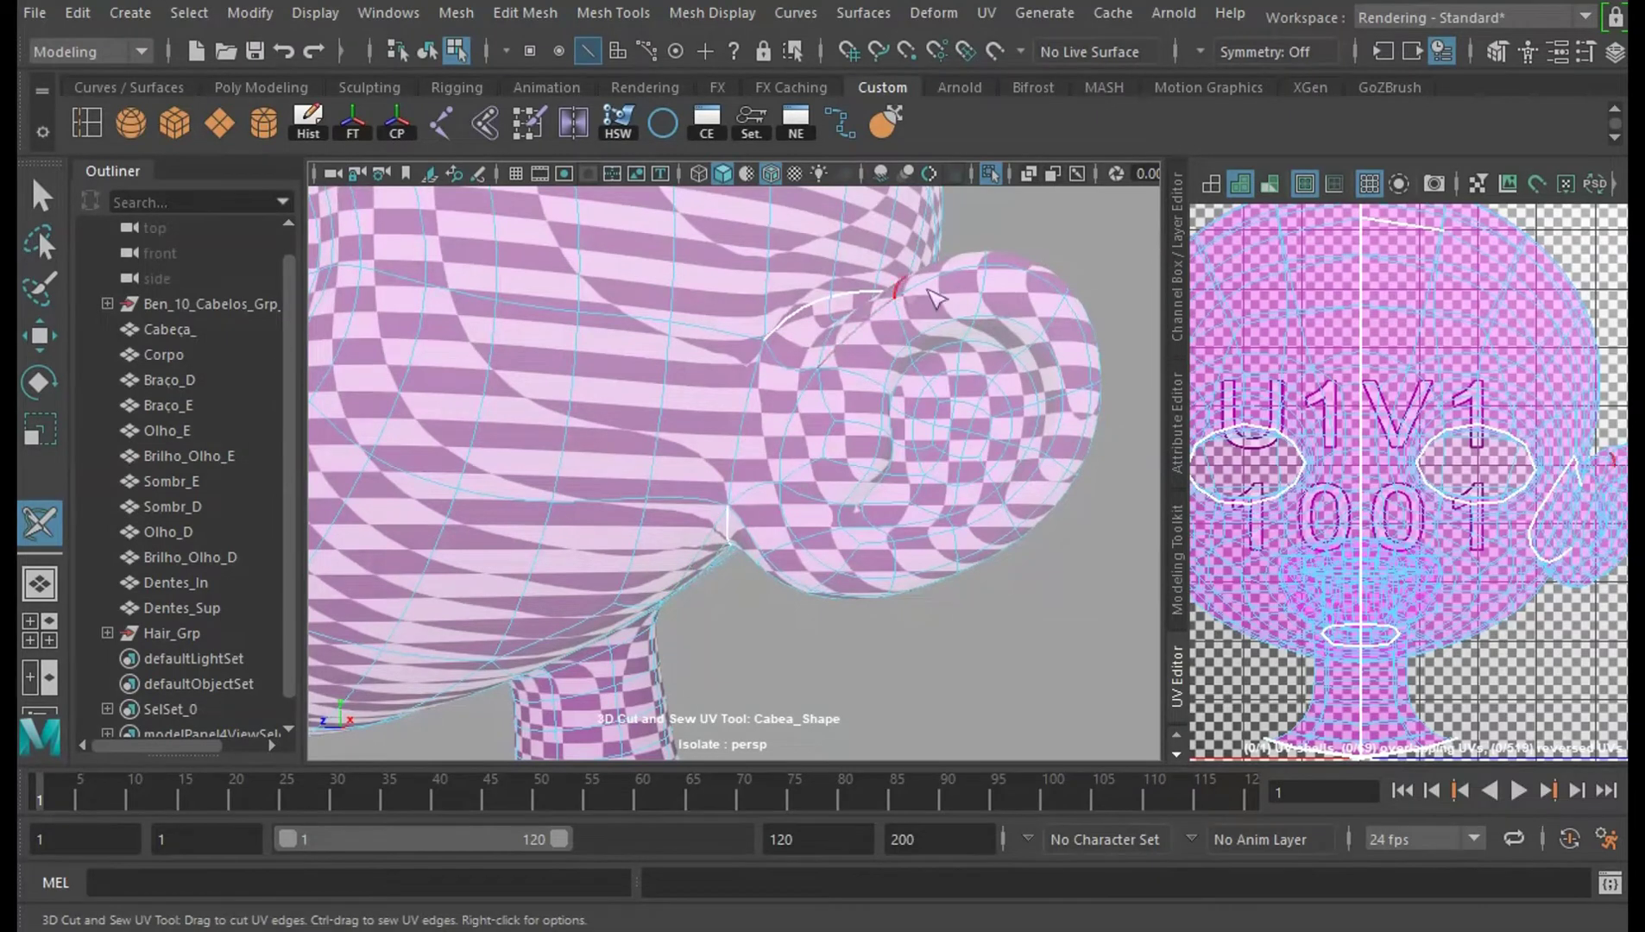
{"action": "left_click_drag", "start_coordinate": [1079, 656], "coordinate": [1070, 591], "text": "alt"}
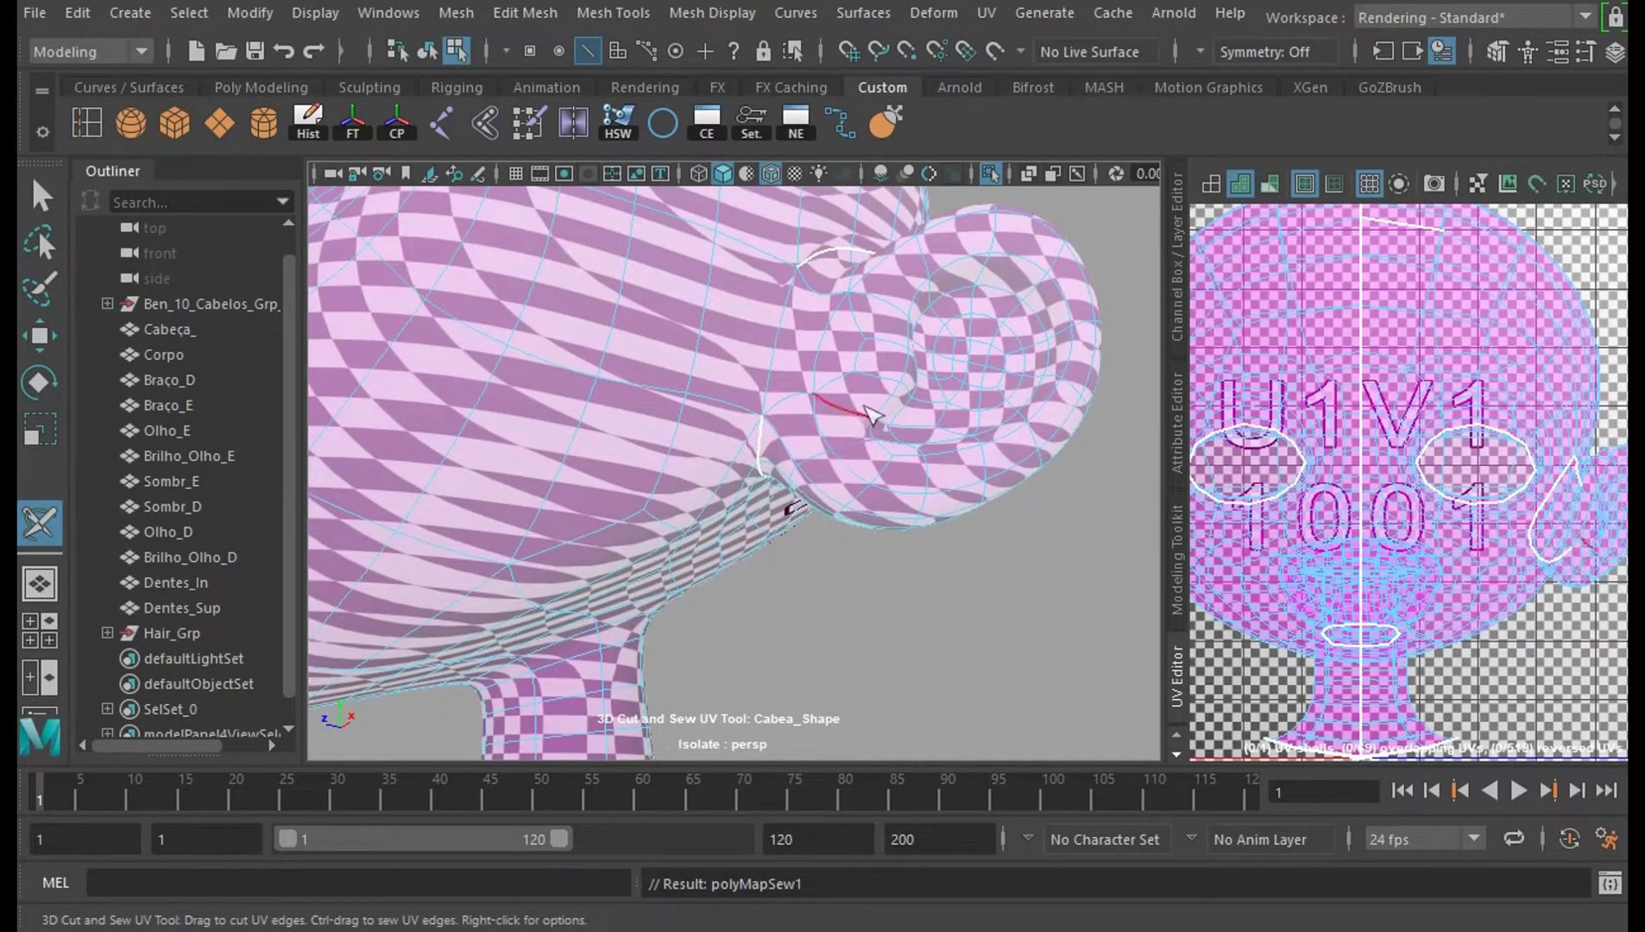
{"action": "left_click_drag", "start_coordinate": [787, 321], "coordinate": [785, 328]}
{"action": "left_click_drag", "start_coordinate": [782, 506], "coordinate": [993, 429], "text": "alt"}
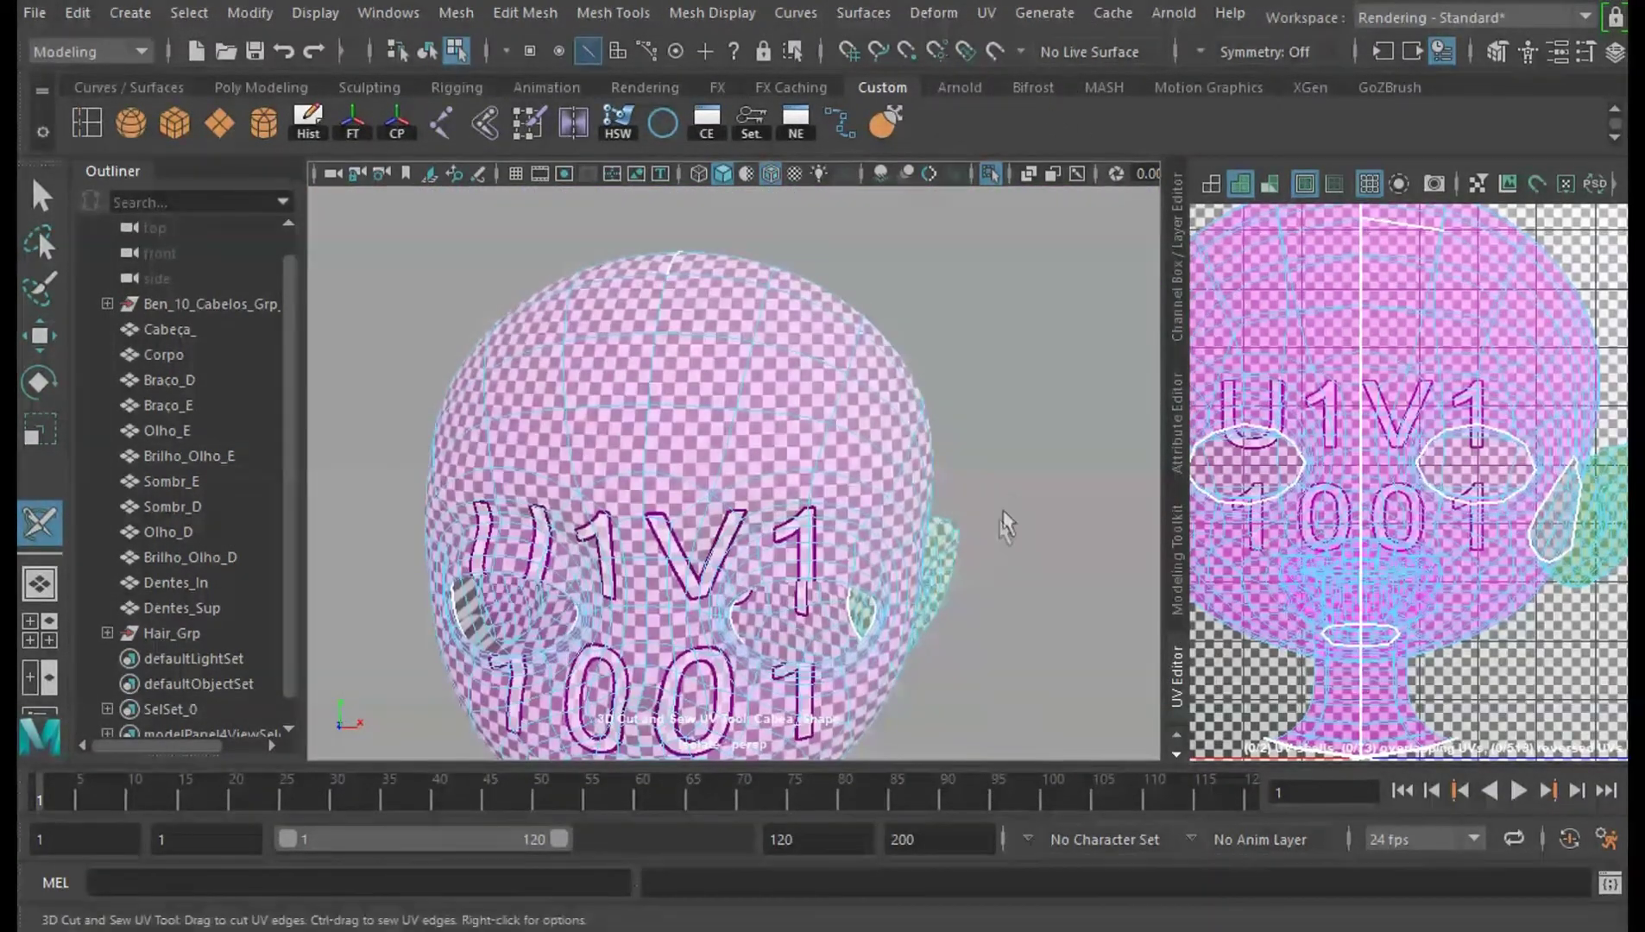
Cut a closed UV seam around the base of the character's right ear, sewing back any stray cut.
{"action": "middle_click_drag", "start_coordinate": [1001, 518], "coordinate": [1086, 306], "text": "alt"}
{"action": "left_click_drag", "start_coordinate": [897, 552], "coordinate": [1100, 570], "text": "alt"}
{"action": "middle_click_drag", "start_coordinate": [889, 586], "coordinate": [949, 481], "text": "alt"}
{"action": "scroll", "coordinate": [949, 481], "scroll_direction": "up", "scroll_amount": 3}
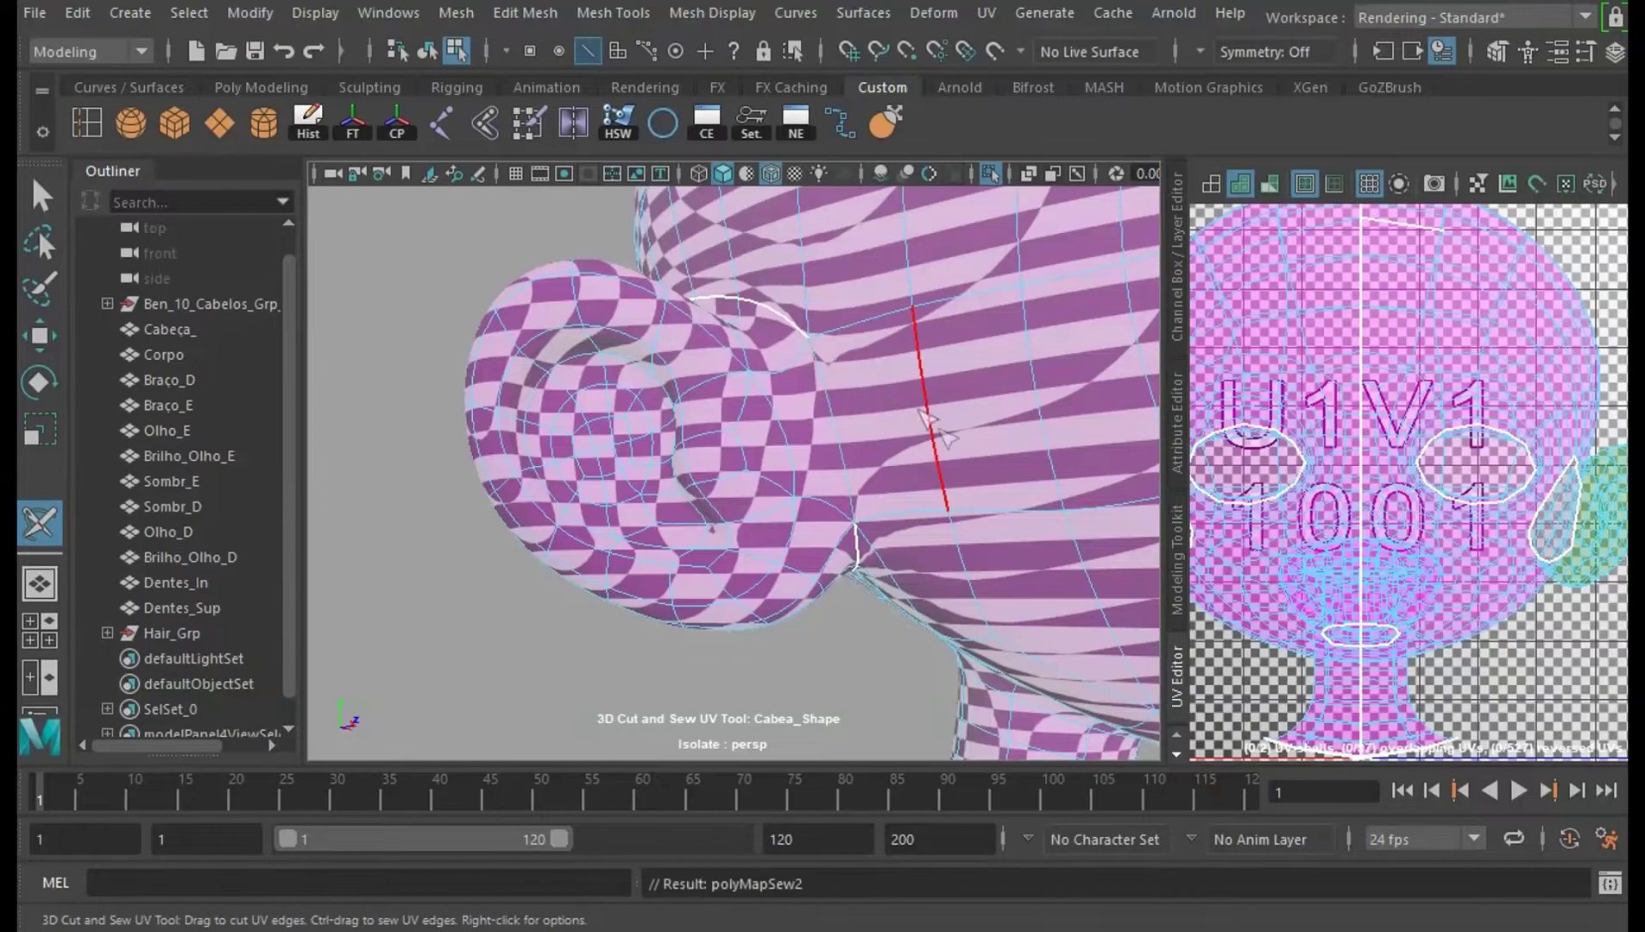
{"action": "mouse_move", "coordinate": [958, 487]}
{"action": "right_mouse_down", "text": "alt"}
{"action": "mouse_move", "coordinate": [919, 414]}
{"action": "mouse_move", "coordinate": [948, 478]}
{"action": "right_mouse_up", "text": "alt"}
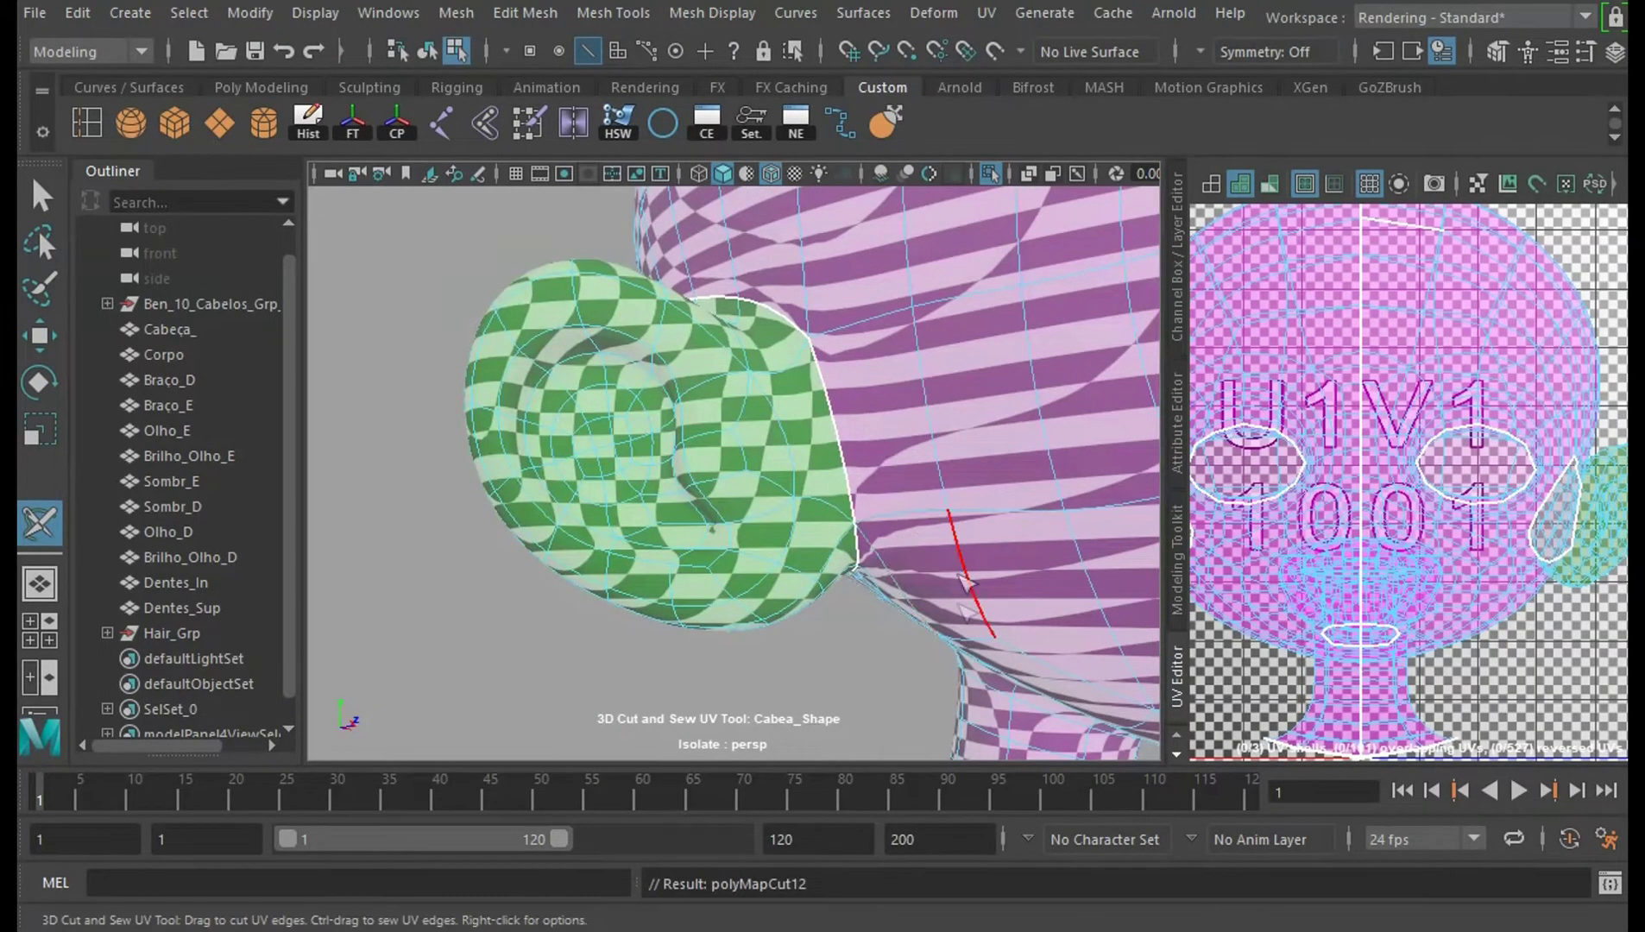
{"action": "left_click_drag", "start_coordinate": [964, 586], "coordinate": [1061, 595], "text": "alt"}
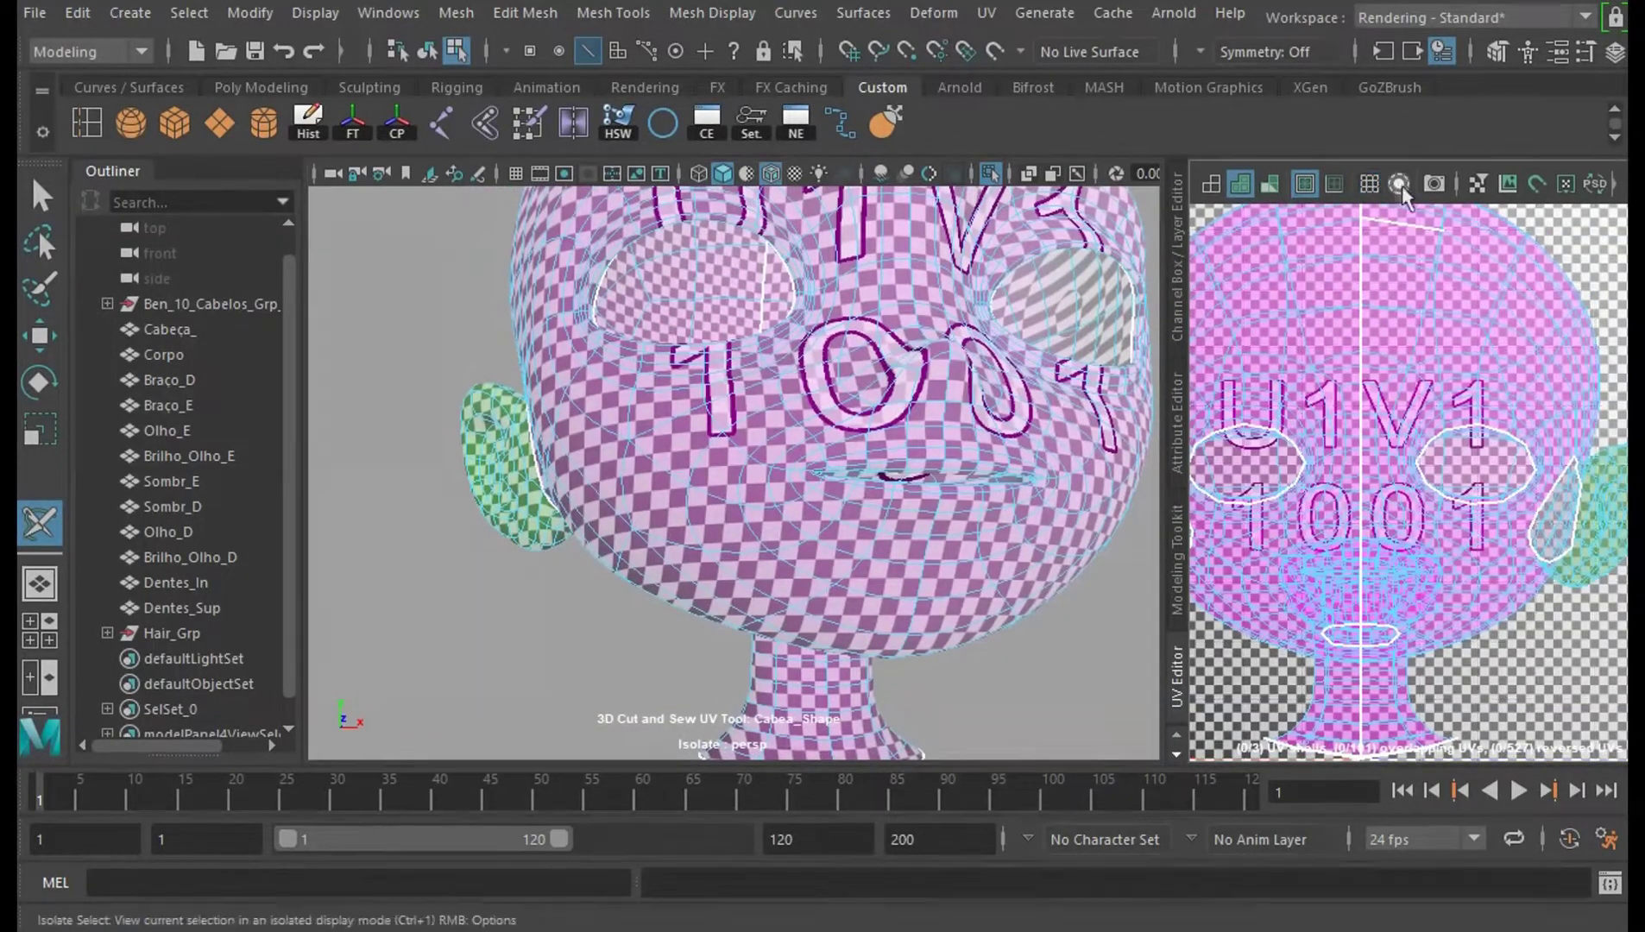
Toggle the UV Editor's grid back on and frame the head's UV shells within the U1V1 tile.
{"action": "left_click", "coordinate": [1368, 183]}
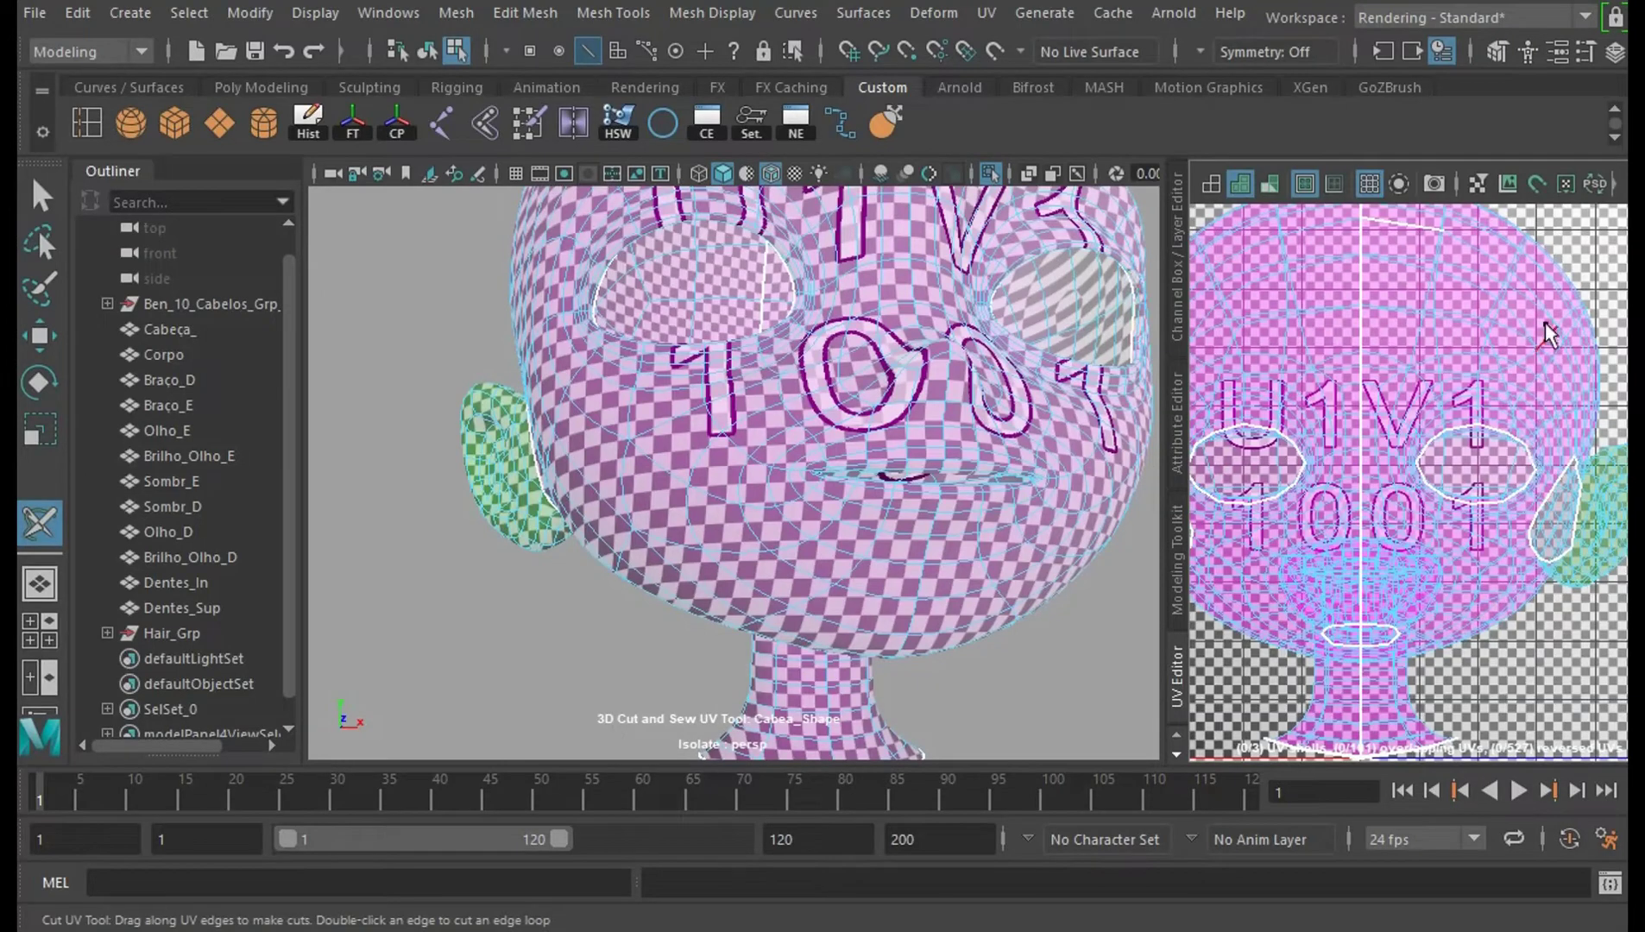
{"action": "scroll", "coordinate": [1534, 632], "scroll_direction": "down", "scroll_amount": 6}
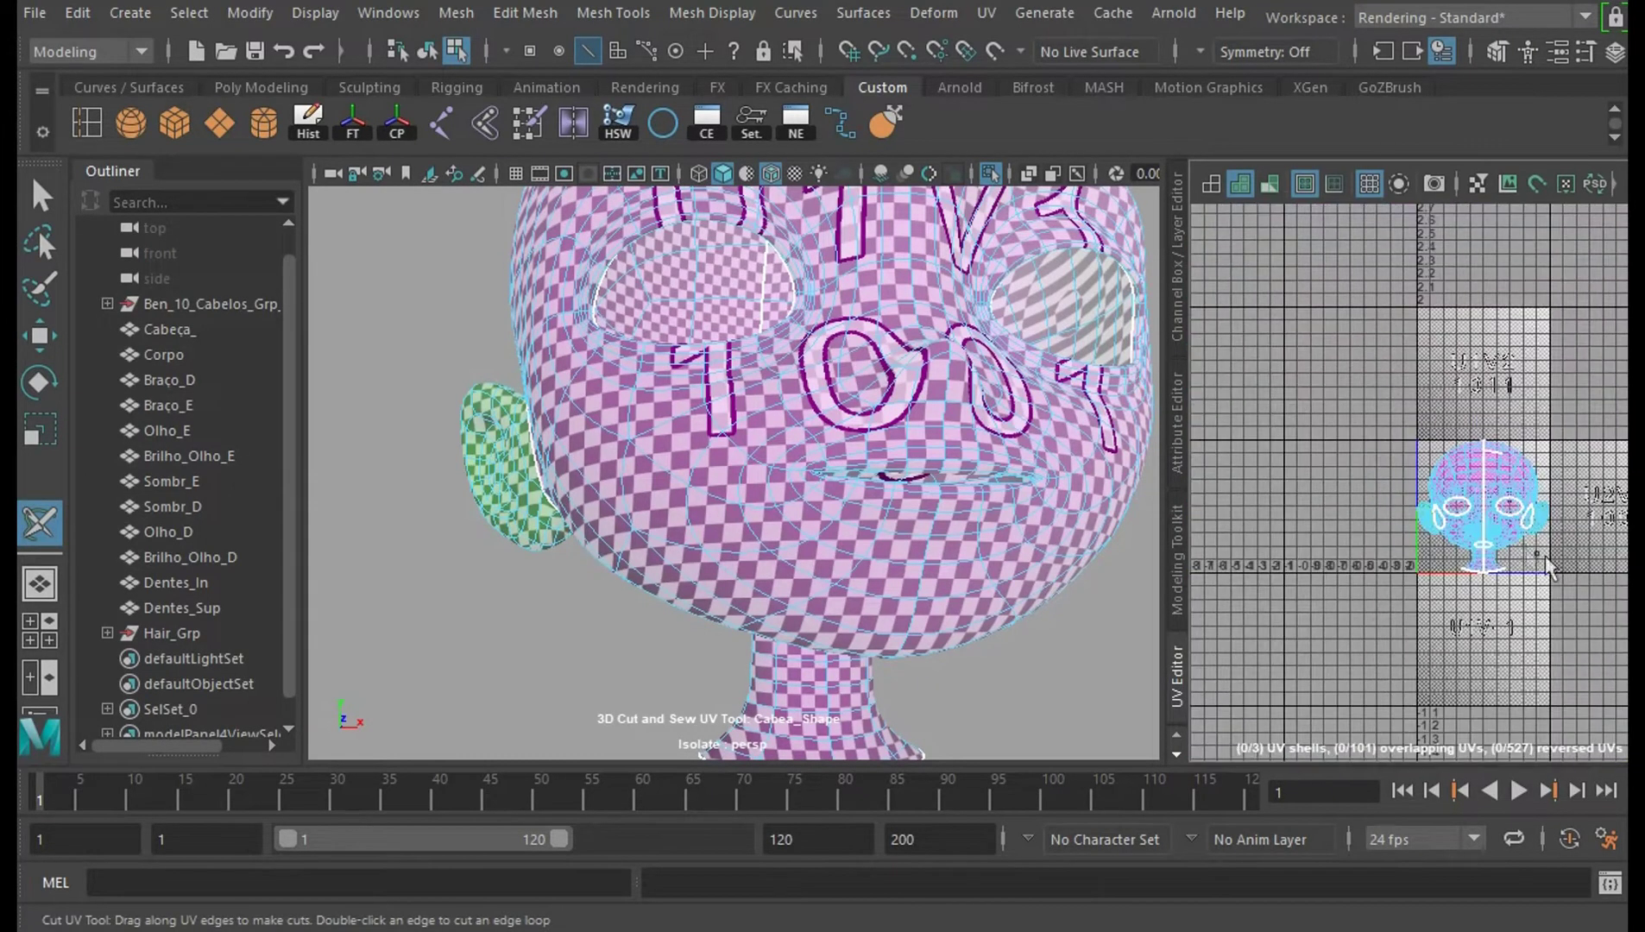
{"action": "key", "text": "space"}
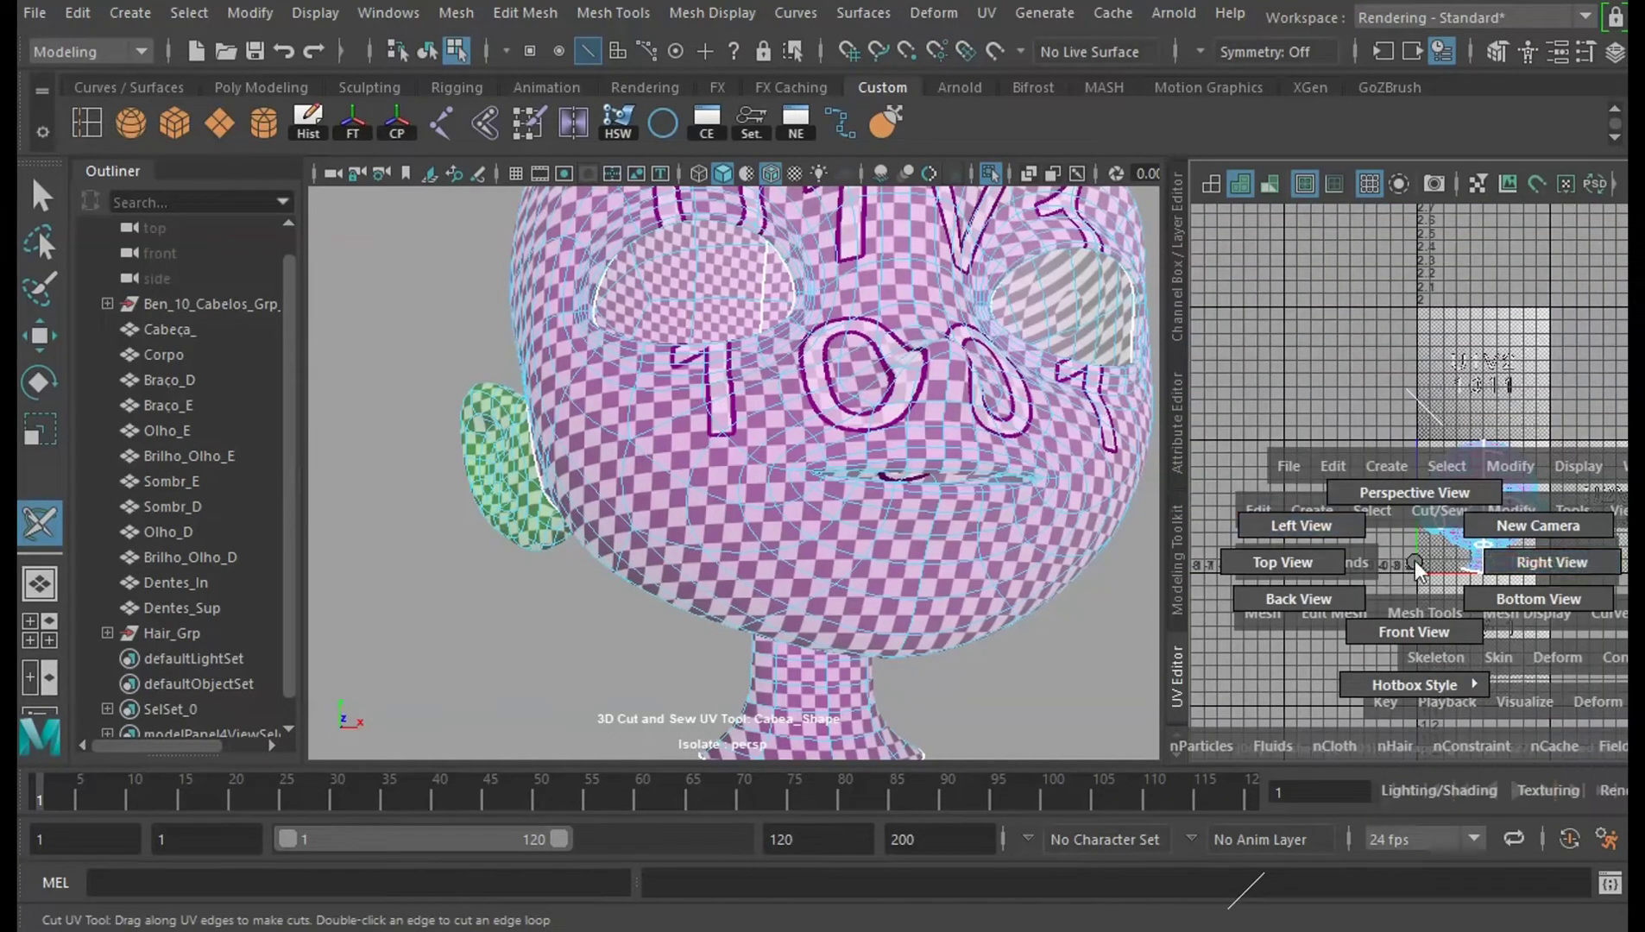
{"action": "scroll", "coordinate": [1494, 589], "scroll_direction": "up", "scroll_amount": 6}
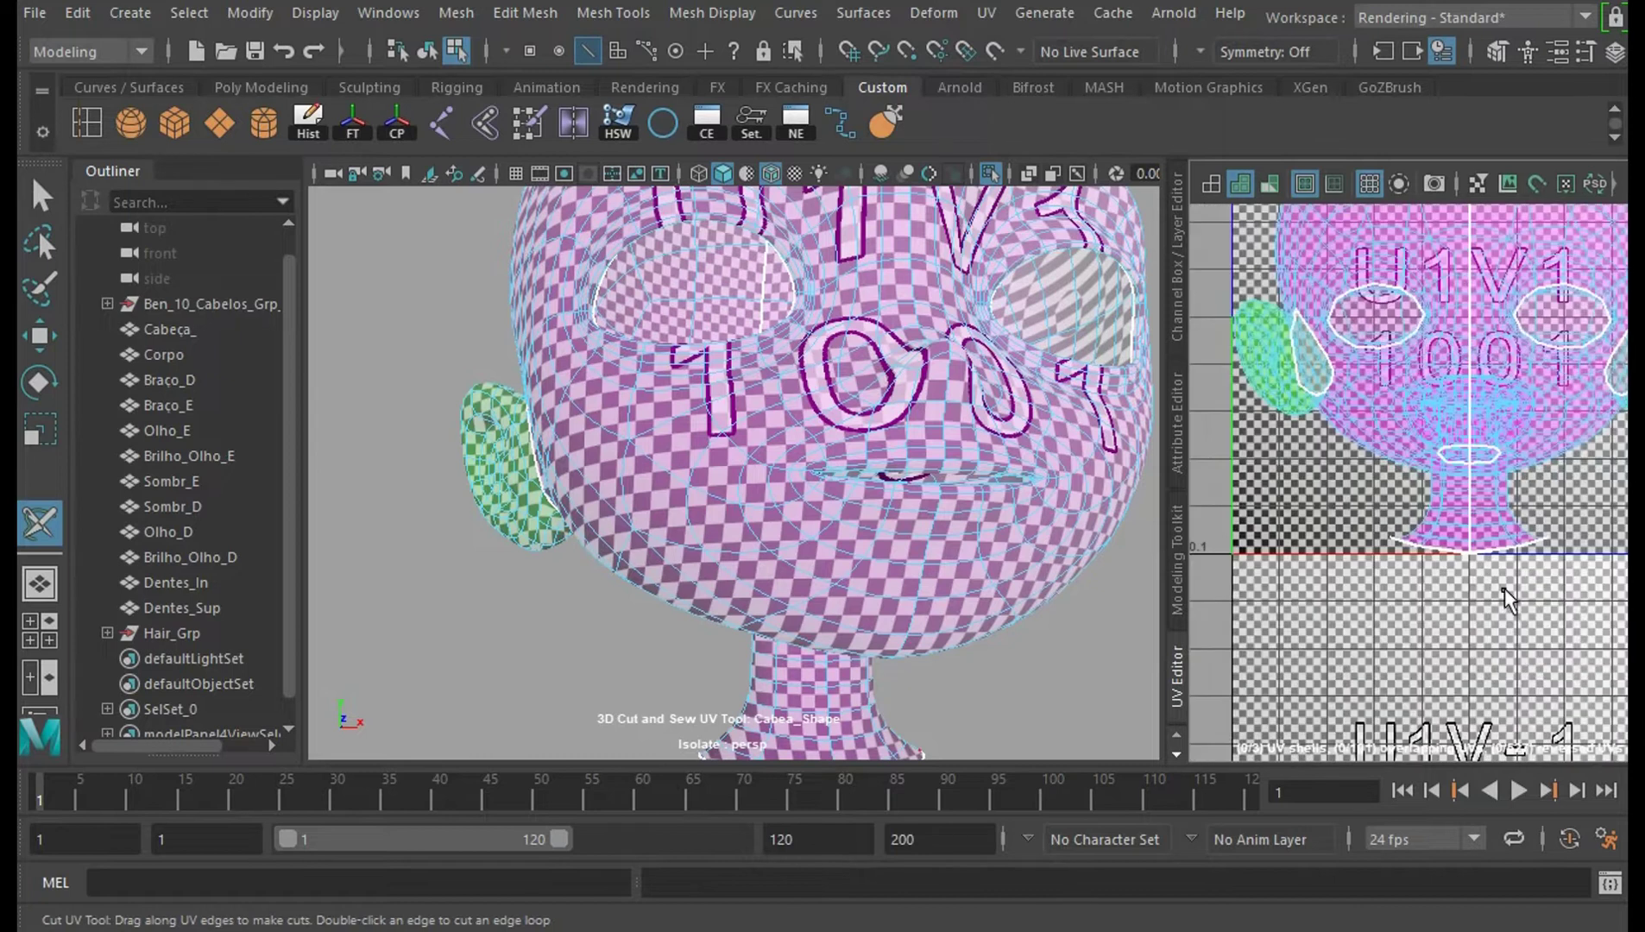
{"action": "key", "text": "space"}
{"action": "middle_click_drag", "start_coordinate": [1487, 593], "coordinate": [1422, 710], "text": "alt"}
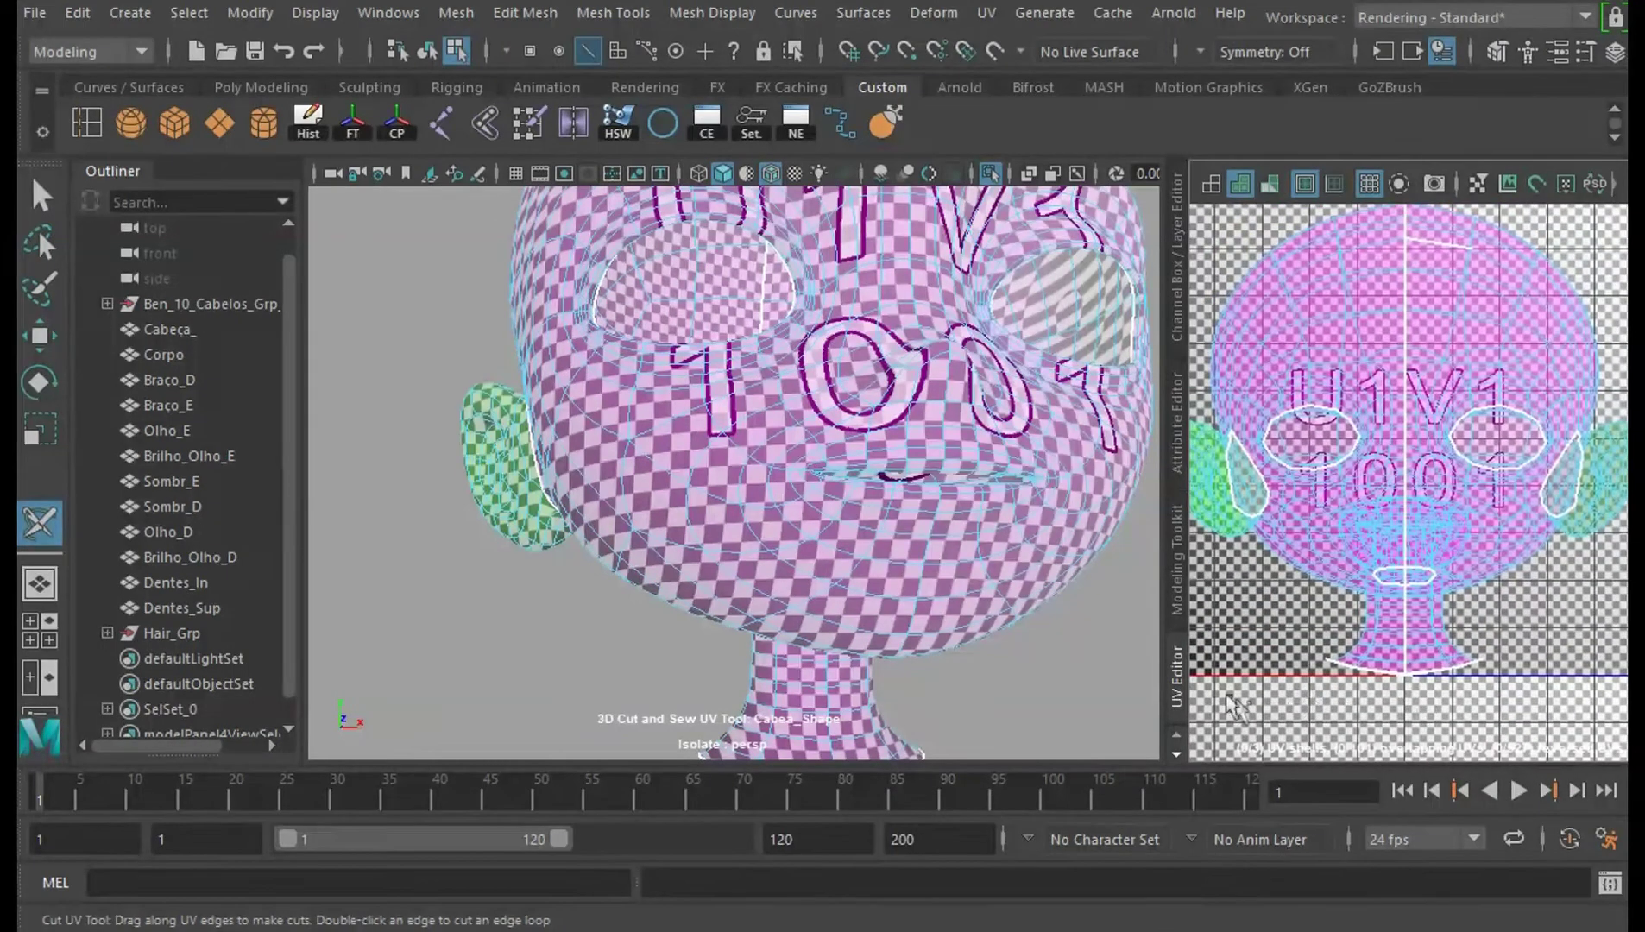
Toggle the texture borders off and on, and switch the UV shells from multi-color to standard shaded display.
{"action": "left_click", "coordinate": [1300, 179]}
{"action": "left_click", "coordinate": [1300, 180]}
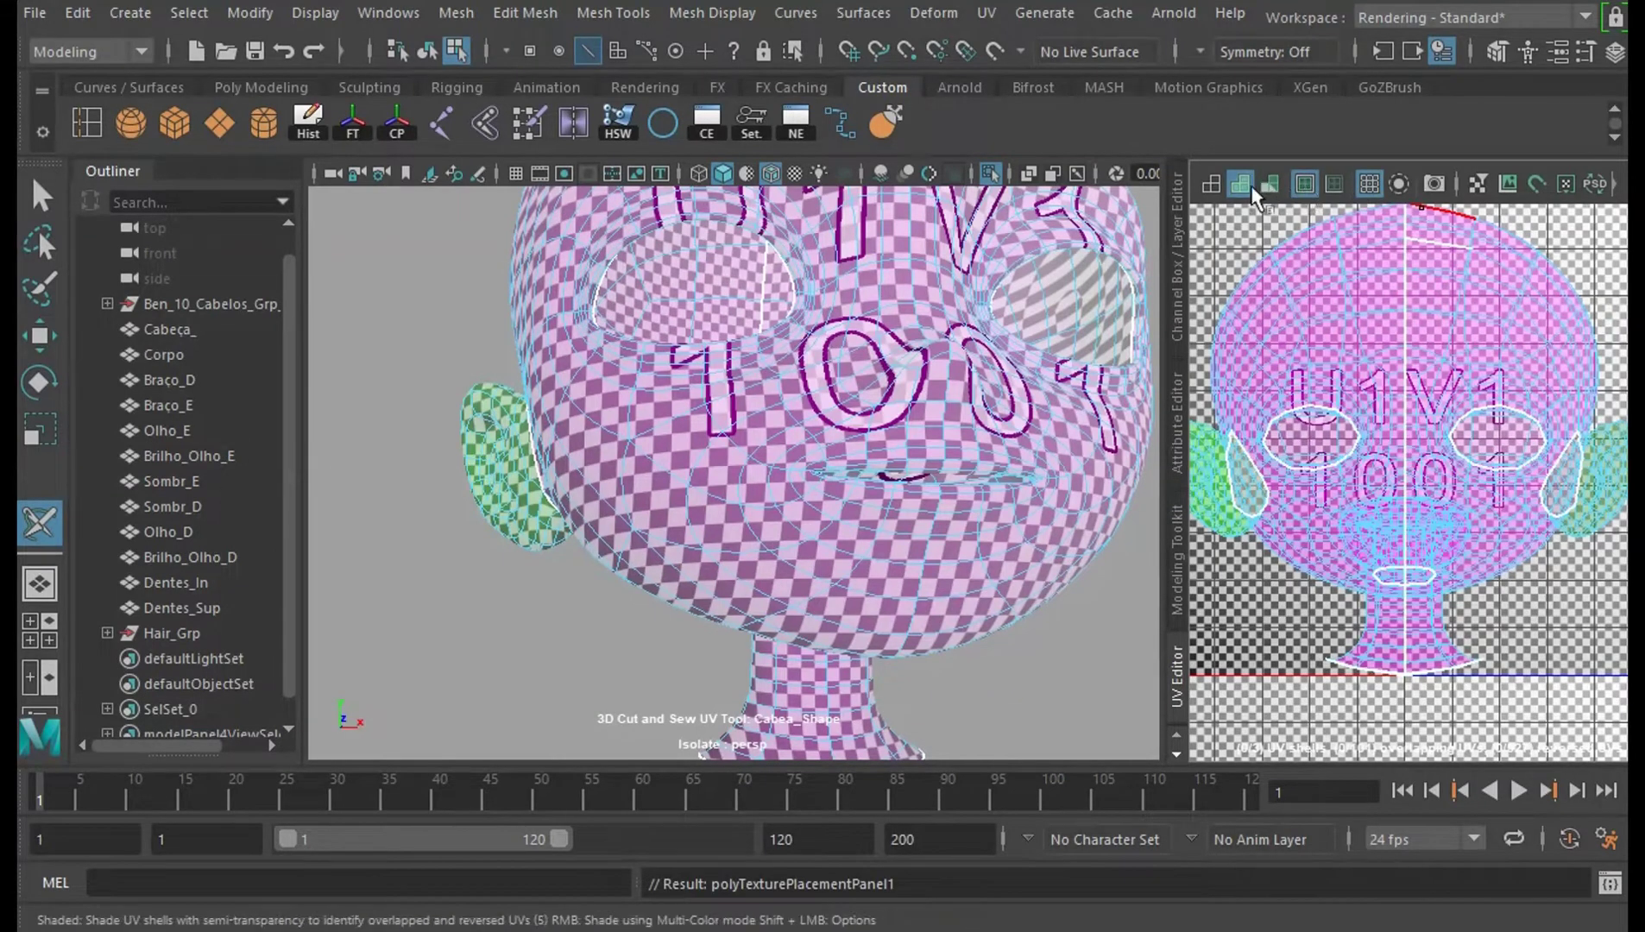
{"action": "left_click", "coordinate": [1241, 185]}
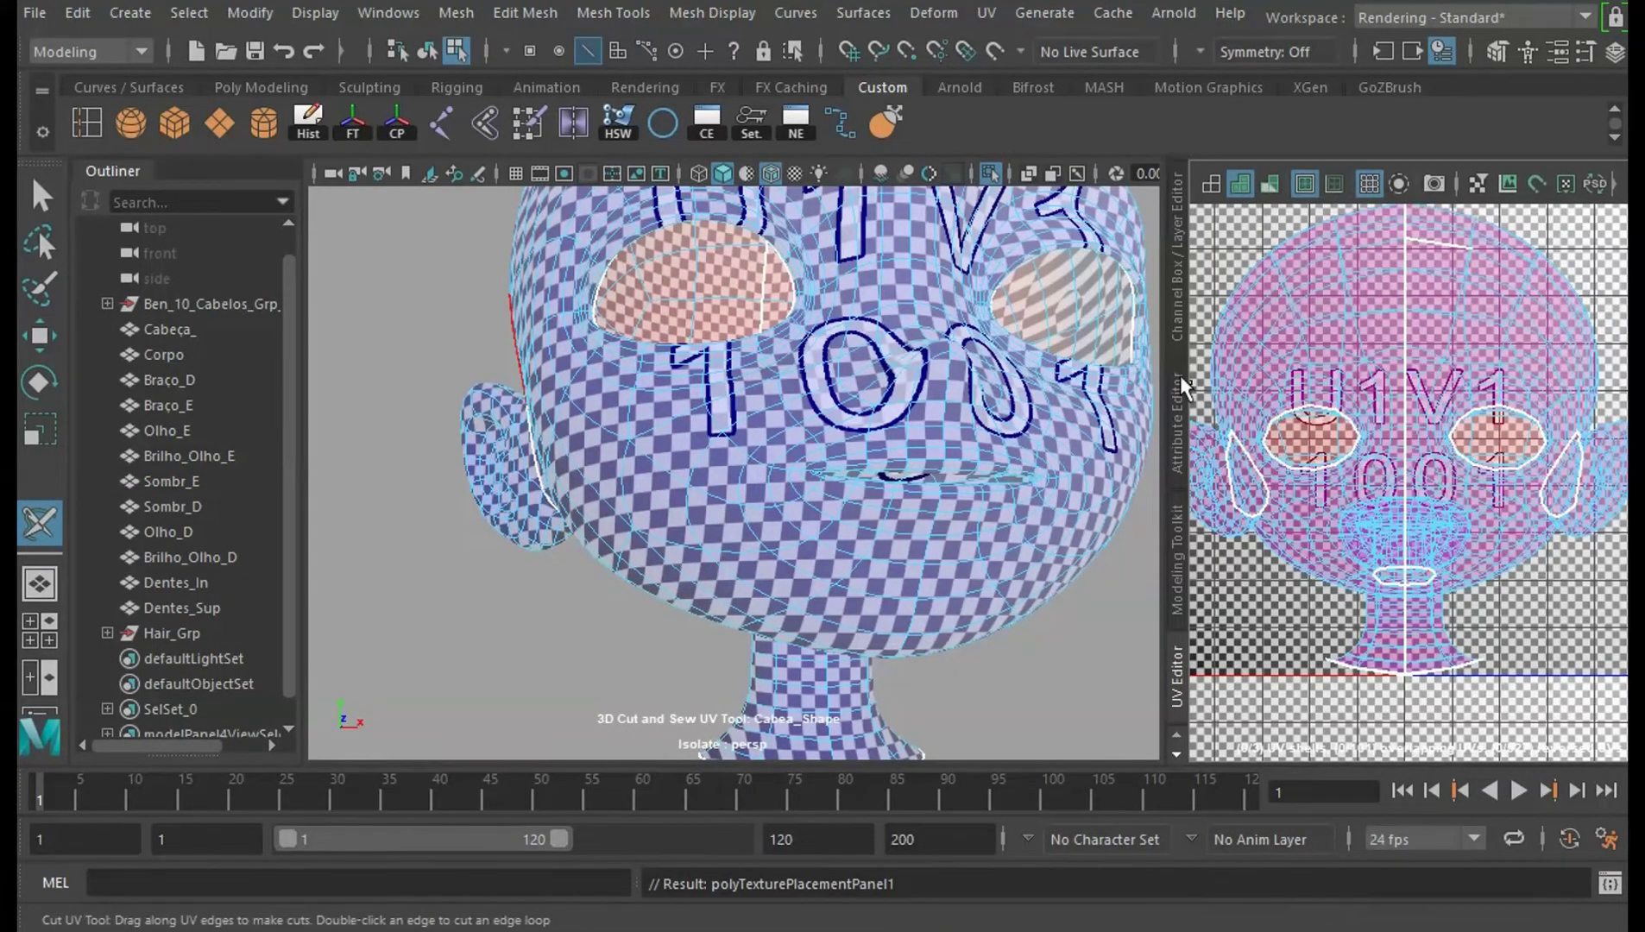
{"action": "scroll", "coordinate": [1447, 631], "scroll_direction": "down", "scroll_amount": 5}
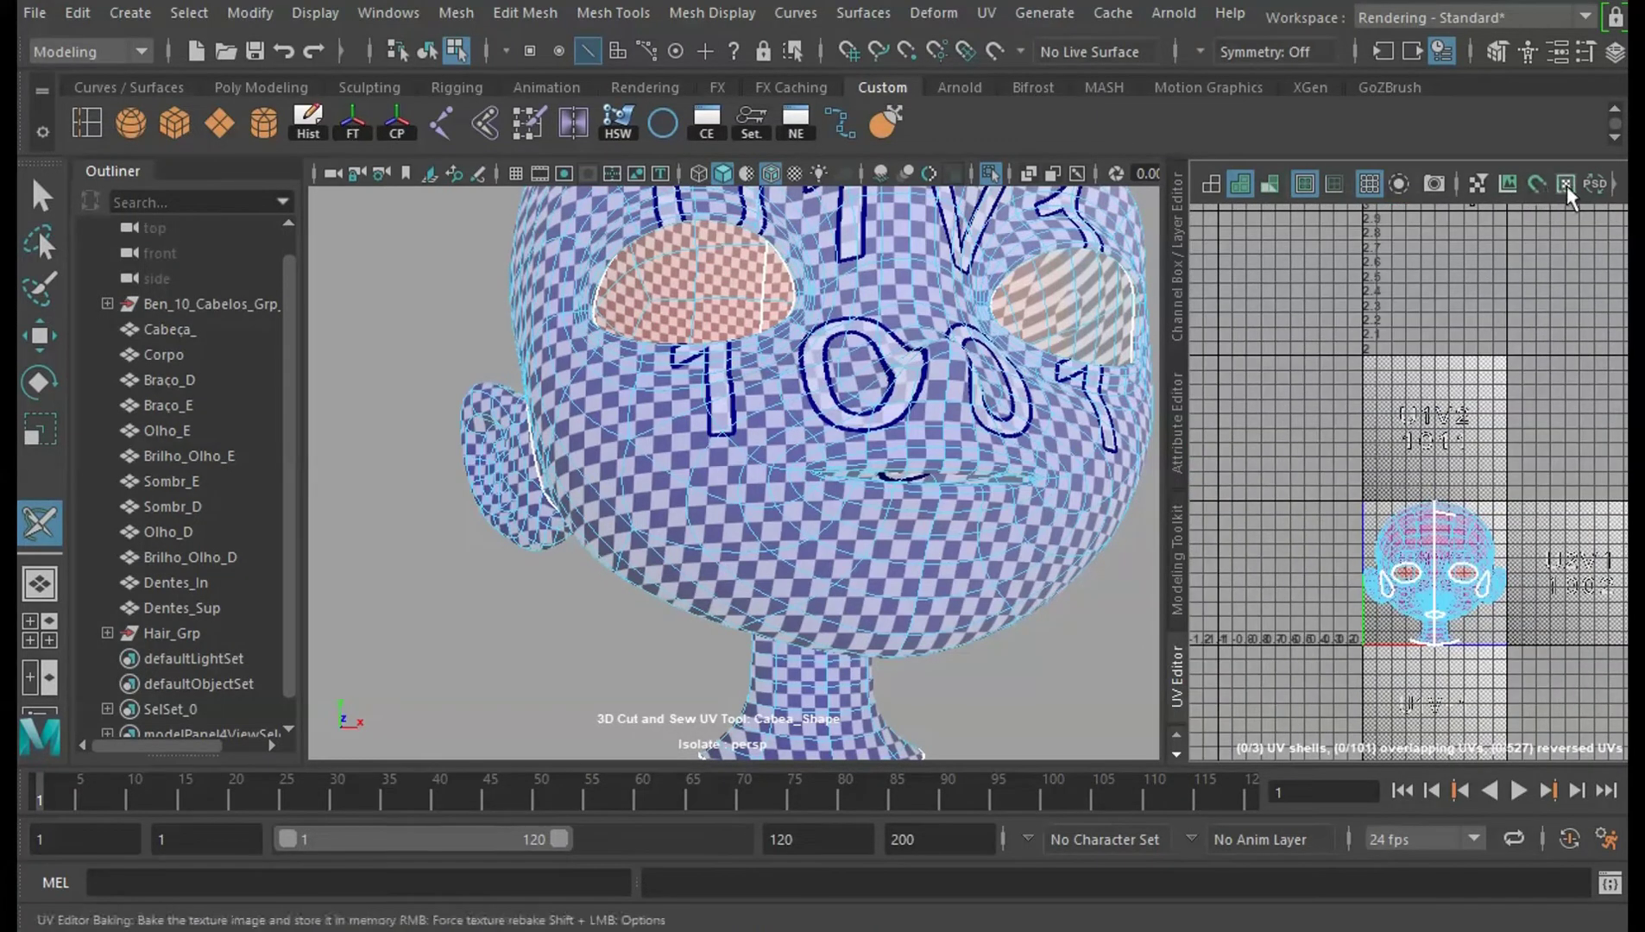
{"action": "left_click", "coordinate": [1565, 186]}
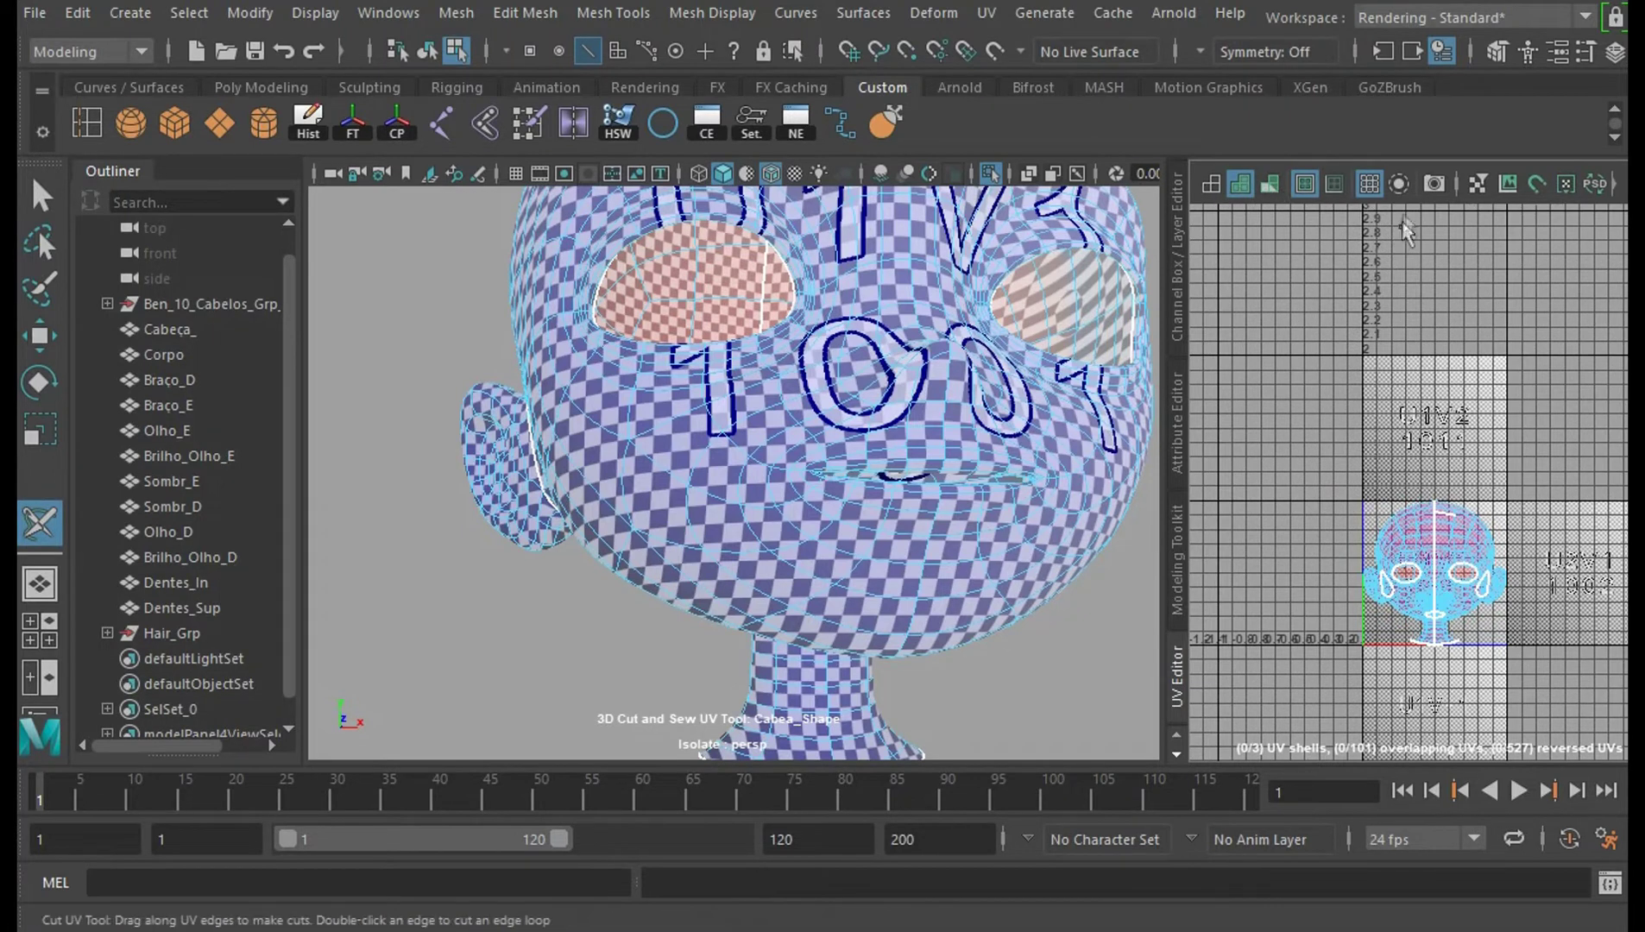
{"action": "left_click", "coordinate": [1612, 185]}
{"action": "left_click", "coordinate": [1610, 185]}
{"action": "left_click", "coordinate": [1613, 185]}
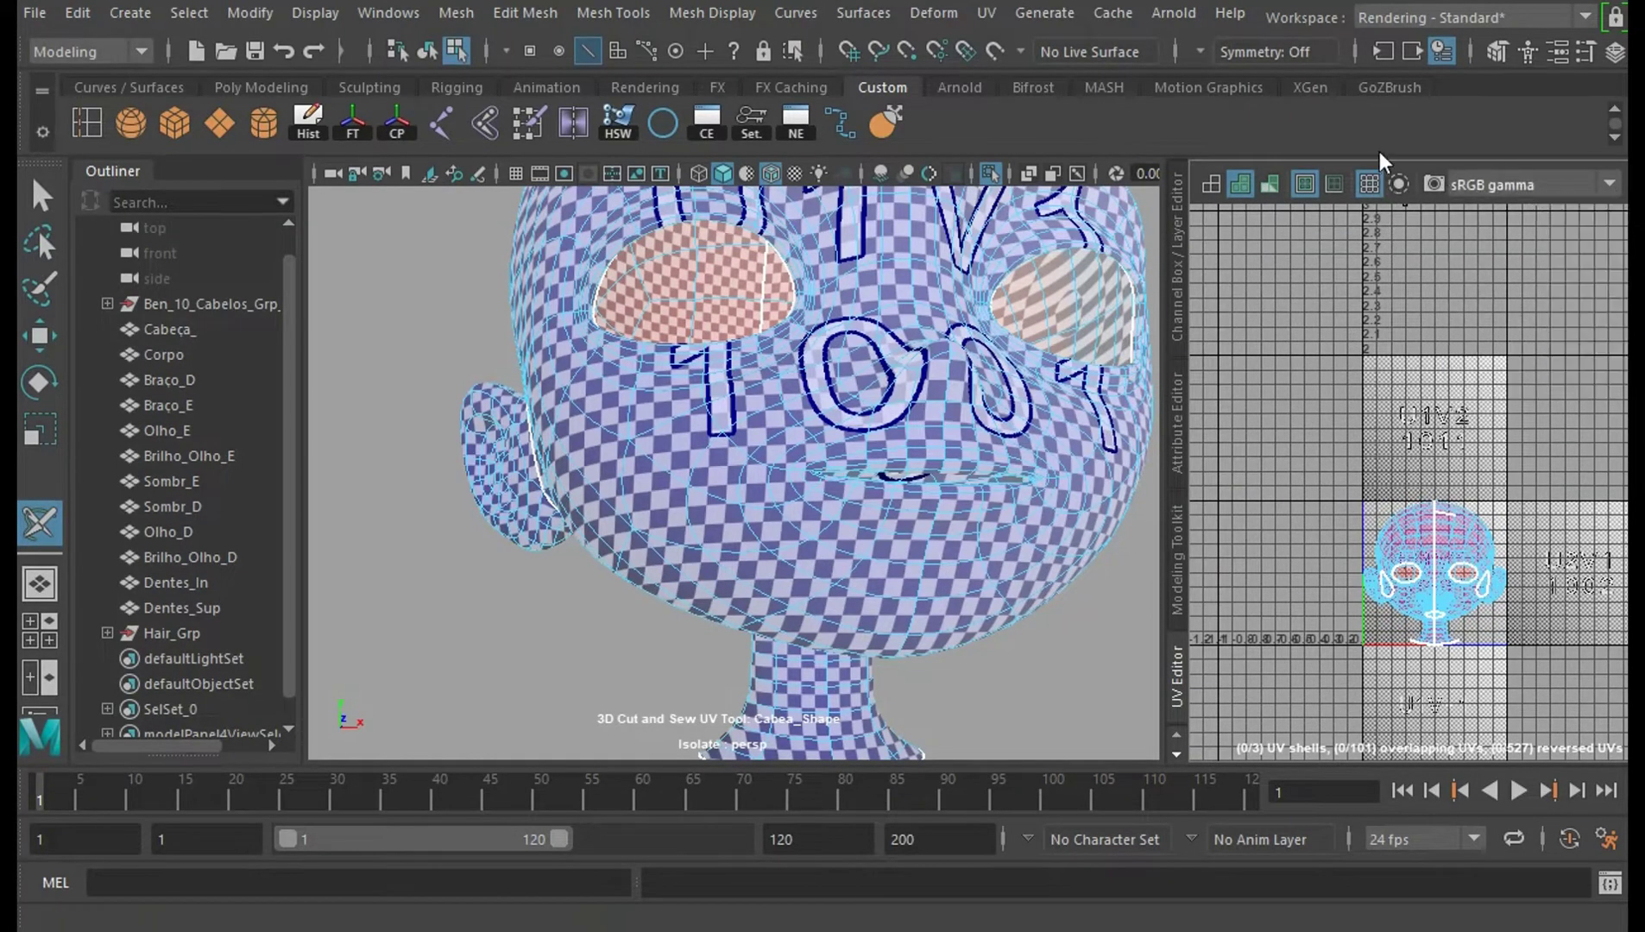
{"action": "left_click", "coordinate": [1613, 184]}
{"action": "left_click", "coordinate": [1427, 196]}
{"action": "left_click", "coordinate": [1427, 197]}
{"action": "left_click", "coordinate": [1524, 151]}
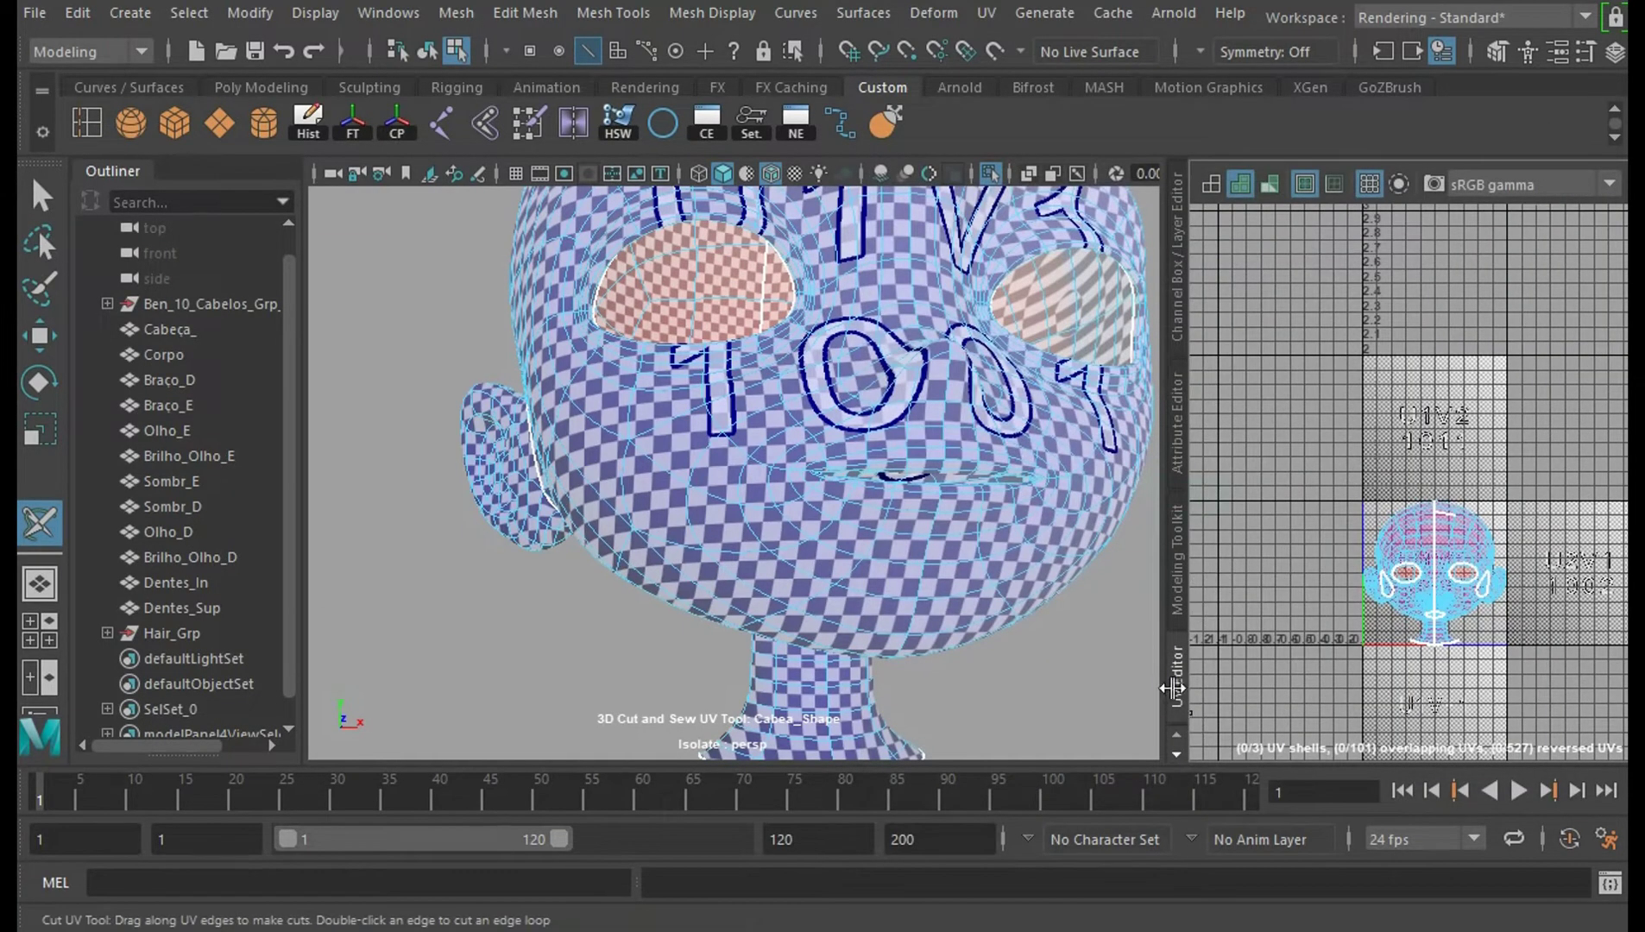
Undock the UV Editor into a floating window, widen it to show all display options, and reposition it over the 3D view.
{"action": "left_click_drag", "start_coordinate": [1179, 686], "coordinate": [784, 162]}
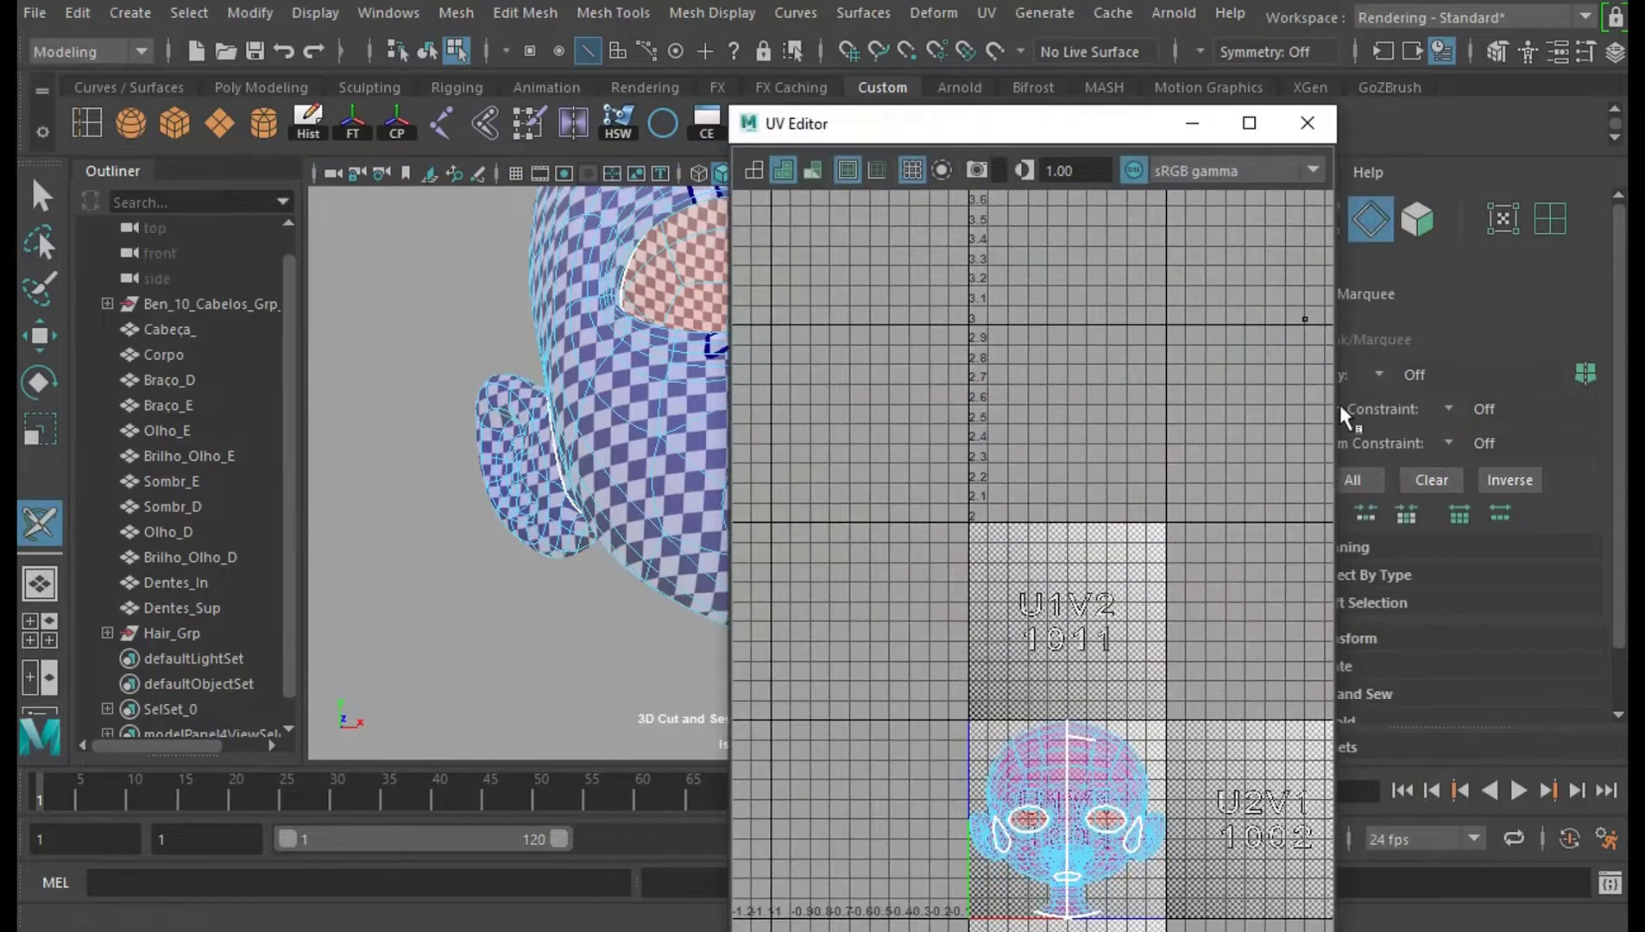
{"action": "left_click_drag", "start_coordinate": [1356, 403], "coordinate": [1628, 403]}
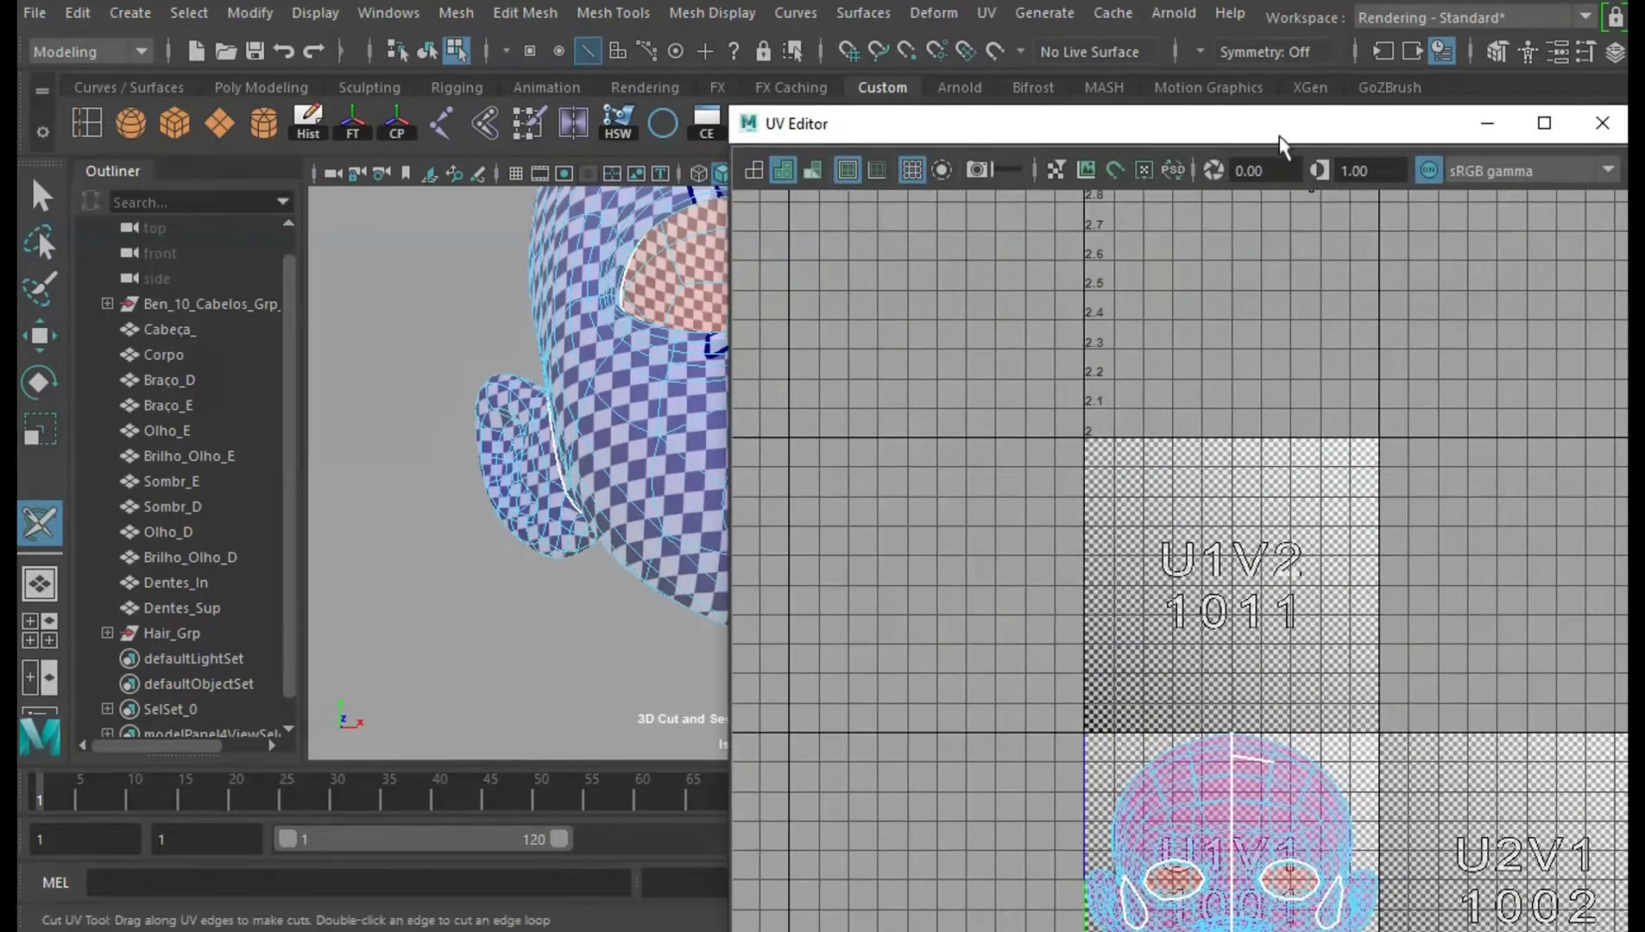
{"action": "left_click_drag", "start_coordinate": [1280, 136], "coordinate": [1345, 91]}
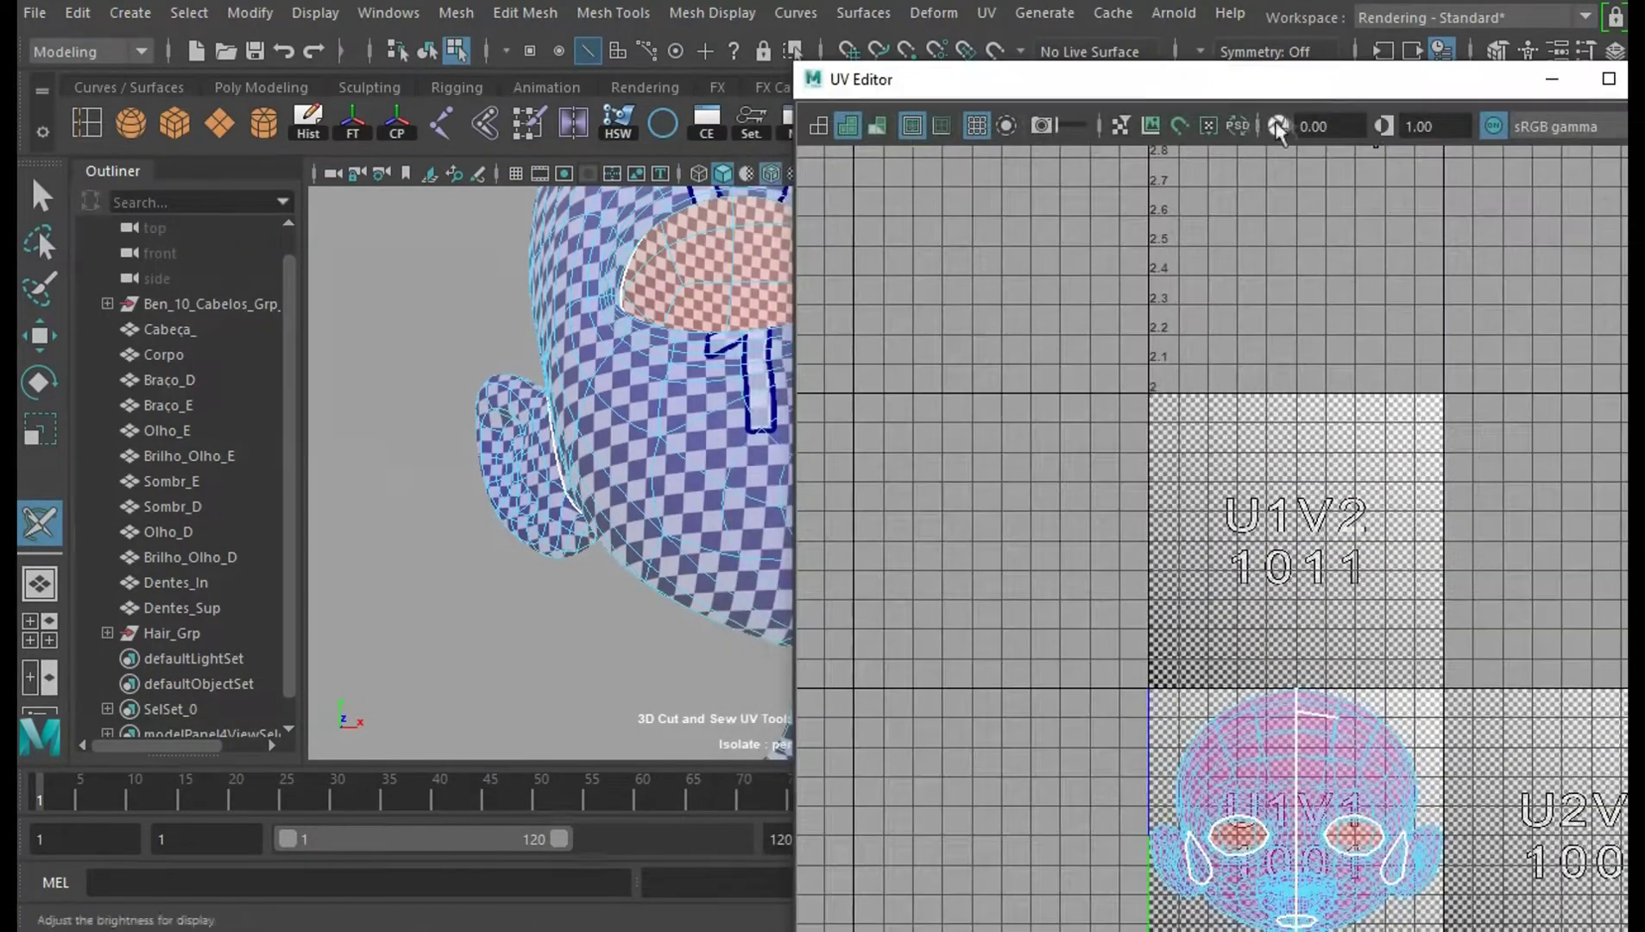
{"action": "left_click", "coordinate": [1206, 127]}
{"action": "left_click", "coordinate": [1211, 129]}
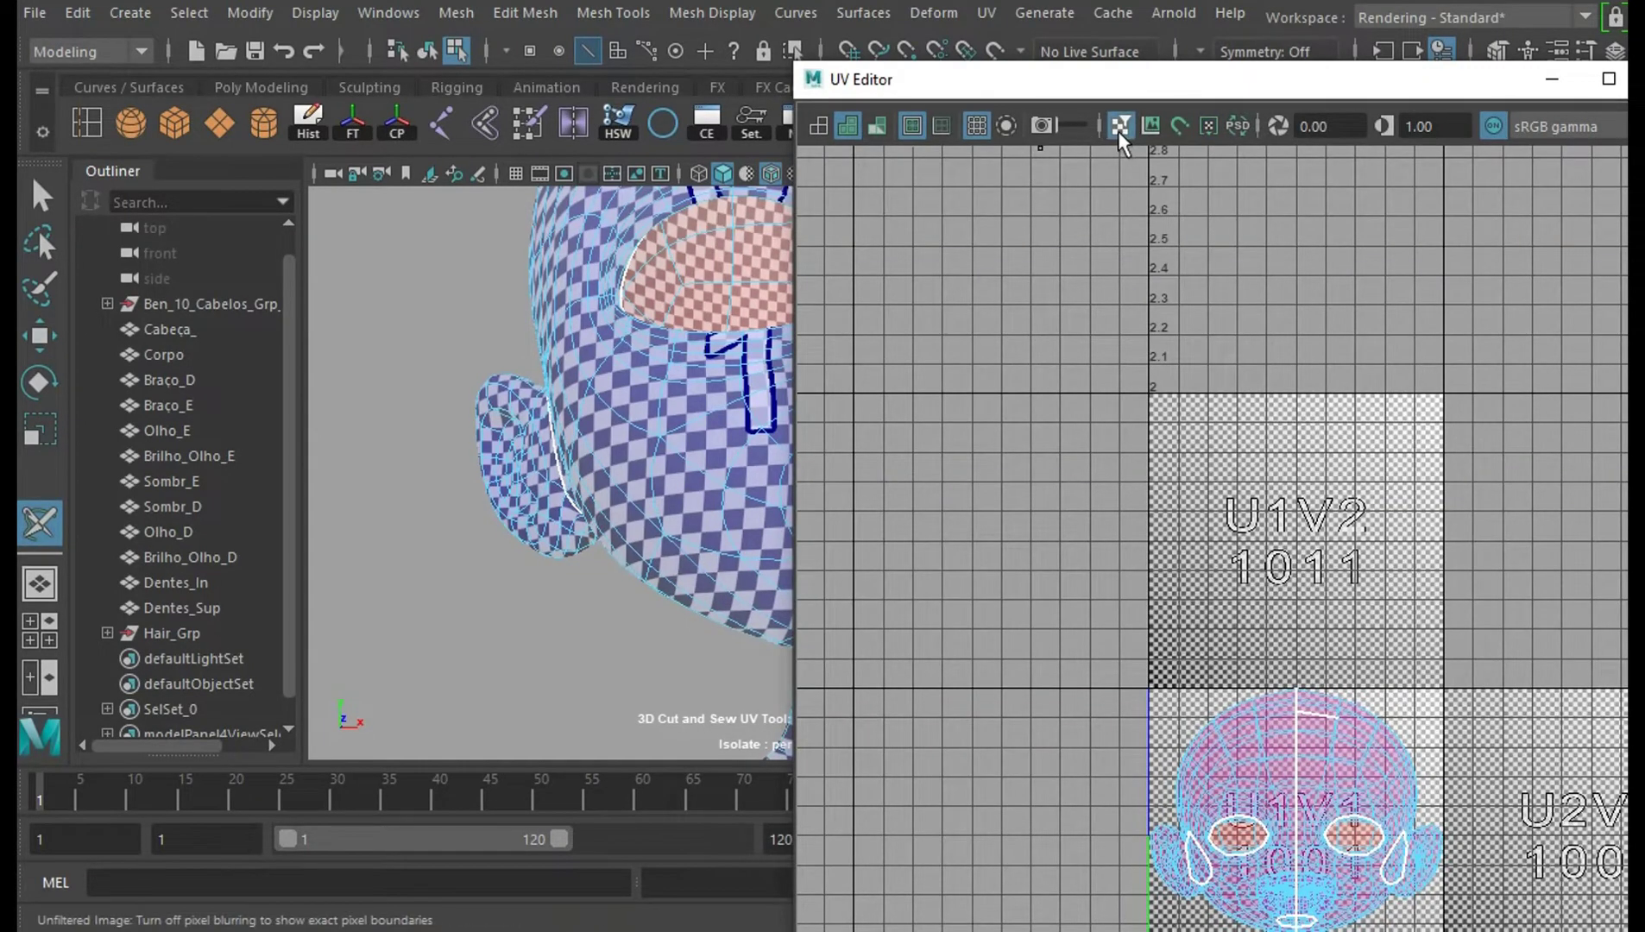
{"action": "left_click_drag", "start_coordinate": [1216, 86], "coordinate": [1037, 88]}
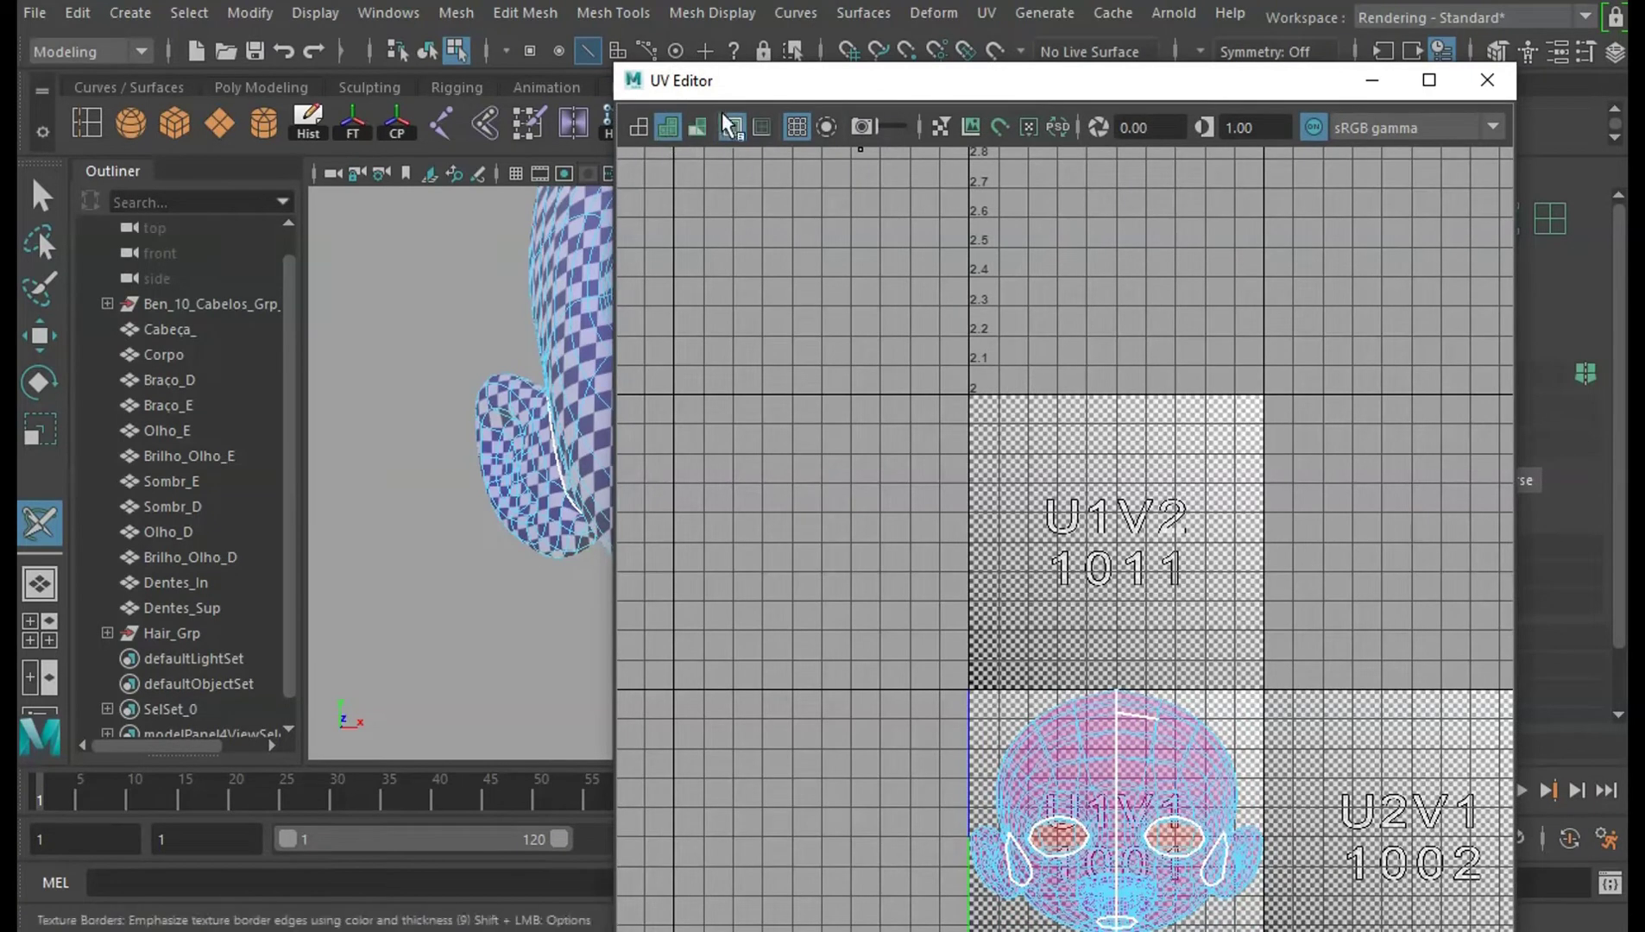
{"action": "left_click", "coordinate": [727, 132]}
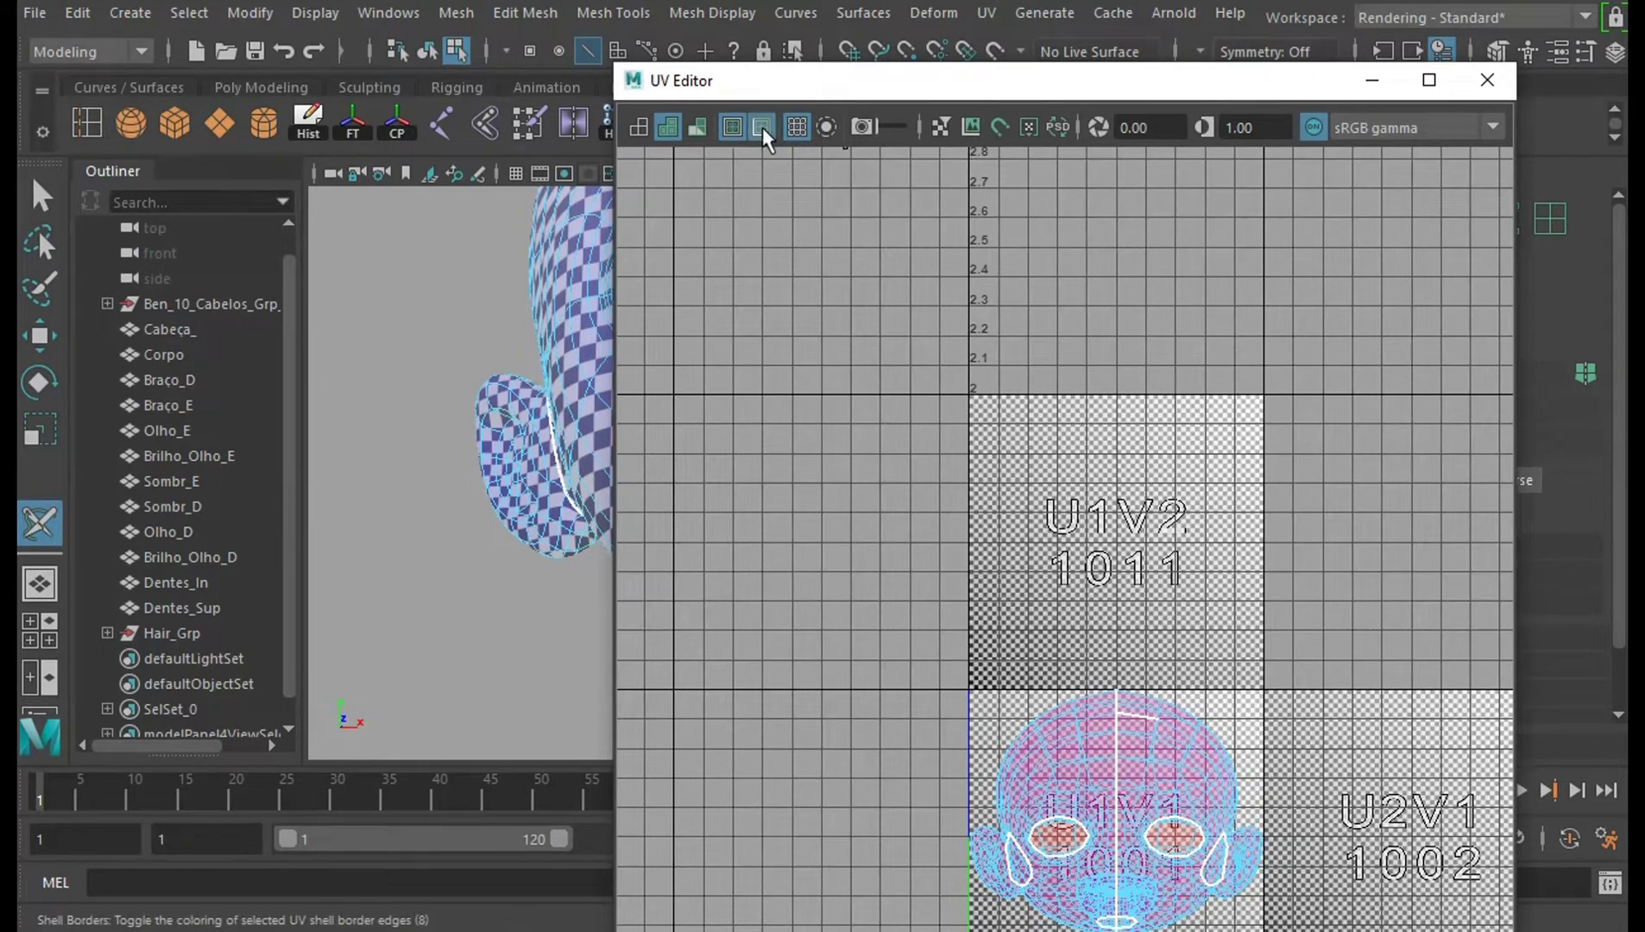
{"action": "left_click", "coordinate": [562, 353]}
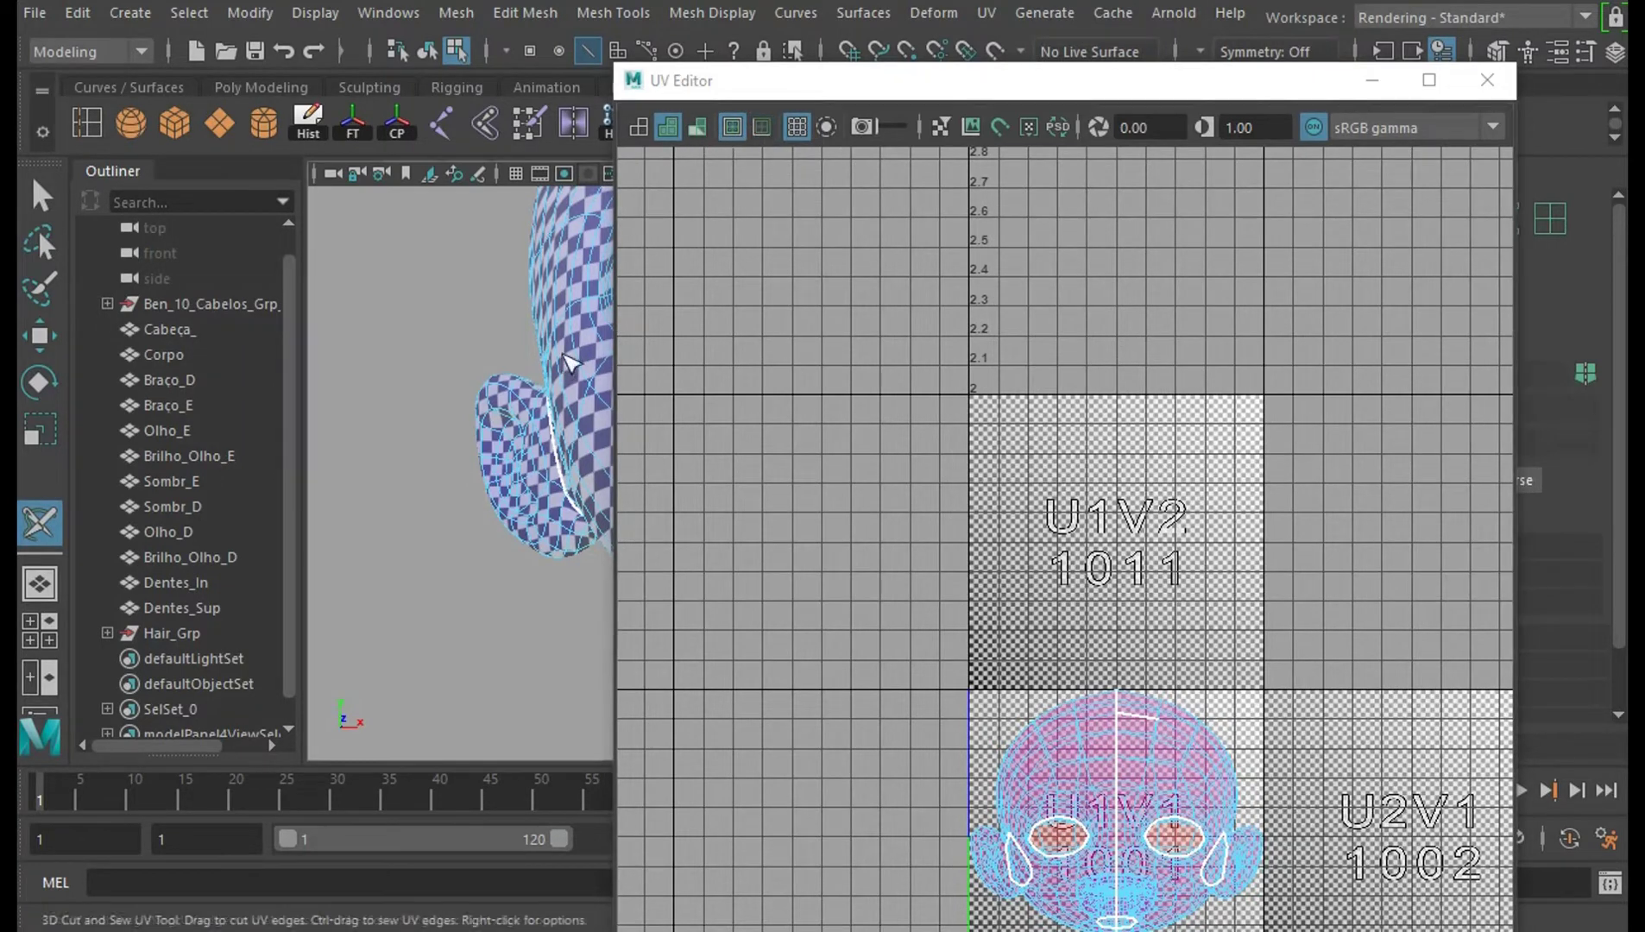
Exit the UV cutting tool, activate the Move tool and return the head mesh to object selection.
{"action": "middle_click_drag", "start_coordinate": [587, 402], "coordinate": [422, 429], "text": "alt"}
{"action": "scroll", "coordinate": [422, 429], "scroll_direction": "down", "scroll_amount": 4}
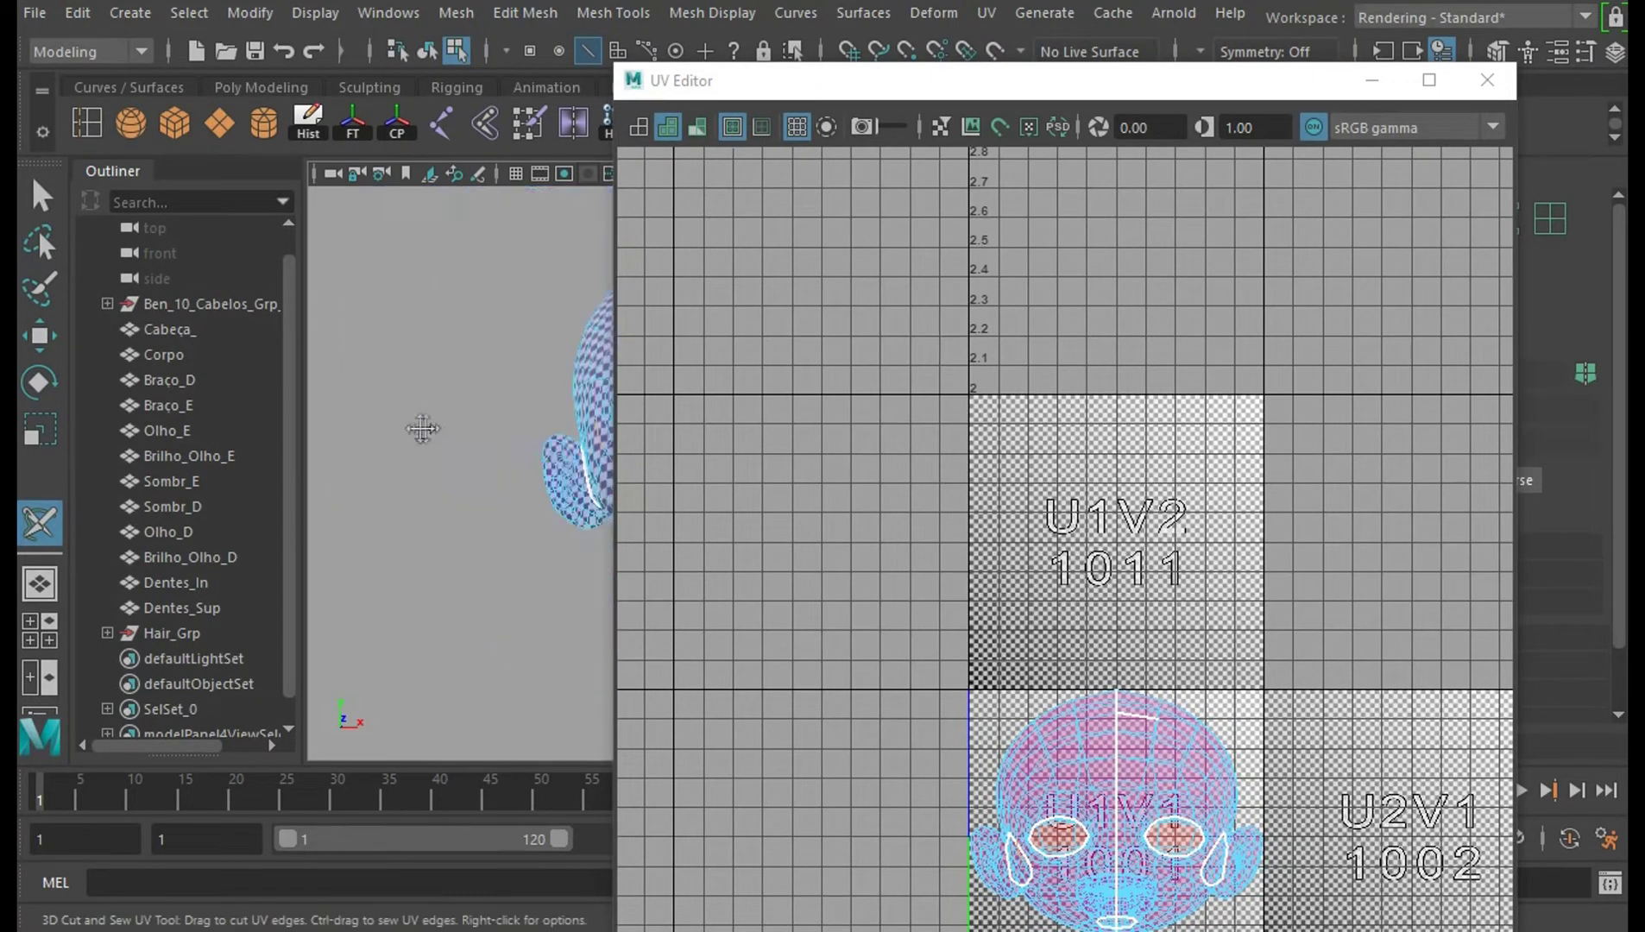
{"action": "middle_click_drag", "start_coordinate": [561, 461], "coordinate": [340, 475], "text": "alt"}
{"action": "scroll", "coordinate": [389, 483], "scroll_direction": "up", "scroll_amount": 3}
{"action": "left_click_drag", "start_coordinate": [405, 488], "coordinate": [485, 512], "text": "alt"}
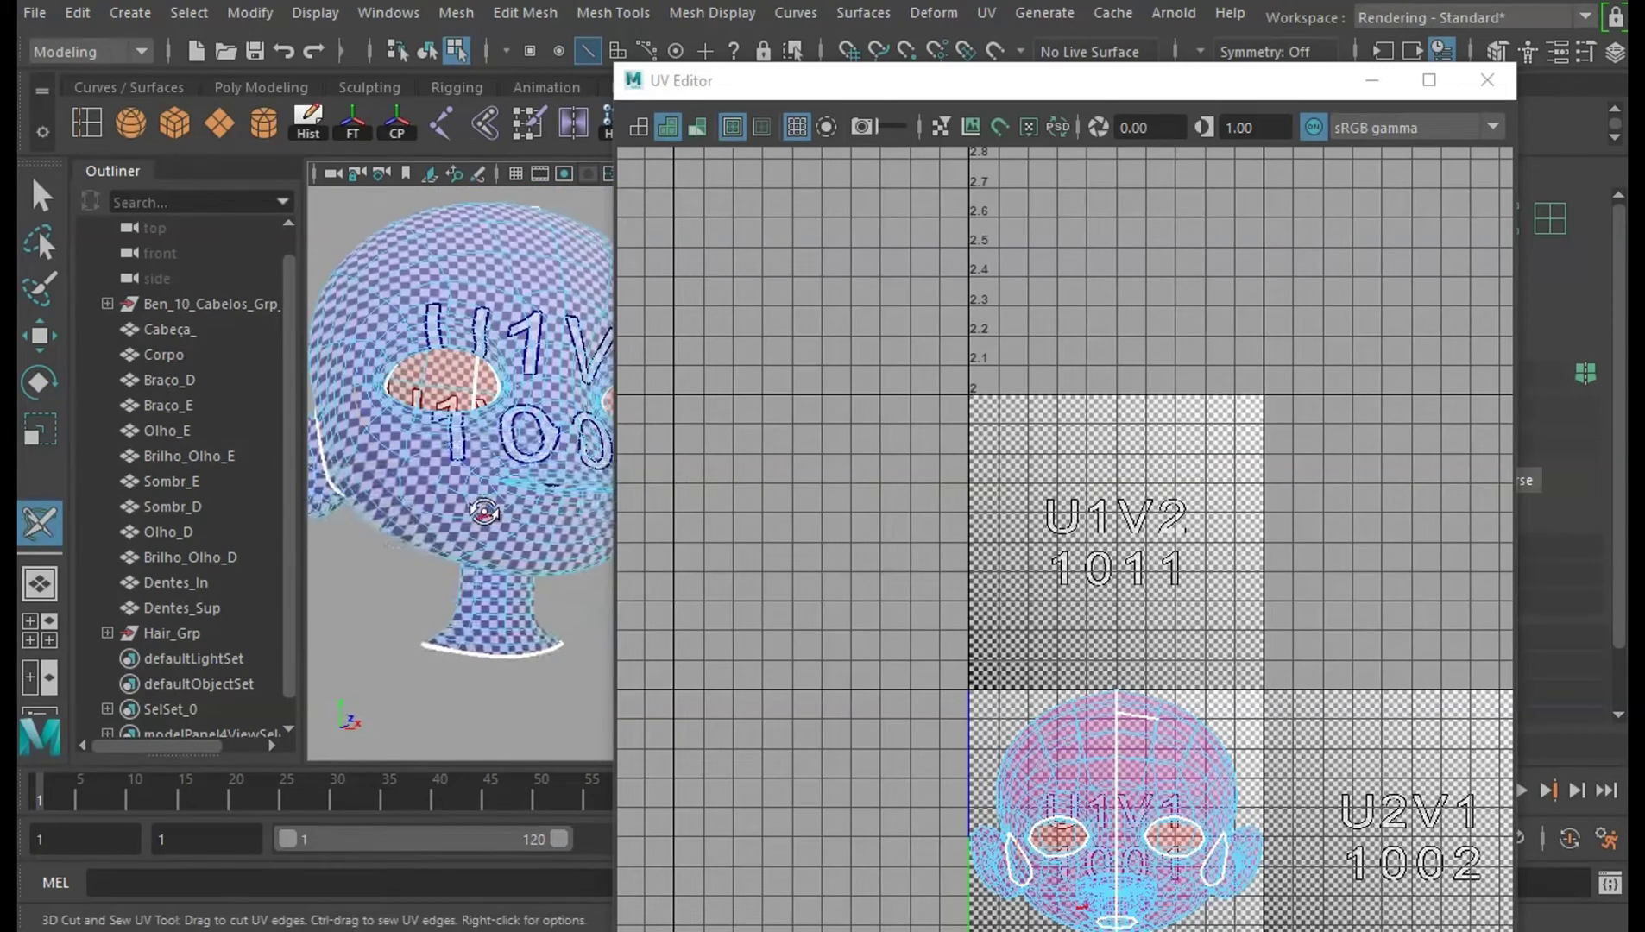
{"action": "right_click_drag", "start_coordinate": [485, 512], "coordinate": [562, 454]}
{"action": "right_click_drag", "start_coordinate": [1095, 732], "coordinate": [901, 268]}
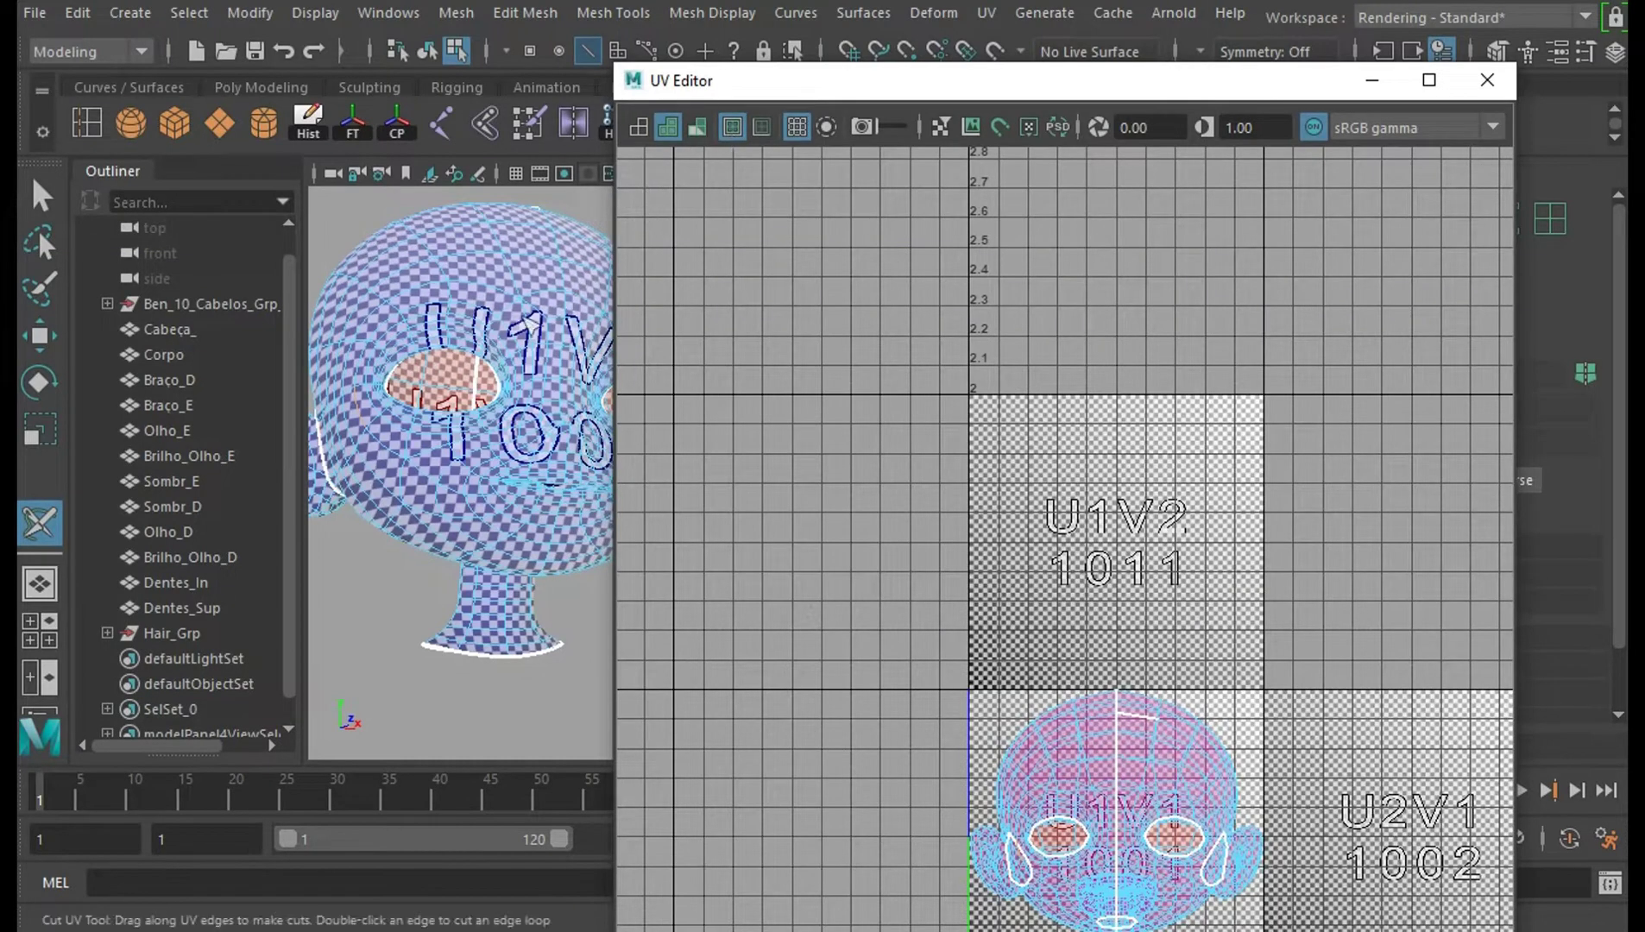
{"action": "scroll", "coordinate": [531, 325], "scroll_direction": "down", "scroll_amount": 3}
{"action": "left_click", "coordinate": [37, 333]}
{"action": "right_click_drag", "start_coordinate": [529, 231], "coordinate": [652, 195]}
Inspect the head mesh from the front and side, then reselect it as an object.
{"action": "mouse_move", "coordinate": [493, 302]}
{"action": "left_mouse_down", "text": "alt"}
{"action": "mouse_move", "coordinate": [423, 275]}
{"action": "mouse_move", "coordinate": [487, 303]}
{"action": "left_mouse_up", "text": "alt"}
{"action": "scroll", "coordinate": [560, 404], "scroll_direction": "up", "scroll_amount": 3}
{"action": "left_click_drag", "start_coordinate": [551, 411], "coordinate": [557, 499], "text": "alt"}
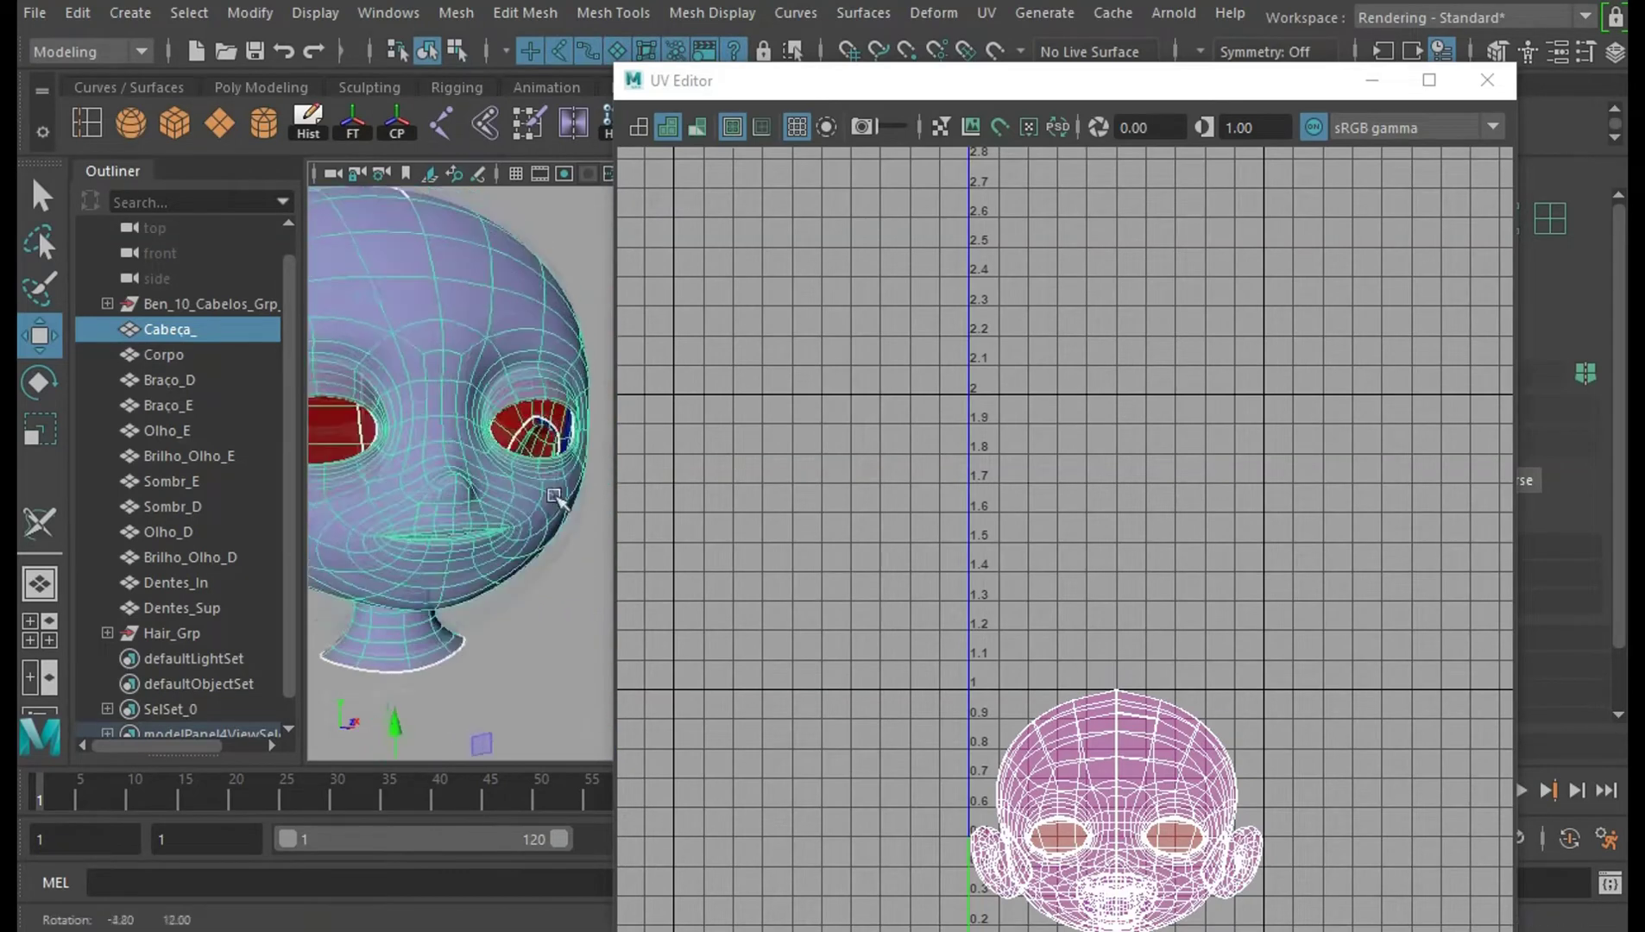
{"action": "scroll", "coordinate": [557, 499], "scroll_direction": "up", "scroll_amount": 3}
{"action": "middle_click_drag", "start_coordinate": [561, 491], "coordinate": [710, 547], "text": "alt"}
{"action": "scroll", "coordinate": [598, 540], "scroll_direction": "down", "scroll_amount": 5}
{"action": "left_click_drag", "start_coordinate": [504, 561], "coordinate": [545, 569], "text": "alt"}
{"action": "middle_click_drag", "start_coordinate": [545, 569], "coordinate": [414, 562], "text": "alt"}
{"action": "scroll", "coordinate": [428, 565], "scroll_direction": "down", "scroll_amount": 3}
{"action": "left_click_drag", "start_coordinate": [495, 598], "coordinate": [368, 573], "text": "alt"}
{"action": "left_click", "coordinate": [443, 587]}
{"action": "key", "text": "f"}
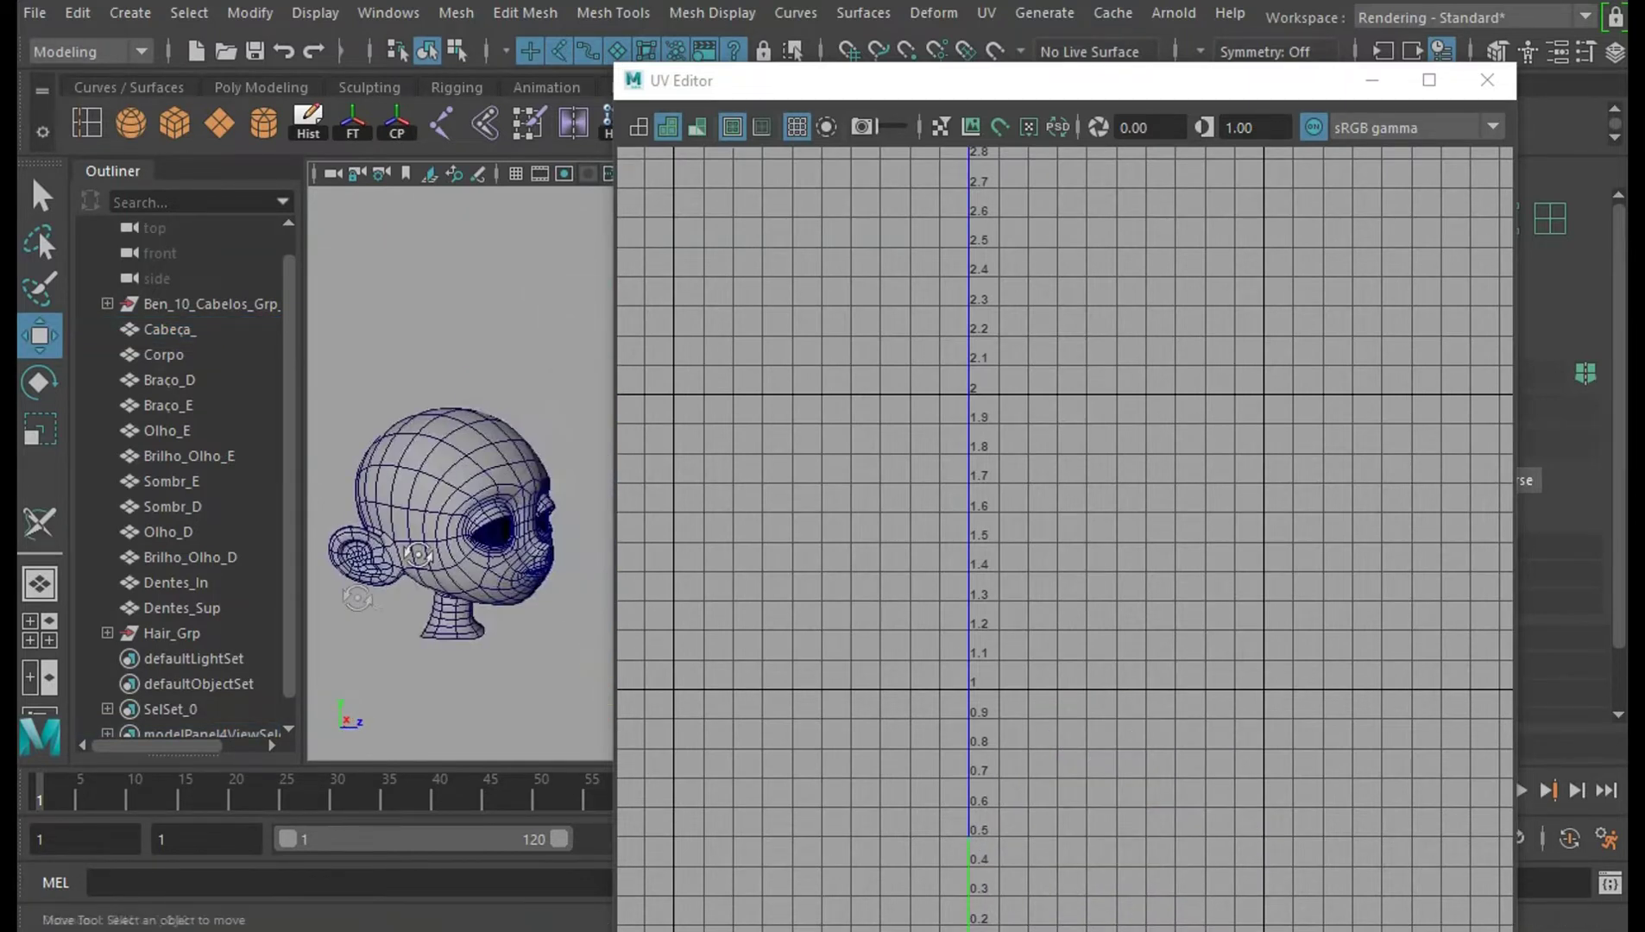
{"action": "left_click", "coordinate": [535, 453]}
{"action": "left_click_drag", "start_coordinate": [406, 604], "coordinate": [246, 571], "text": "alt"}
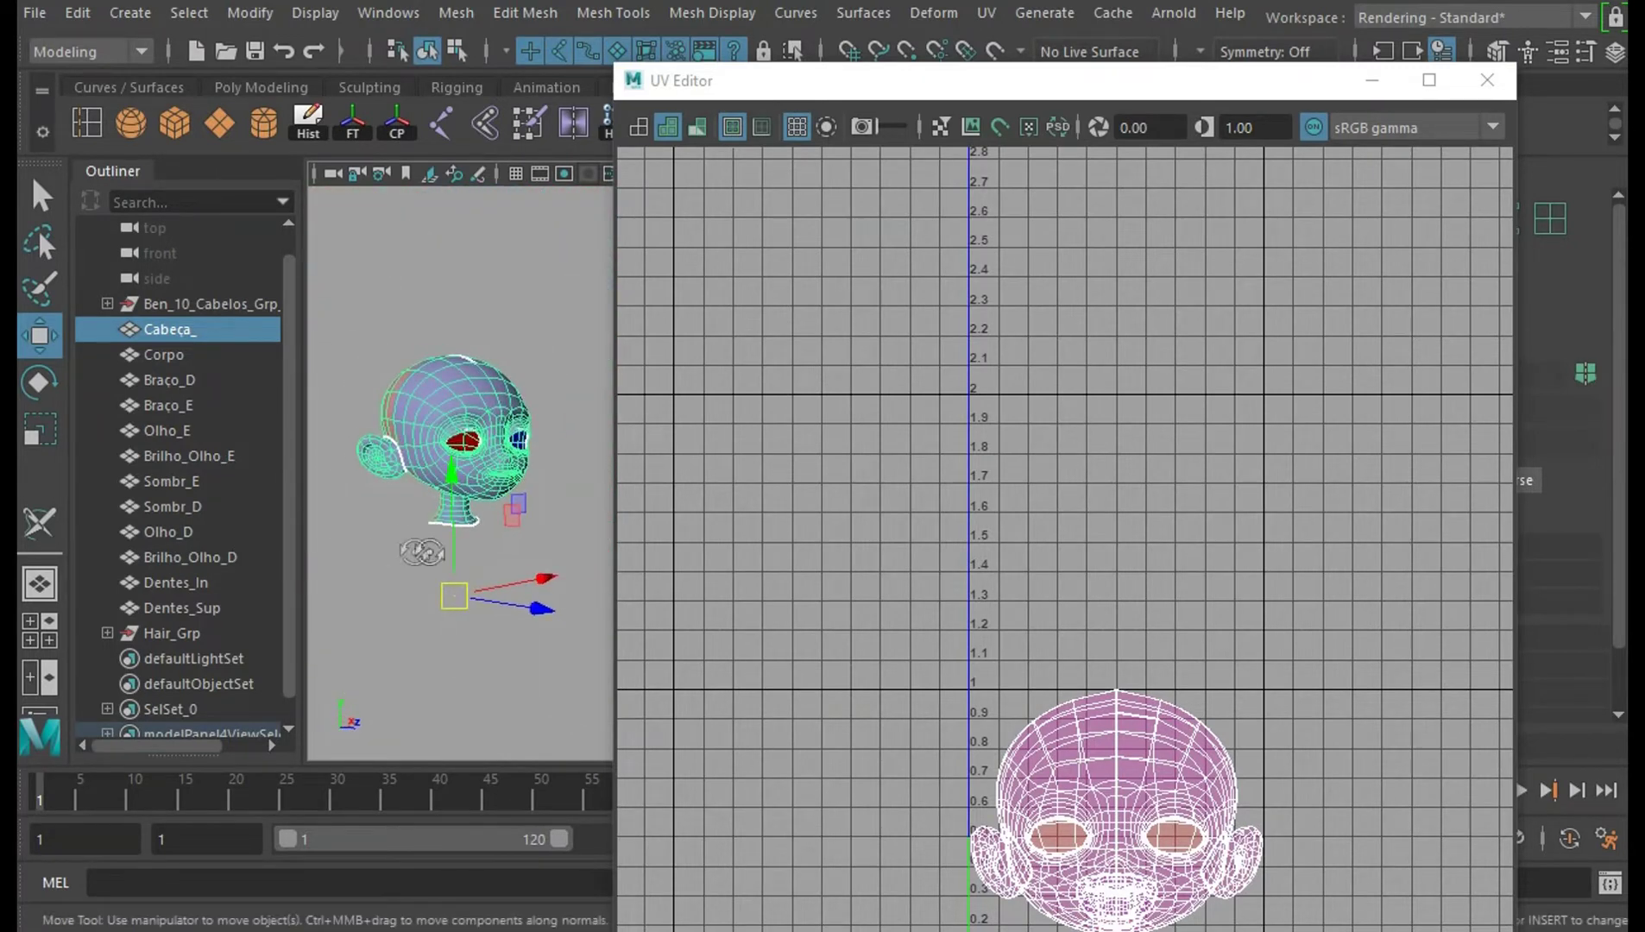
{"action": "middle_click_drag", "start_coordinate": [426, 547], "coordinate": [678, 469], "text": "alt"}
{"action": "scroll", "coordinate": [451, 626], "scroll_direction": "up", "scroll_amount": 4}
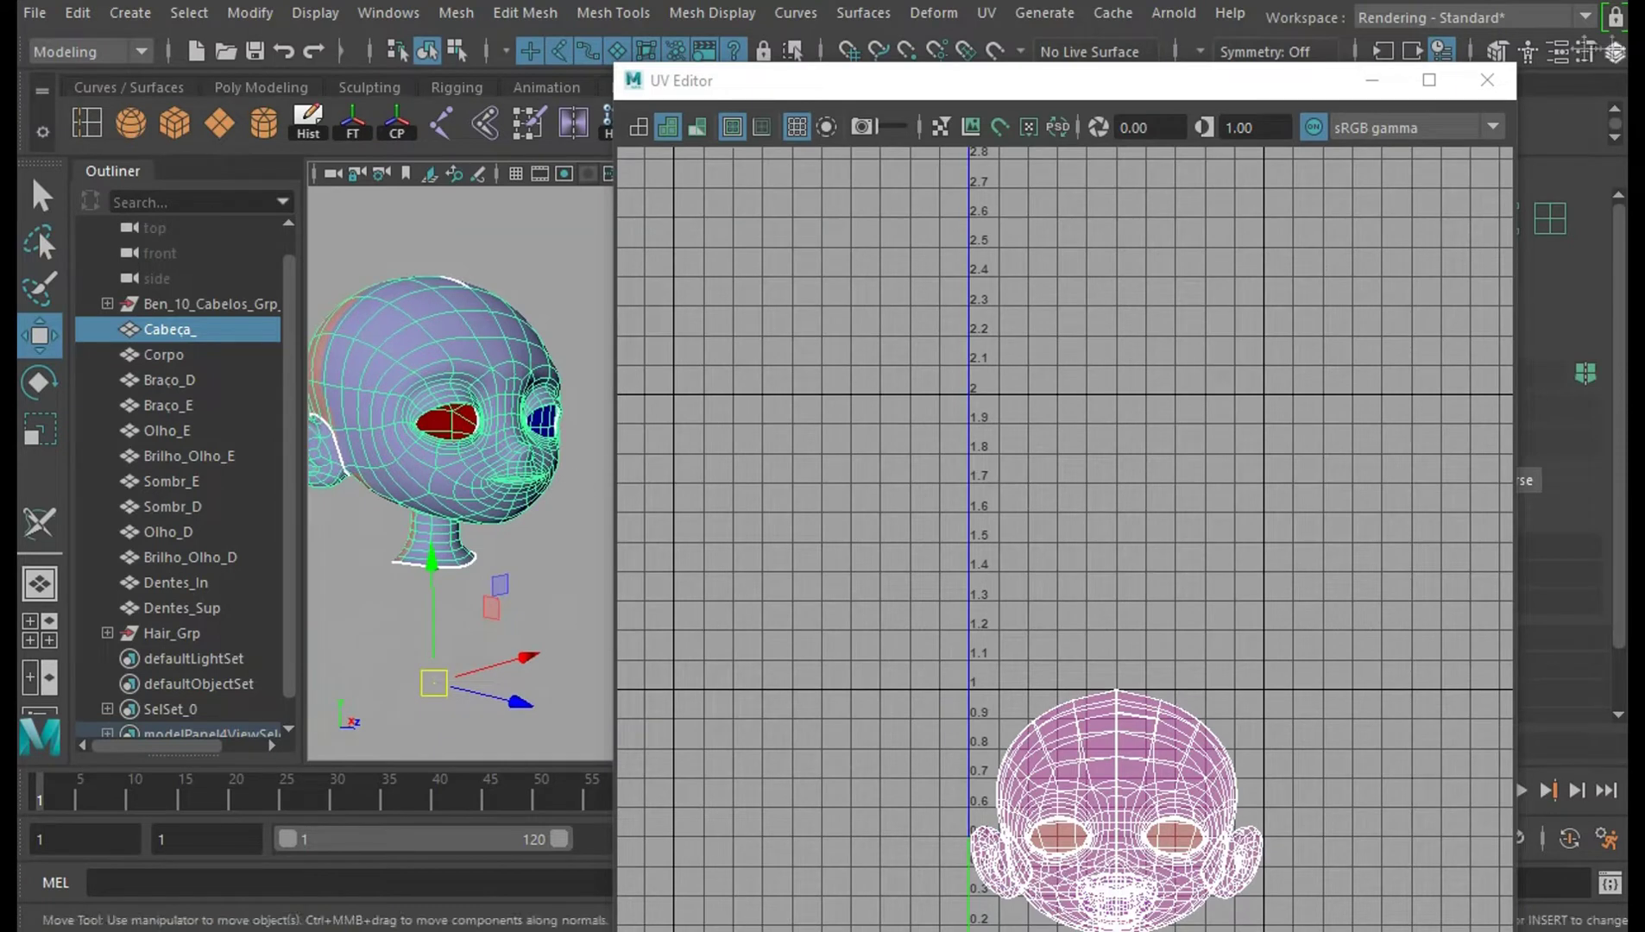
Dock the floating UV Editor back into the side panel, widen it and frame the head's UV shells.
{"action": "left_click_drag", "start_coordinate": [661, 80], "coordinate": [1255, 393]}
{"action": "scroll", "coordinate": [1481, 536], "scroll_direction": "up", "scroll_amount": 5}
{"action": "key", "text": "f"}
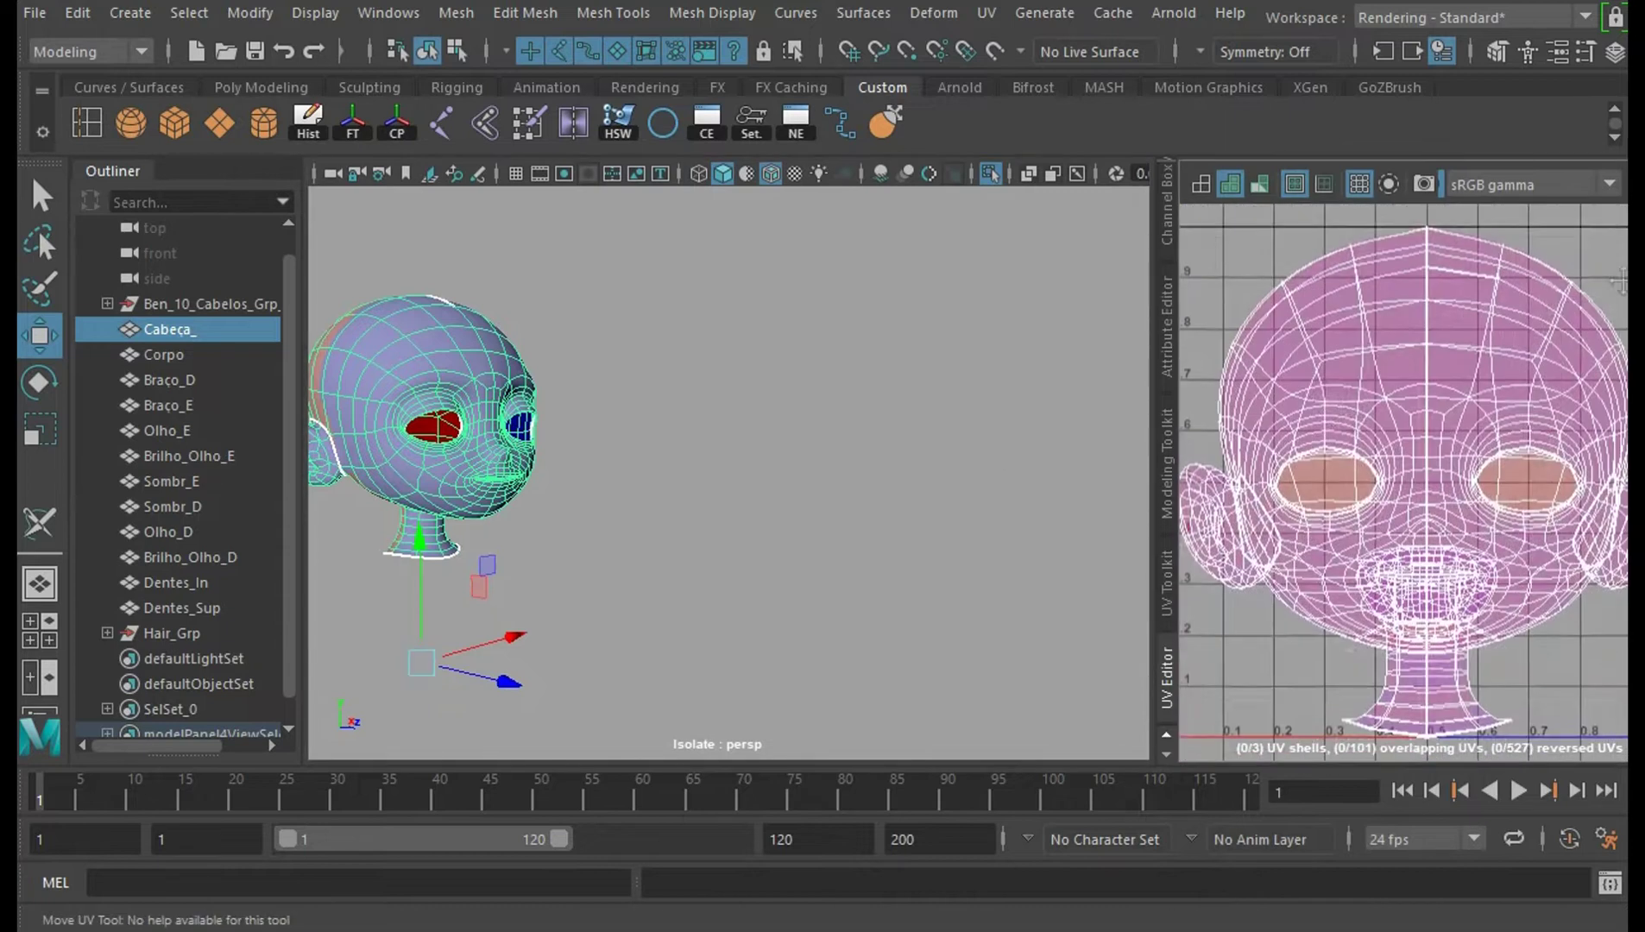
{"action": "left_click_drag", "start_coordinate": [1148, 389], "coordinate": [936, 404]}
{"action": "scroll", "coordinate": [675, 532], "scroll_direction": "up", "scroll_amount": 6}
{"action": "scroll", "coordinate": [850, 500], "scroll_direction": "down", "scroll_amount": 6}
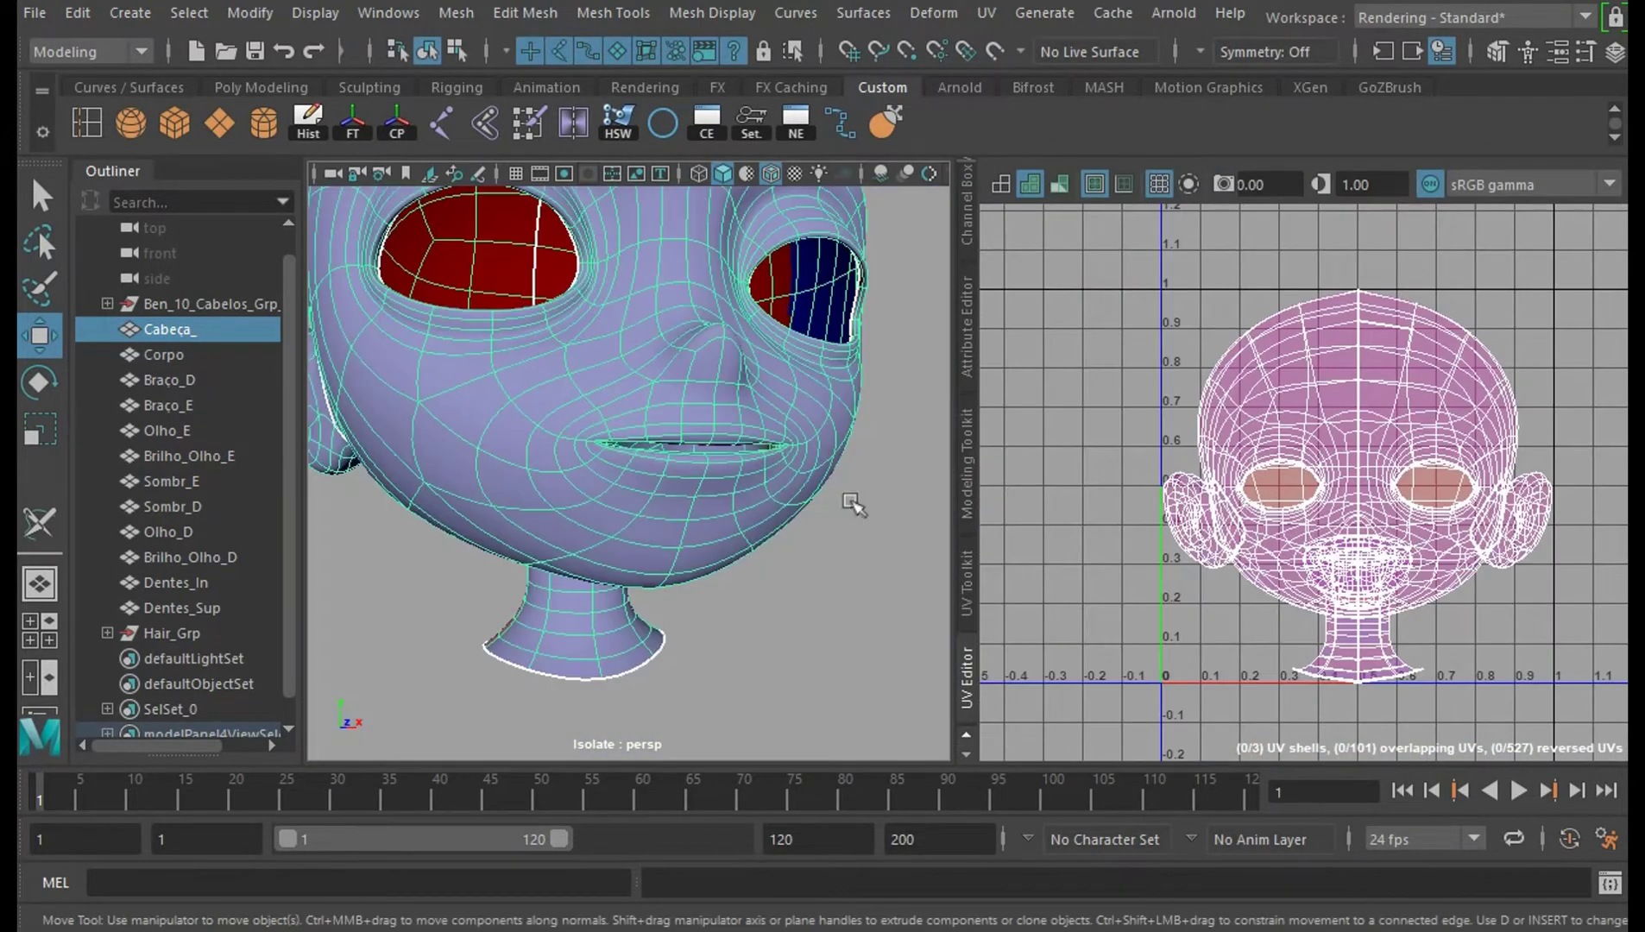
Examine the lips, mouth corners and mouth opening of the head mesh from the outside.
{"action": "middle_click_drag", "start_coordinate": [841, 486], "coordinate": [735, 448], "text": "alt"}
{"action": "mouse_move", "coordinate": [720, 450]}
{"action": "right_mouse_down", "text": "alt"}
{"action": "mouse_move", "coordinate": [778, 503]}
{"action": "mouse_move", "coordinate": [711, 455]}
{"action": "right_mouse_up", "text": "alt"}
{"action": "middle_click_drag", "start_coordinate": [712, 455], "coordinate": [716, 550], "text": "alt"}
{"action": "scroll", "coordinate": [799, 619], "scroll_direction": "up", "scroll_amount": 5}
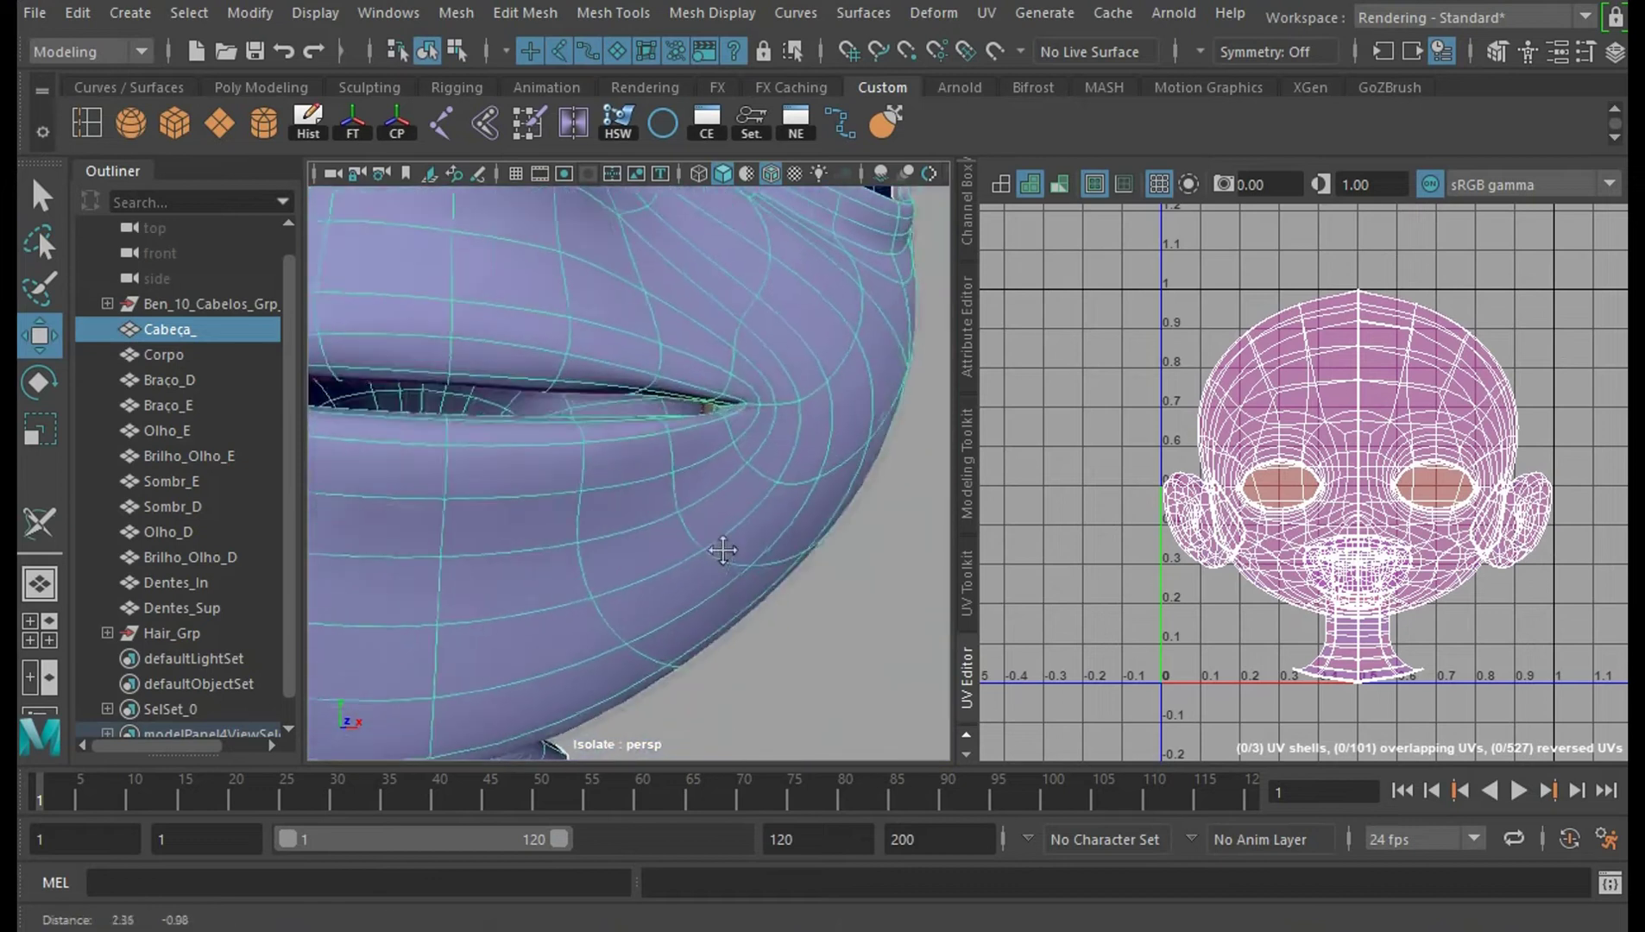
{"action": "scroll", "coordinate": [749, 576], "scroll_direction": "up", "scroll_amount": 5}
{"action": "left_click_drag", "start_coordinate": [767, 475], "coordinate": [825, 420], "text": "alt"}
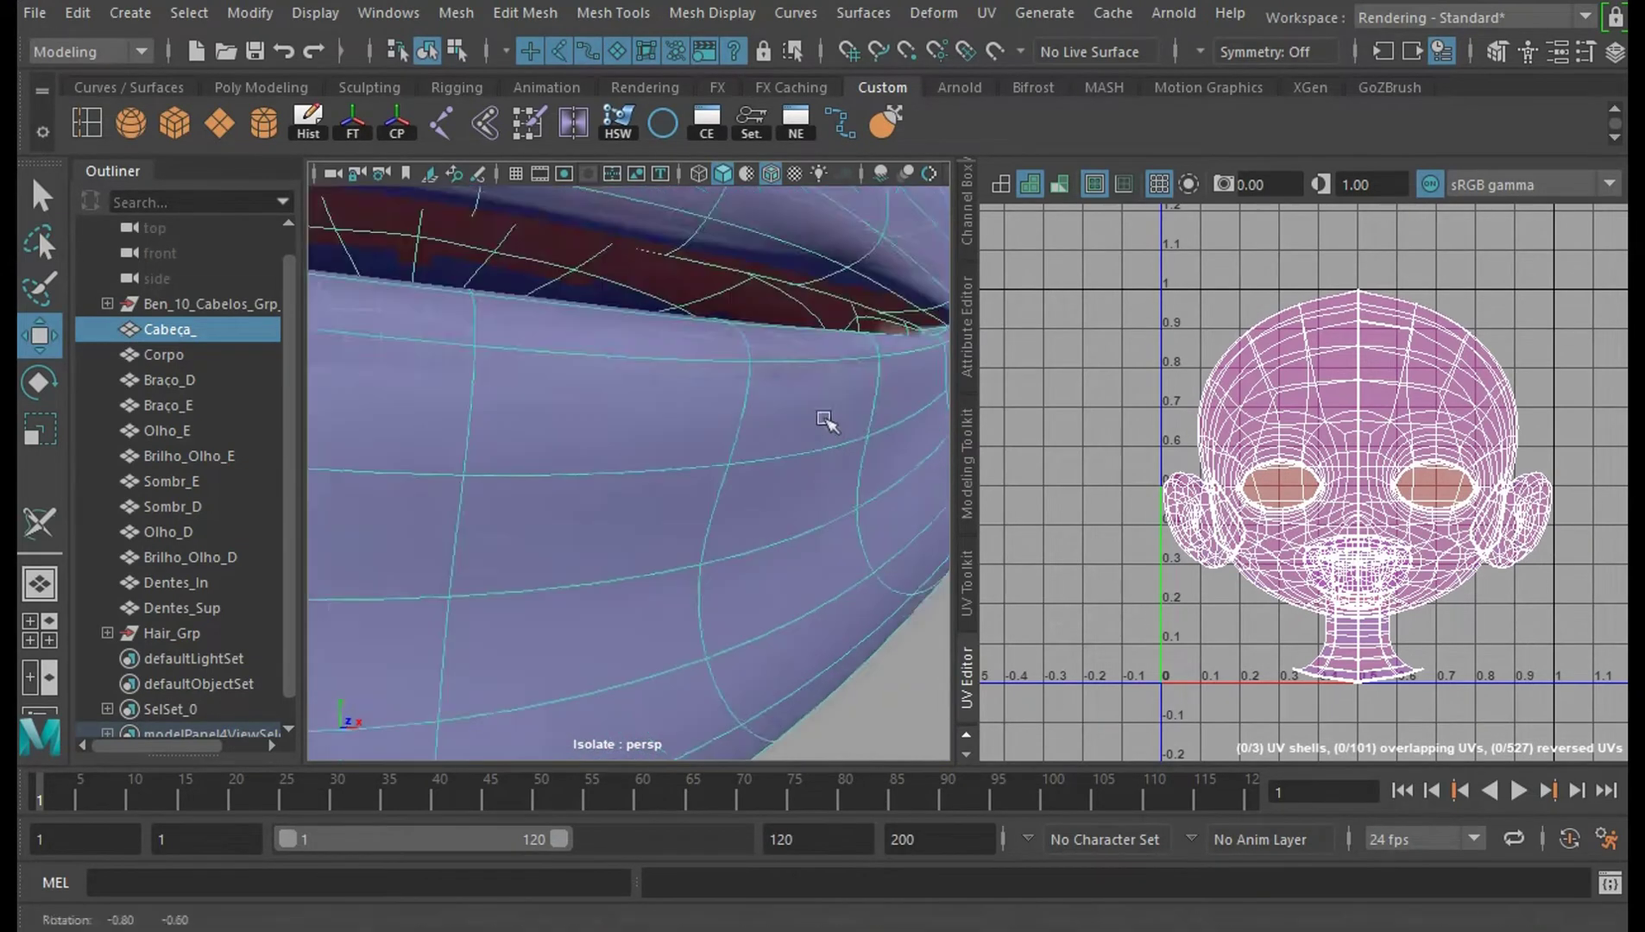
{"action": "scroll", "coordinate": [830, 432], "scroll_direction": "up", "scroll_amount": 3}
{"action": "middle_click_drag", "start_coordinate": [833, 437], "coordinate": [846, 474], "text": "alt"}
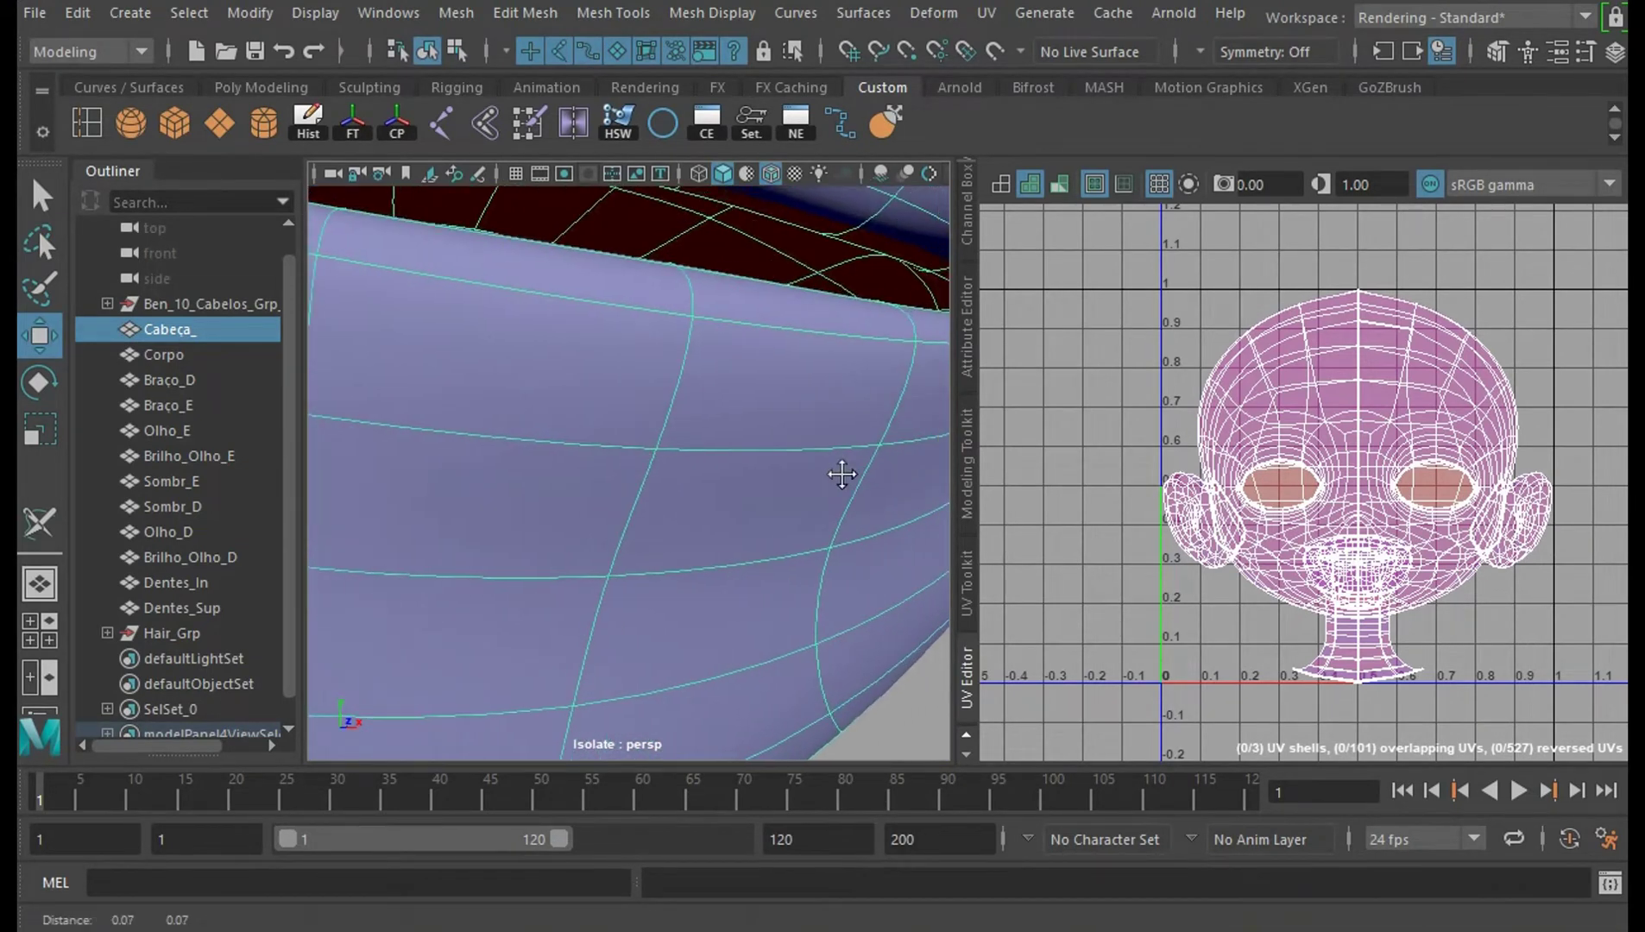
{"action": "left_click_drag", "start_coordinate": [837, 404], "coordinate": [852, 406], "text": "alt"}
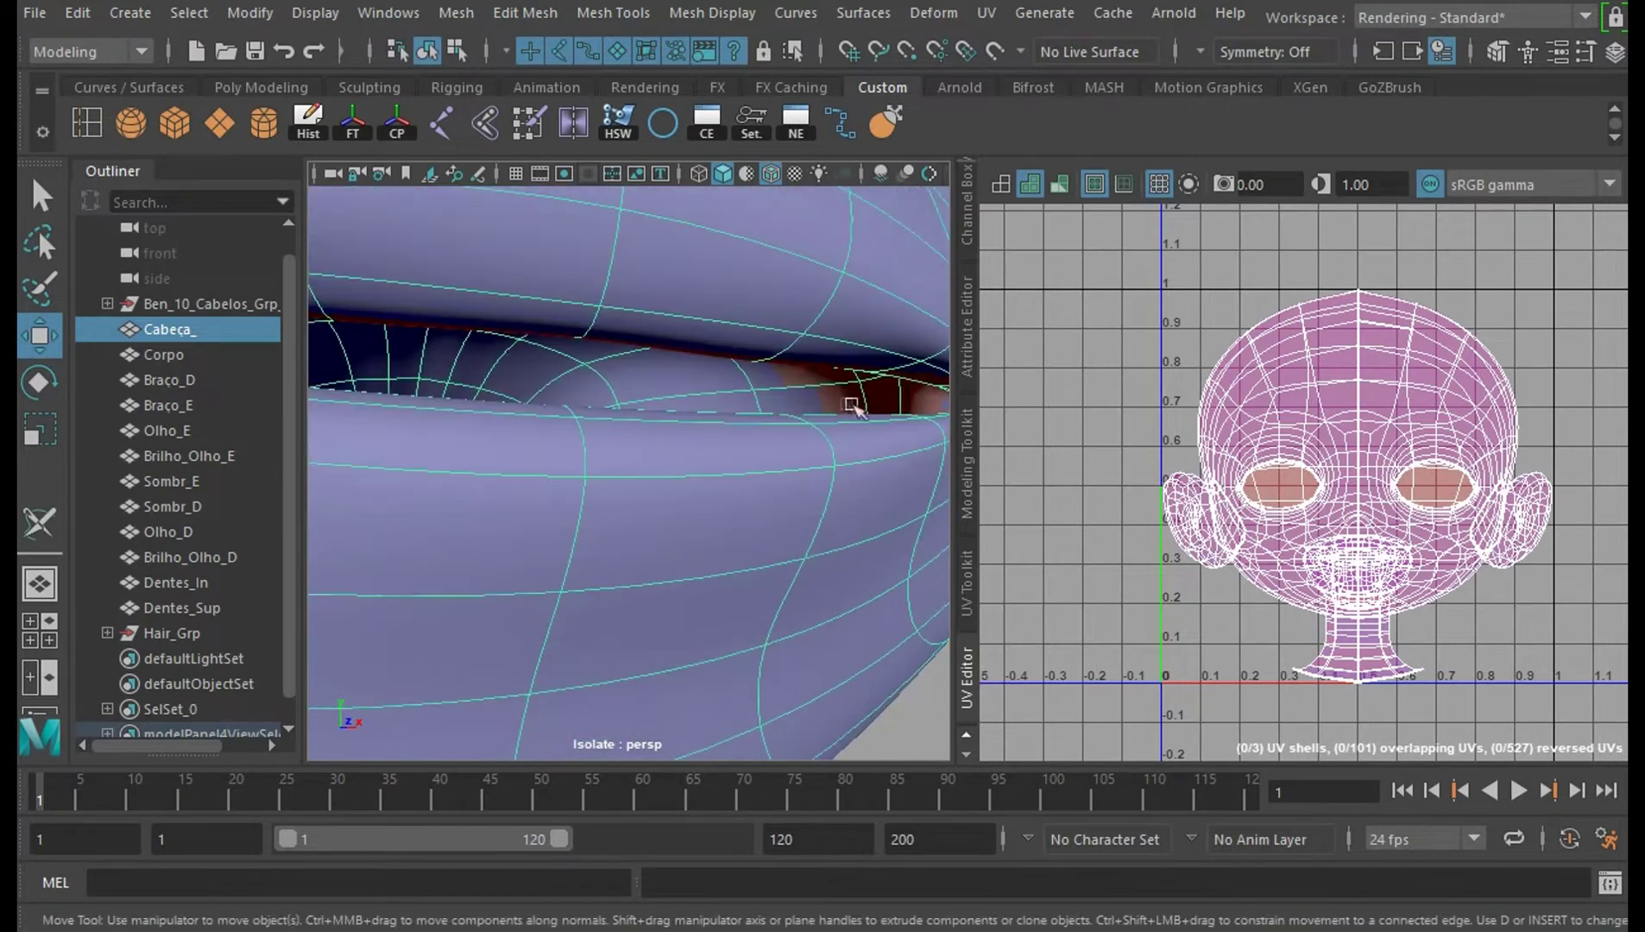
{"action": "left_click_drag", "start_coordinate": [761, 451], "coordinate": [801, 455], "text": "alt"}
{"action": "middle_click_drag", "start_coordinate": [800, 455], "coordinate": [761, 450], "text": "alt"}
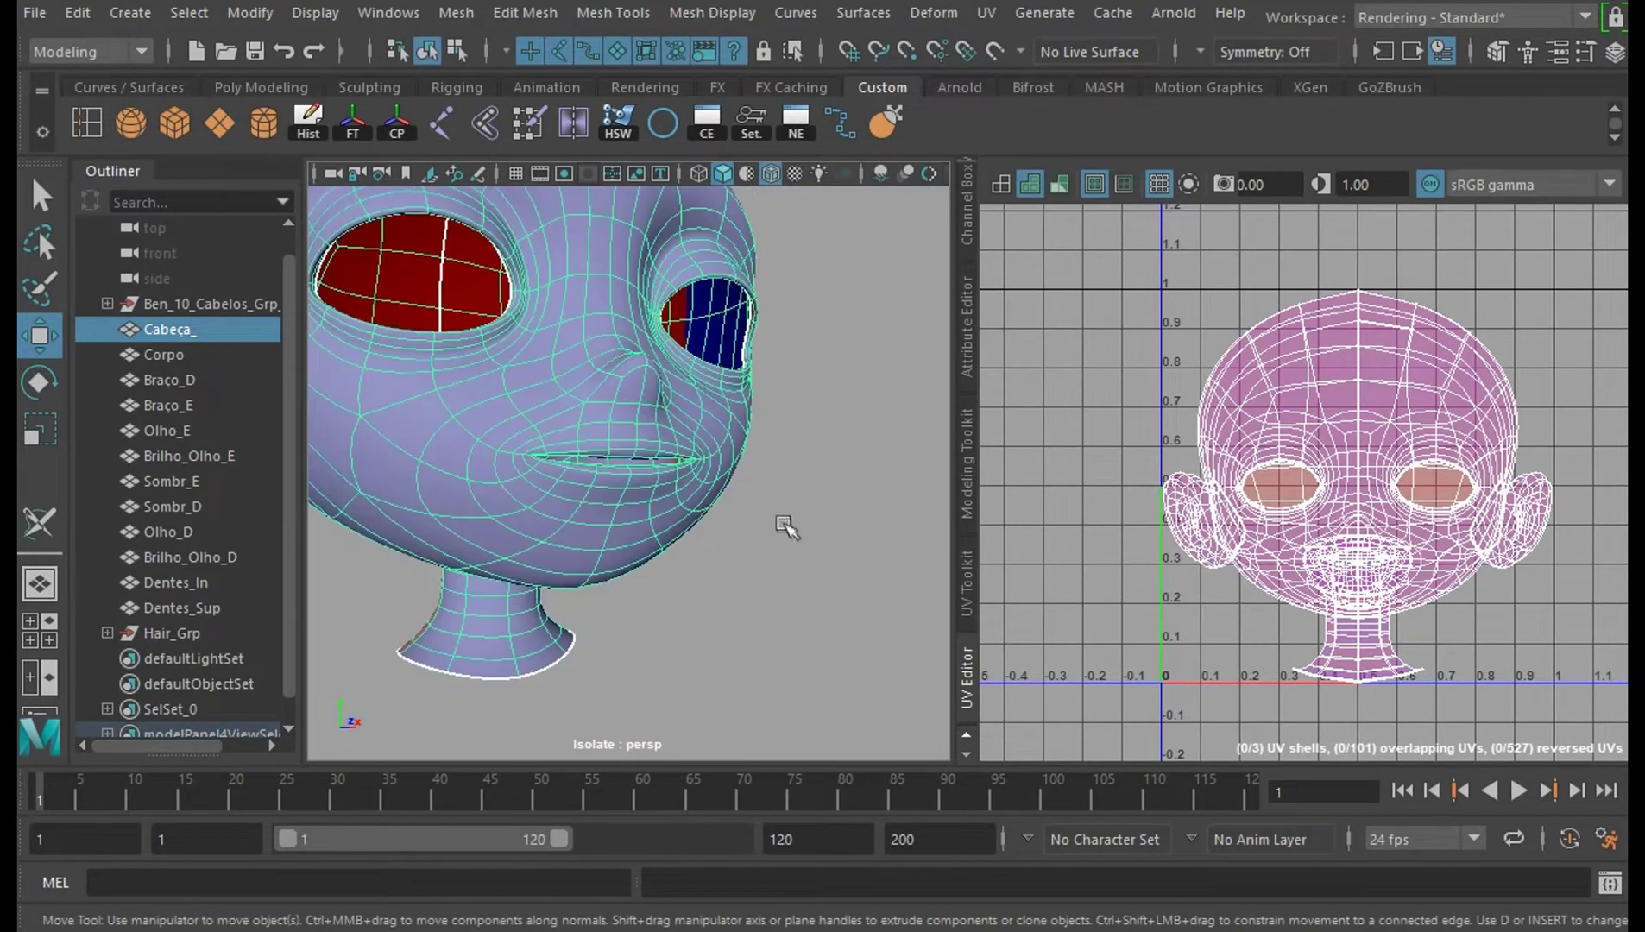
{"action": "mouse_move", "coordinate": [783, 524]}
{"action": "left_mouse_down", "text": "alt"}
{"action": "mouse_move", "coordinate": [672, 503]}
{"action": "mouse_move", "coordinate": [756, 527]}
{"action": "left_mouse_up", "text": "alt"}
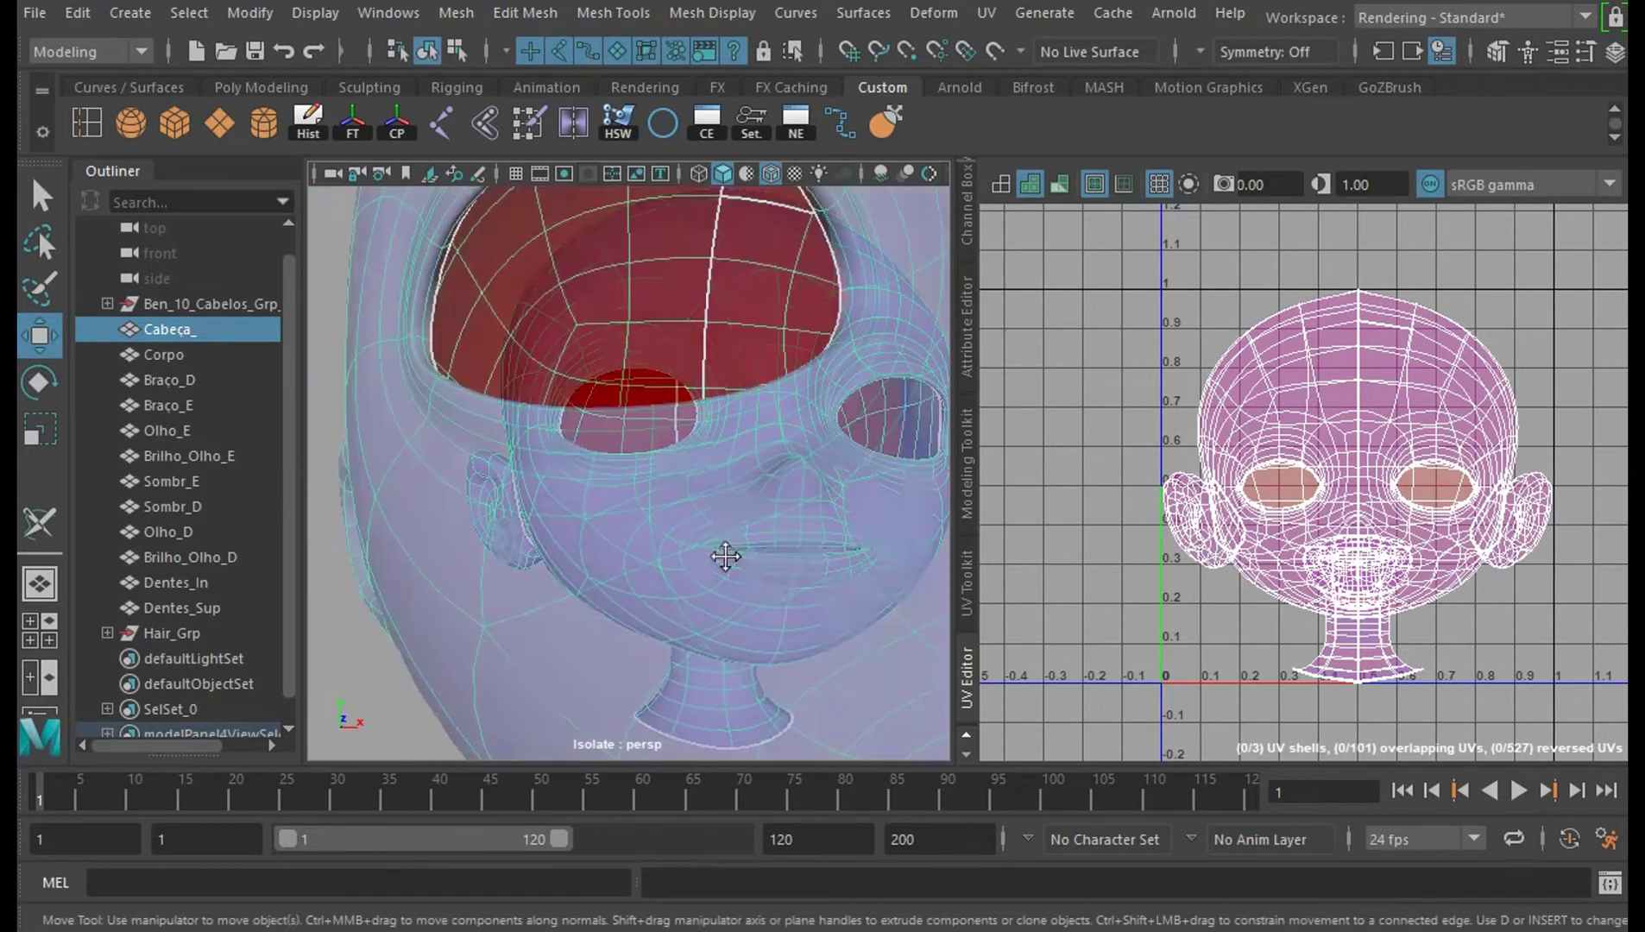
{"action": "mouse_move", "coordinate": [724, 558]}
{"action": "left_mouse_down", "text": "alt"}
{"action": "mouse_move", "coordinate": [756, 571]}
{"action": "mouse_move", "coordinate": [693, 551]}
{"action": "left_mouse_up", "text": "alt"}
{"action": "middle_click_drag", "start_coordinate": [605, 469], "coordinate": [735, 508], "text": "alt"}
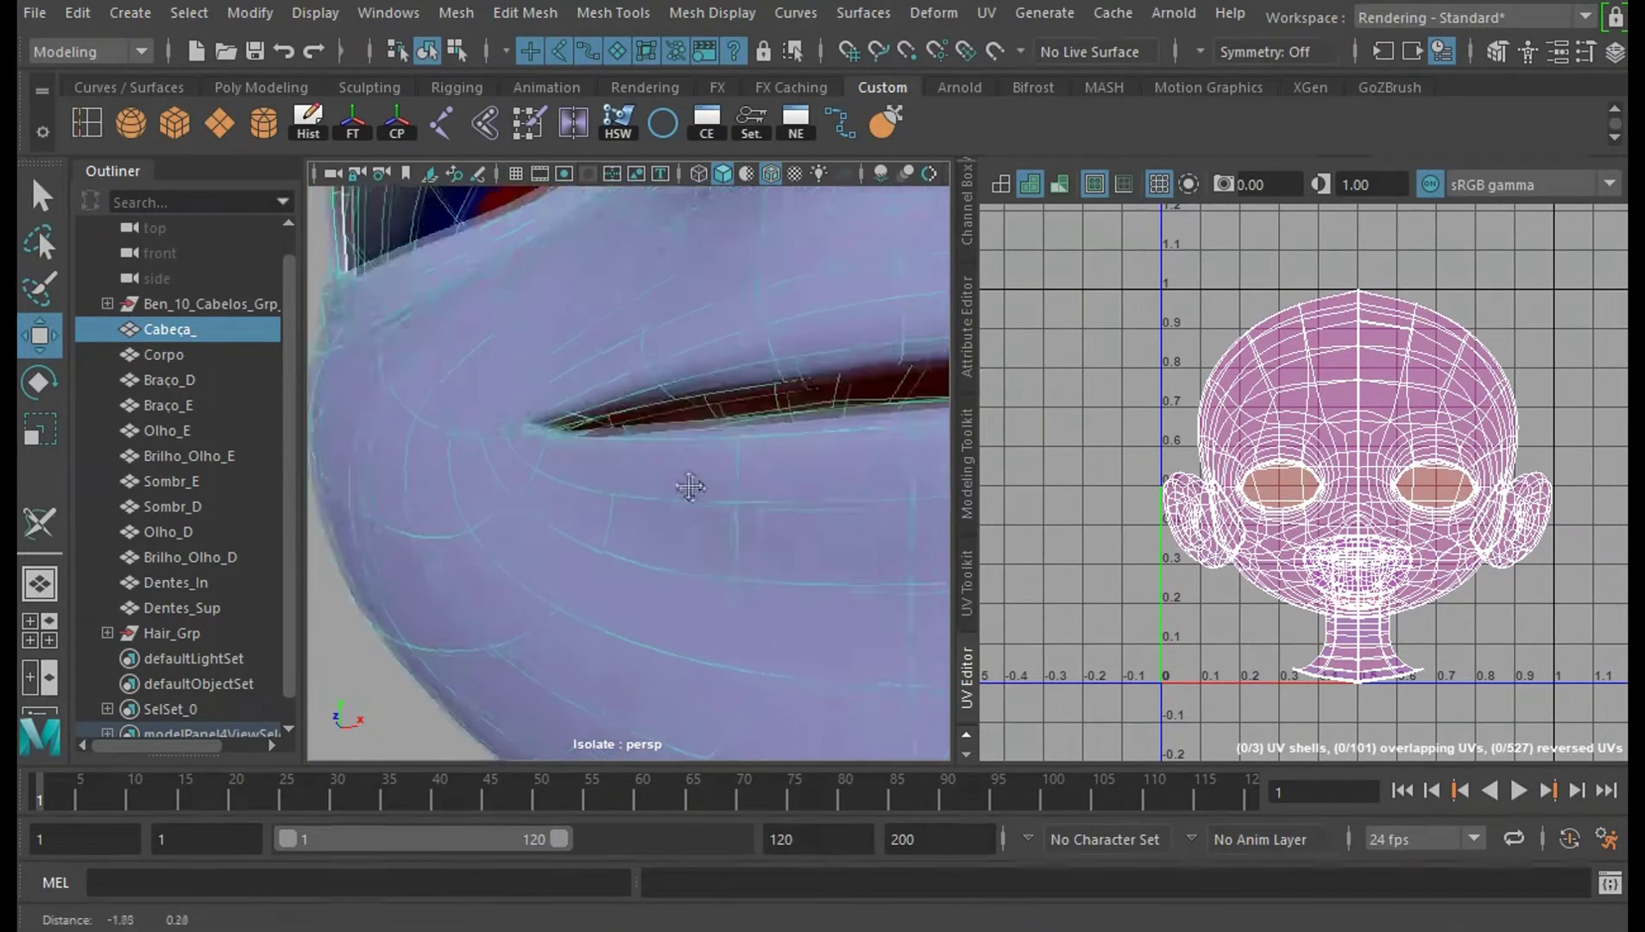
{"action": "middle_click_drag", "start_coordinate": [630, 481], "coordinate": [741, 503], "text": "alt"}
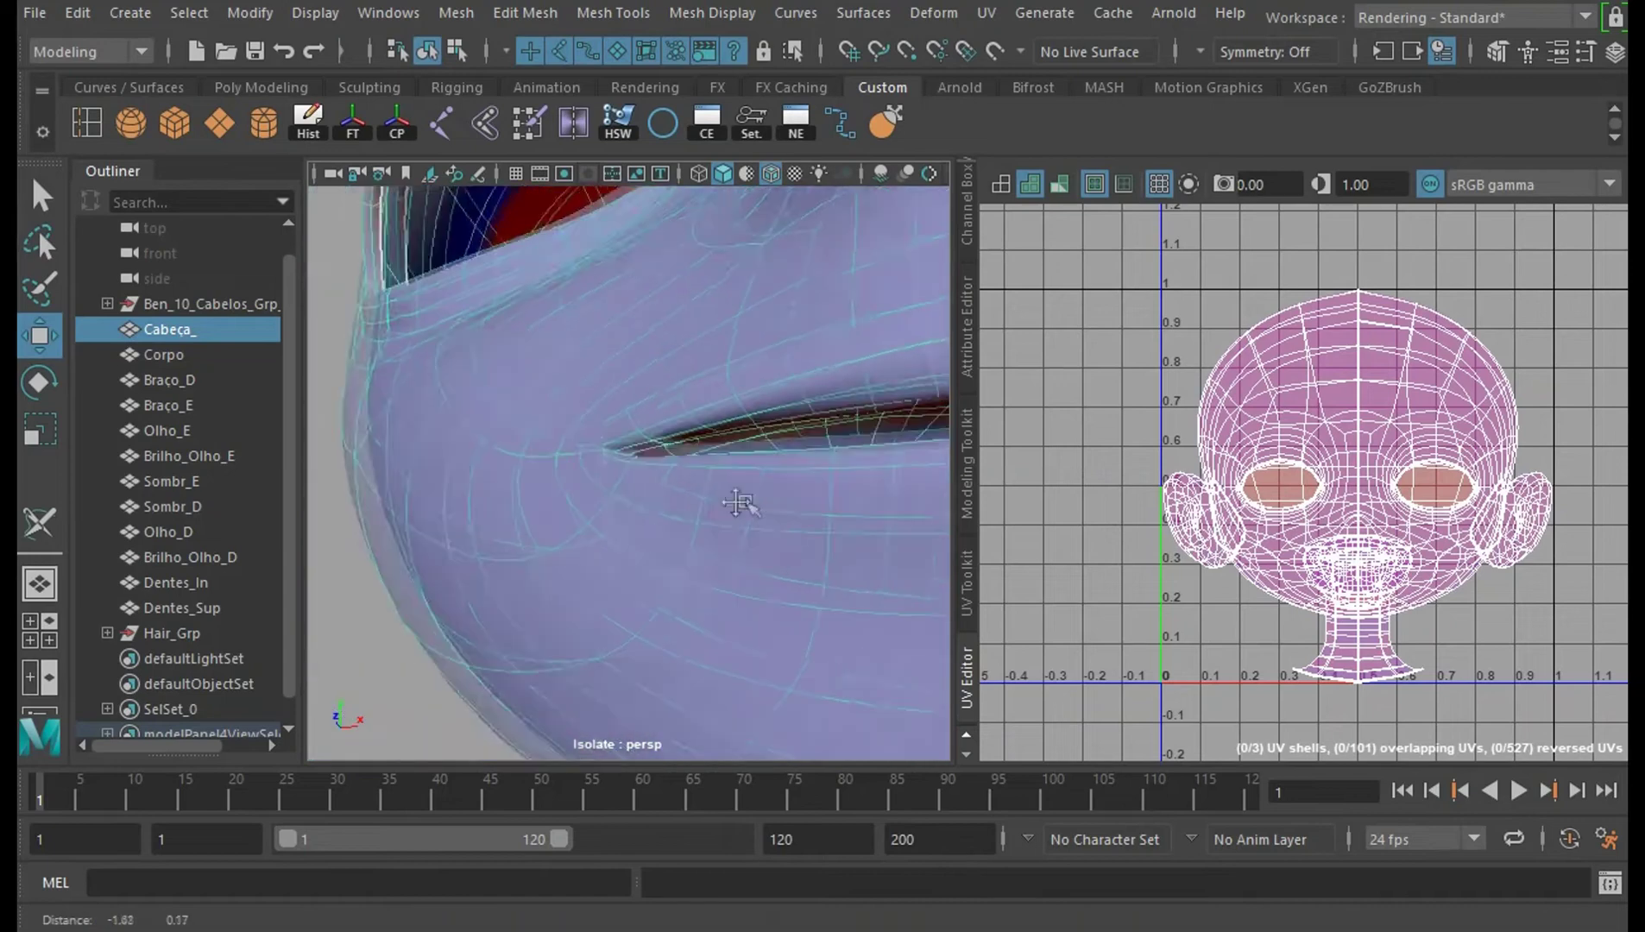
{"action": "left_click_drag", "start_coordinate": [741, 503], "coordinate": [674, 570], "text": "alt"}
{"action": "middle_click_drag", "start_coordinate": [674, 570], "coordinate": [736, 541], "text": "alt"}
{"action": "scroll", "coordinate": [666, 576], "scroll_direction": "down", "scroll_amount": 5}
{"action": "left_click_drag", "start_coordinate": [721, 579], "coordinate": [504, 595], "text": "alt"}
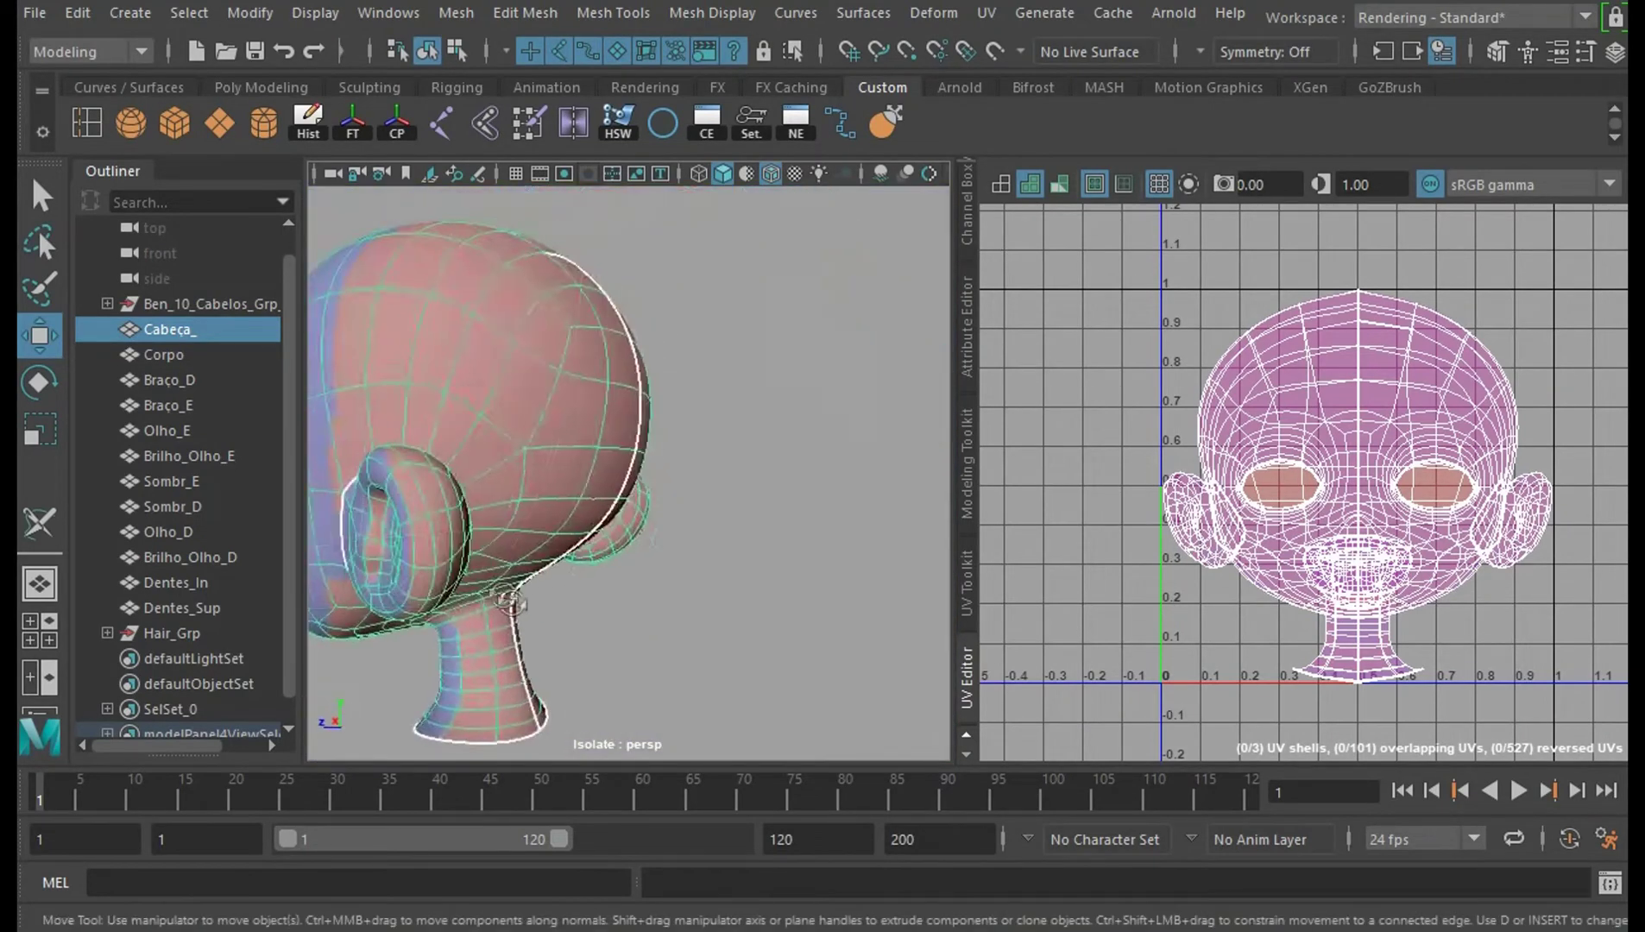
Cut a UV seam along the full edge loop separating the mouth interior from the lips, working from inside the head.
{"action": "scroll", "coordinate": [499, 601], "scroll_direction": "up", "scroll_amount": 6}
{"action": "middle_click_drag", "start_coordinate": [499, 601], "coordinate": [936, 477], "text": "alt"}
{"action": "left_click_drag", "start_coordinate": [697, 544], "coordinate": [602, 577], "text": "alt"}
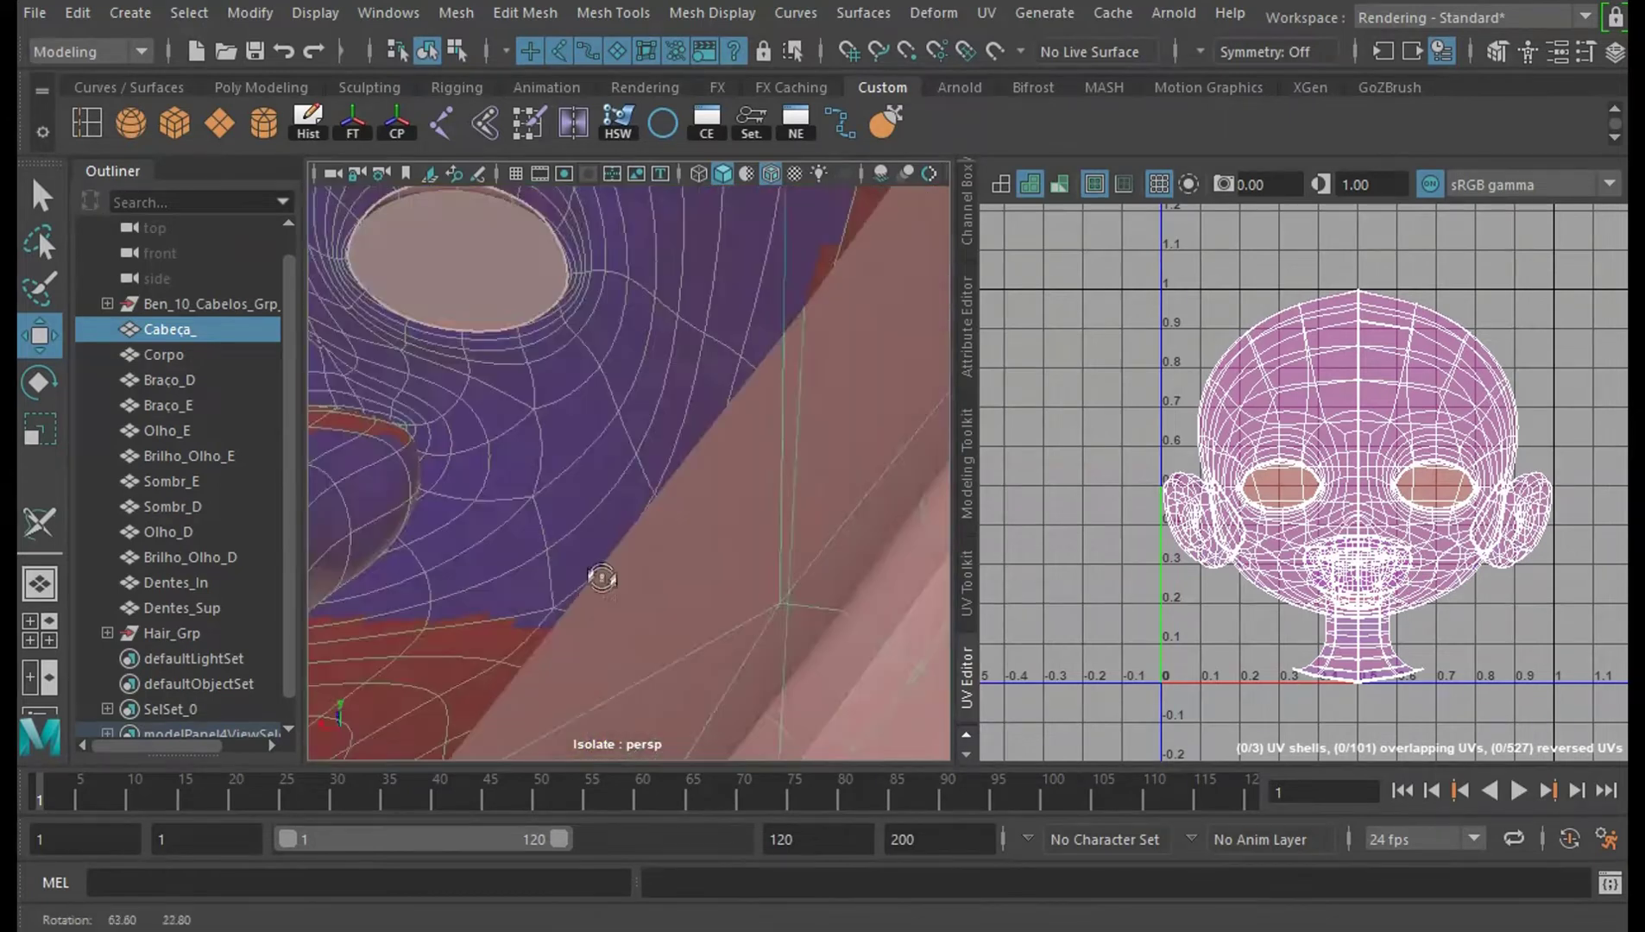
{"action": "middle_click_drag", "start_coordinate": [603, 577], "coordinate": [940, 466], "text": "alt"}
{"action": "scroll", "coordinate": [697, 410], "scroll_direction": "up", "scroll_amount": 8}
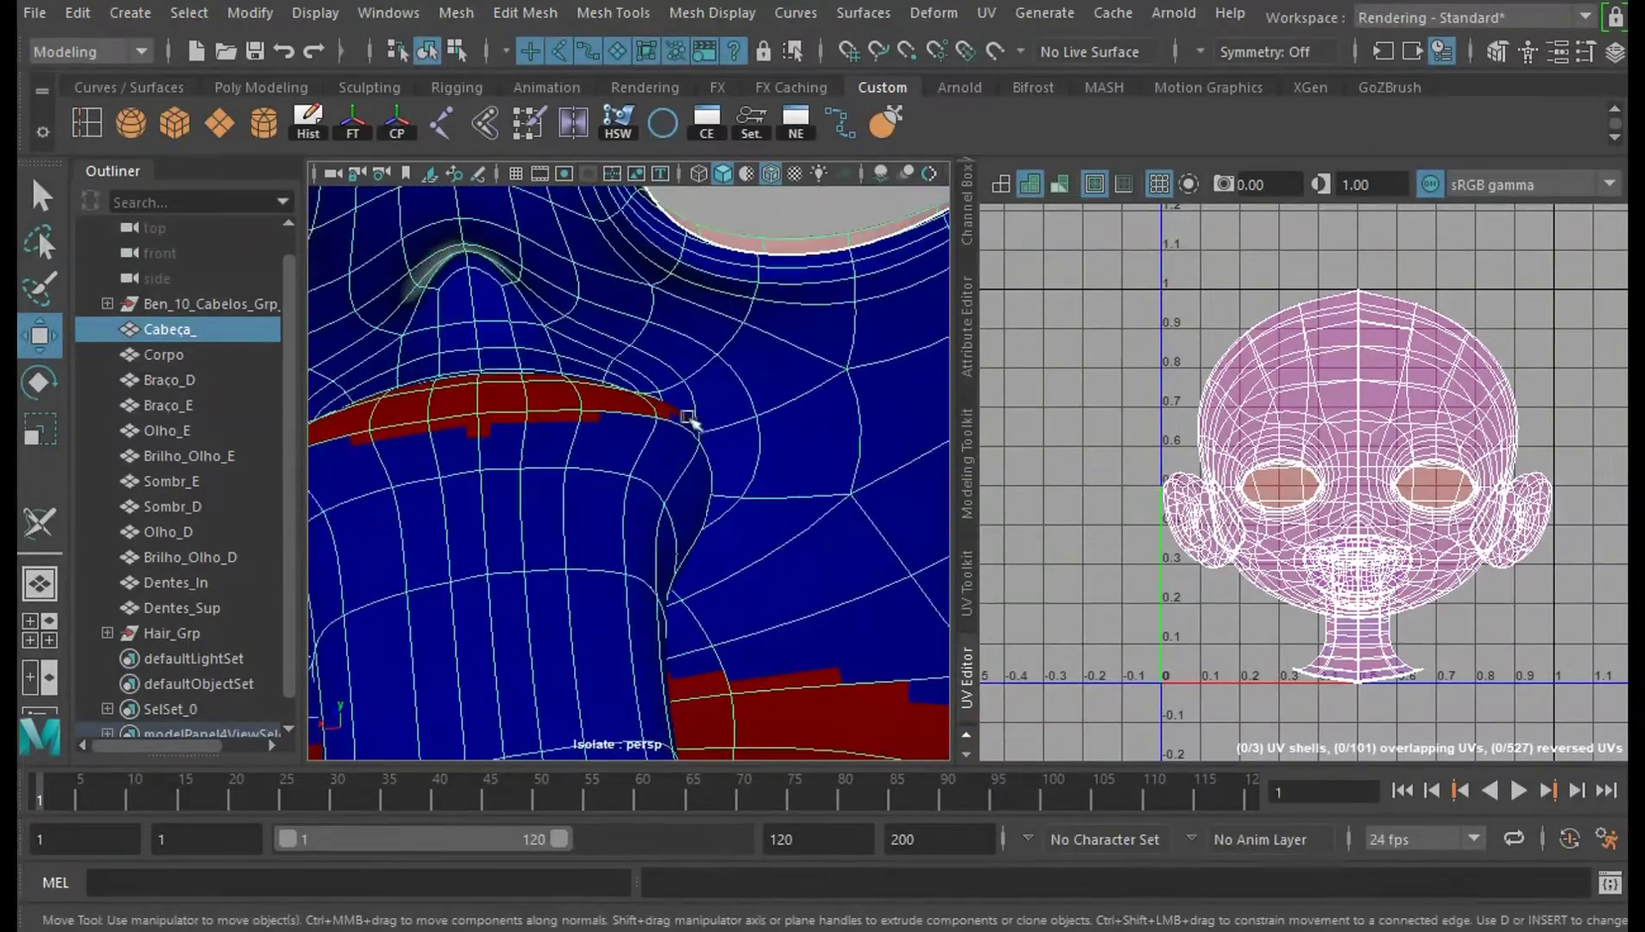
{"action": "right_click_drag", "start_coordinate": [766, 388], "coordinate": [797, 679], "text": "alt"}
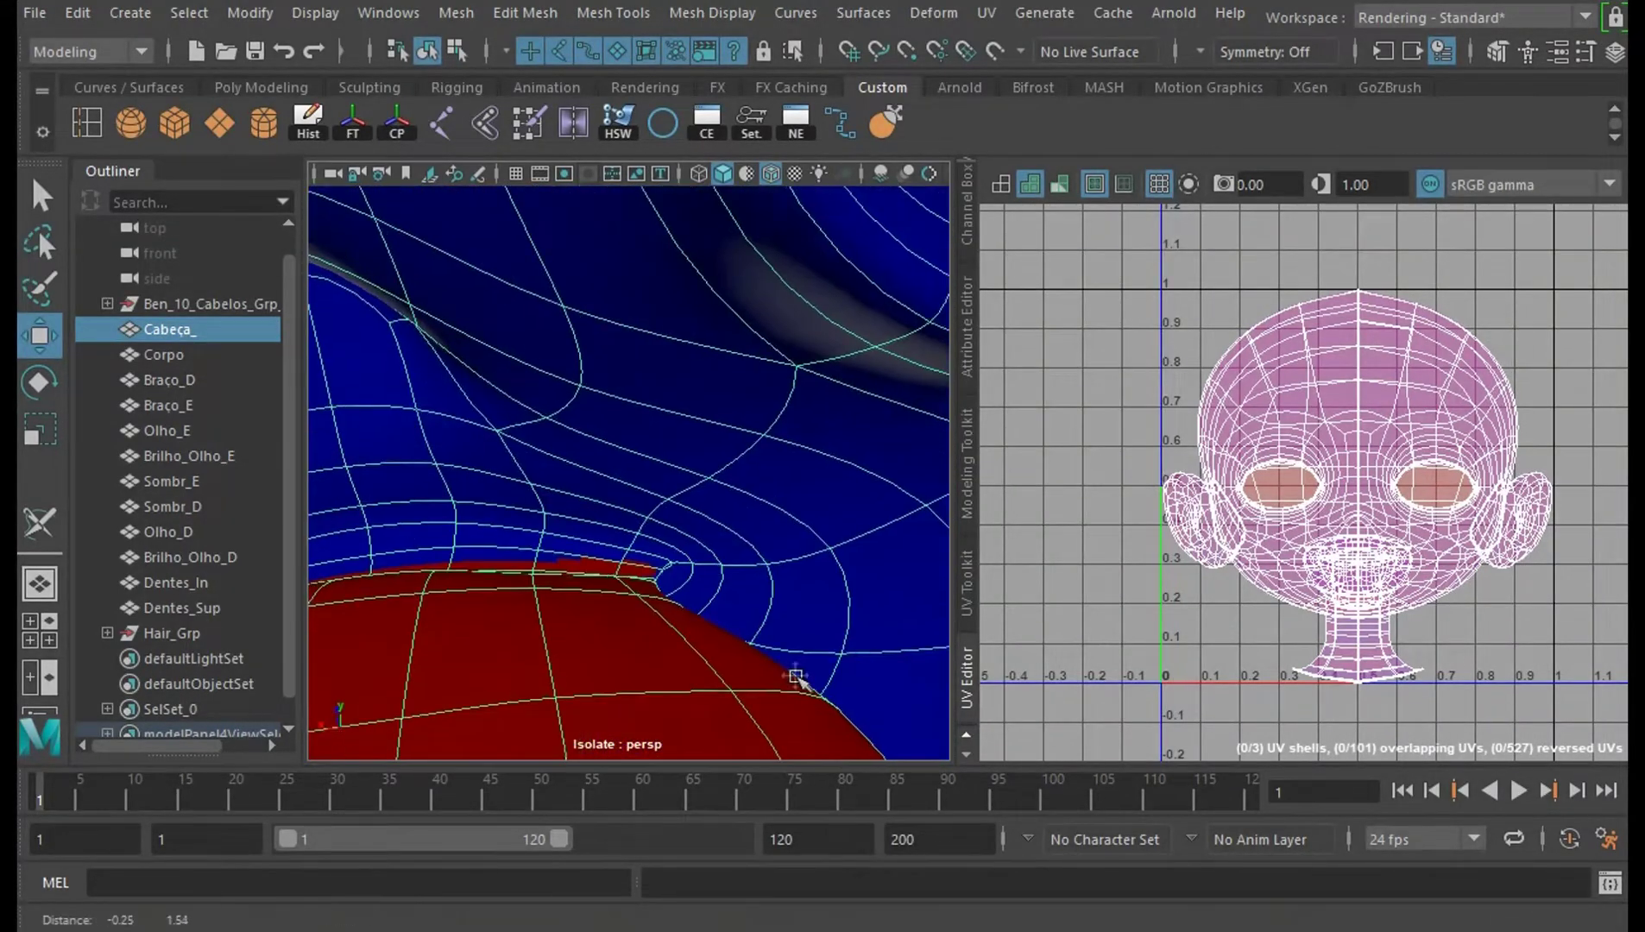
{"action": "middle_click_drag", "start_coordinate": [749, 625], "coordinate": [727, 492], "text": "alt"}
{"action": "left_click_drag", "start_coordinate": [727, 646], "coordinate": [780, 604], "text": "alt"}
{"action": "middle_click_drag", "start_coordinate": [781, 510], "coordinate": [838, 581], "text": "alt"}
{"action": "scroll", "coordinate": [732, 575], "scroll_direction": "up", "scroll_amount": 2}
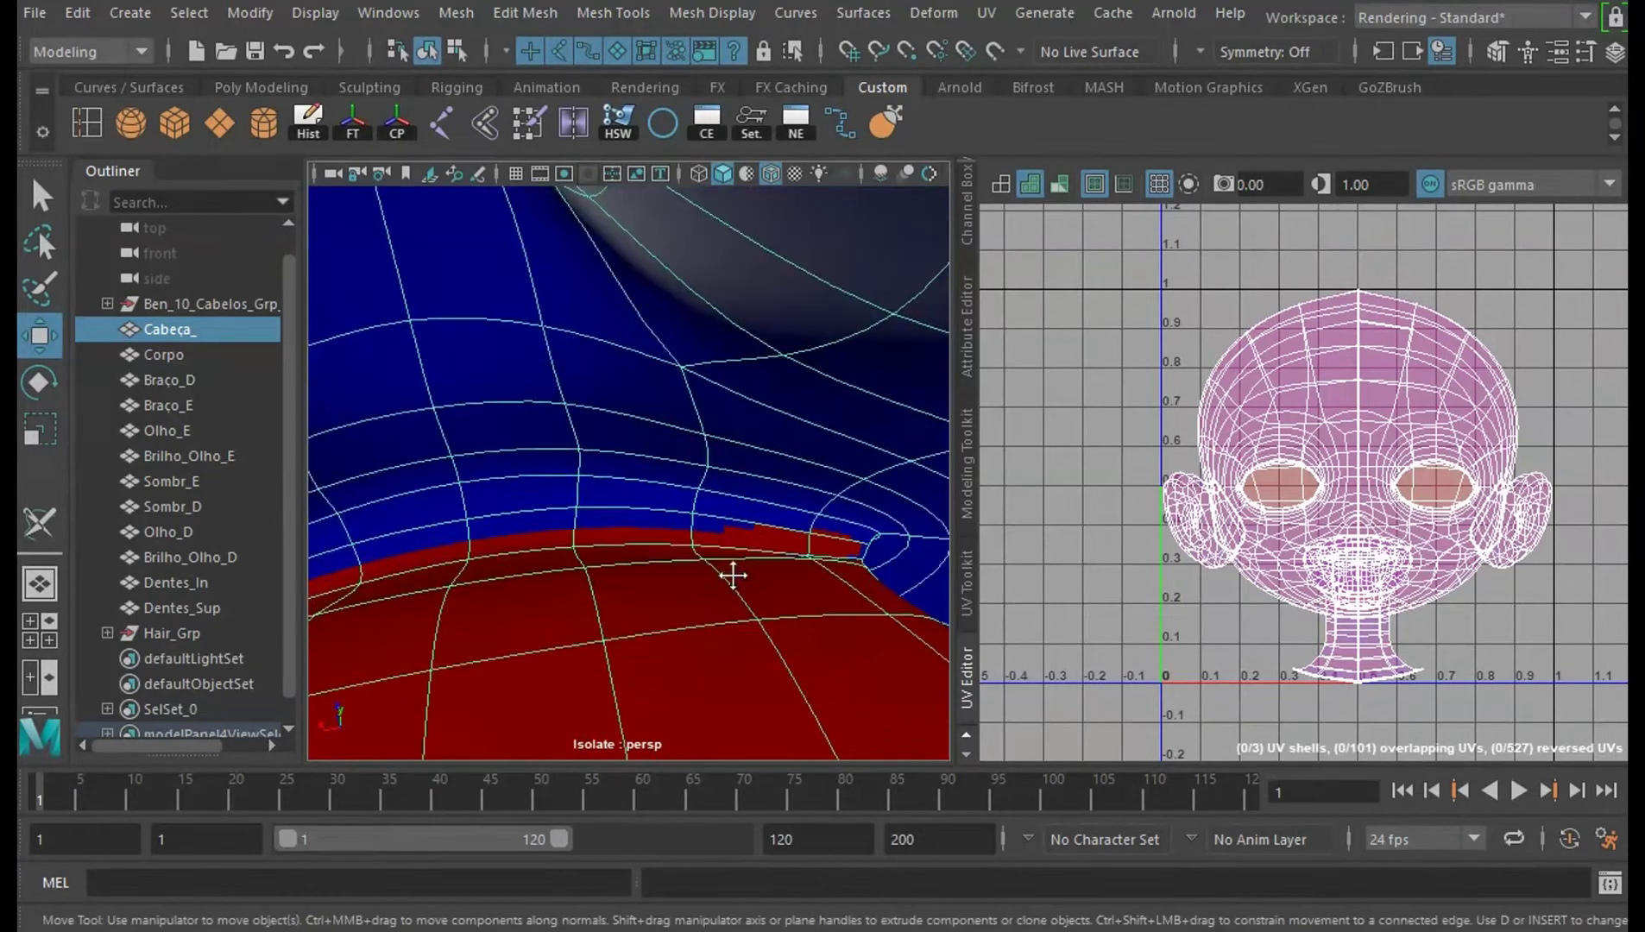
{"action": "right_click_drag", "start_coordinate": [1278, 388], "coordinate": [1188, 354]}
{"action": "left_click", "coordinate": [1315, 355]}
{"action": "key", "text": "y"}
{"action": "left_click_drag", "start_coordinate": [829, 509], "coordinate": [673, 496], "text": "alt"}
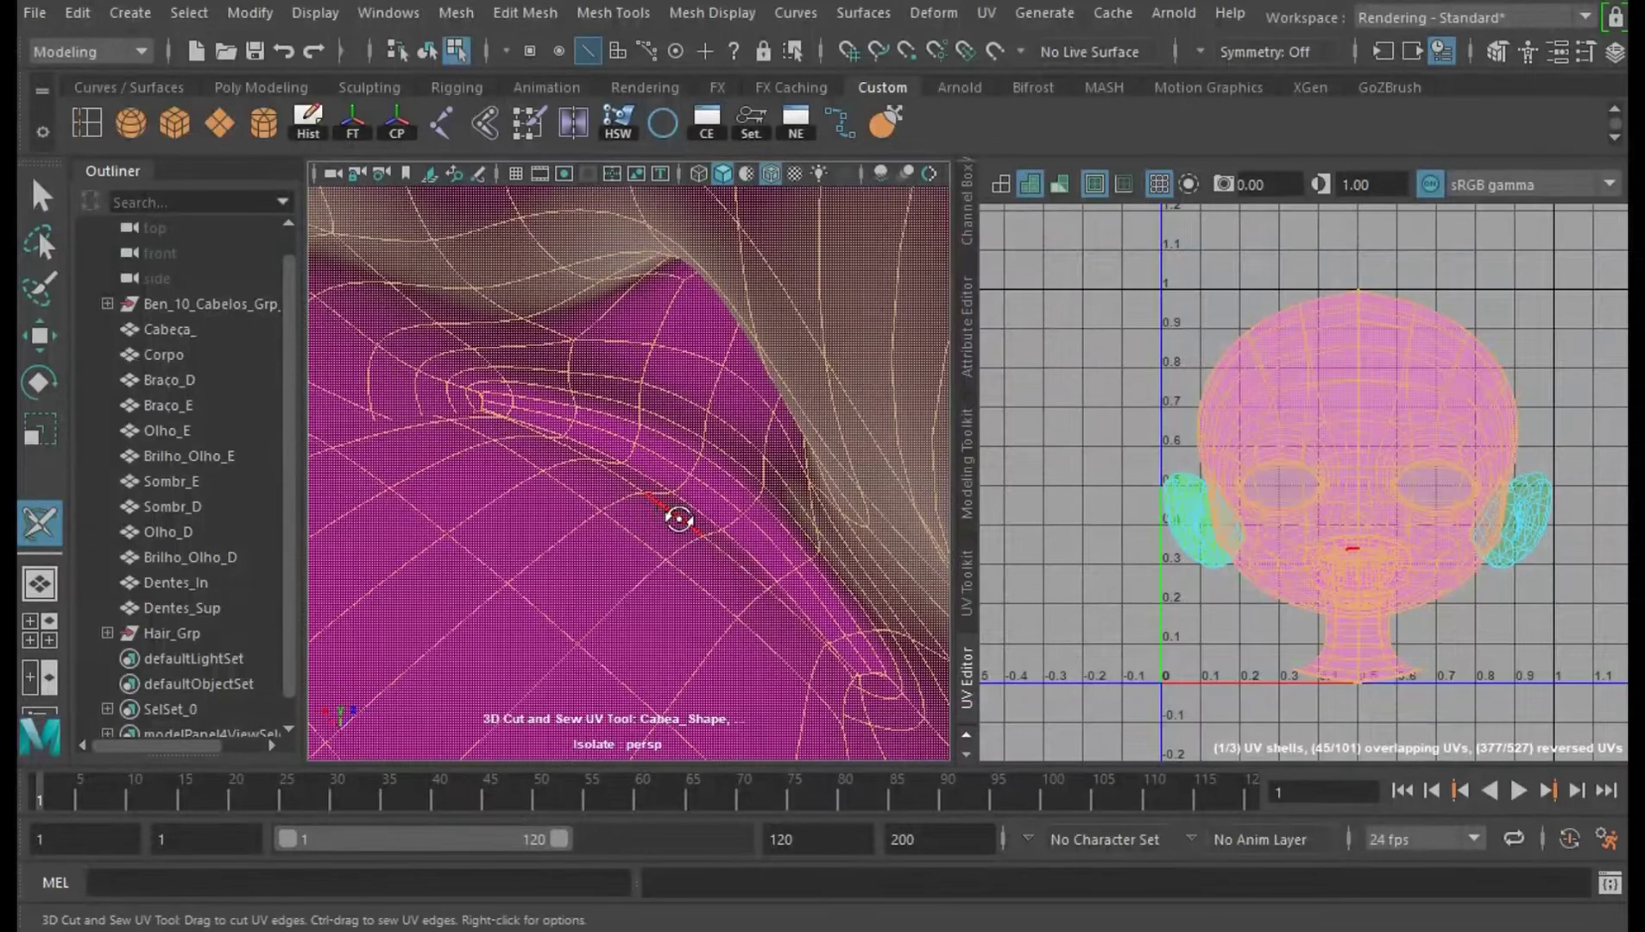
{"action": "double_click", "coordinate": [690, 531]}
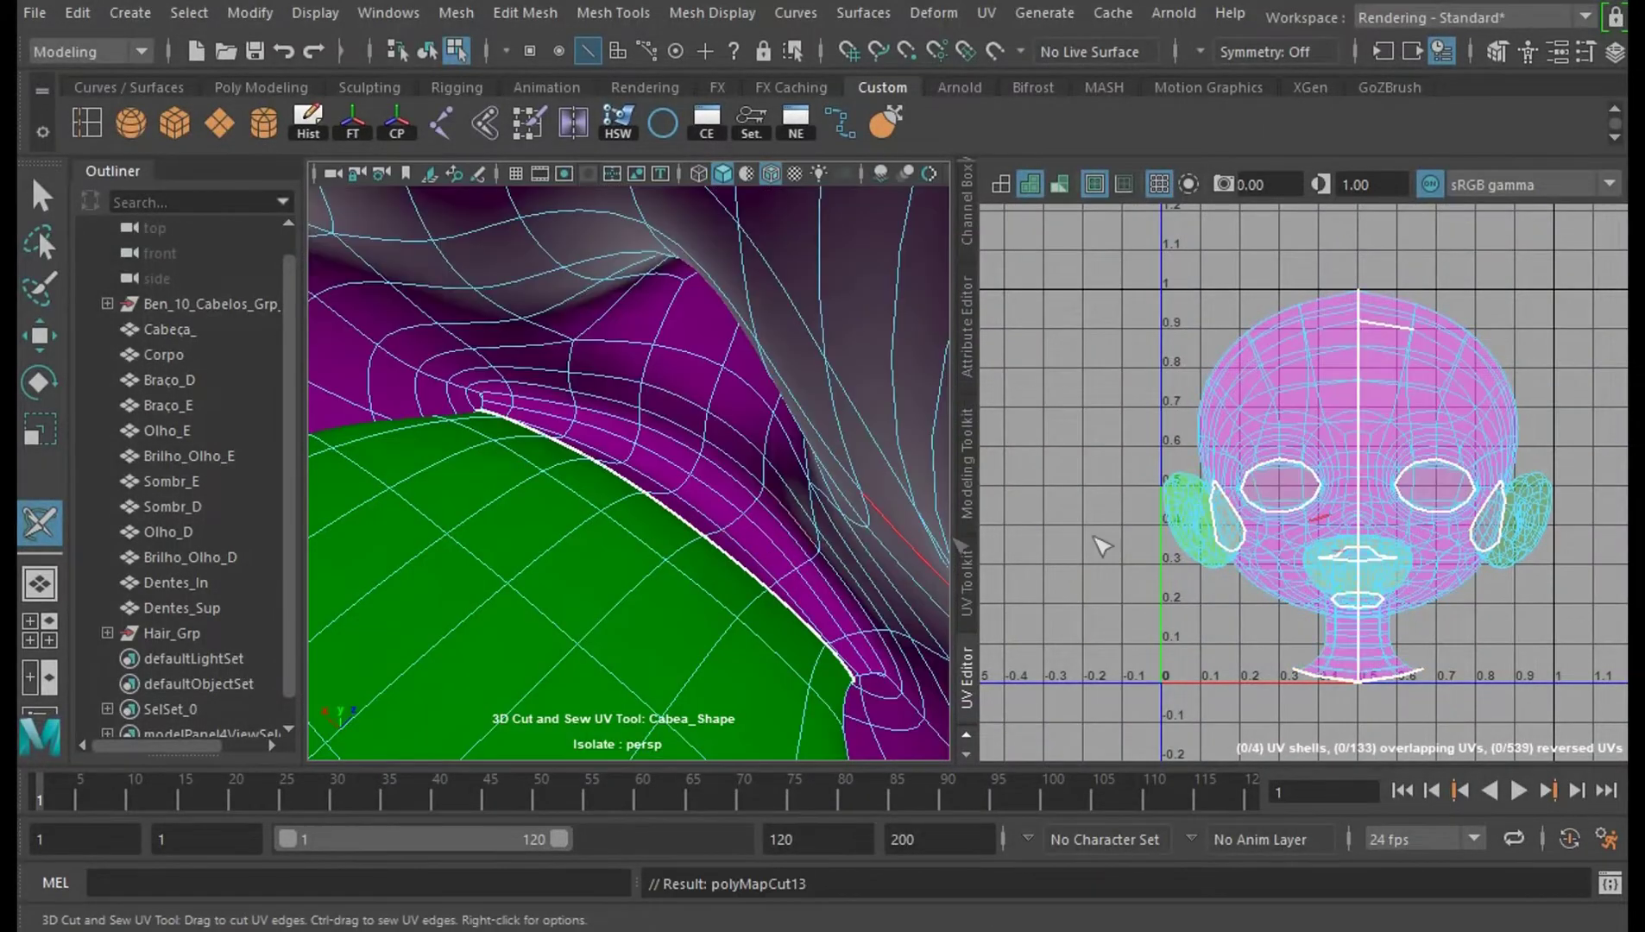
Check the new mouth seam against the lips on the model and in the UV layout.
{"action": "scroll", "coordinate": [1461, 587], "scroll_direction": "up", "scroll_amount": 3}
{"action": "scroll", "coordinate": [779, 624], "scroll_direction": "down", "scroll_amount": 2}
{"action": "left_click_drag", "start_coordinate": [777, 624], "coordinate": [653, 532], "text": "alt"}
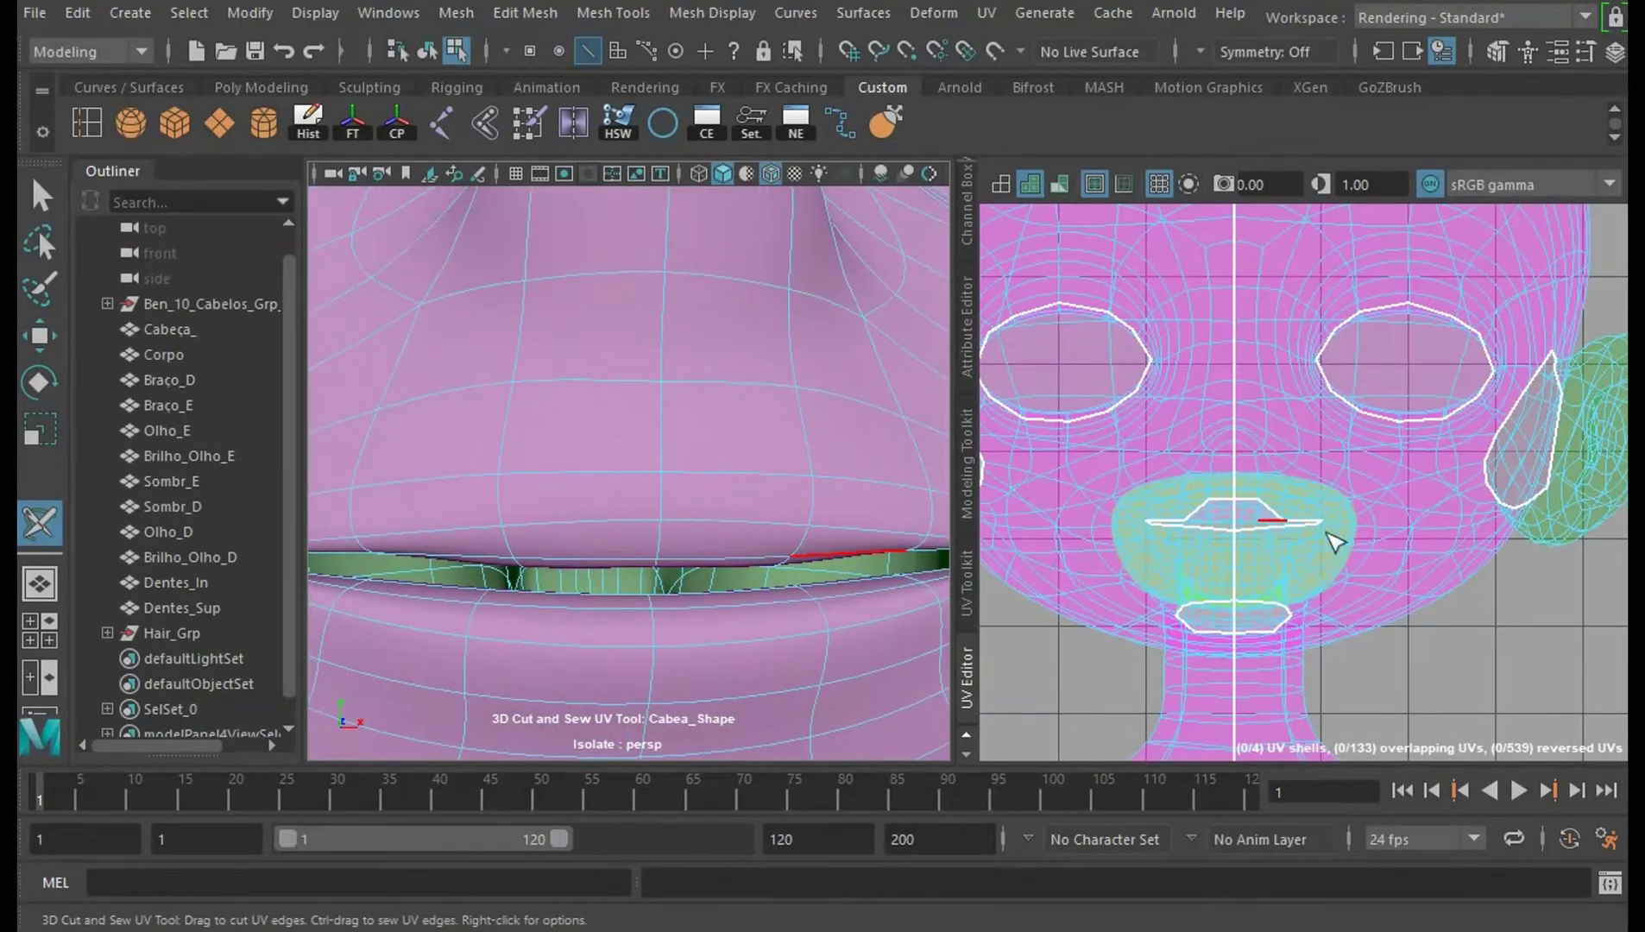
{"action": "scroll", "coordinate": [744, 590], "scroll_direction": "down", "scroll_amount": 5}
{"action": "scroll", "coordinate": [745, 590], "scroll_direction": "down", "scroll_amount": 4}
{"action": "left_click_drag", "start_coordinate": [760, 539], "coordinate": [811, 553], "text": "alt"}
{"action": "scroll", "coordinate": [1232, 518], "scroll_direction": "down", "scroll_amount": 4}
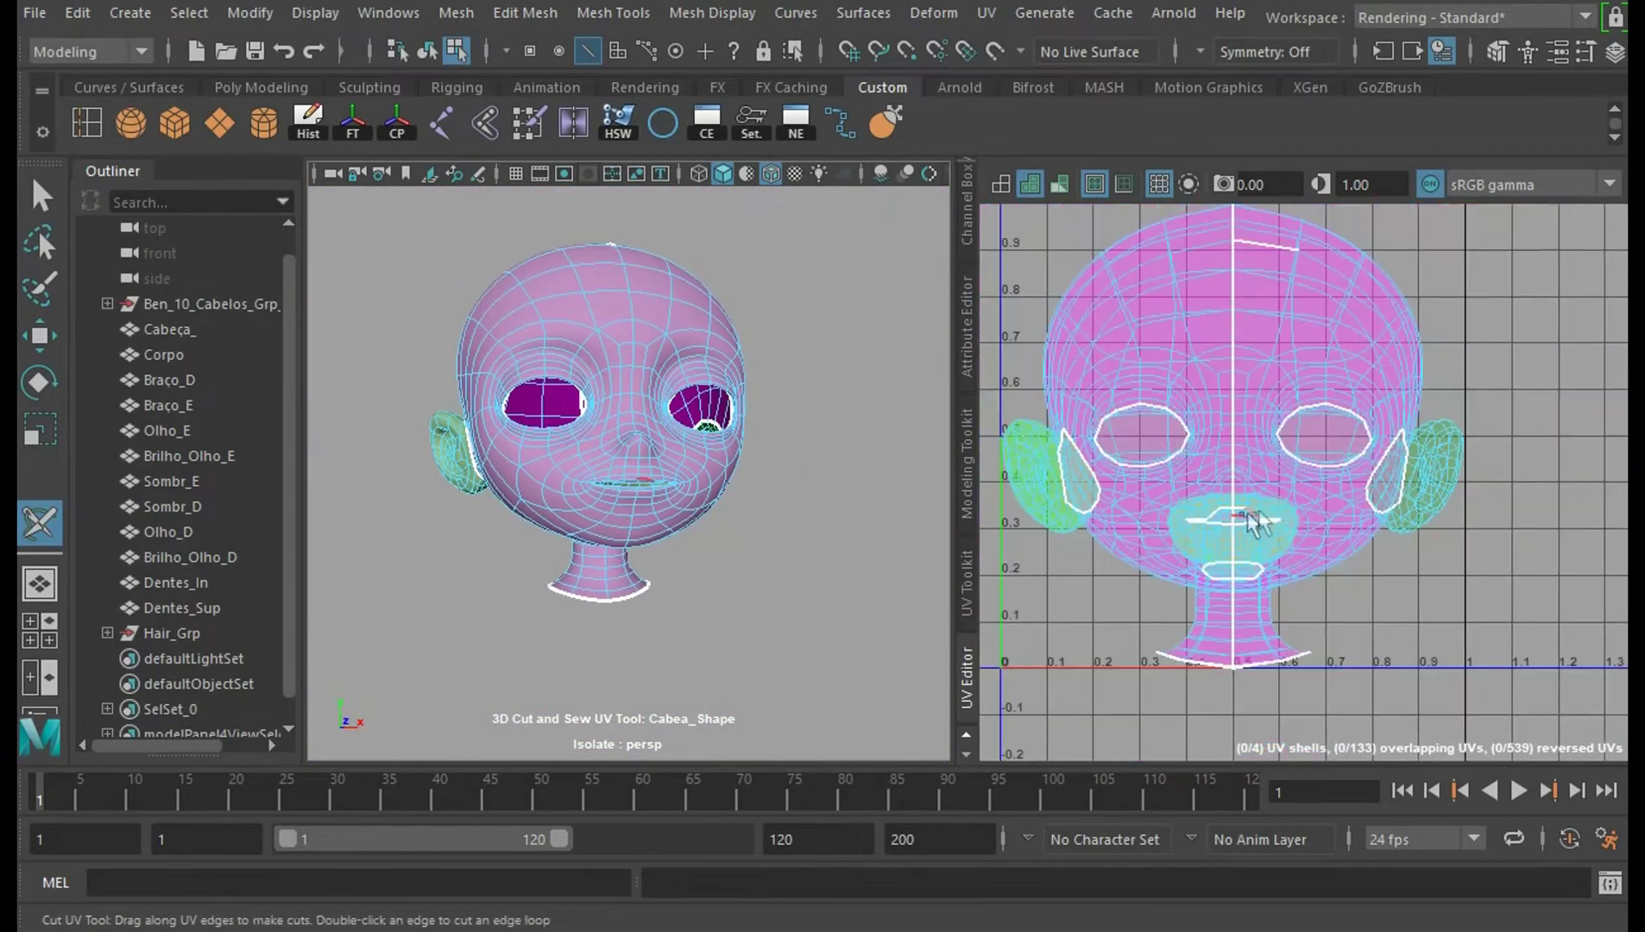
Leave the cutting tool and select all the head's UV shells in UV Shell mode.
{"action": "right_click", "coordinate": [1351, 479]}
{"action": "key", "text": "w"}
{"action": "right_click_drag", "start_coordinate": [670, 363], "coordinate": [811, 196]}
{"action": "right_click", "coordinate": [1393, 441]}
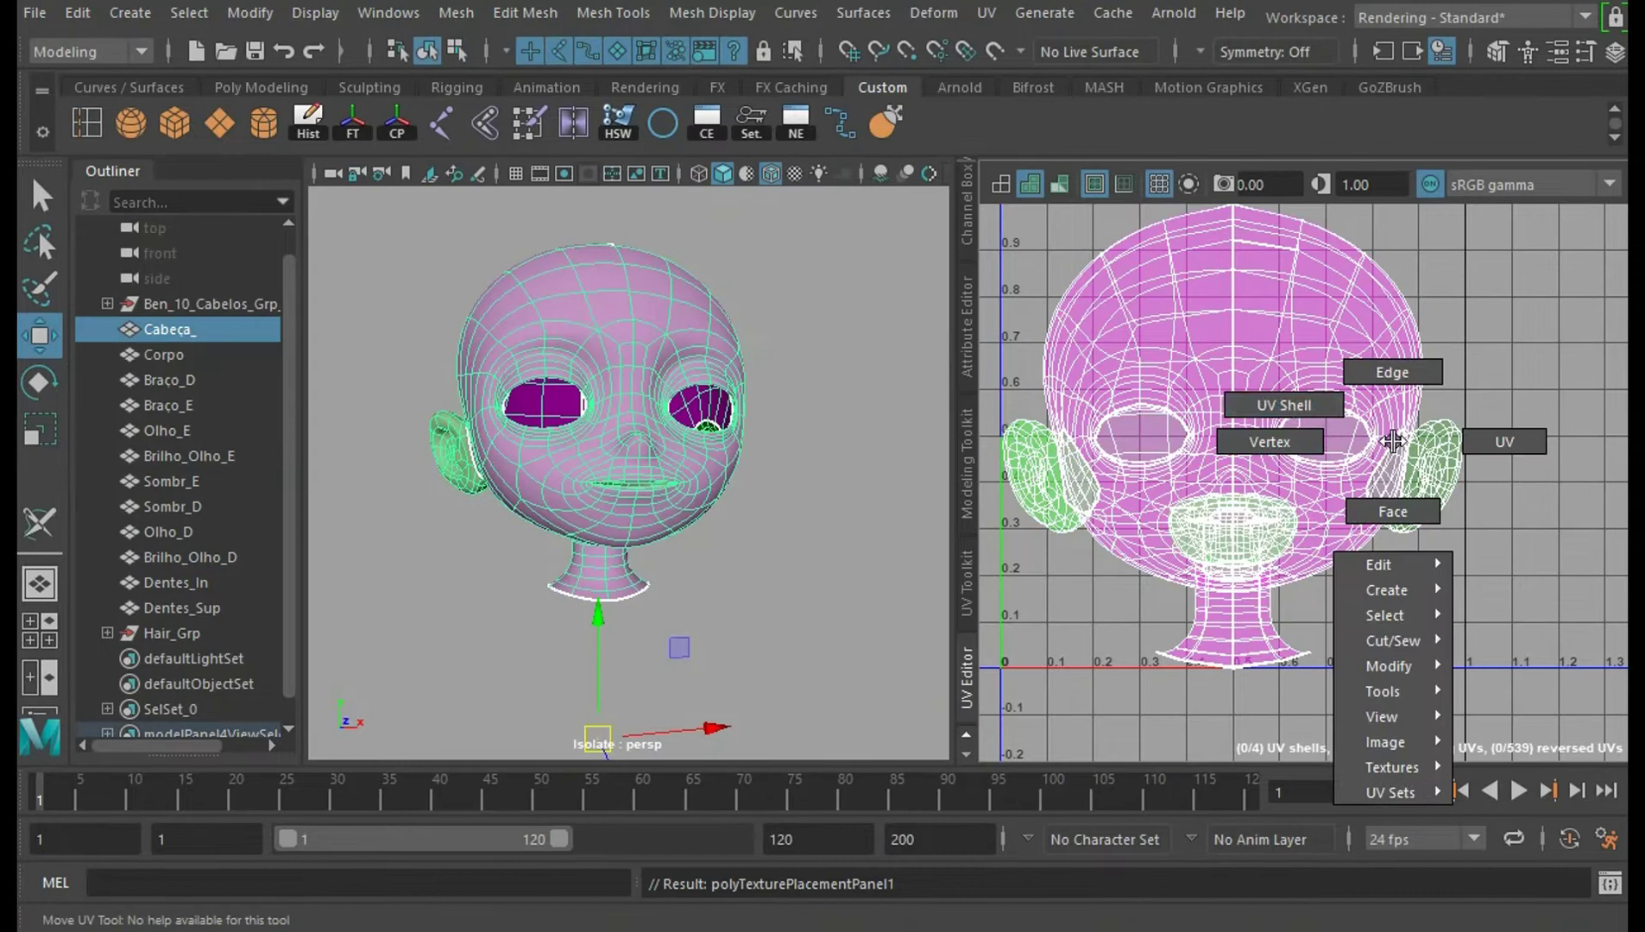
{"action": "left_click", "coordinate": [1249, 407]}
{"action": "key", "text": "f"}
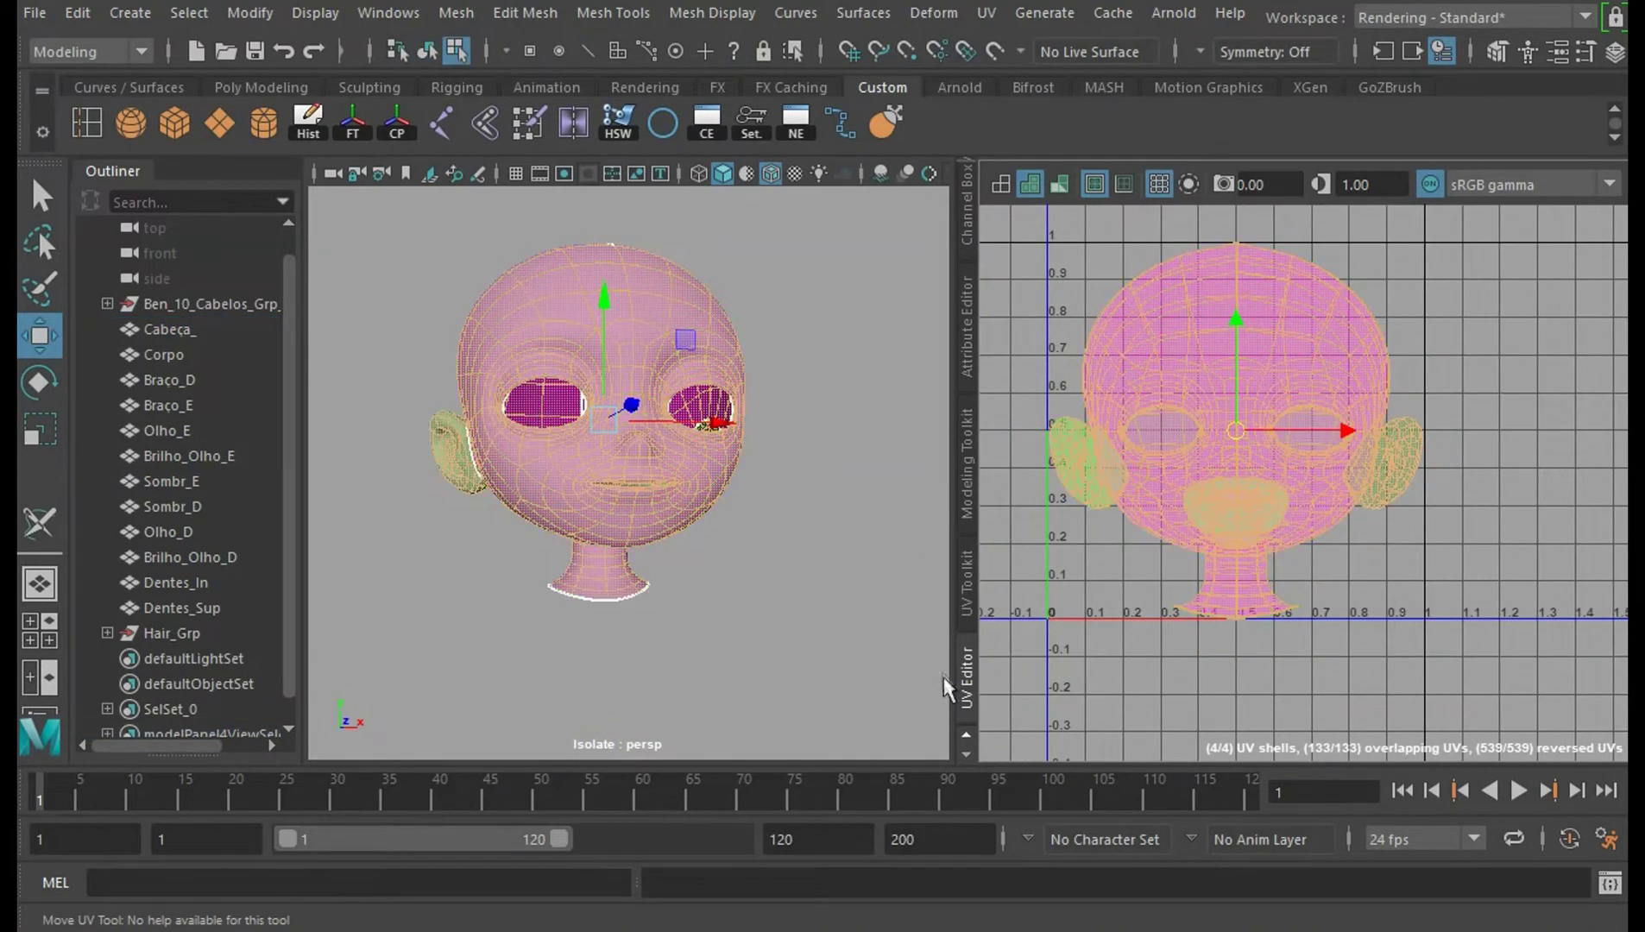
Unfold all selected UV shells of the head with the UV Toolkit's Unfold command.
{"action": "left_click", "coordinate": [968, 596]}
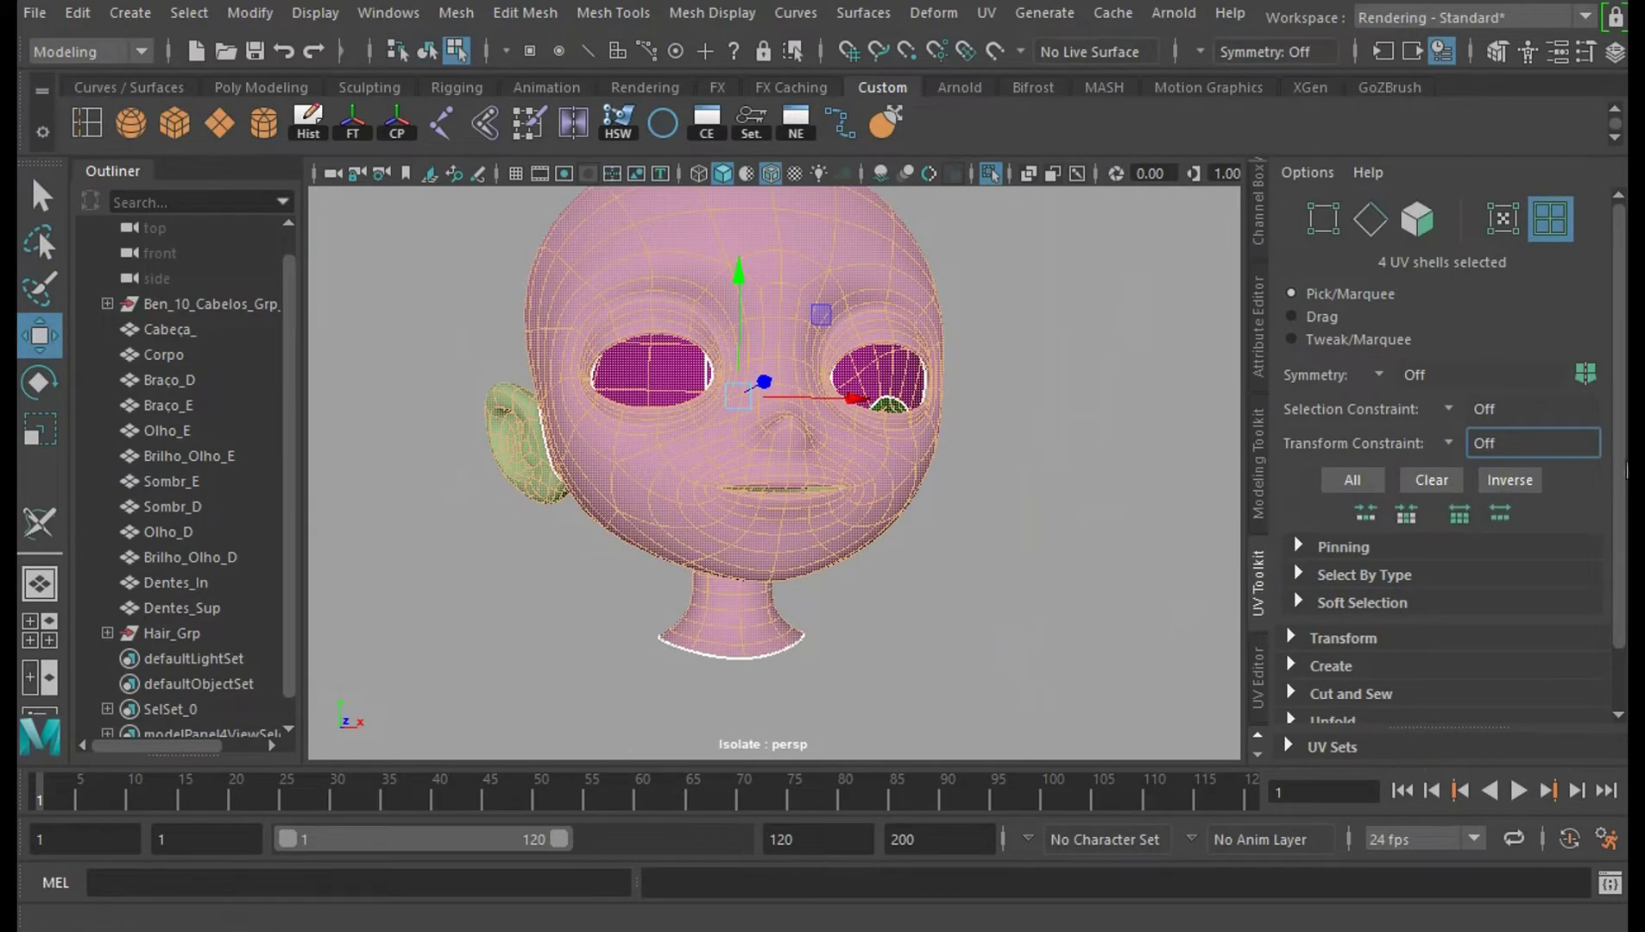
{"action": "scroll", "coordinate": [1623, 445], "scroll_direction": "down", "scroll_amount": 2}
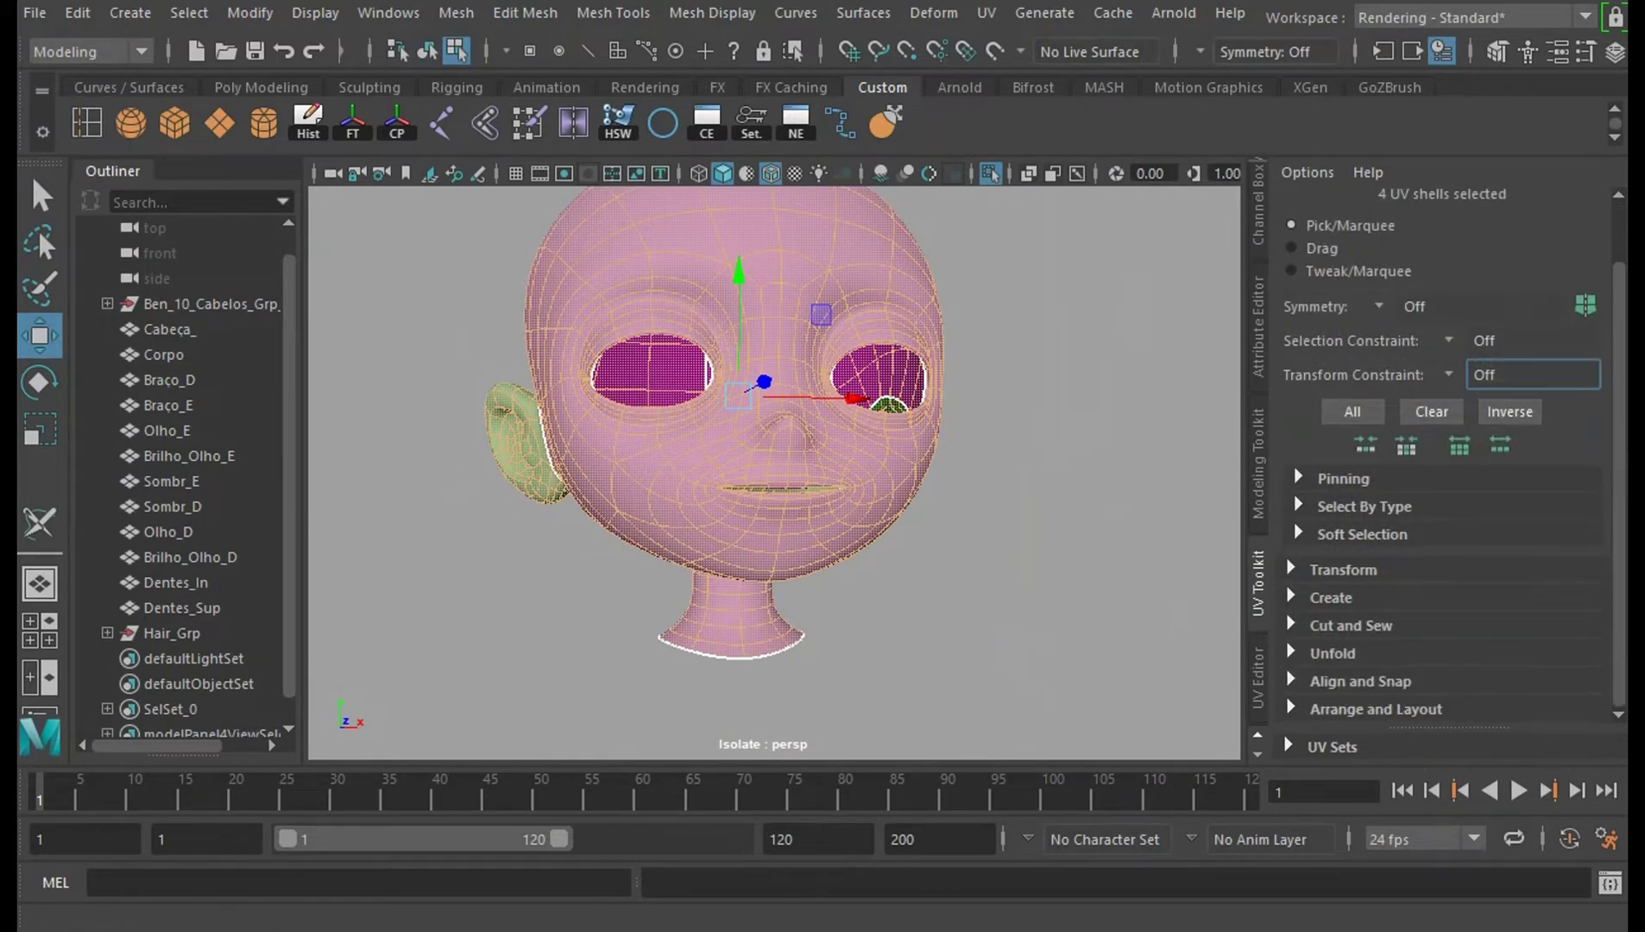
{"action": "left_click", "coordinate": [1291, 654]}
{"action": "scroll", "coordinate": [1351, 610], "scroll_direction": "down", "scroll_amount": 4}
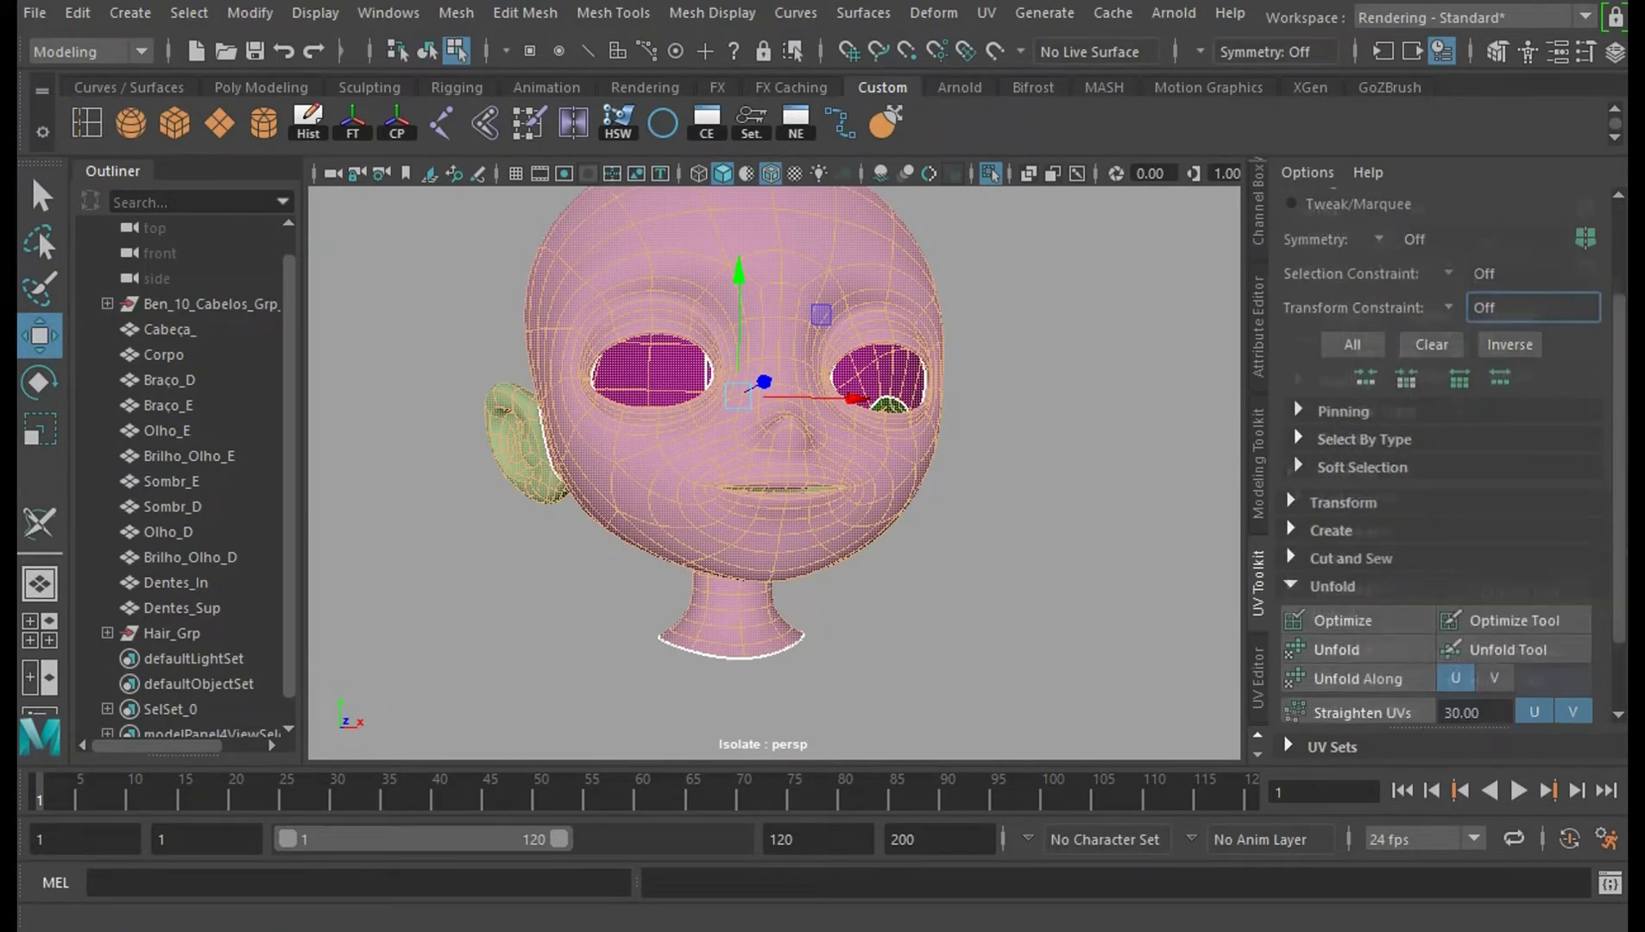
{"action": "left_click", "coordinate": [1354, 587]}
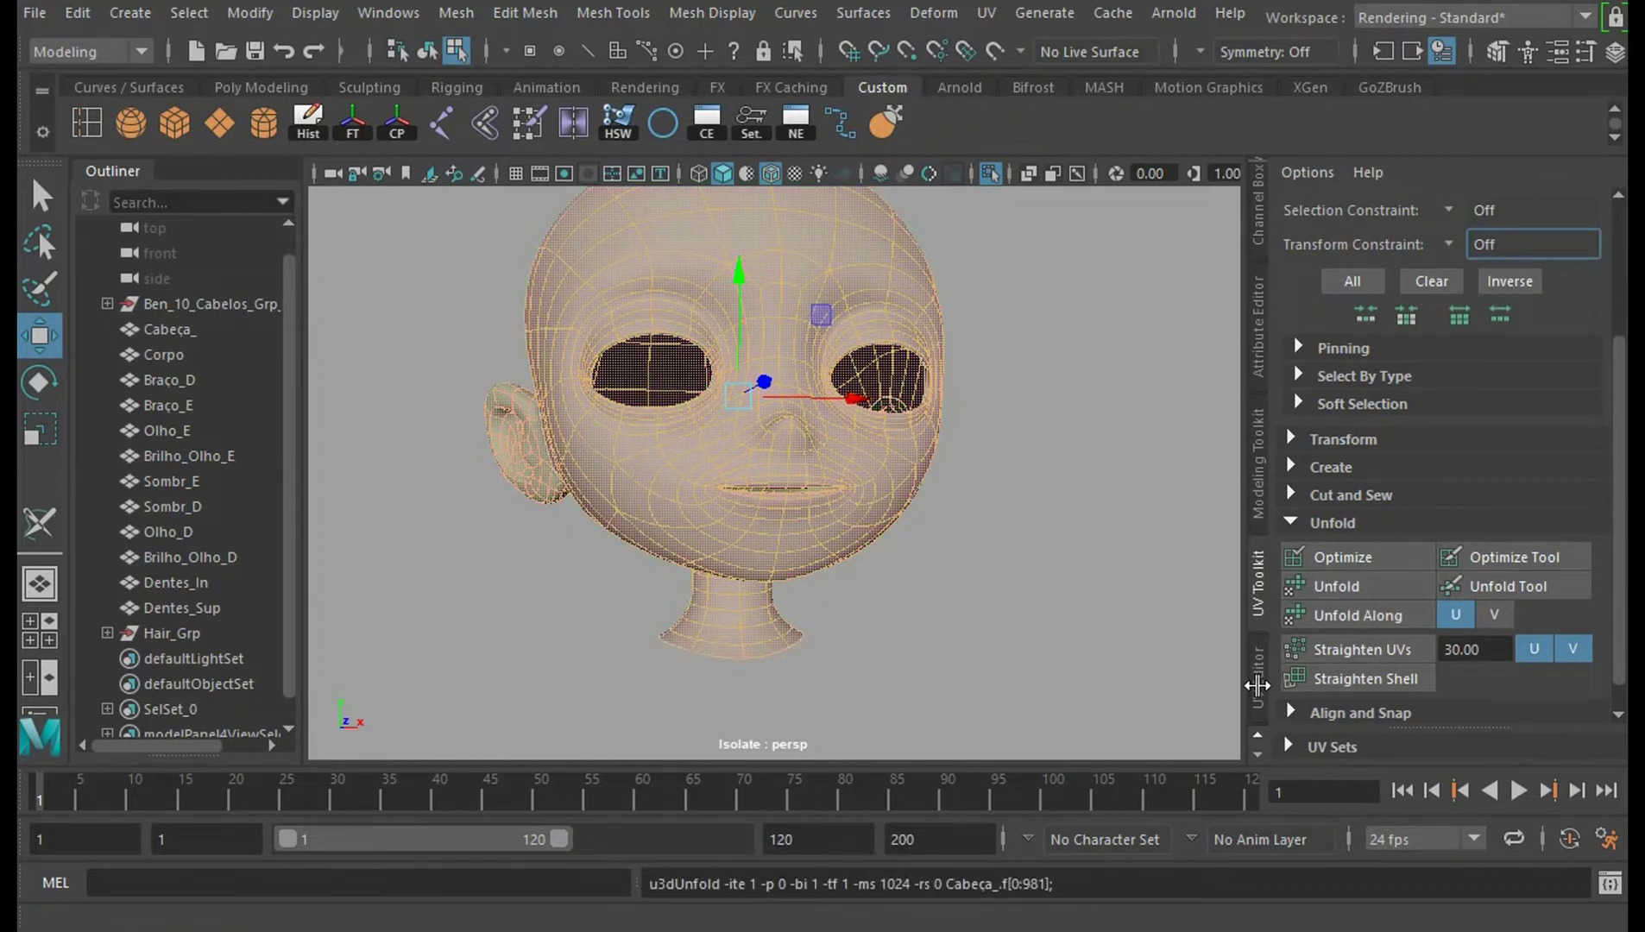
Select the main head shell in the UV Editor and examine its unfolded outline and the seams on the crown.
{"action": "left_click", "coordinate": [1258, 685]}
{"action": "scroll", "coordinate": [676, 507], "scroll_direction": "down", "scroll_amount": 3}
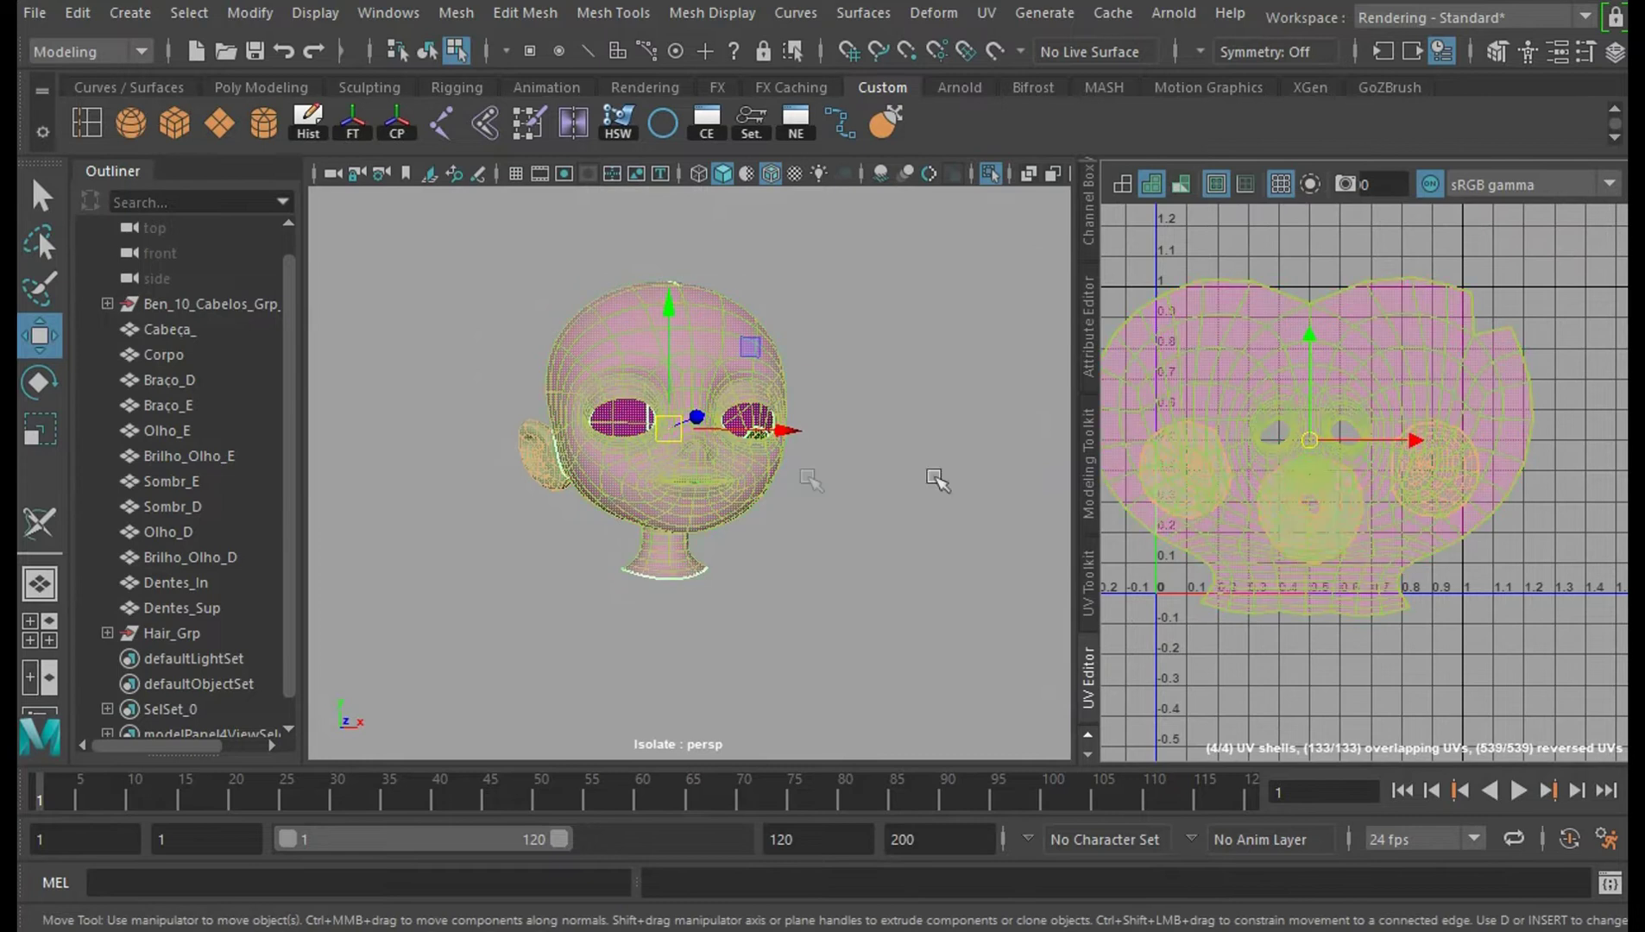
{"action": "scroll", "coordinate": [1422, 521], "scroll_direction": "down", "scroll_amount": 2}
{"action": "left_click", "coordinate": [1422, 535]}
{"action": "scroll", "coordinate": [1435, 545], "scroll_direction": "up", "scroll_amount": 3}
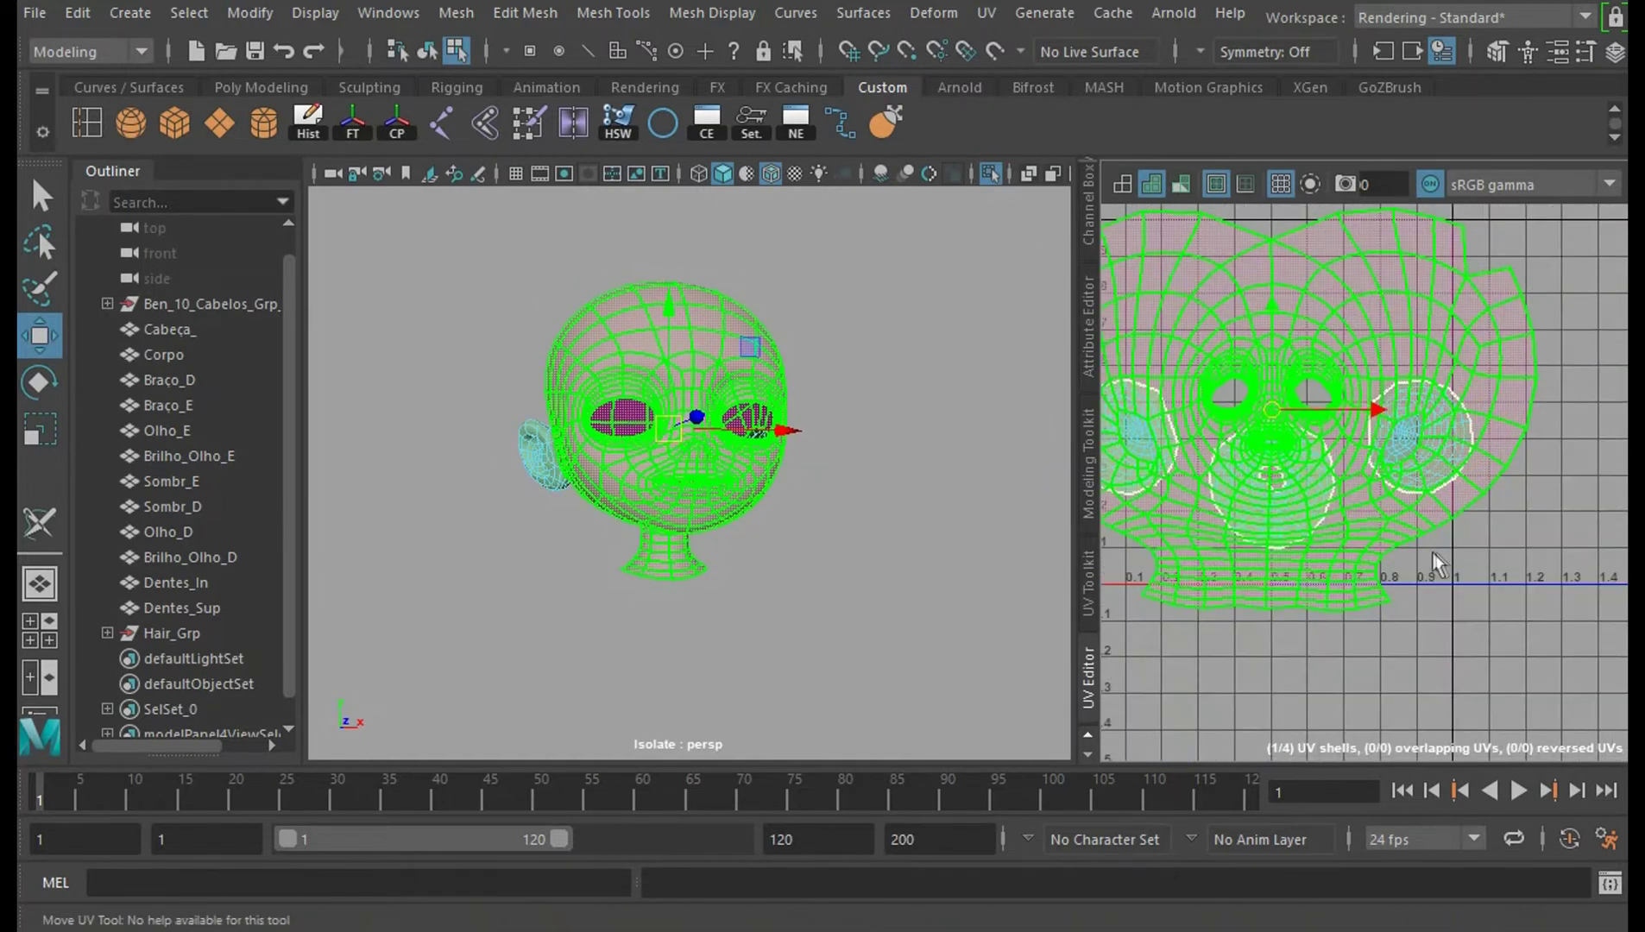
{"action": "scroll", "coordinate": [1389, 551], "scroll_direction": "down", "scroll_amount": 1}
{"action": "middle_click_drag", "start_coordinate": [1496, 341], "coordinate": [1538, 373], "text": "alt"}
{"action": "scroll", "coordinate": [1520, 477], "scroll_direction": "up", "scroll_amount": 3}
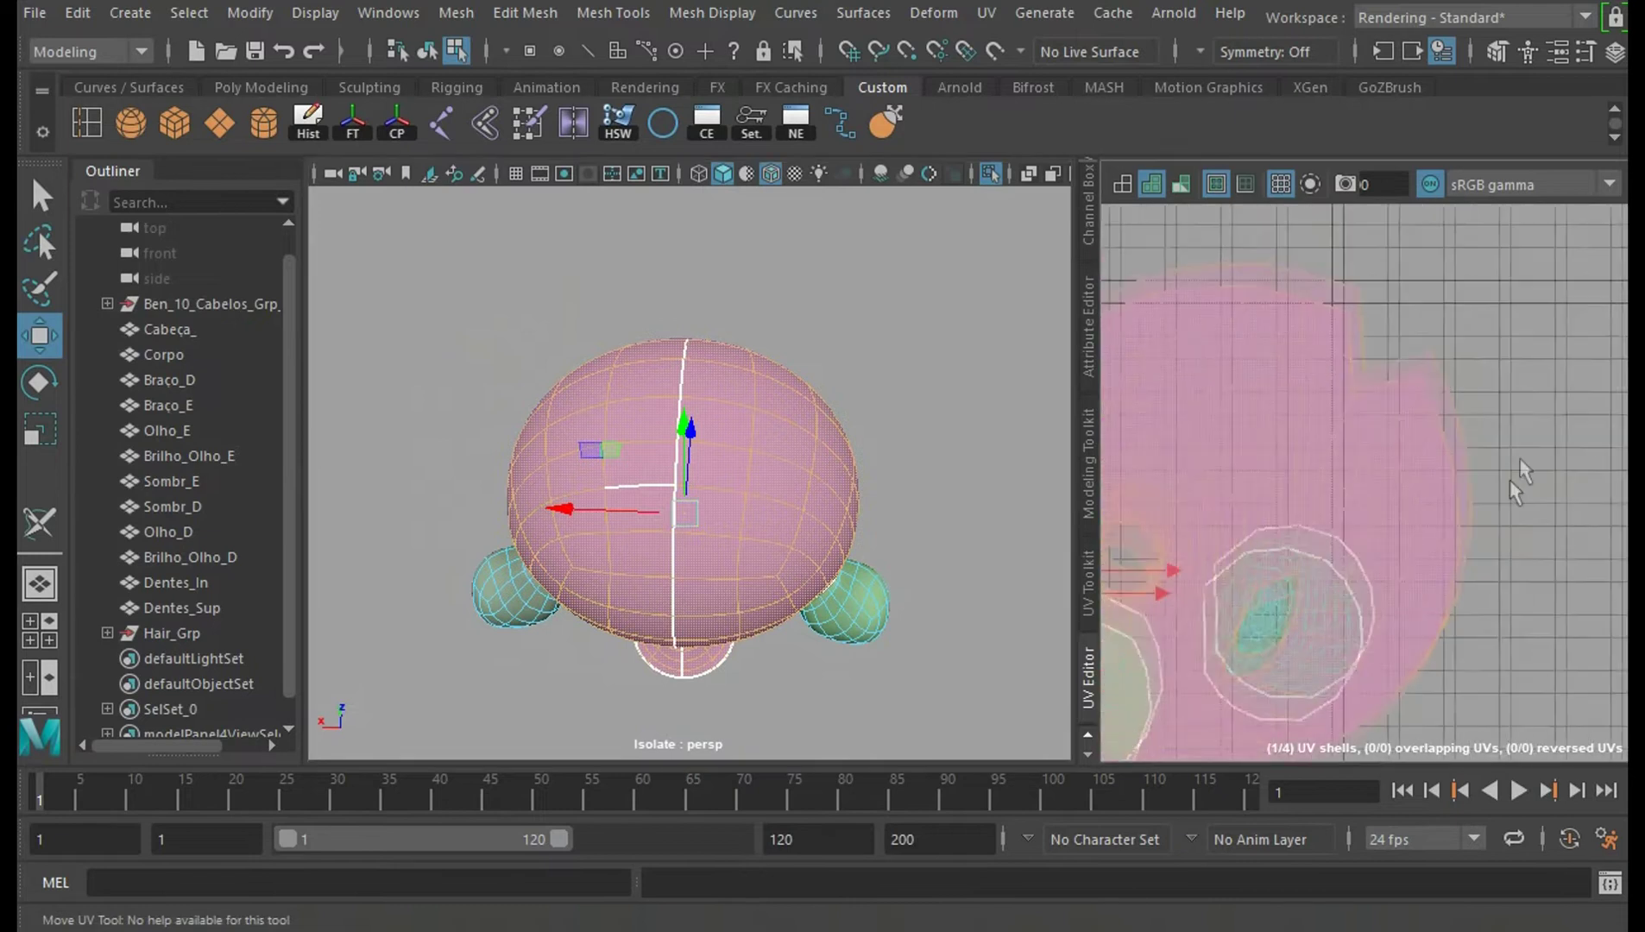
Sew the short horizontal cut edge beside the centre seam on the crown with the 3D Cut and Sew UV Tool.
{"action": "middle_click_drag", "start_coordinate": [1520, 477], "coordinate": [1428, 470], "text": "alt"}
{"action": "scroll", "coordinate": [920, 517], "scroll_direction": "up", "scroll_amount": 4}
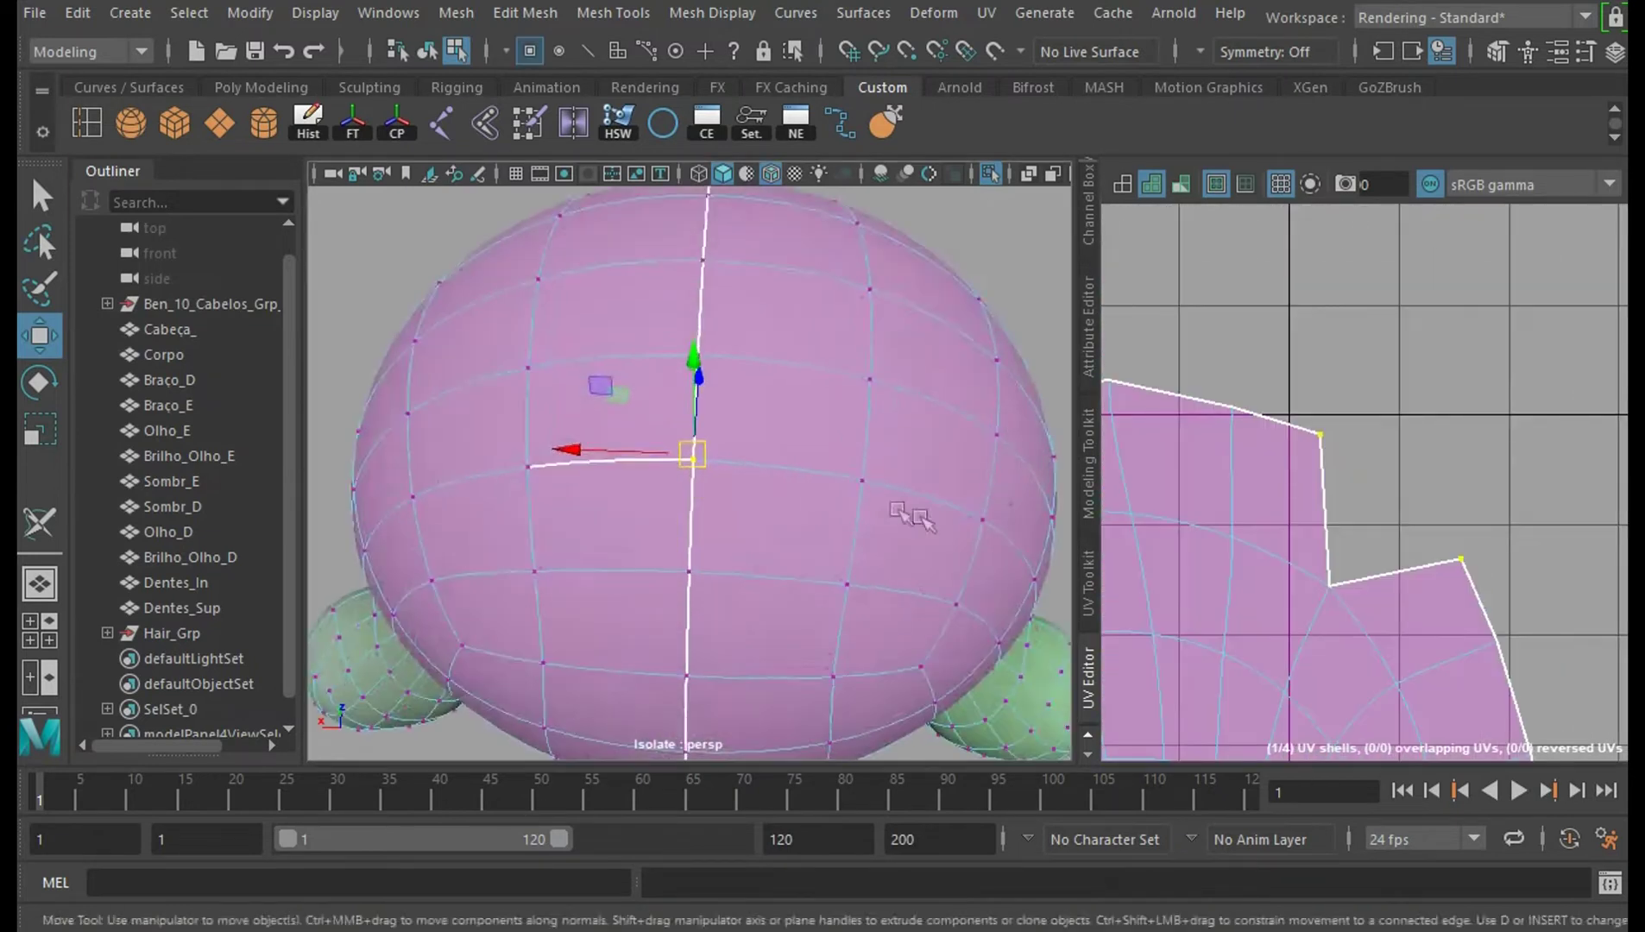
{"action": "scroll", "coordinate": [745, 497], "scroll_direction": "down", "scroll_amount": 2}
{"action": "right_click_drag", "start_coordinate": [745, 497], "coordinate": [891, 197]}
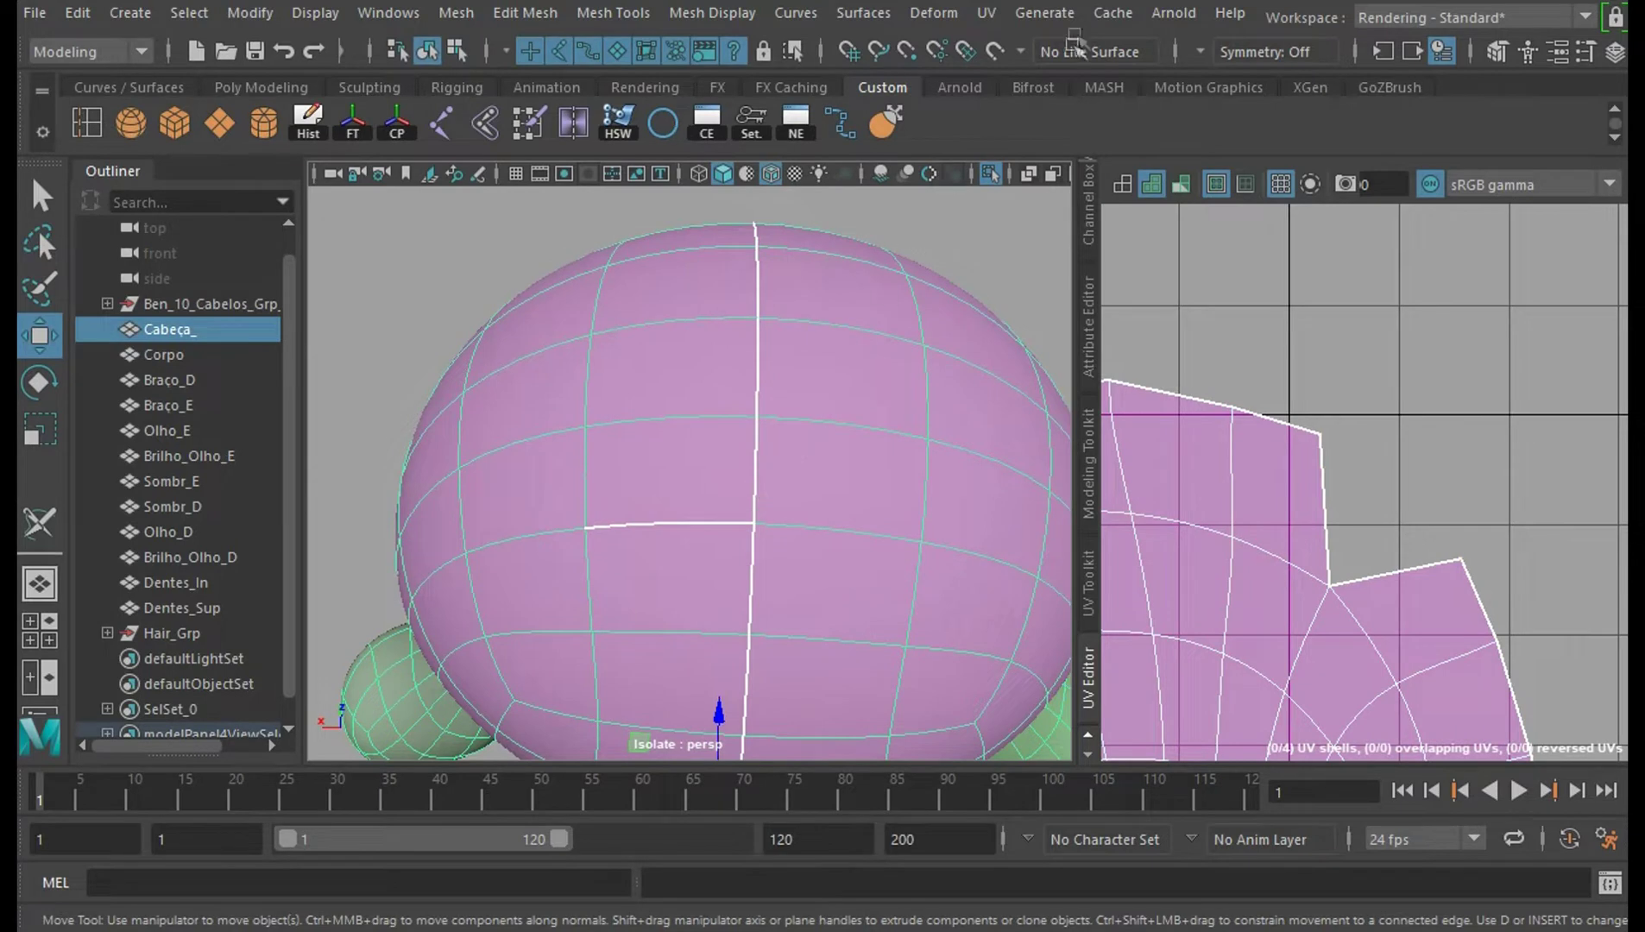
{"action": "left_click", "coordinate": [986, 16]}
{"action": "left_click", "coordinate": [1148, 569]}
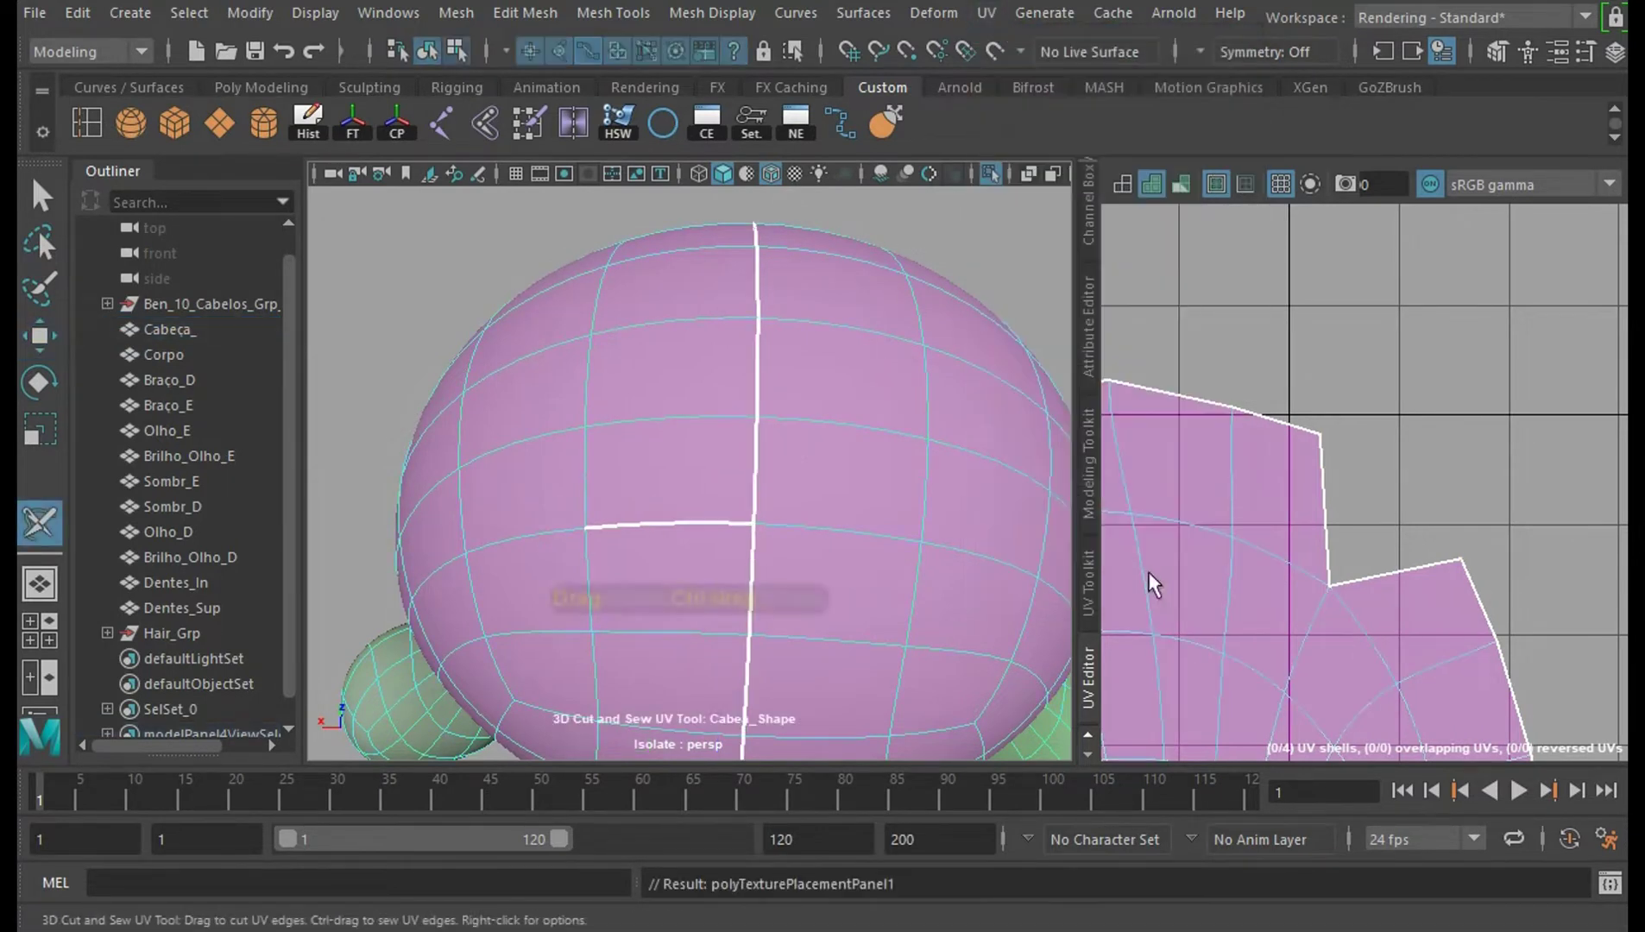
{"action": "left_click", "coordinate": [695, 530], "text": "ctrl"}
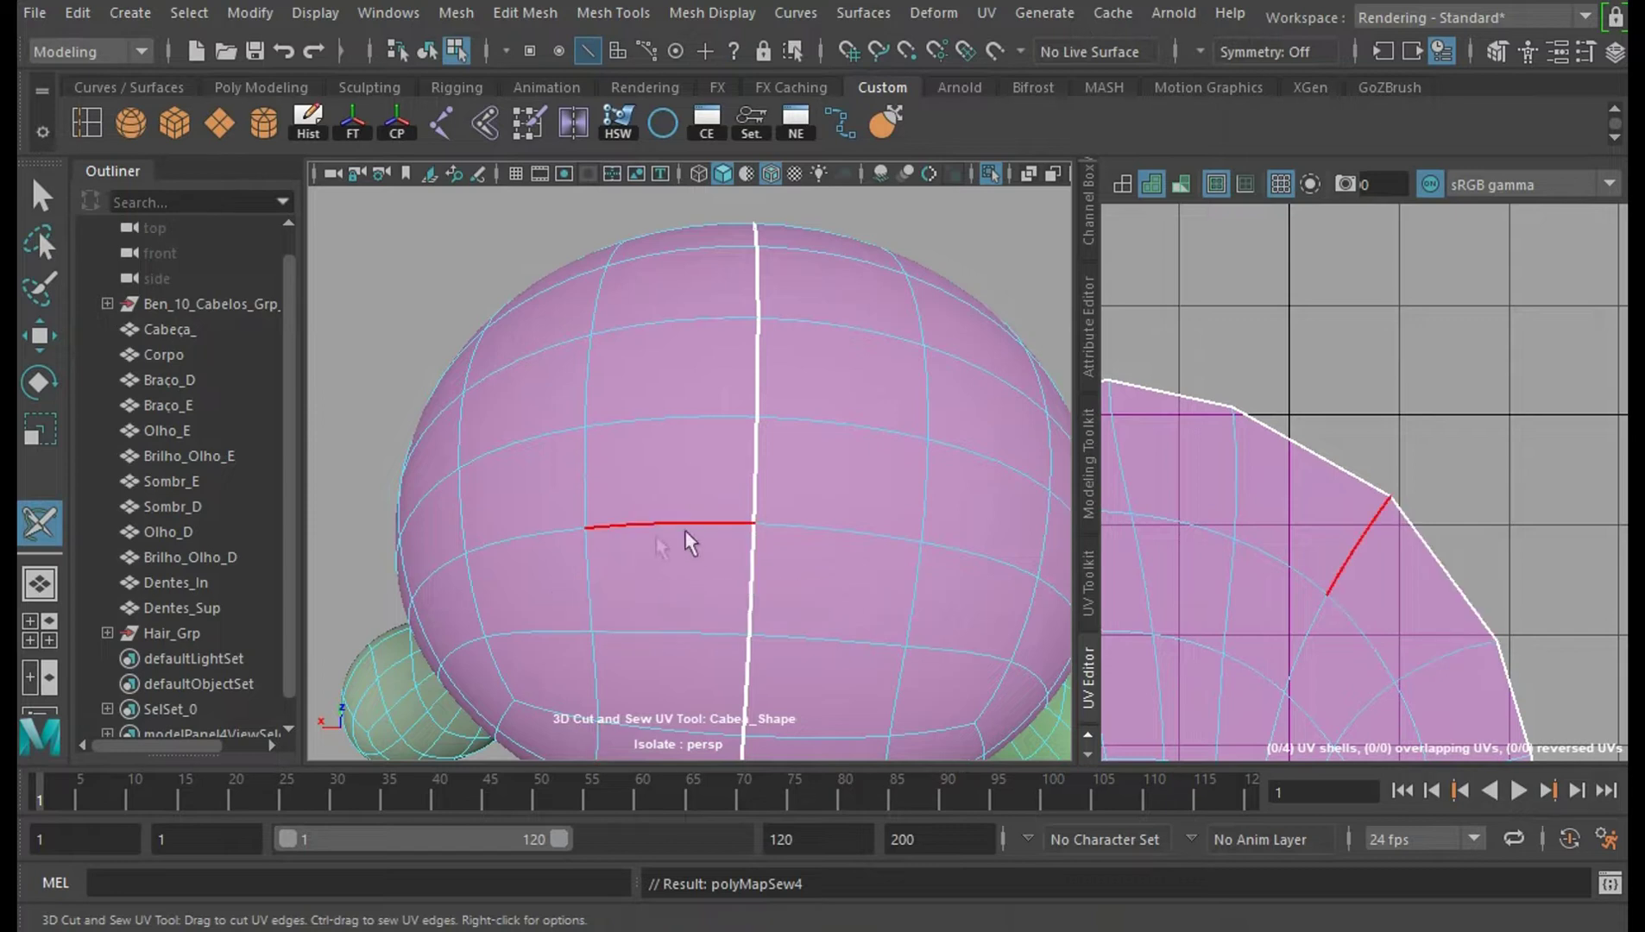
{"action": "scroll", "coordinate": [1496, 469], "scroll_direction": "down", "scroll_amount": 6}
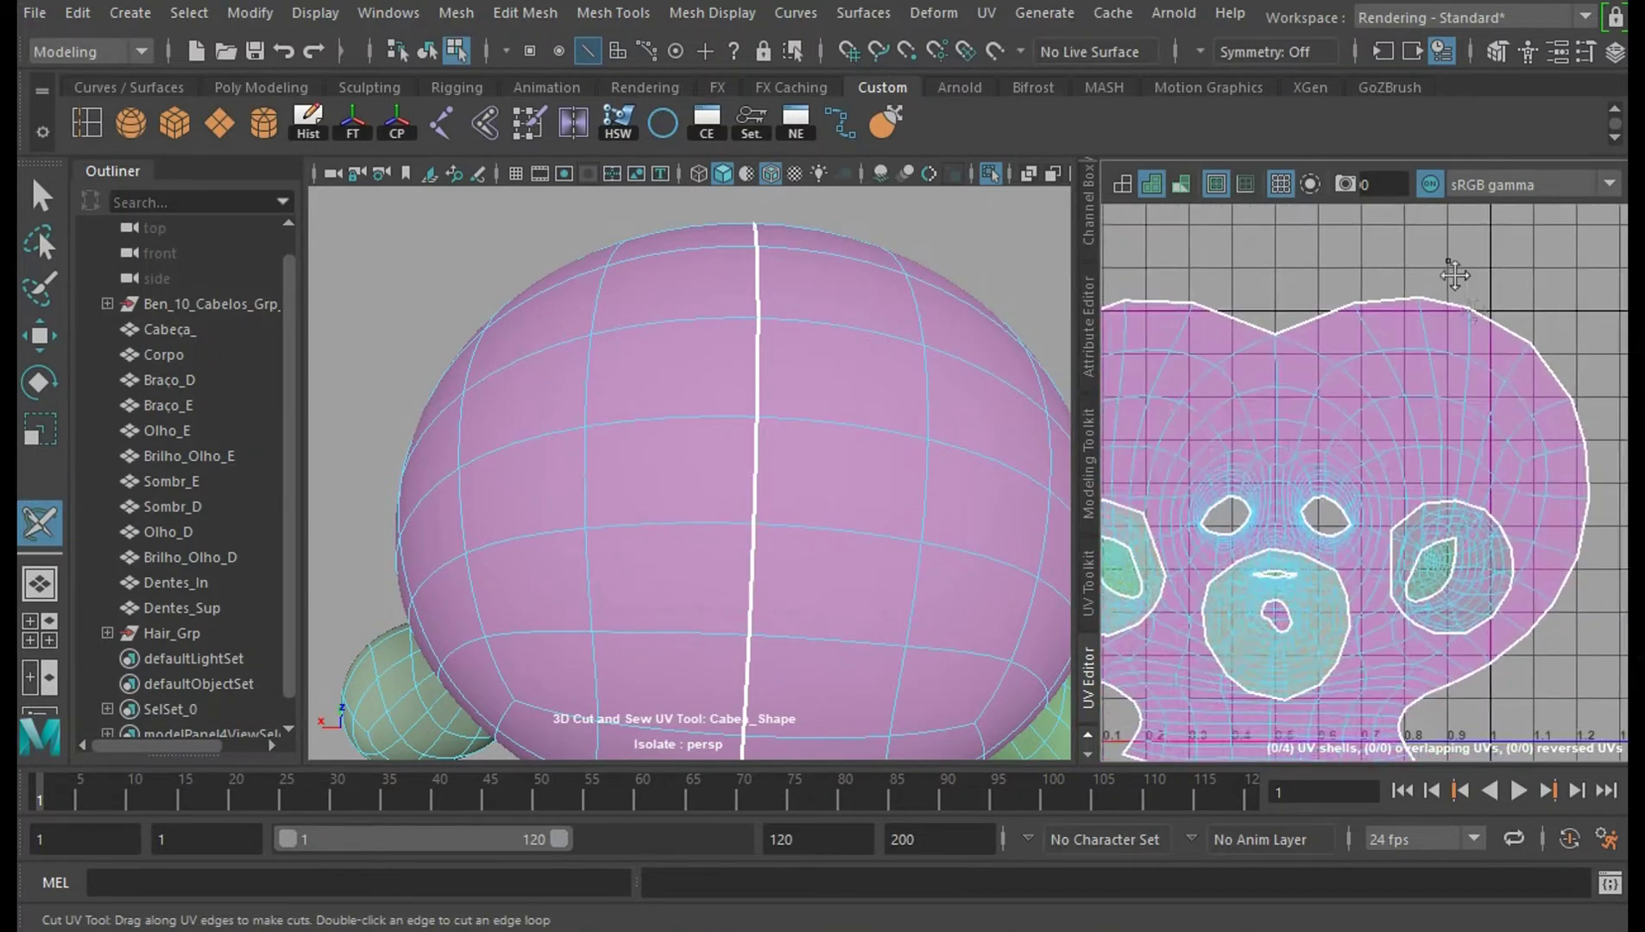
Leave the cutting tool, switch to UV Shell selection and move the main head shell upward, clear of the ear and inner mouth shells.
{"action": "scroll", "coordinate": [1510, 425], "scroll_direction": "down", "scroll_amount": 2}
{"action": "right_click", "coordinate": [1407, 417]}
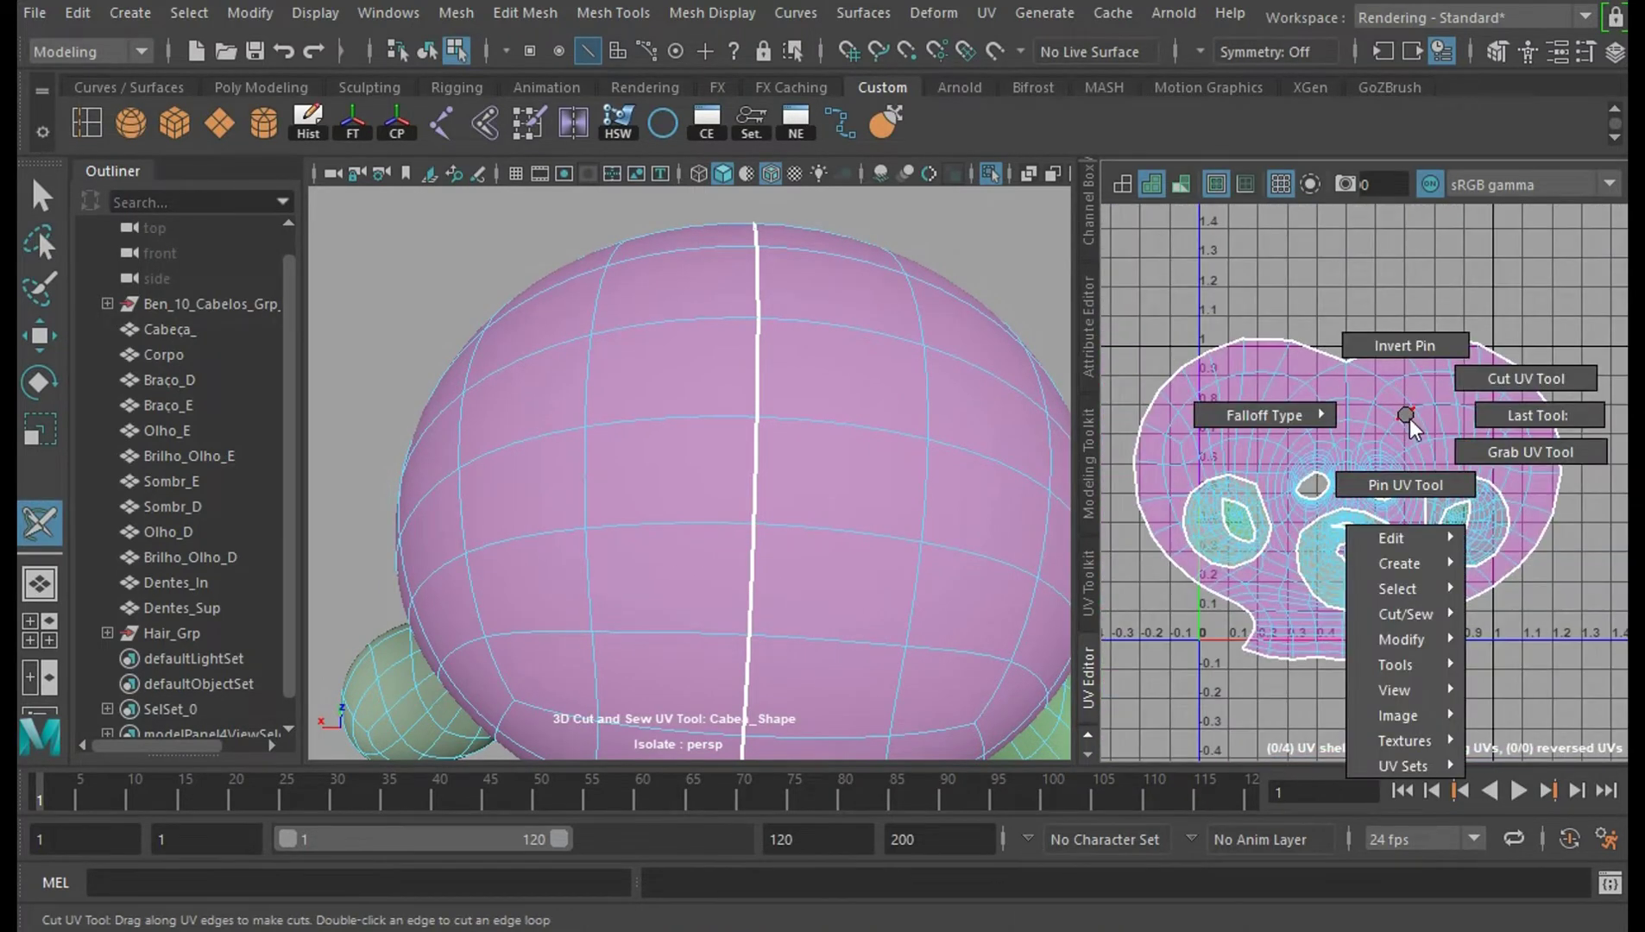
{"action": "key", "text": "w"}
{"action": "right_click_drag", "start_coordinate": [1354, 423], "coordinate": [1298, 386]}
{"action": "scroll", "coordinate": [1483, 436], "scroll_direction": "down", "scroll_amount": 2}
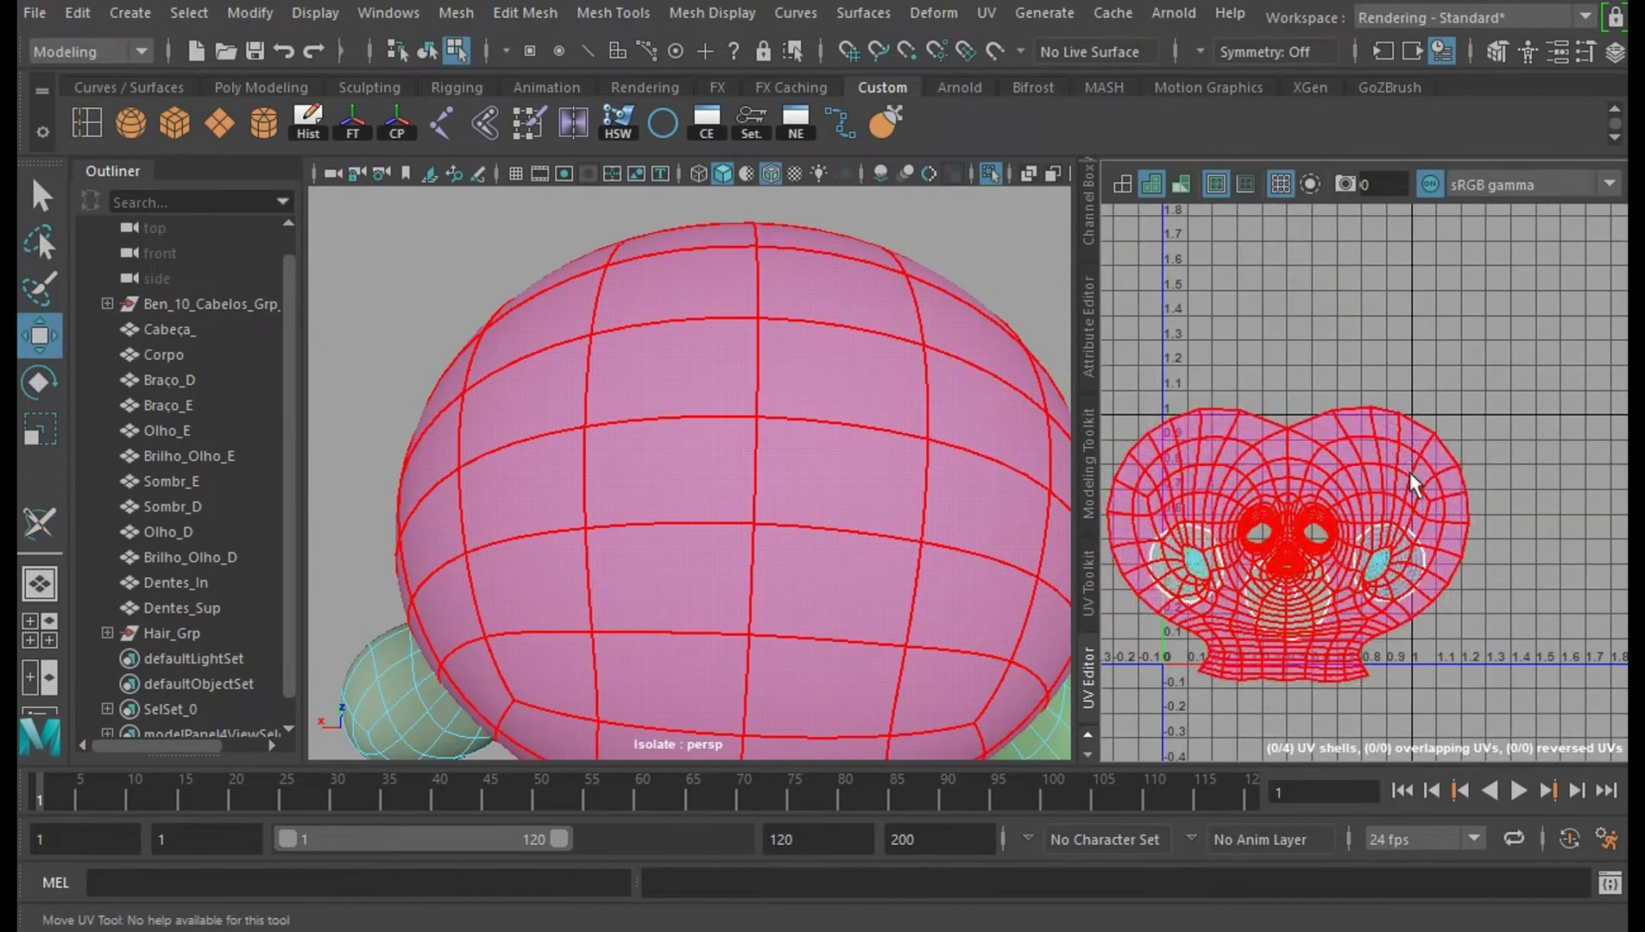
{"action": "left_click", "coordinate": [1381, 462]}
{"action": "left_click_drag", "start_coordinate": [1291, 550], "coordinate": [1358, 349]}
Select the inner mouth shell and examine its unfolded outline, central hole and edge flow up close.
{"action": "left_click", "coordinate": [1307, 589]}
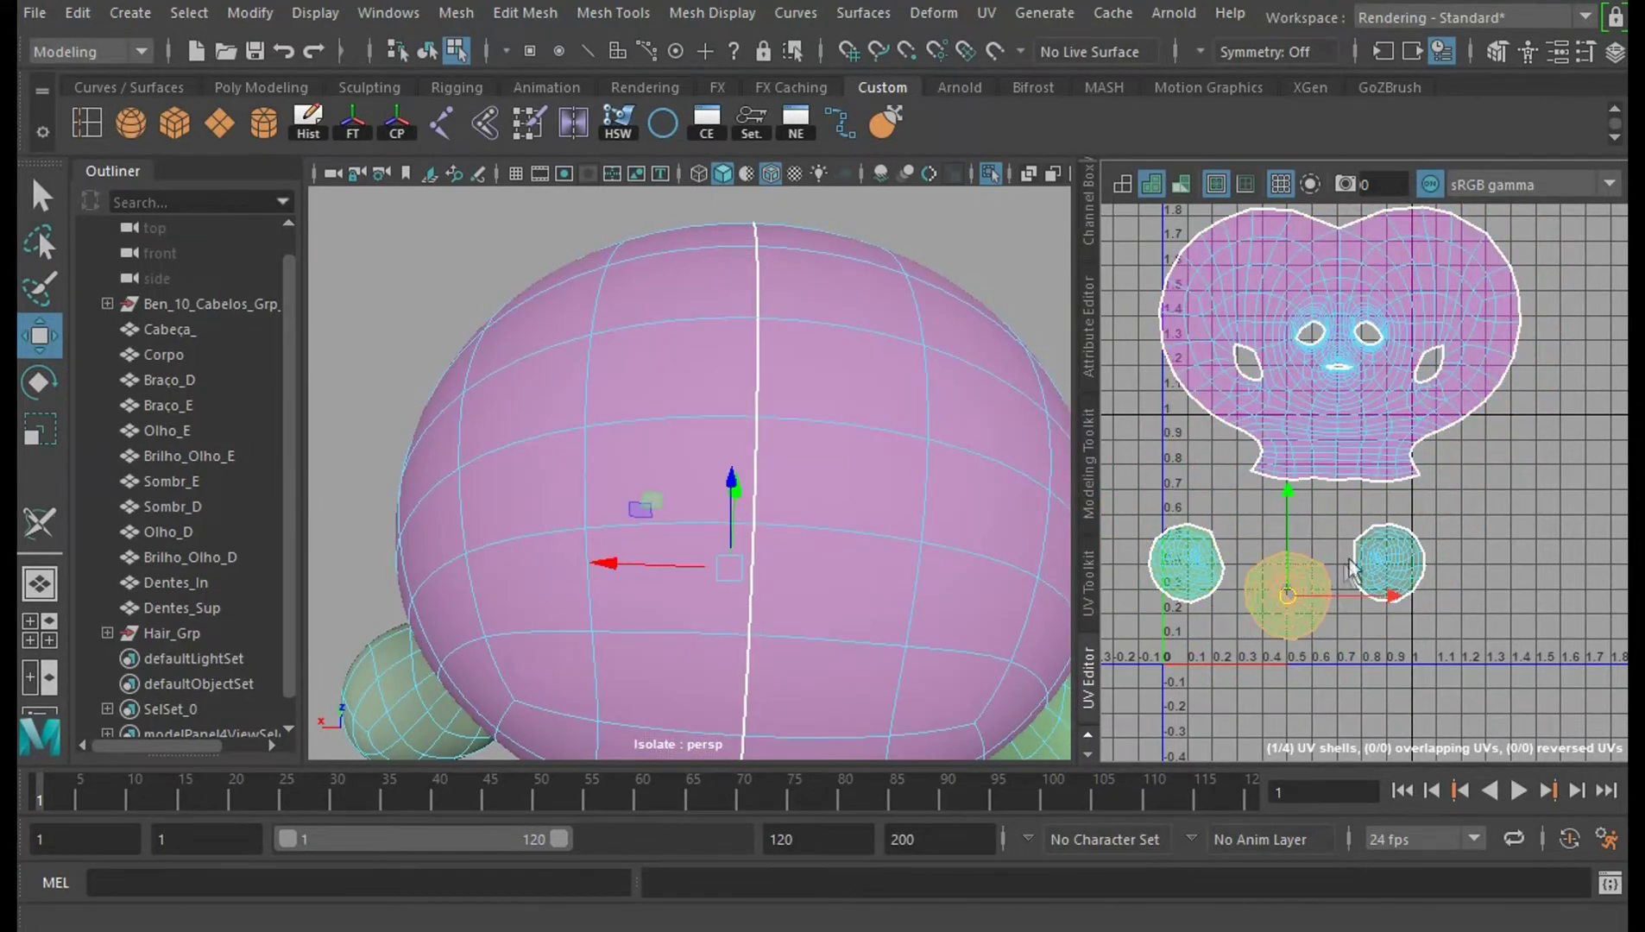
{"action": "scroll", "coordinate": [1355, 645], "scroll_direction": "up", "scroll_amount": 2}
{"action": "key", "text": "f"}
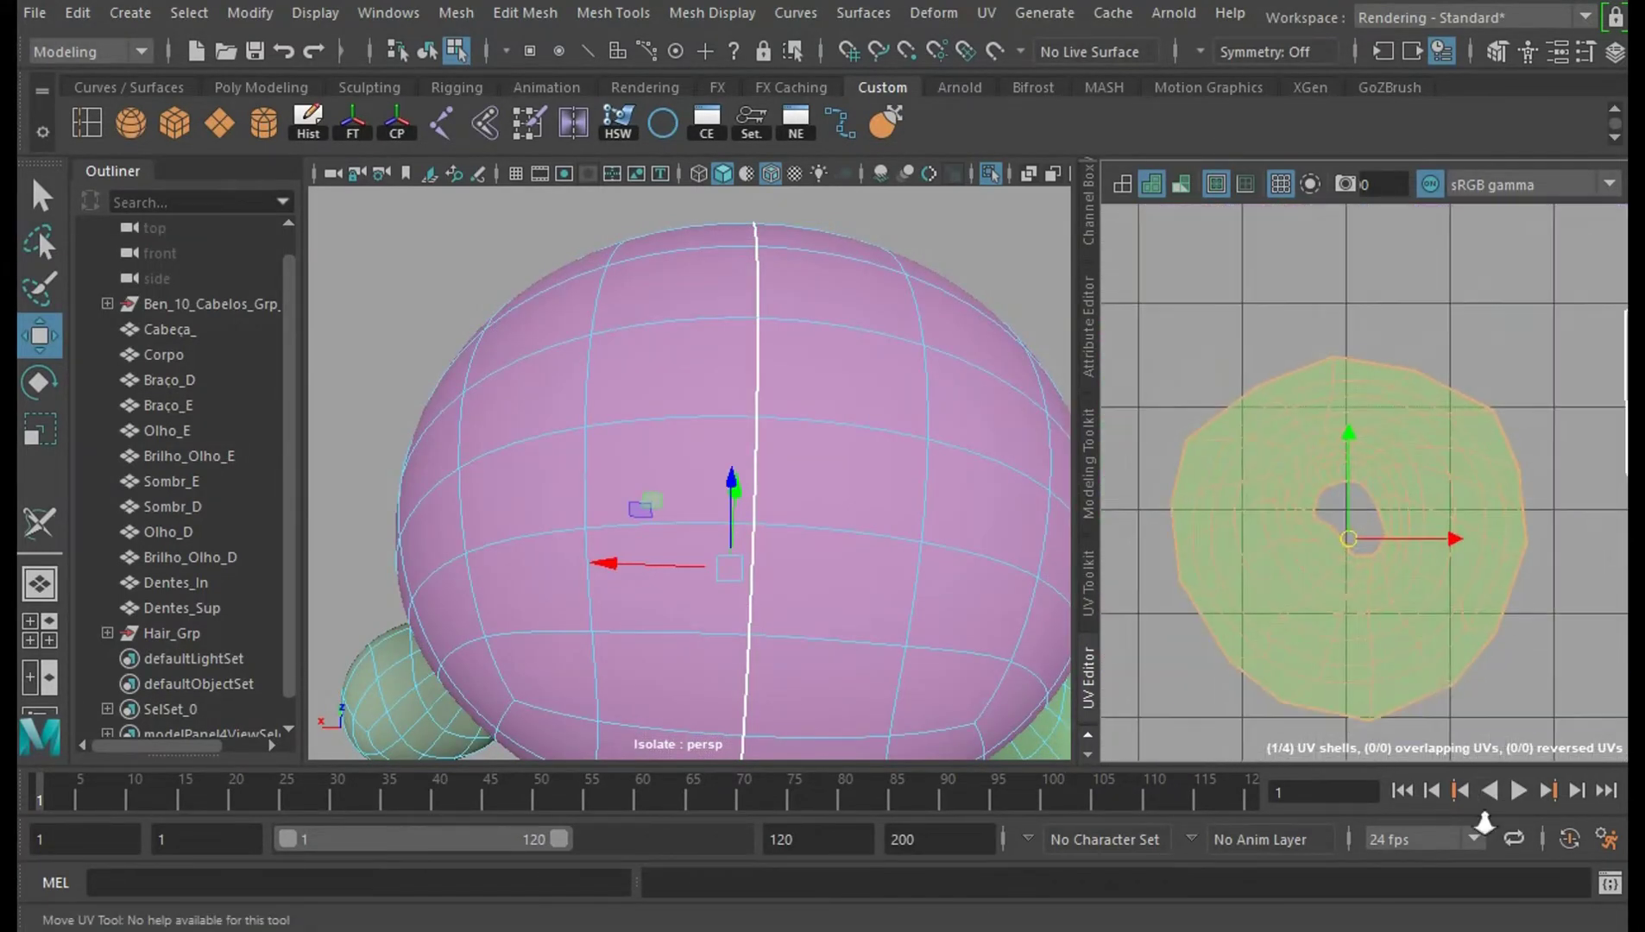
{"action": "right_click_drag", "start_coordinate": [1430, 542], "coordinate": [1497, 623], "text": "alt"}
{"action": "left_click", "coordinate": [1497, 637], "text": "shift"}
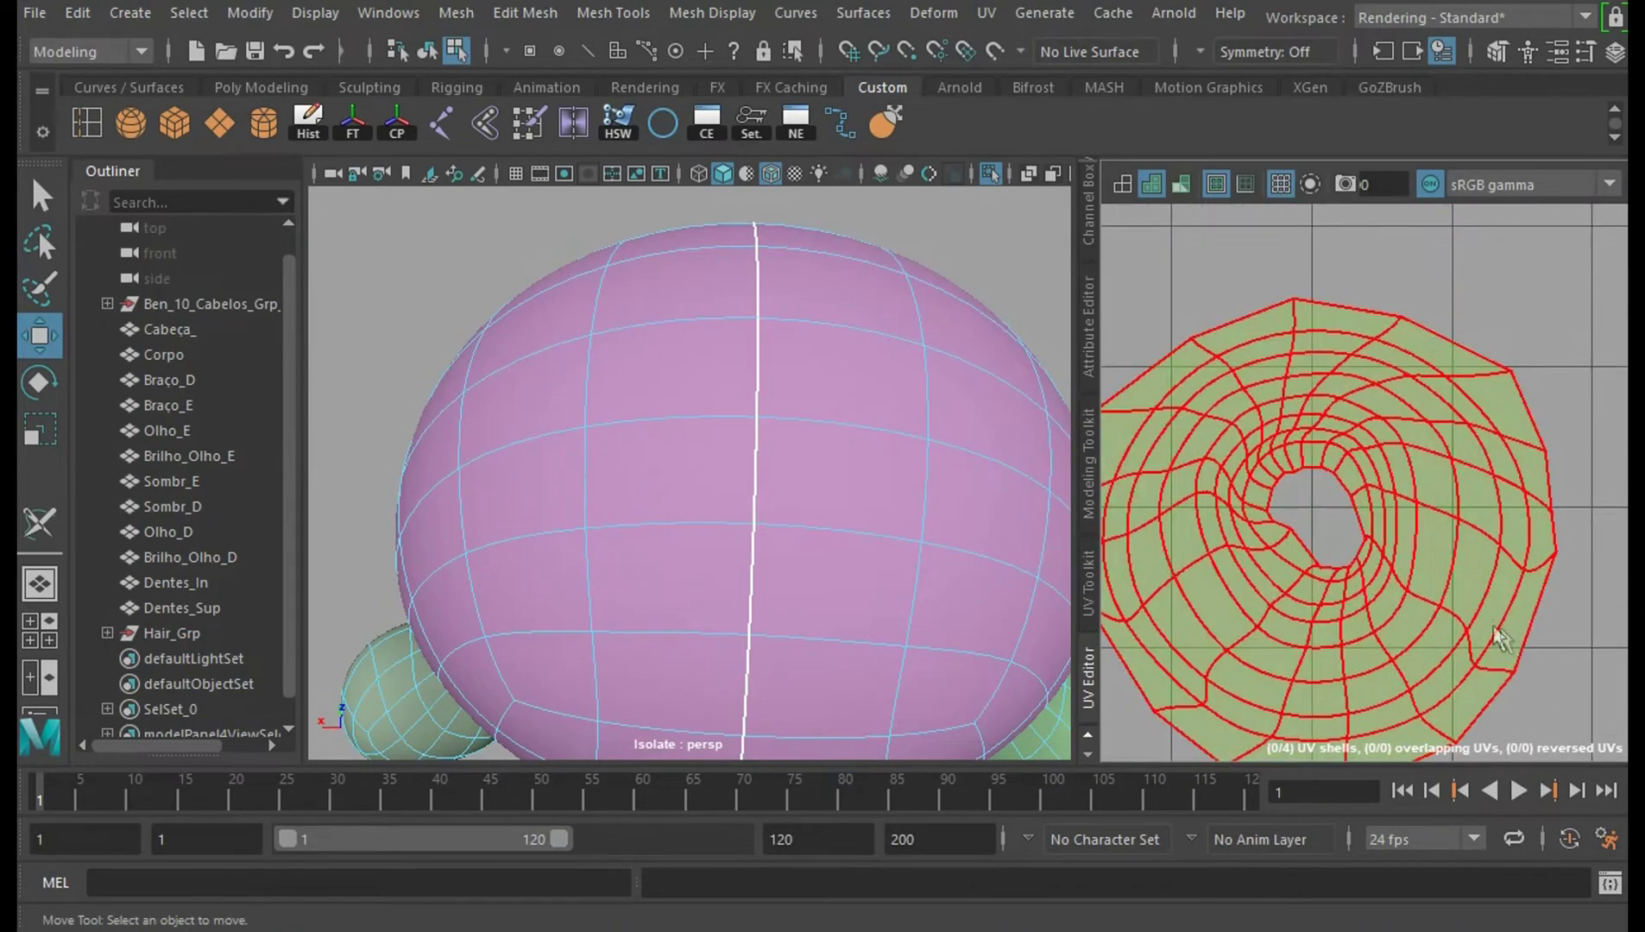
{"action": "middle_click_drag", "start_coordinate": [1497, 632], "coordinate": [1491, 606], "text": "alt"}
{"action": "scroll", "coordinate": [1495, 620], "scroll_direction": "down", "scroll_amount": 2}
{"action": "right_click_drag", "start_coordinate": [1410, 585], "coordinate": [1293, 440], "text": "alt"}
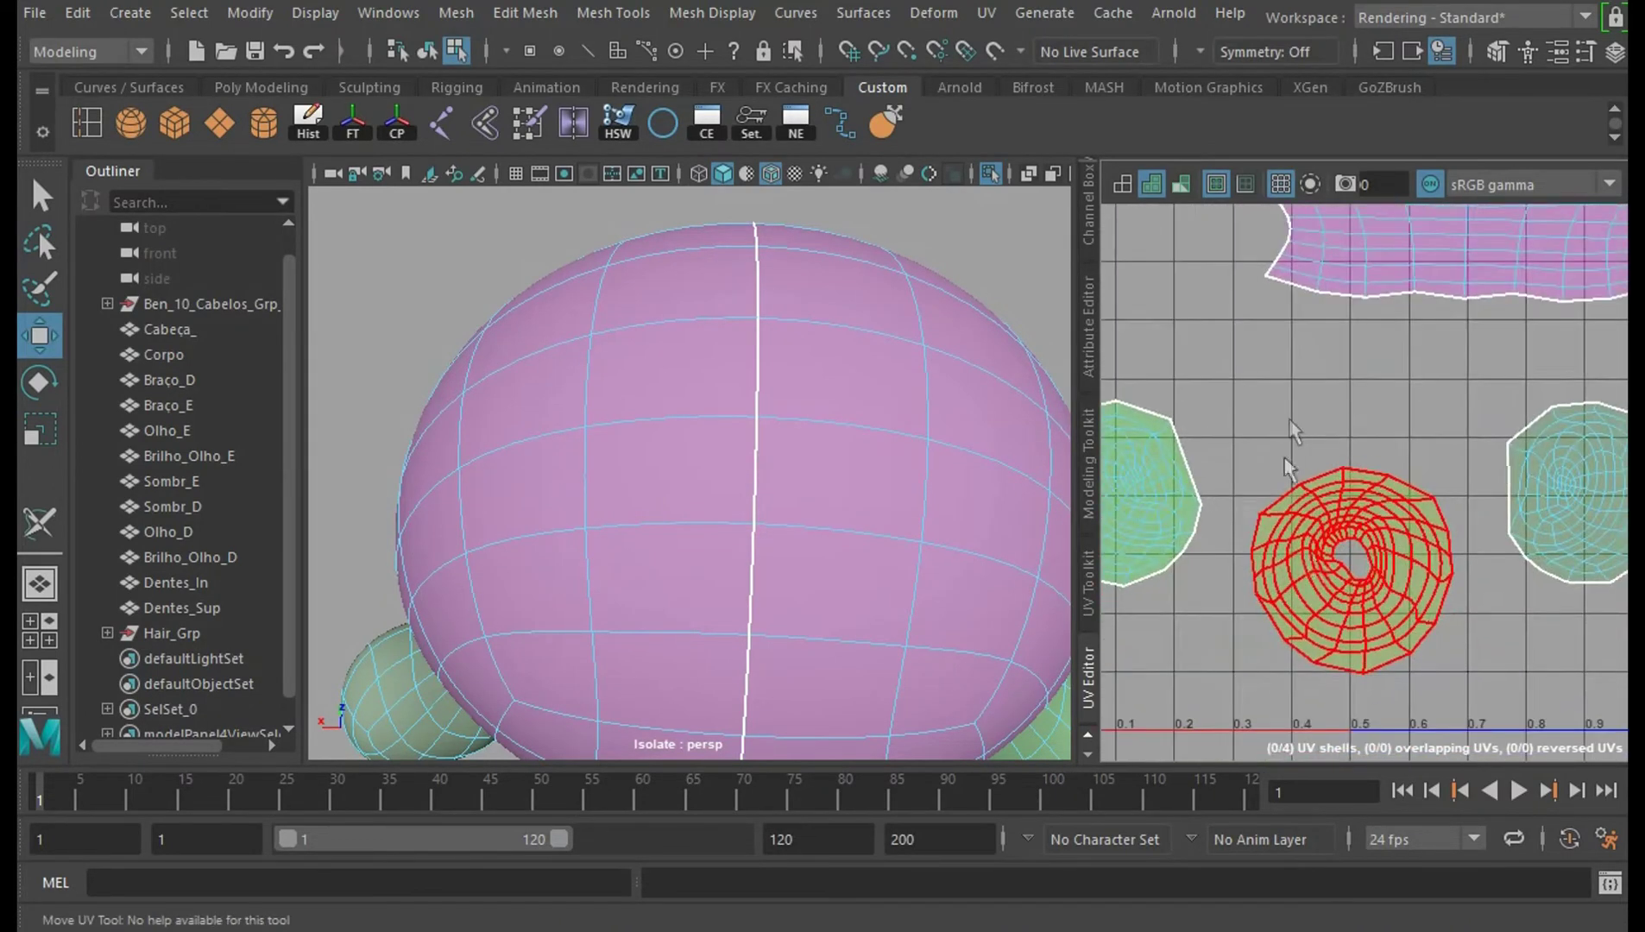
{"action": "middle_click_drag", "start_coordinate": [1459, 657], "coordinate": [1385, 560], "text": "alt"}
{"action": "right_click_drag", "start_coordinate": [1459, 565], "coordinate": [1458, 703], "text": "alt"}
{"action": "middle_click_drag", "start_coordinate": [1386, 594], "coordinate": [1471, 618], "text": "alt"}
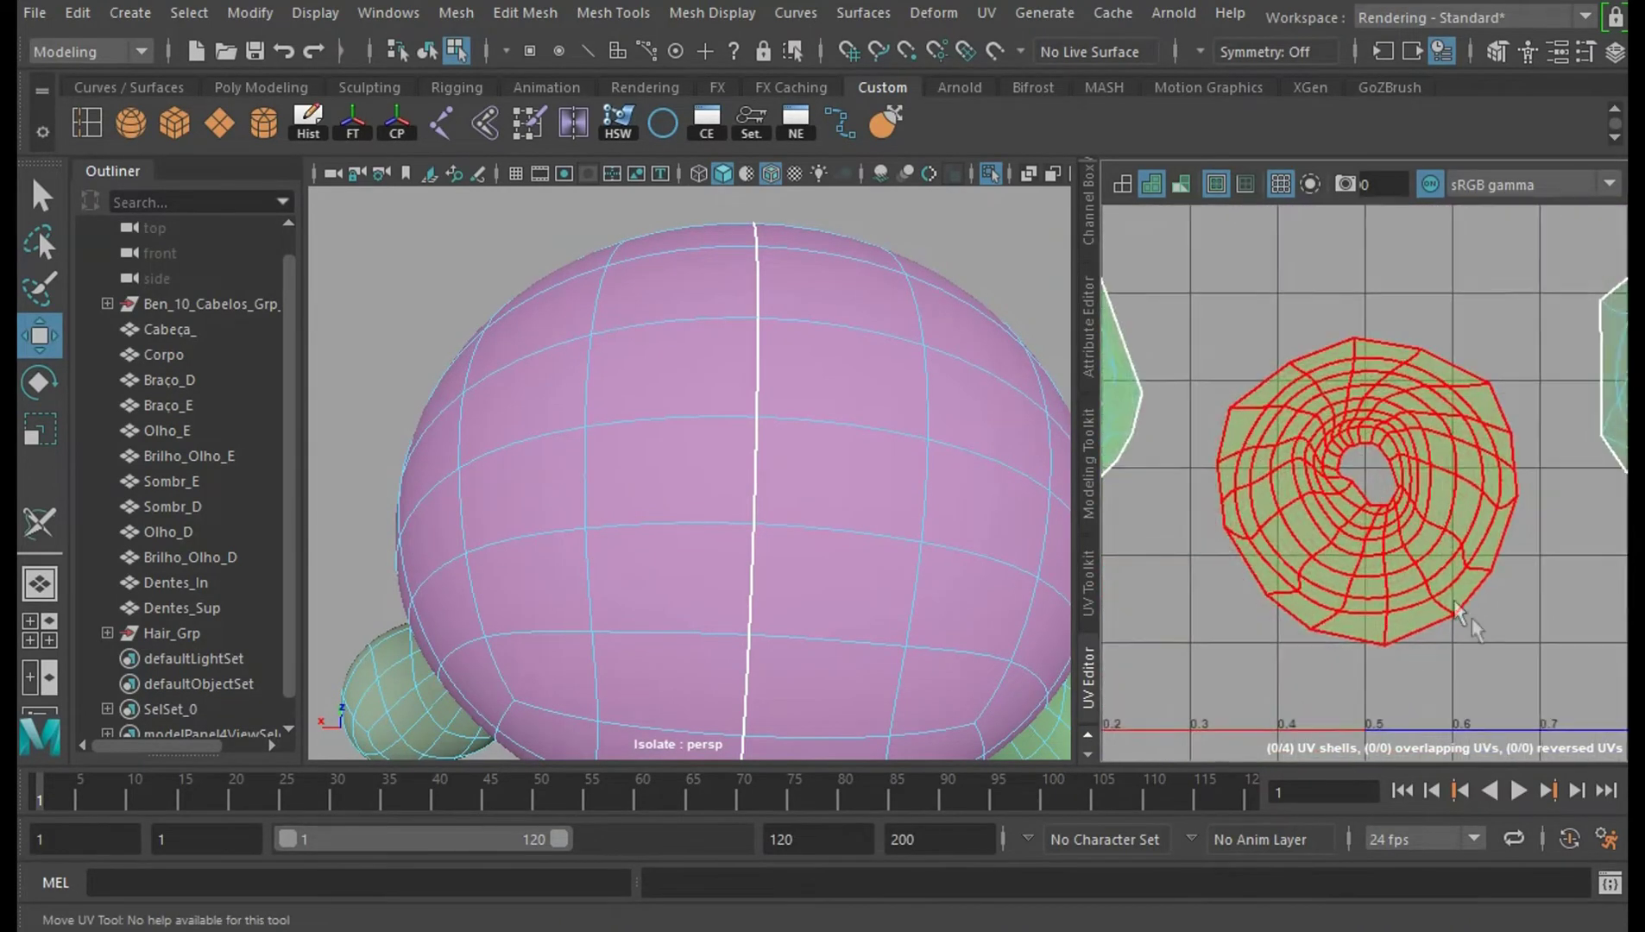
{"action": "right_click_drag", "start_coordinate": [1448, 535], "coordinate": [1449, 604], "text": "alt"}
{"action": "left_click", "coordinate": [1428, 558]}
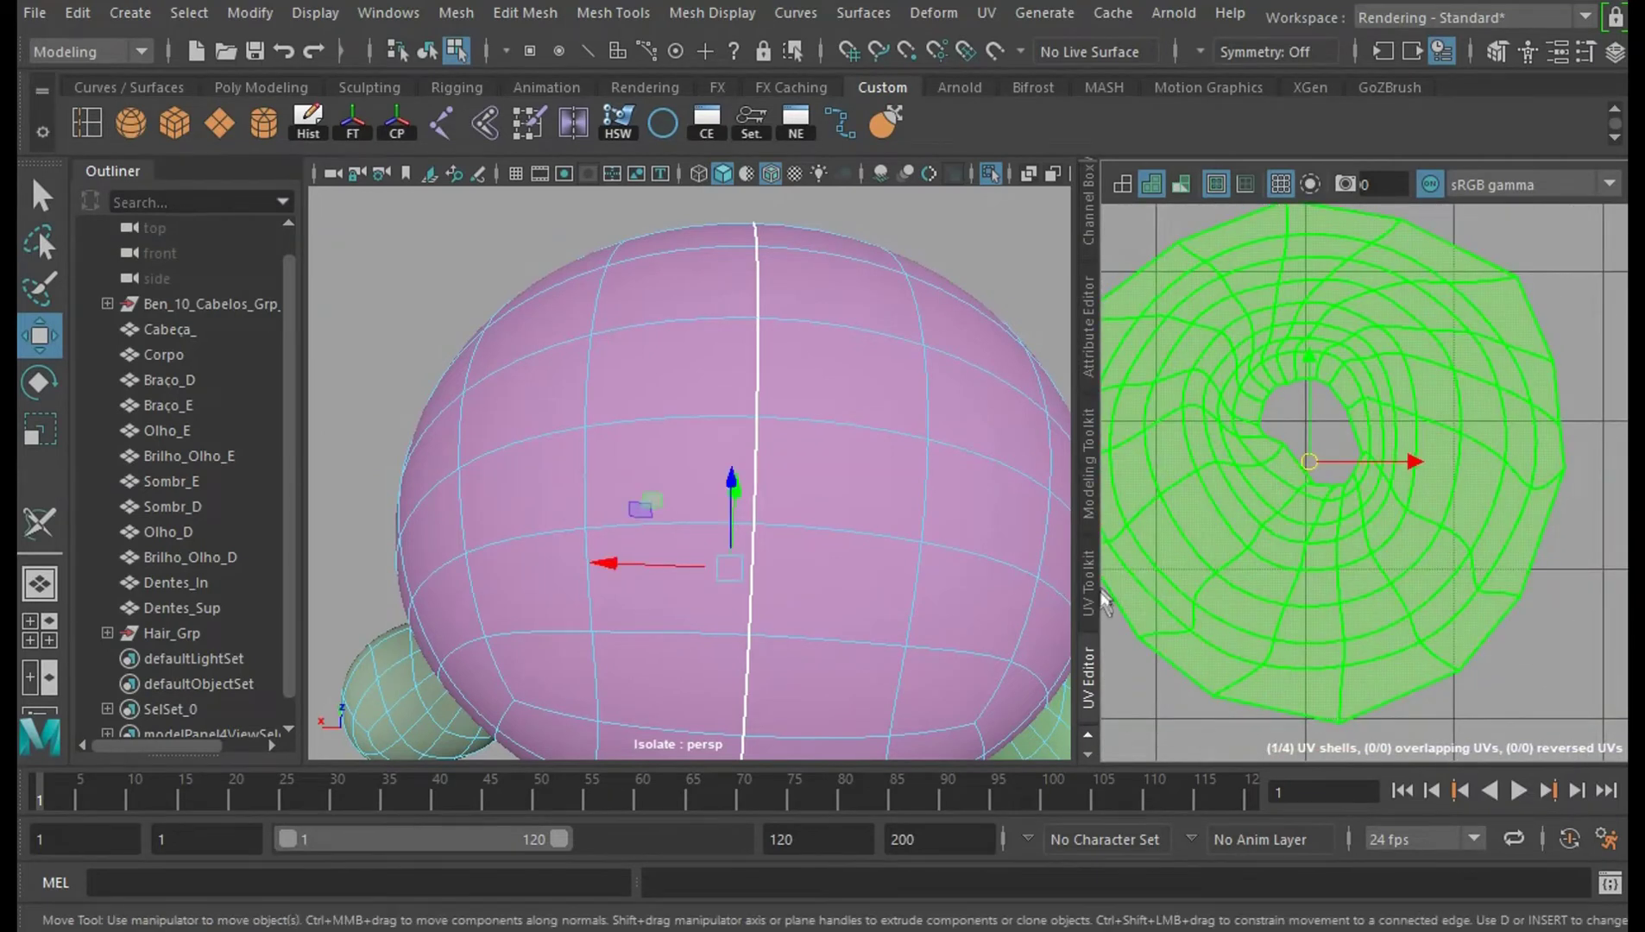
Enlarge the UV Editor and place the two ear shells on either side of the neck, below the main head shell.
{"action": "left_click_drag", "start_coordinate": [1035, 523], "coordinate": [910, 522]}
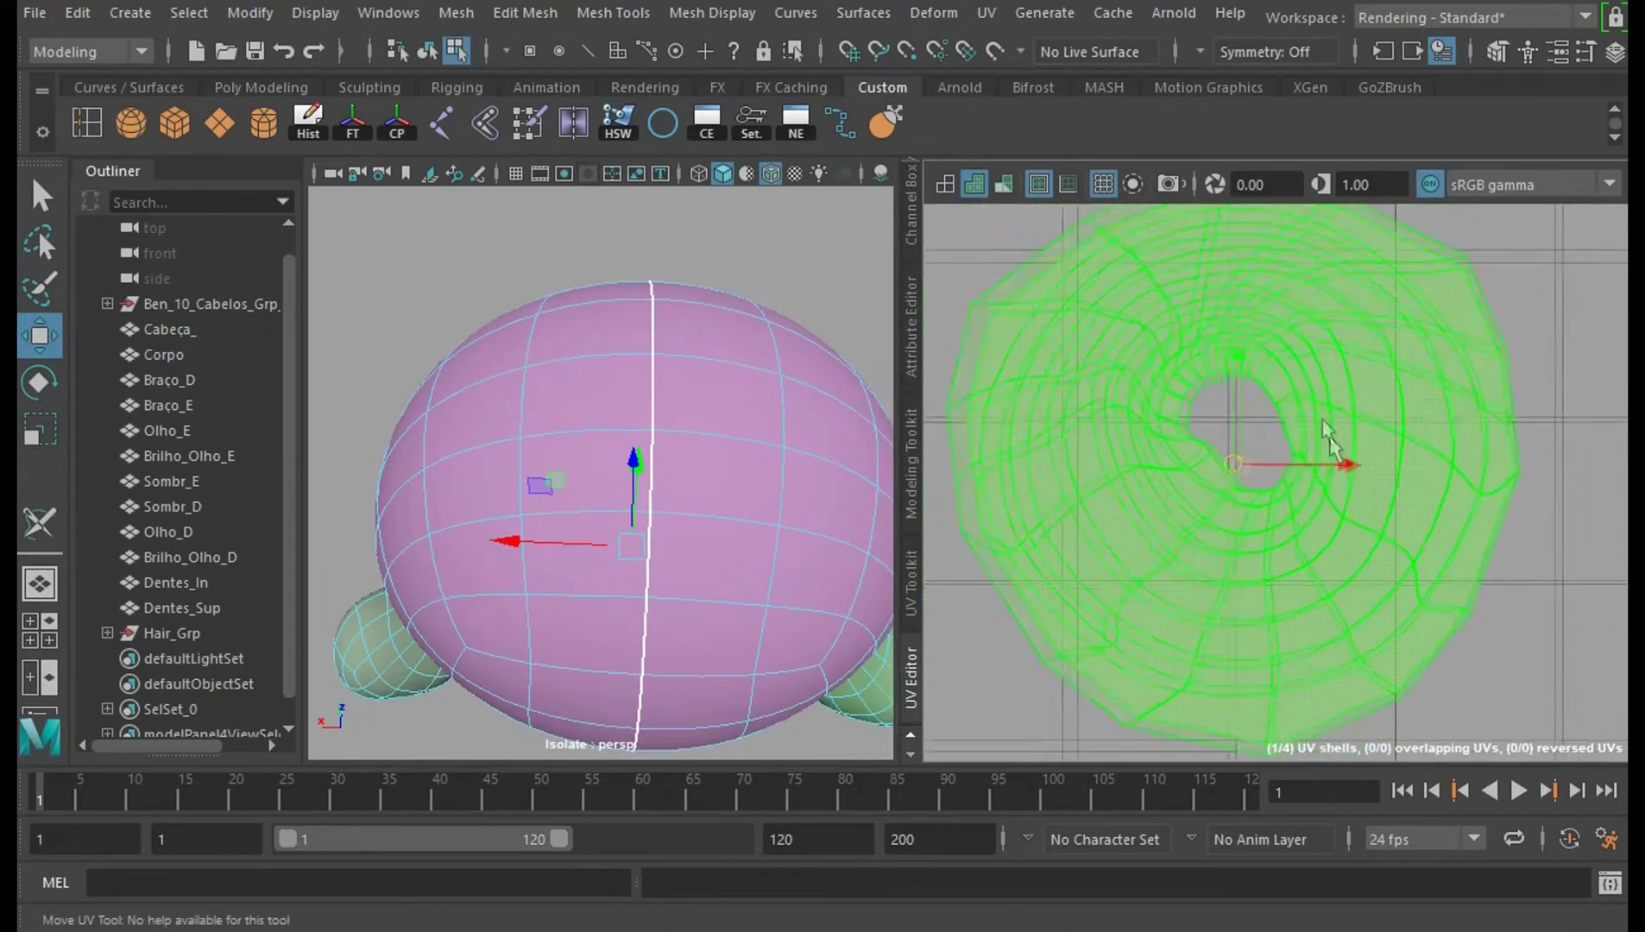
{"action": "scroll", "coordinate": [1329, 429], "scroll_direction": "down", "scroll_amount": 2}
{"action": "right_click_drag", "start_coordinate": [1382, 355], "coordinate": [1373, 330], "text": "alt"}
{"action": "middle_click_drag", "start_coordinate": [1389, 225], "coordinate": [1342, 453], "text": "alt"}
{"action": "right_click_drag", "start_coordinate": [1387, 440], "coordinate": [1358, 283], "text": "alt"}
{"action": "left_click", "coordinate": [1197, 516]}
{"action": "left_click_drag", "start_coordinate": [1178, 535], "coordinate": [1214, 431]}
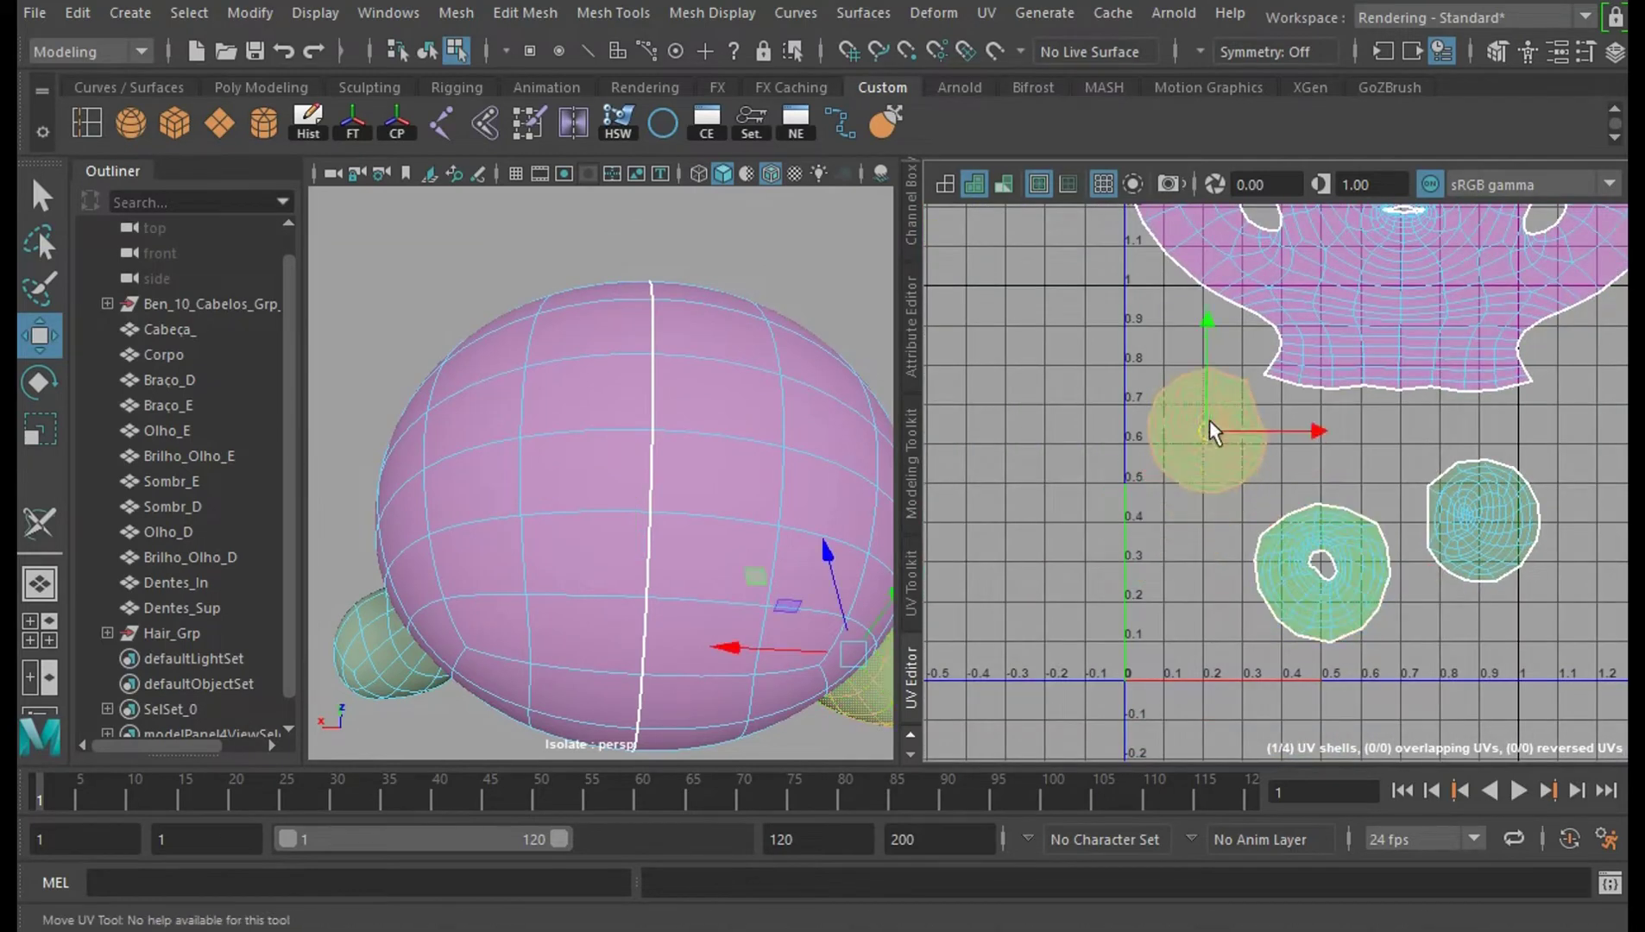
{"action": "middle_click_drag", "start_coordinate": [1420, 466], "coordinate": [1250, 562], "text": "alt"}
{"action": "left_click", "coordinate": [1289, 610]}
{"action": "left_click_drag", "start_coordinate": [1289, 610], "coordinate": [1452, 501]}
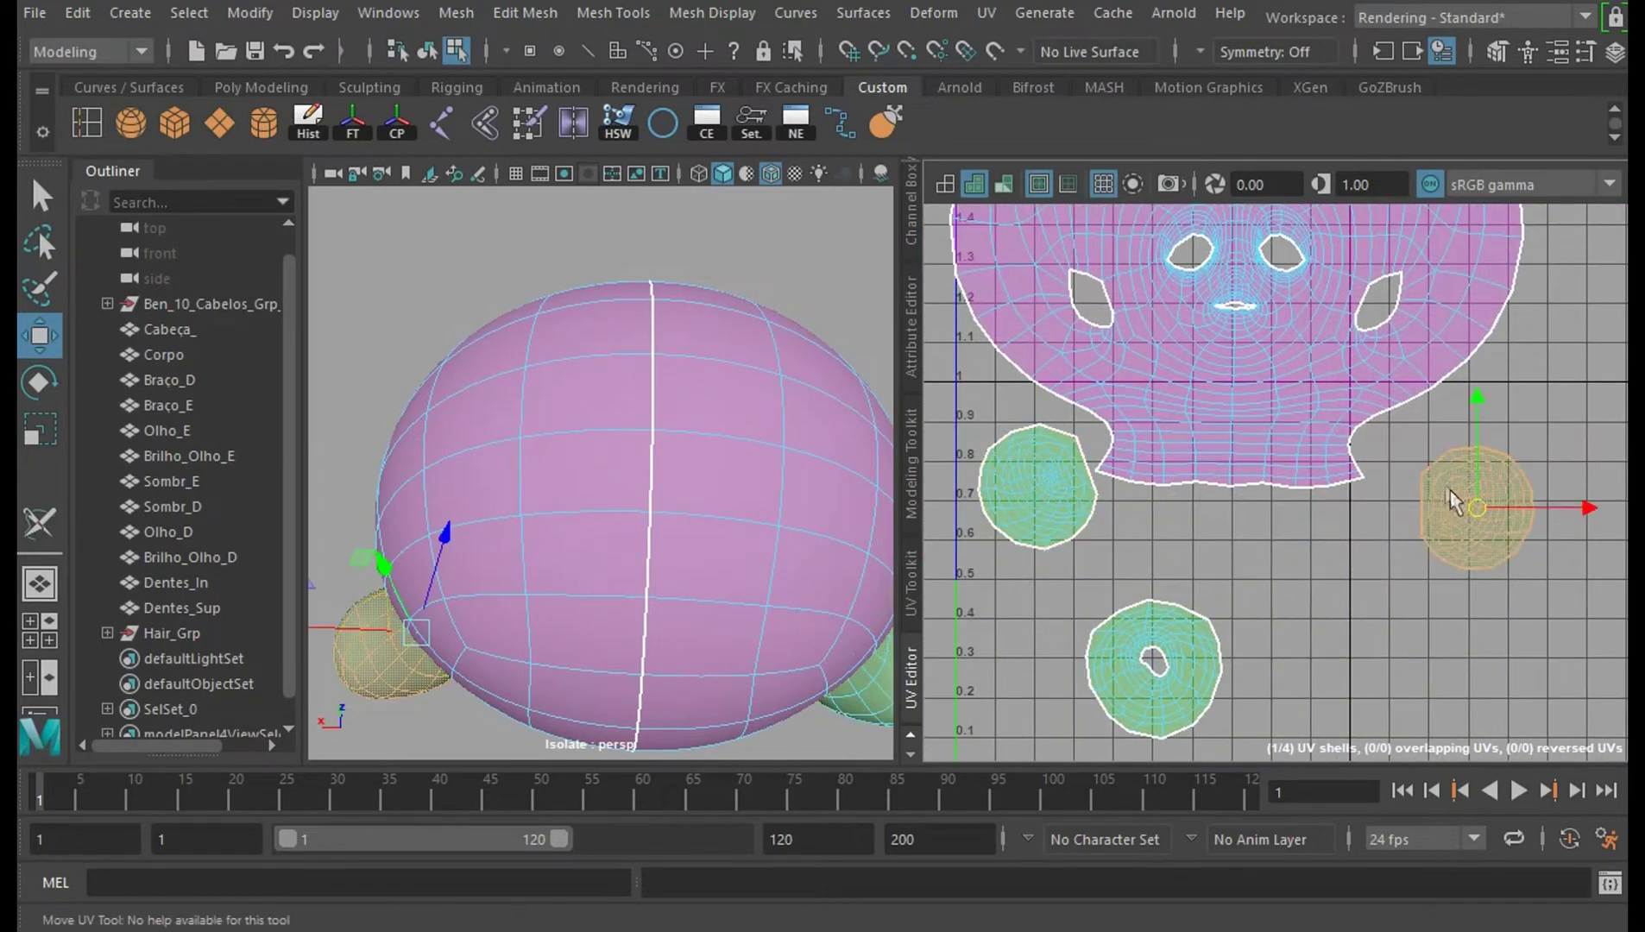
Move the inner mouth shell directly beneath the neck, centred between the two ear shells.
{"action": "right_click_drag", "start_coordinate": [1443, 478], "coordinate": [1387, 289], "text": "alt"}
{"action": "middle_click_drag", "start_coordinate": [1439, 376], "coordinate": [1362, 556], "text": "alt"}
{"action": "right_click_drag", "start_coordinate": [1362, 552], "coordinate": [1358, 517], "text": "alt"}
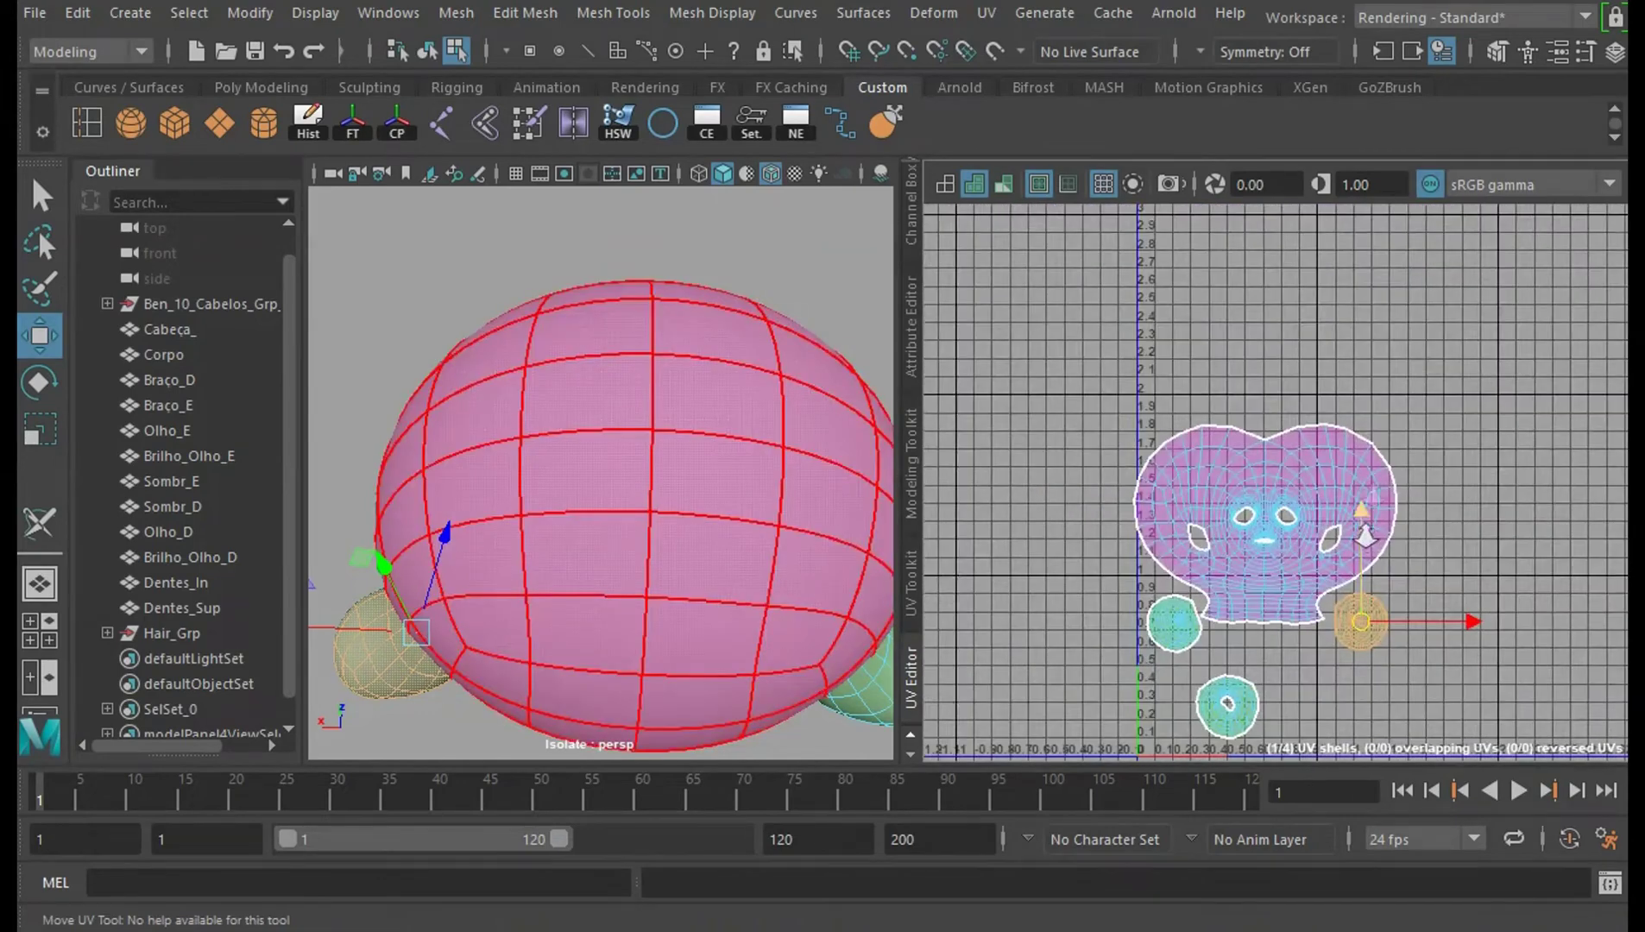
{"action": "middle_click_drag", "start_coordinate": [1359, 521], "coordinate": [1387, 331], "text": "alt"}
{"action": "middle_click_drag", "start_coordinate": [1400, 481], "coordinate": [1318, 511], "text": "alt"}
{"action": "scroll", "coordinate": [1319, 511], "scroll_direction": "up", "scroll_amount": 1}
{"action": "left_click", "coordinate": [1182, 544]}
{"action": "scroll", "coordinate": [1238, 551], "scroll_direction": "up", "scroll_amount": 1}
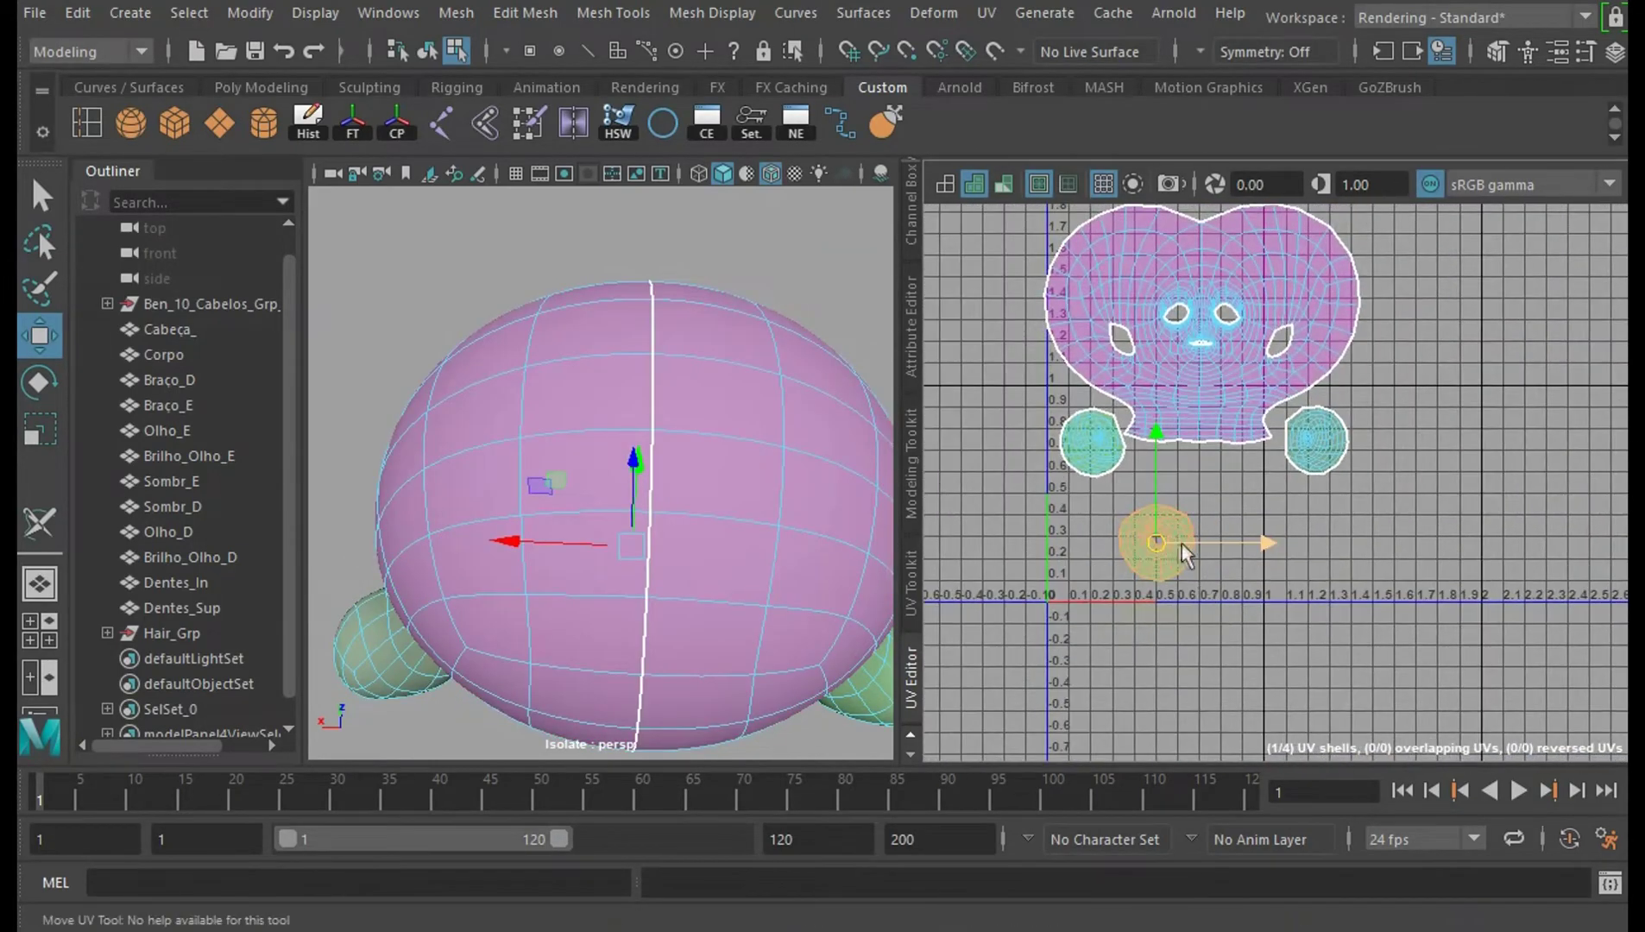
{"action": "left_click_drag", "start_coordinate": [1205, 498], "coordinate": [1202, 490]}
Toggle the UV Editor's grid and border display off and back on over the shell layout.
{"action": "right_click_drag", "start_coordinate": [1446, 448], "coordinate": [1280, 216], "text": "alt"}
{"action": "middle_click_drag", "start_coordinate": [1280, 216], "coordinate": [1291, 306], "text": "alt"}
{"action": "right_click_drag", "start_coordinate": [1400, 530], "coordinate": [1331, 331], "text": "alt"}
{"action": "middle_click_drag", "start_coordinate": [1395, 445], "coordinate": [1398, 466], "text": "alt"}
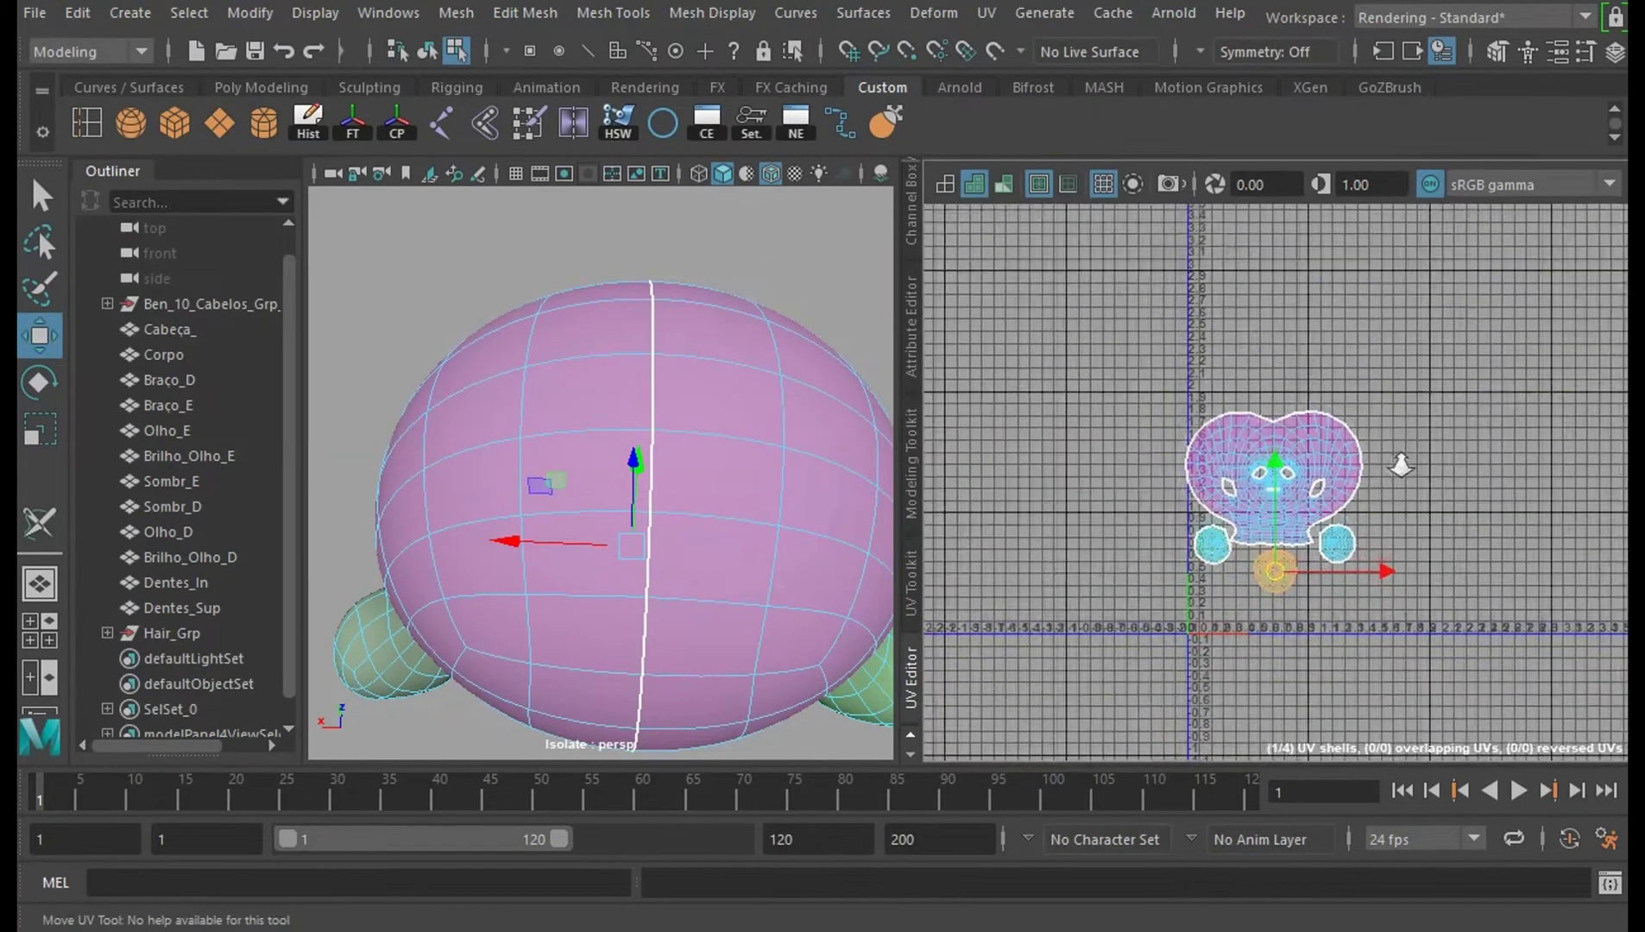
{"action": "right_click_drag", "start_coordinate": [1399, 466], "coordinate": [1368, 489], "text": "alt"}
{"action": "left_click", "coordinate": [1109, 185]}
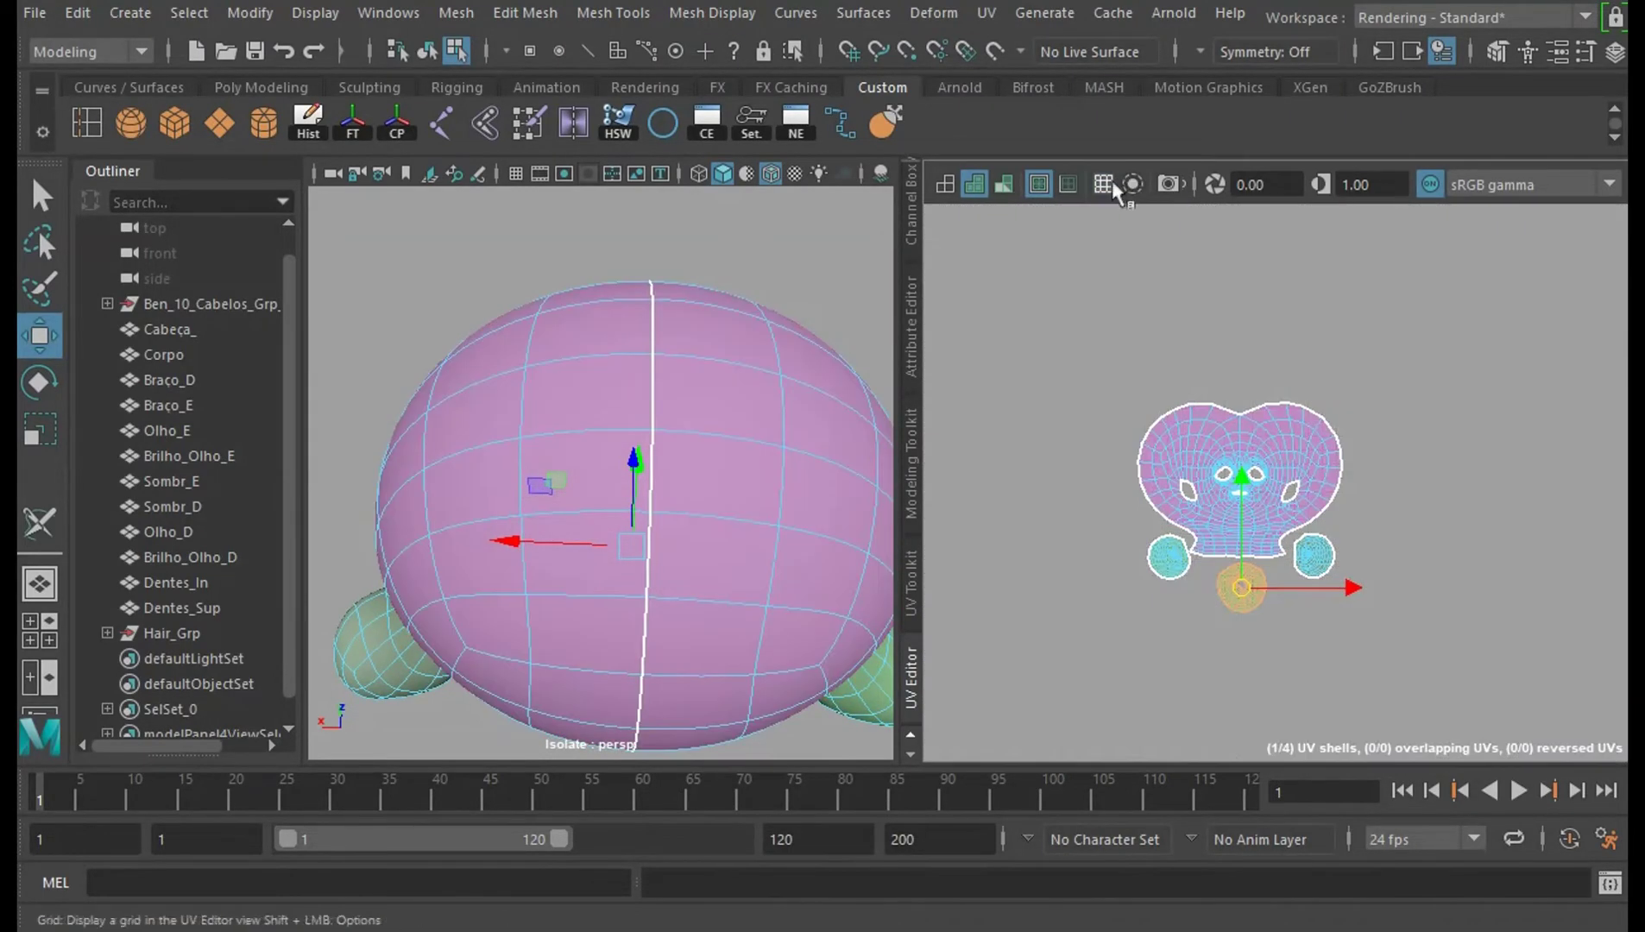
{"action": "left_click", "coordinate": [1110, 185]}
{"action": "left_click", "coordinate": [1040, 186]}
{"action": "left_click", "coordinate": [1040, 185]}
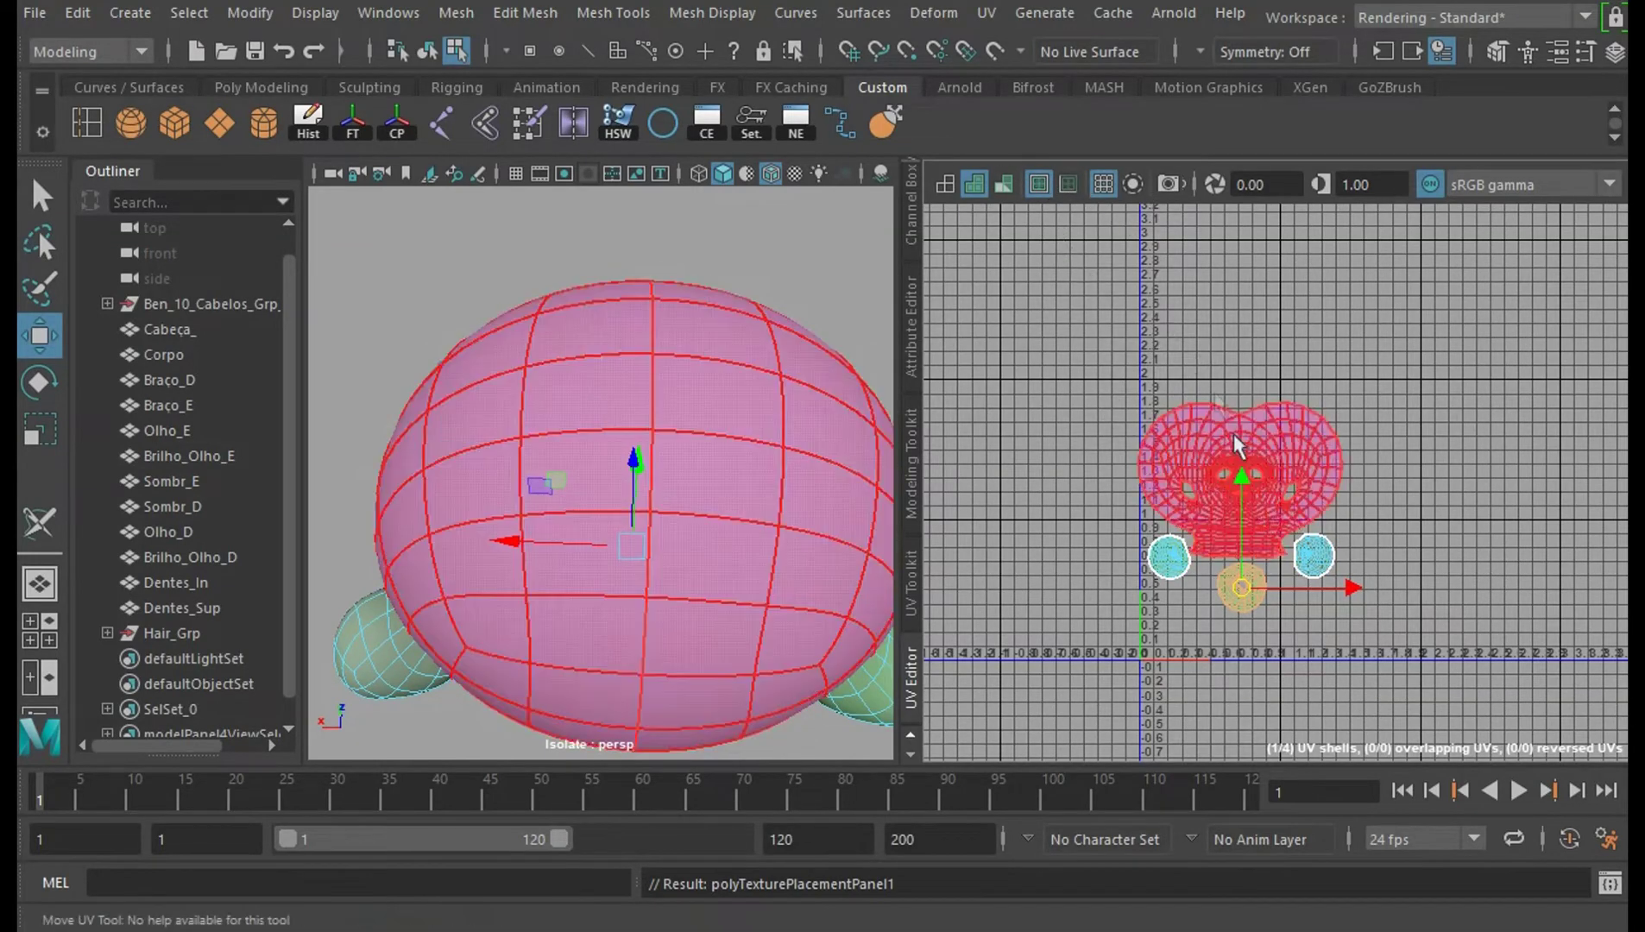
Return to UV Shell selection mode with none of the head's shells selected.
{"action": "right_click", "coordinate": [1291, 437]}
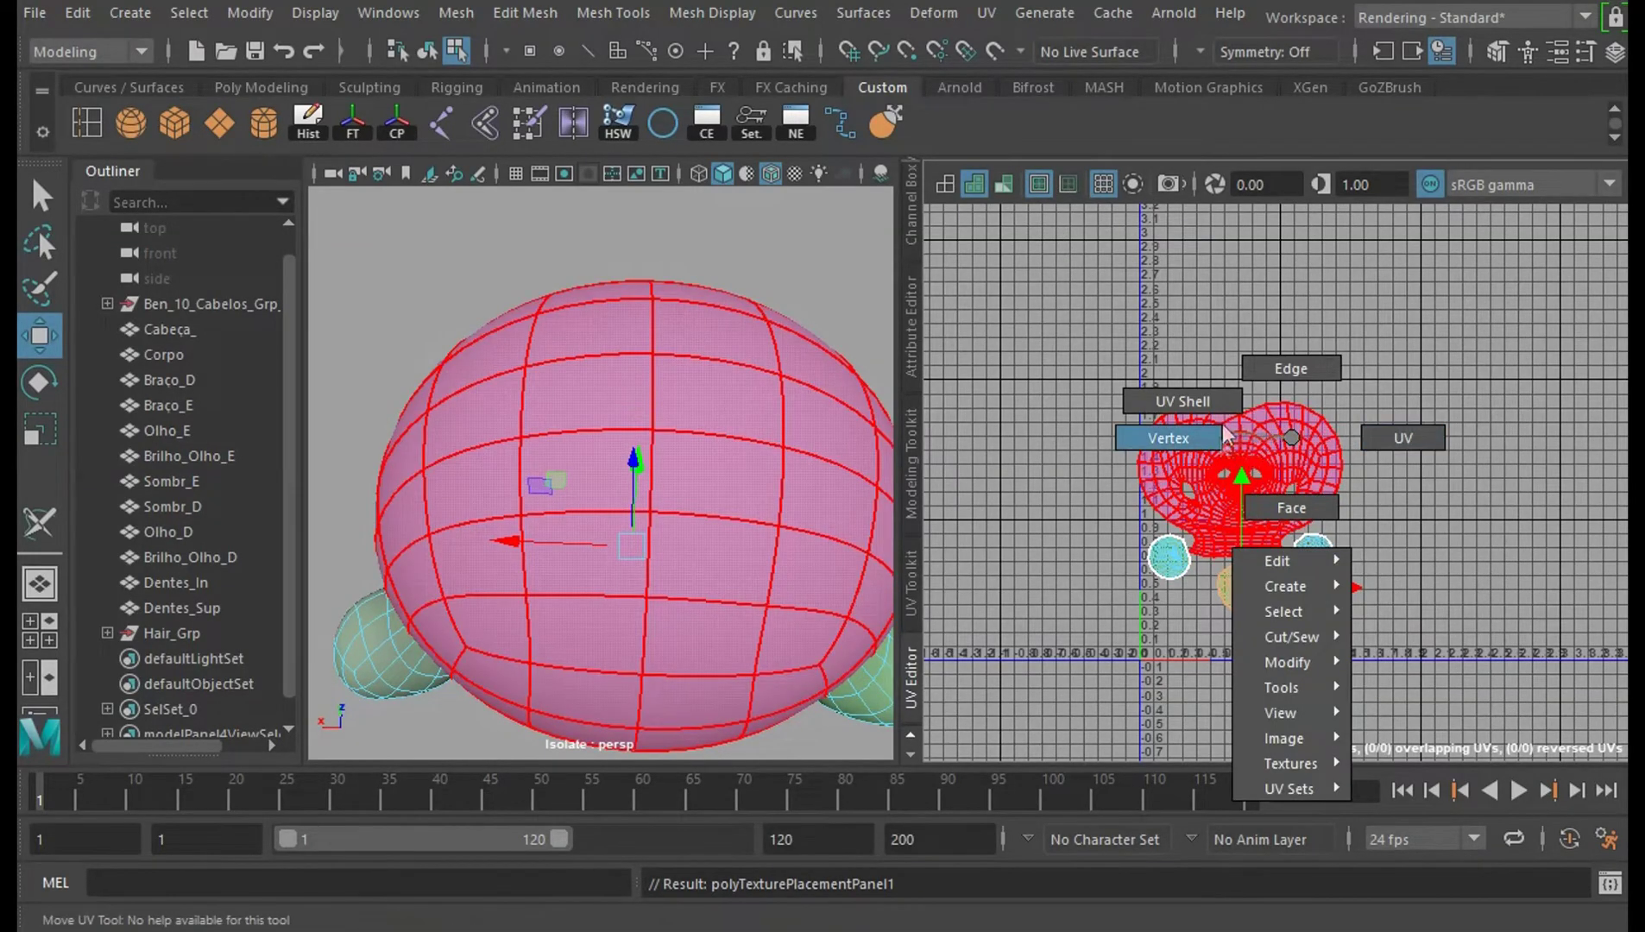
{"action": "right_click_drag", "start_coordinate": [1222, 426], "coordinate": [1191, 402]}
{"action": "middle_click_drag", "start_coordinate": [1428, 447], "coordinate": [1446, 403], "text": "alt"}
{"action": "scroll", "coordinate": [815, 649], "scroll_direction": "down", "scroll_amount": 4}
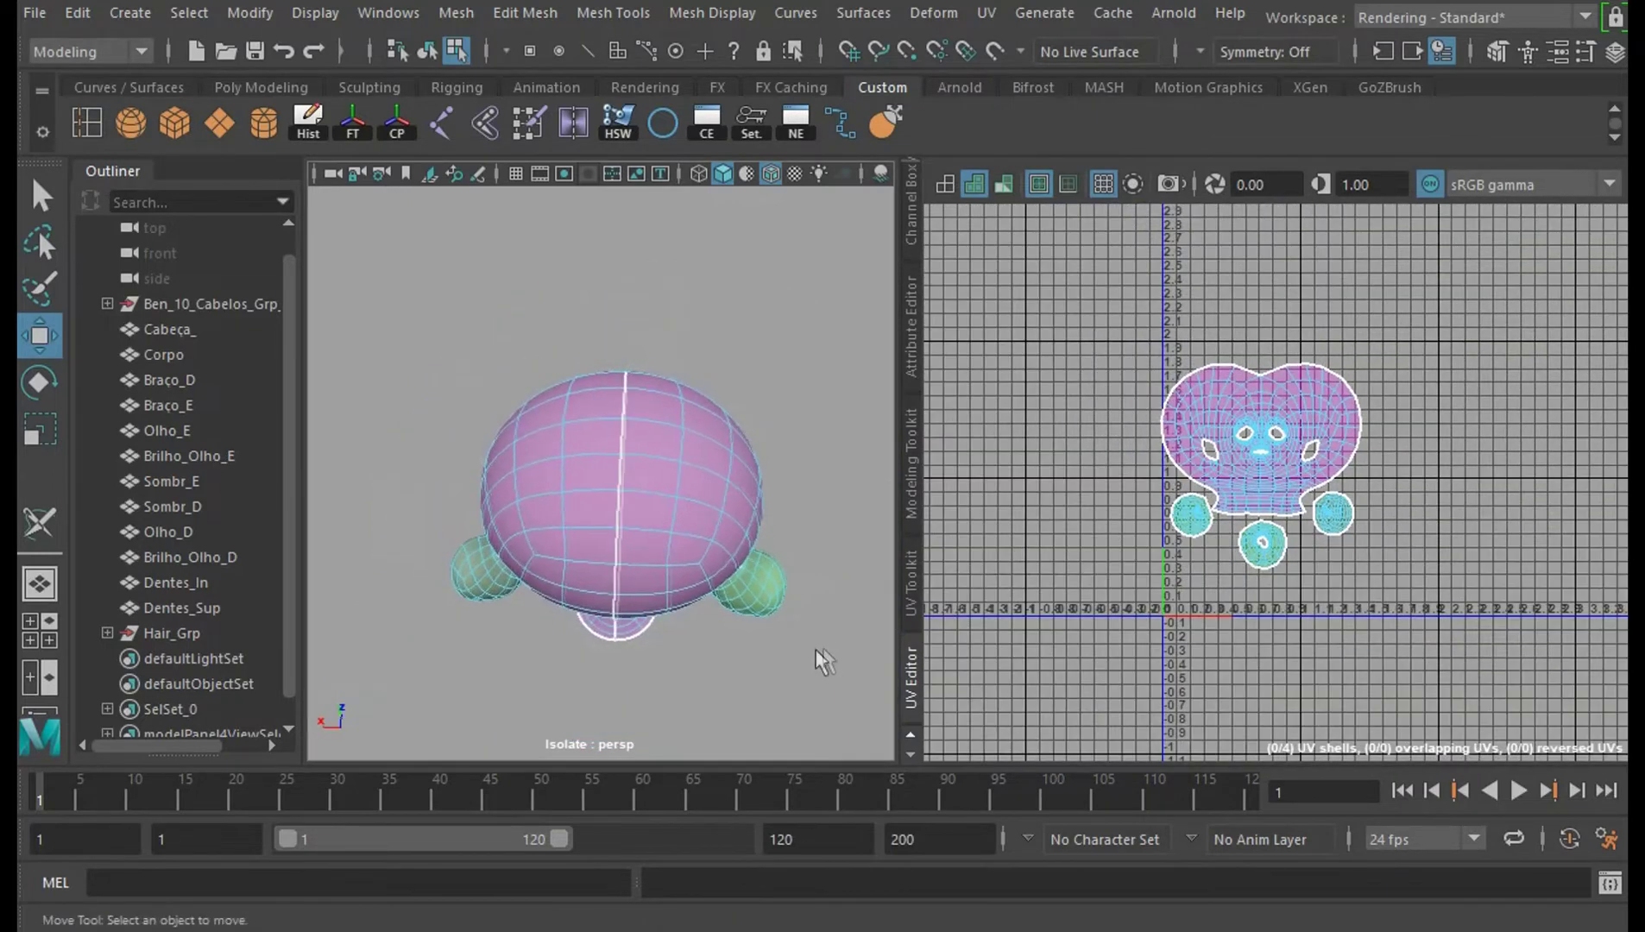
Inspect the unwrapped head from the front and compare its face, ears and neck with the UV layout.
{"action": "left_click_drag", "start_coordinate": [816, 651], "coordinate": [445, 547], "text": "alt"}
{"action": "middle_click_drag", "start_coordinate": [691, 565], "coordinate": [775, 575], "text": "alt"}
{"action": "scroll", "coordinate": [775, 575], "scroll_direction": "up", "scroll_amount": 4}
{"action": "mouse_move", "coordinate": [775, 575]}
{"action": "left_mouse_down", "text": "alt"}
{"action": "mouse_move", "coordinate": [694, 665]}
{"action": "mouse_move", "coordinate": [565, 672]}
{"action": "mouse_move", "coordinate": [790, 598]}
{"action": "mouse_move", "coordinate": [752, 576]}
{"action": "left_mouse_up", "text": "alt"}
{"action": "scroll", "coordinate": [753, 576], "scroll_direction": "down", "scroll_amount": 2}
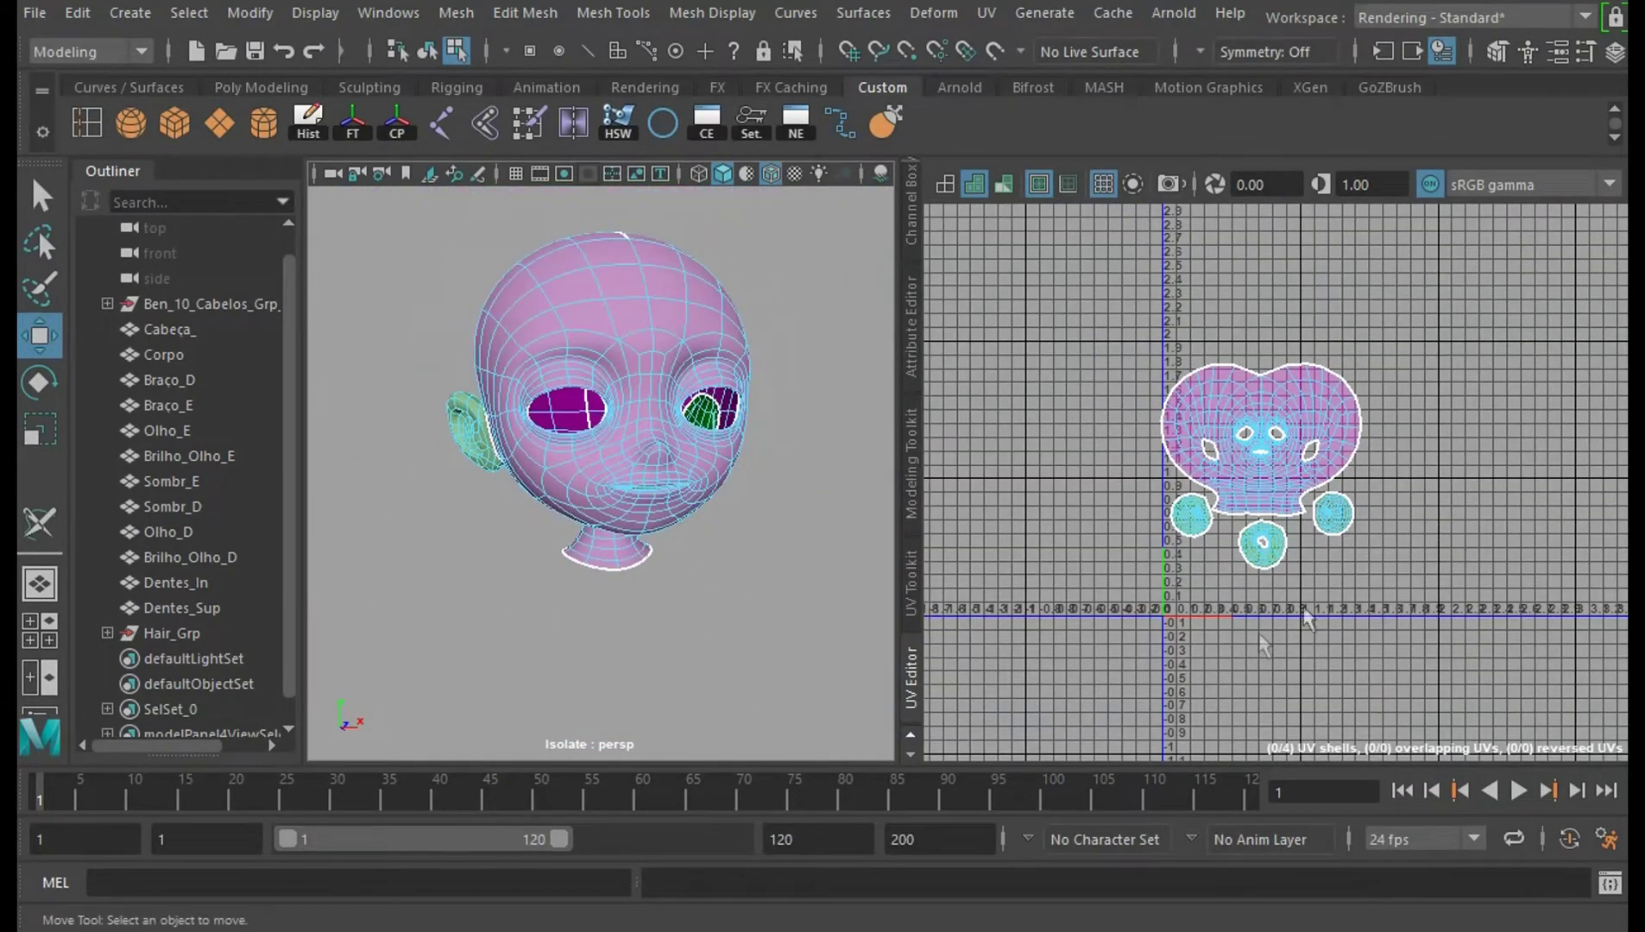
{"action": "left_click_drag", "start_coordinate": [858, 611], "coordinate": [729, 577], "text": "alt"}
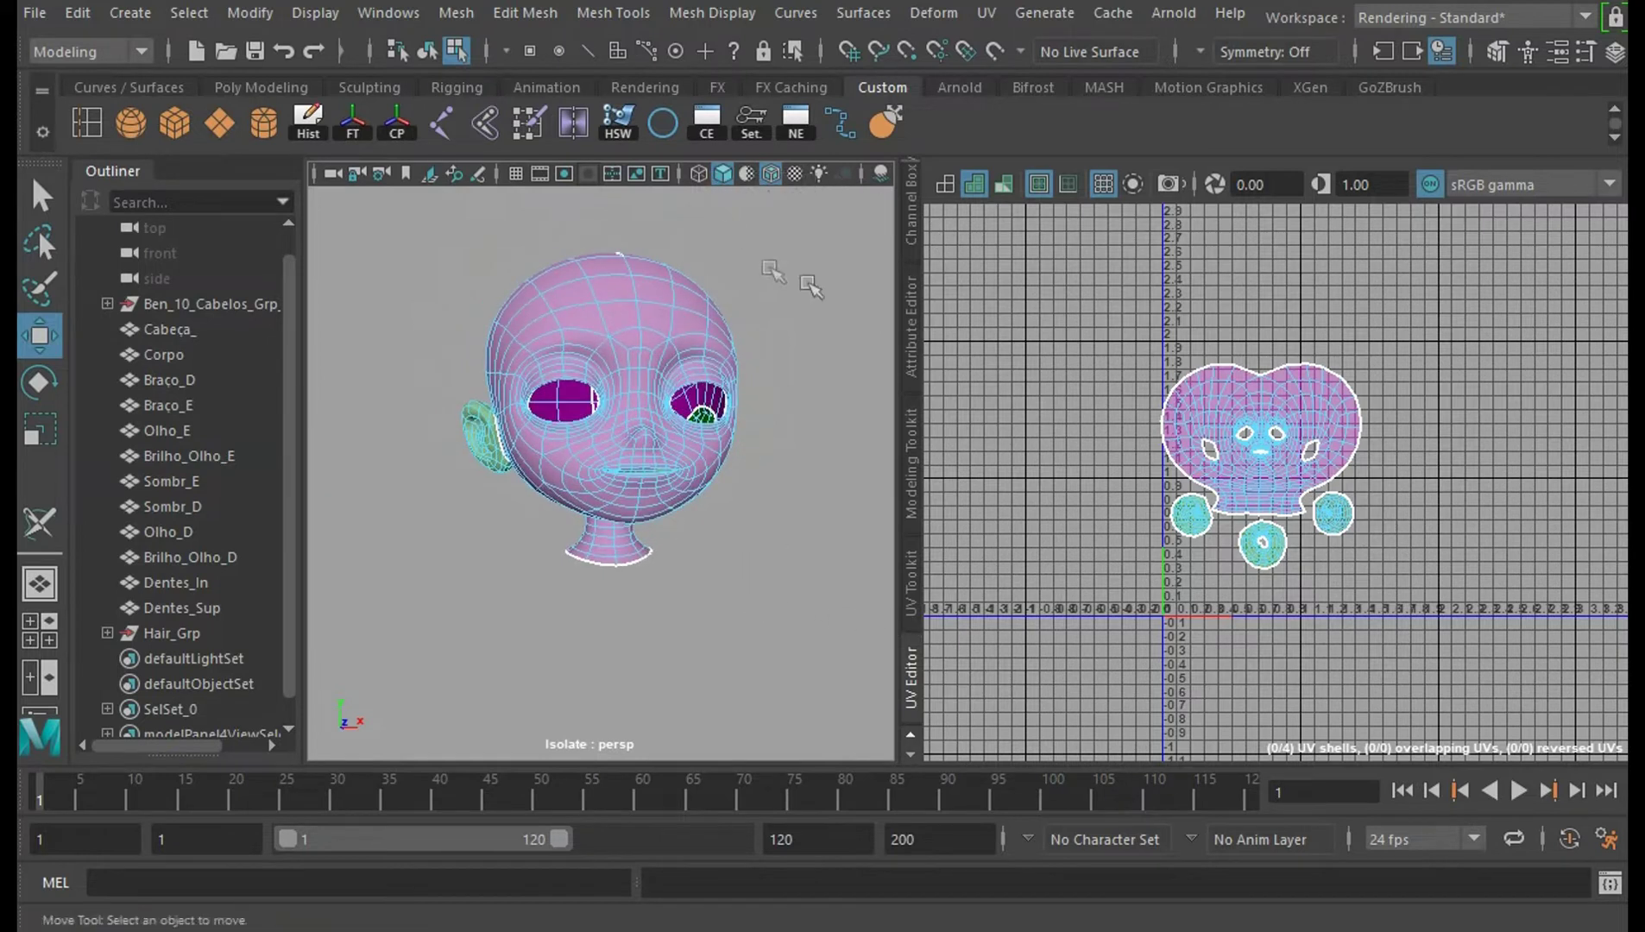
Enlarge the perspective view and turn off isolation to show the whole character around the head.
{"action": "left_click_drag", "start_coordinate": [898, 266], "coordinate": [1029, 275]}
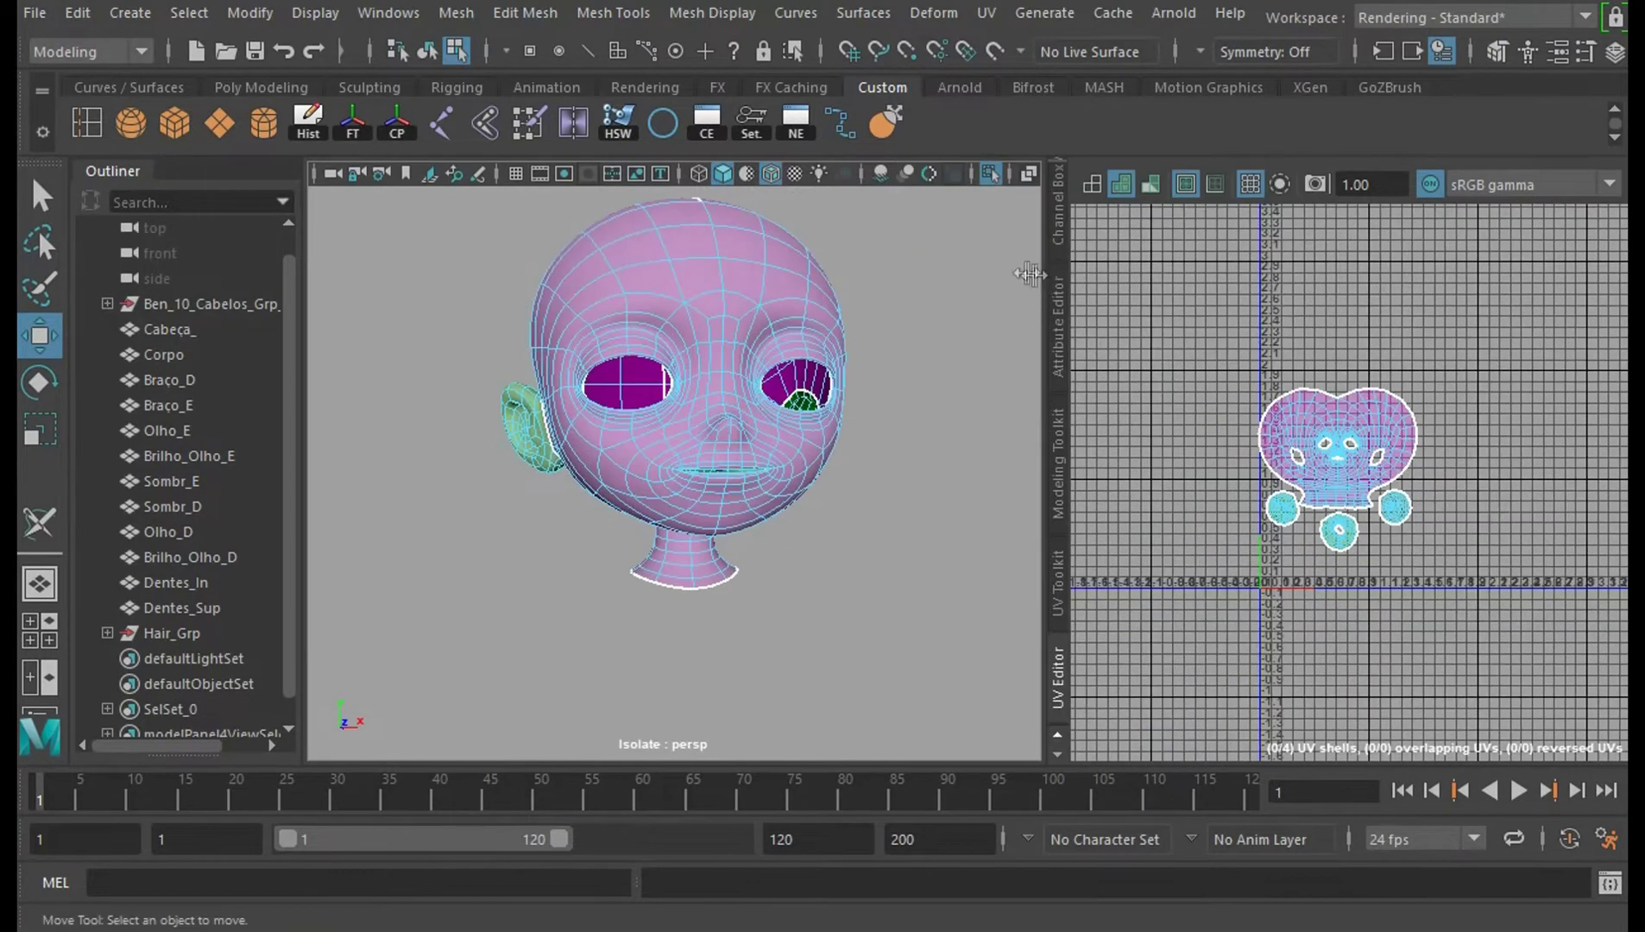
{"action": "left_click", "coordinate": [990, 175]}
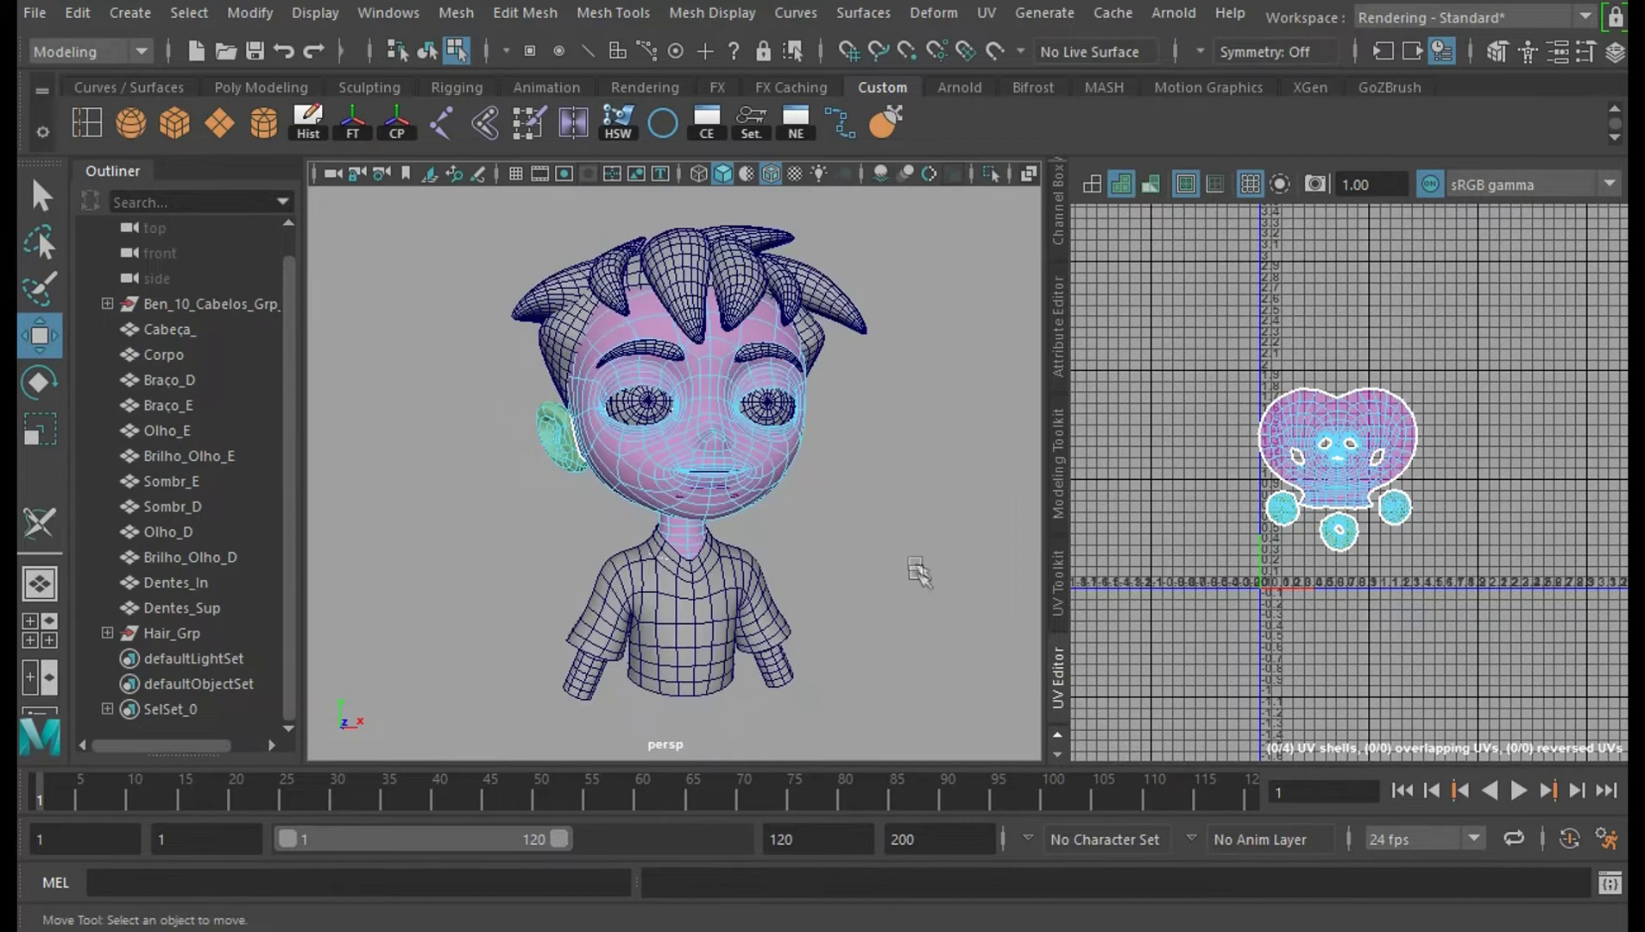
{"action": "left_click_drag", "start_coordinate": [917, 571], "coordinate": [867, 431], "text": "alt"}
{"action": "right_click_drag", "start_coordinate": [868, 431], "coordinate": [918, 594], "text": "alt"}
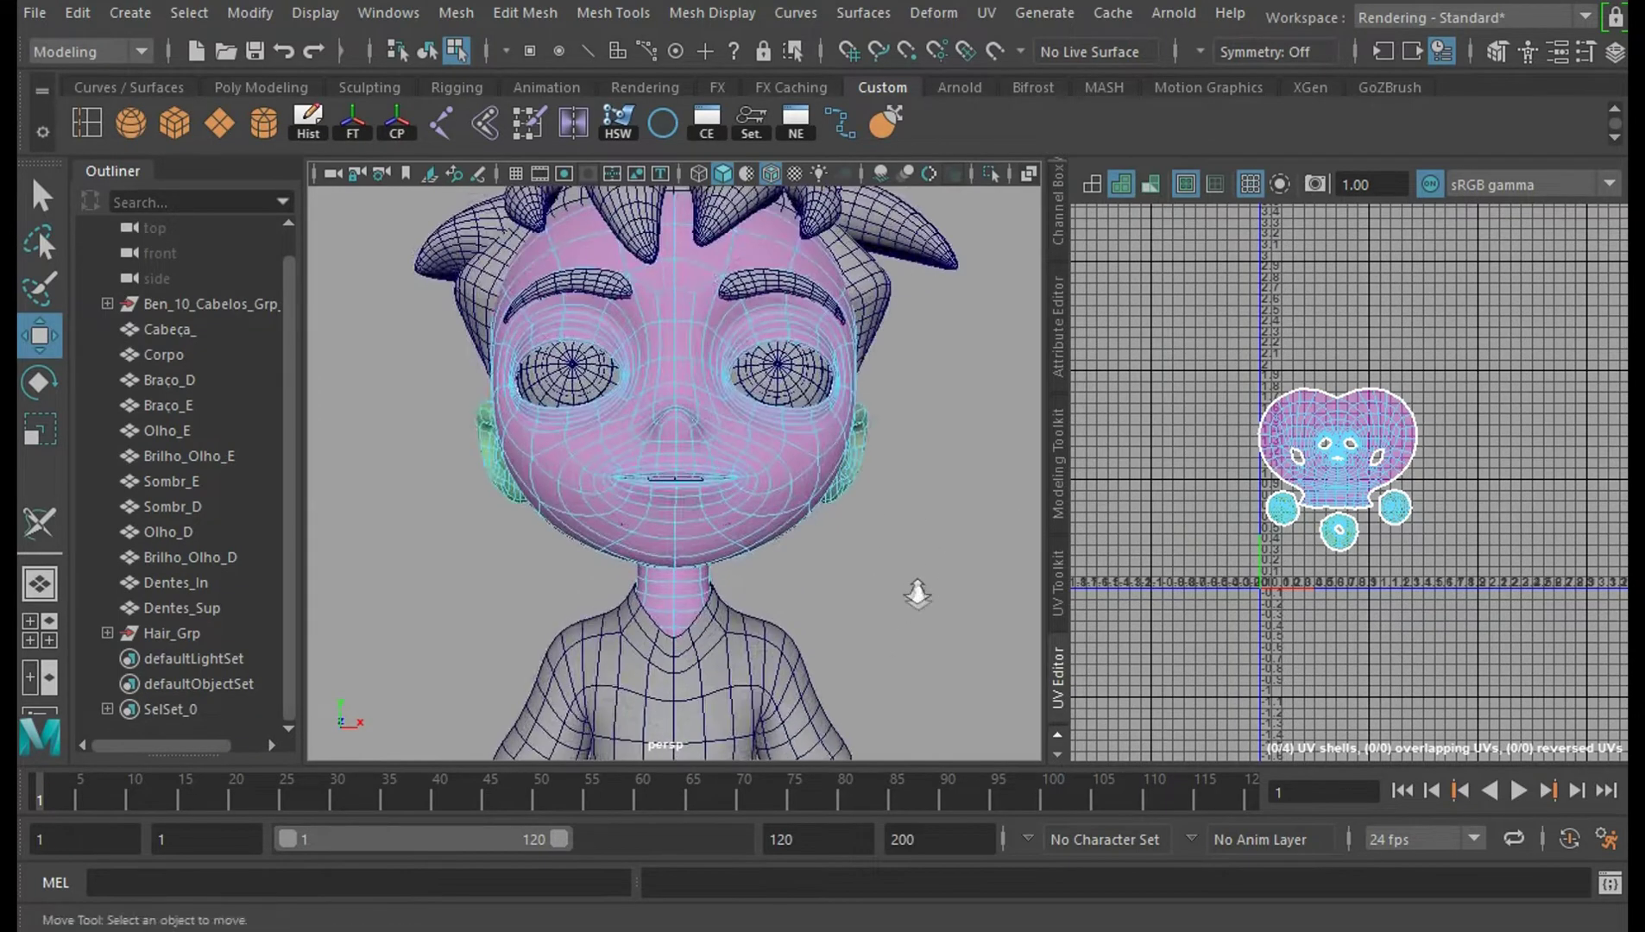
{"action": "left_click_drag", "start_coordinate": [917, 593], "coordinate": [964, 550], "text": "alt"}
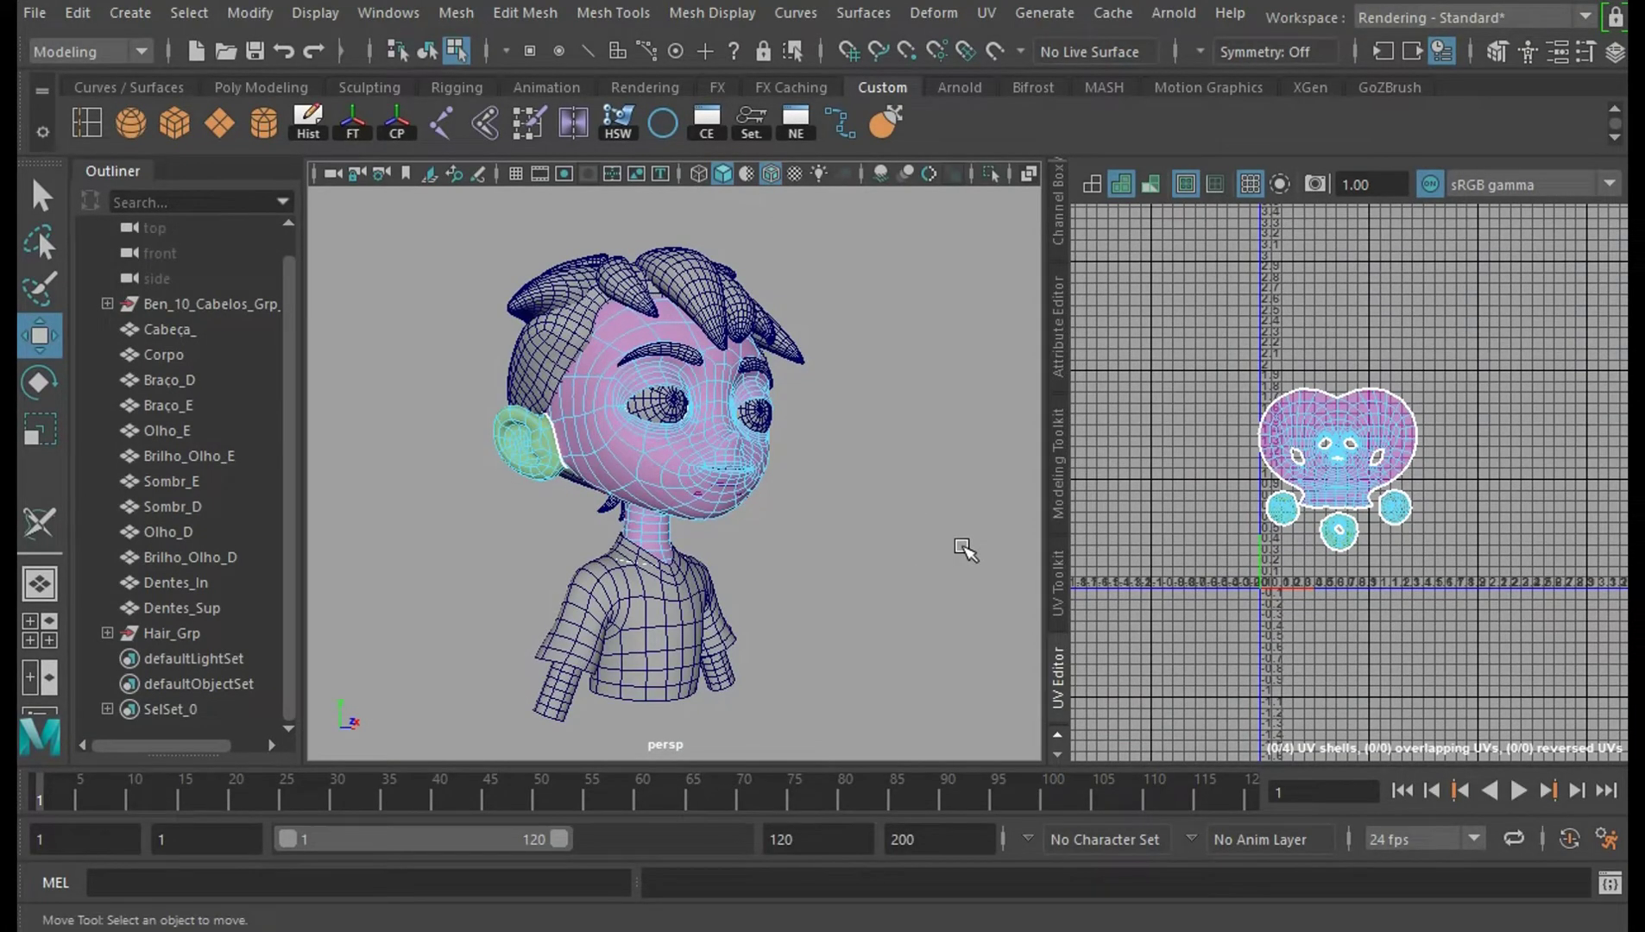
{"action": "right_click_drag", "start_coordinate": [831, 539], "coordinate": [852, 562], "text": "alt"}
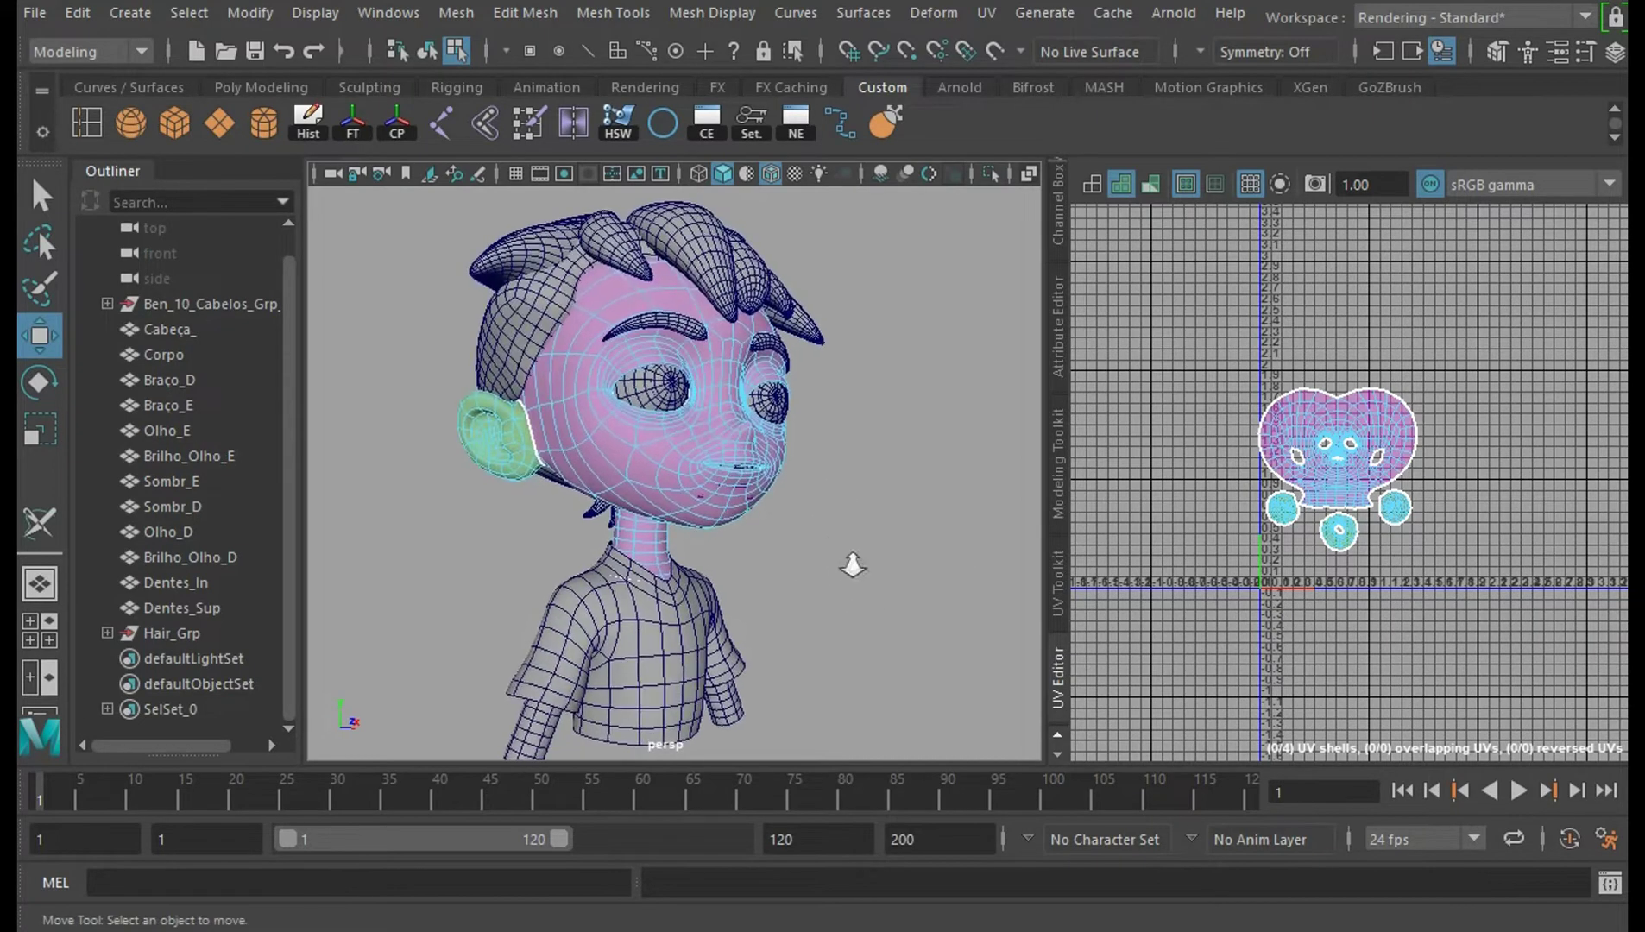
{"action": "mouse_move", "coordinate": [852, 562]}
{"action": "left_mouse_down", "text": "alt"}
{"action": "mouse_move", "coordinate": [856, 580]}
{"action": "mouse_move", "coordinate": [914, 455]}
{"action": "mouse_move", "coordinate": [864, 585]}
{"action": "left_mouse_up", "text": "alt"}
Select the shirt mesh Corpo and apply planar UV mapping fitted to the bounding box and projected from the Z axis.
{"action": "left_click", "coordinate": [731, 587]}
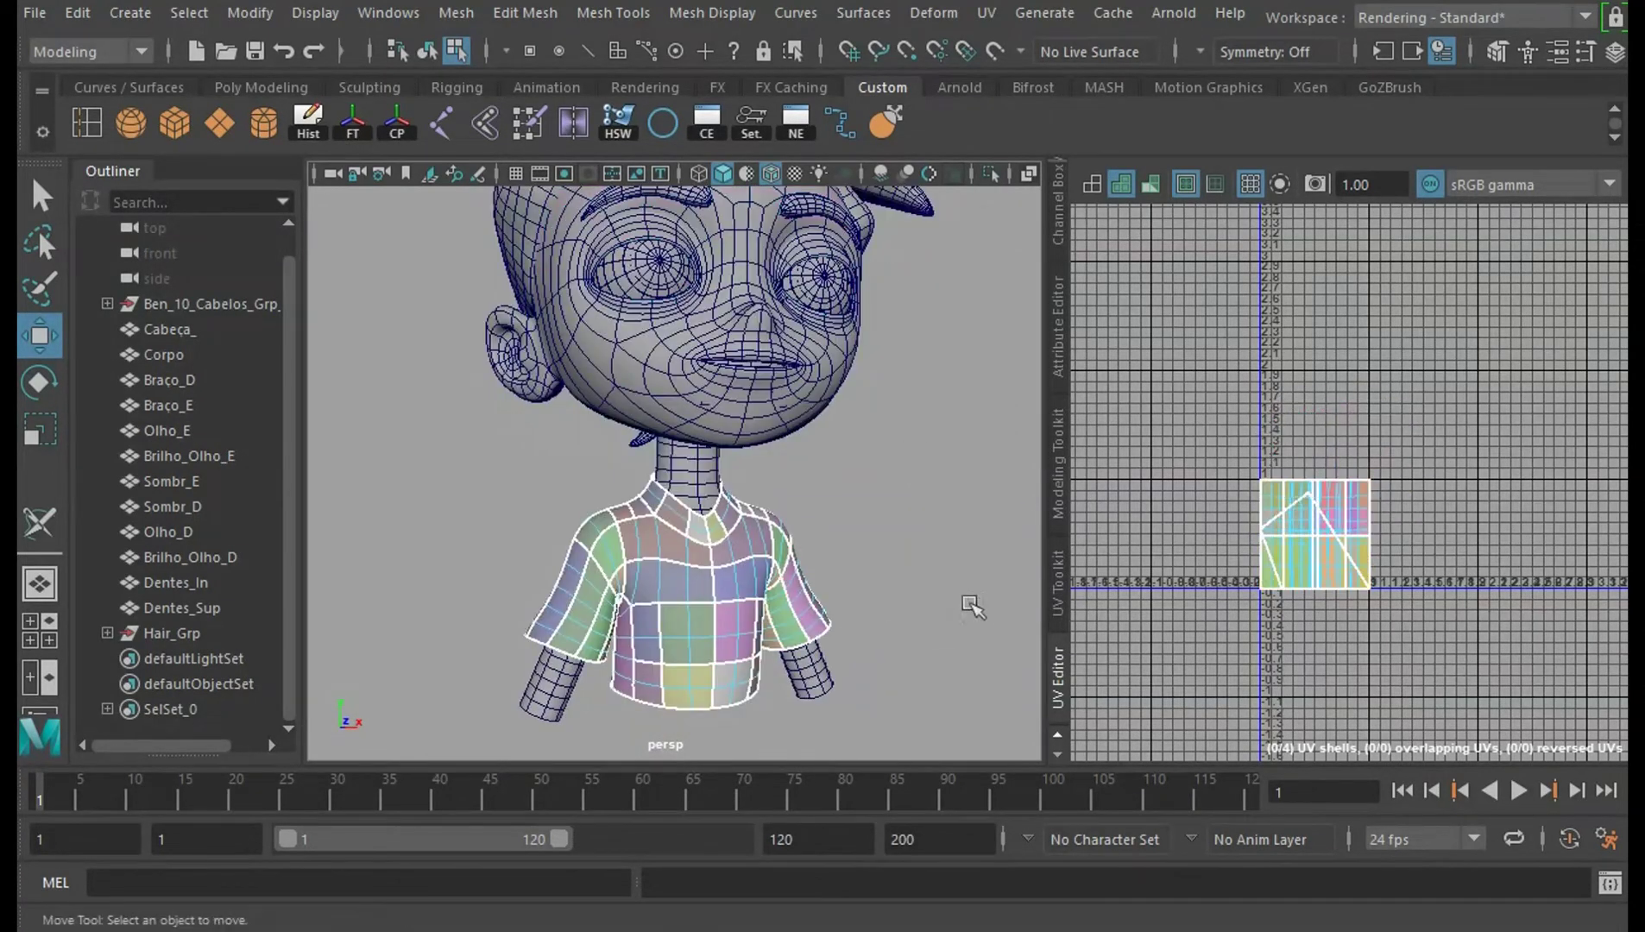
{"action": "left_click_drag", "start_coordinate": [972, 606], "coordinate": [977, 202], "text": "alt"}
{"action": "key", "text": "F8"}
{"action": "left_click", "coordinate": [987, 12]}
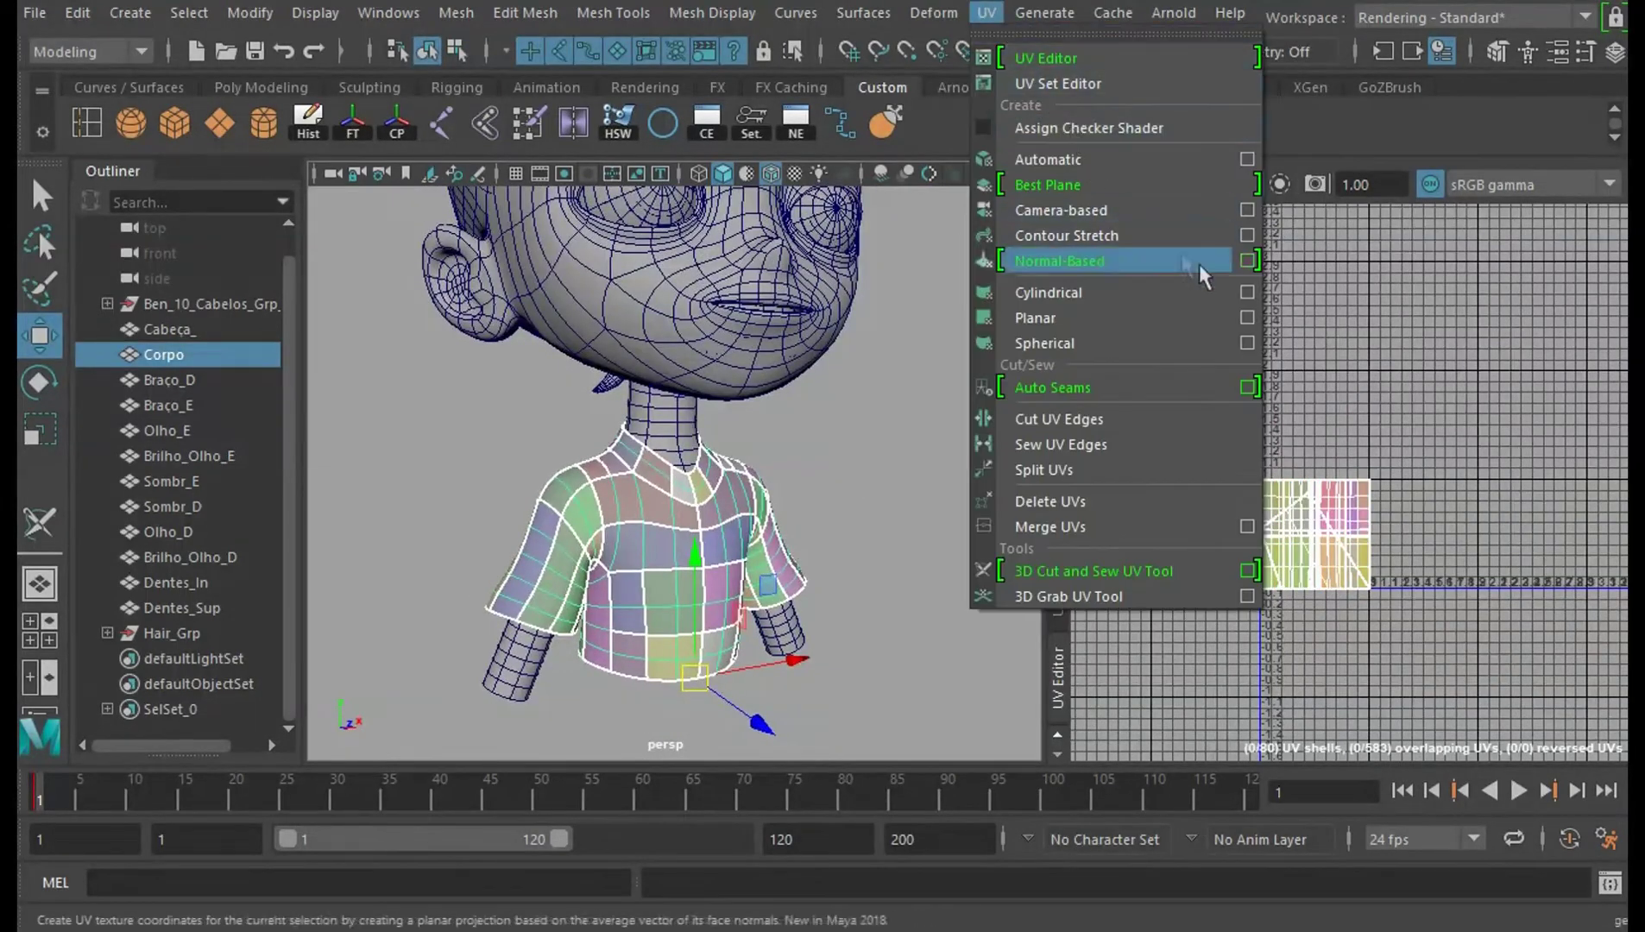
{"action": "left_click", "coordinate": [1246, 321]}
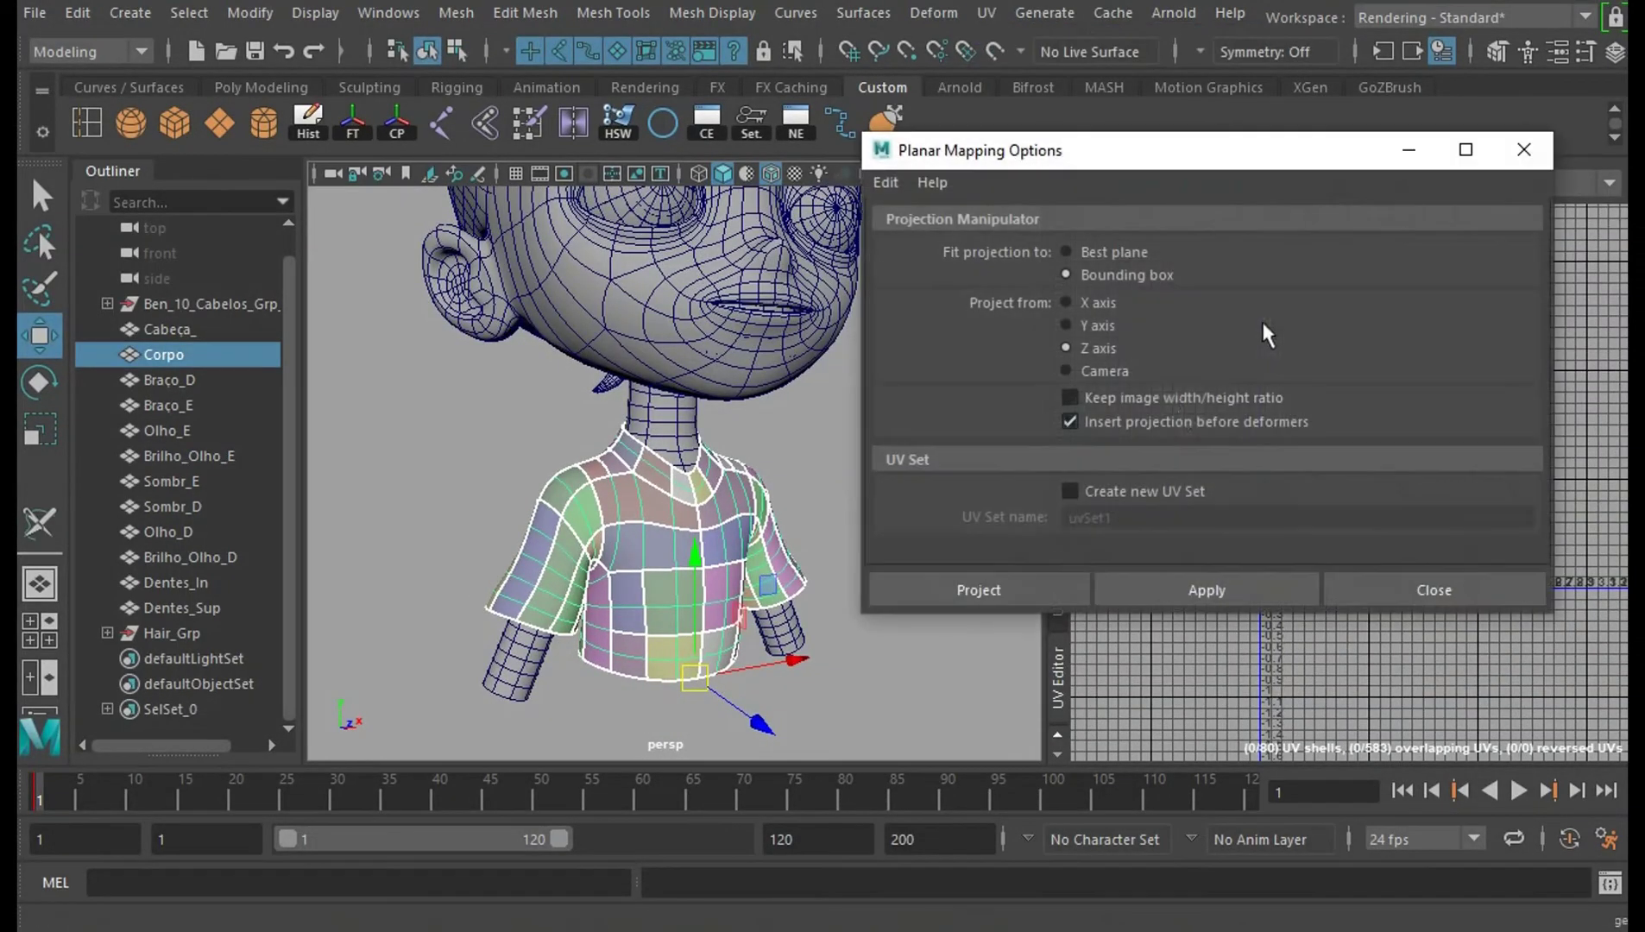
{"action": "left_click", "coordinate": [1200, 588]}
{"action": "left_click", "coordinate": [1502, 590]}
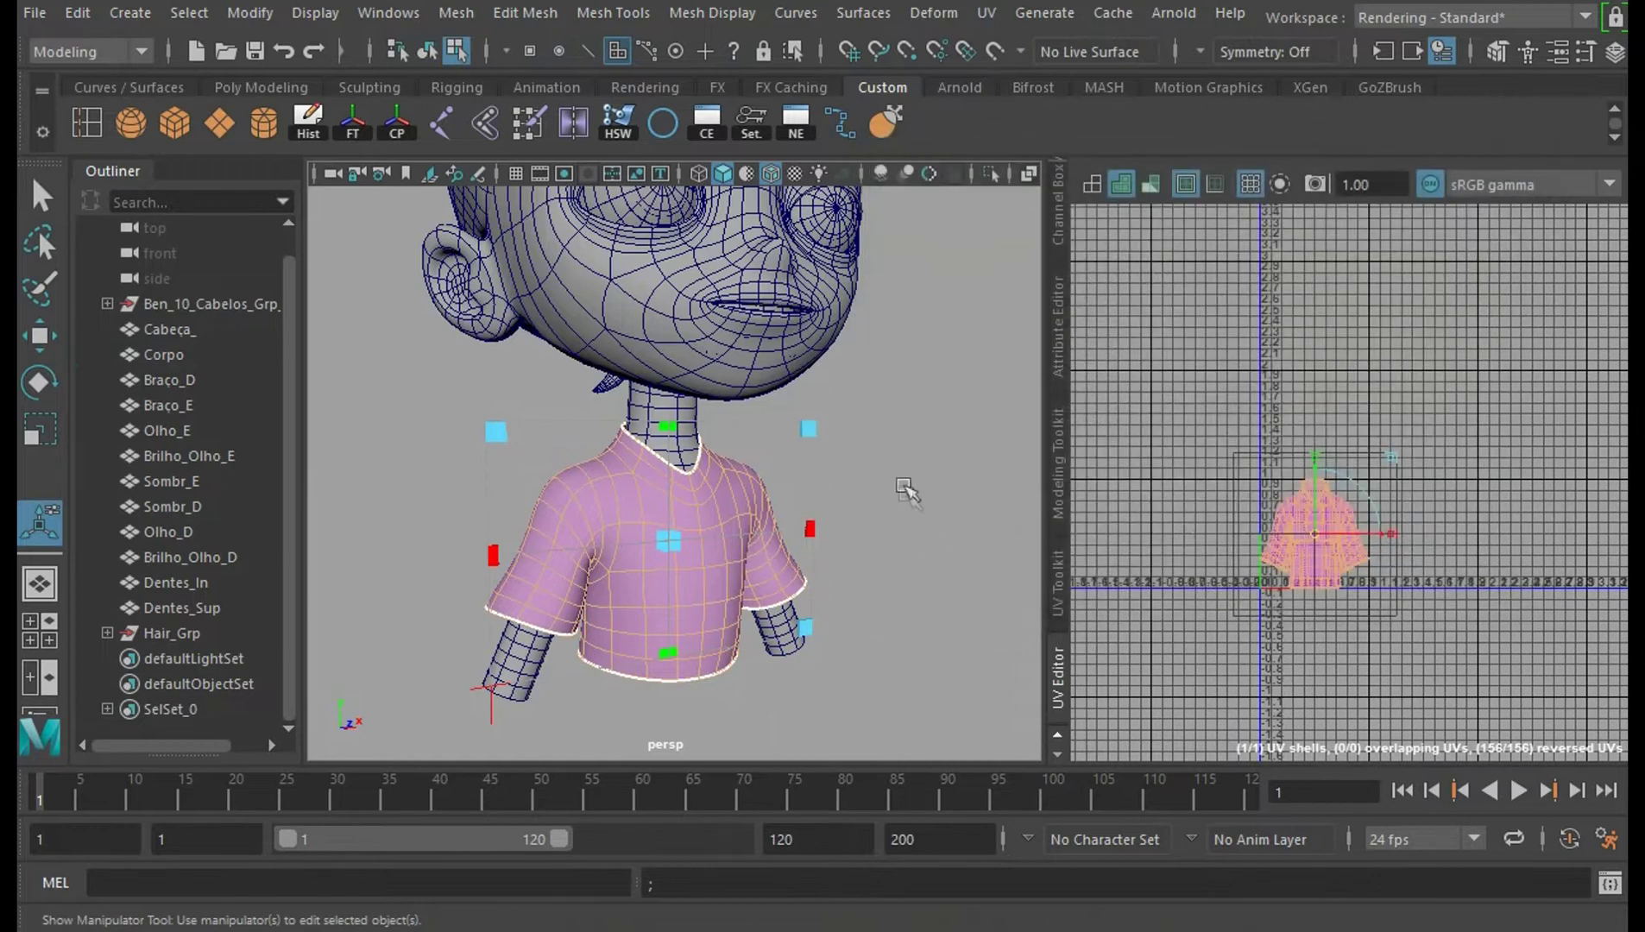
{"action": "left_click_drag", "start_coordinate": [902, 489], "coordinate": [831, 509], "text": "alt"}
{"action": "right_click_drag", "start_coordinate": [1402, 518], "coordinate": [1439, 698], "text": "alt"}
{"action": "middle_click_drag", "start_coordinate": [1440, 697], "coordinate": [1479, 552], "text": "alt"}
{"action": "right_click_drag", "start_coordinate": [1480, 553], "coordinate": [1509, 520], "text": "alt"}
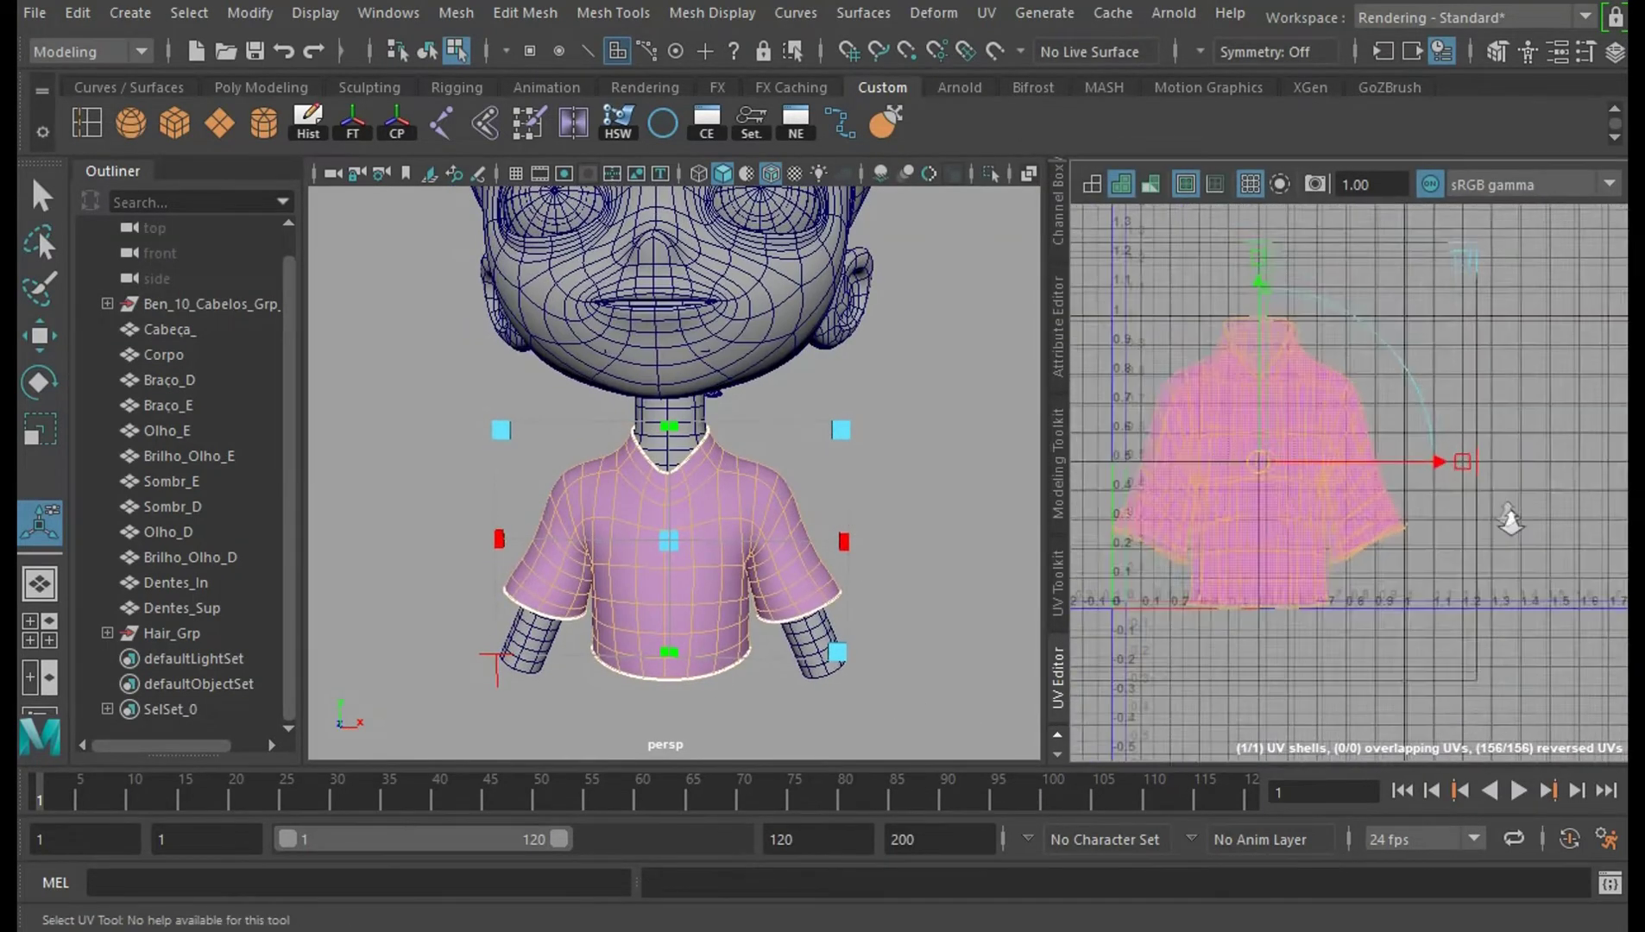
Start the 3D Cut and Sew UV Tool on the shirt with Object X symmetry and limit it to edge components.
{"action": "left_click_drag", "start_coordinate": [841, 642], "coordinate": [1041, 470], "text": "alt"}
{"action": "middle_click_drag", "start_coordinate": [977, 470], "coordinate": [940, 473], "text": "alt"}
{"action": "left_click_drag", "start_coordinate": [992, 474], "coordinate": [936, 488], "text": "alt"}
{"action": "right_click_drag", "start_coordinate": [936, 488], "coordinate": [969, 532], "text": "alt"}
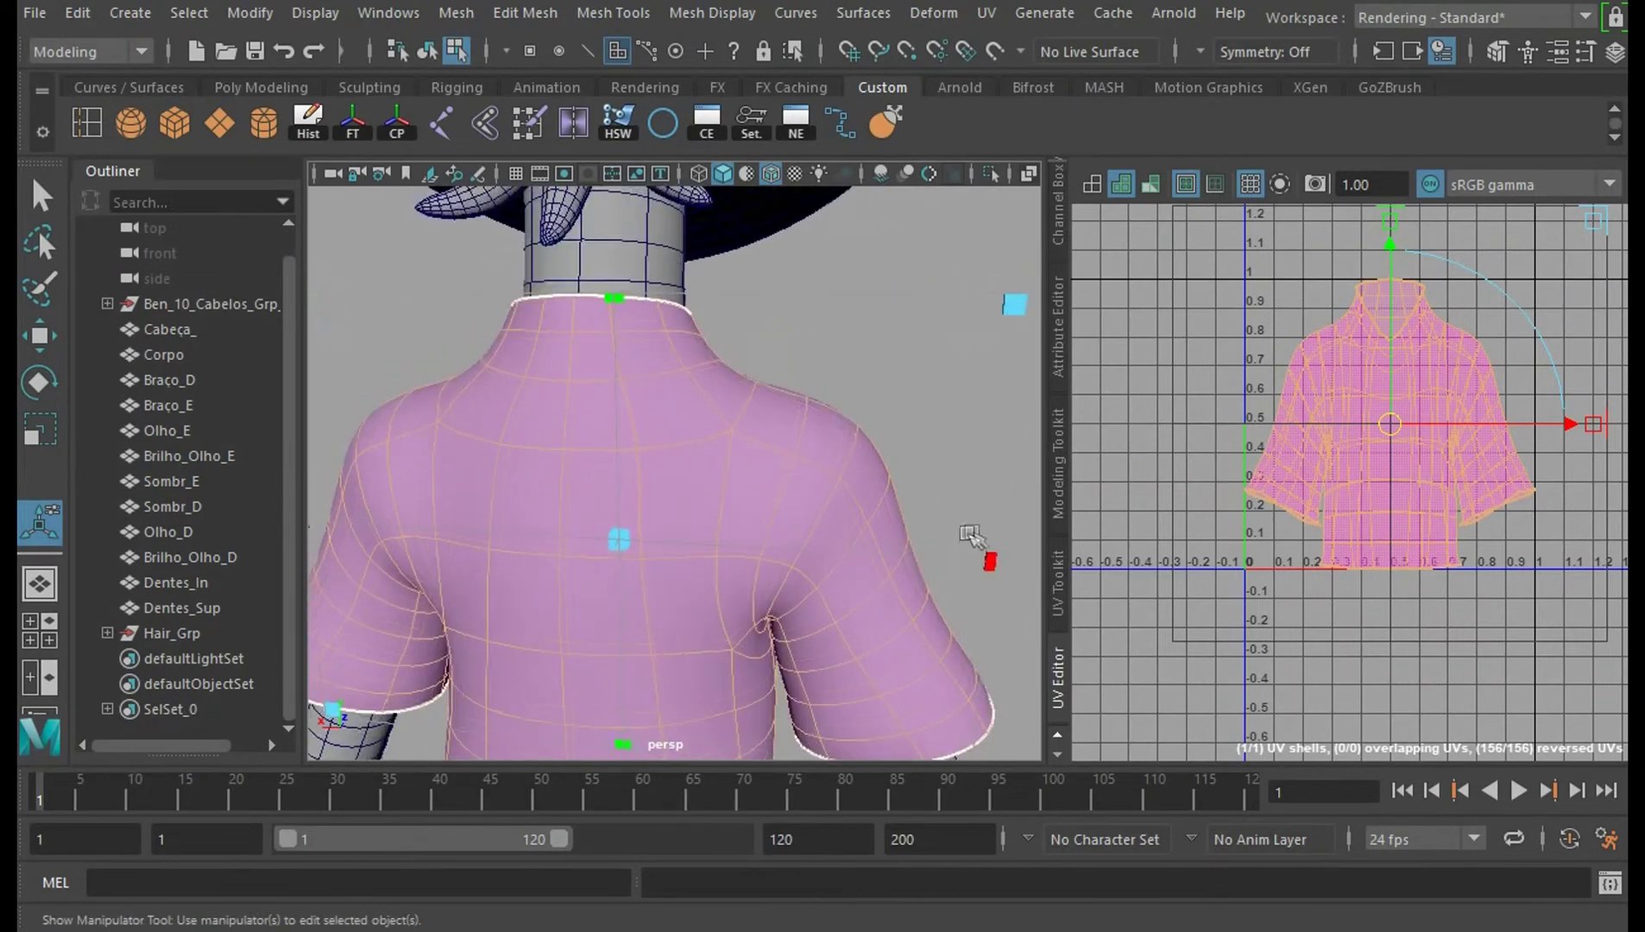
{"action": "left_click", "coordinate": [845, 468]}
{"action": "right_click_drag", "start_coordinate": [846, 467], "coordinate": [844, 232]}
{"action": "left_click", "coordinate": [986, 12]}
{"action": "left_click", "coordinate": [1133, 573]}
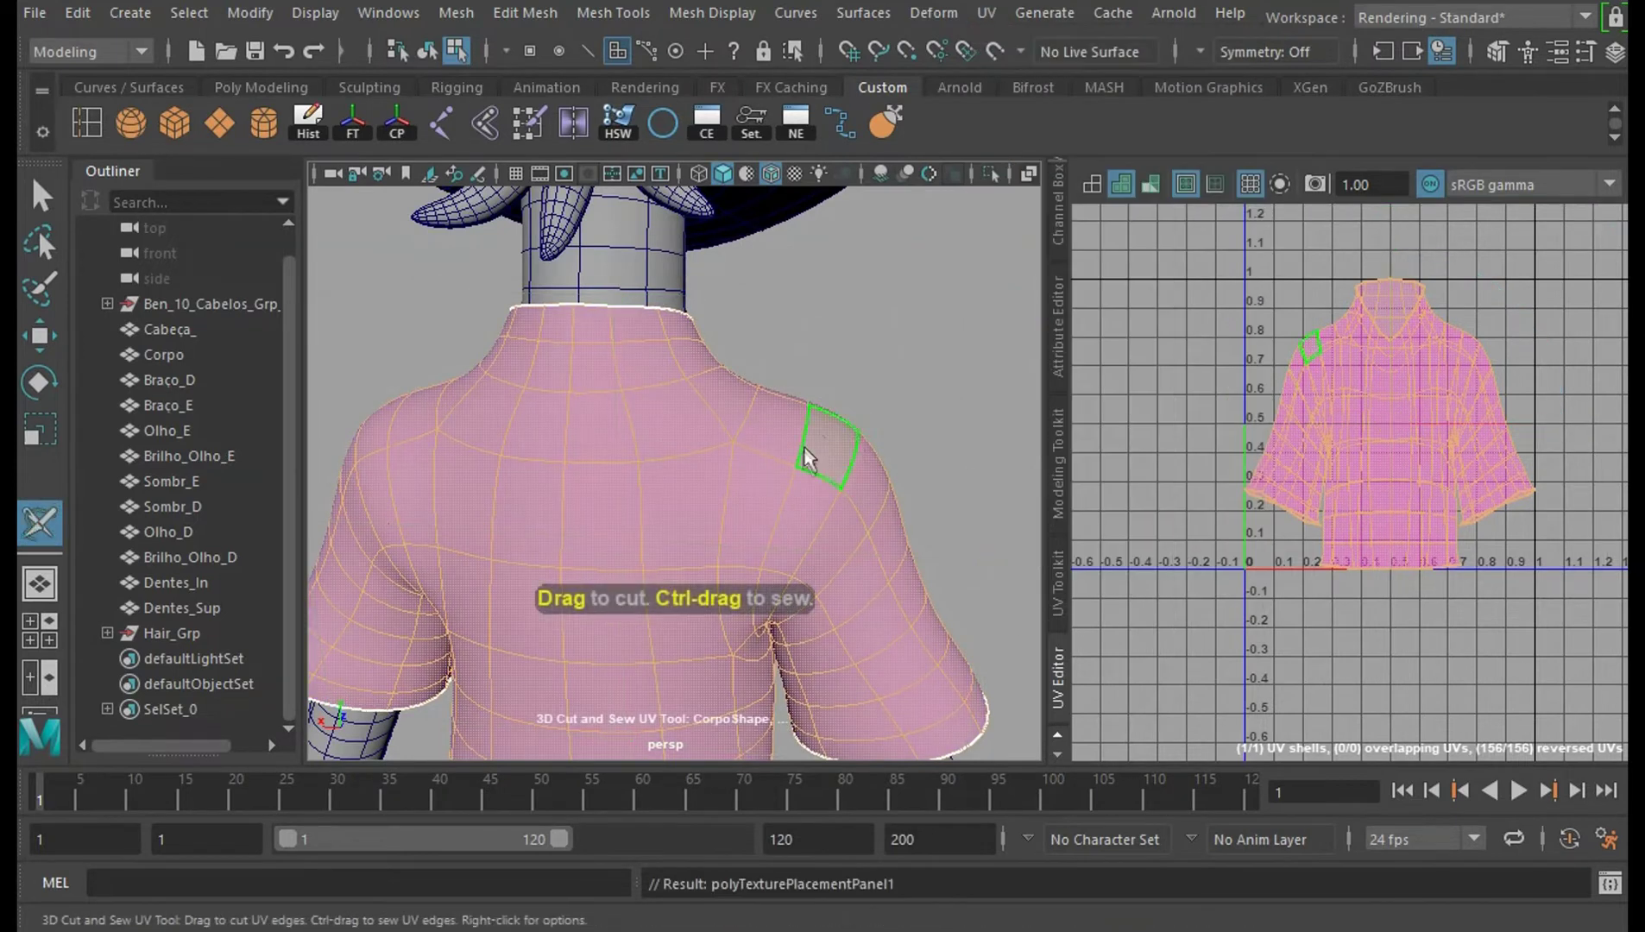
{"action": "left_click", "coordinate": [1201, 52]}
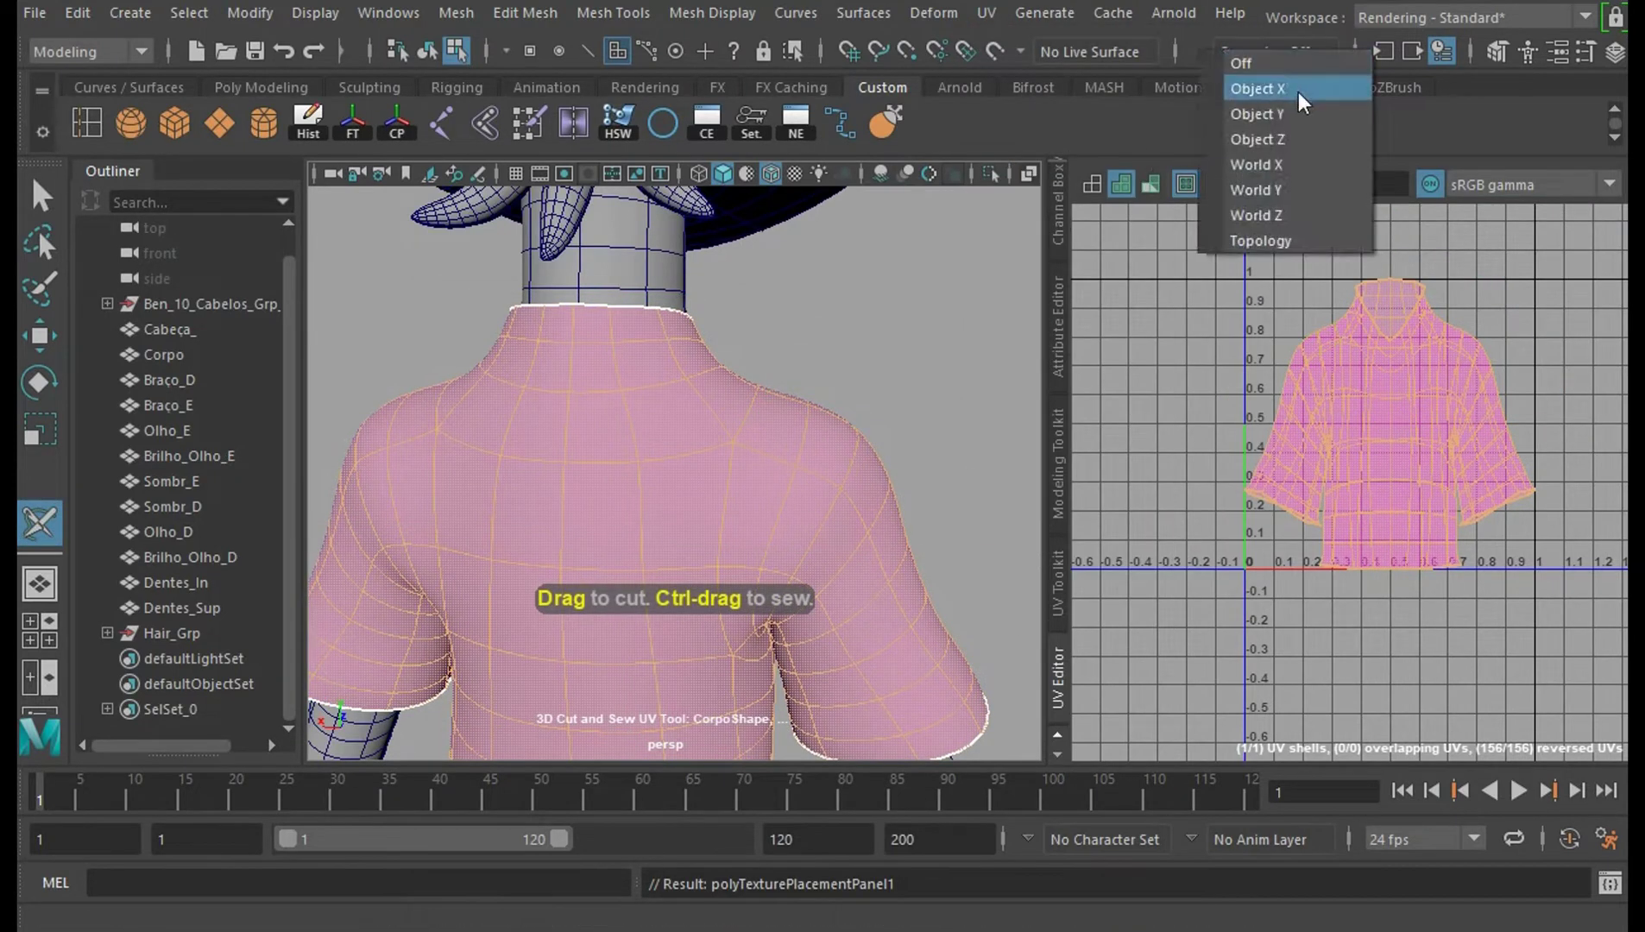
{"action": "left_click", "coordinate": [1298, 89]}
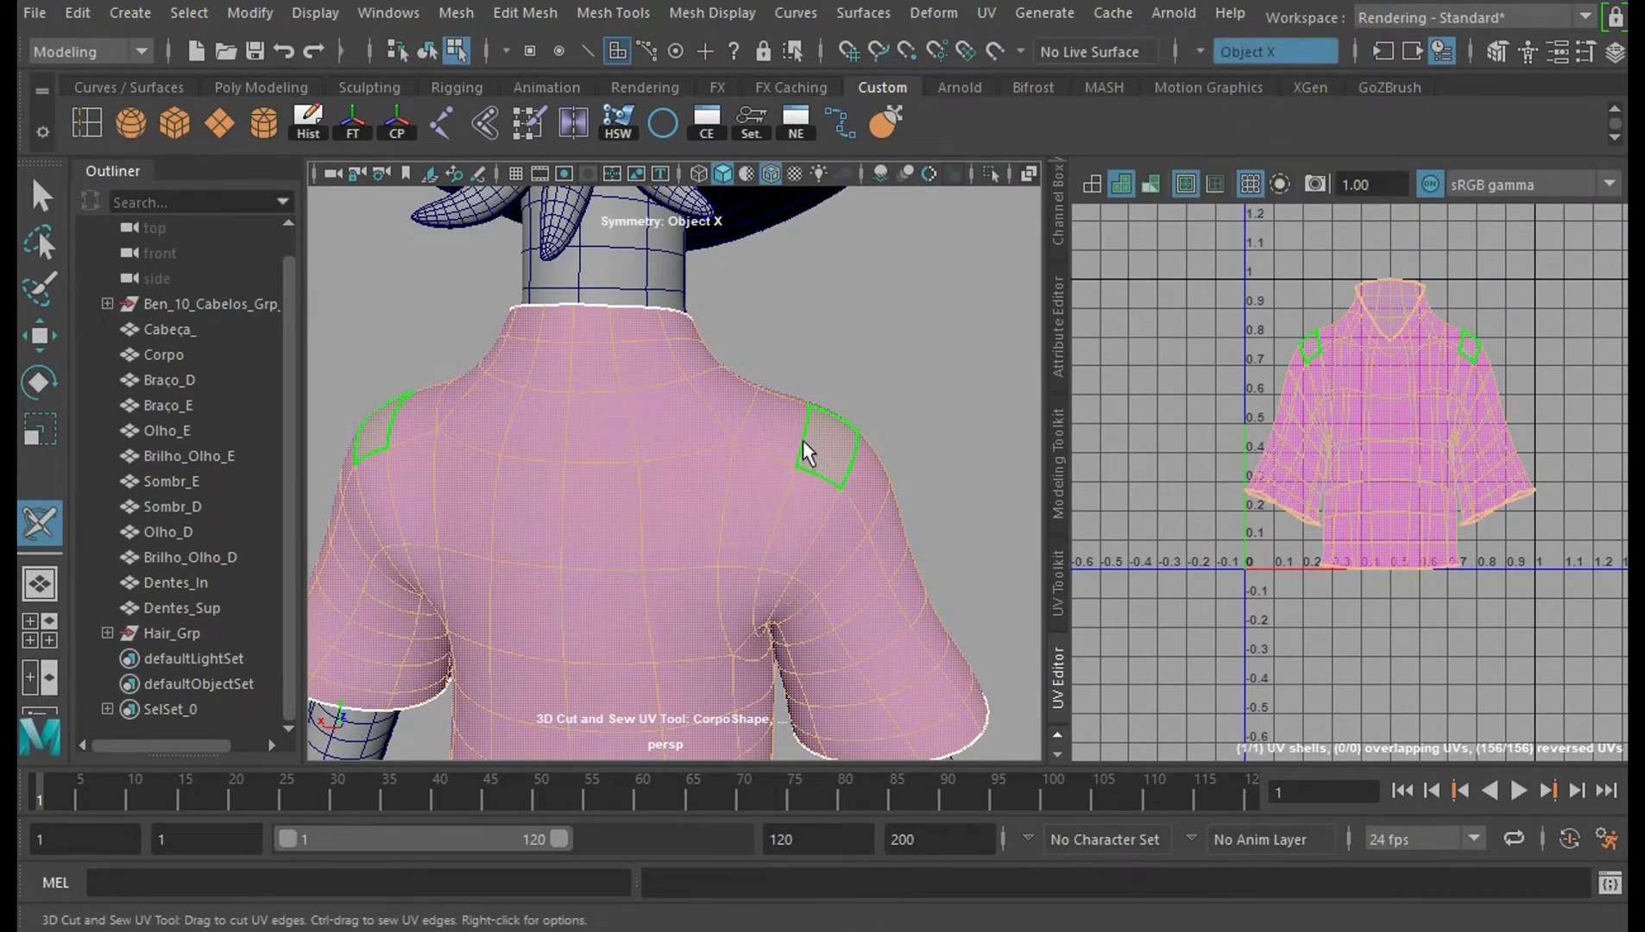
{"action": "left_click", "coordinate": [805, 446]}
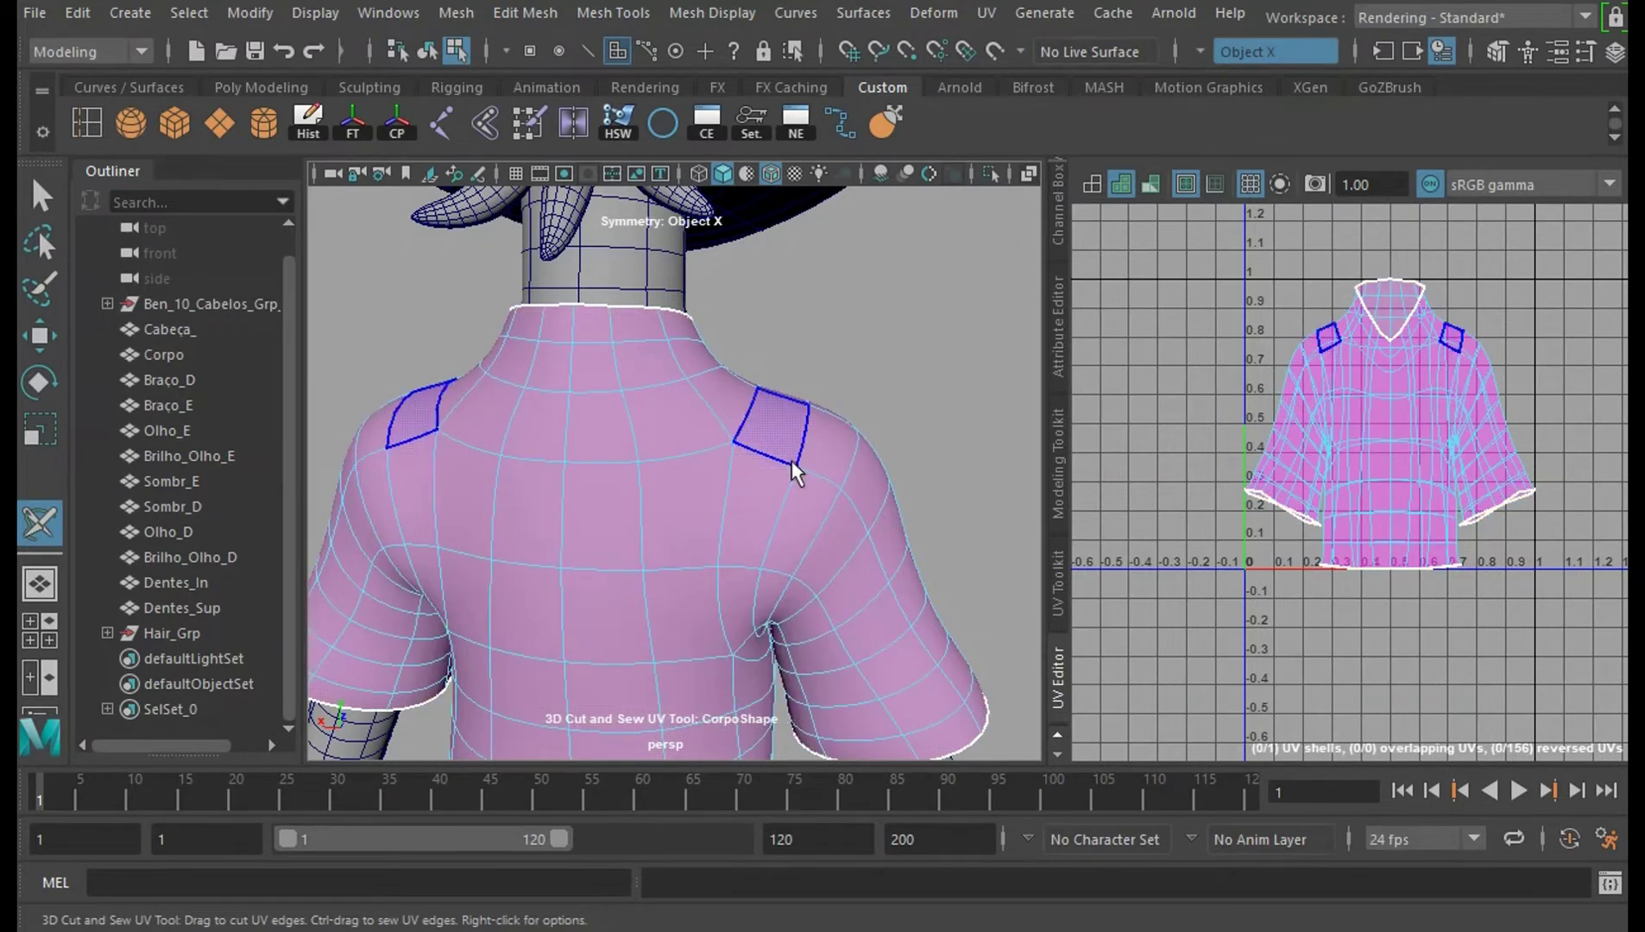
{"action": "left_click_drag", "start_coordinate": [816, 455], "coordinate": [624, 477], "text": "alt"}
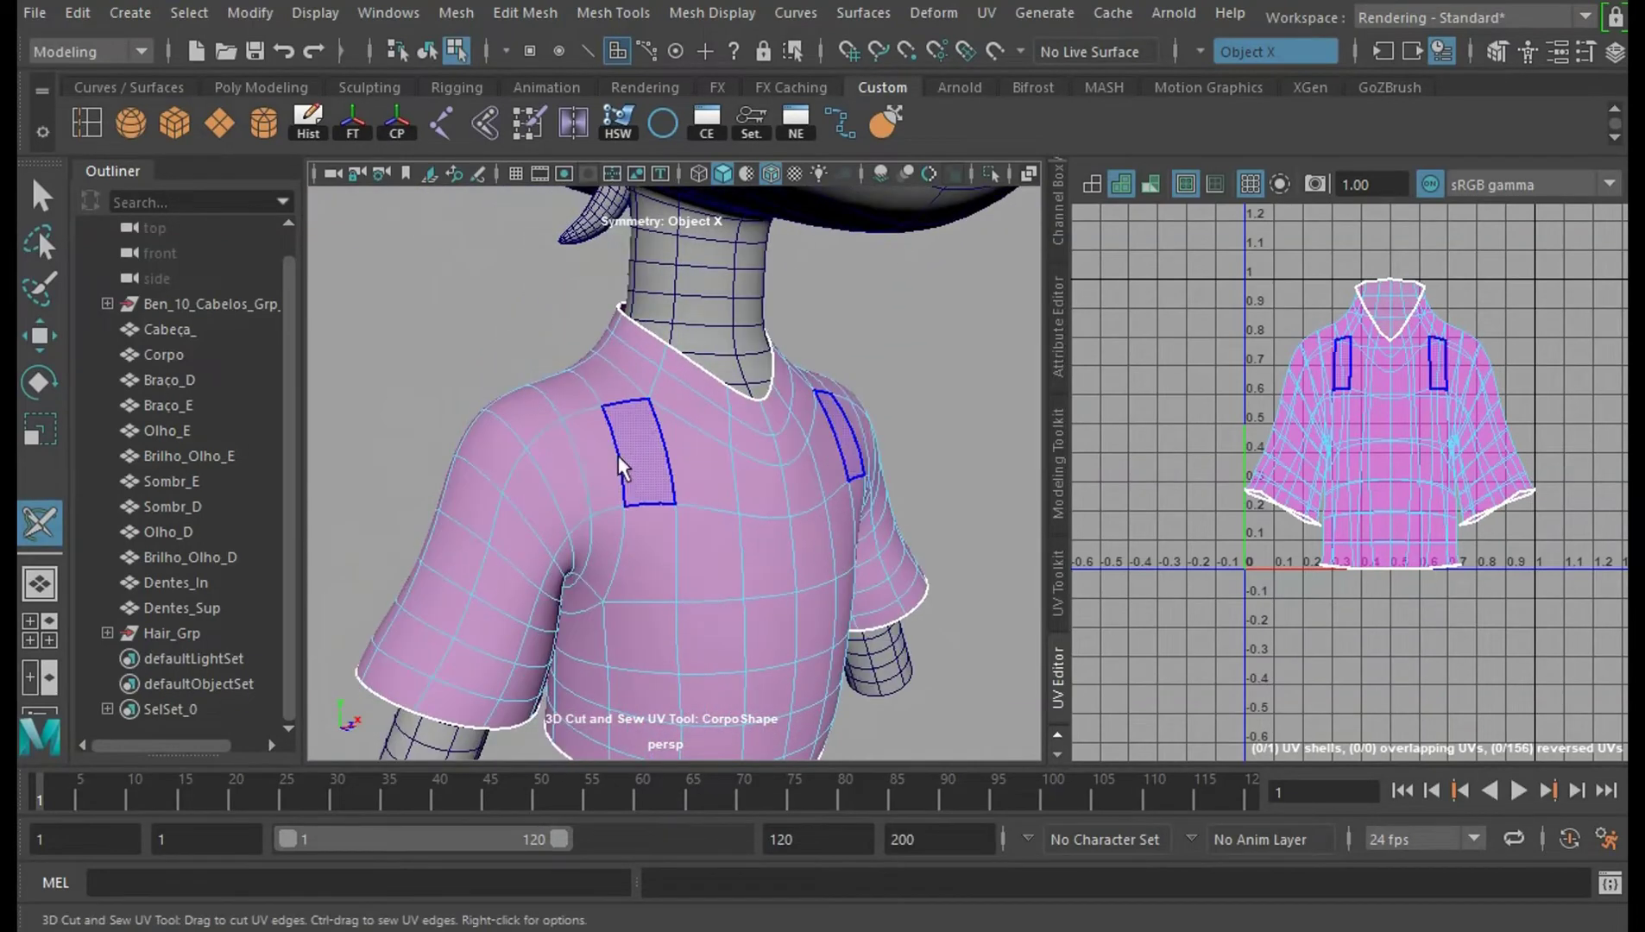
{"action": "right_click_drag", "start_coordinate": [635, 464], "coordinate": [691, 324]}
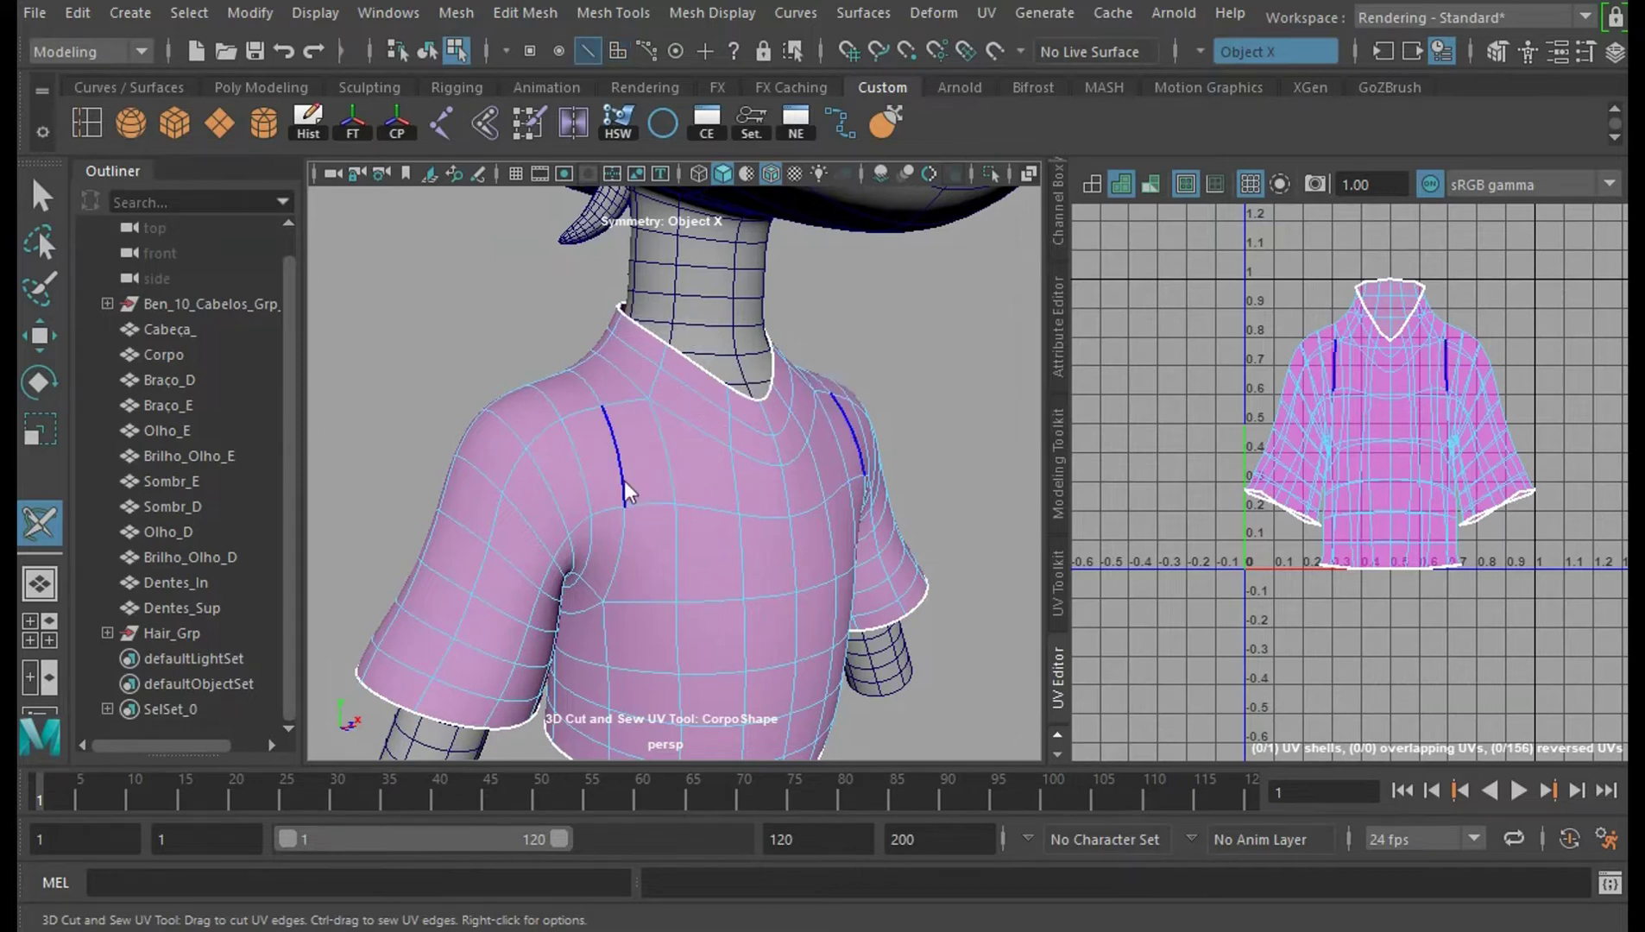
Try to cut the shirt's armhole seams edge by edge, with an extra seam over the shoulders and sleeve tops.
{"action": "left_click_drag", "start_coordinate": [991, 423], "coordinate": [863, 321], "text": "alt"}
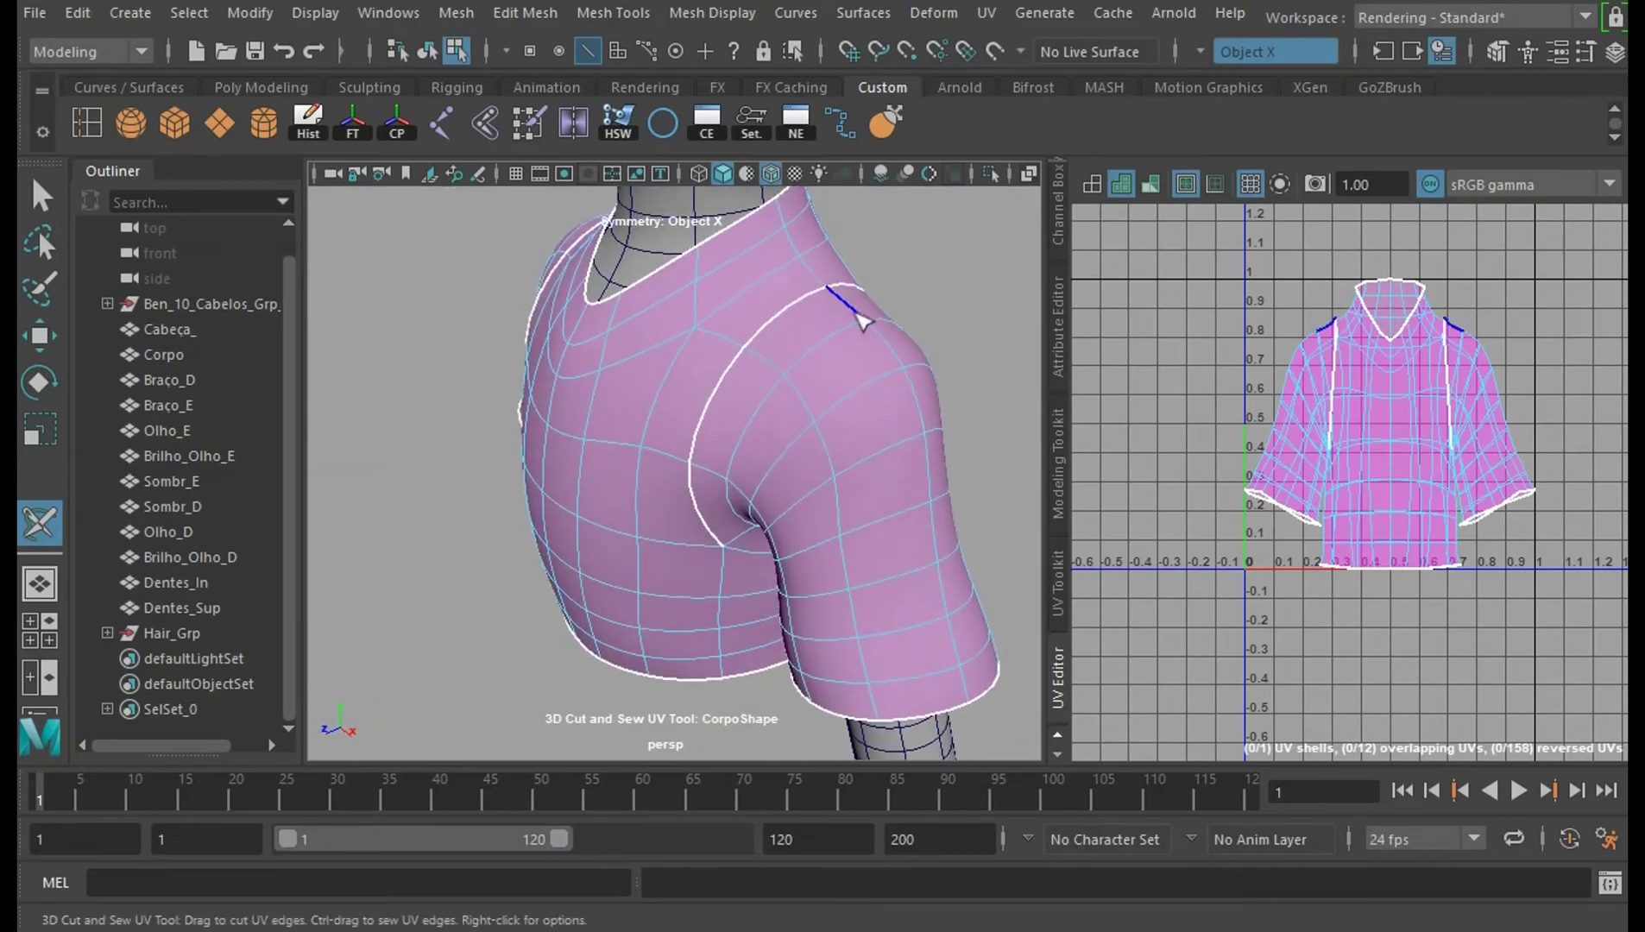
{"action": "left_click_drag", "start_coordinate": [1020, 390], "coordinate": [803, 257], "text": "alt"}
{"action": "scroll", "coordinate": [980, 470], "scroll_direction": "up", "scroll_amount": 10}
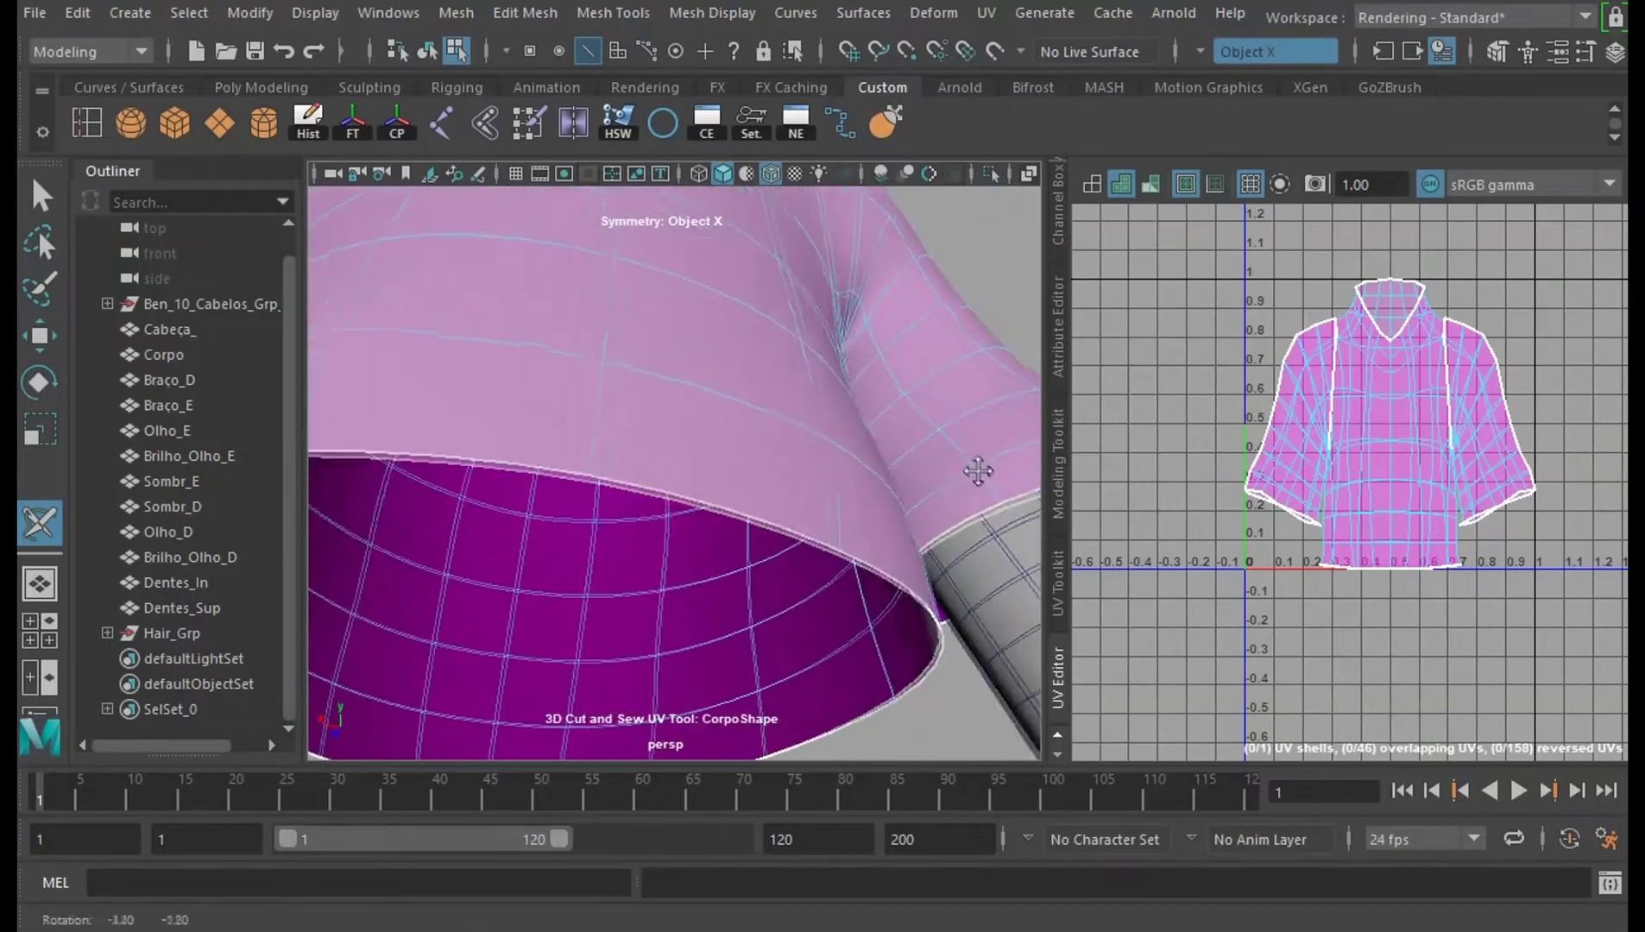
{"action": "left_click_drag", "start_coordinate": [515, 422], "coordinate": [507, 430], "text": "alt"}
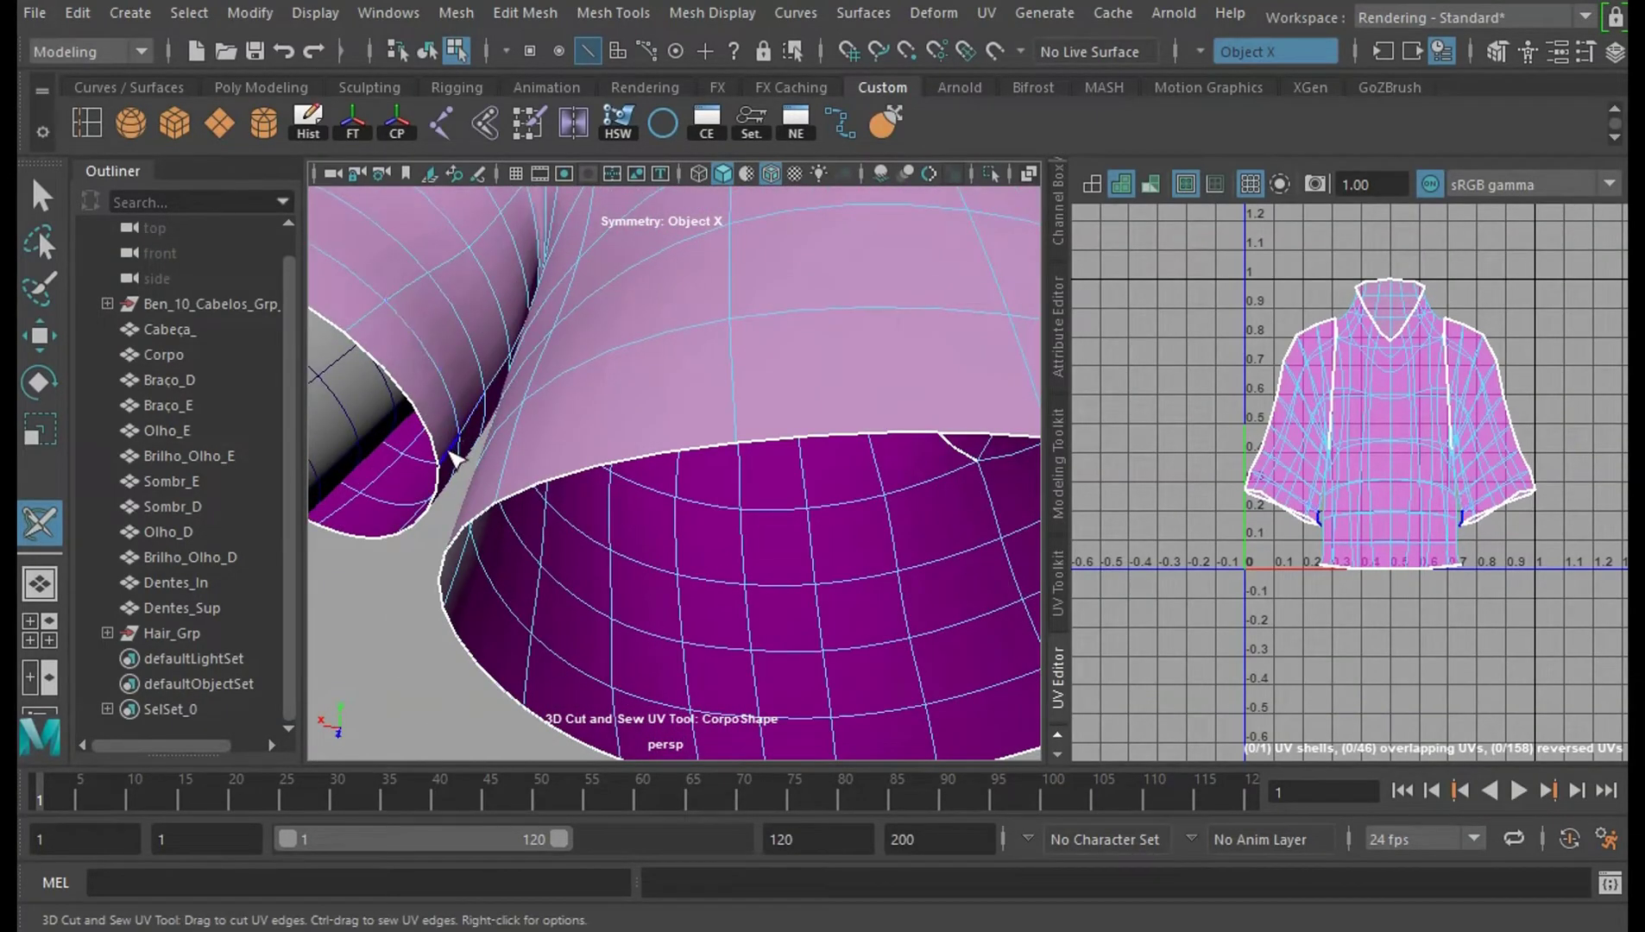
{"action": "left_click_drag", "start_coordinate": [532, 436], "coordinate": [785, 294], "text": "alt"}
Sew the partial cuts along the front and back of both armholes back together.
{"action": "left_click", "coordinate": [701, 532]}
{"action": "double_click", "coordinate": [676, 342], "text": "ctrl"}
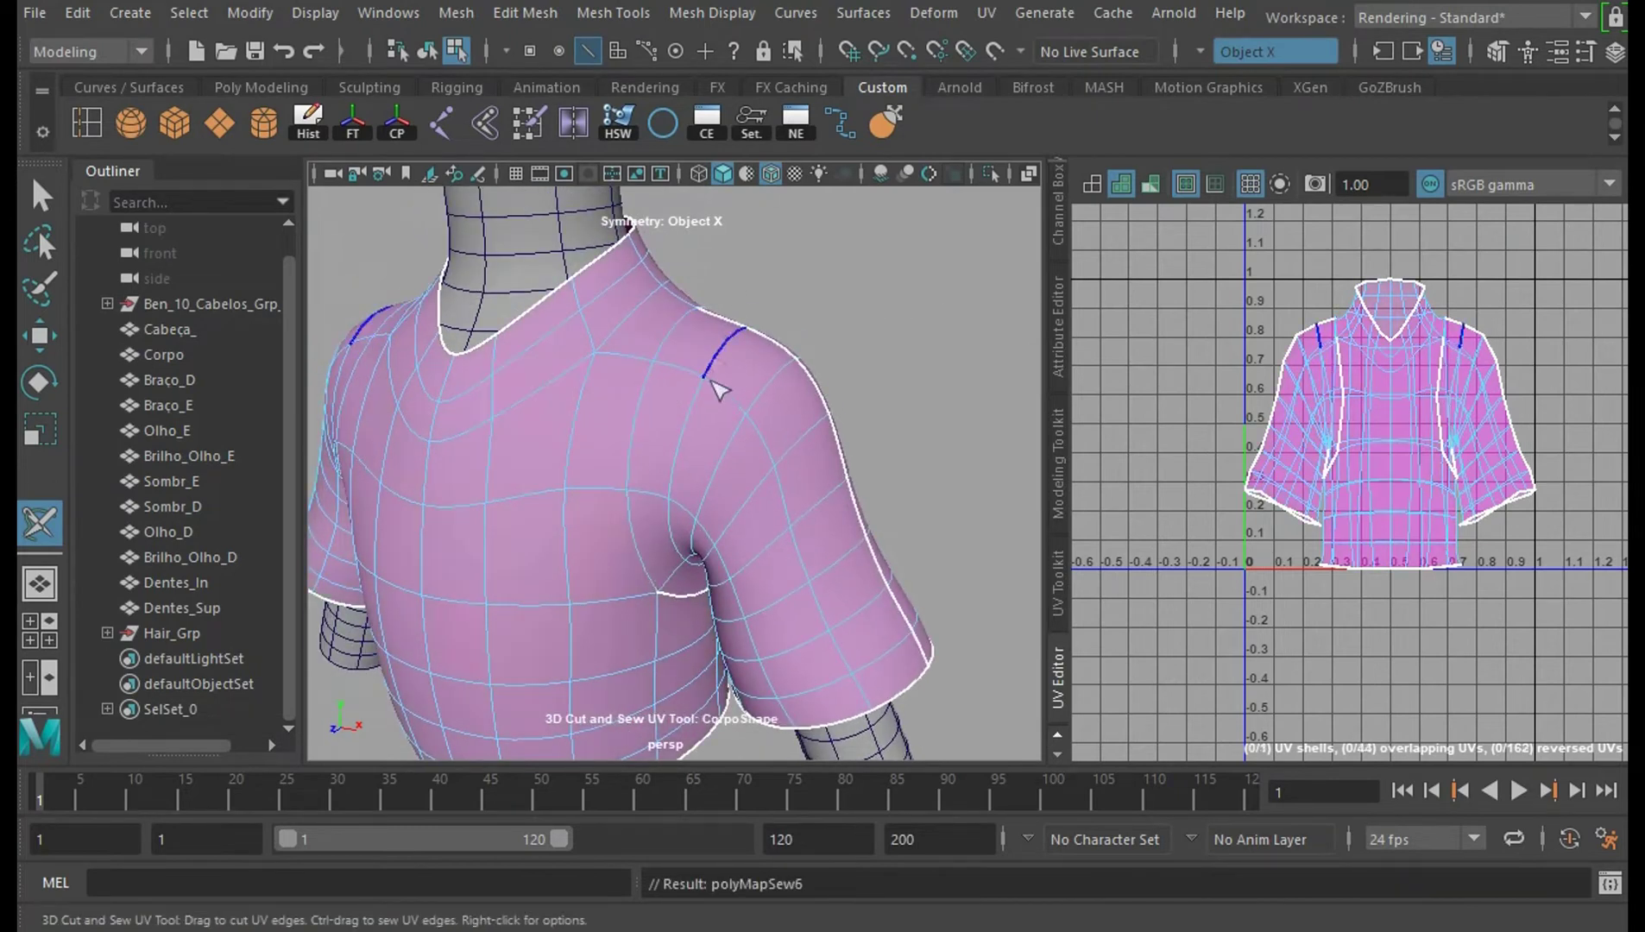
{"action": "left_click_drag", "start_coordinate": [984, 515], "coordinate": [756, 432], "text": "alt"}
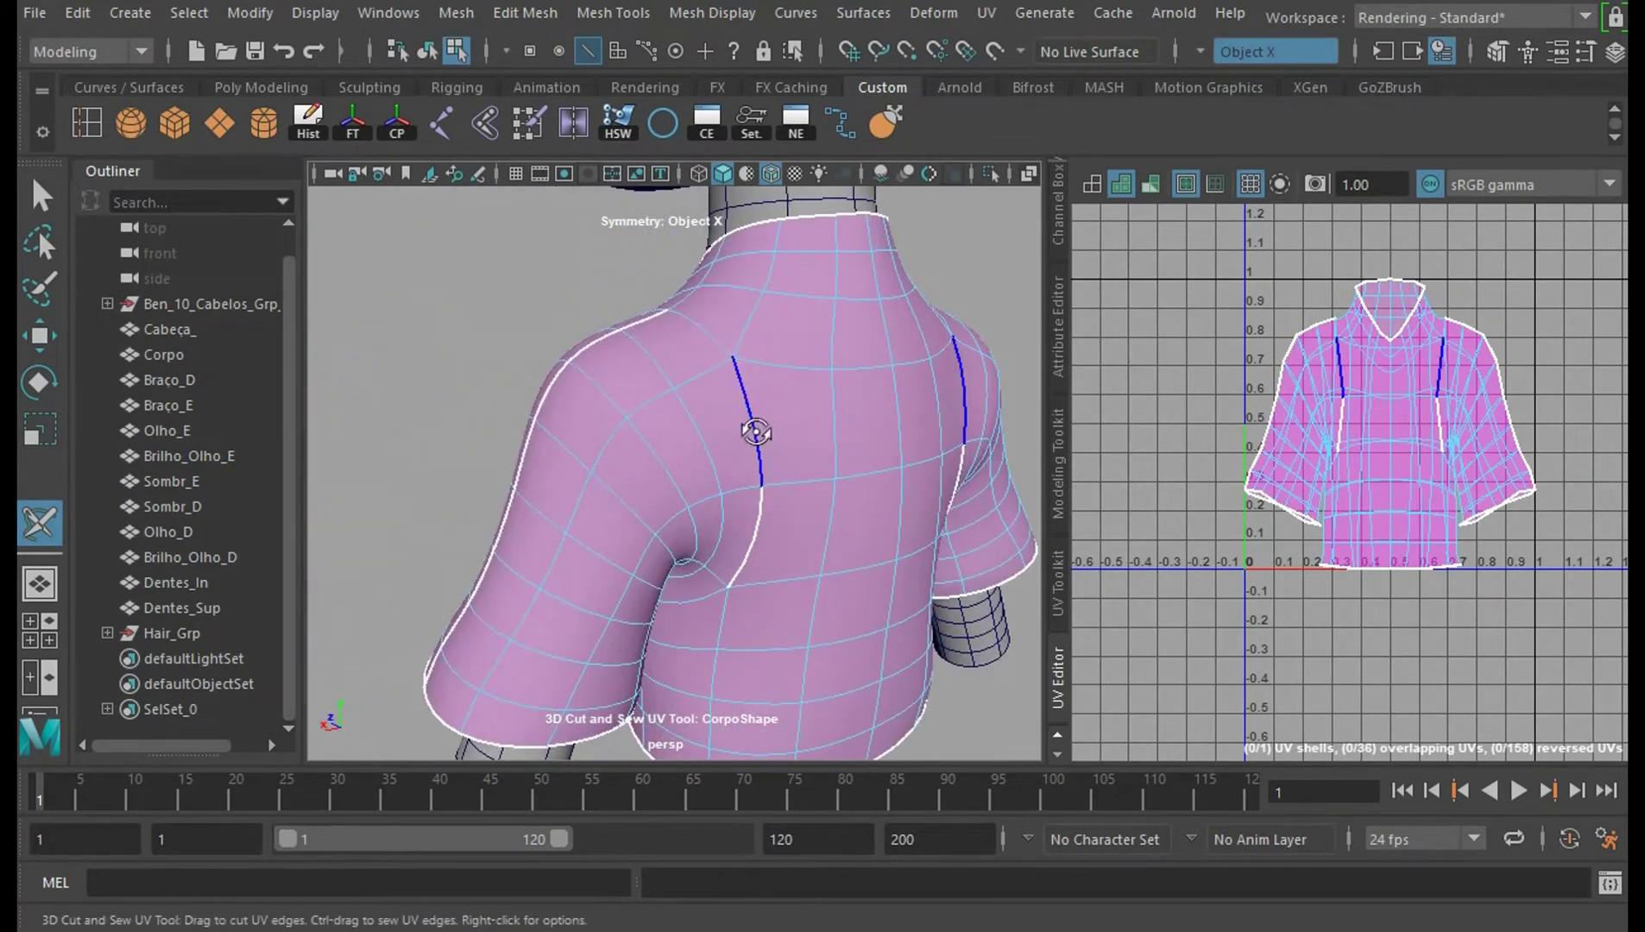
{"action": "left_click_drag", "start_coordinate": [833, 522], "coordinate": [794, 410], "text": "alt"}
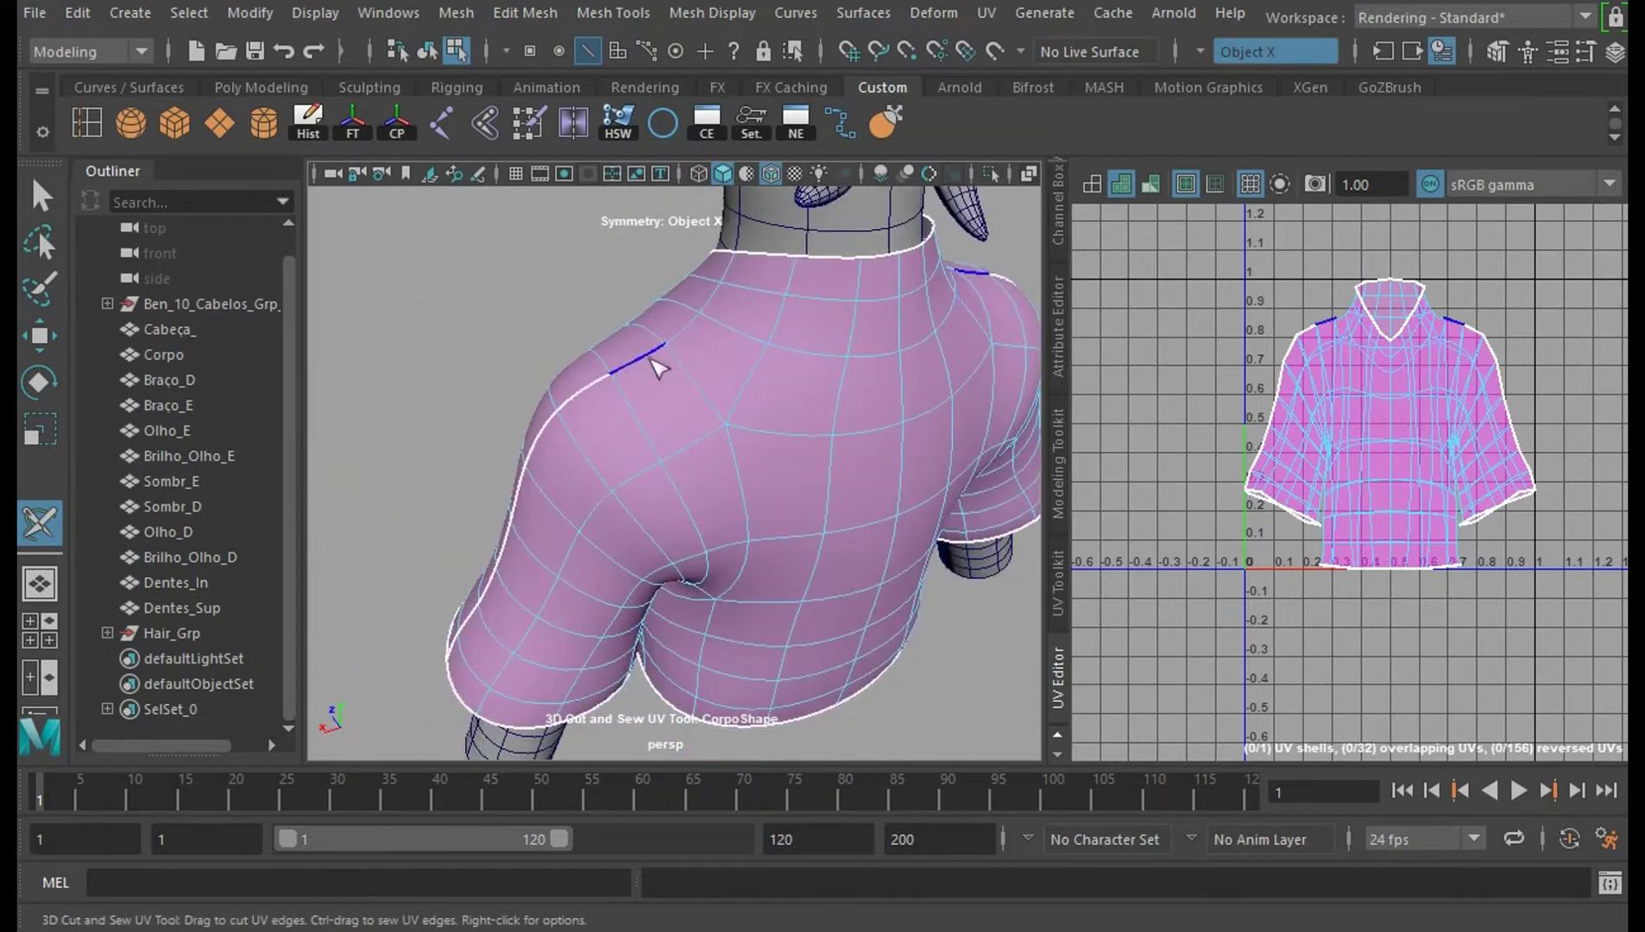
Cut the complete edge loops around both armholes to separate the sleeves, and sew the seams along the sleeve tops.
{"action": "double_click", "coordinate": [645, 419]}
{"action": "left_click_drag", "start_coordinate": [837, 524], "coordinate": [997, 559], "text": "alt"}
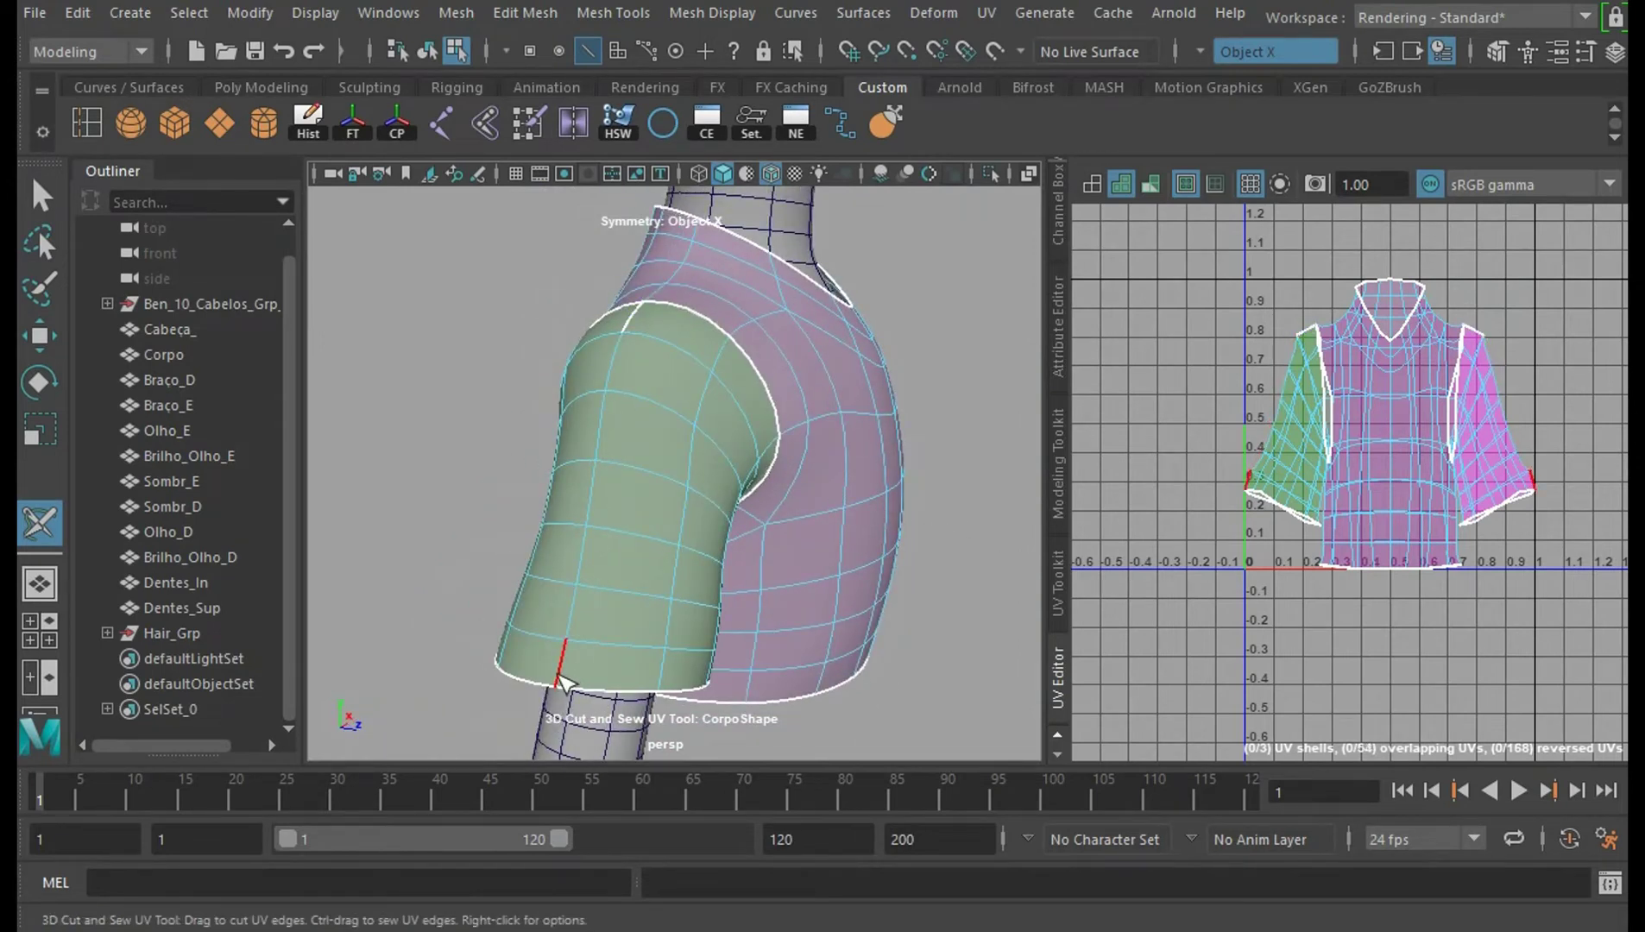
{"action": "left_click_drag", "start_coordinate": [561, 681], "coordinate": [635, 390], "text": "alt"}
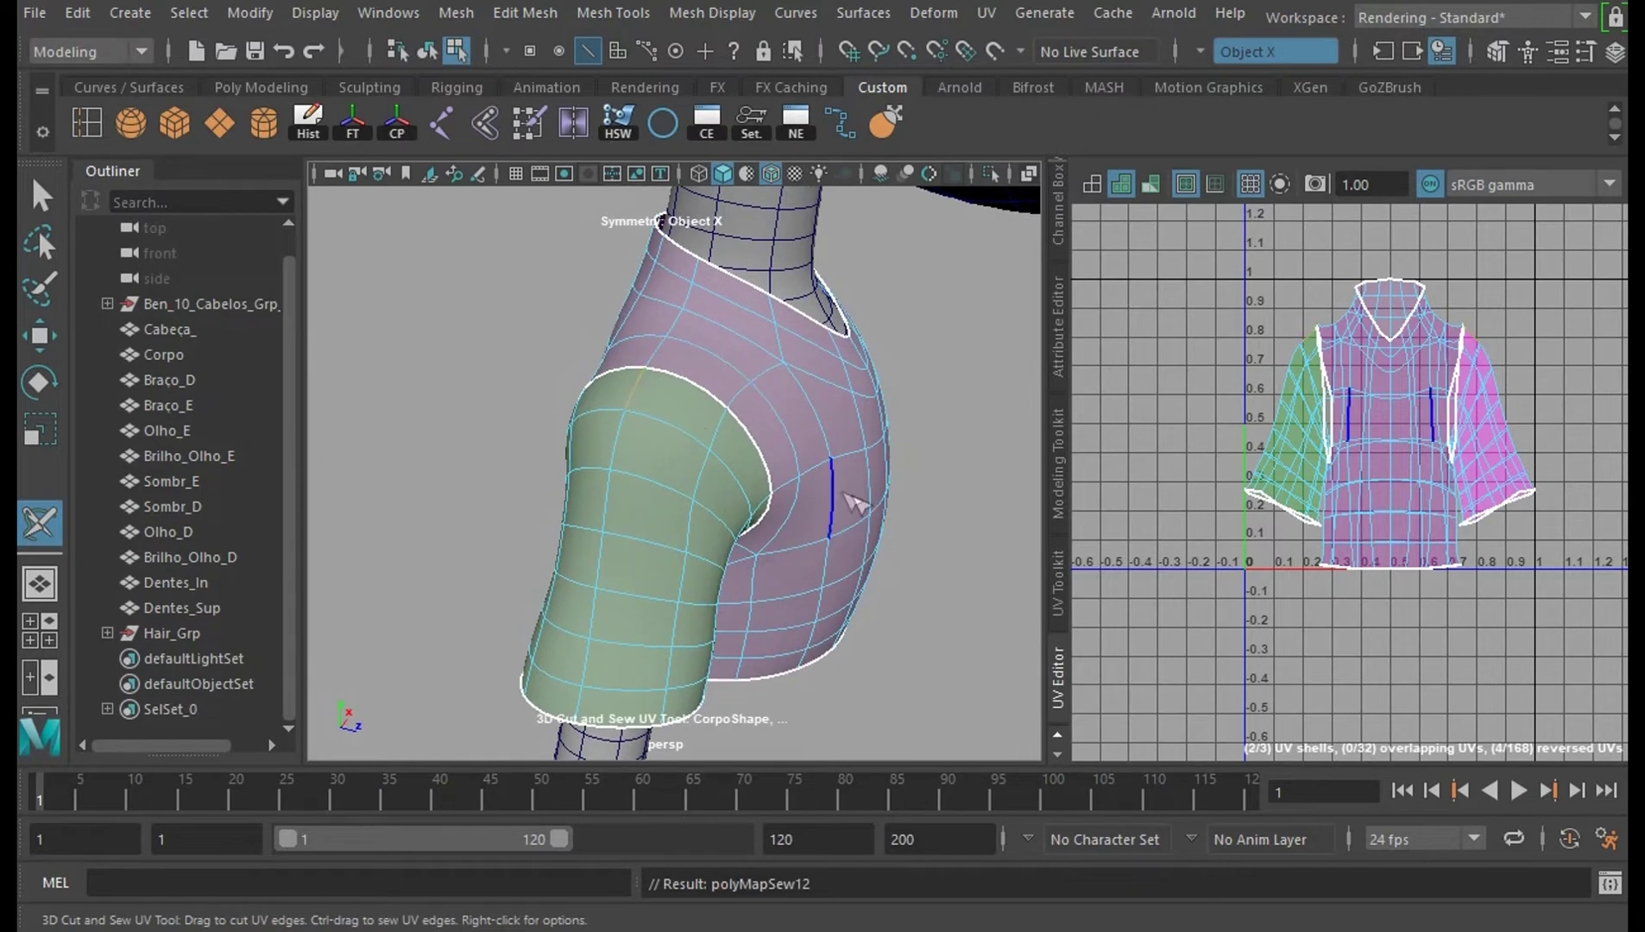
Cut a seam along the underside of both sleeves from the armpit to the cuff.
{"action": "left_click_drag", "start_coordinate": [854, 504], "coordinate": [716, 480], "text": "alt"}
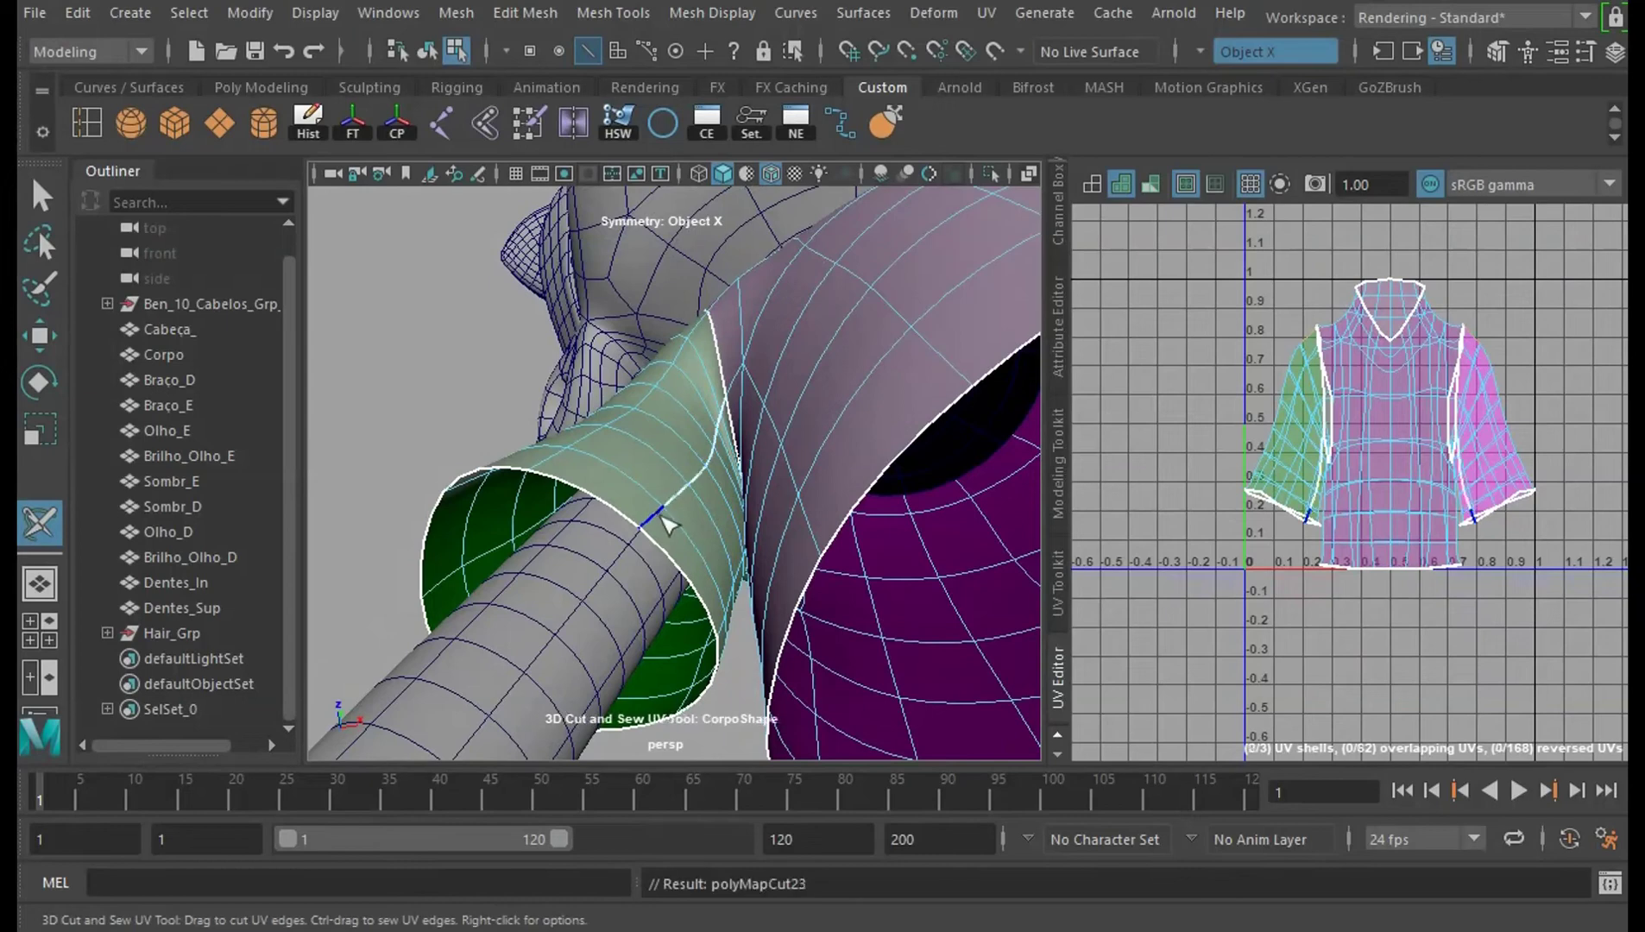
{"action": "right_click_drag", "start_coordinate": [1008, 480], "coordinate": [1063, 640], "text": "alt"}
{"action": "left_click_drag", "start_coordinate": [987, 577], "coordinate": [810, 375], "text": "alt"}
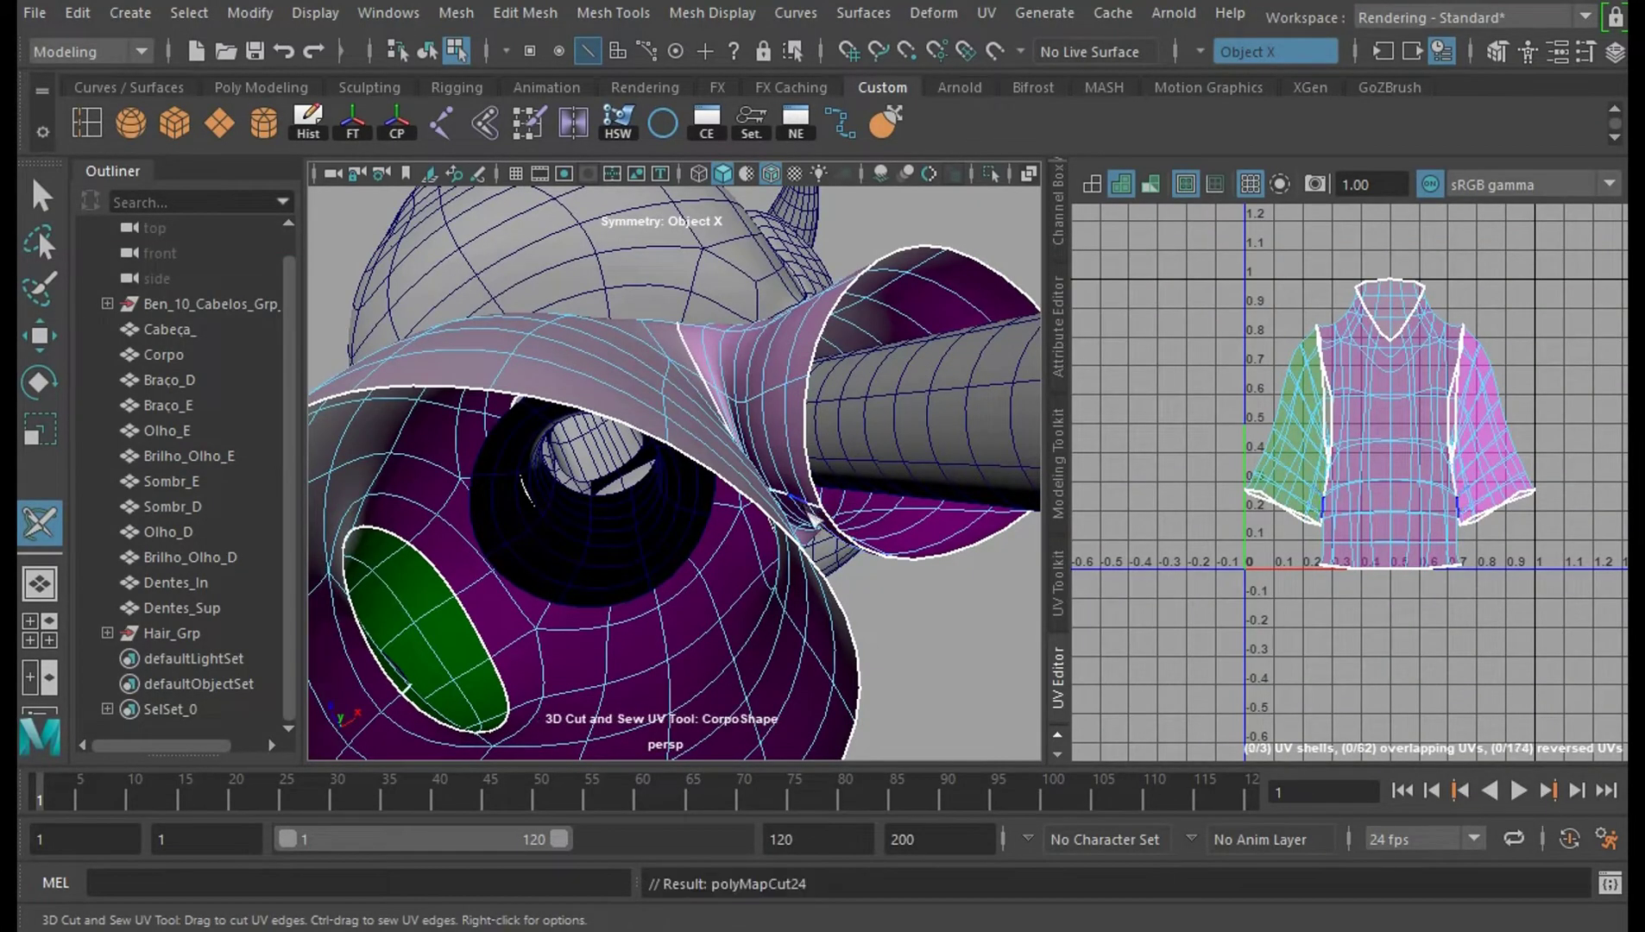
Examine the shirt's torso and sleeve seams from the front and around the character.
{"action": "right_click_drag", "start_coordinate": [898, 535], "coordinate": [880, 371], "text": "alt"}
{"action": "left_click_drag", "start_coordinate": [880, 371], "coordinate": [948, 547], "text": "alt"}
{"action": "middle_click_drag", "start_coordinate": [948, 547], "coordinate": [923, 496], "text": "alt"}
{"action": "right_click_drag", "start_coordinate": [924, 497], "coordinate": [878, 455], "text": "alt"}
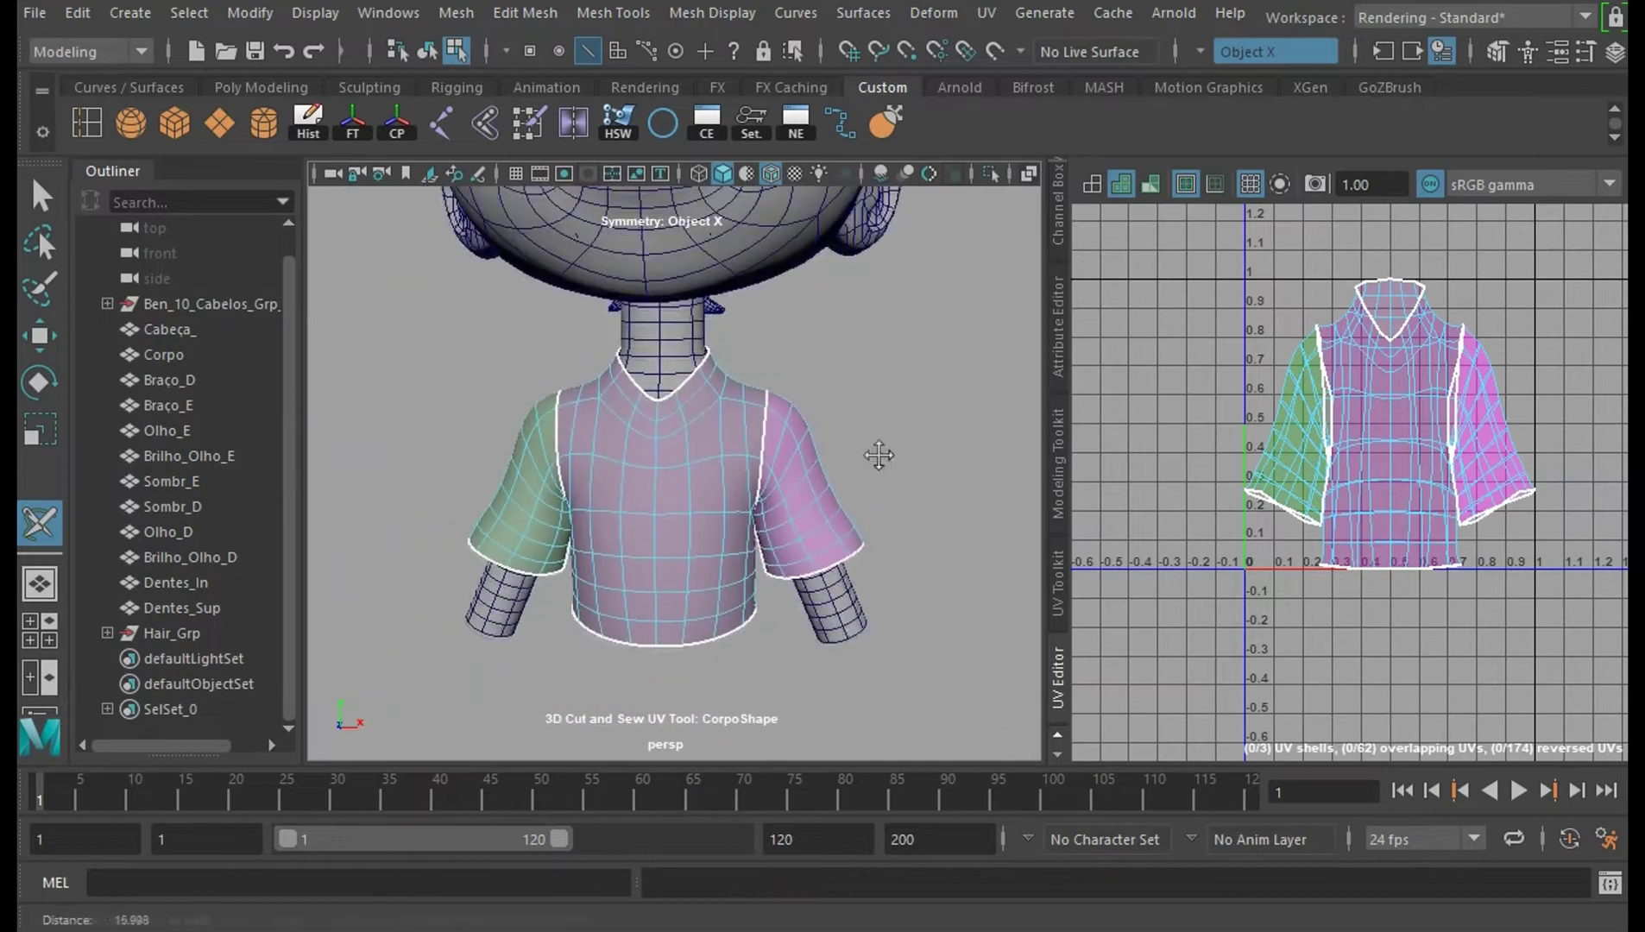
{"action": "left_click_drag", "start_coordinate": [878, 455], "coordinate": [848, 602], "text": "alt"}
{"action": "right_click_drag", "start_coordinate": [906, 602], "coordinate": [857, 565], "text": "alt"}
{"action": "left_click_drag", "start_coordinate": [857, 565], "coordinate": [845, 562], "text": "alt"}
{"action": "middle_click_drag", "start_coordinate": [845, 554], "coordinate": [840, 581], "text": "alt"}
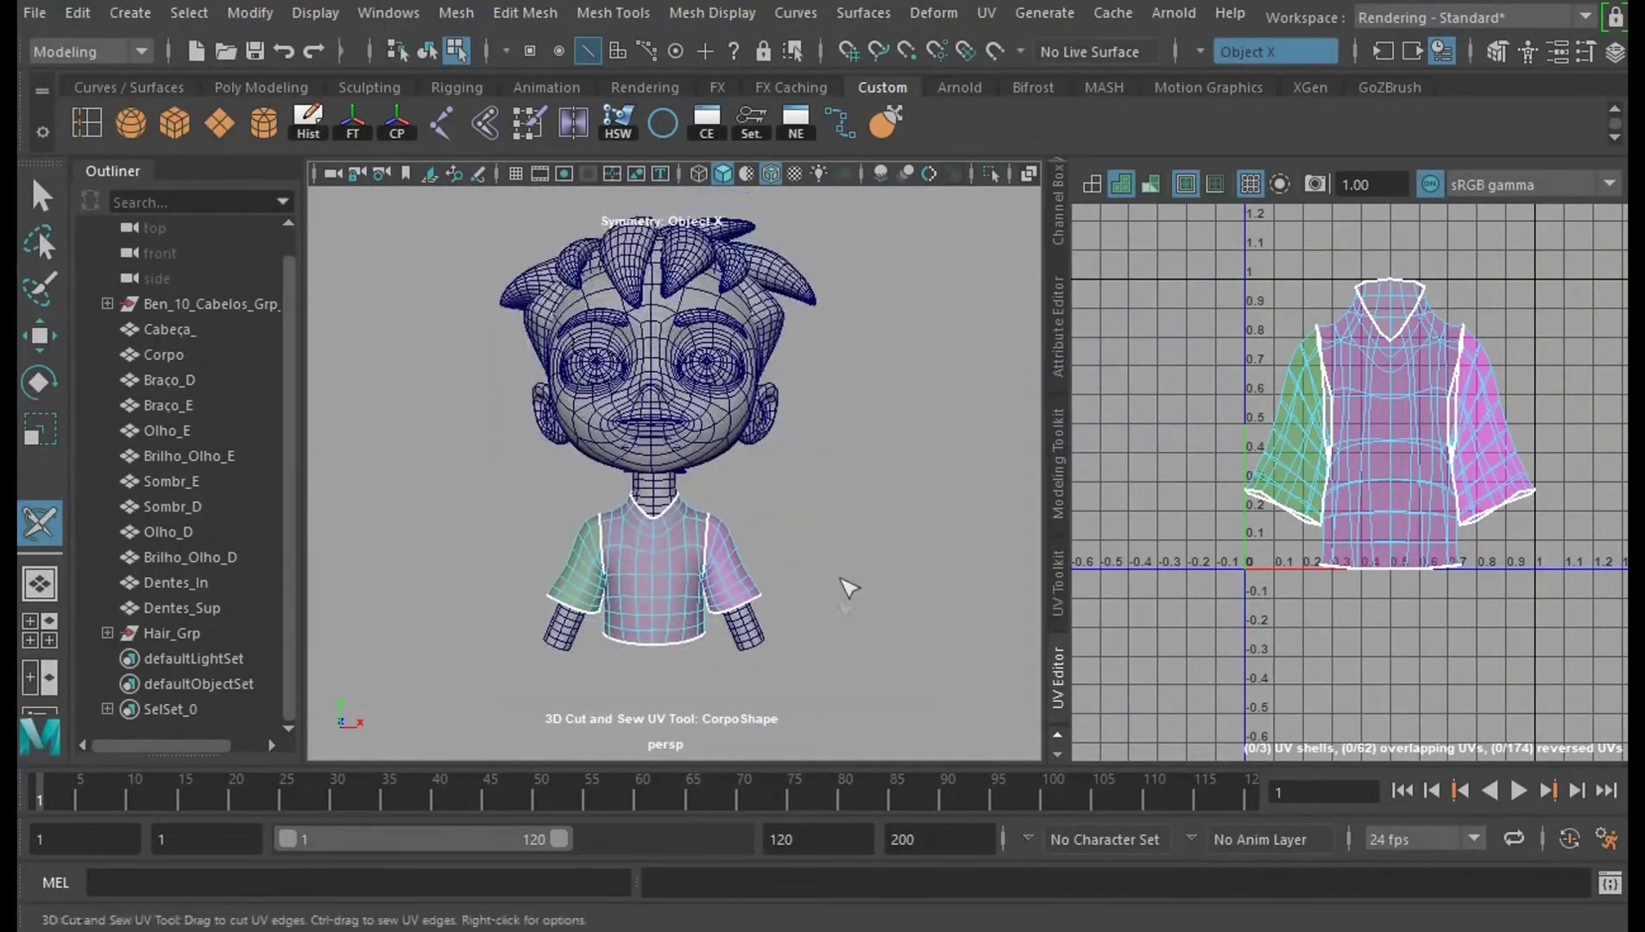
{"action": "right_click_drag", "start_coordinate": [840, 578], "coordinate": [935, 647], "text": "alt"}
{"action": "left_click_drag", "start_coordinate": [827, 583], "coordinate": [847, 582], "text": "alt"}
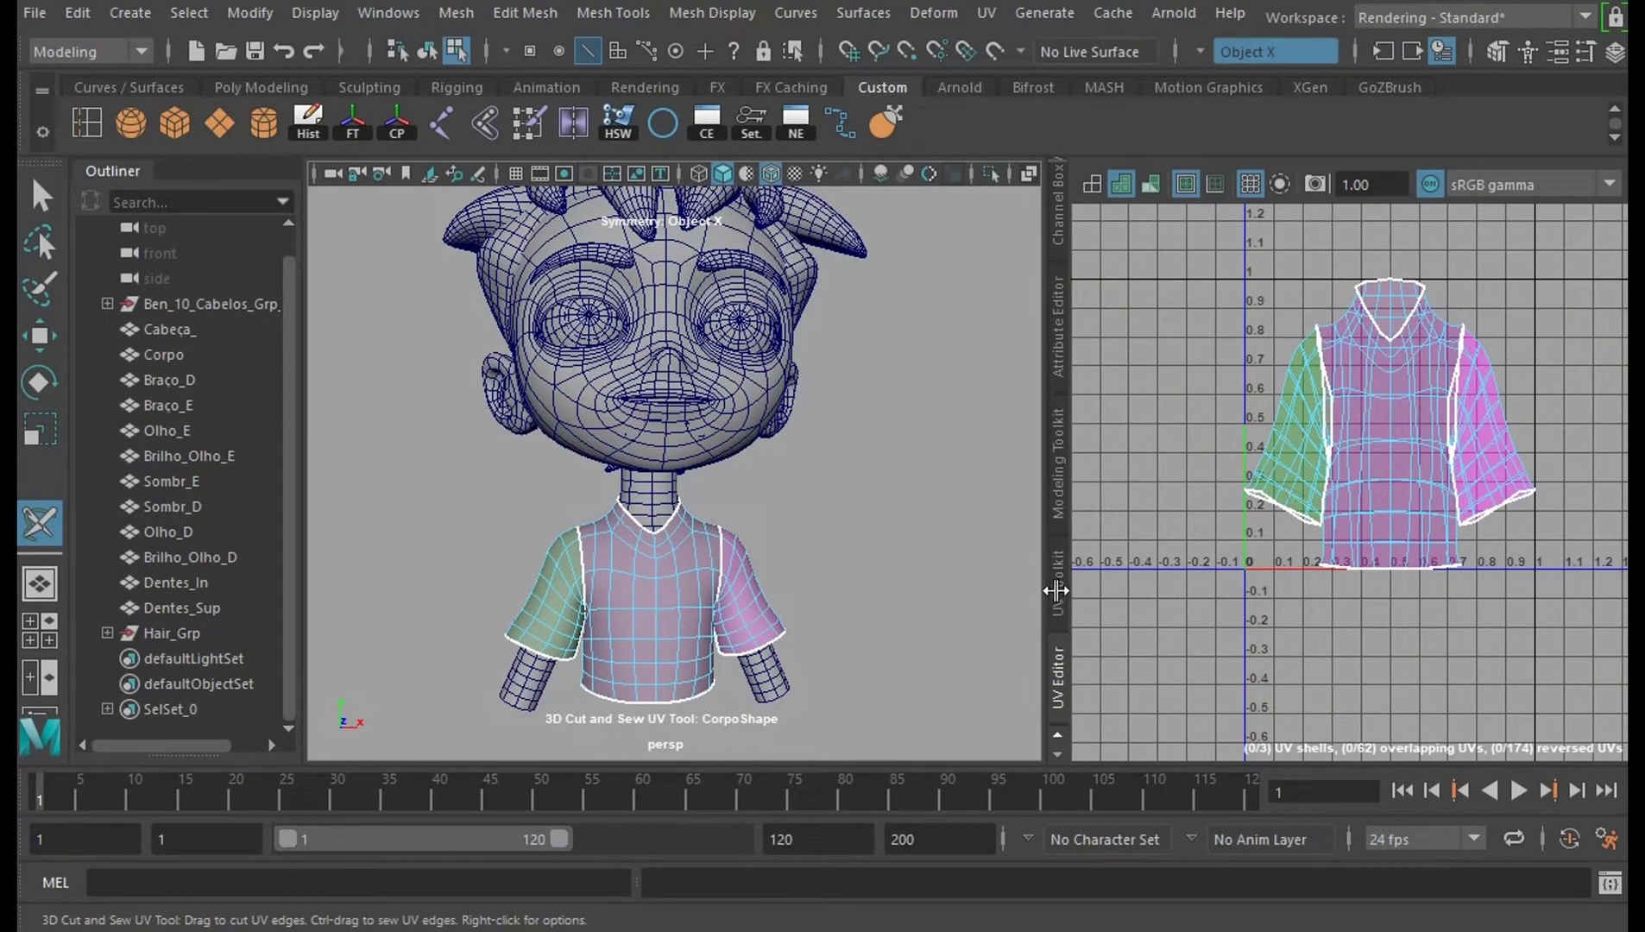
Select all UV shells of the shirt and unfold them.
{"action": "key", "text": "w"}
{"action": "right_click_drag", "start_coordinate": [1336, 449], "coordinate": [1269, 399]}
{"action": "left_click_drag", "start_coordinate": [1294, 423], "coordinate": [1558, 611]}
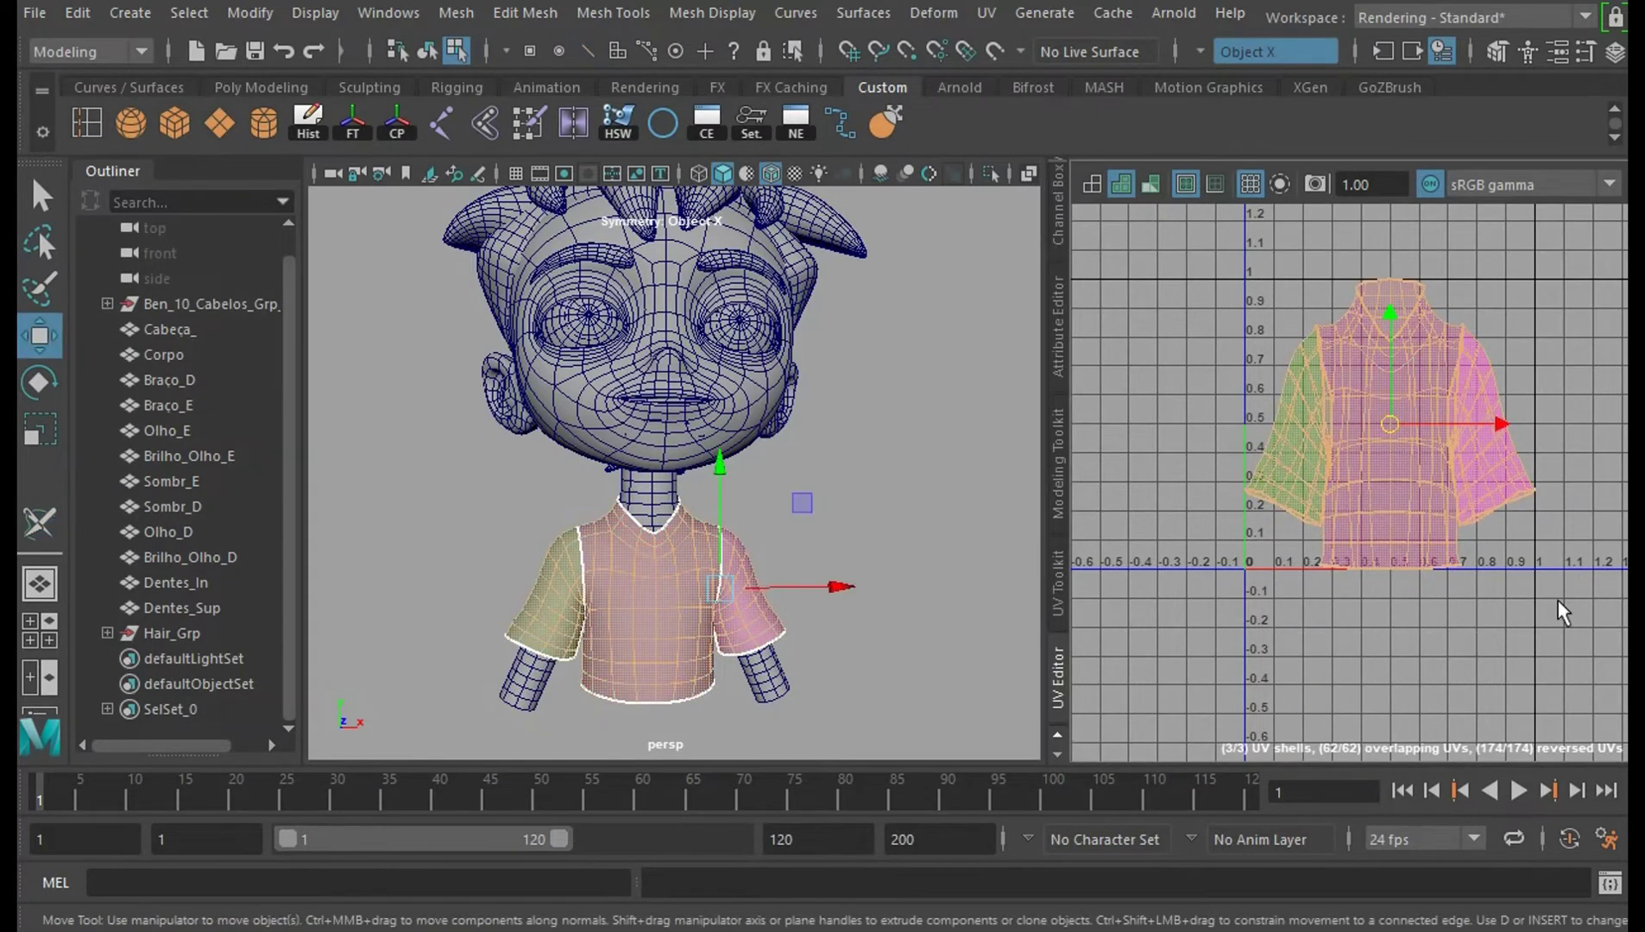
{"action": "left_click", "coordinate": [1073, 595]}
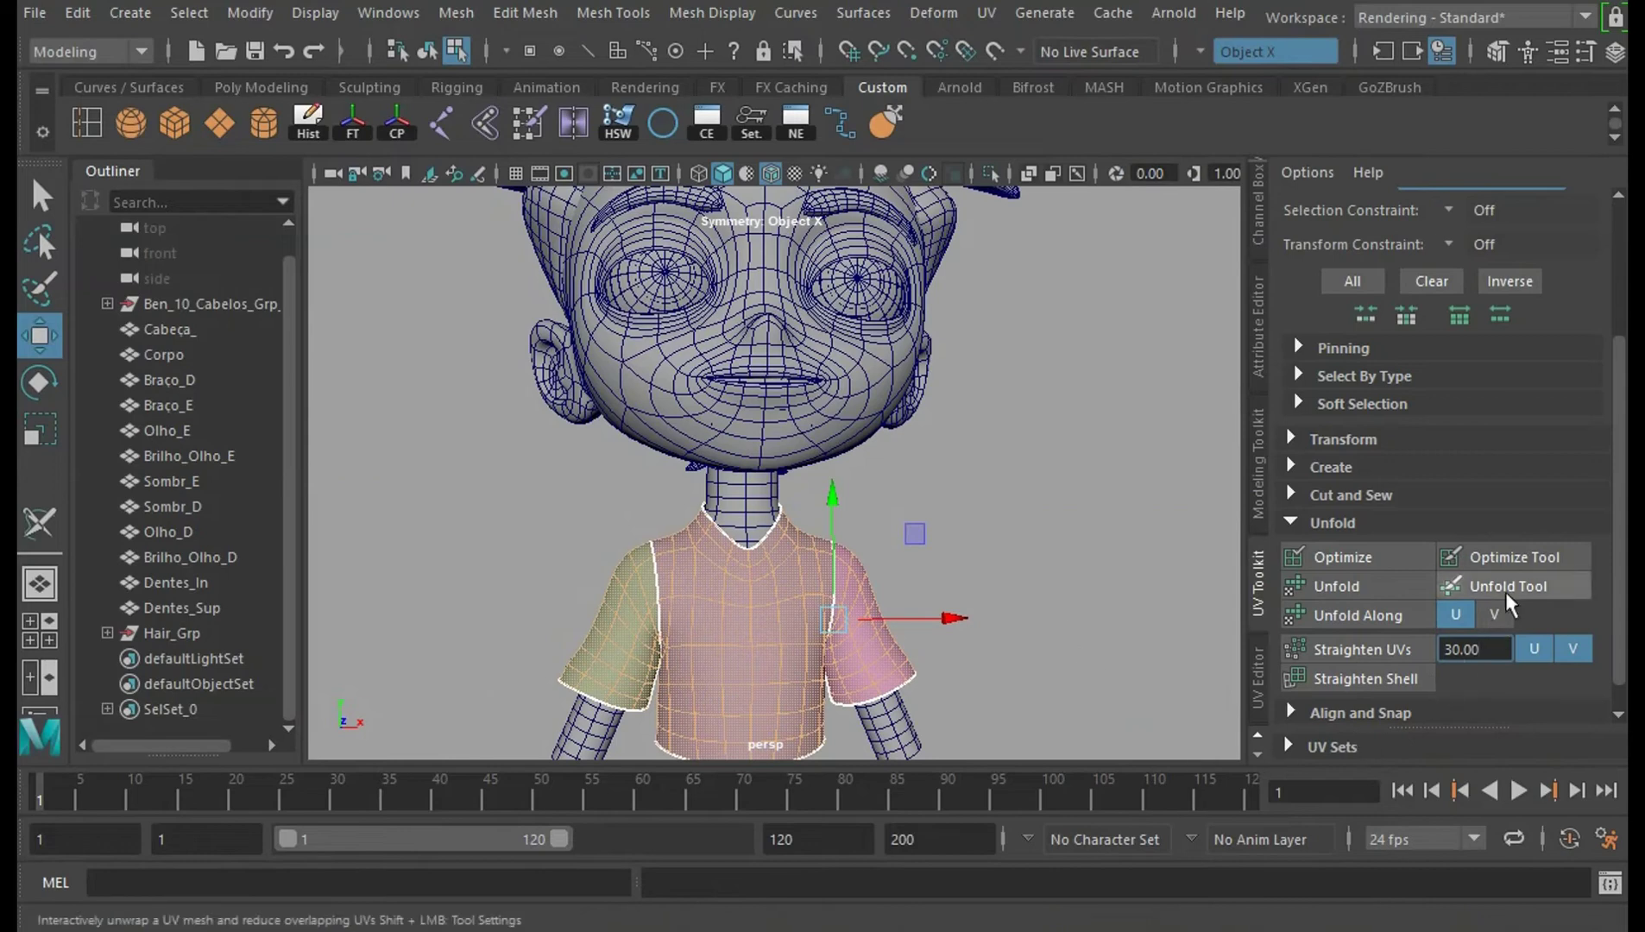
{"action": "left_click", "coordinate": [1380, 587]}
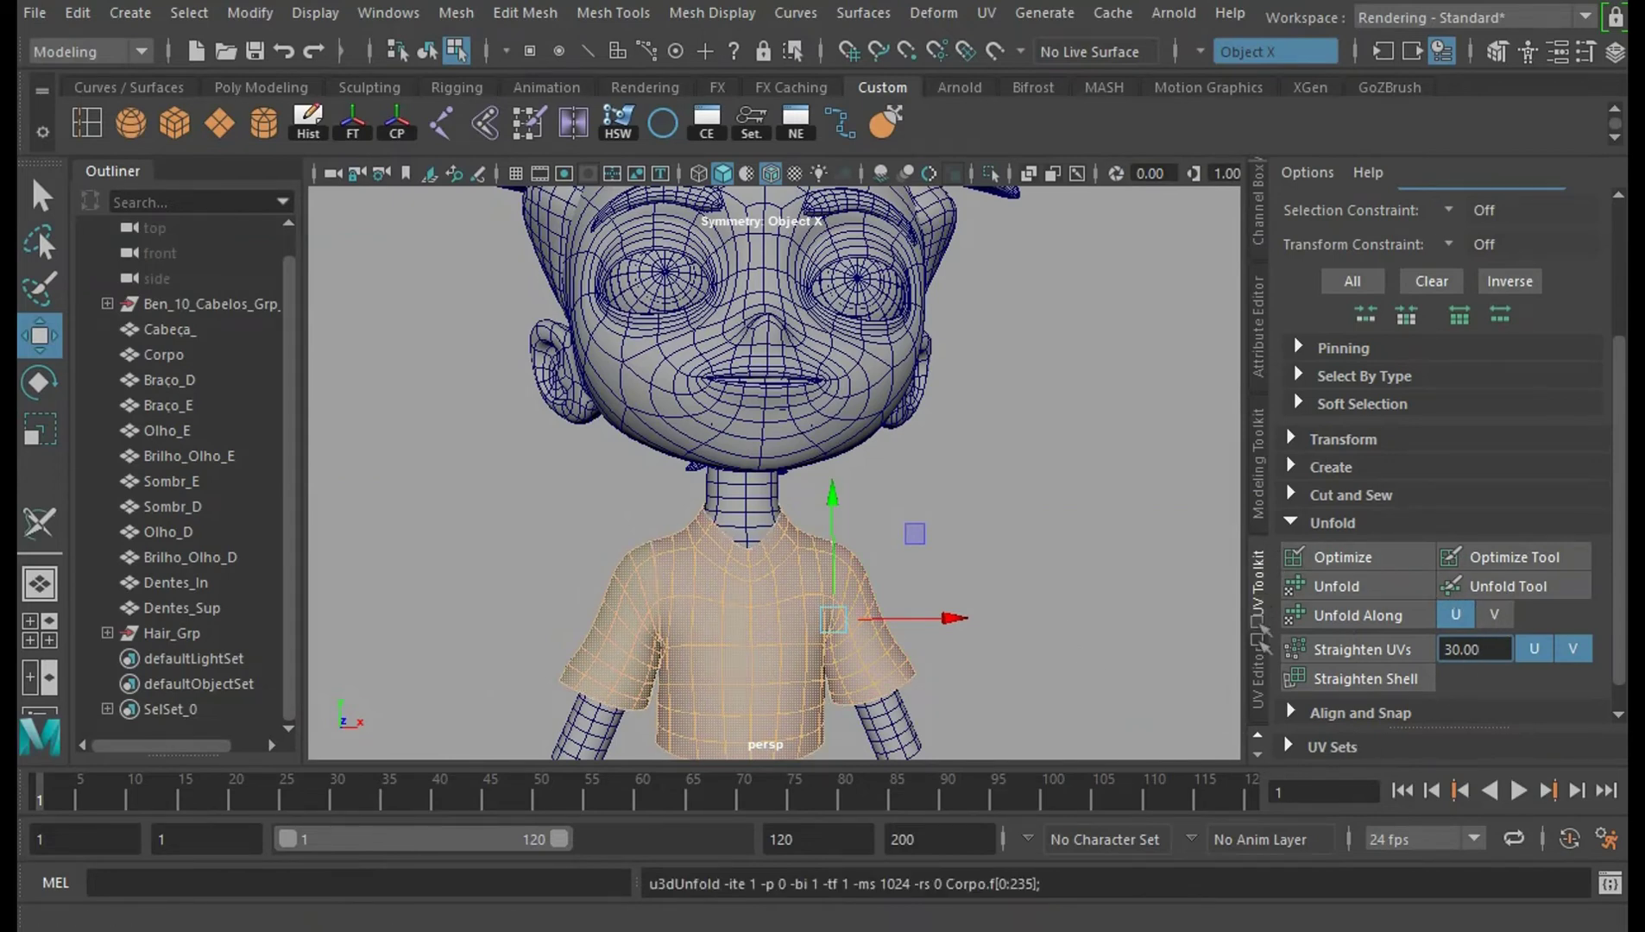
Return the shirt to object mode and inspect its unfolded torso and sleeve shells in the UV layout.
{"action": "left_click", "coordinate": [1259, 677]}
{"action": "right_click_drag", "start_coordinate": [1468, 475], "coordinate": [1208, 552], "text": "alt"}
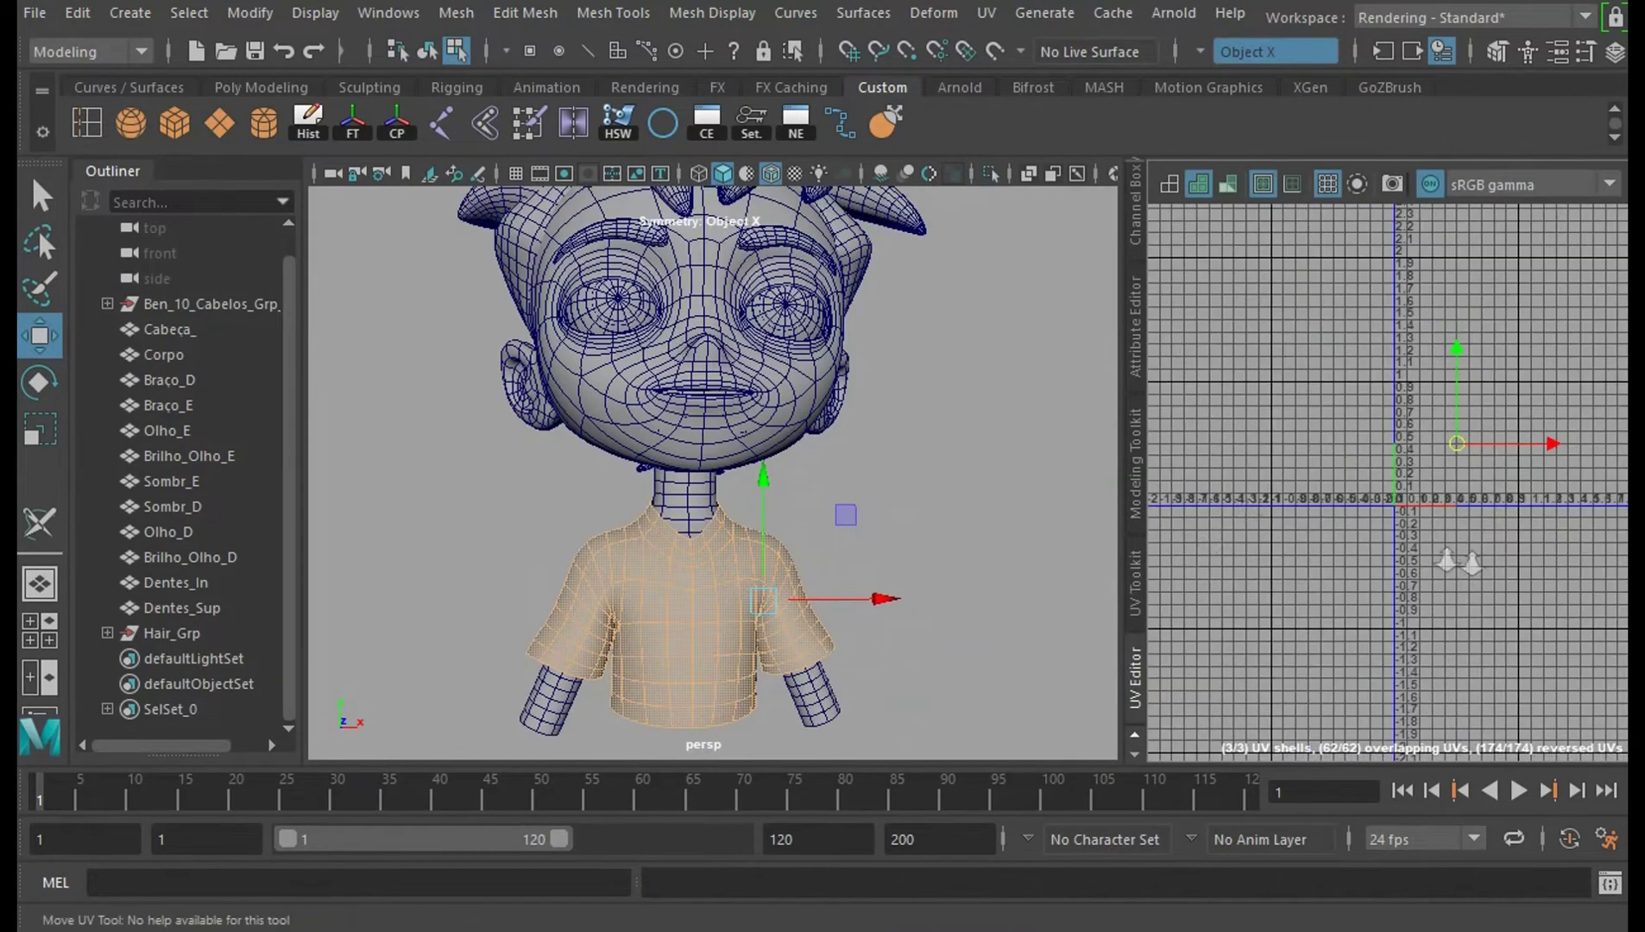
{"action": "middle_click_drag", "start_coordinate": [1462, 356], "coordinate": [1384, 454], "text": "alt"}
{"action": "scroll", "coordinate": [1502, 691], "scroll_direction": "up", "scroll_amount": 5}
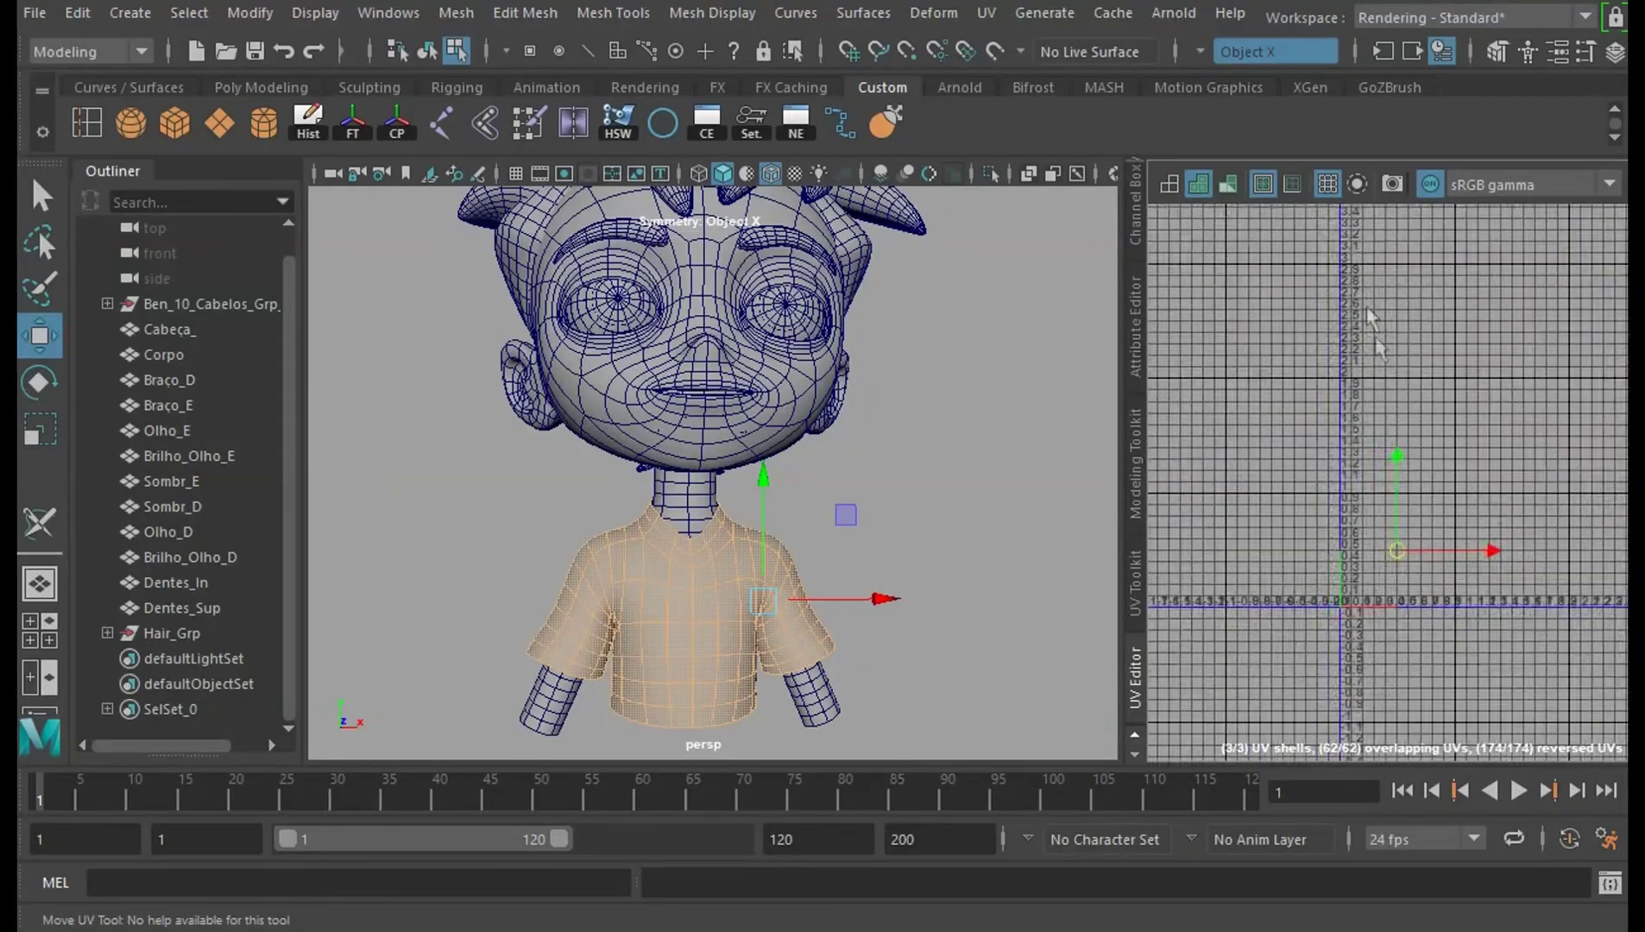
{"action": "right_click", "coordinate": [695, 612]}
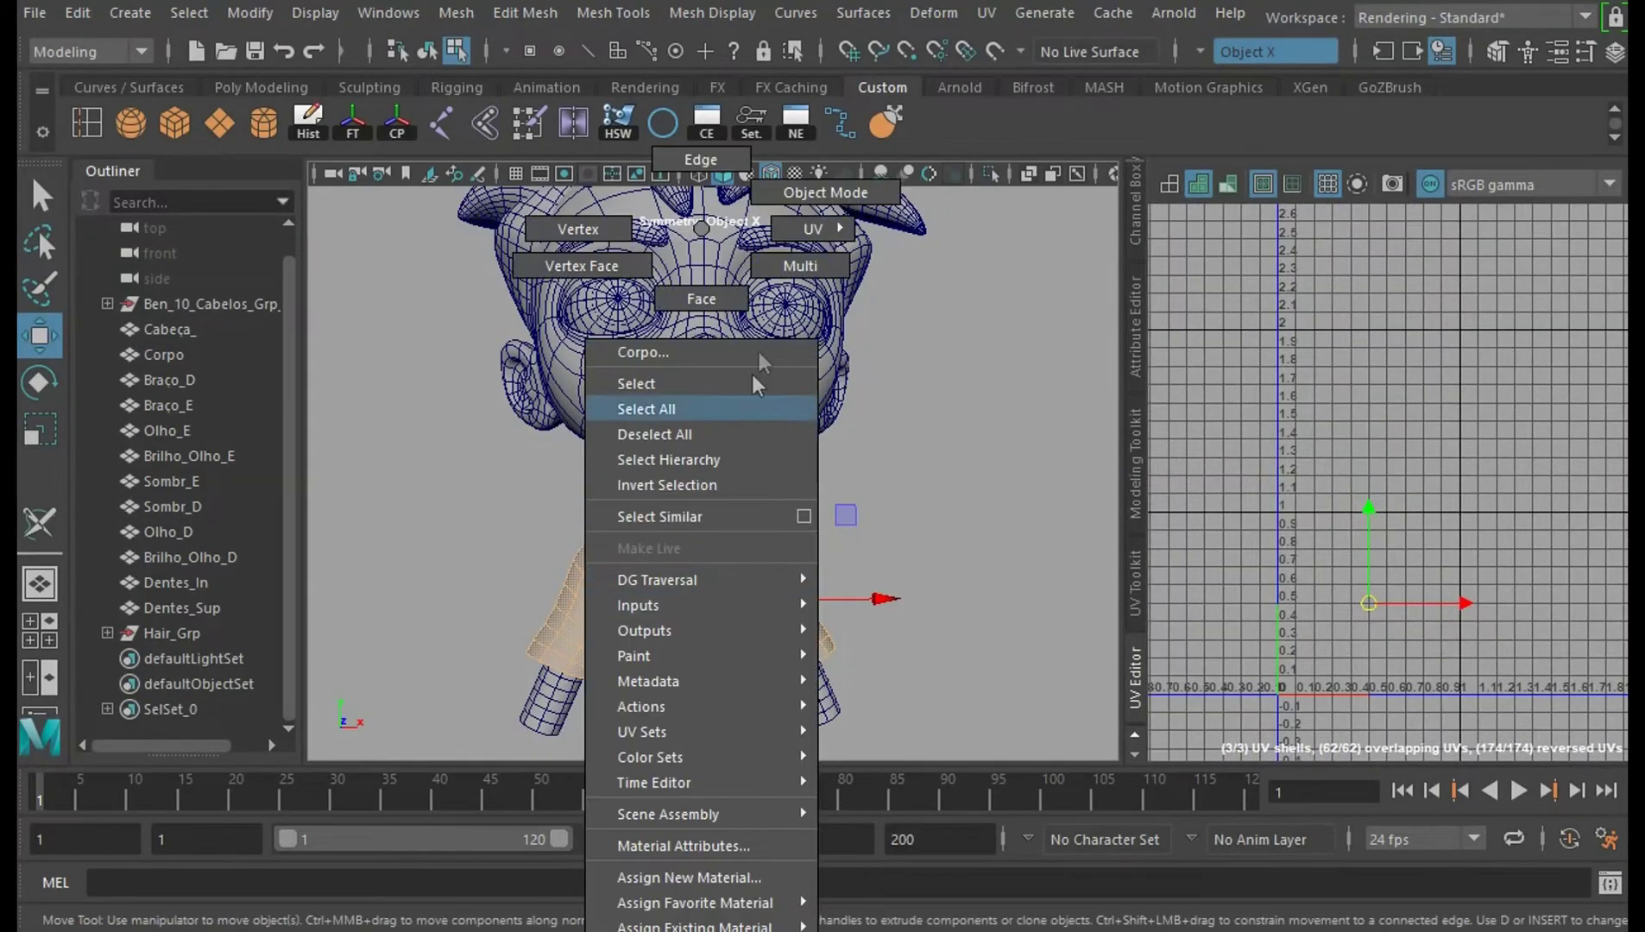
{"action": "left_click", "coordinate": [813, 229]}
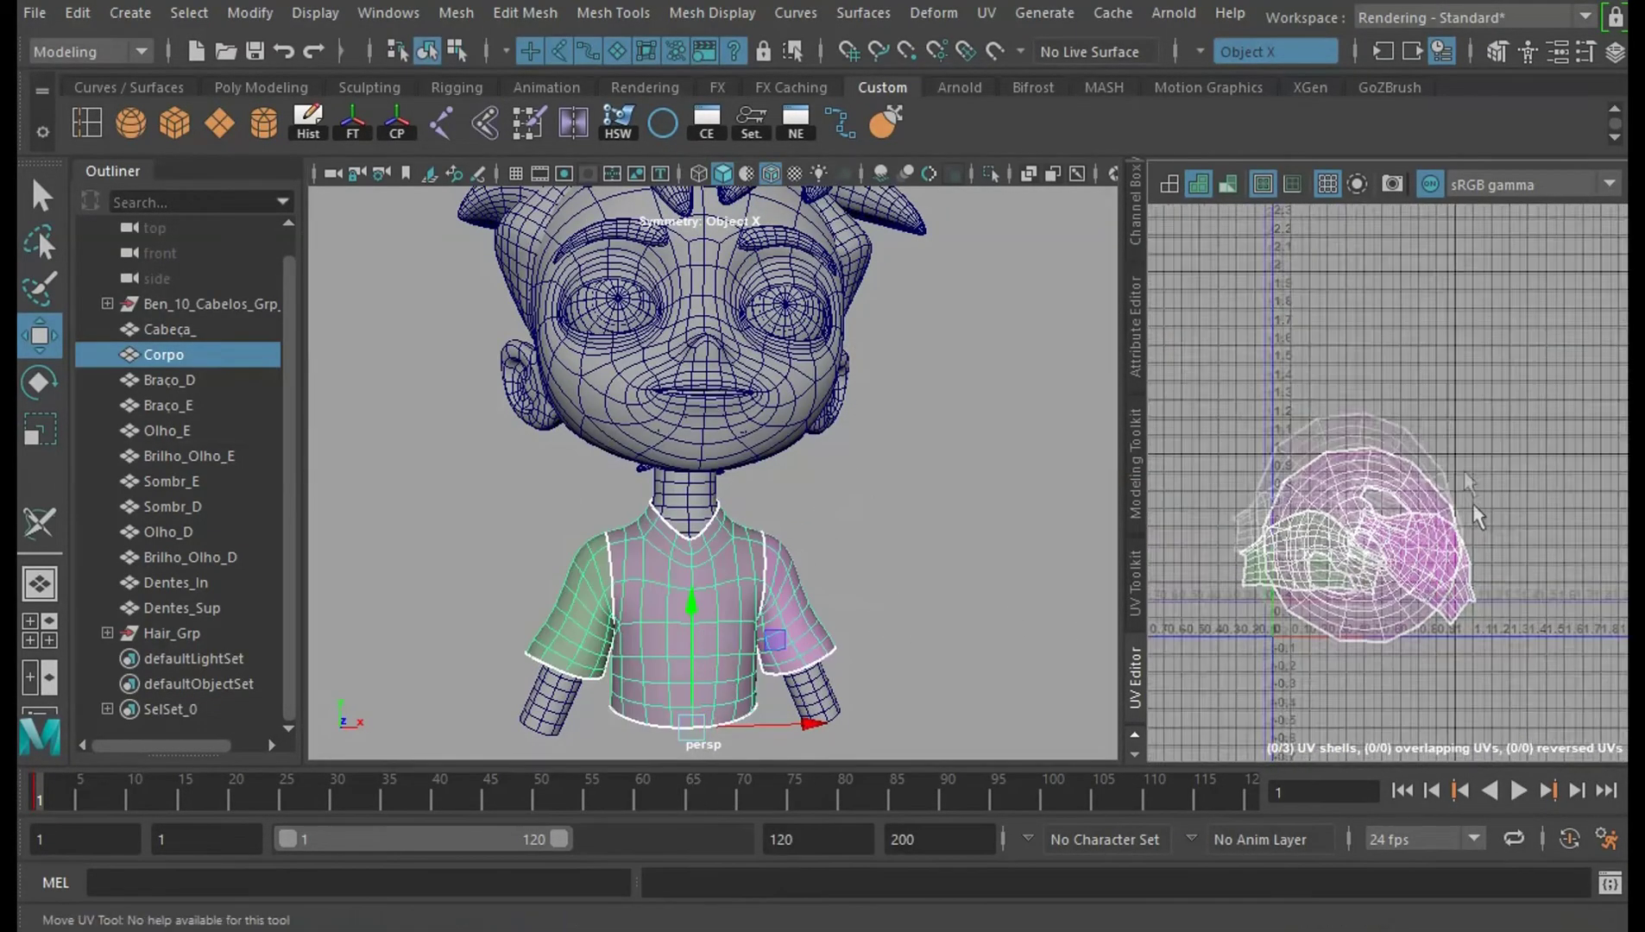
{"action": "scroll", "coordinate": [1473, 516], "scroll_direction": "up", "scroll_amount": 3}
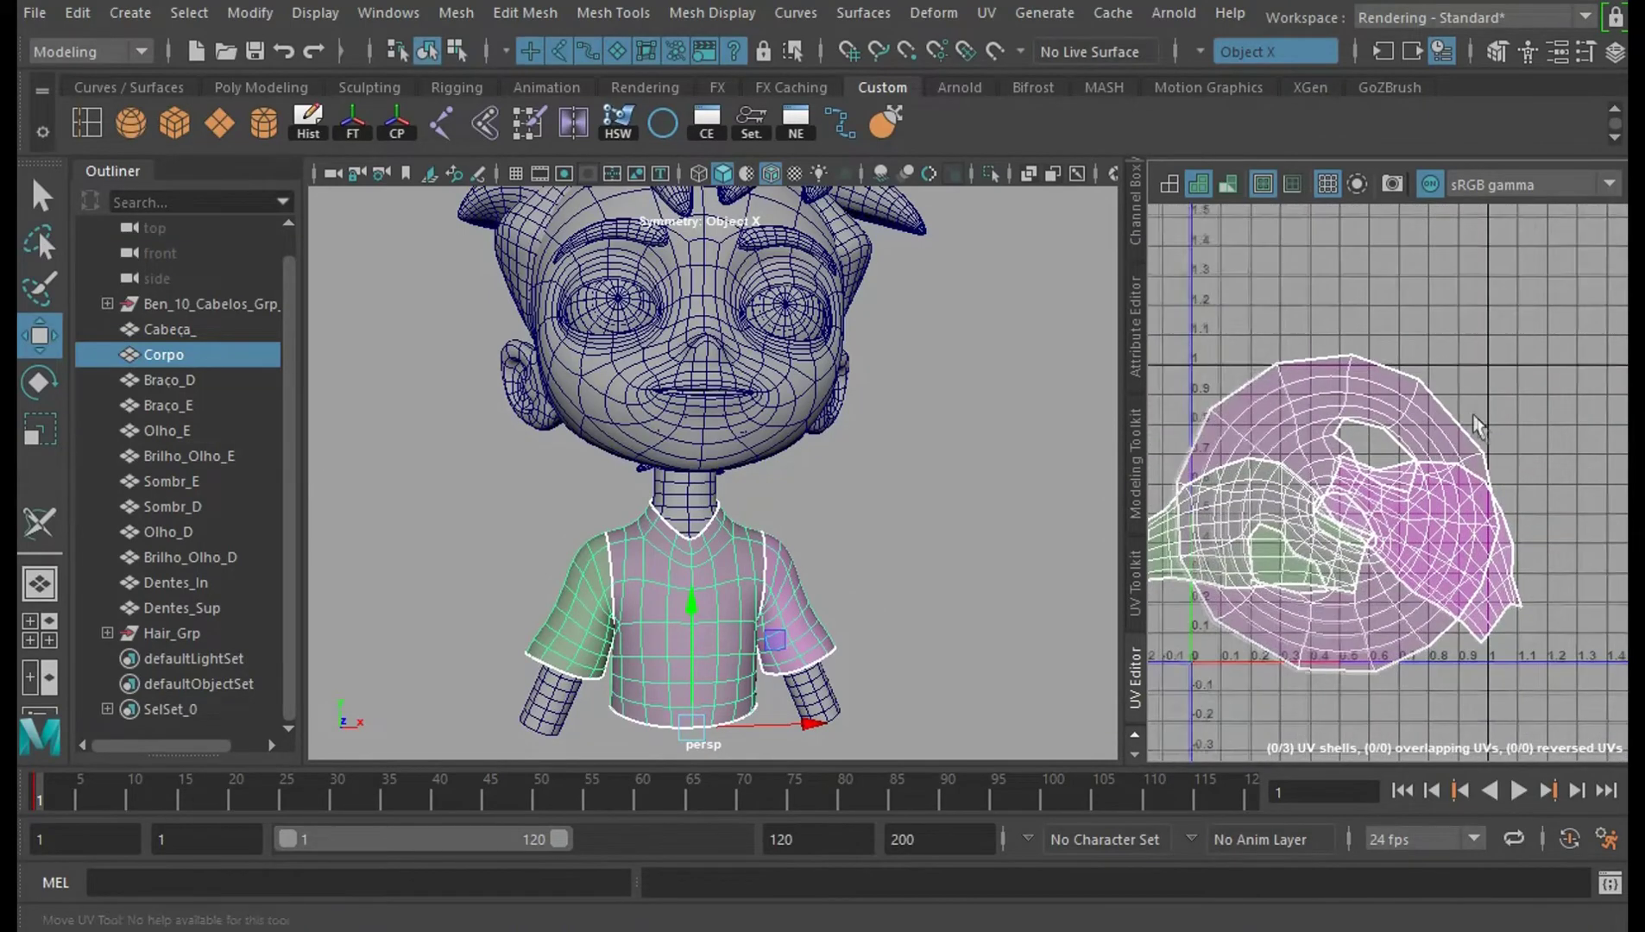
{"action": "scroll", "coordinate": [1389, 634], "scroll_direction": "up", "scroll_amount": 3}
{"action": "scroll", "coordinate": [1439, 634], "scroll_direction": "down", "scroll_amount": 2}
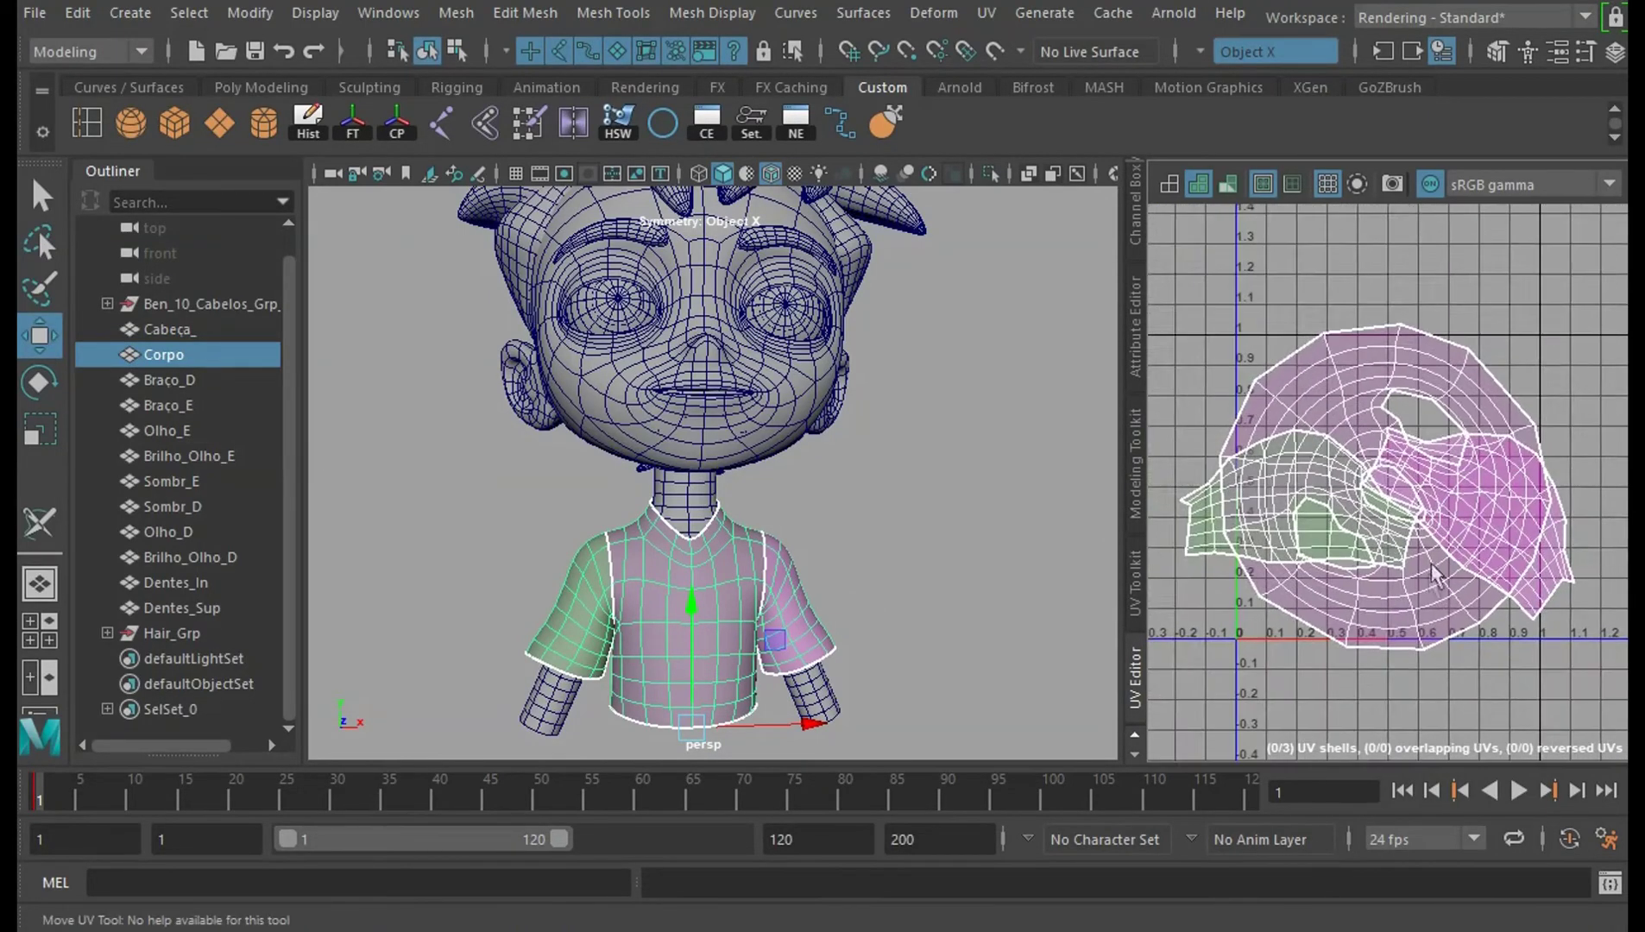
Cut symmetric UV seams across the shirt's shoulders from the collar to the sleeve seams with the 3D Cut and Sew UV Tool.
{"action": "left_click_drag", "start_coordinate": [1039, 632], "coordinate": [699, 526], "text": "alt"}
{"action": "scroll", "coordinate": [699, 526], "scroll_direction": "up", "scroll_amount": 6}
{"action": "right_click", "coordinate": [673, 552]}
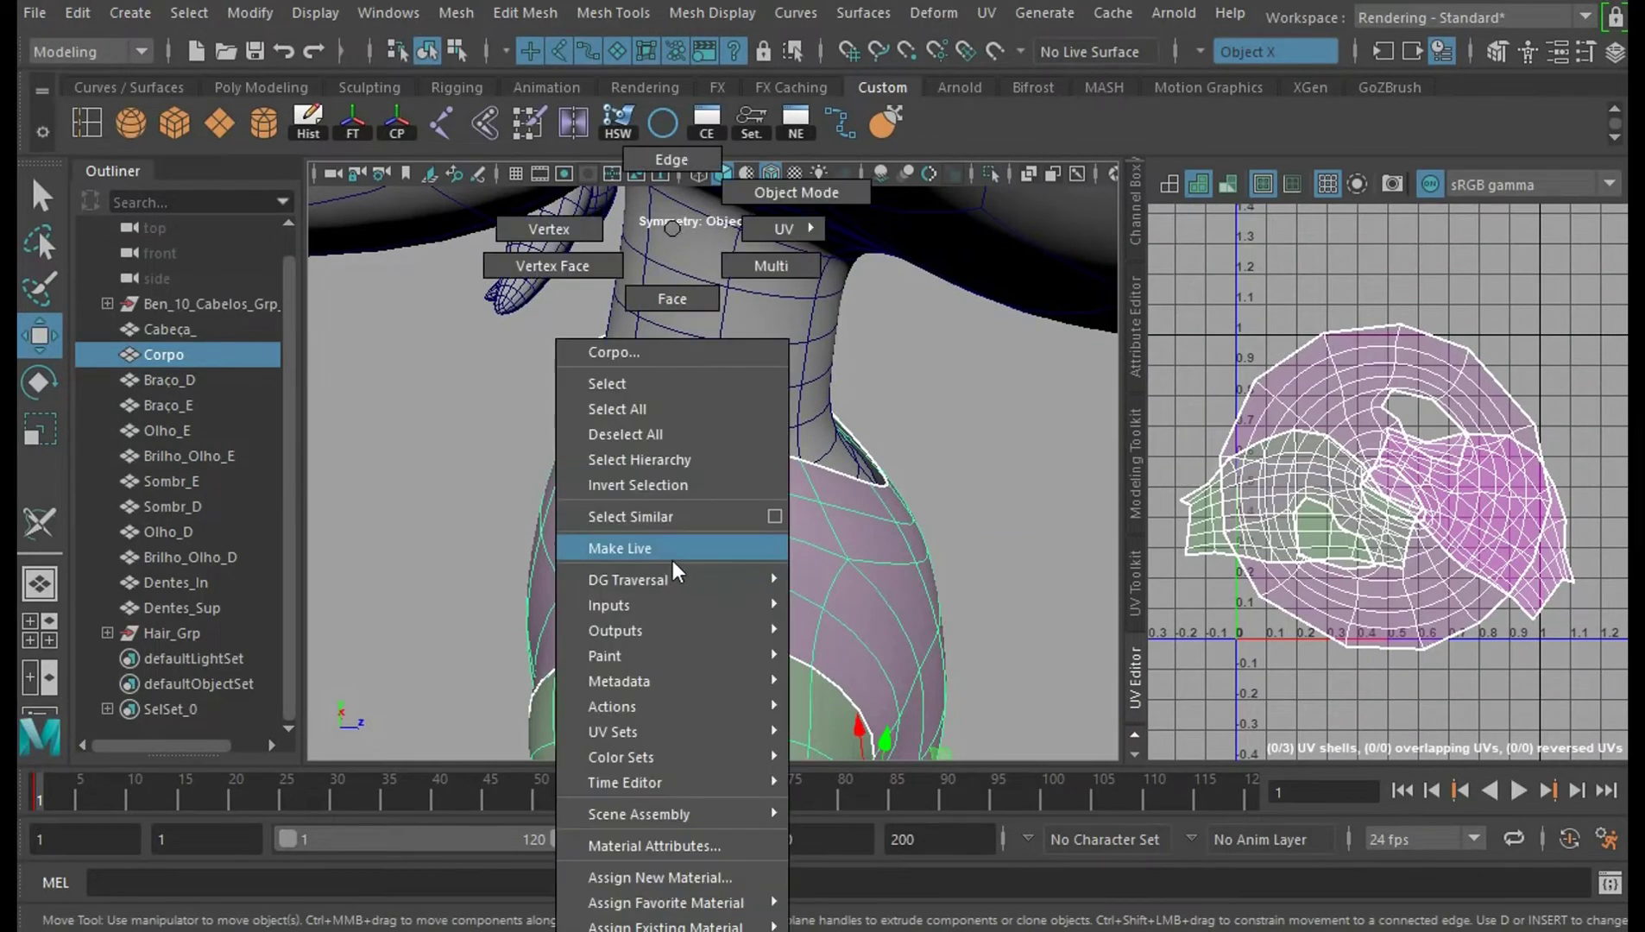
{"action": "right_click_drag", "start_coordinate": [669, 552], "coordinate": [1005, 535]}
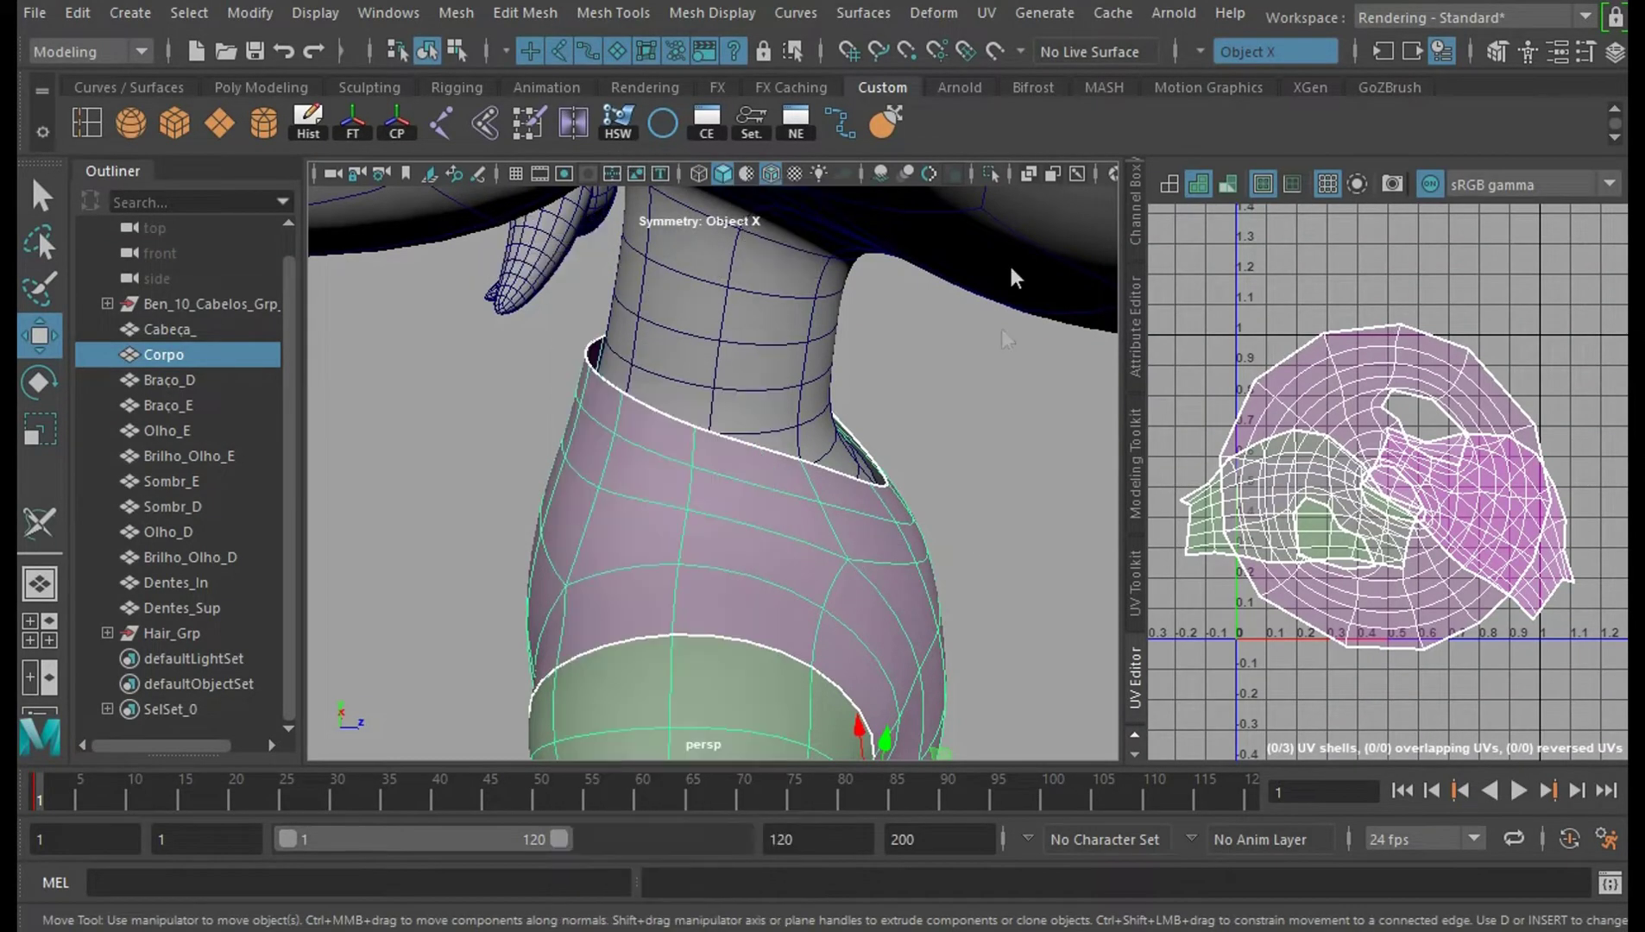
{"action": "left_click", "coordinate": [985, 12]}
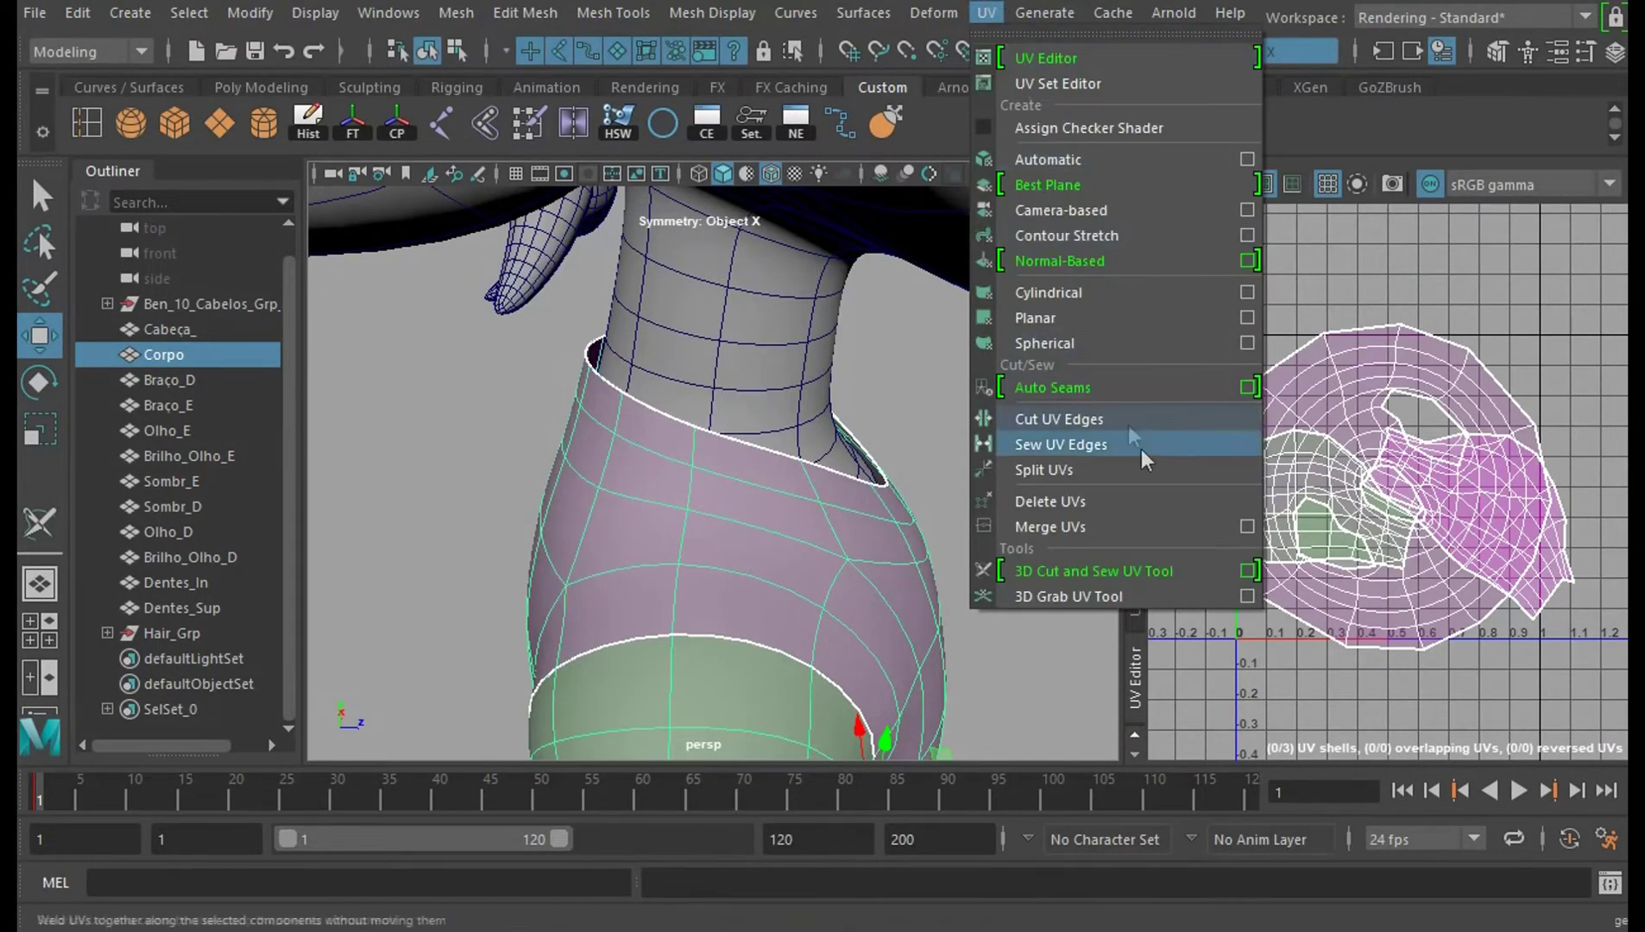
{"action": "left_click", "coordinate": [1163, 573]}
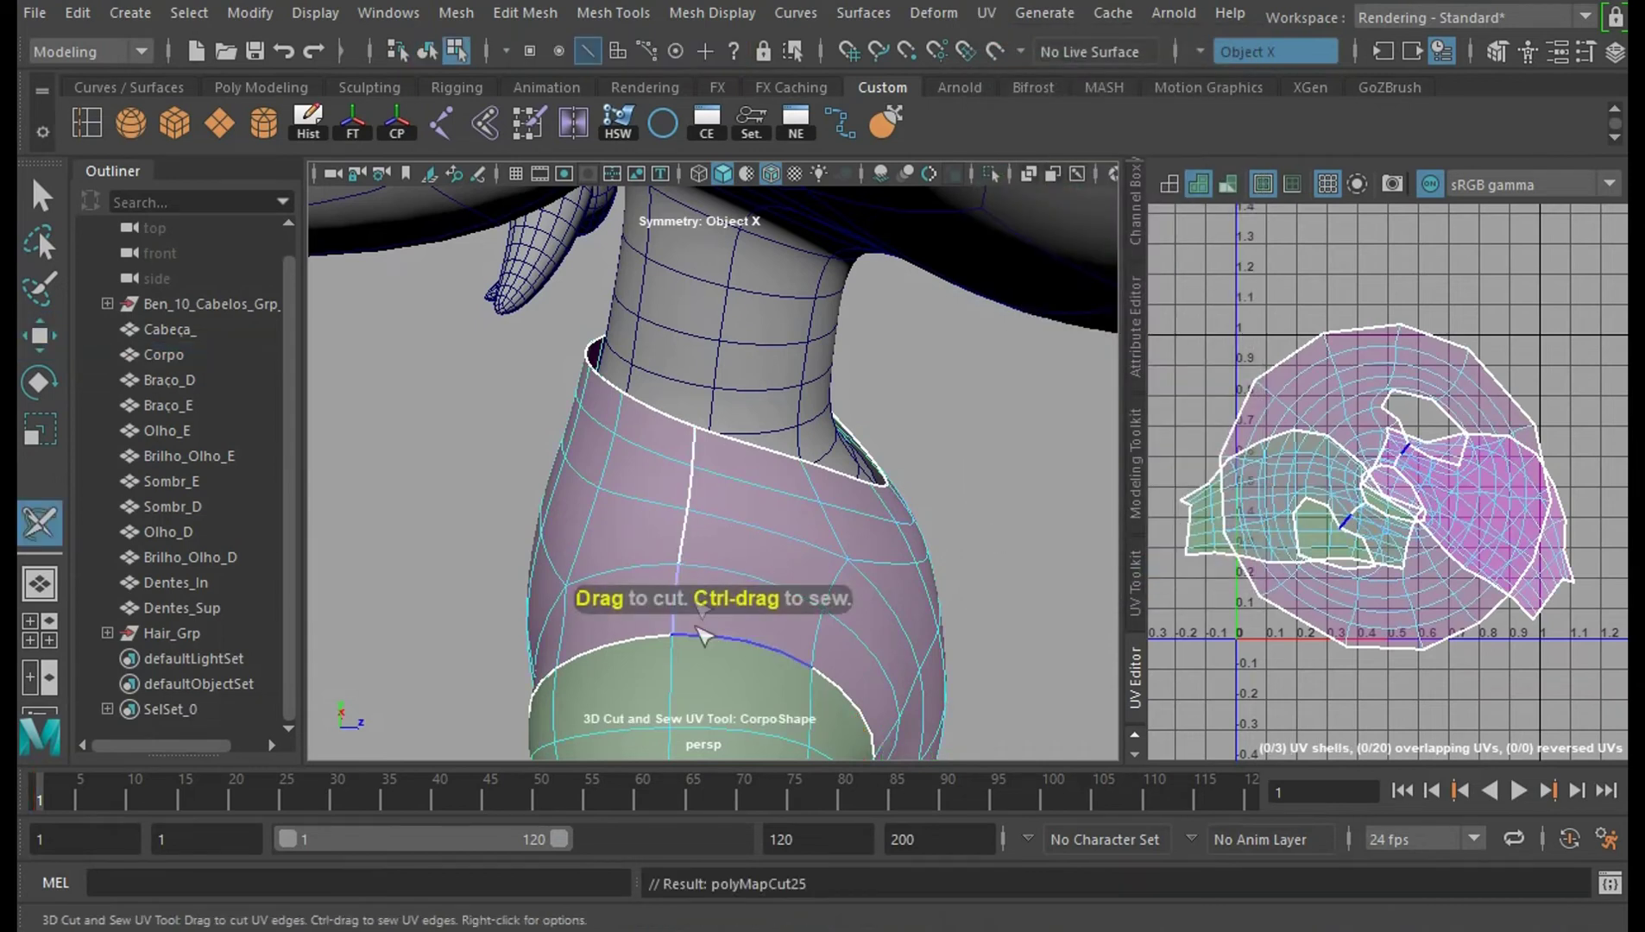
{"action": "scroll", "coordinate": [992, 591], "scroll_direction": "down", "scroll_amount": 2}
{"action": "left_click_drag", "start_coordinate": [993, 591], "coordinate": [811, 596], "text": "alt"}
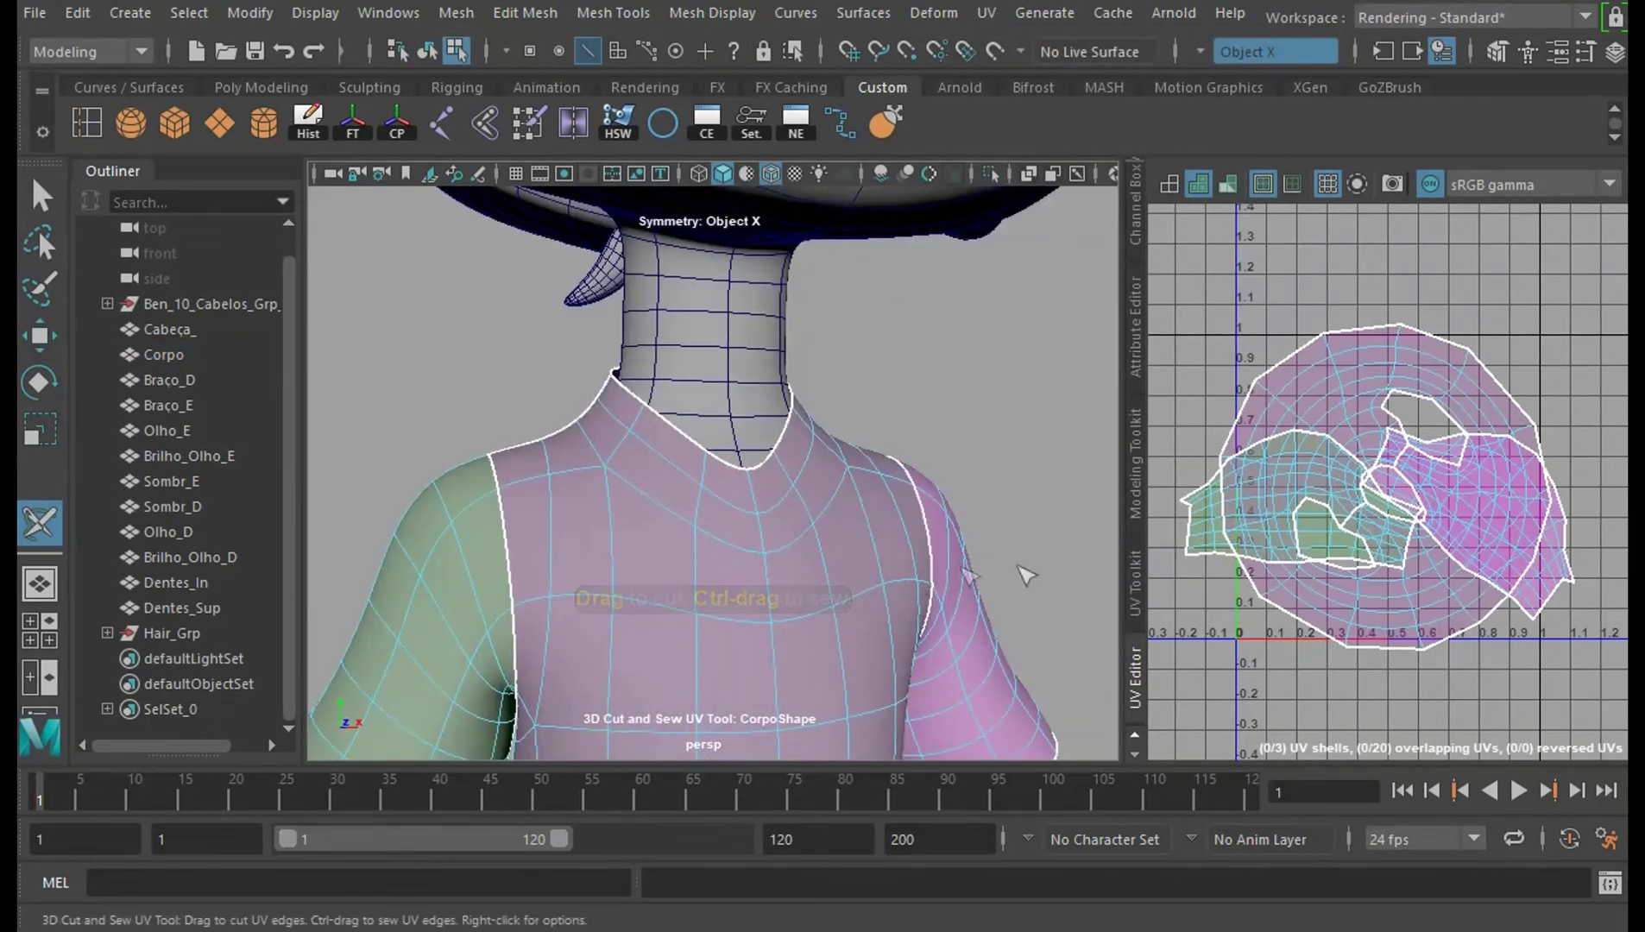
Exit the cutting tool, select the shirt's torso UV shell and unfold it.
{"action": "right_click", "coordinate": [819, 548]}
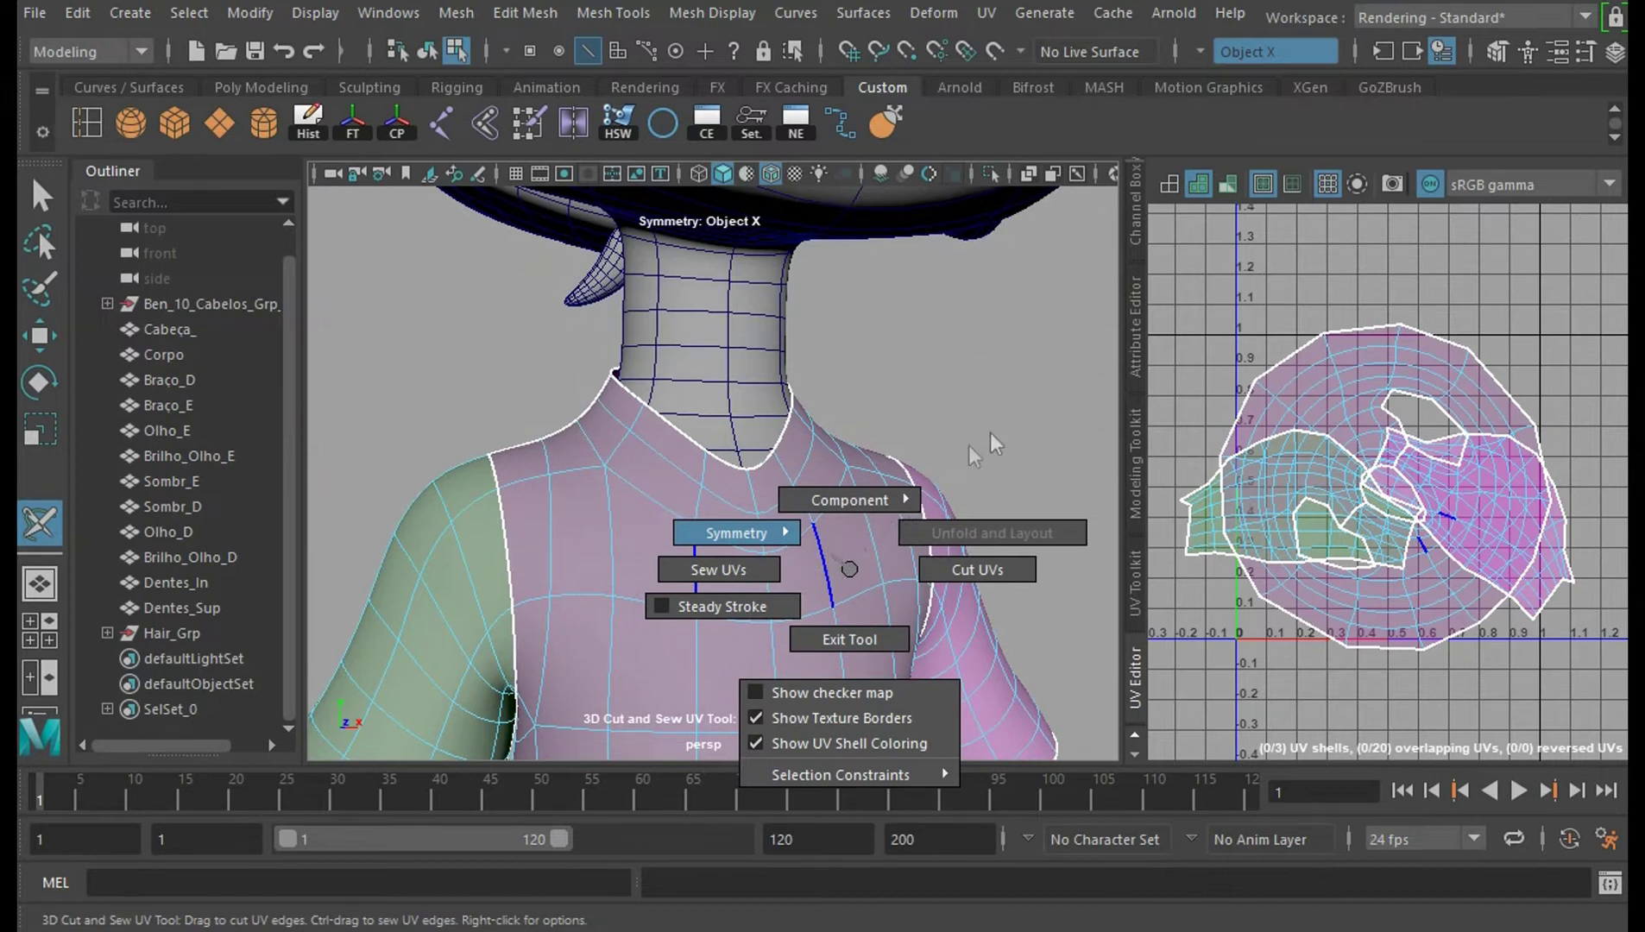
{"action": "right_click_drag", "start_coordinate": [990, 435], "coordinate": [924, 522]}
{"action": "key", "text": "w"}
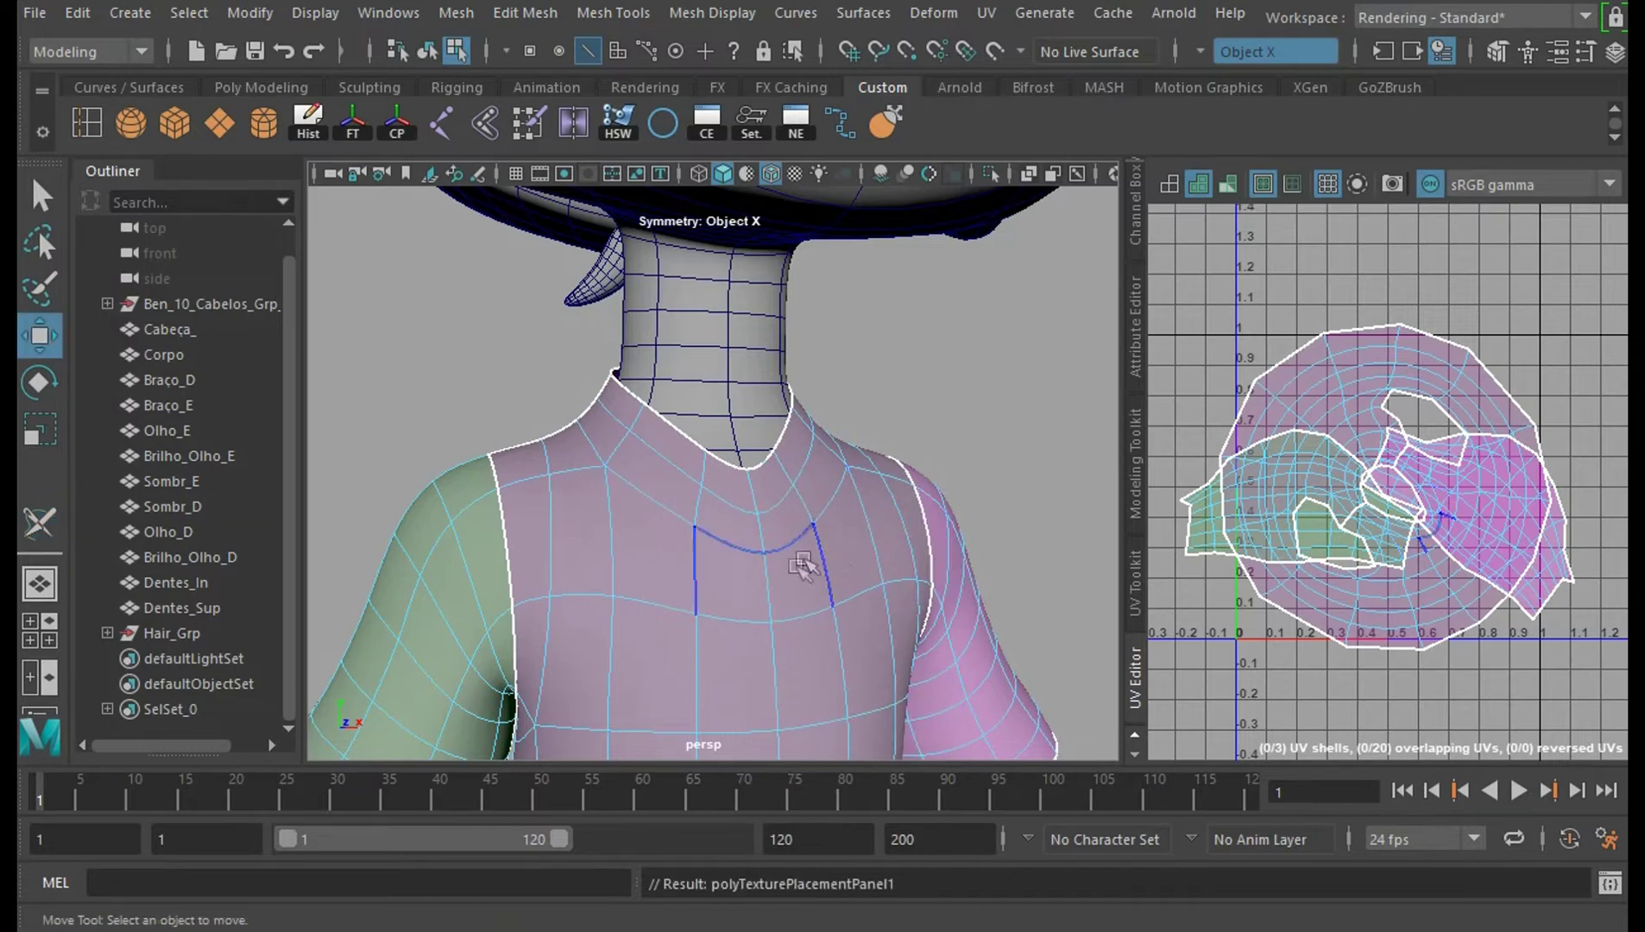
{"action": "right_click_drag", "start_coordinate": [771, 574], "coordinate": [1410, 474]}
{"action": "right_click_drag", "start_coordinate": [1453, 411], "coordinate": [1428, 399]}
{"action": "left_click", "coordinate": [1457, 429]}
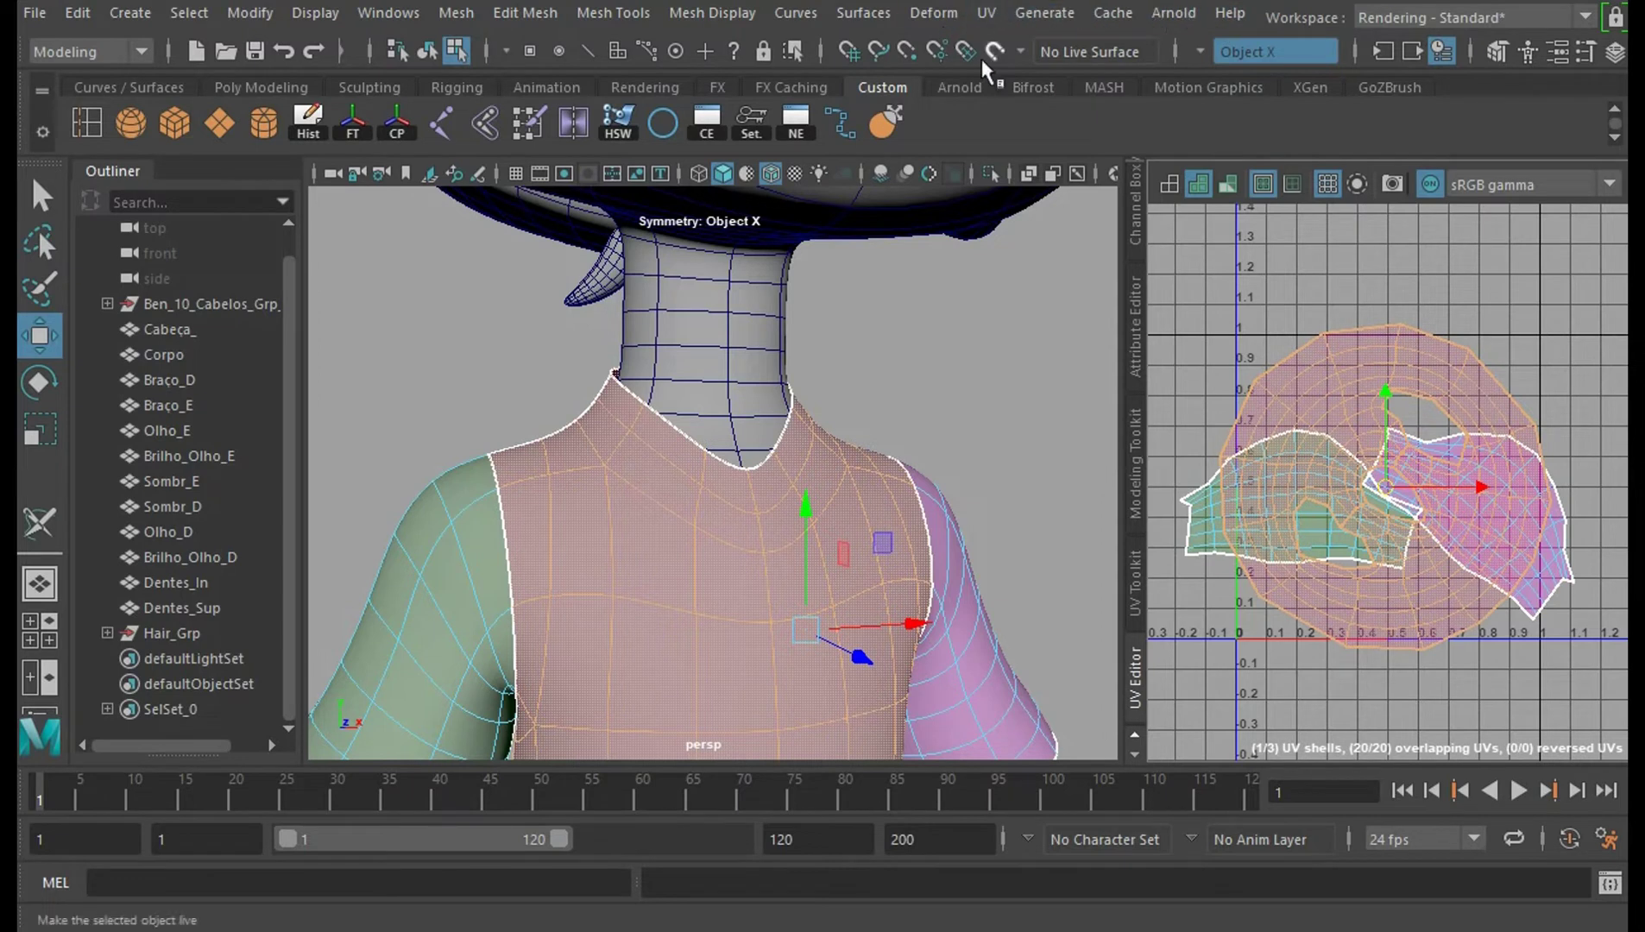
{"action": "left_click", "coordinate": [1135, 582]}
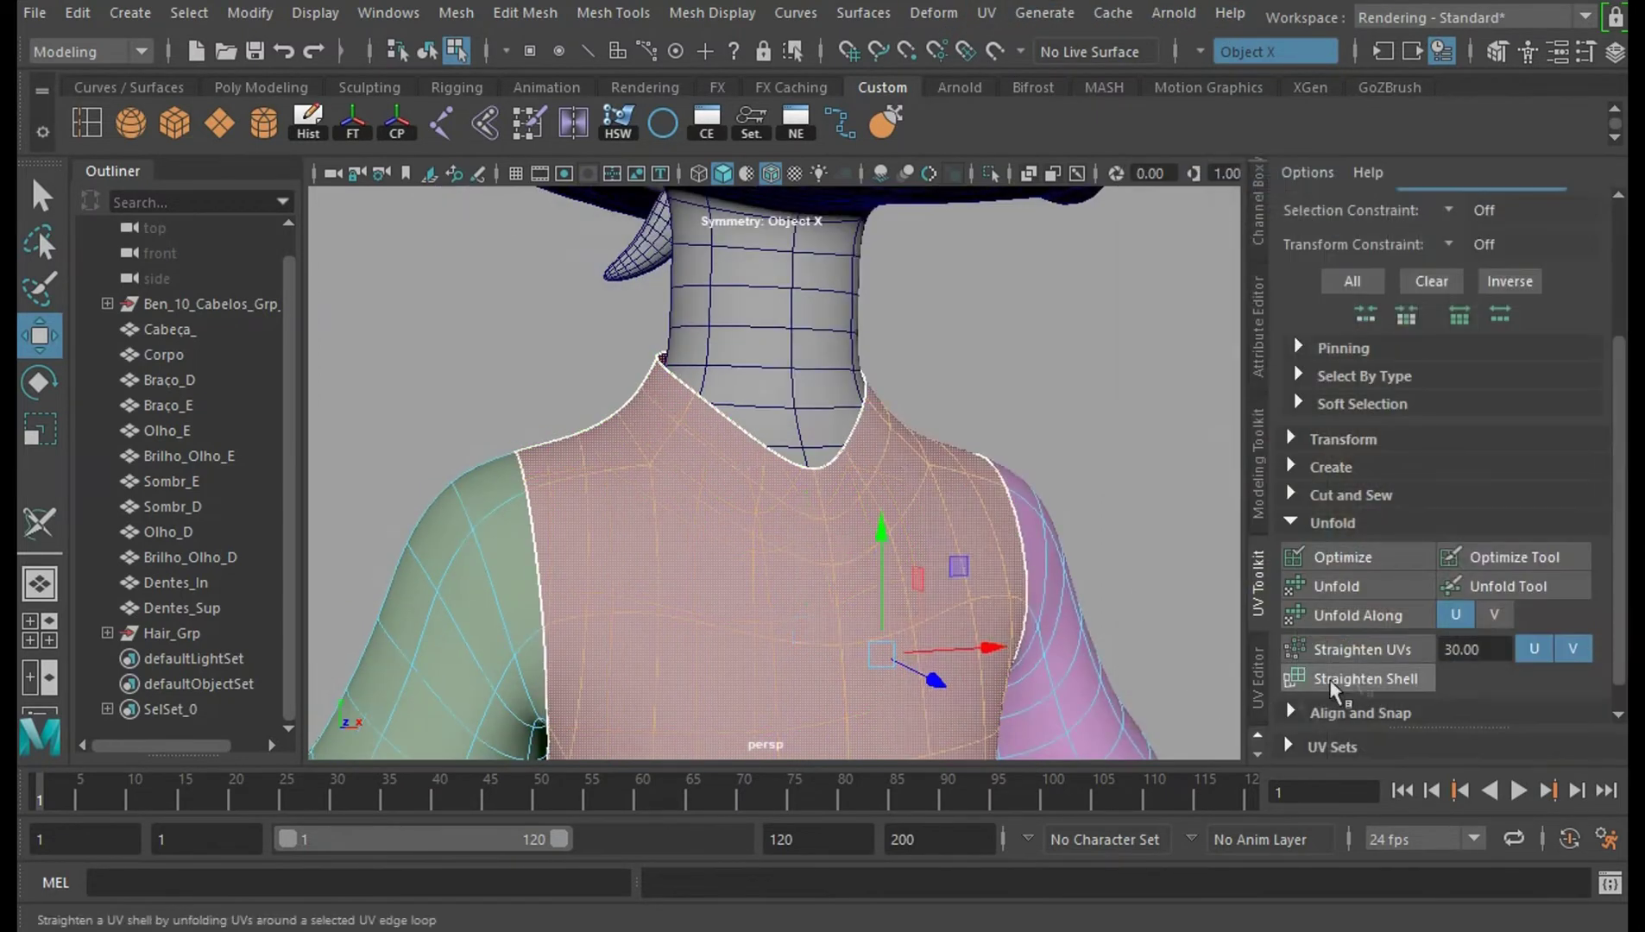
{"action": "left_click", "coordinate": [1368, 578]}
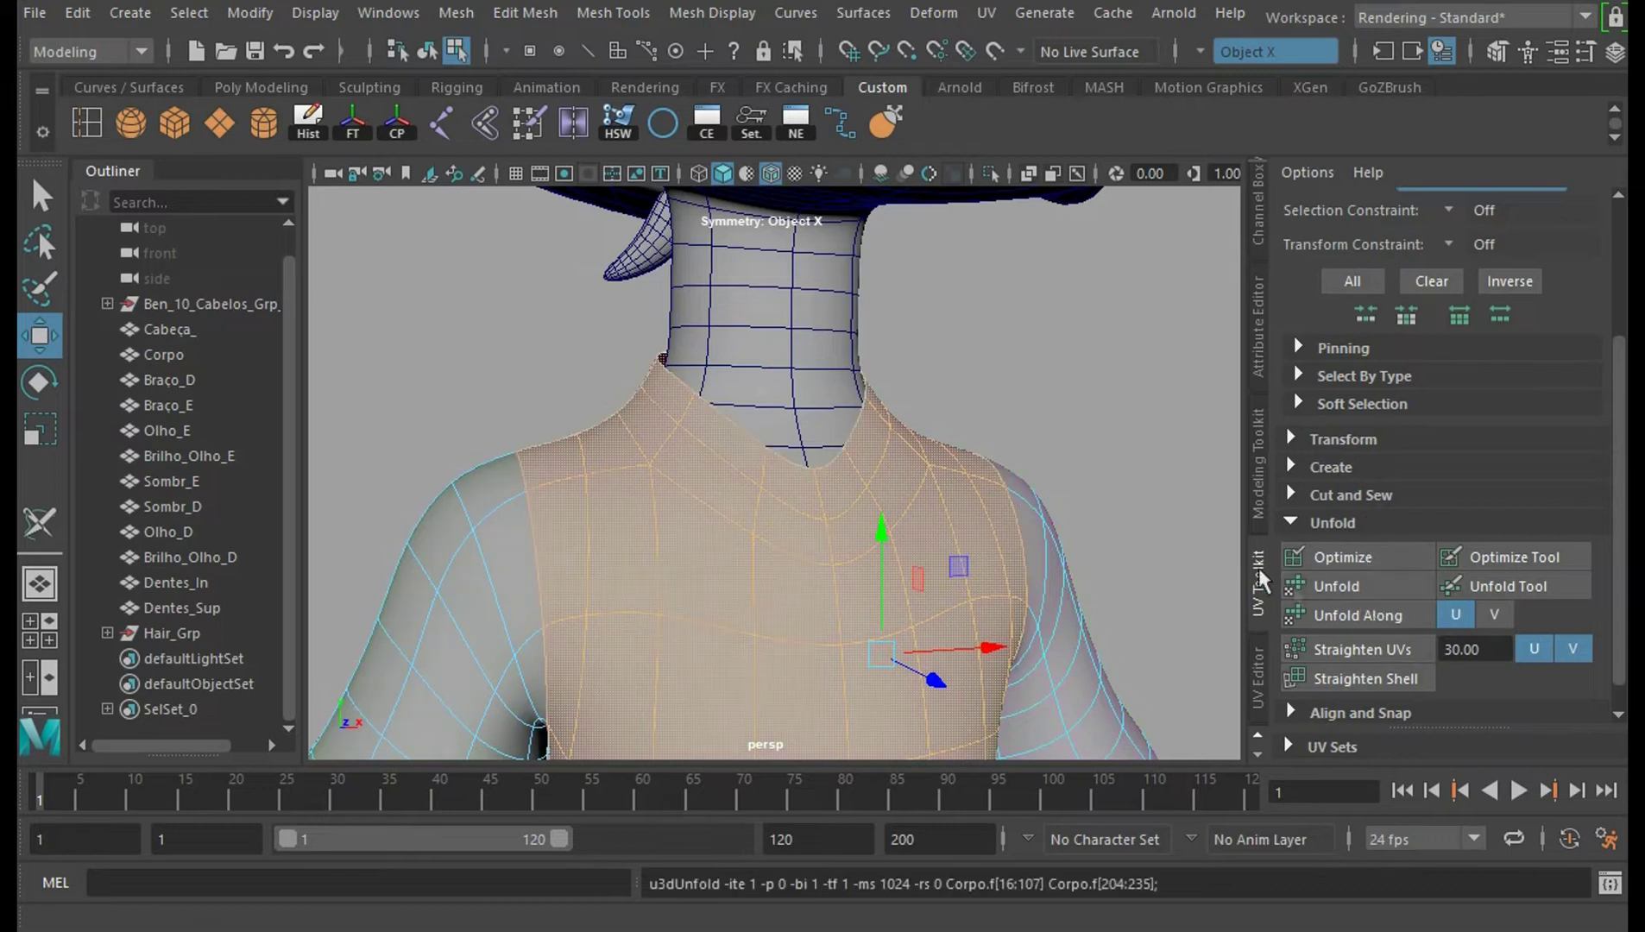
{"action": "left_click", "coordinate": [1260, 678]}
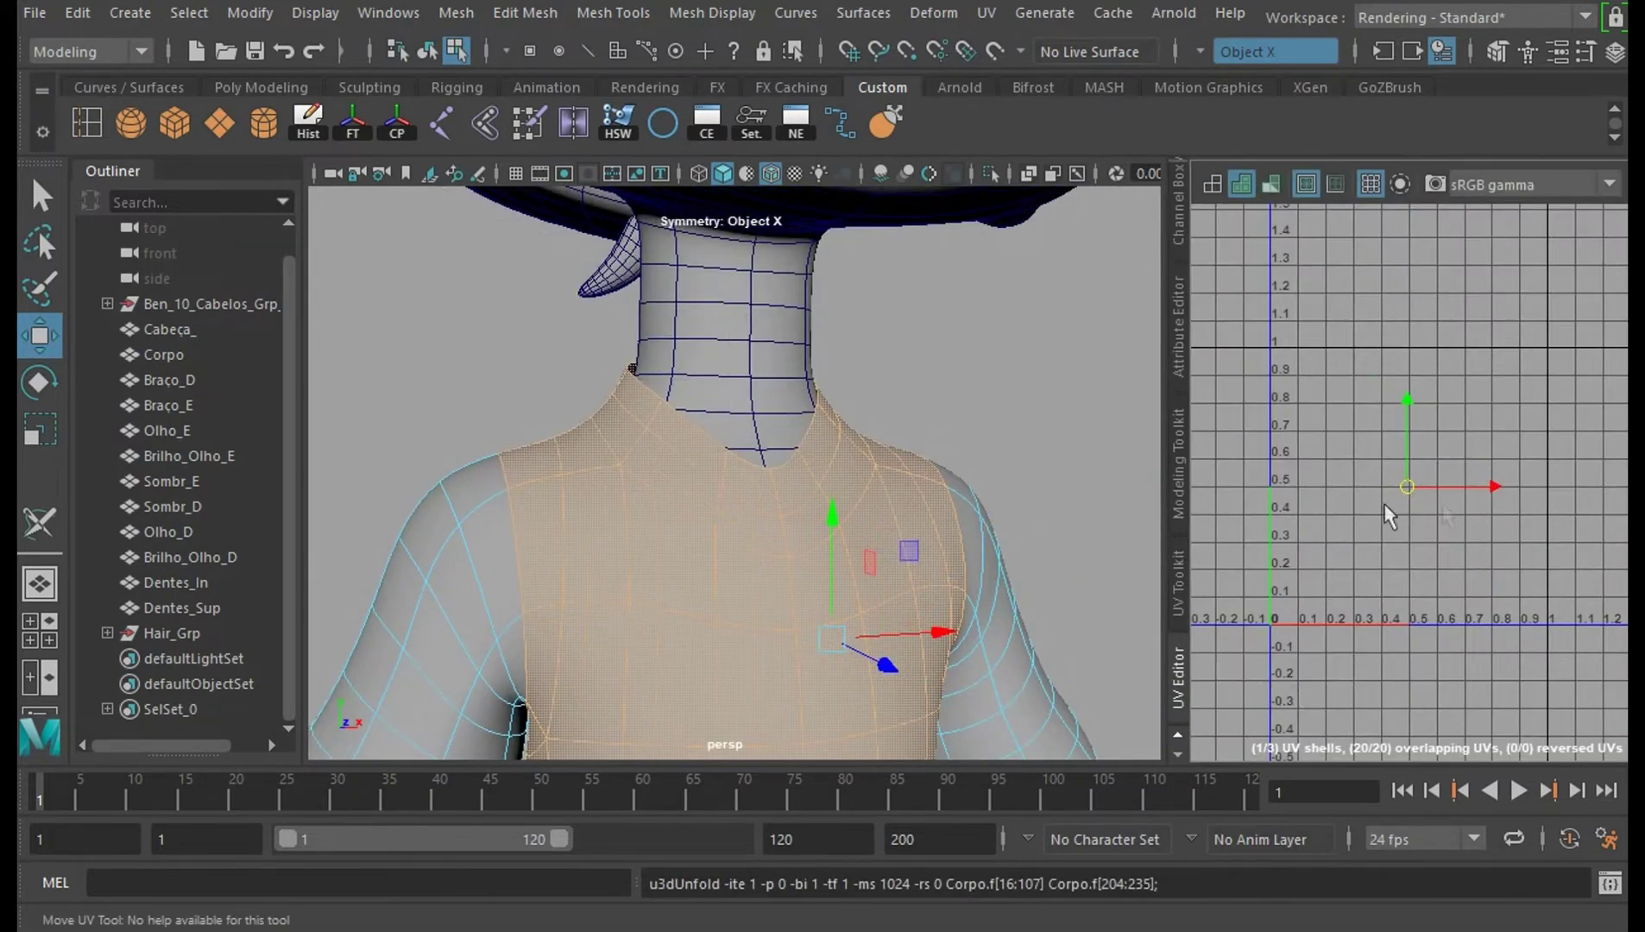
Return the shirt to object mode and examine the unfolded torso shell and the shirt's side and underside.
{"action": "right_click_drag", "start_coordinate": [1062, 474], "coordinate": [992, 91]}
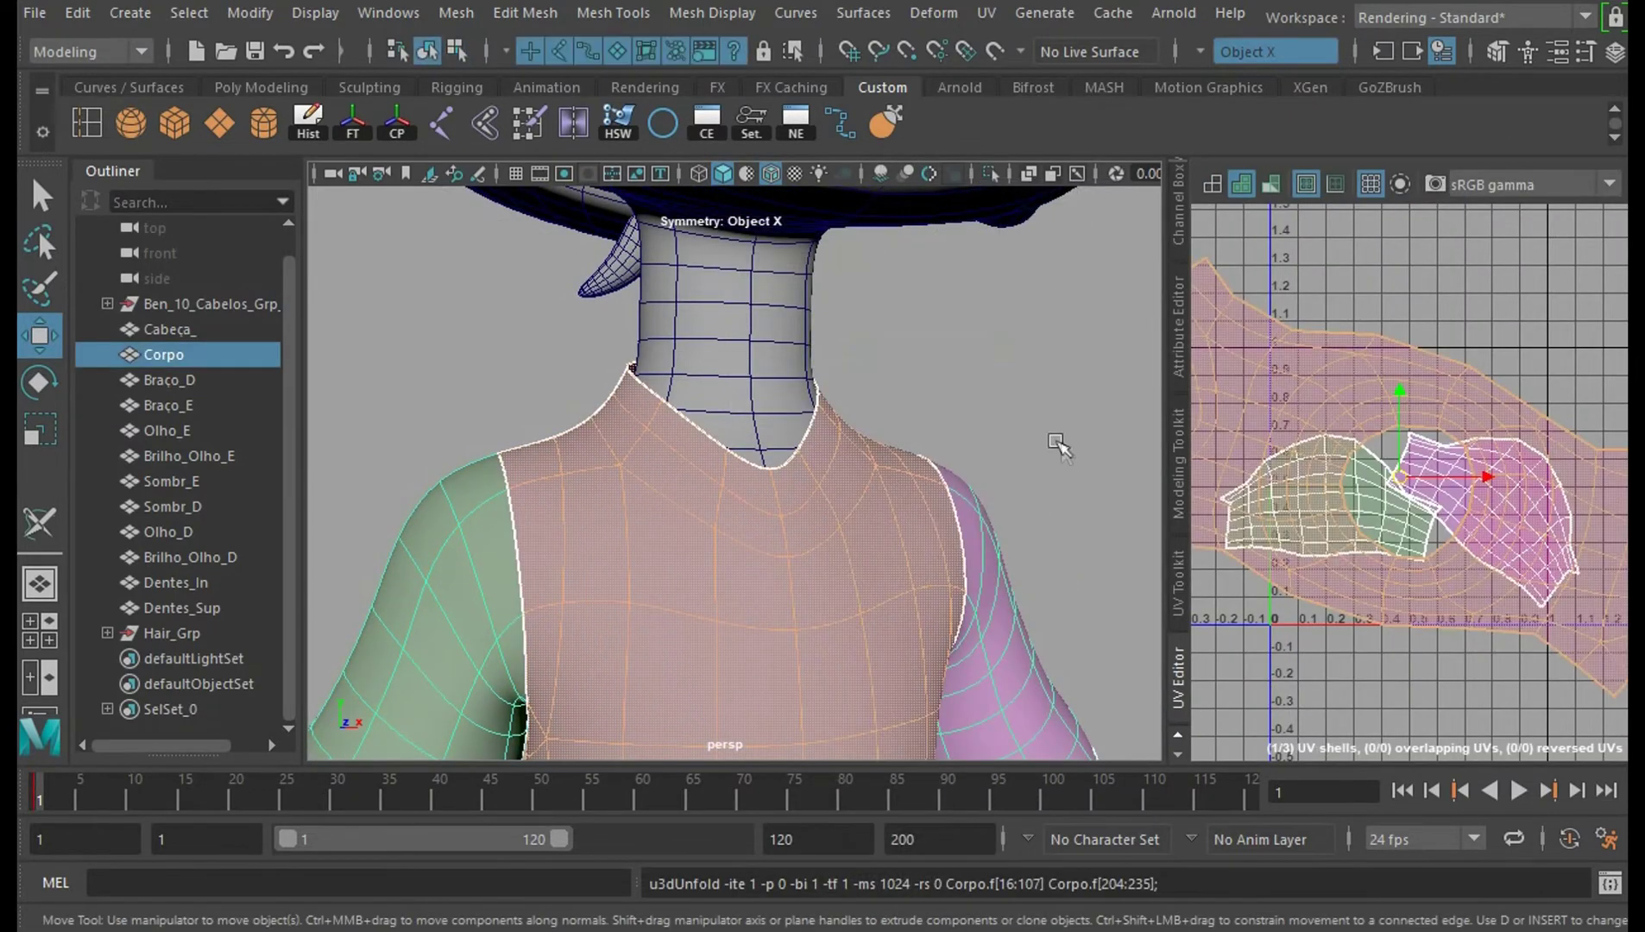
{"action": "scroll", "coordinate": [1488, 522], "scroll_direction": "down", "scroll_amount": 3}
{"action": "middle_click_drag", "start_coordinate": [1521, 500], "coordinate": [1511, 482], "text": "alt"}
{"action": "middle_click_drag", "start_coordinate": [1557, 643], "coordinate": [1514, 646], "text": "alt"}
{"action": "scroll", "coordinate": [1135, 686], "scroll_direction": "down", "scroll_amount": 2}
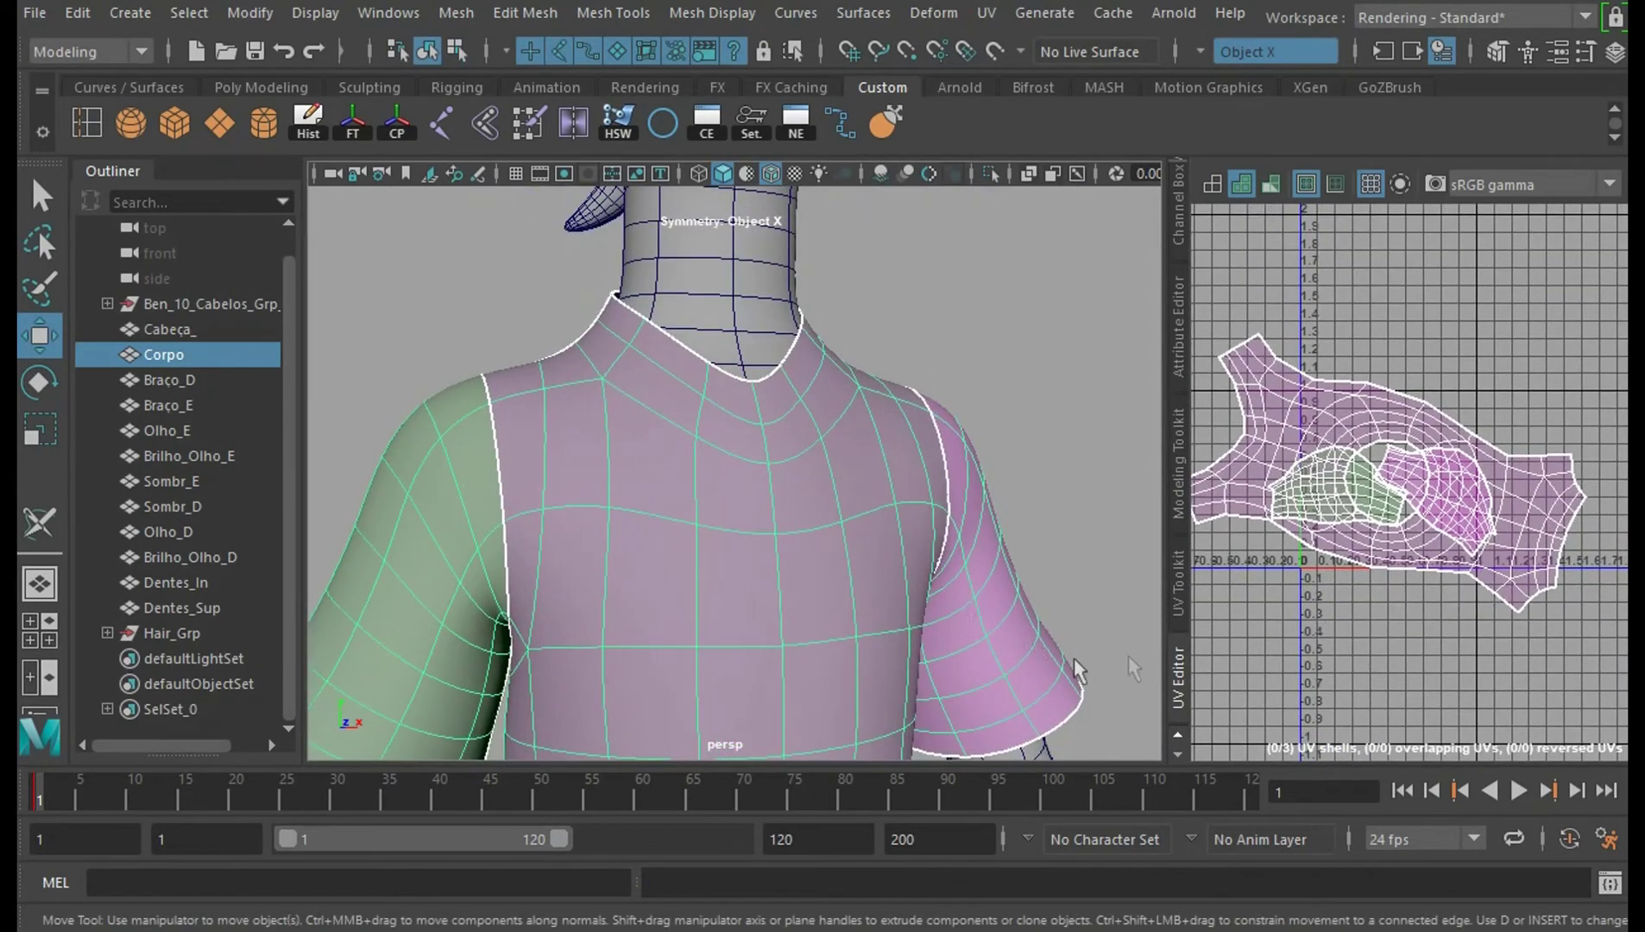
{"action": "left_click_drag", "start_coordinate": [1077, 668], "coordinate": [870, 612], "text": "alt"}
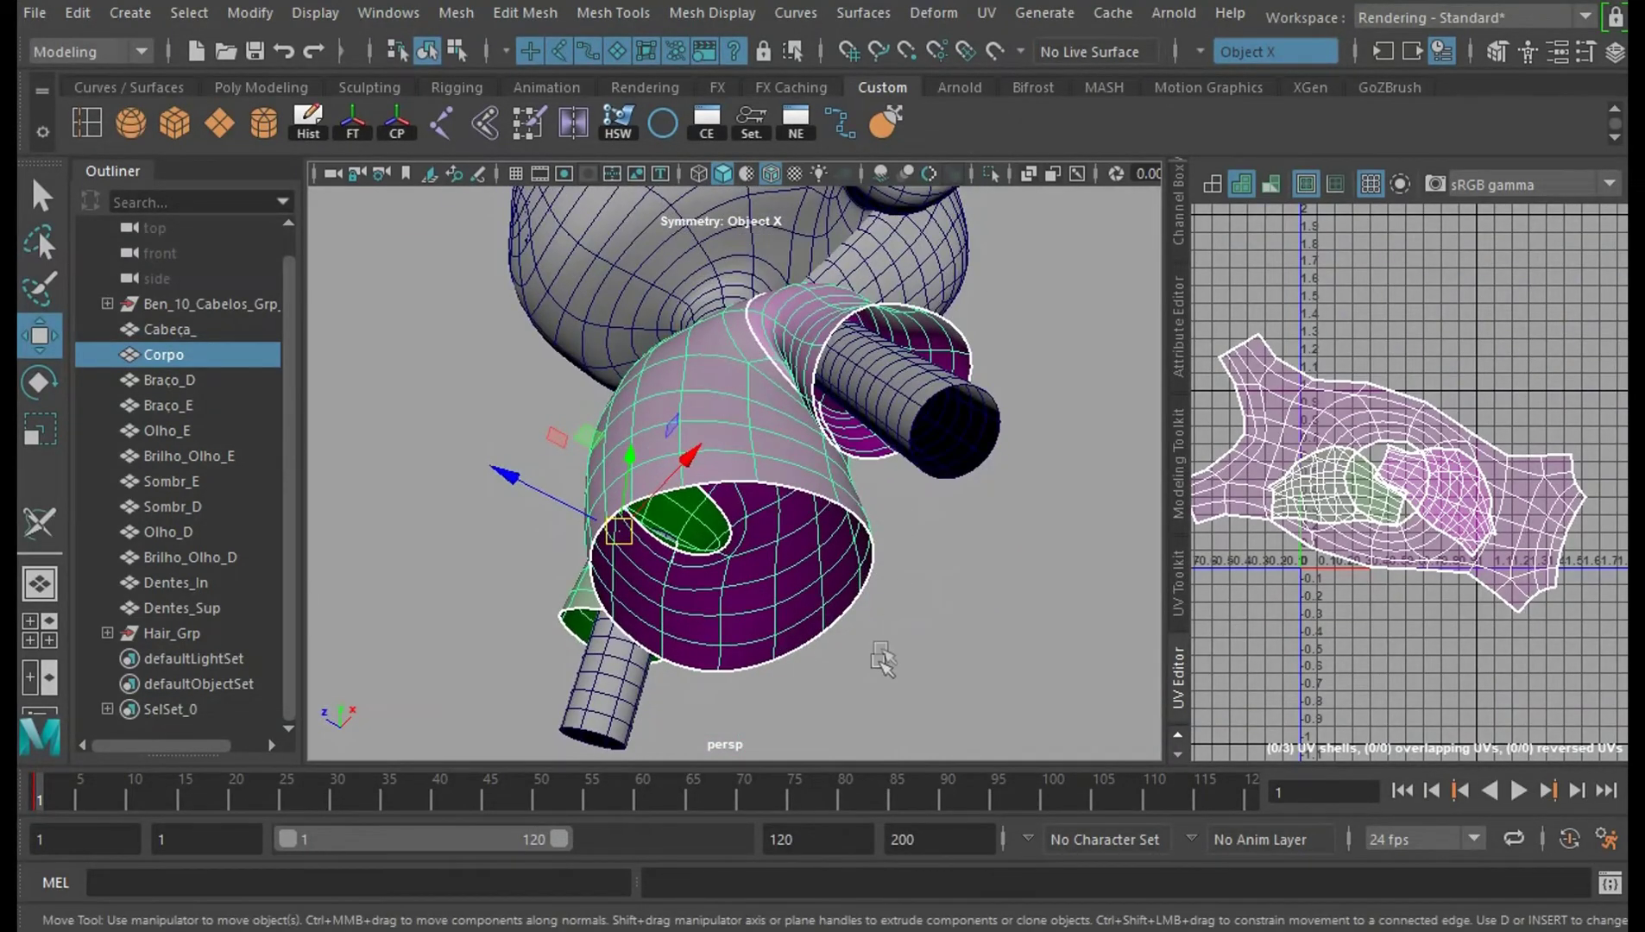
{"action": "left_click_drag", "start_coordinate": [1042, 656], "coordinate": [1014, 477], "text": "alt"}
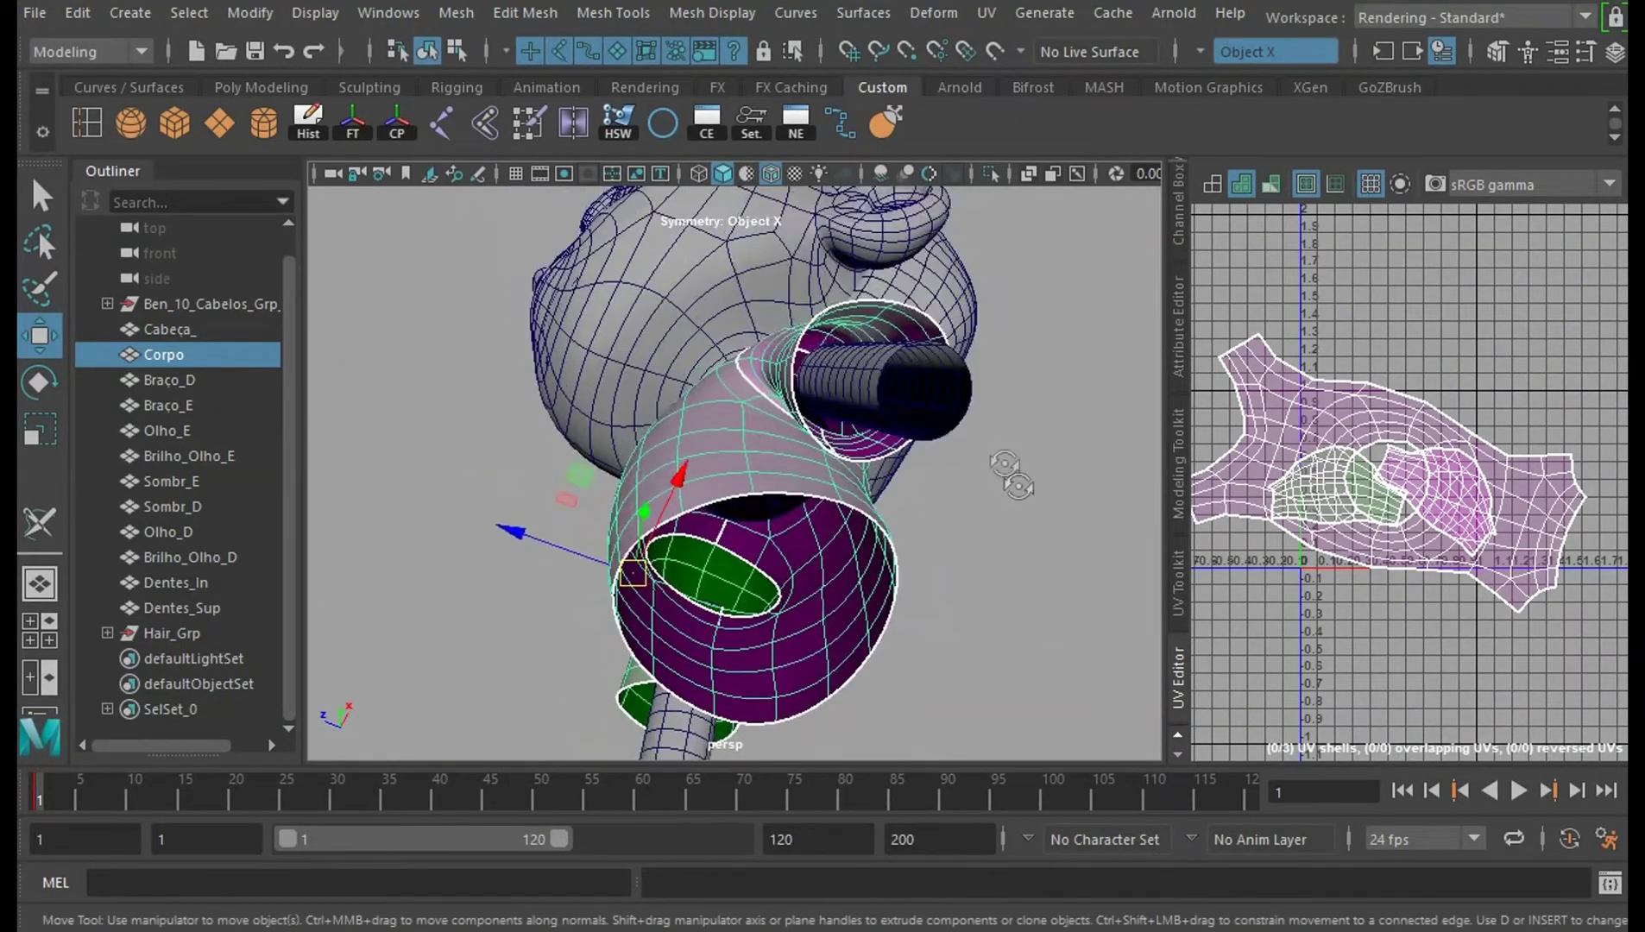
{"action": "right_click_drag", "start_coordinate": [1015, 476], "coordinate": [1031, 625], "text": "alt"}
{"action": "middle_click_drag", "start_coordinate": [968, 509], "coordinate": [893, 513], "text": "alt"}
{"action": "right_click_drag", "start_coordinate": [917, 493], "coordinate": [992, 628], "text": "alt"}
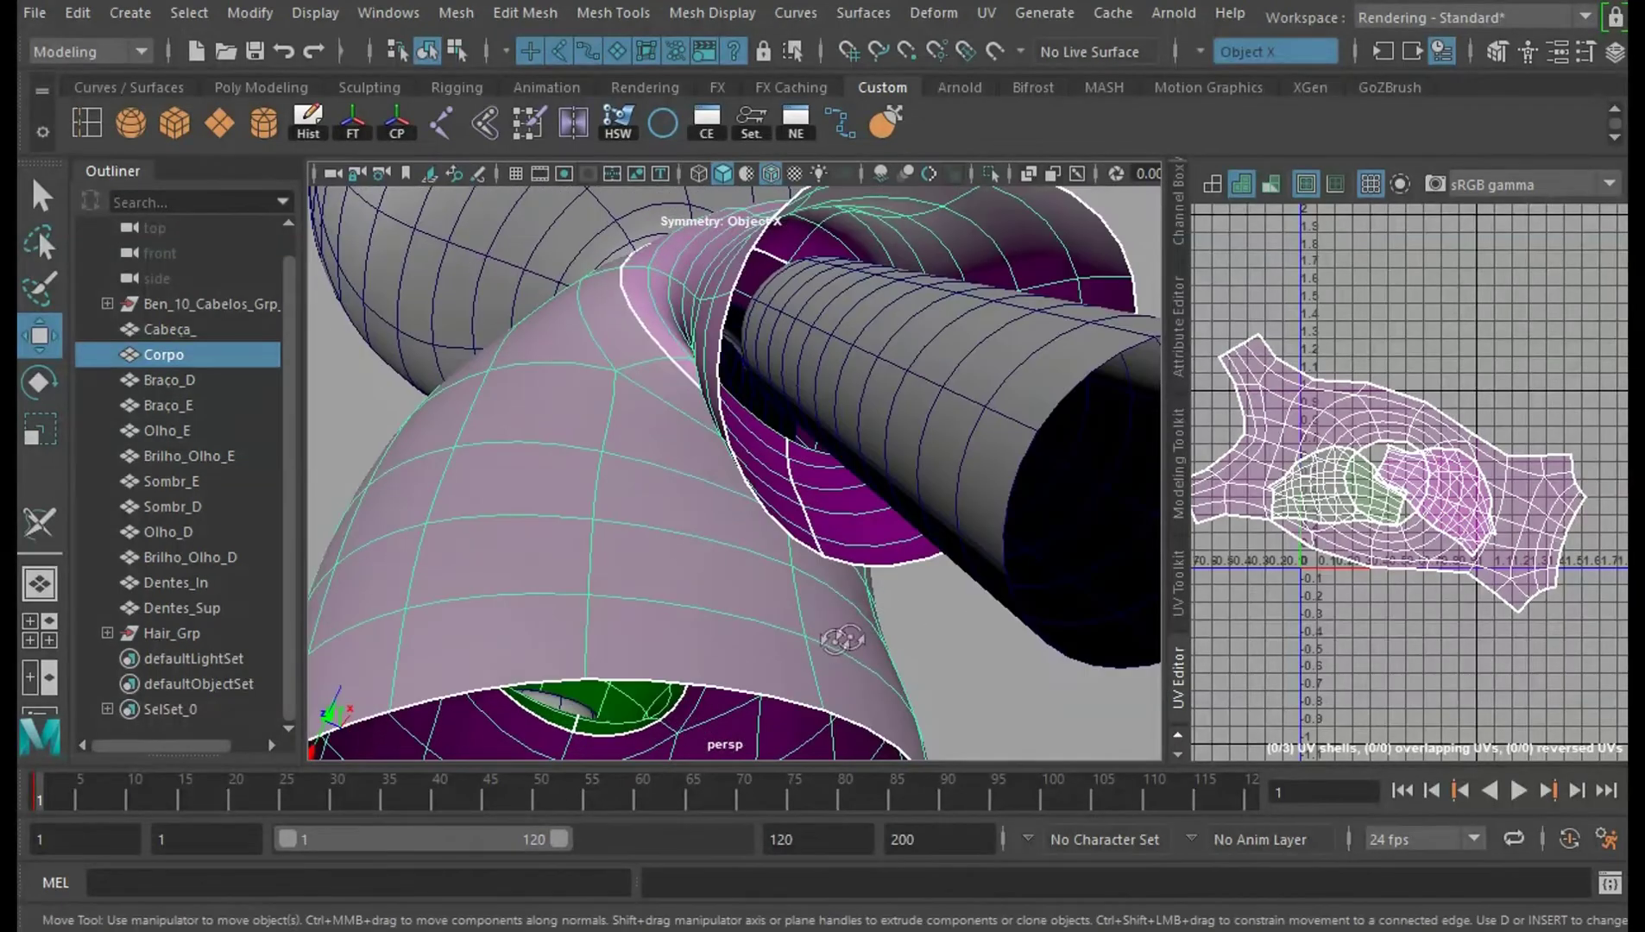
Cut the torso's side seams from the armpit to the hem with the 3D Cut and Sew UV Tool in edge mode.
{"action": "right_click", "coordinate": [1428, 443]}
{"action": "right_click_drag", "start_coordinate": [1360, 399], "coordinate": [1377, 413]}
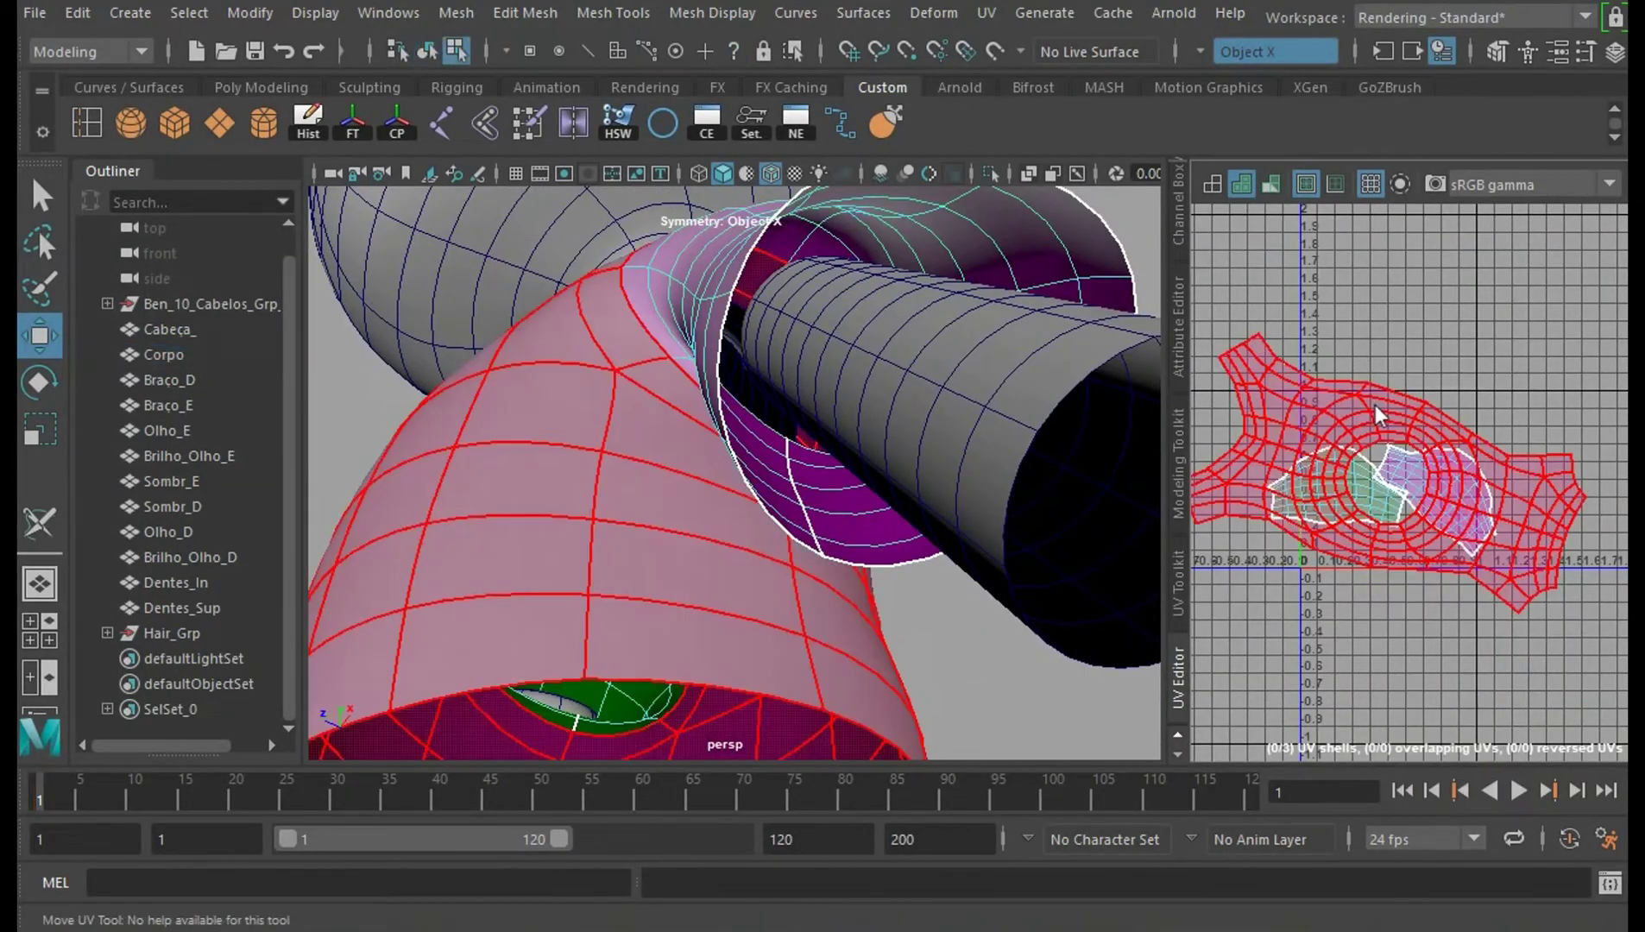
{"action": "left_click", "coordinate": [1378, 414]}
{"action": "left_click_drag", "start_coordinate": [993, 634], "coordinate": [990, 565], "text": "alt"}
{"action": "left_click", "coordinate": [988, 13]}
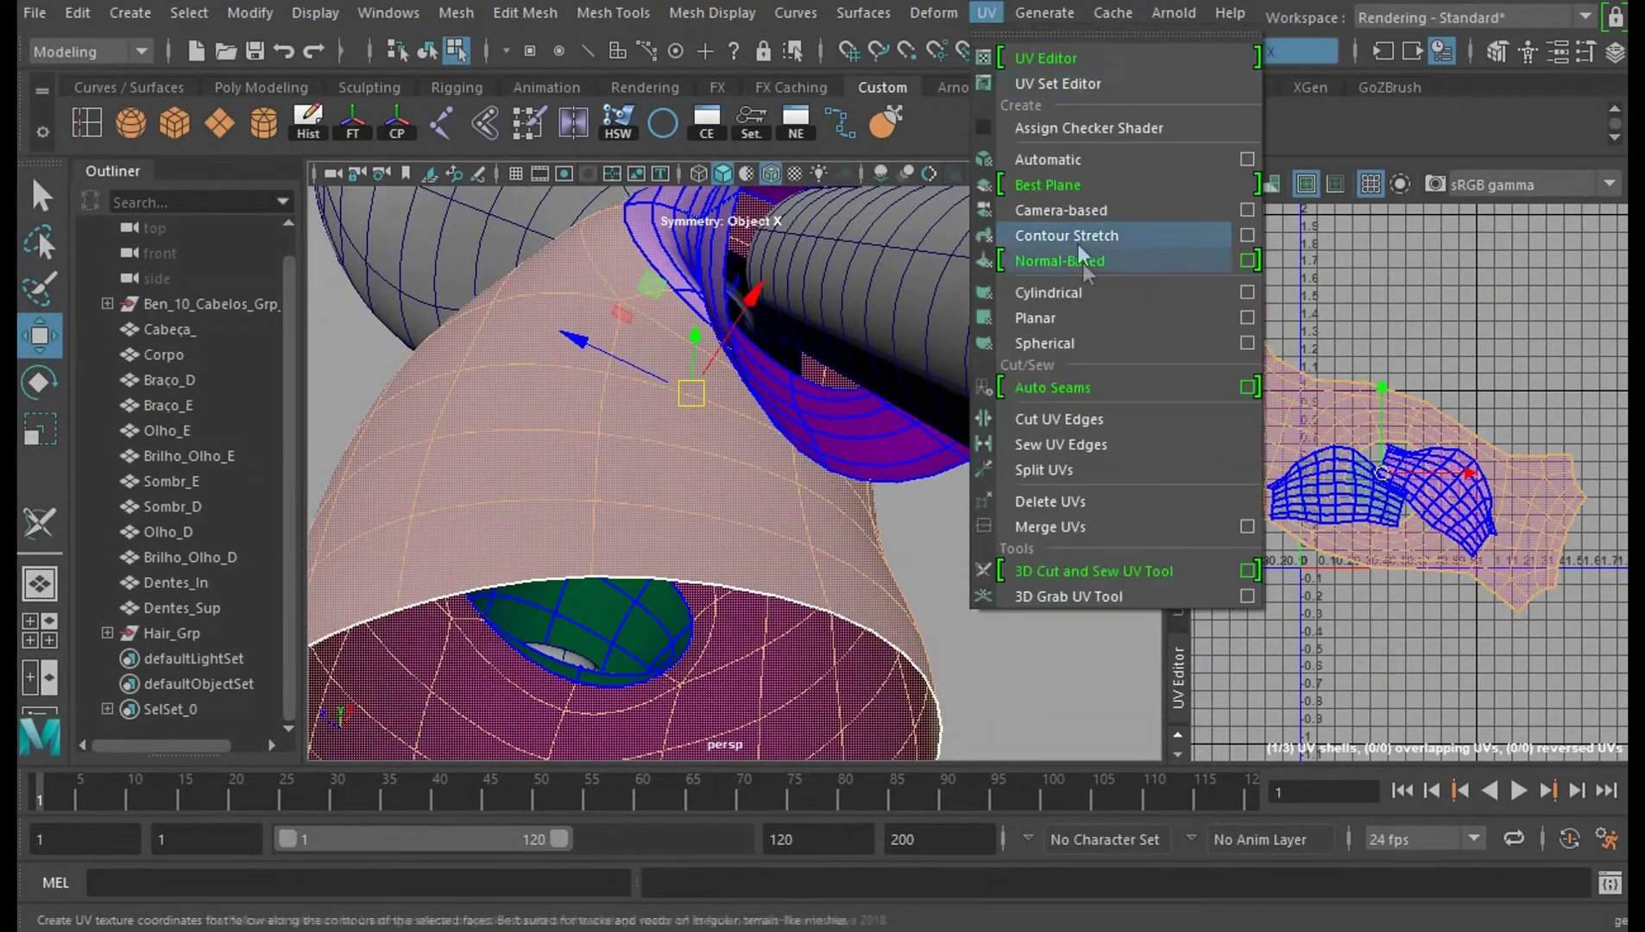
{"action": "left_click", "coordinate": [1122, 570]}
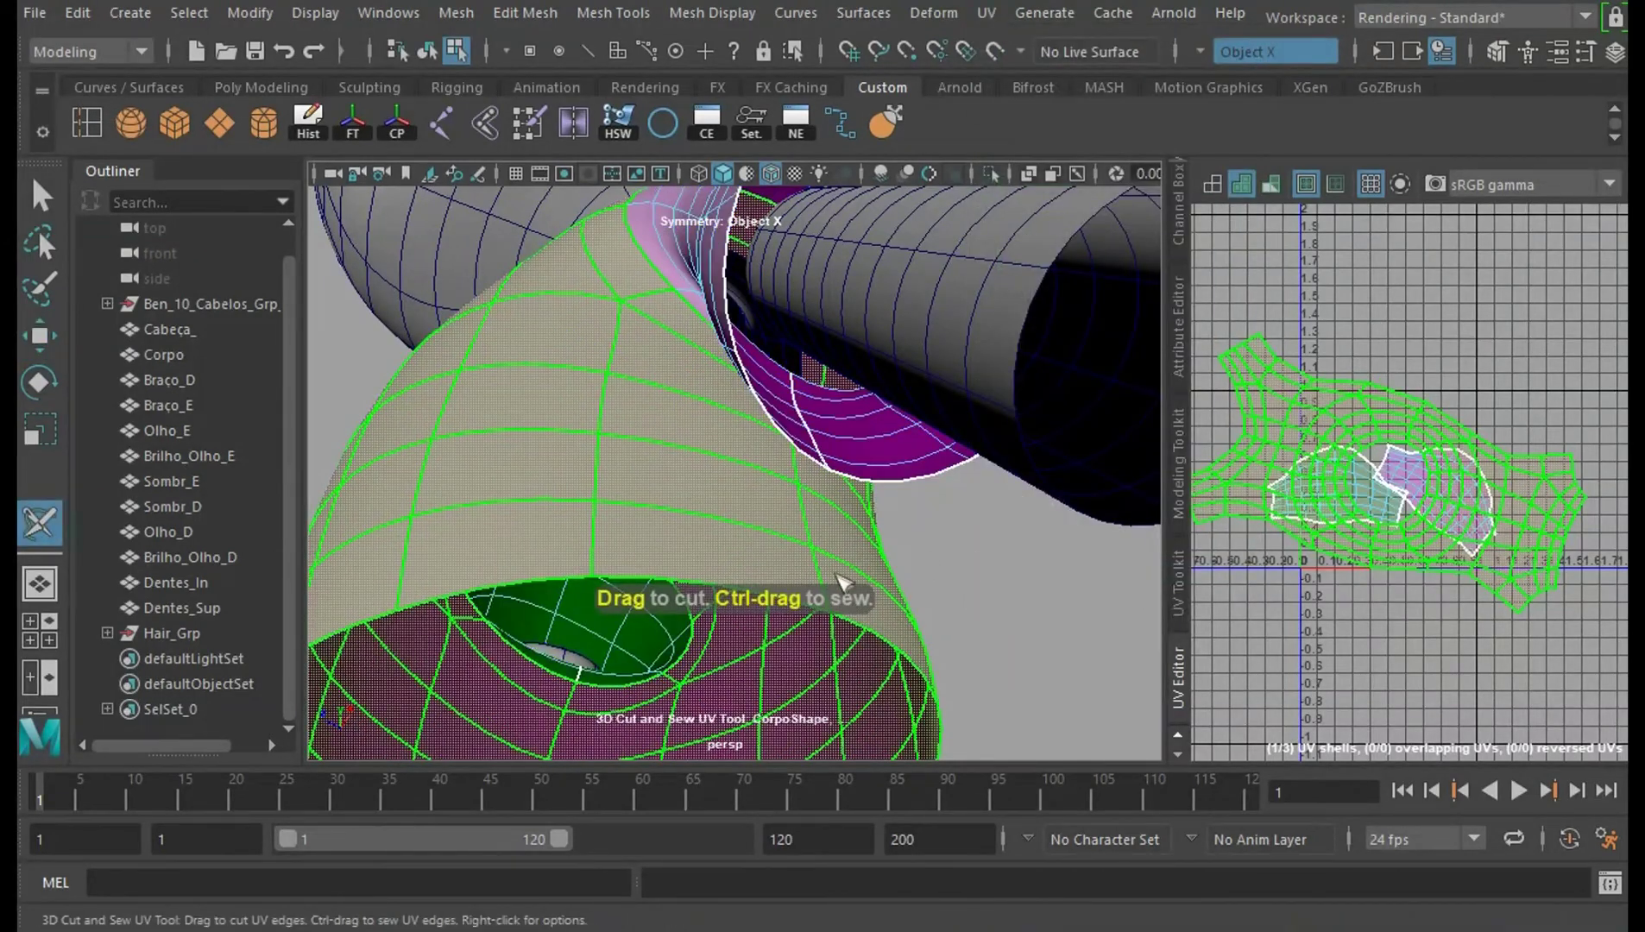
{"action": "left_click_drag", "start_coordinate": [984, 577], "coordinate": [1039, 605], "text": "alt"}
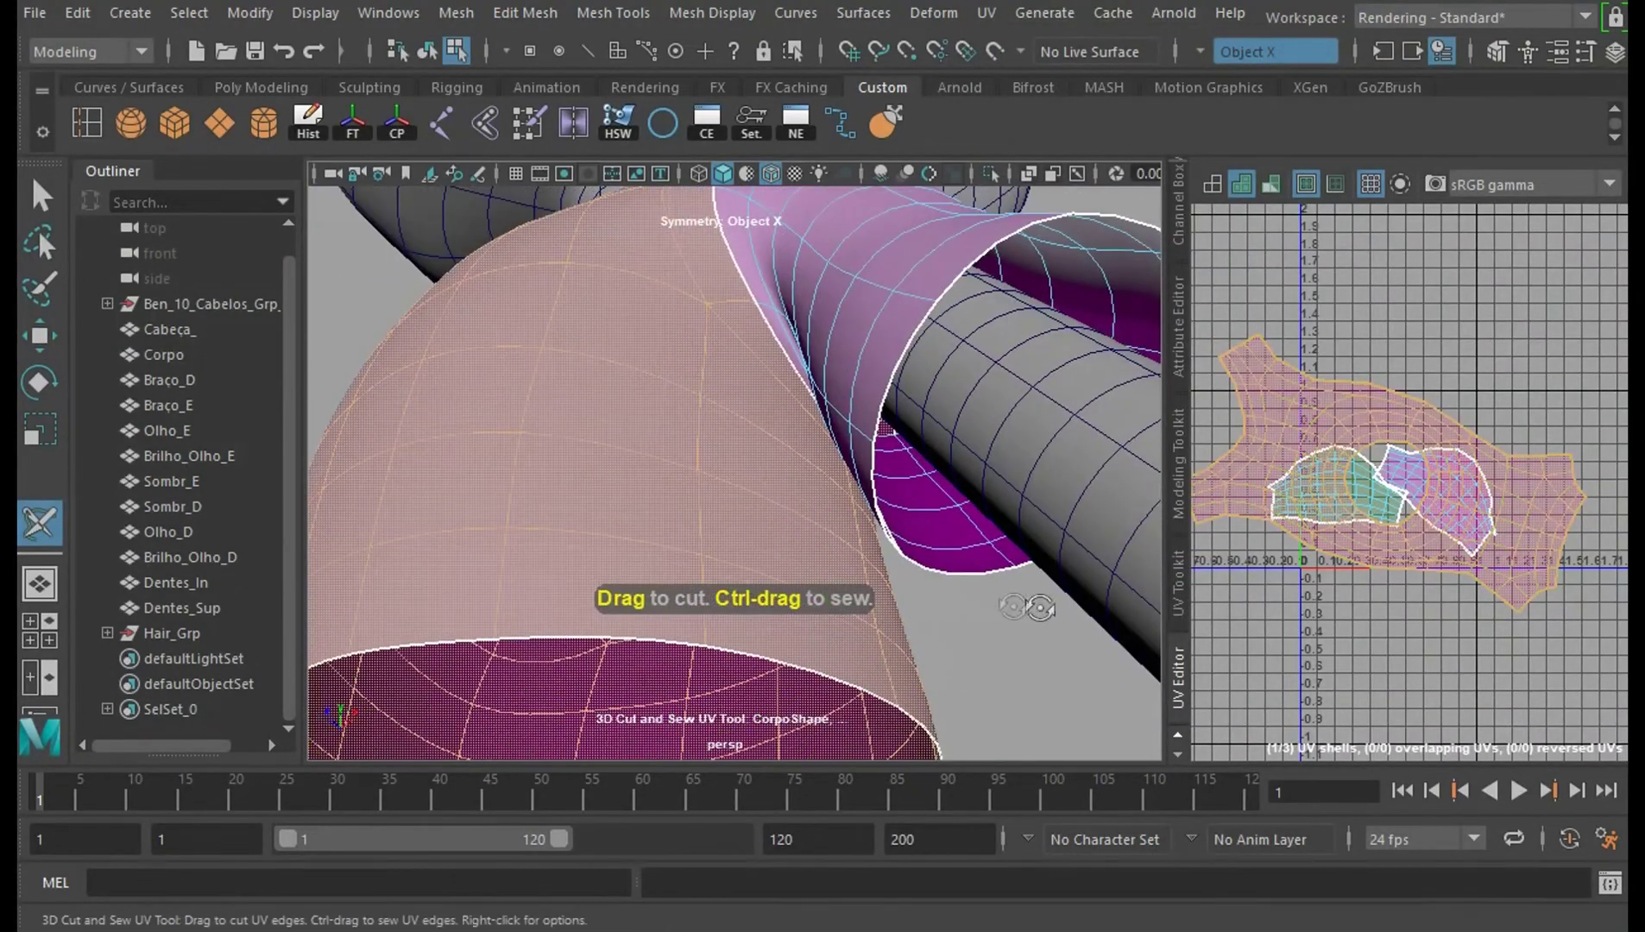
{"action": "right_click", "coordinate": [876, 629]}
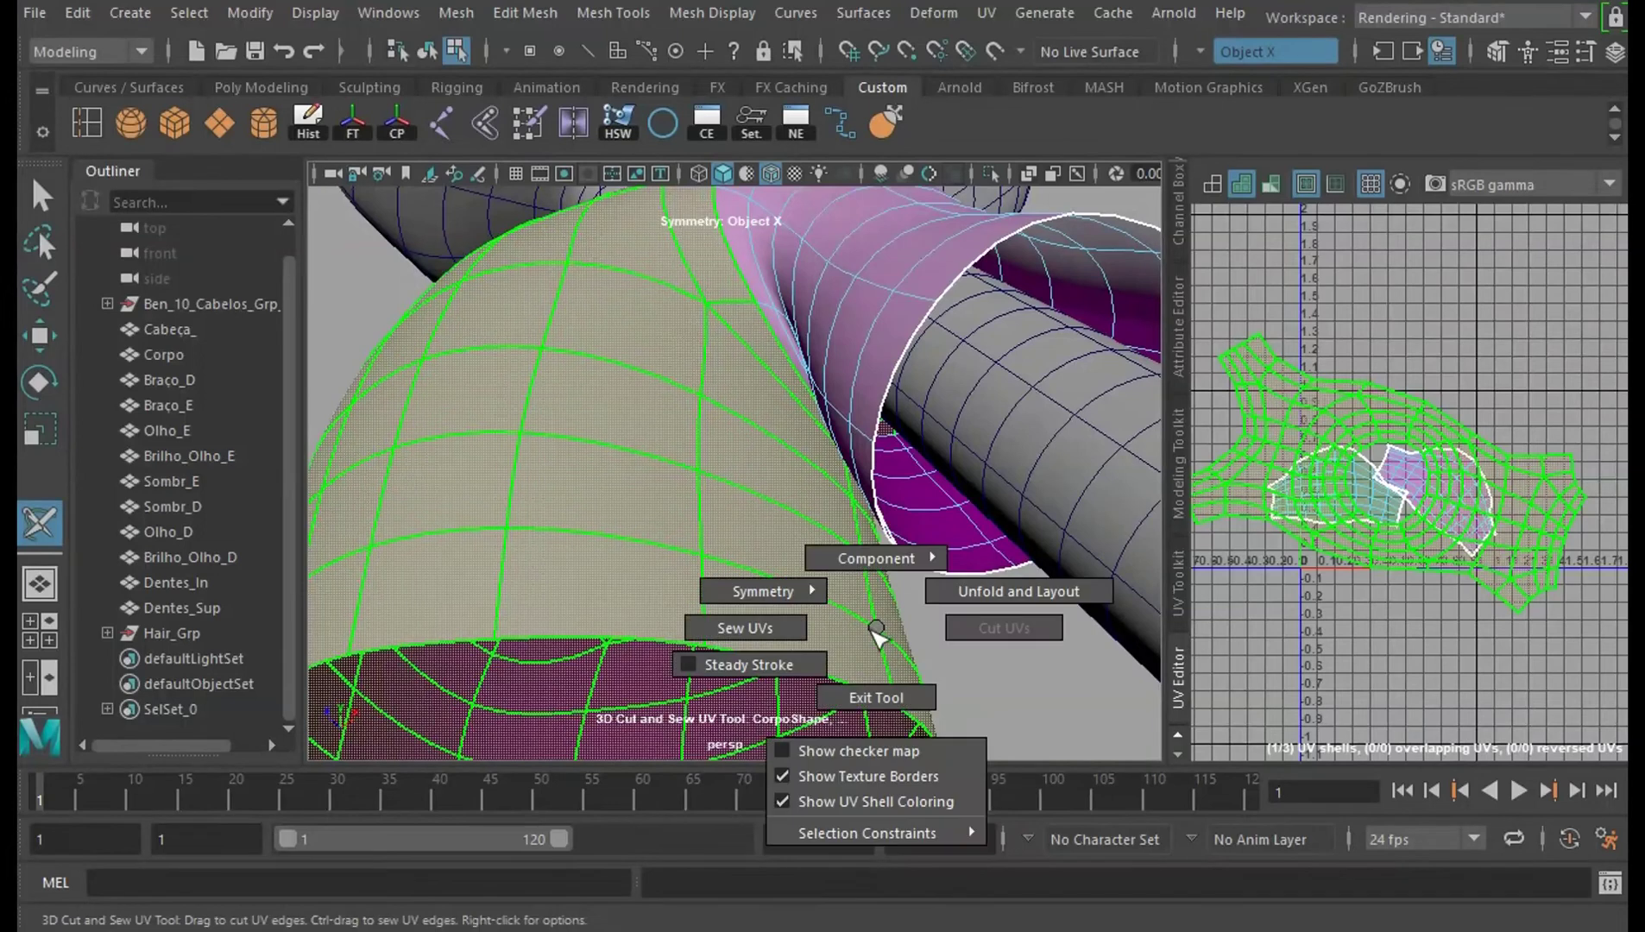
{"action": "right_click_drag", "start_coordinate": [921, 558], "coordinate": [928, 502]}
{"action": "double_click", "coordinate": [895, 669]}
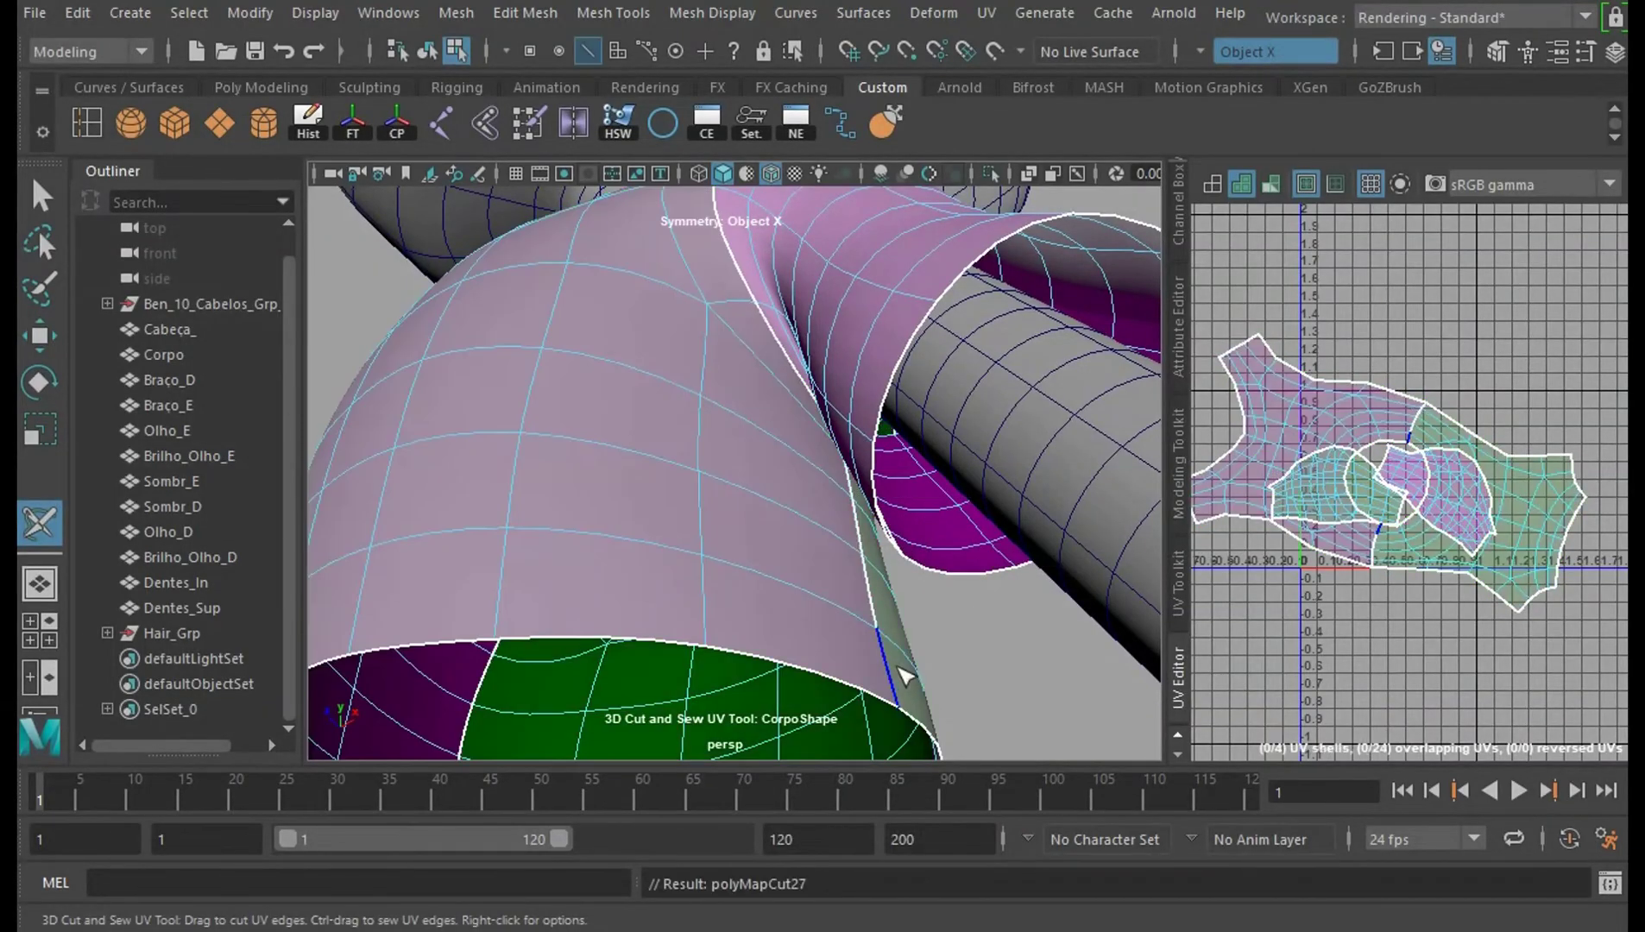
Select the front and back torso UV shells together and unfold them.
{"action": "right_click_drag", "start_coordinate": [903, 673], "coordinate": [839, 522], "text": "alt"}
{"action": "left_click_drag", "start_coordinate": [839, 522], "coordinate": [1022, 672], "text": "alt"}
{"action": "mouse_move", "coordinate": [1421, 461]}
{"action": "right_mouse_down", "text": "shift"}
{"action": "mouse_move", "coordinate": [1502, 473]}
{"action": "mouse_move", "coordinate": [1428, 467]}
{"action": "mouse_move", "coordinate": [1469, 499]}
{"action": "mouse_move", "coordinate": [1411, 479]}
{"action": "right_mouse_up", "text": "shift"}
{"action": "key", "text": "w"}
{"action": "left_click", "coordinate": [1520, 522]}
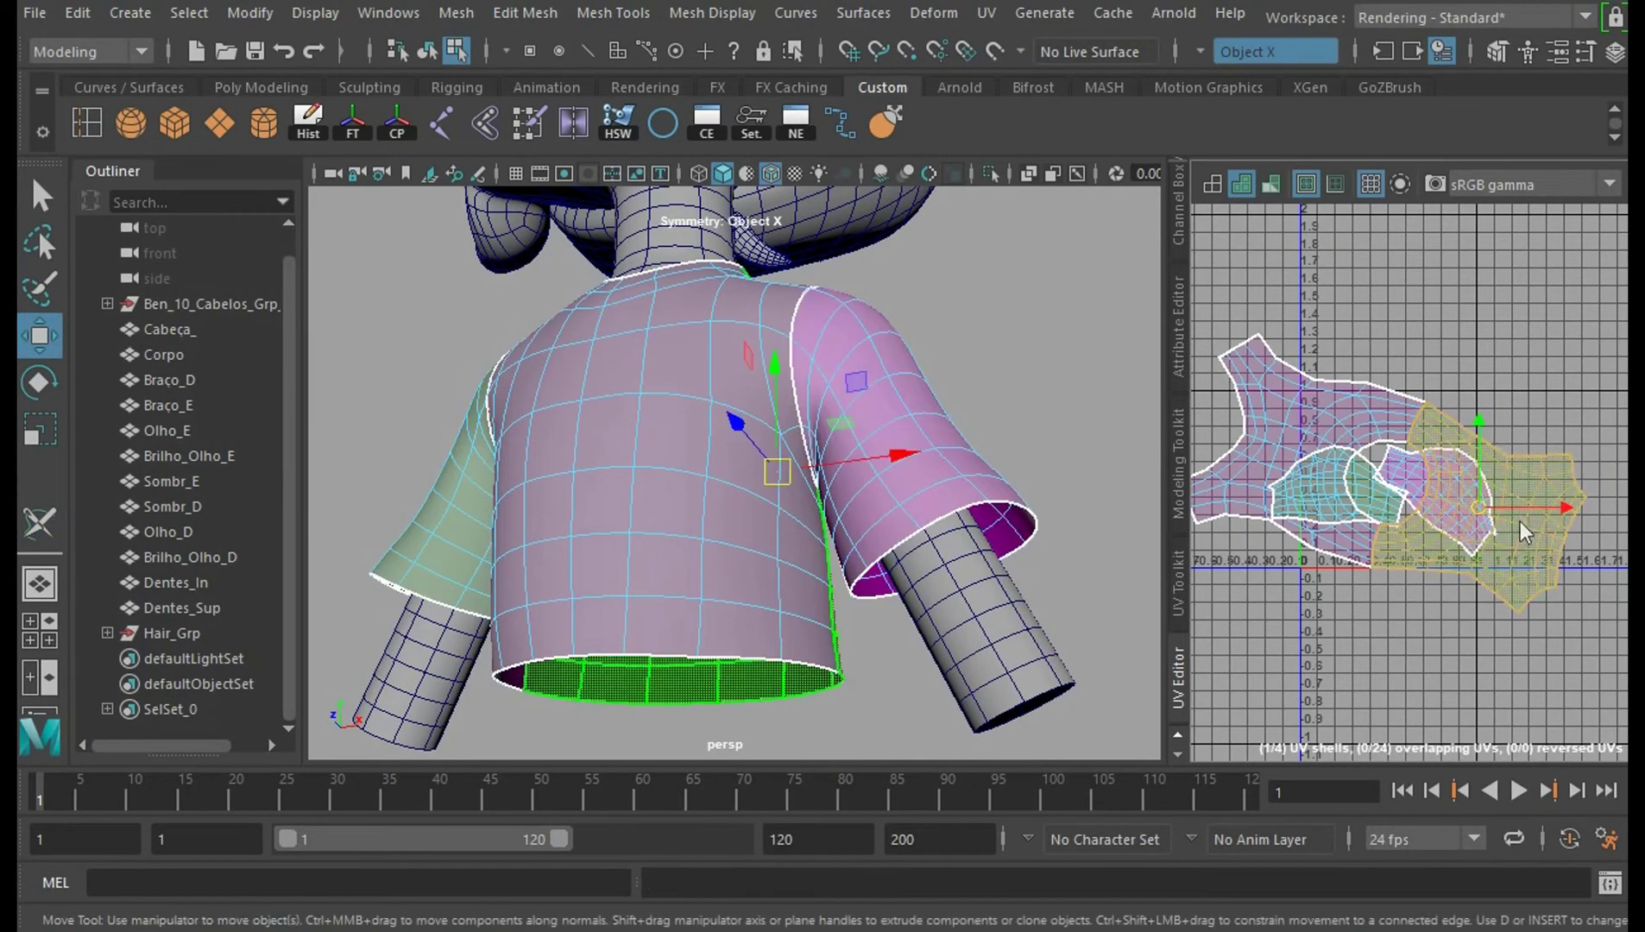
{"action": "left_click", "coordinate": [1358, 415], "text": "shift"}
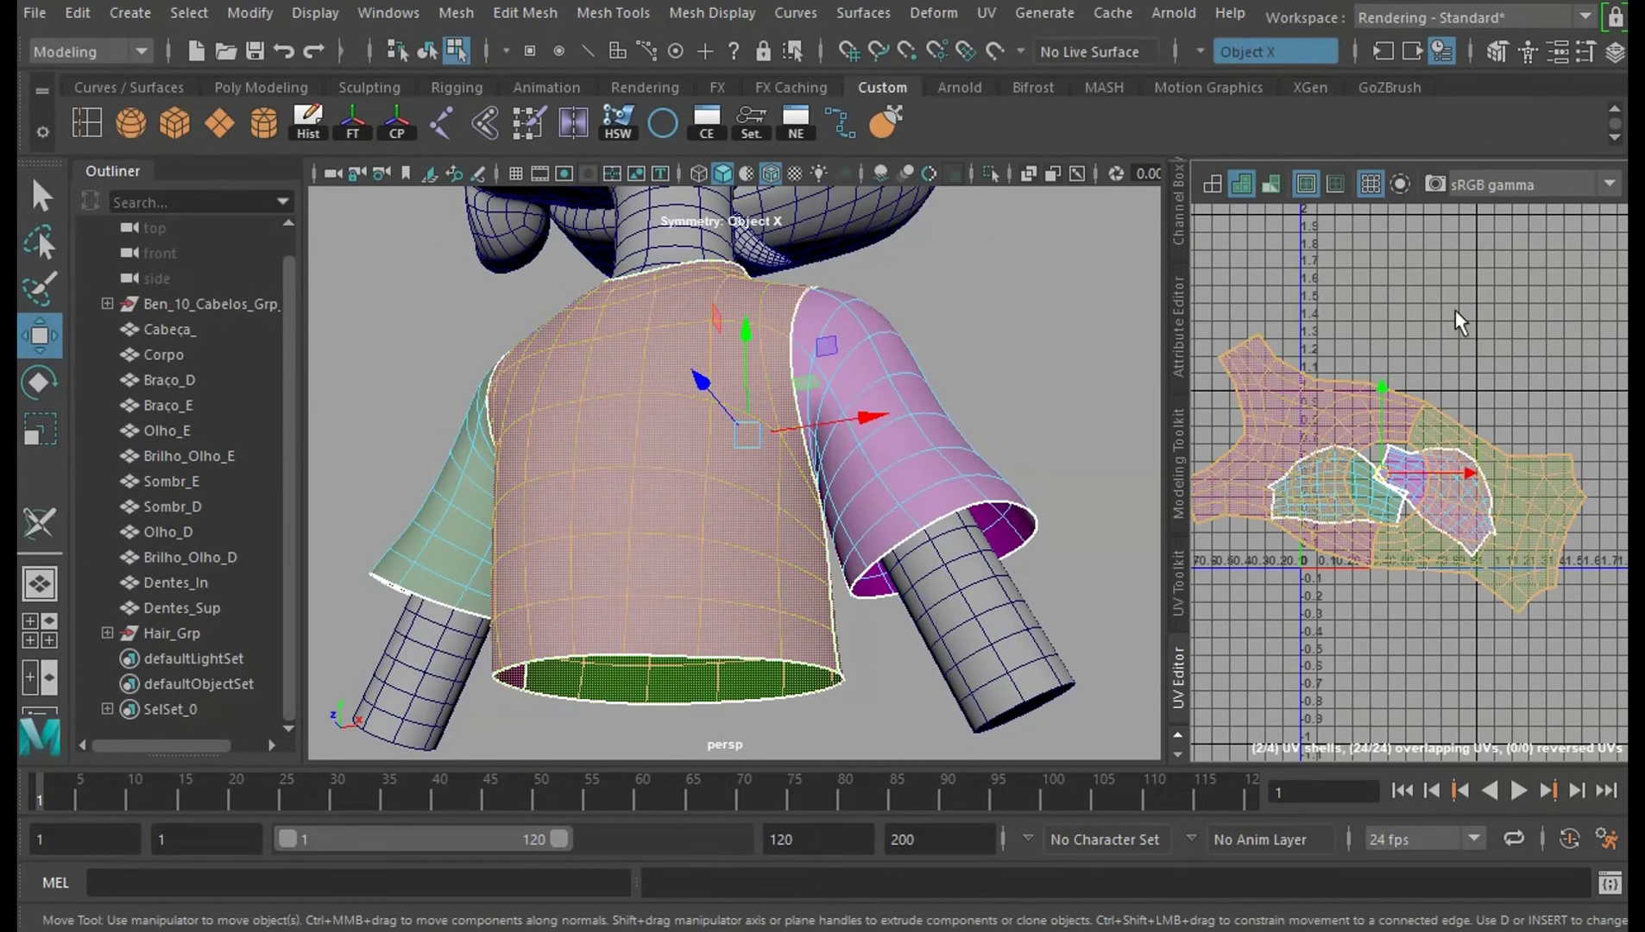
{"action": "left_click", "coordinate": [1175, 600]}
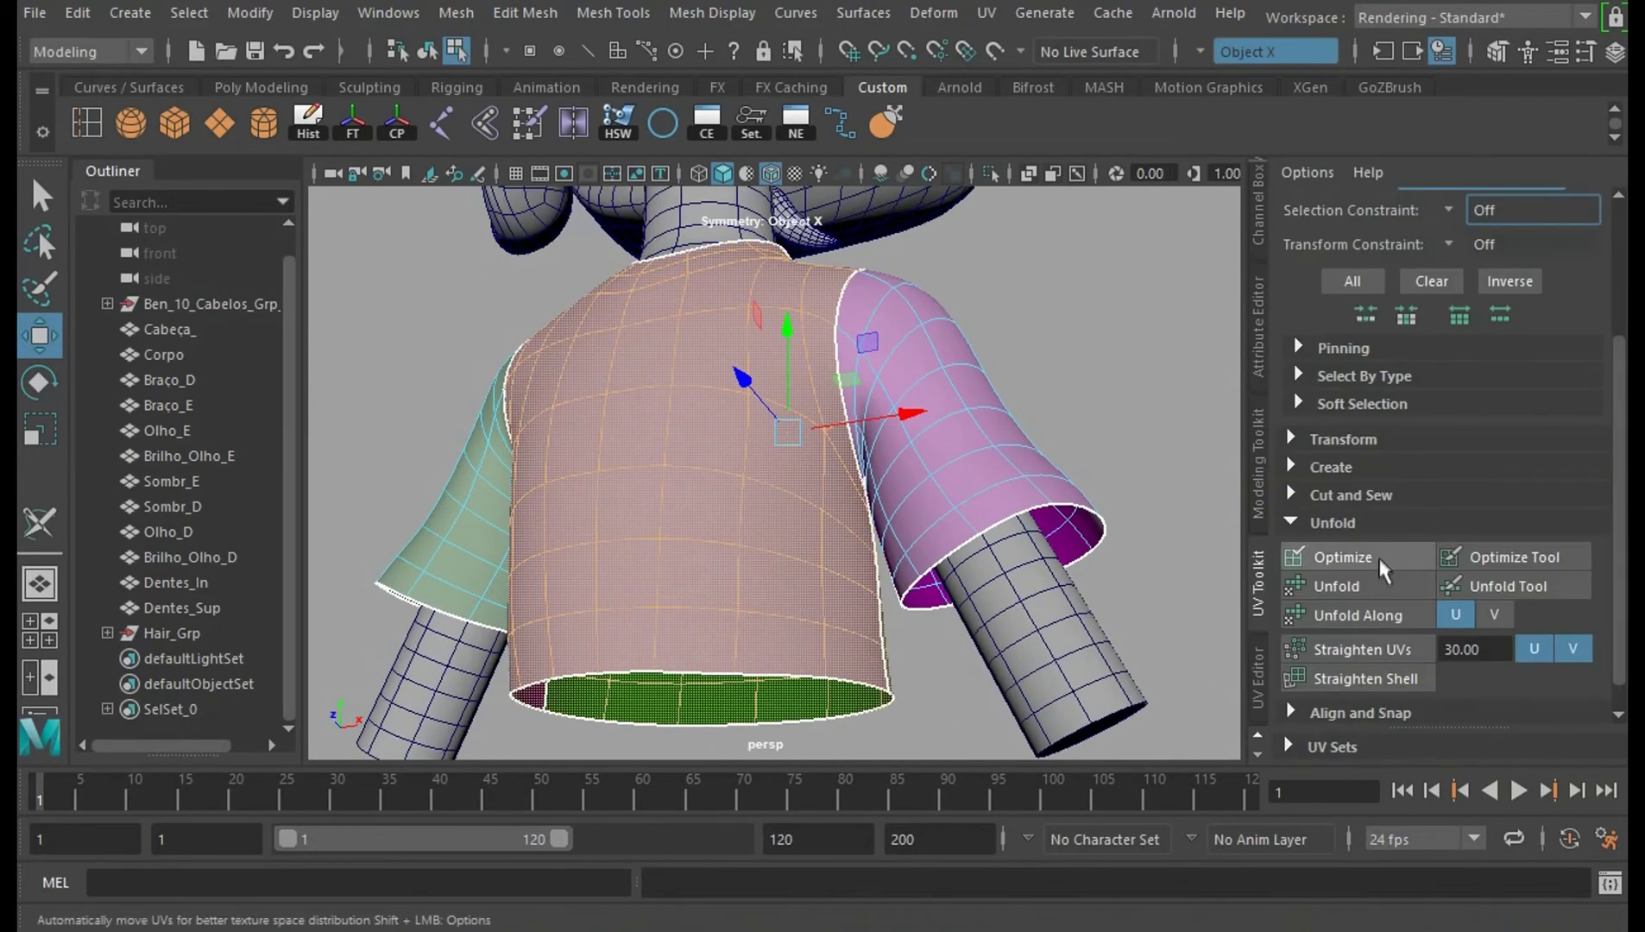
{"action": "left_click", "coordinate": [1380, 585]}
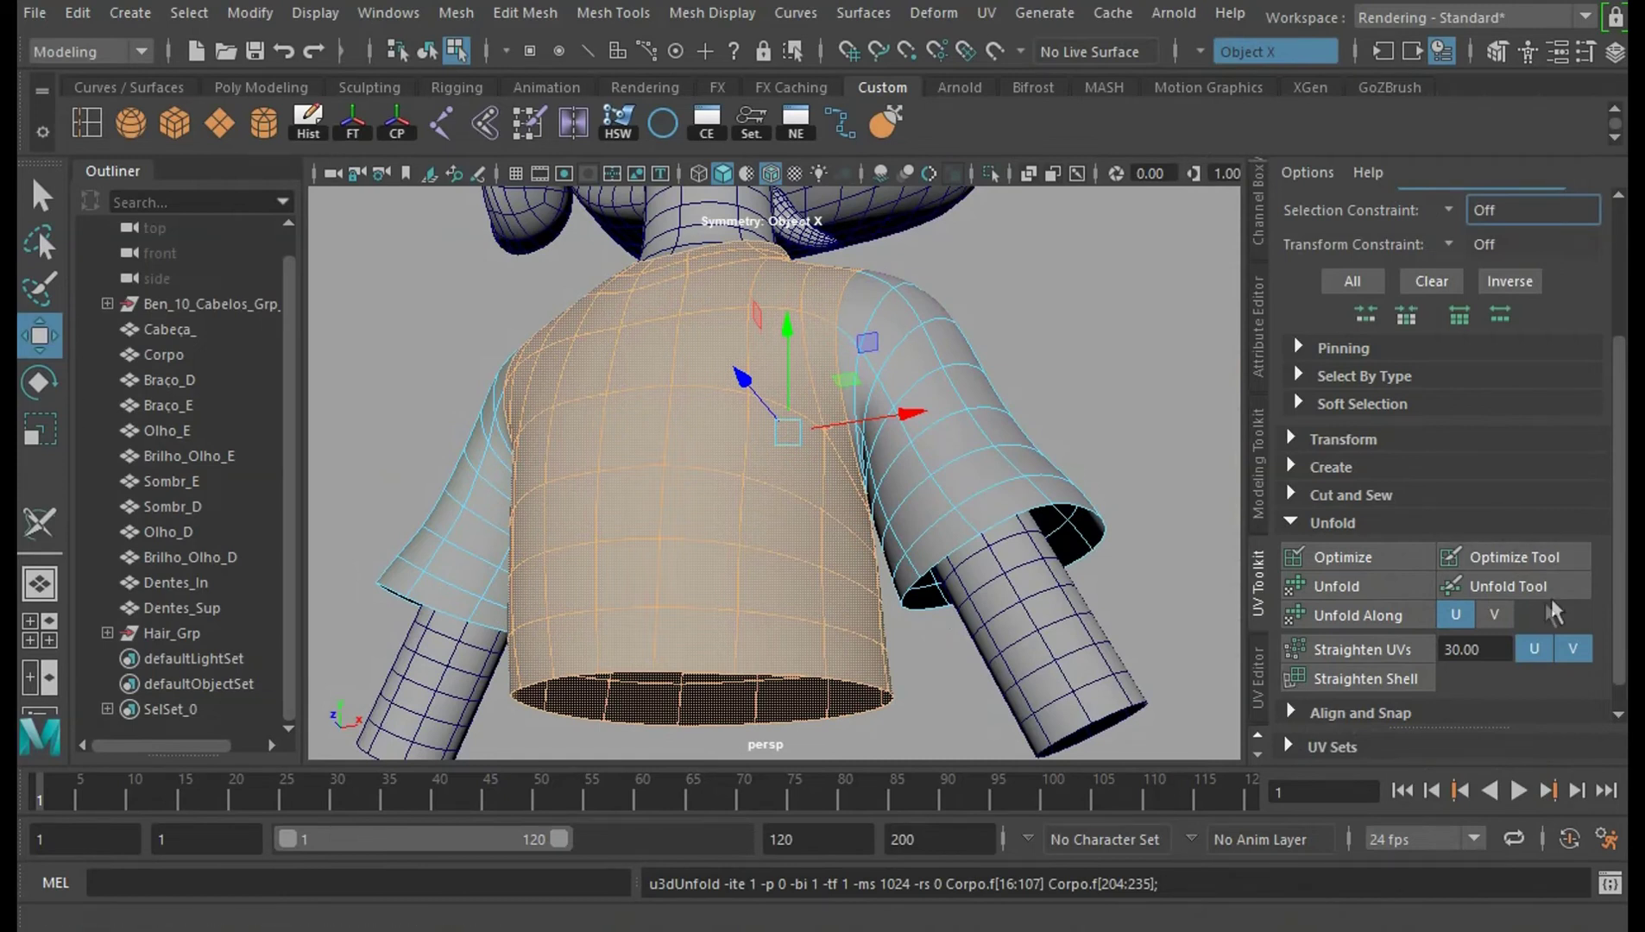
Return the shirt to object mode and inspect the separated front and back shells in the UV layout.
{"action": "right_click_drag", "start_coordinate": [935, 229], "coordinate": [1075, 197]}
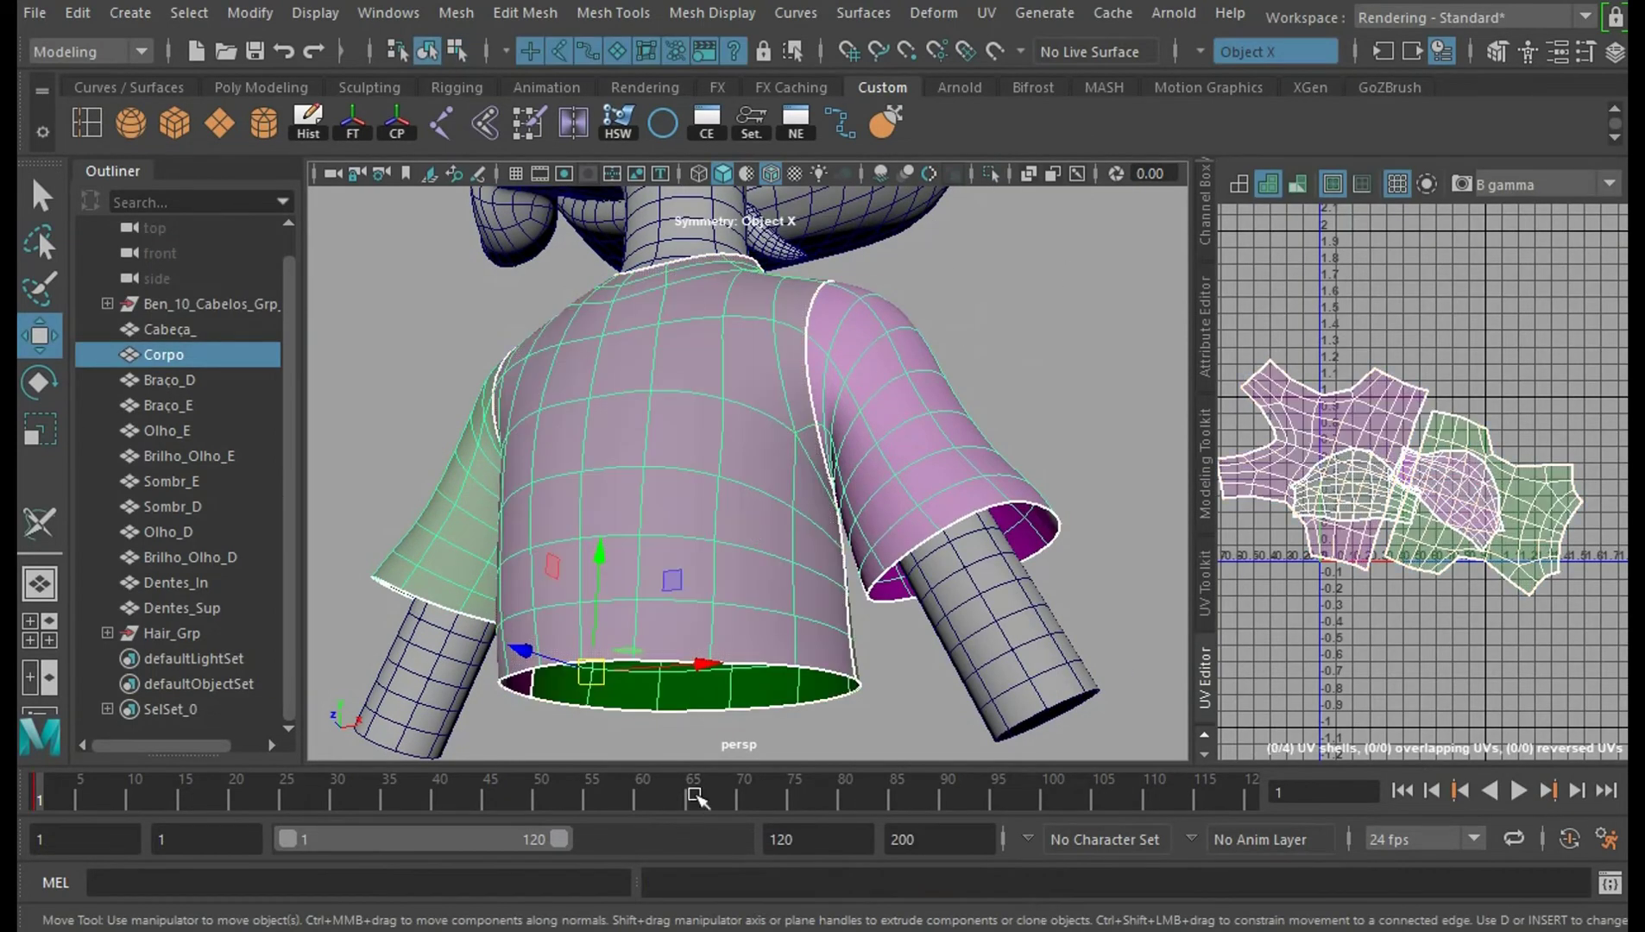
{"action": "scroll", "coordinate": [1526, 500], "scroll_direction": "down", "scroll_amount": 1}
{"action": "middle_click_drag", "start_coordinate": [1402, 416], "coordinate": [1396, 450], "text": "alt"}
{"action": "middle_click_drag", "start_coordinate": [1559, 468], "coordinate": [1473, 455], "text": "alt"}
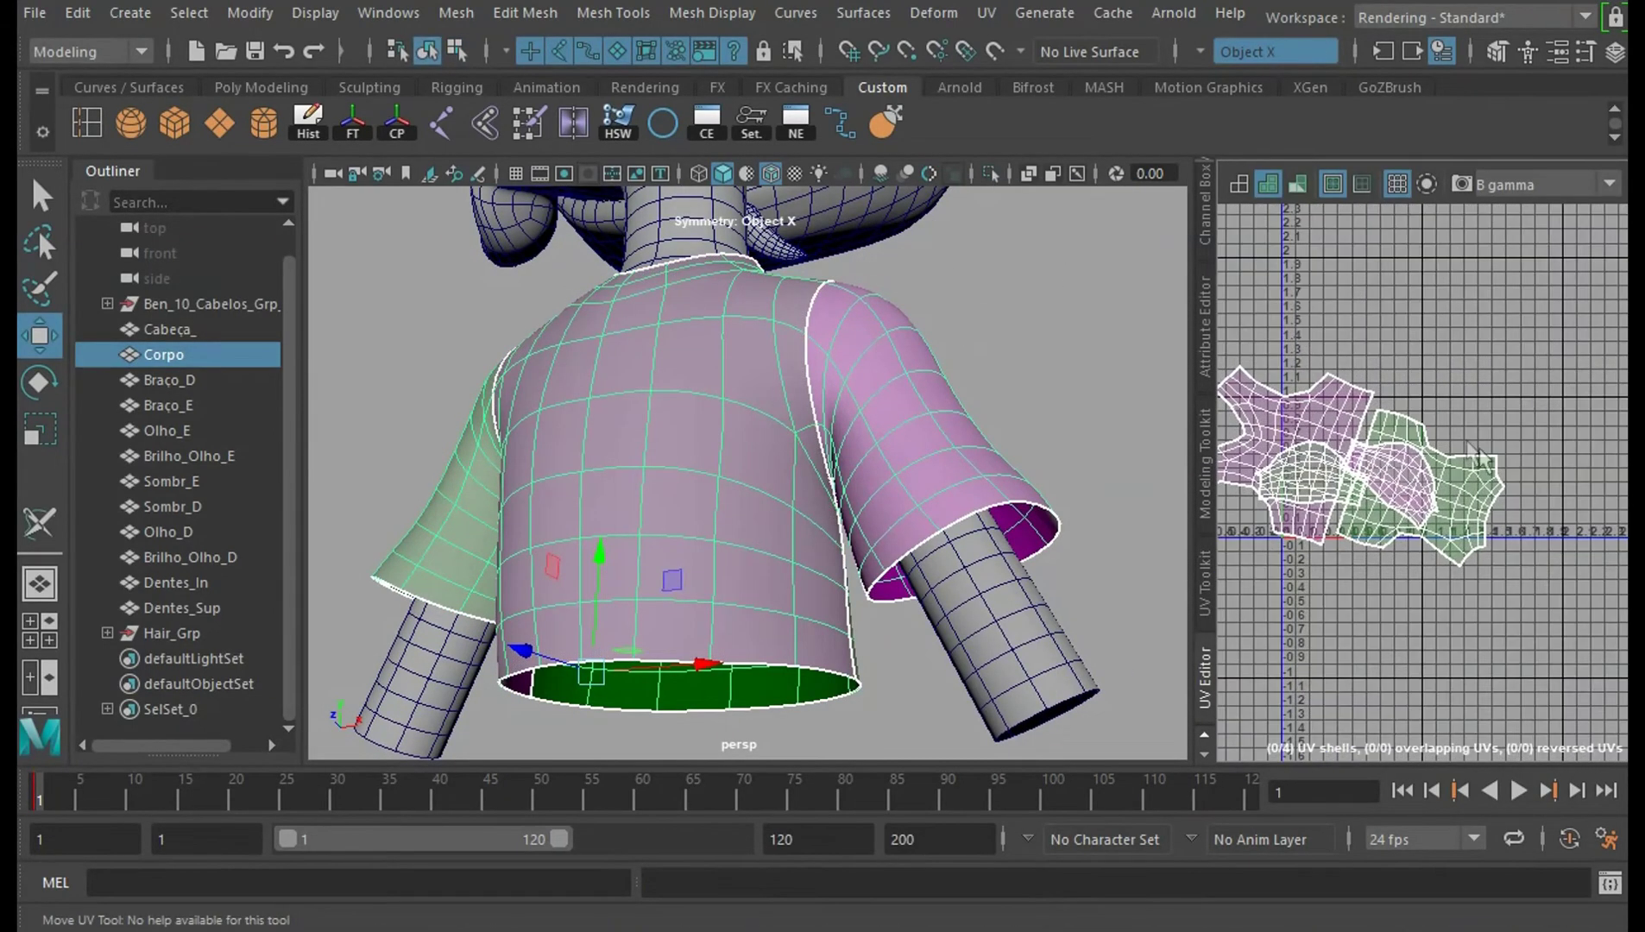
Select the back torso UV shell and rotate it upright, with its hem horizontal, enlarging the UV view for the adjustment.
{"action": "right_click", "coordinate": [1458, 467]}
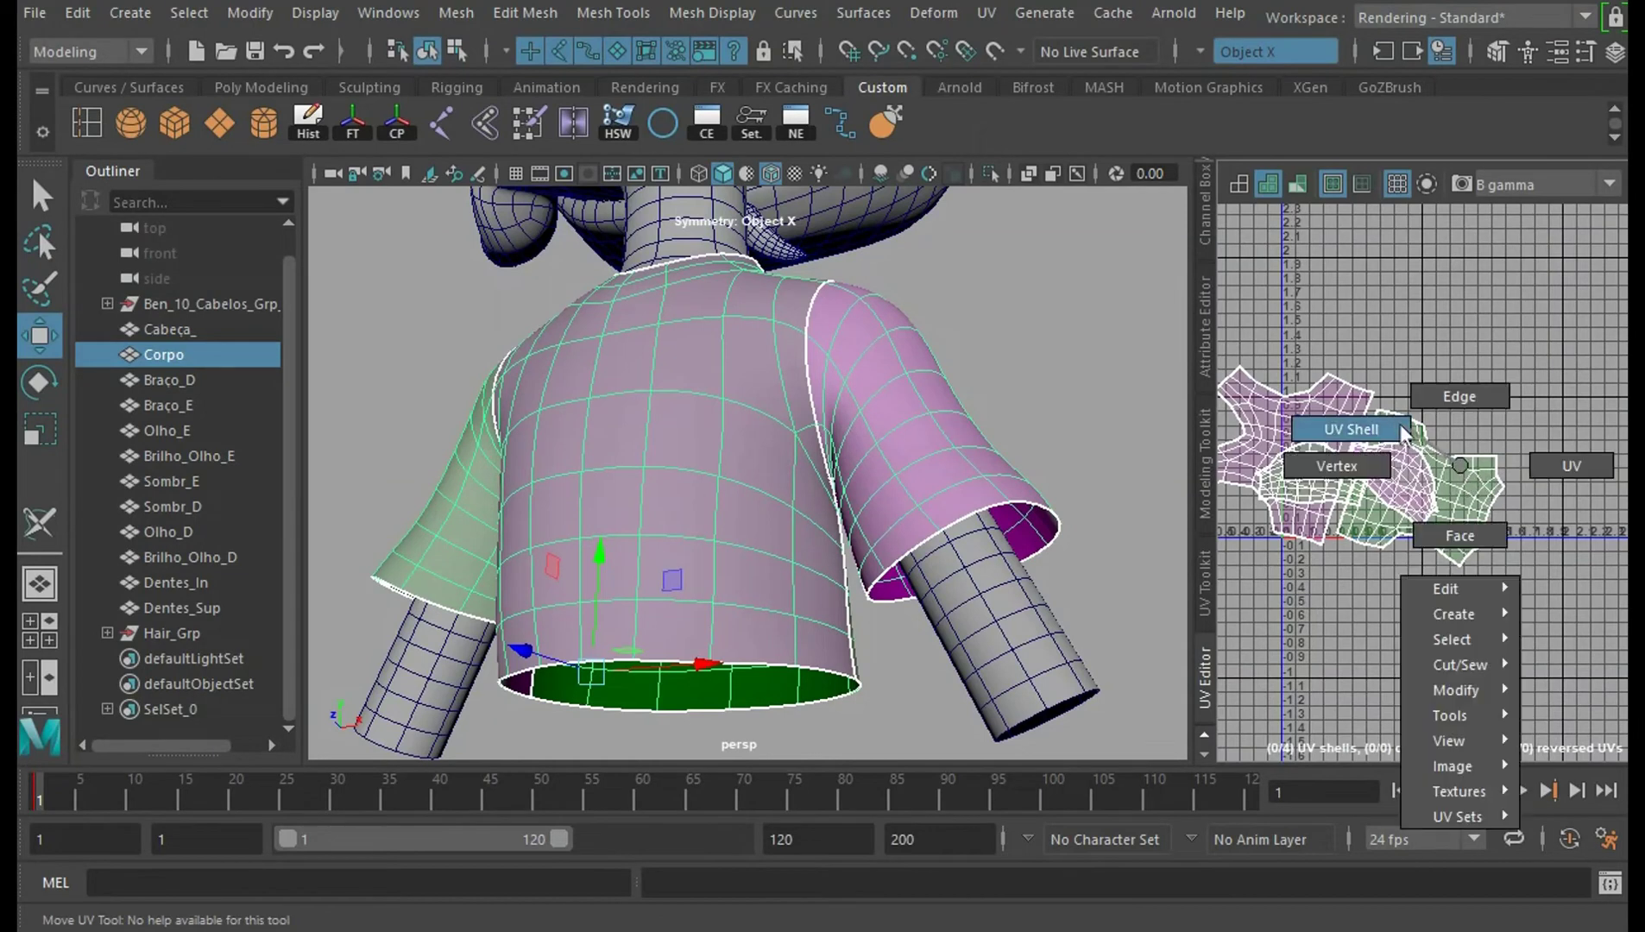
{"action": "left_click", "coordinate": [1351, 429]}
{"action": "left_click", "coordinate": [1503, 505]}
{"action": "key", "text": "e"}
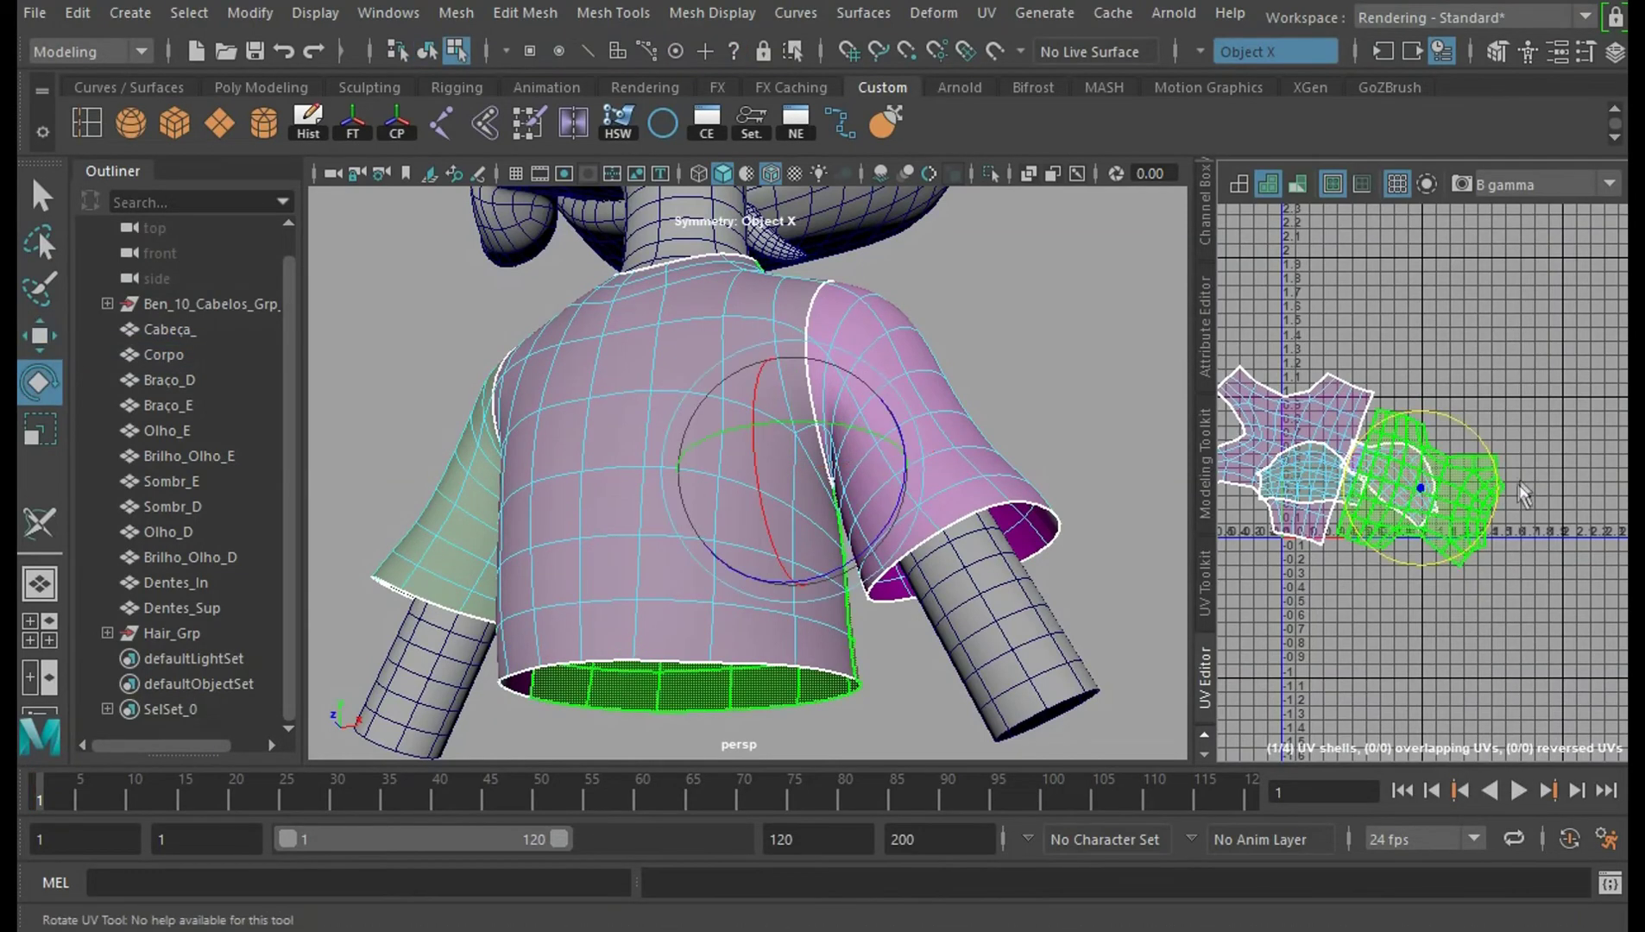
{"action": "left_click_drag", "start_coordinate": [1369, 418], "coordinate": [1355, 428]}
{"action": "middle_click_drag", "start_coordinate": [1550, 466], "coordinate": [1532, 427], "text": "alt"}
{"action": "left_click_drag", "start_coordinate": [1194, 431], "coordinate": [1004, 431]}
{"action": "scroll", "coordinate": [1329, 414], "scroll_direction": "up", "scroll_amount": 3}
{"action": "left_click_drag", "start_coordinate": [1462, 490], "coordinate": [1449, 477]}
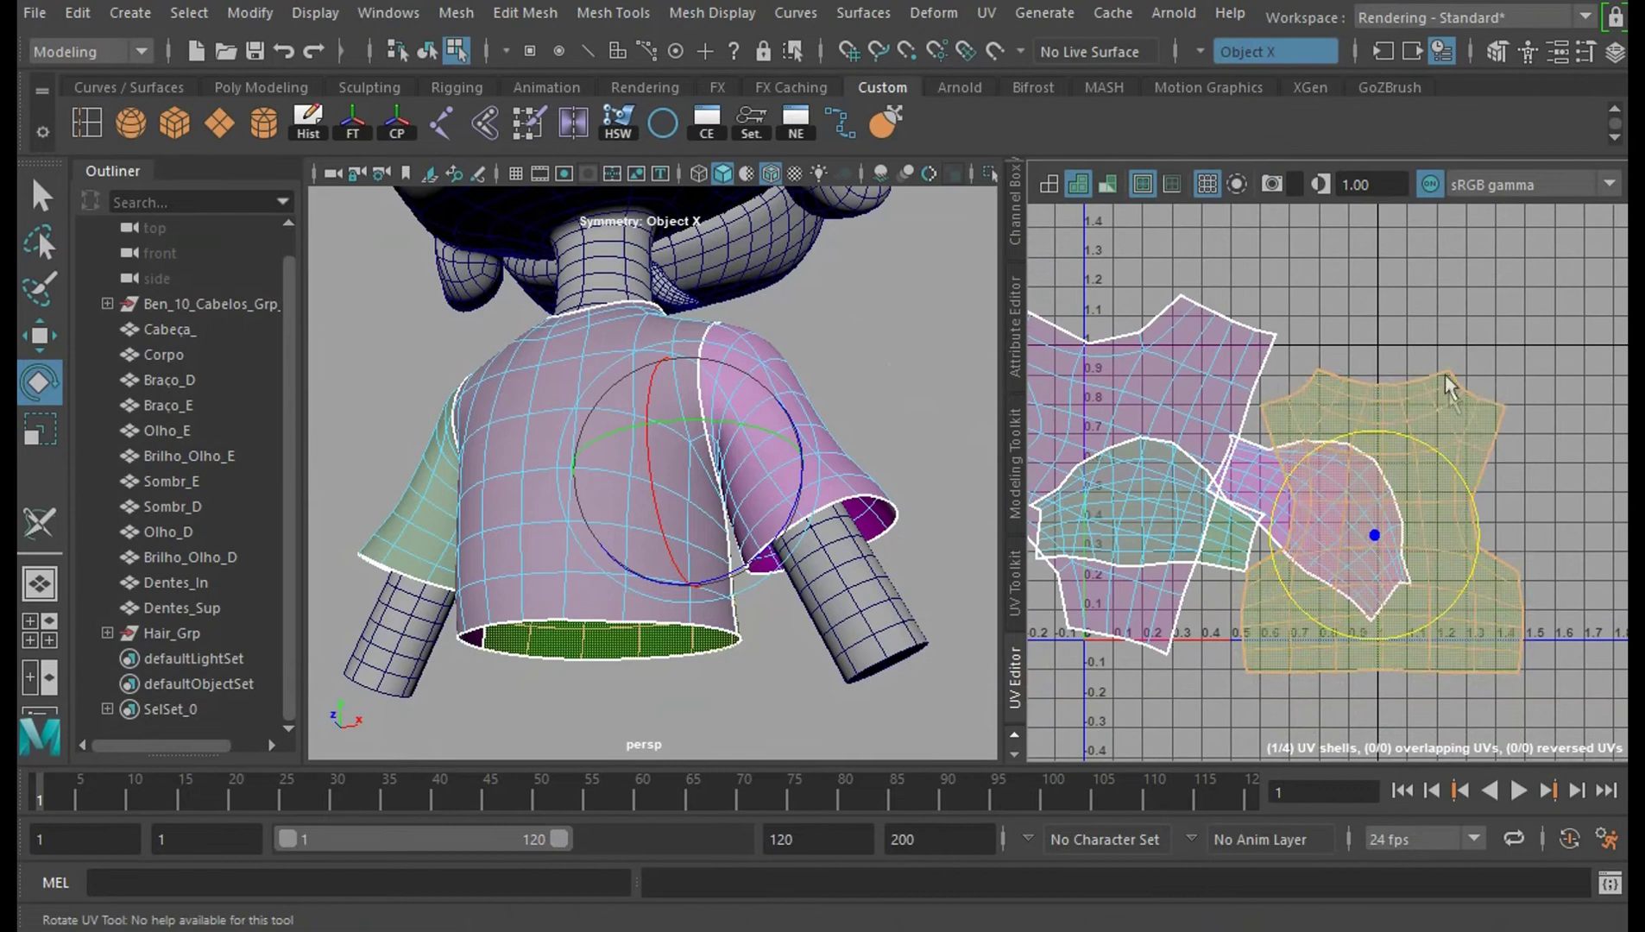
Rotate the V-necked front torso UV shell upright and move it clear of the back shell, with its hem slightly lower.
{"action": "left_click", "coordinate": [1515, 434]}
{"action": "left_click", "coordinate": [1219, 394]}
{"action": "middle_click_drag", "start_coordinate": [1359, 399], "coordinate": [1458, 413], "text": "alt"}
{"action": "left_click_drag", "start_coordinate": [1299, 426], "coordinate": [1274, 544]}
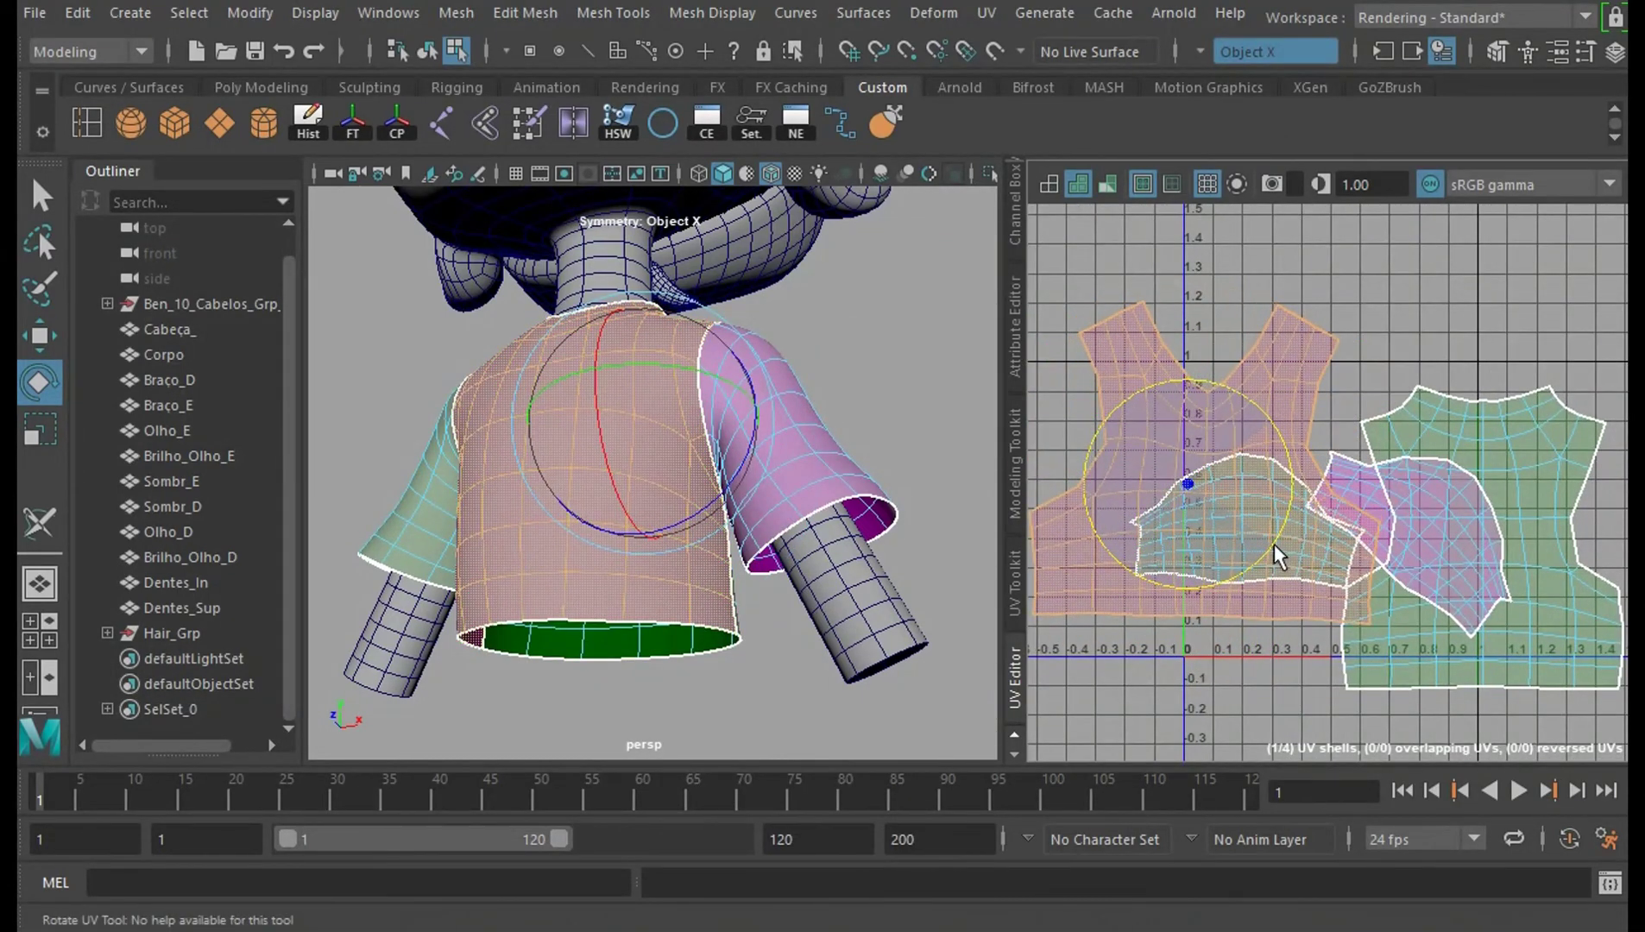
{"action": "right_click_drag", "start_coordinate": [1448, 380], "coordinate": [1386, 285], "text": "alt"}
{"action": "key", "text": "w"}
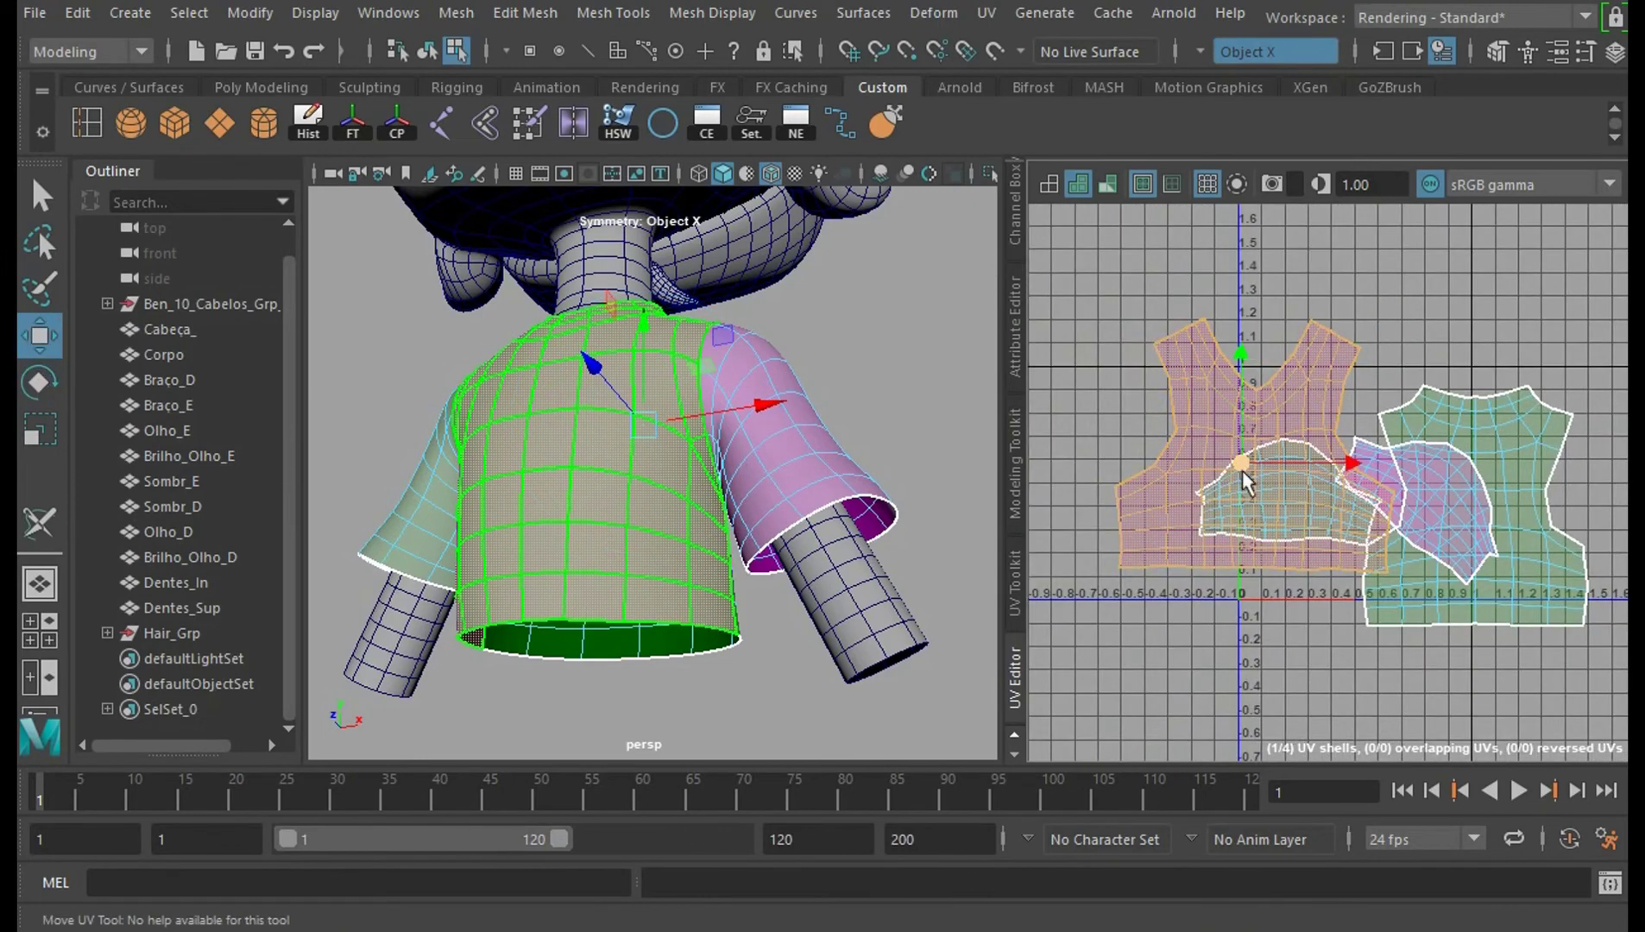
{"action": "left_click_drag", "start_coordinate": [1241, 471], "coordinate": [1173, 547]}
Select both sleeve UV shells and move them below the front torso shell.
{"action": "left_click", "coordinate": [1313, 511]}
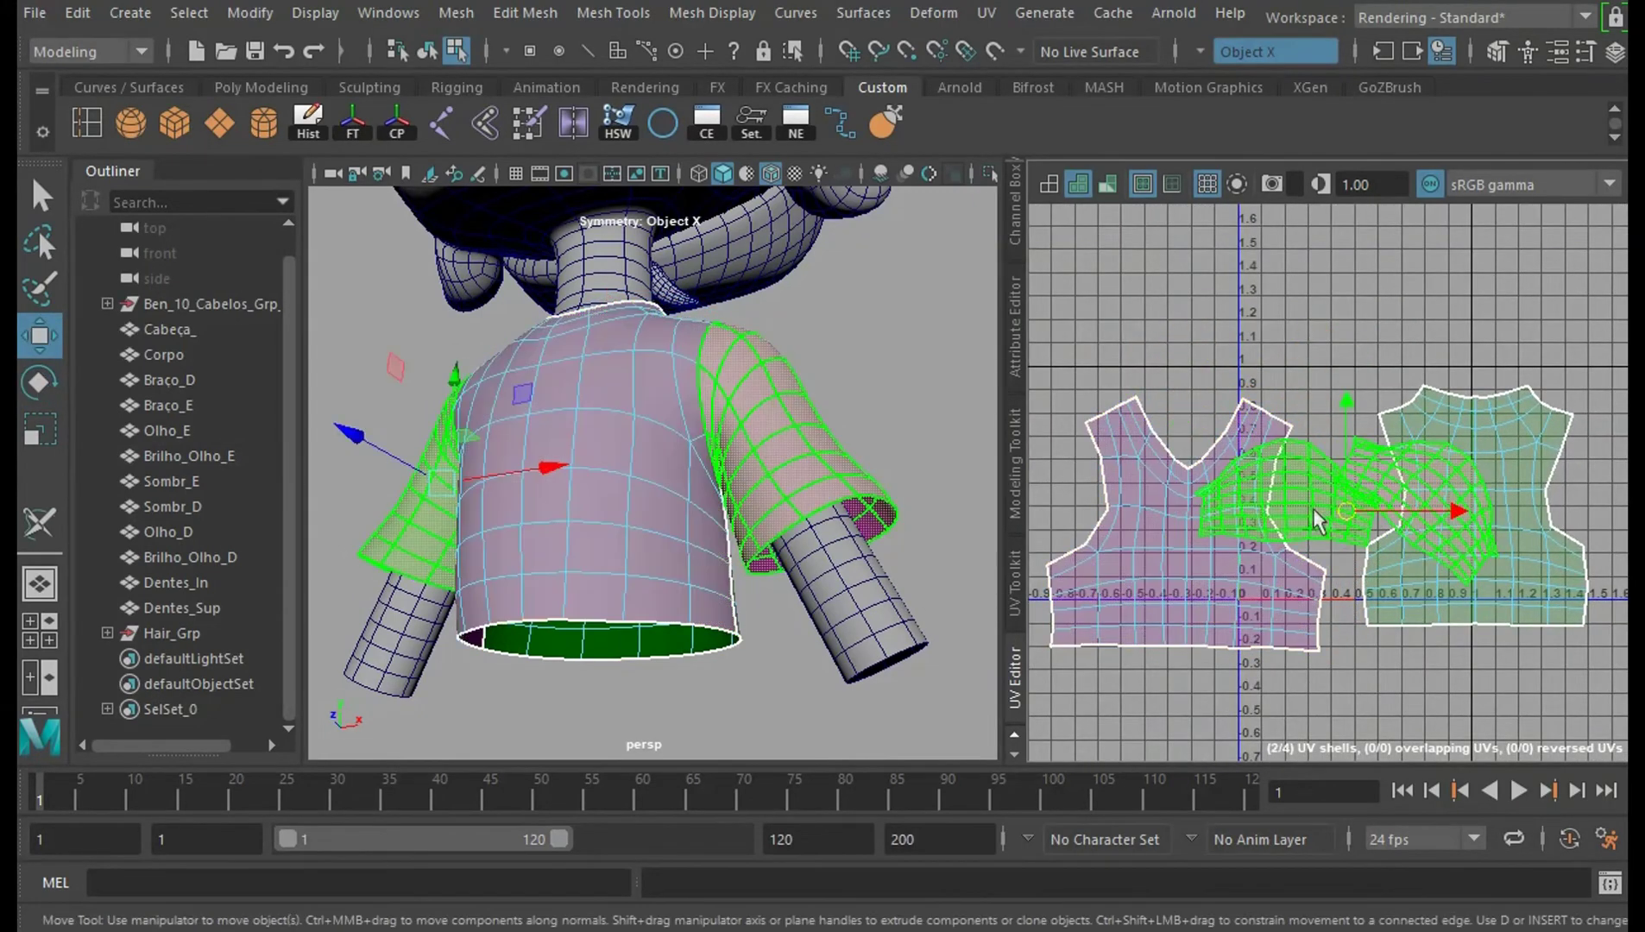
{"action": "left_click_drag", "start_coordinate": [1348, 513], "coordinate": [1207, 720]}
{"action": "middle_click_drag", "start_coordinate": [1422, 528], "coordinate": [1386, 345], "text": "alt"}
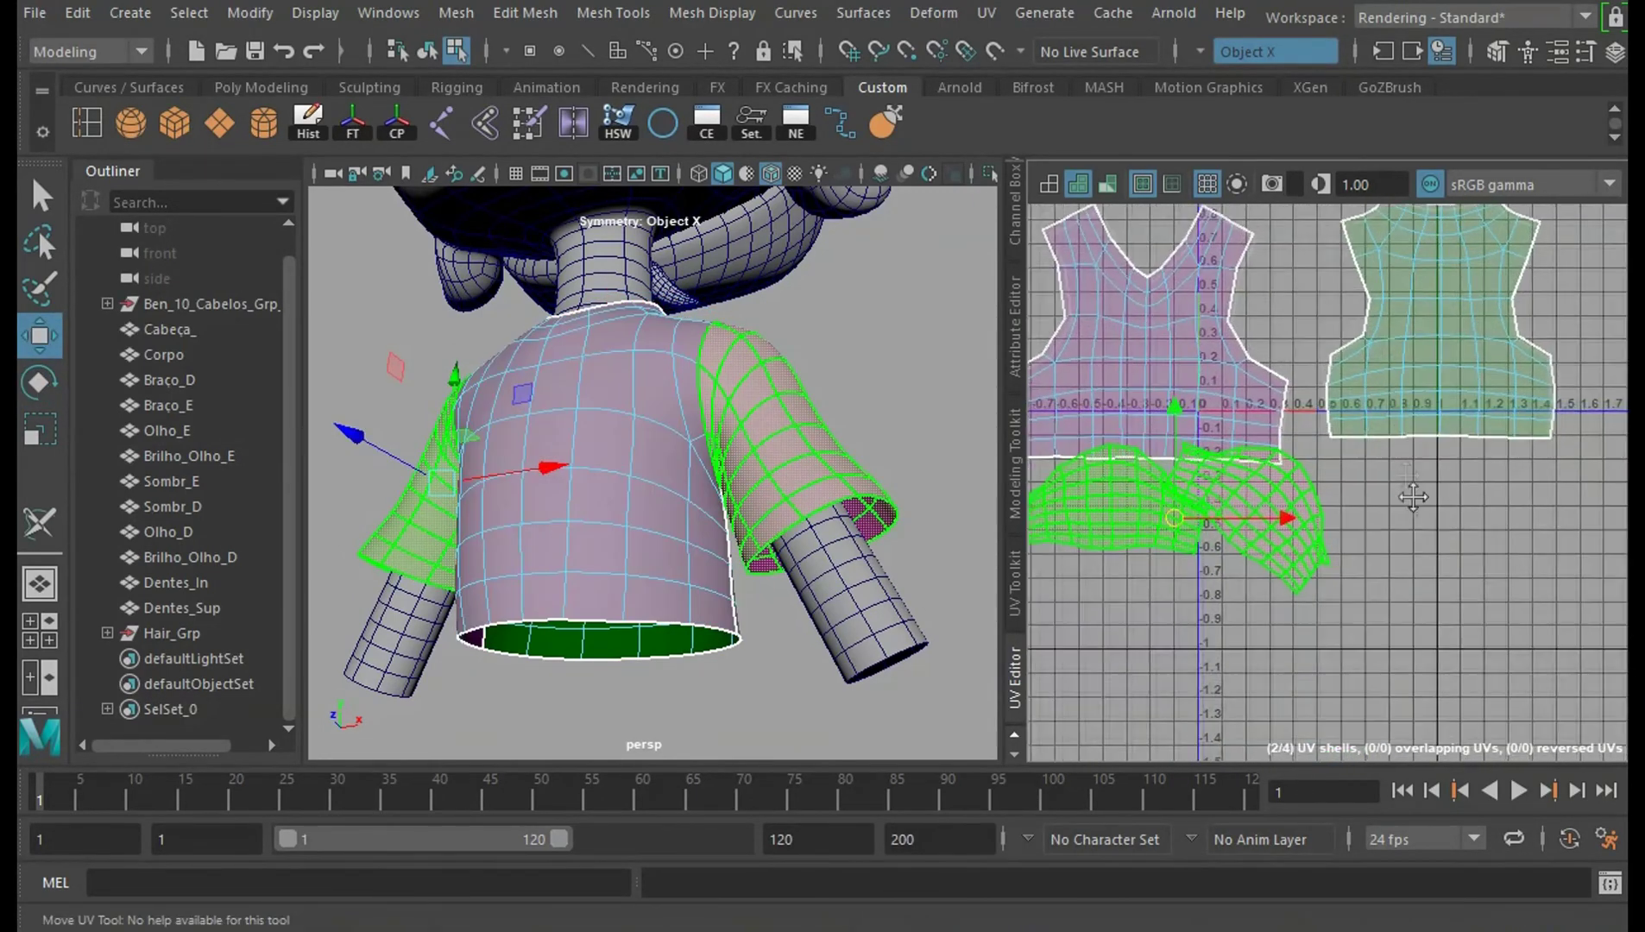
Turn symmetry off so that each shirt sleeve UV shell can be selected on its own.
{"action": "right_click_drag", "start_coordinate": [1412, 497], "coordinate": [1430, 504], "text": "alt"}
{"action": "left_click", "coordinate": [1406, 513]}
{"action": "left_click", "coordinate": [1308, 535]}
{"action": "middle_click_drag", "start_coordinate": [1393, 413], "coordinate": [1467, 380], "text": "alt"}
{"action": "right_click_drag", "start_coordinate": [1408, 409], "coordinate": [1387, 531], "text": "alt"}
{"action": "middle_click_drag", "start_coordinate": [1386, 530], "coordinate": [1442, 492], "text": "alt"}
{"action": "left_click", "coordinate": [1454, 532]}
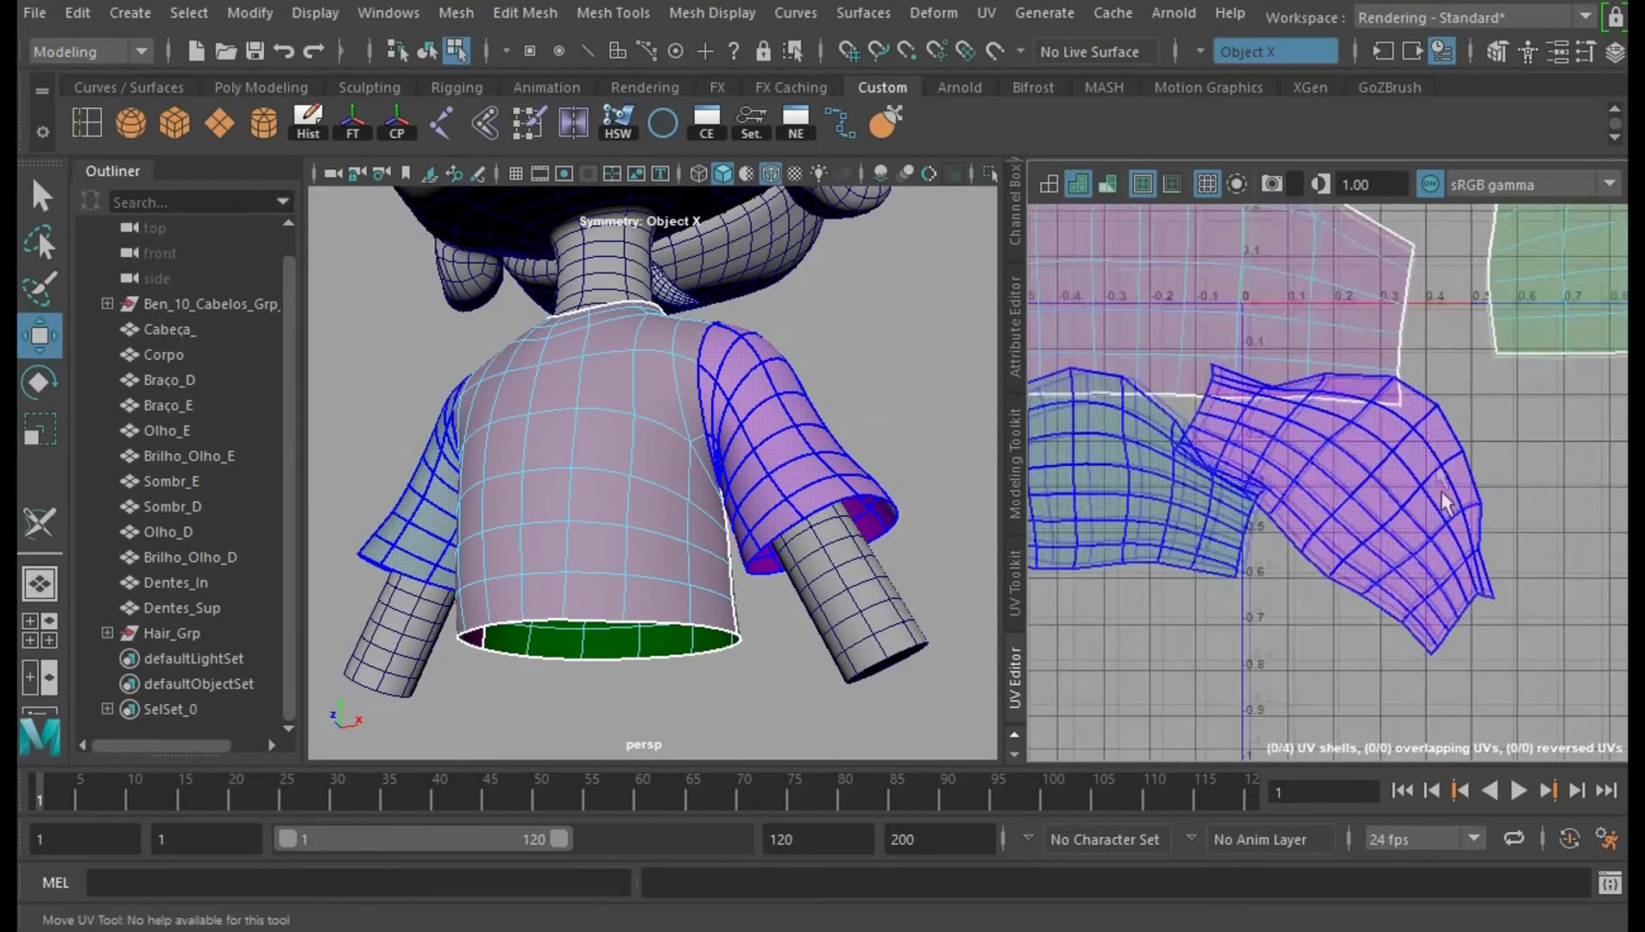
{"action": "right_click_drag", "start_coordinate": [1442, 492], "coordinate": [1420, 556], "text": "alt"}
{"action": "left_click", "coordinate": [1419, 556]}
{"action": "left_click", "coordinate": [1264, 51]}
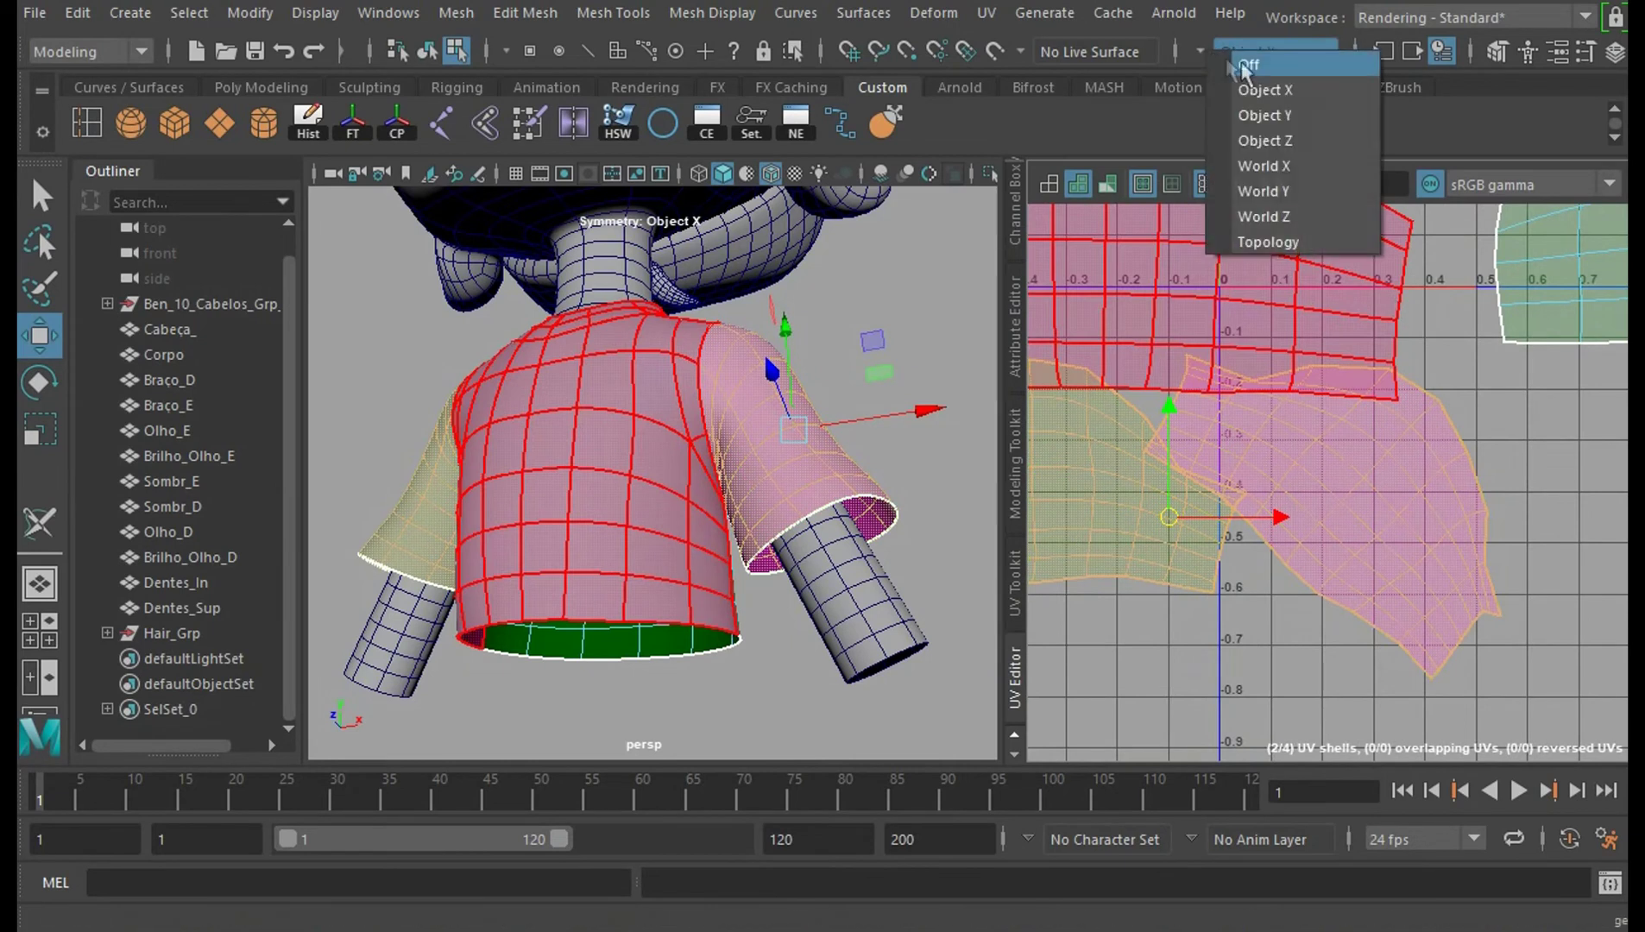
{"action": "left_click", "coordinate": [1290, 65]}
Move the tilted sleeve UV shell below the back torso shell and rotate it until its cuff edge is roughly horizontal.
{"action": "left_click", "coordinate": [1304, 646]}
{"action": "left_click", "coordinate": [1426, 605]}
{"action": "middle_click_drag", "start_coordinate": [1426, 605], "coordinate": [1283, 643], "text": "alt"}
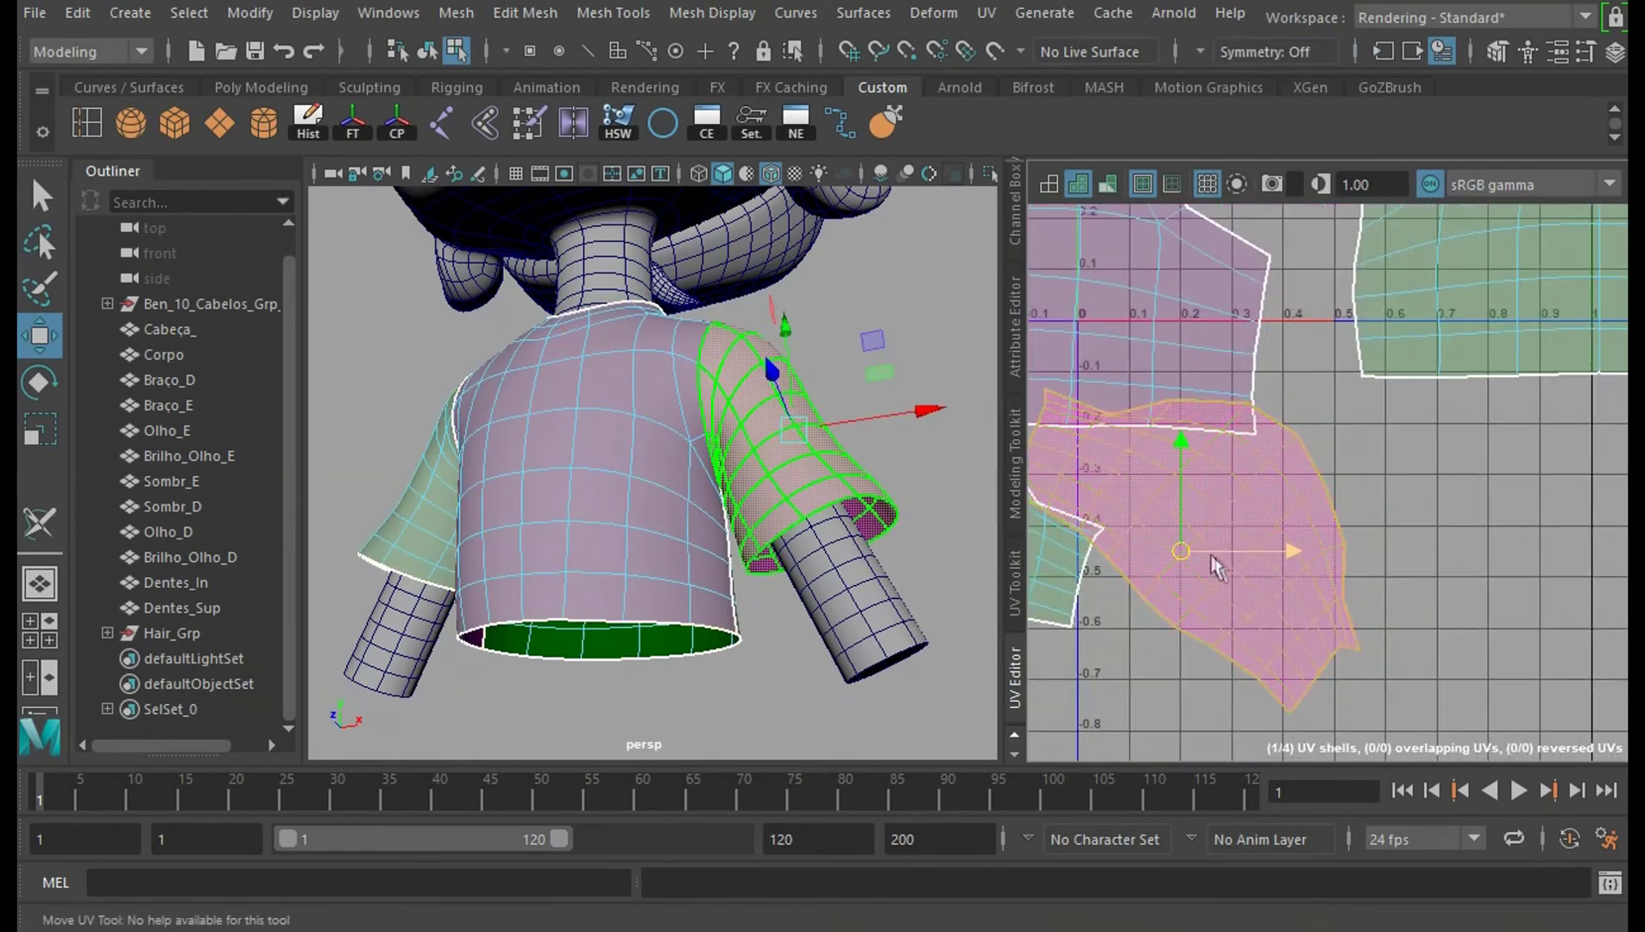
{"action": "left_click_drag", "start_coordinate": [1212, 565], "coordinate": [1567, 601]}
{"action": "right_click_drag", "start_coordinate": [1471, 544], "coordinate": [1329, 401], "text": "alt"}
{"action": "middle_click_drag", "start_coordinate": [1305, 606], "coordinate": [1205, 606], "text": "alt"}
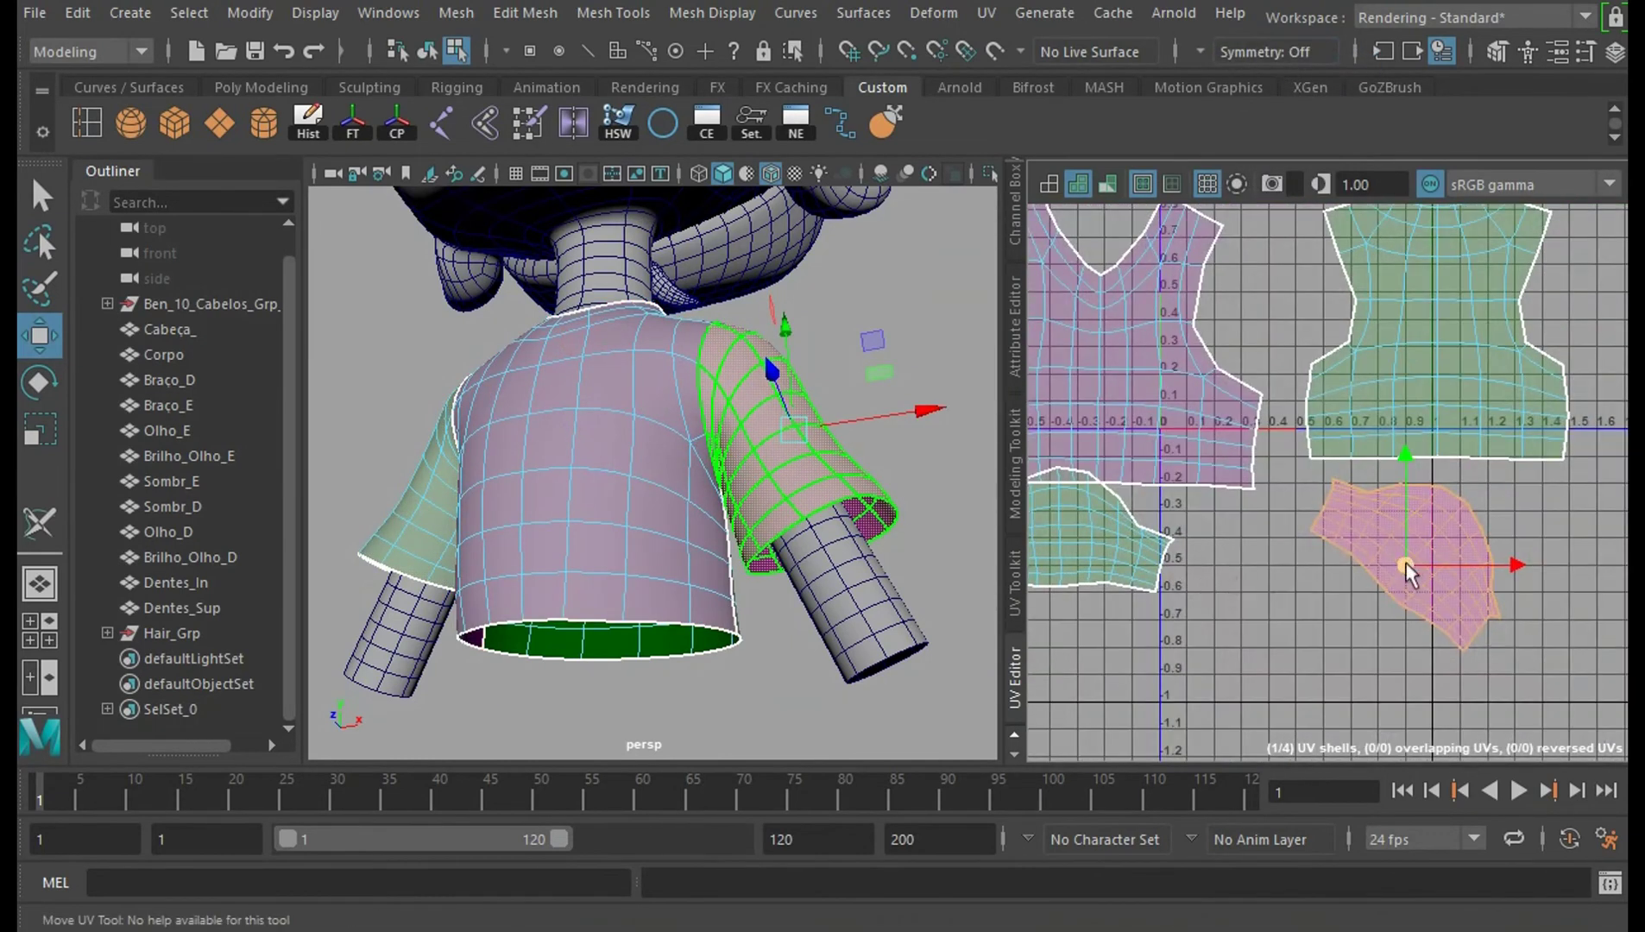
{"action": "left_click_drag", "start_coordinate": [1404, 570], "coordinate": [1431, 562]}
{"action": "key", "text": "e"}
{"action": "left_click_drag", "start_coordinate": [1541, 553], "coordinate": [1512, 498]}
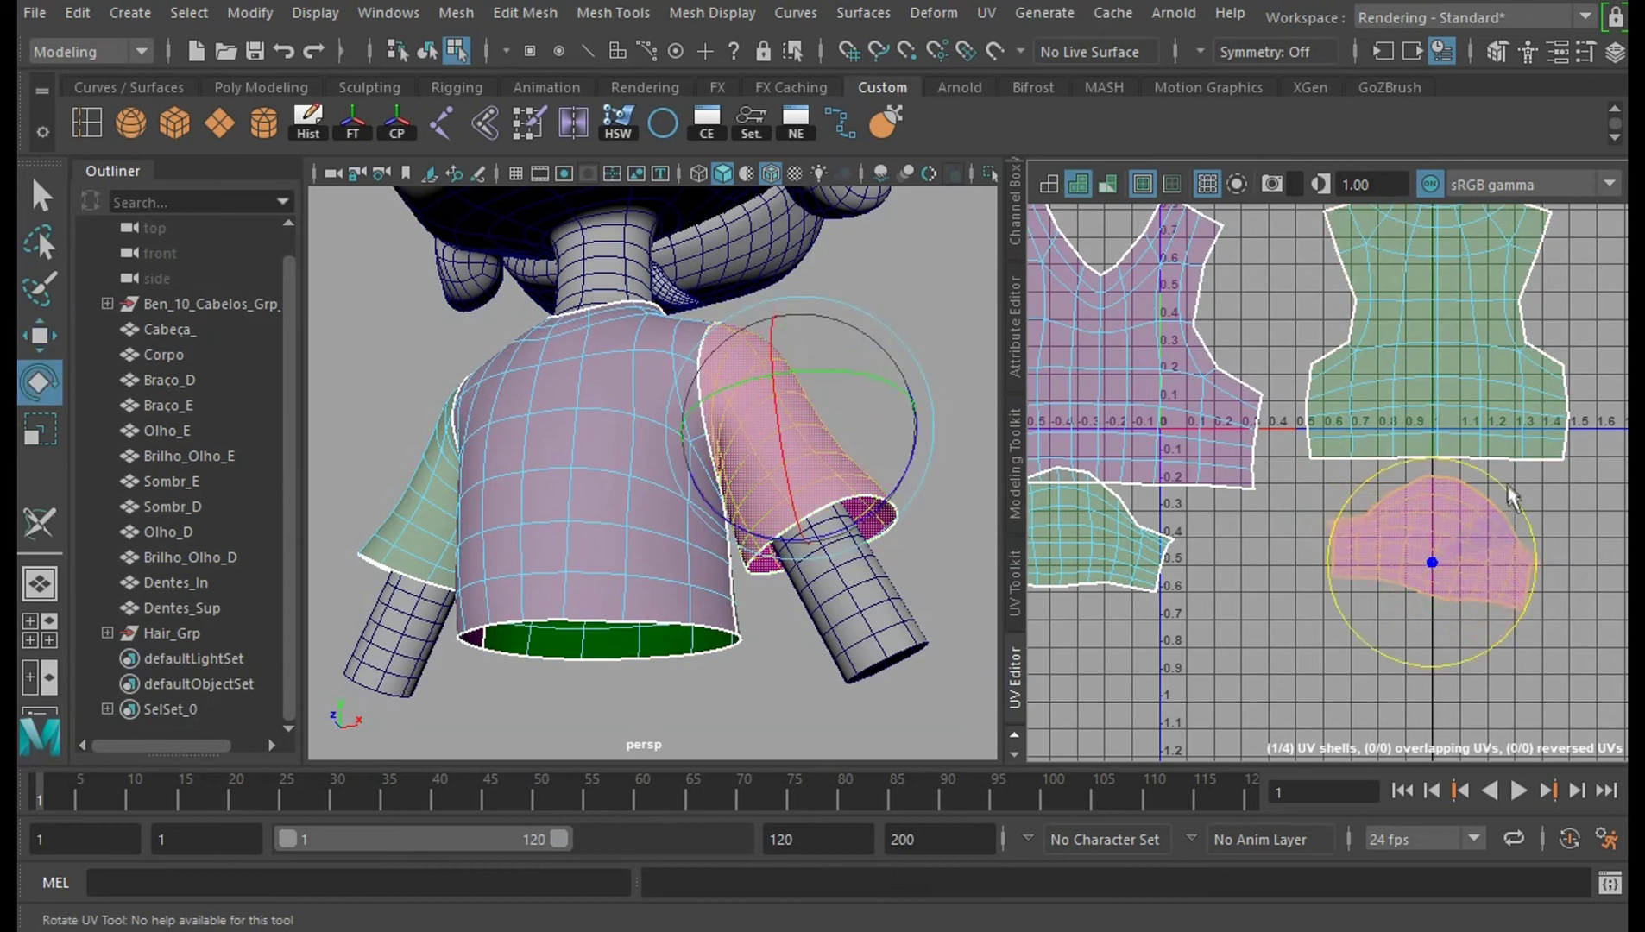
Lower the other sleeve UV shell until it clears the front torso shell's hem, deselect it and save the scene.
{"action": "middle_click_drag", "start_coordinate": [1208, 561], "coordinate": [1405, 515], "text": "alt"}
{"action": "left_click", "coordinate": [1316, 515]}
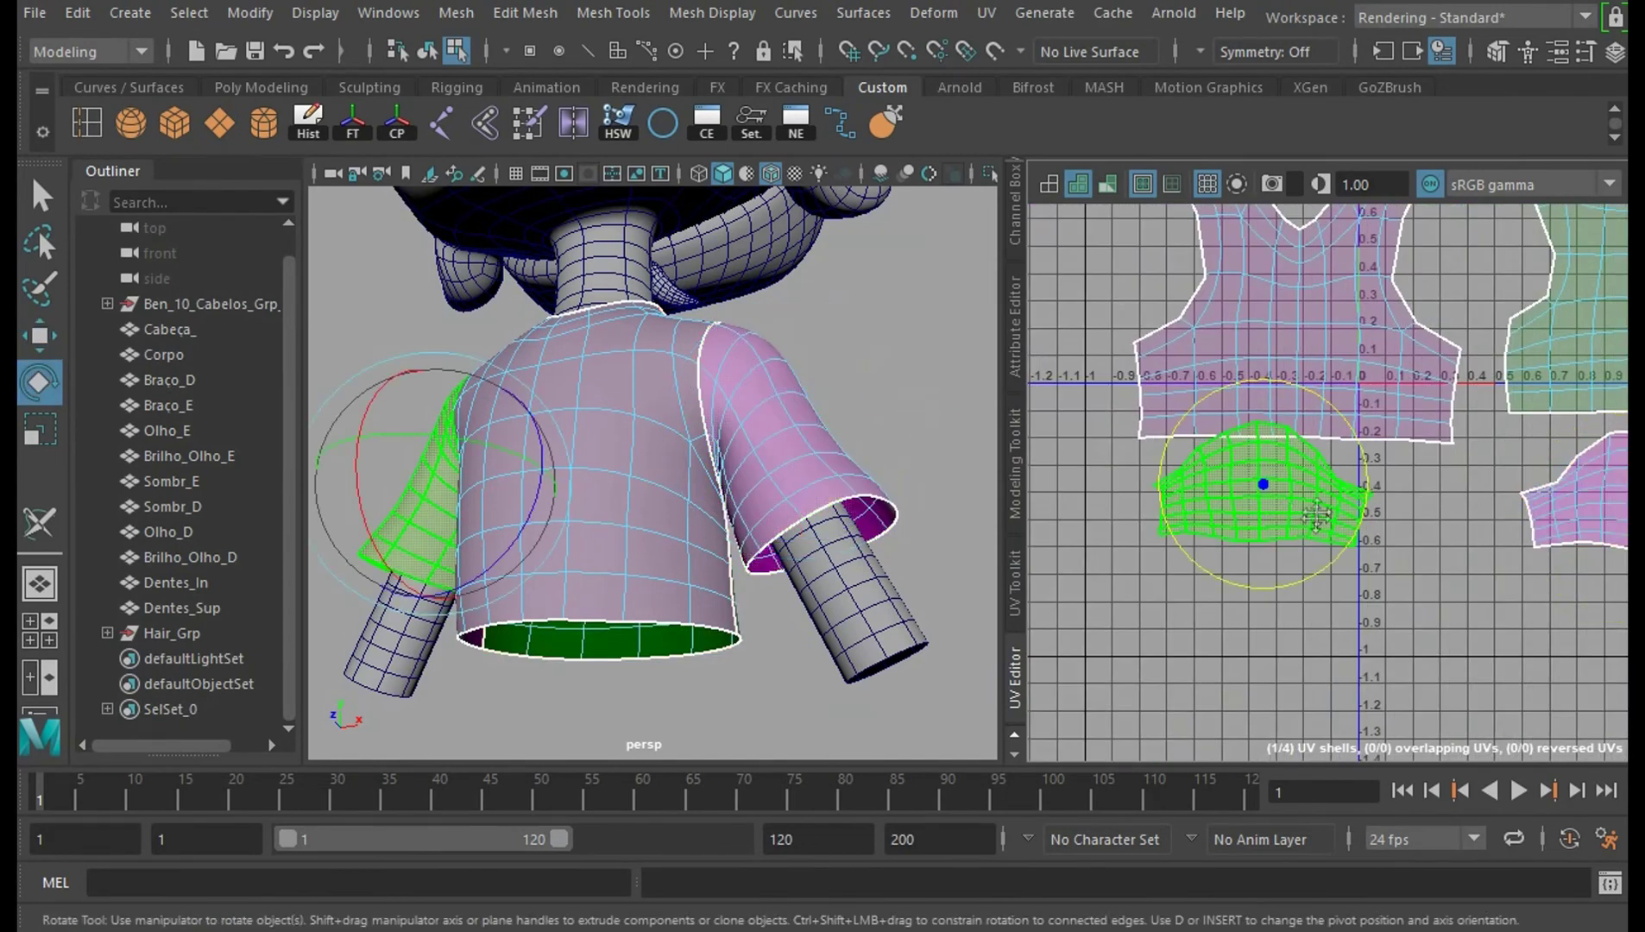
{"action": "key", "text": "w"}
{"action": "scroll", "coordinate": [1294, 553], "scroll_direction": "down", "scroll_amount": 3}
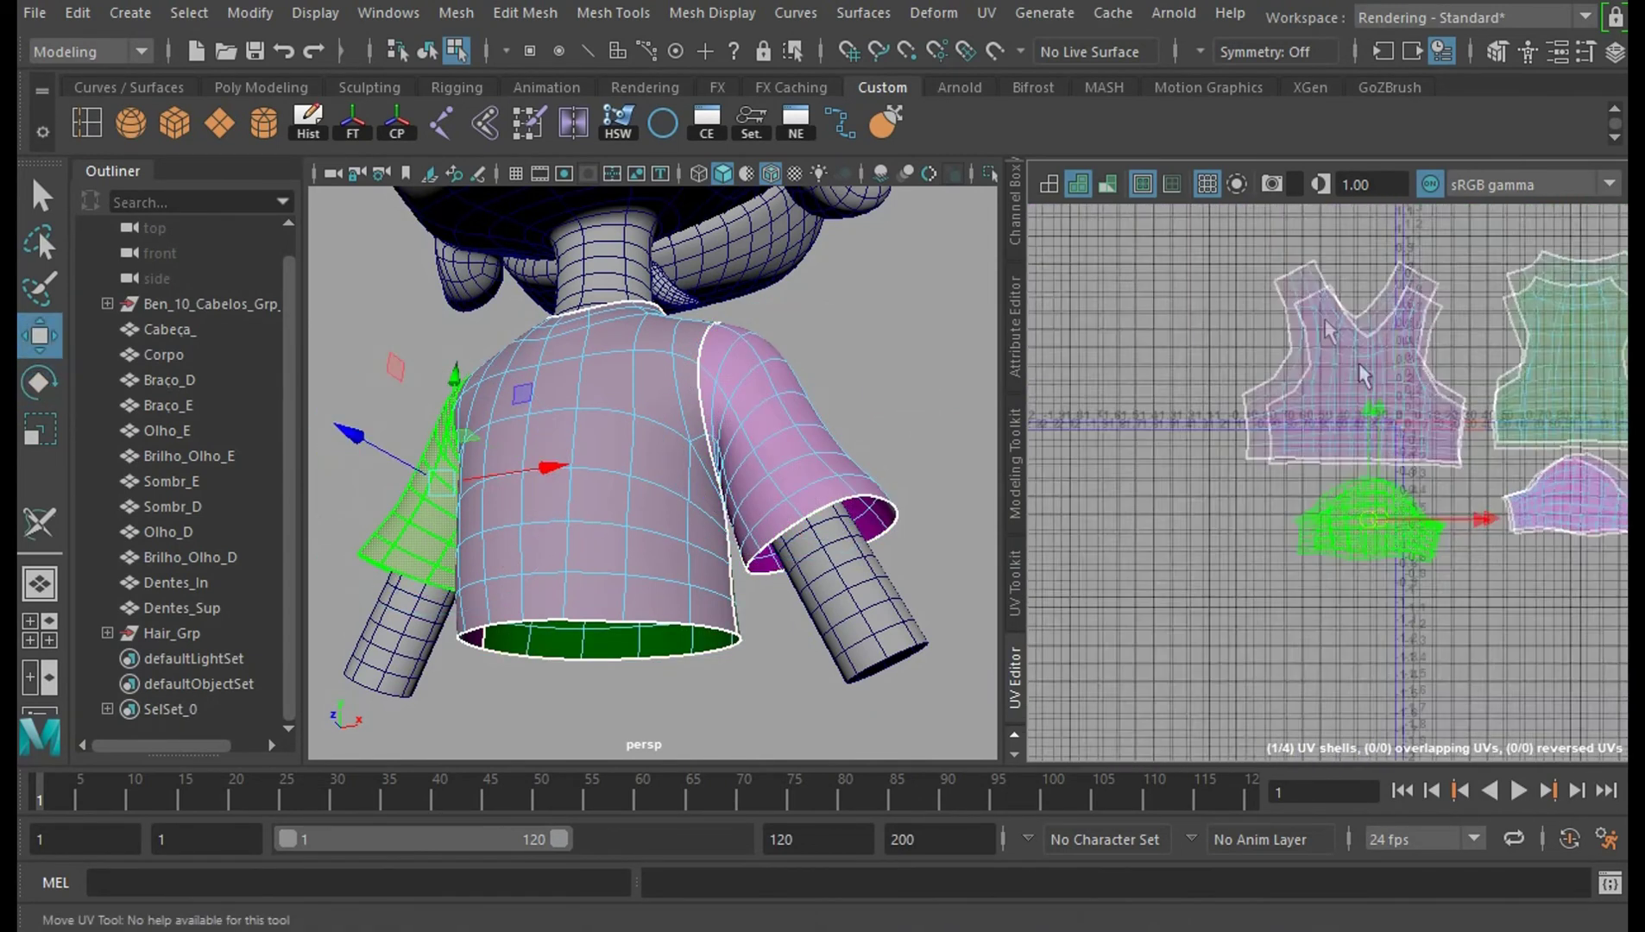
{"action": "left_click", "coordinate": [1448, 528]}
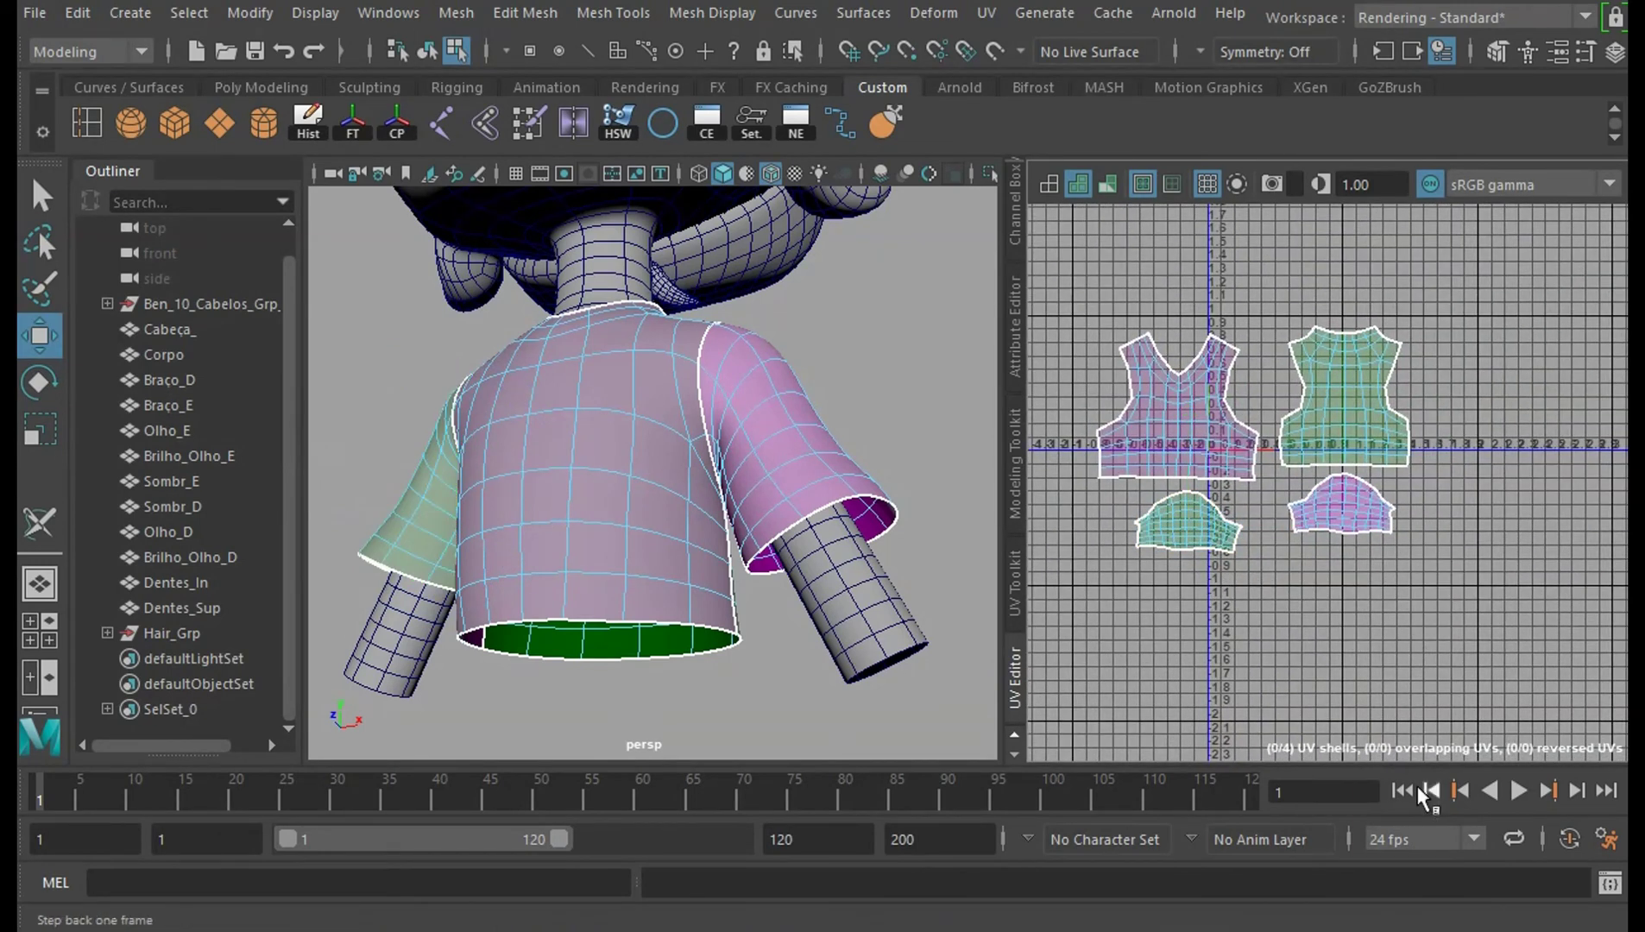
{"action": "key", "text": "ctrl+s"}
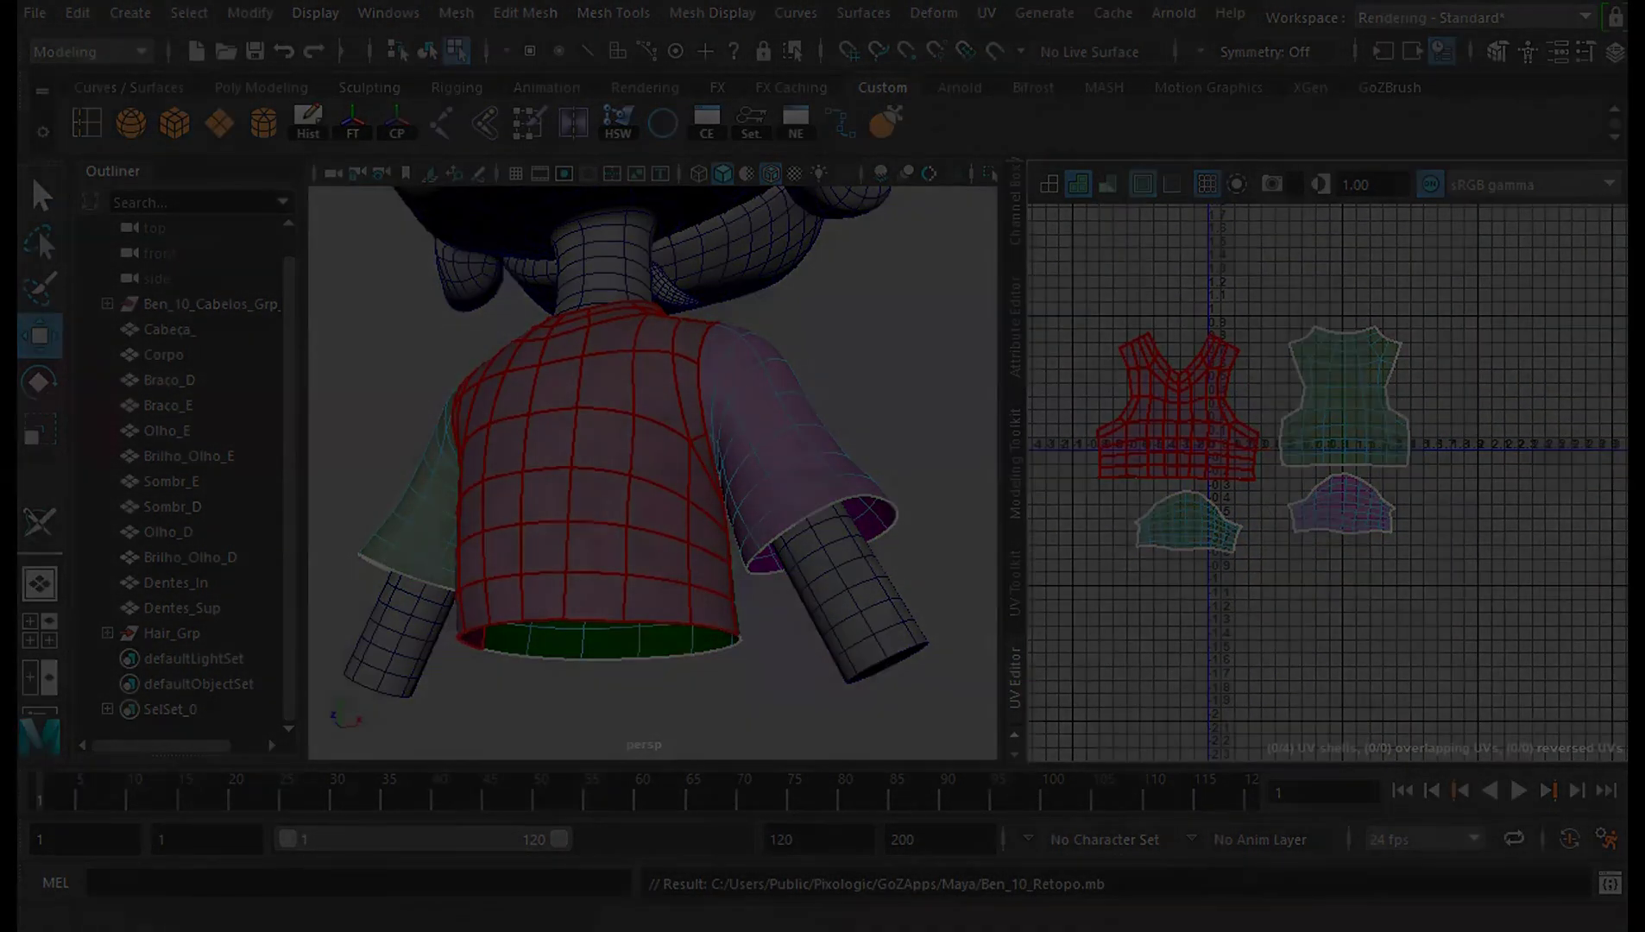